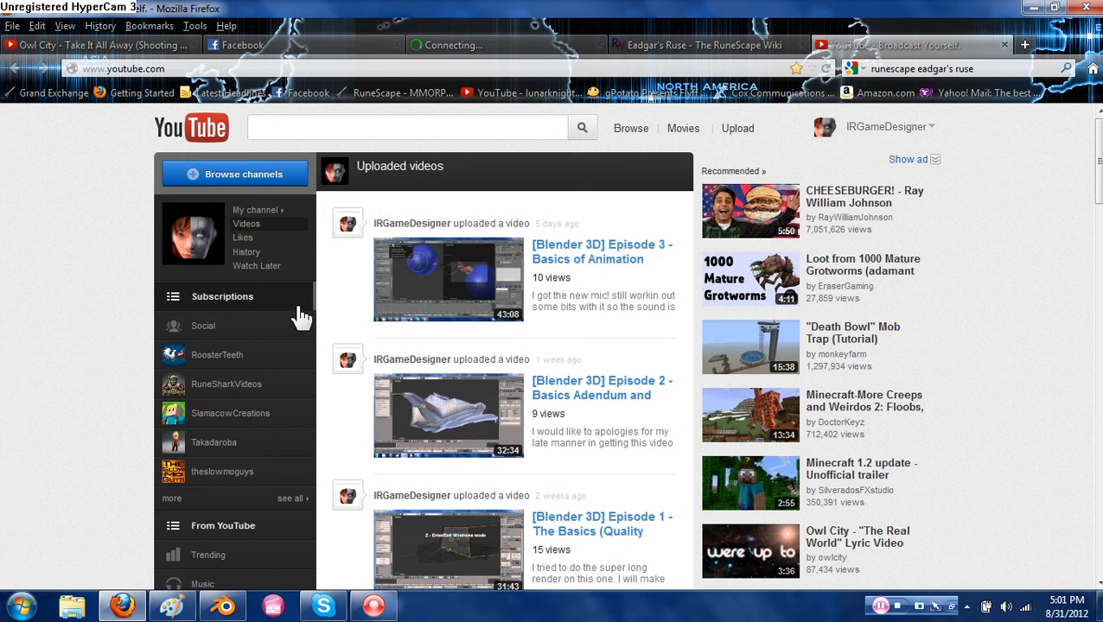
Switch to Blender and join the user preferences area into the 3D viewport so the viewport takes its space.
click(236, 613)
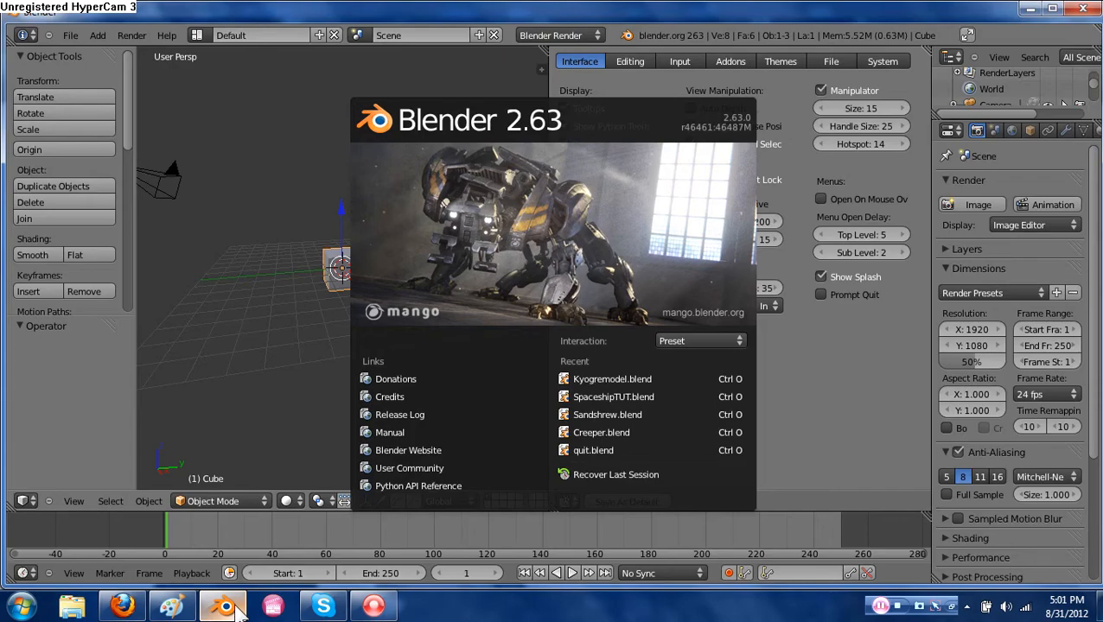
click(272, 373)
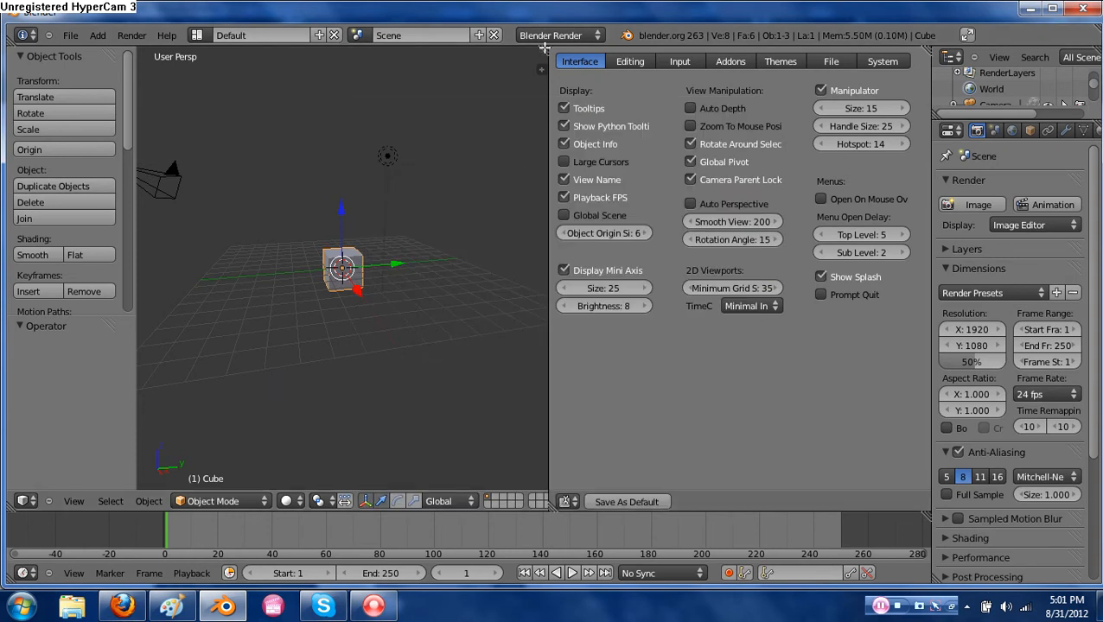
drag(547, 49, 584, 59)
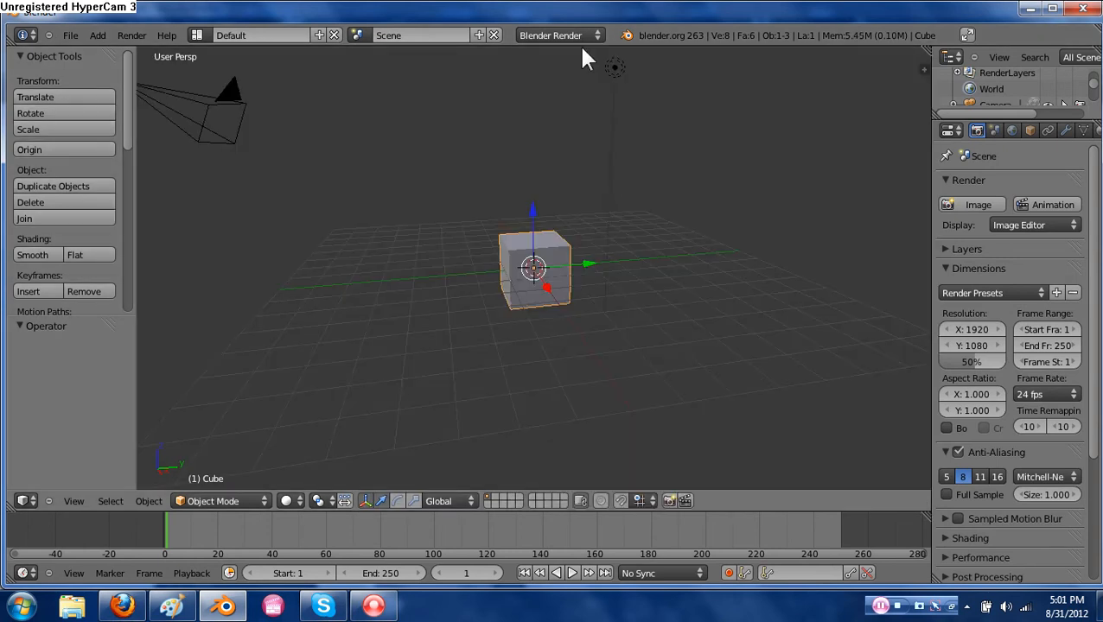
Move the default cube up about 1.03 units along the Z axis.
middle_drag(603, 288, 611, 317)
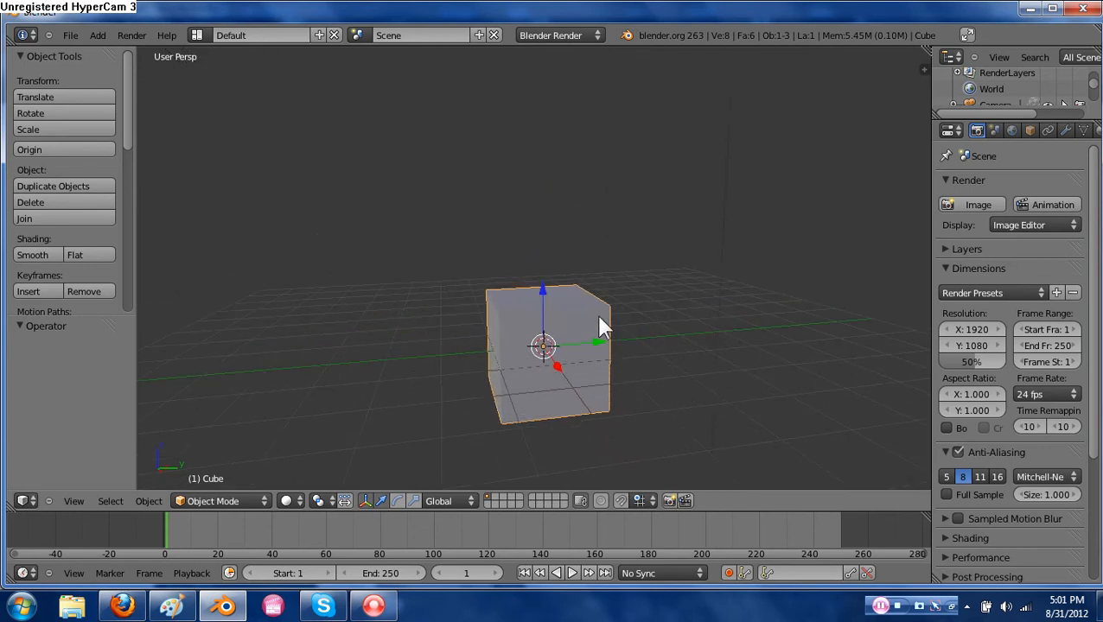
middle_drag(602, 380, 638, 383)
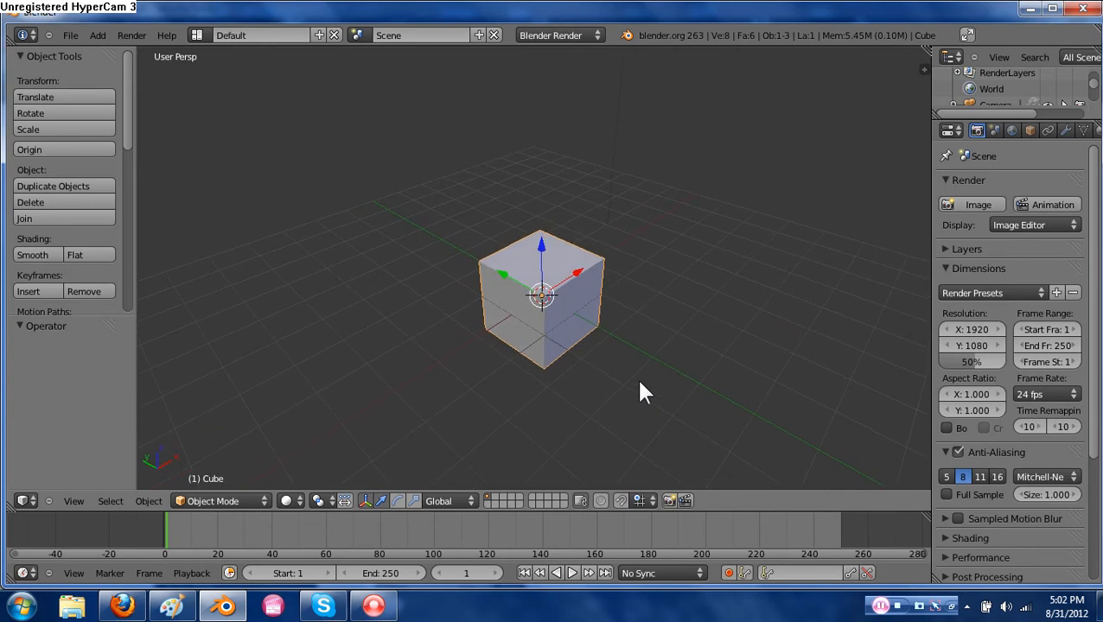
middle_drag(640, 383, 461, 379)
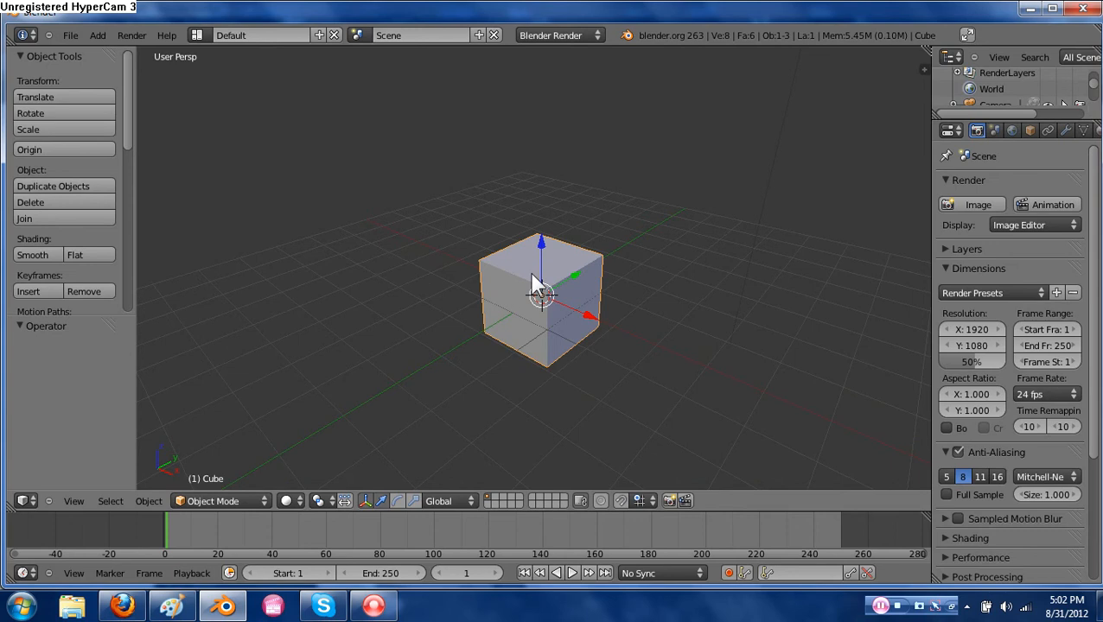
scroll(544, 283, up, 1)
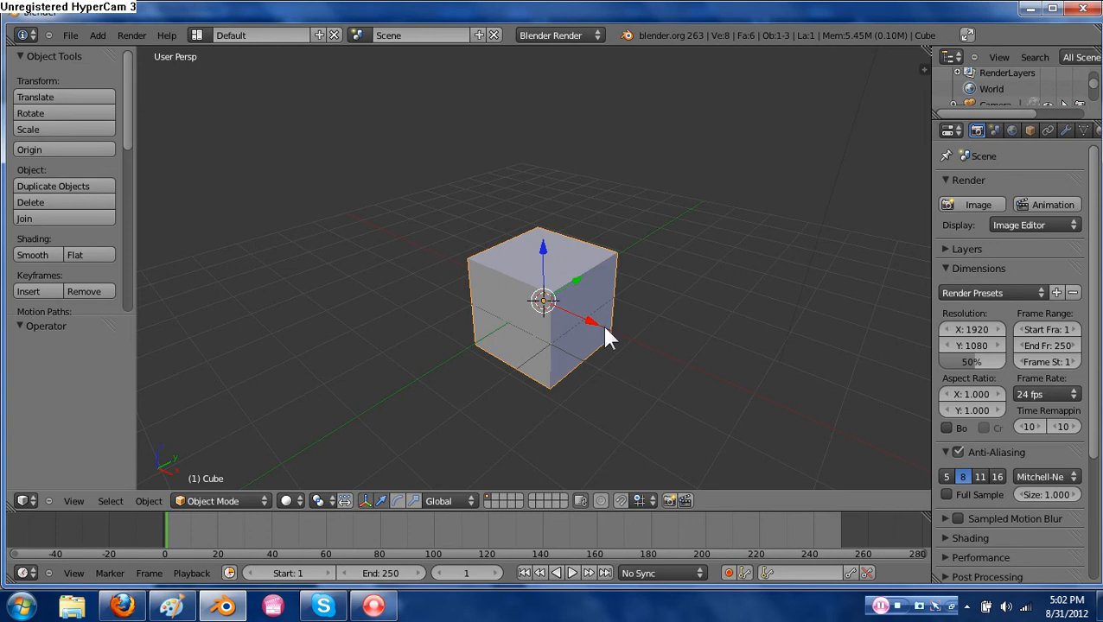
middle_drag(605, 330, 601, 306)
scroll(572, 349, up, 4)
scroll(587, 290, down, 3)
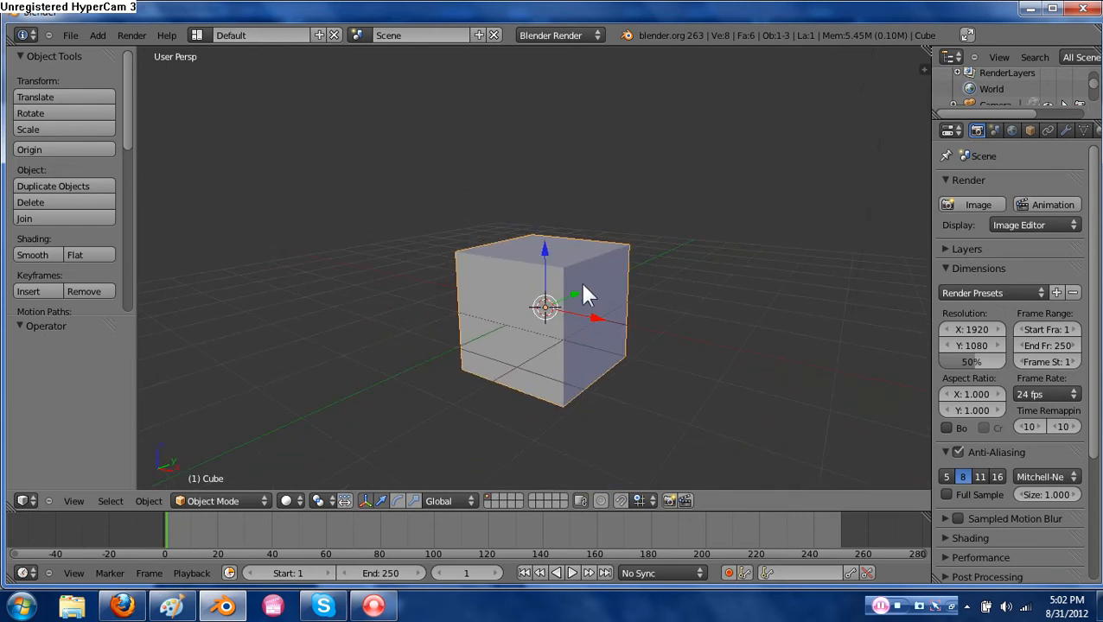
drag(542, 232, 537, 189)
middle_drag(637, 320, 790, 354)
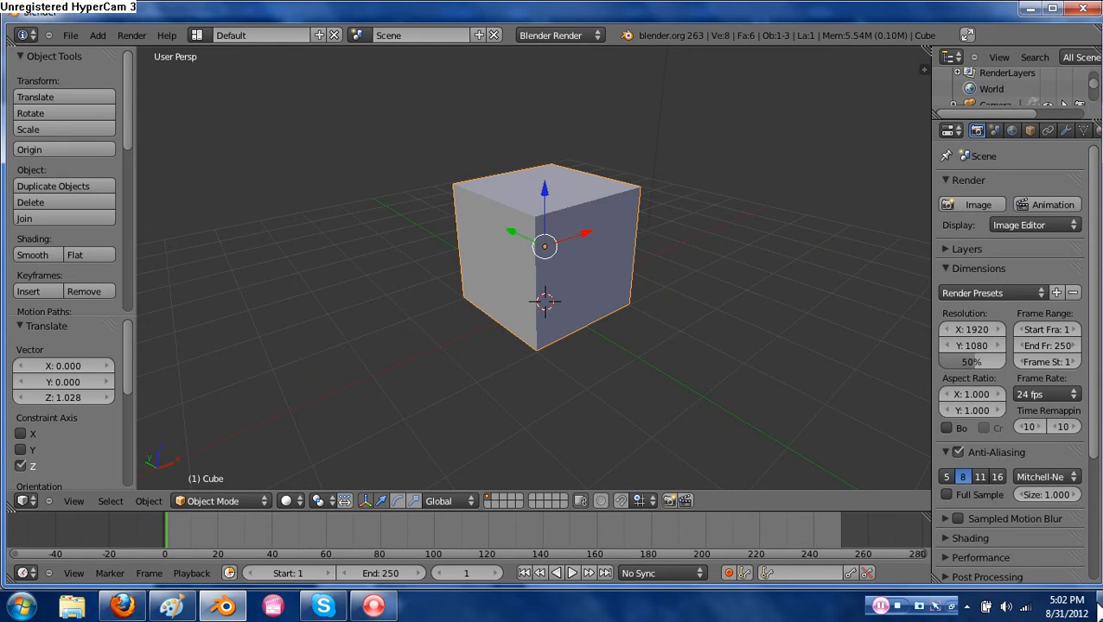
Look through the block texture images in the desktop's BlenderCraft folder, and close the folder.
click(1098, 610)
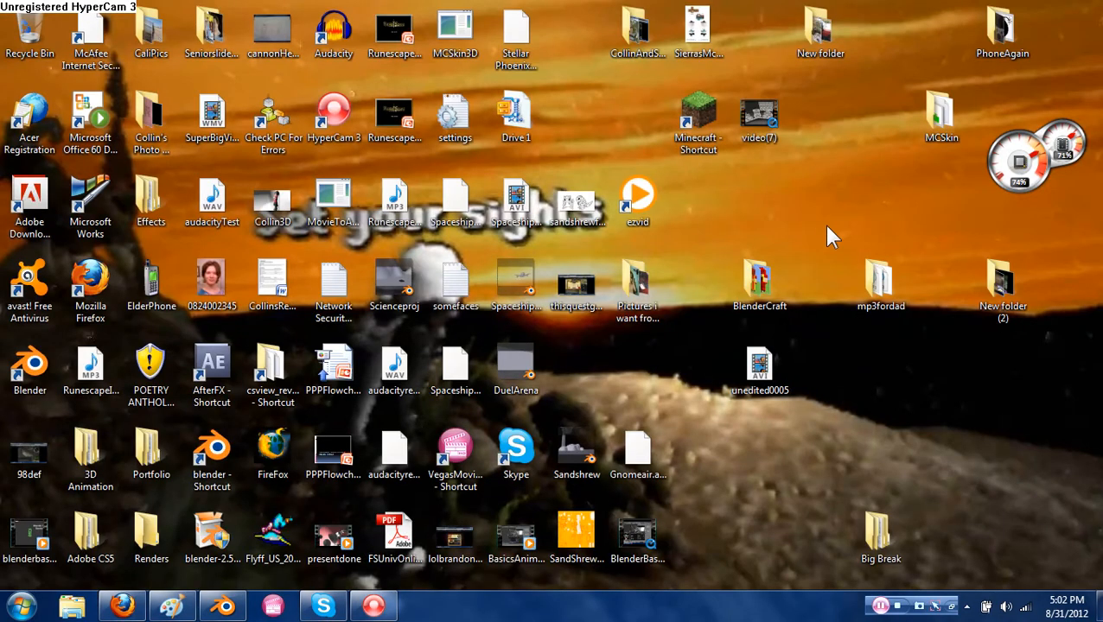
double_click(782, 298)
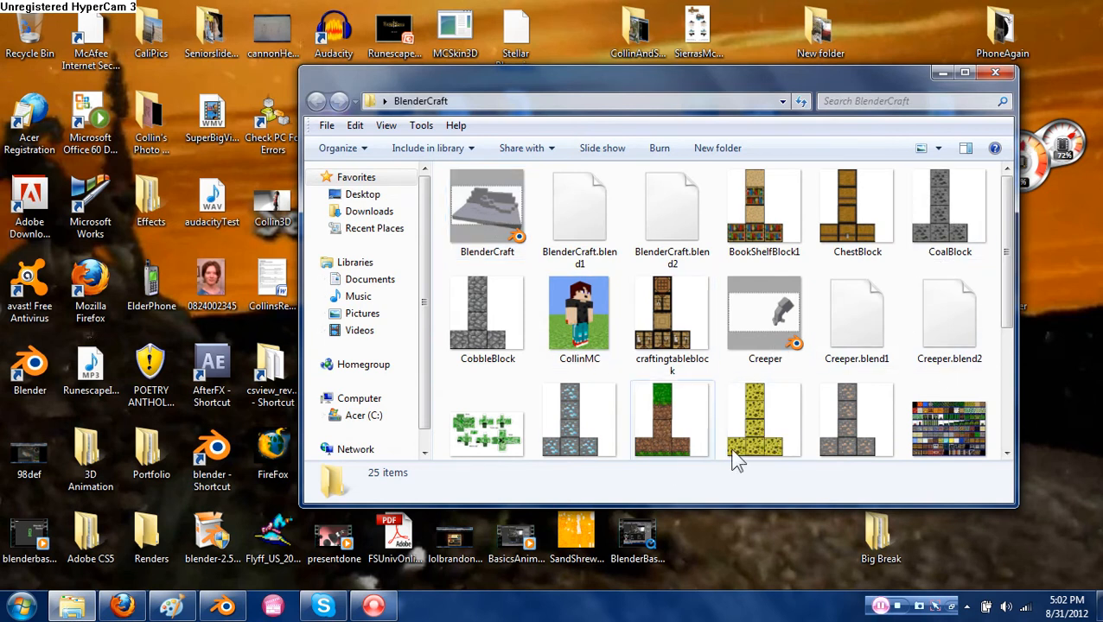
scroll(739, 456, down, 1)
scroll(744, 448, down, 1)
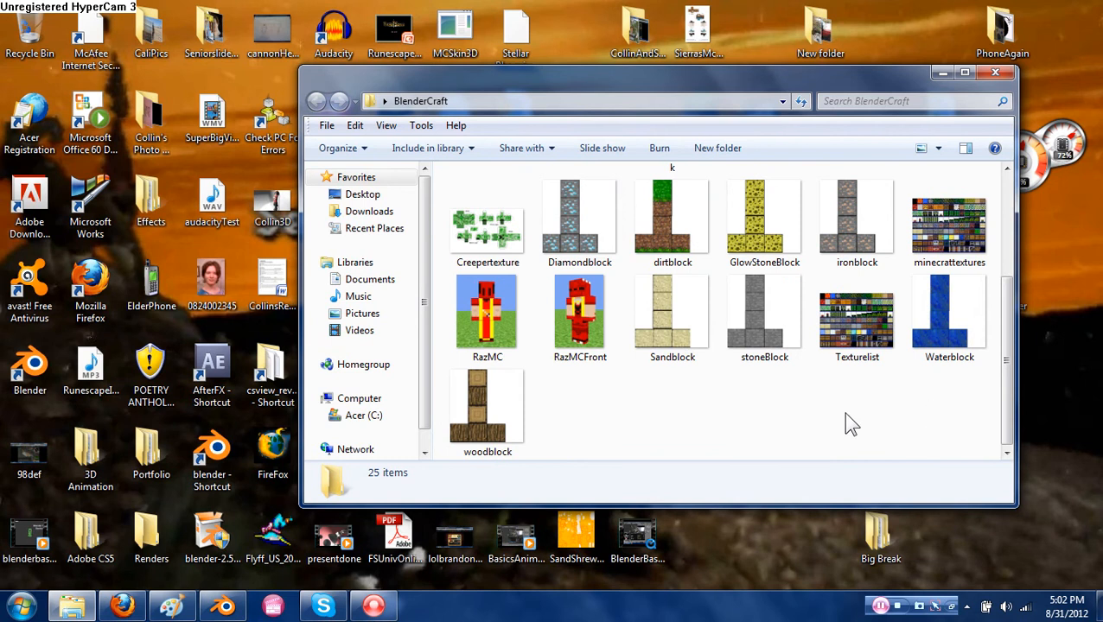
scroll(508, 424, up, 3)
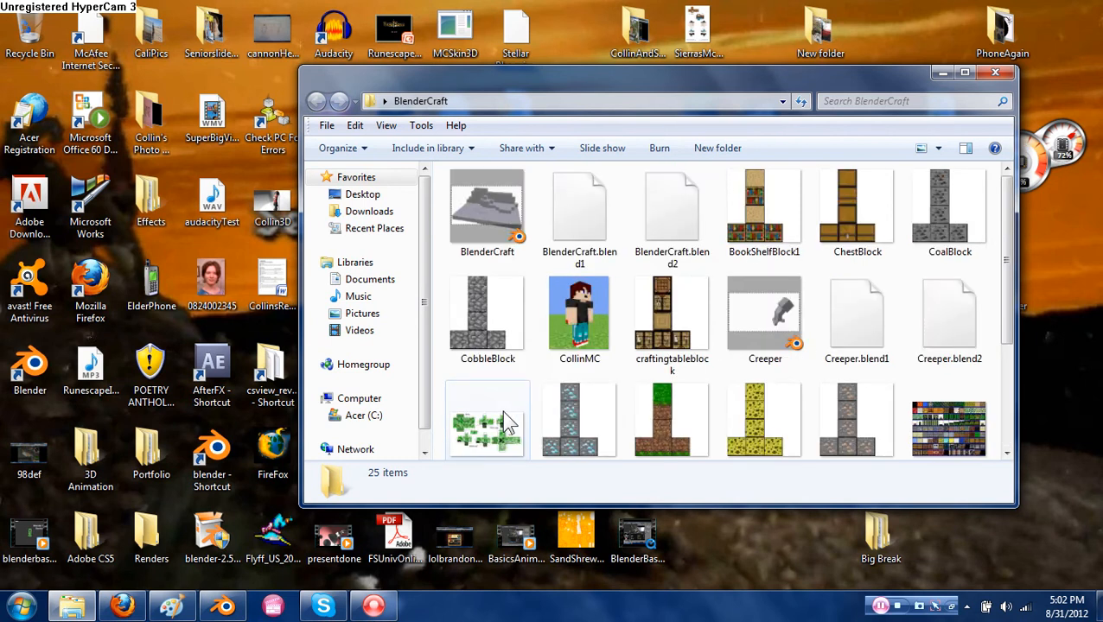
scroll(510, 359, down, 1)
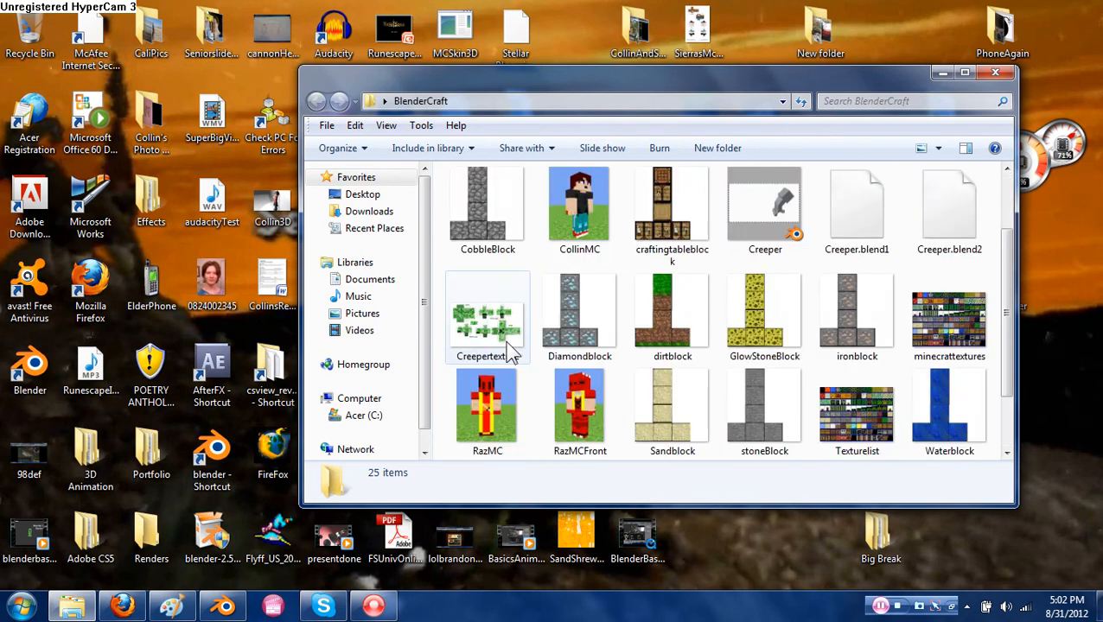
scroll(509, 346, up, 1)
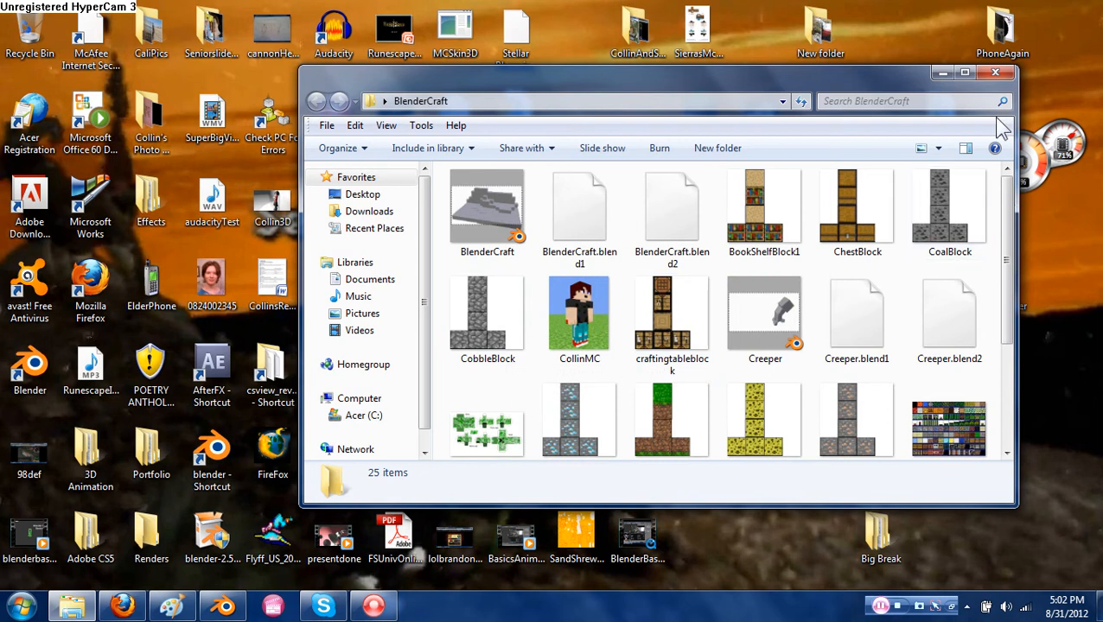
click(995, 72)
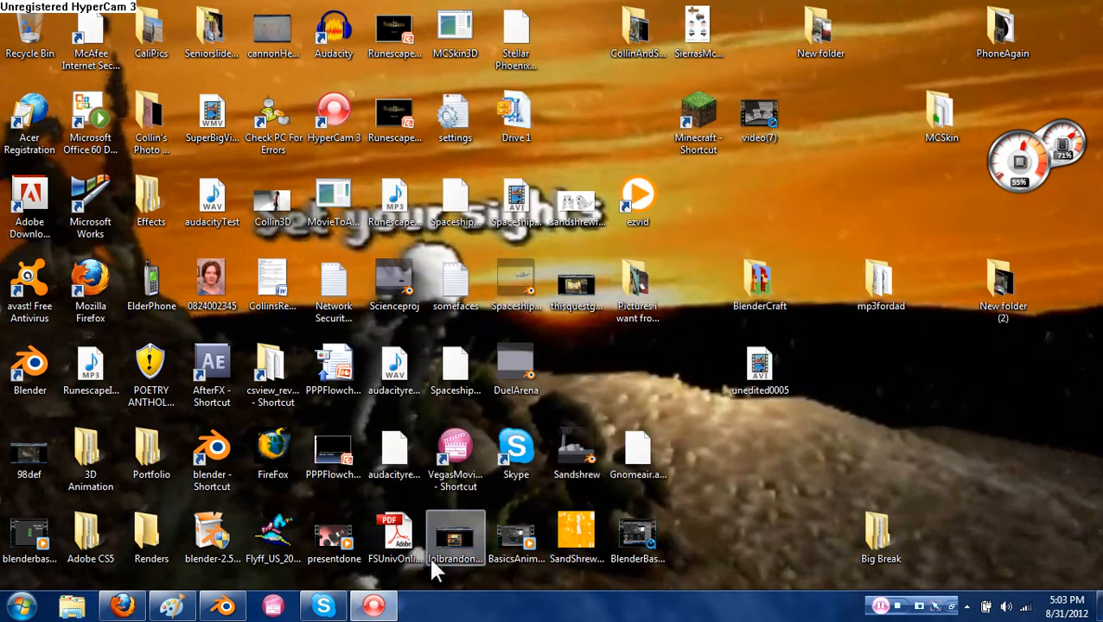
Switch to Firefox and search Google Images for "minecraft textures" in a new tab.
click(124, 607)
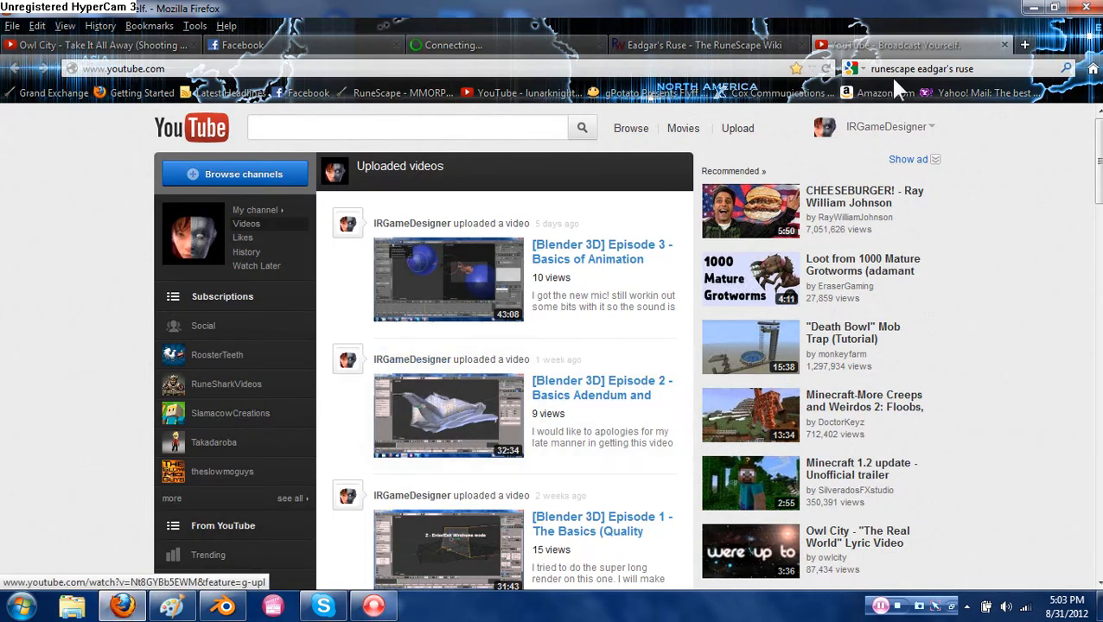
click(1023, 44)
click(924, 68)
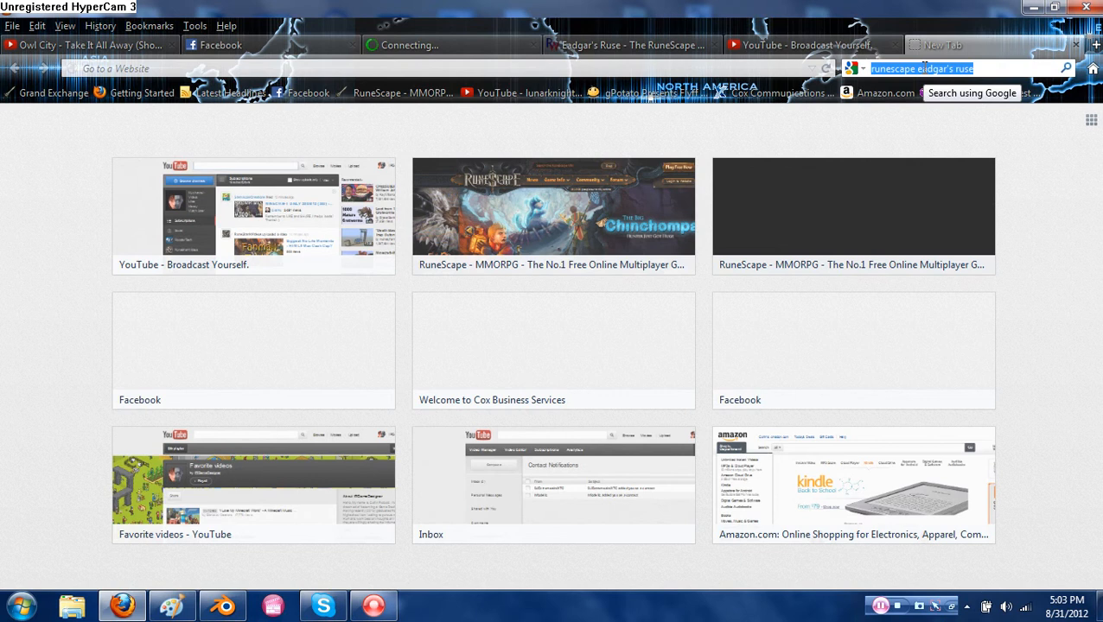
text(minecraft te)
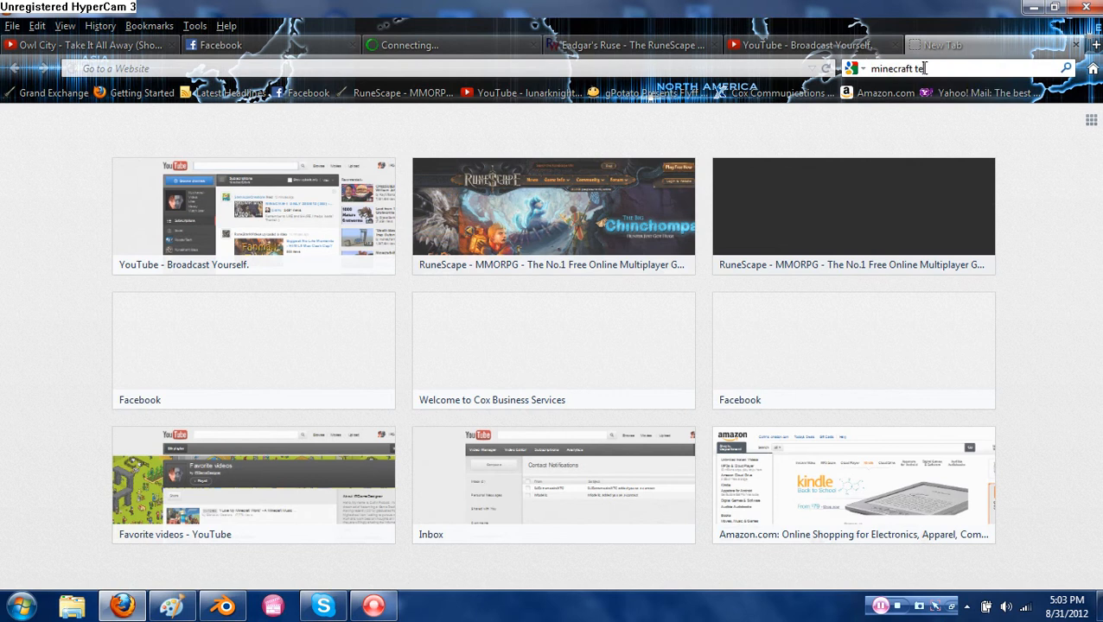
text(xtures)
key(Return)
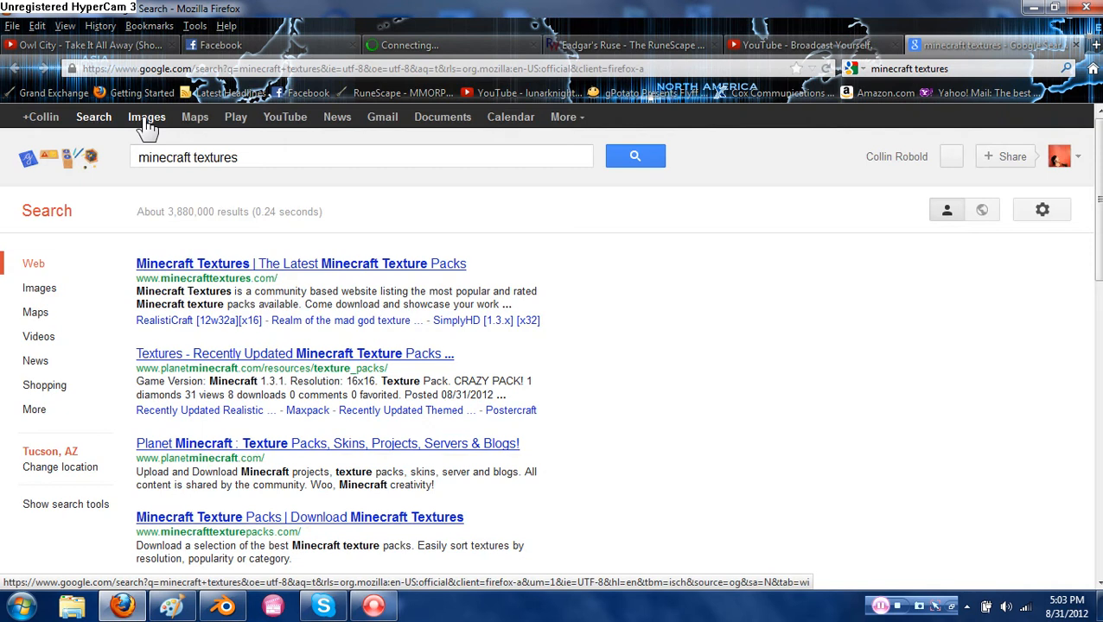
click(146, 121)
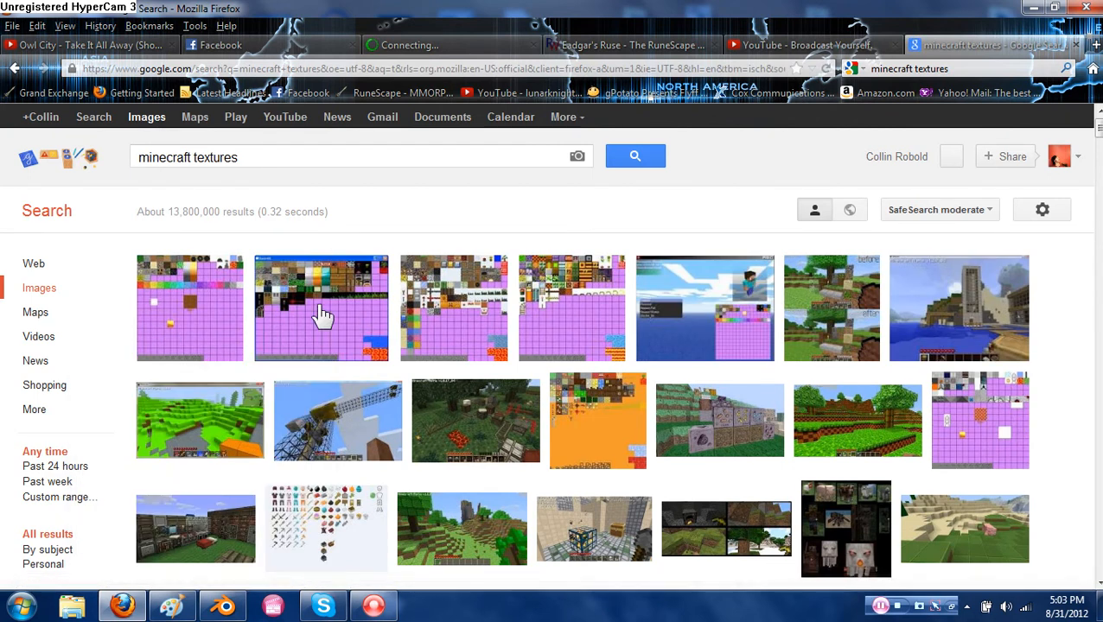
Browse several pages of the Minecraft texture image results, previewing texture sheets and block images.
mouse_move(322, 316)
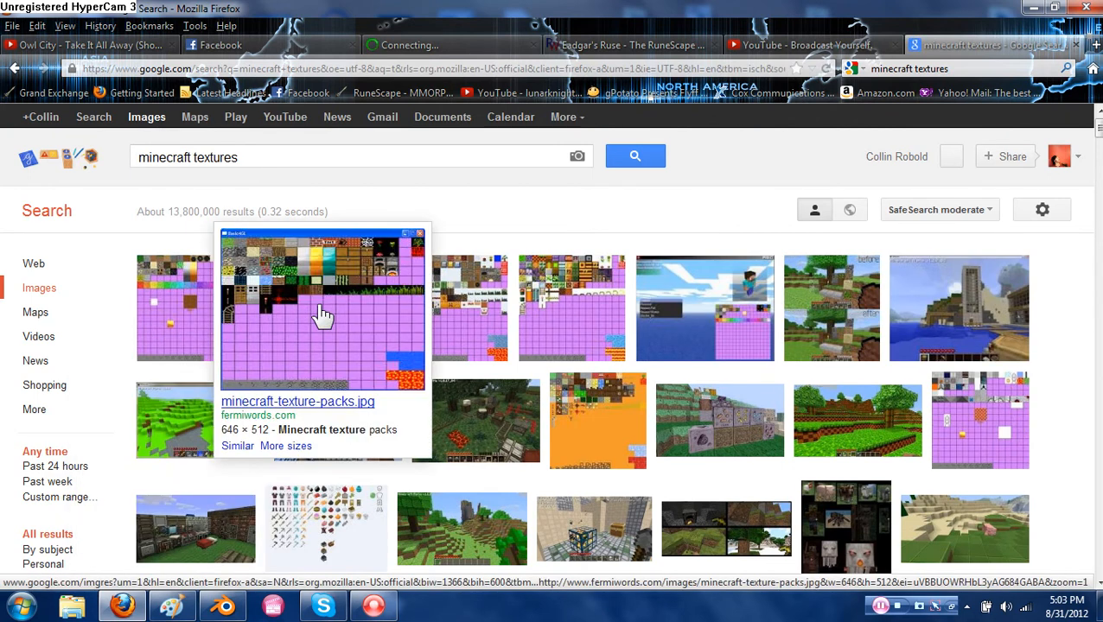
click(368, 284)
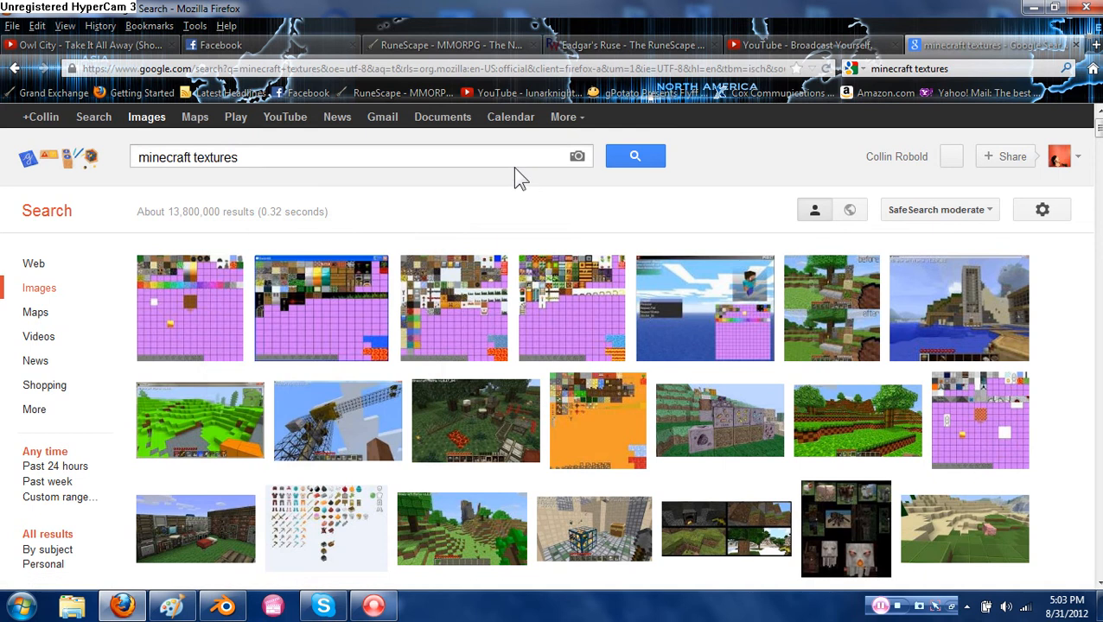
mouse_move(501, 318)
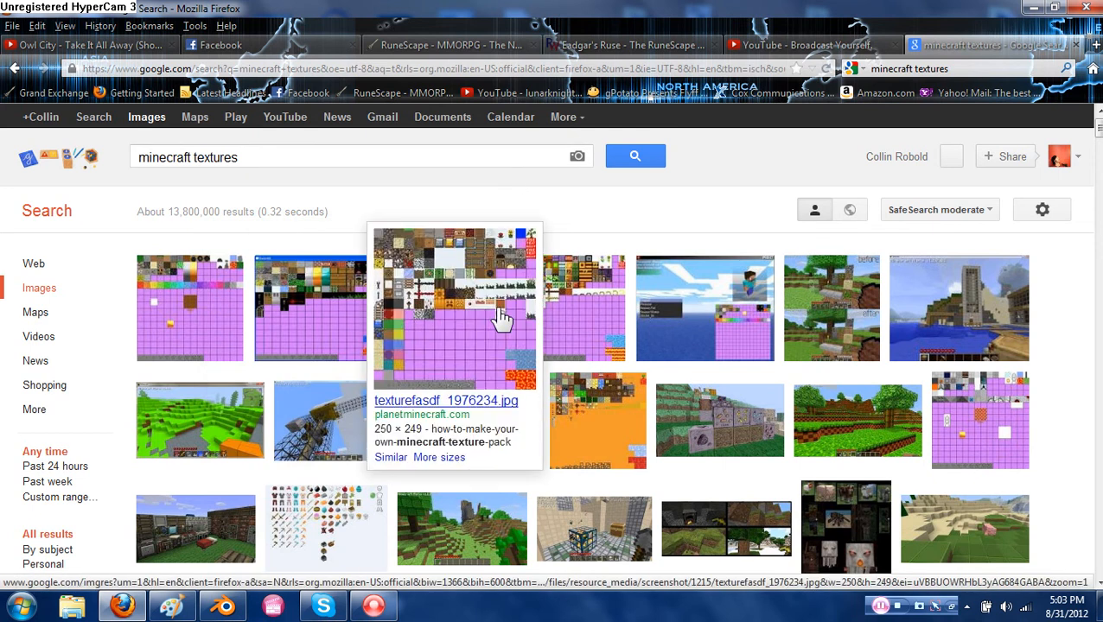
scroll(663, 202, down, 3)
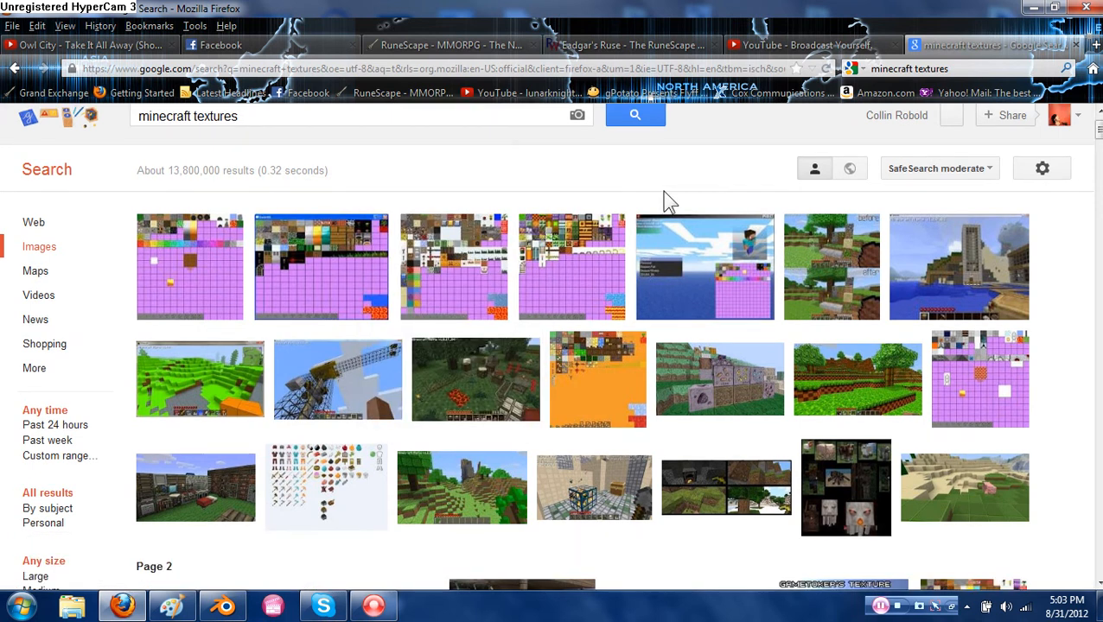
scroll(665, 201, down, 3)
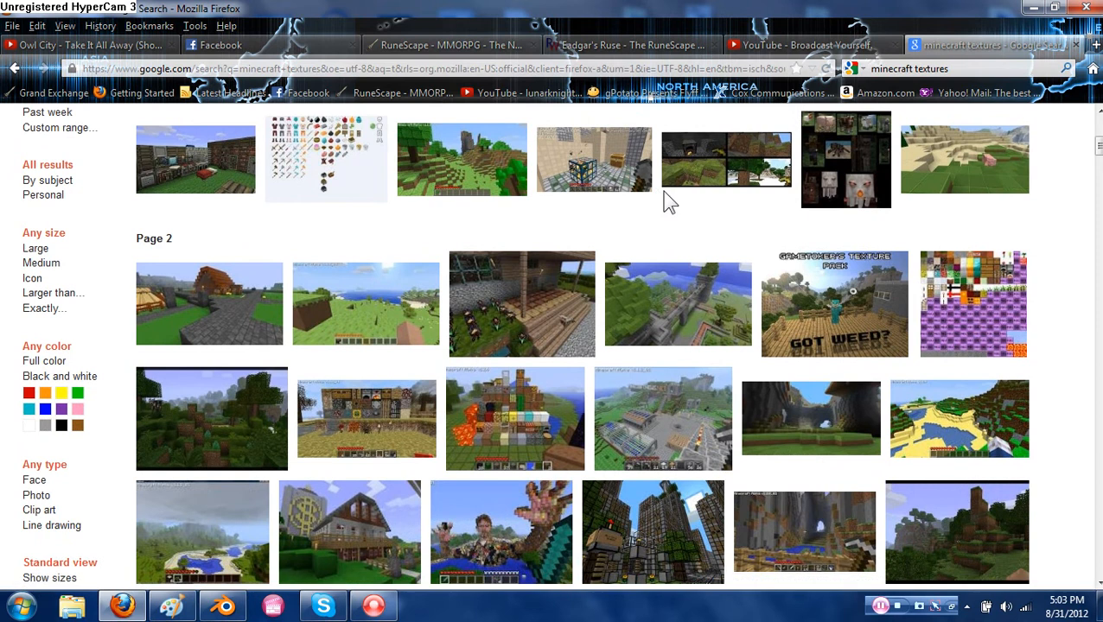
scroll(665, 201, down, 2)
scroll(665, 201, down, 3)
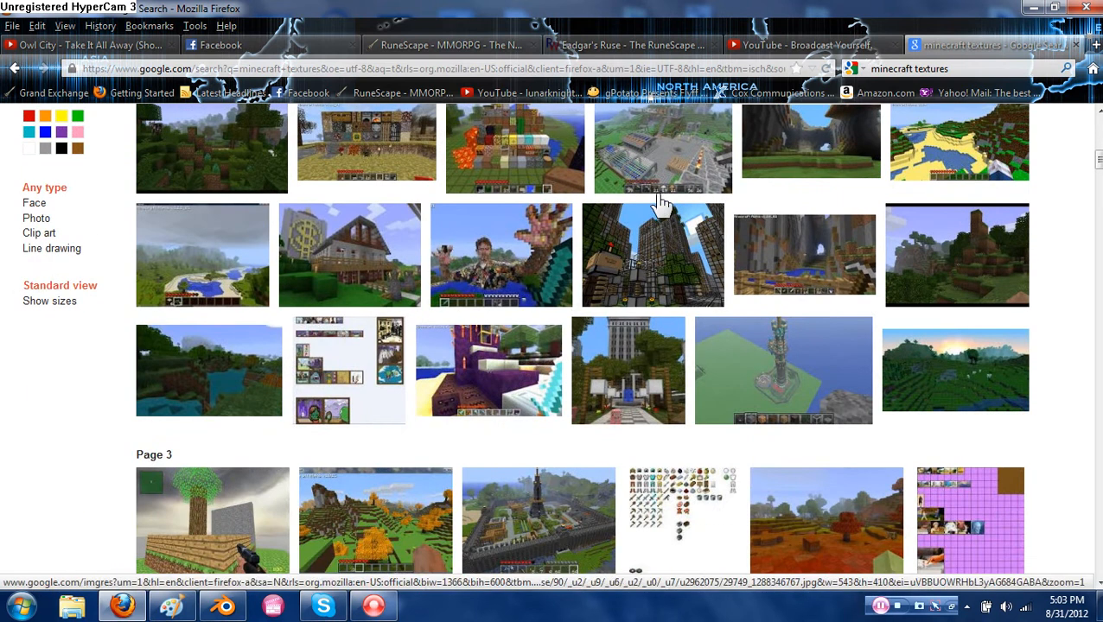
mouse_move(511, 271)
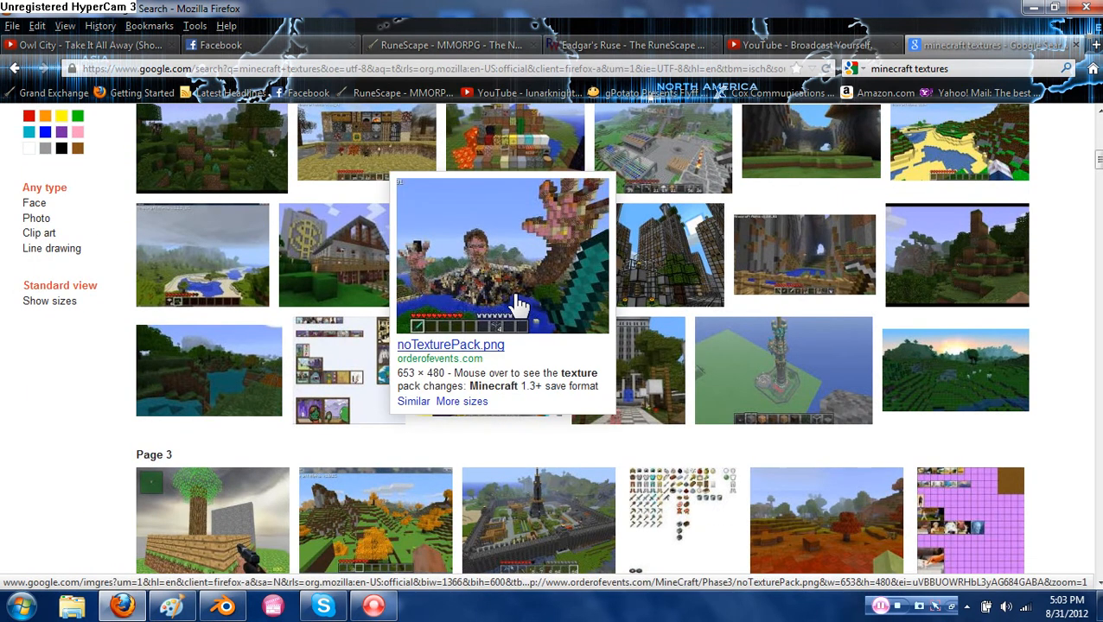
scroll(517, 305, down, 5)
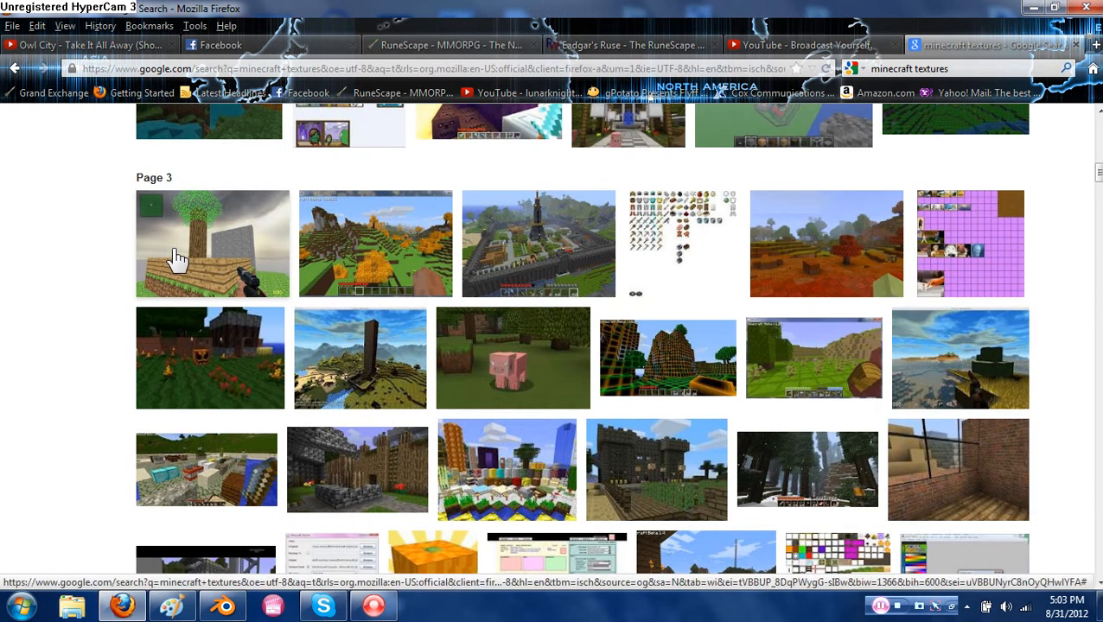
mouse_move(177, 259)
scroll(110, 255, down, 3)
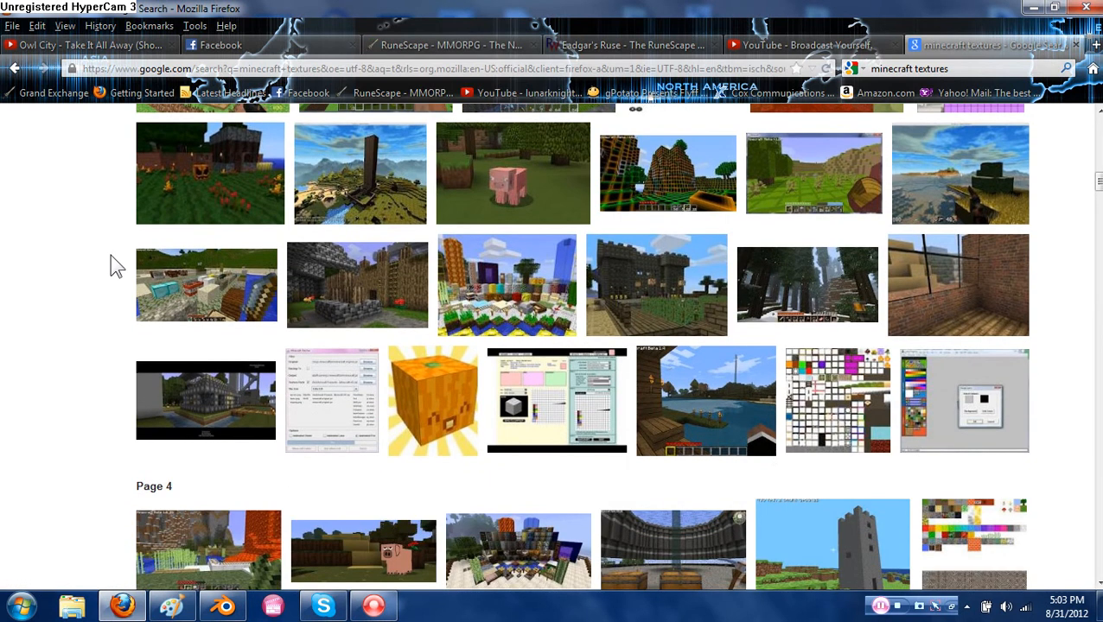
scroll(112, 256, down, 2)
mouse_move(511, 226)
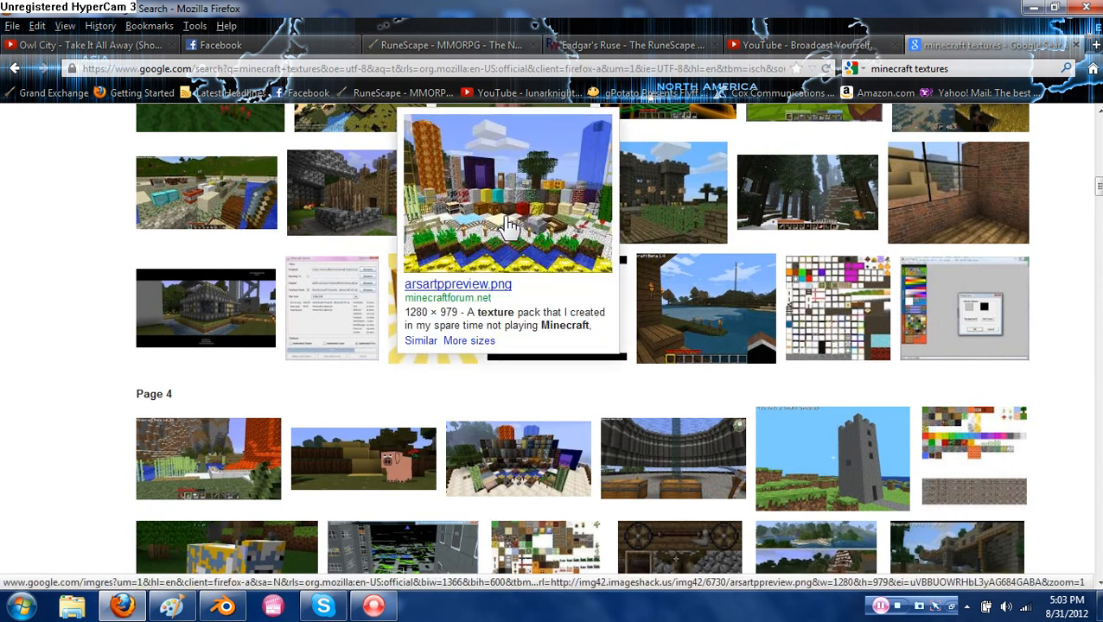
scroll(1068, 276, down, 2)
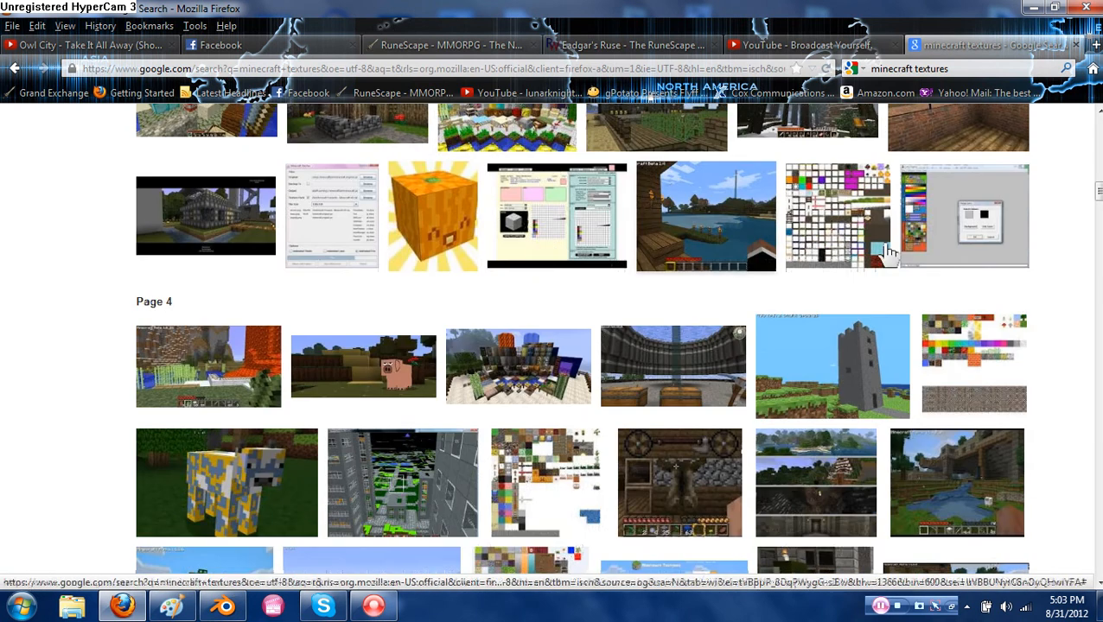
mouse_move(1006, 356)
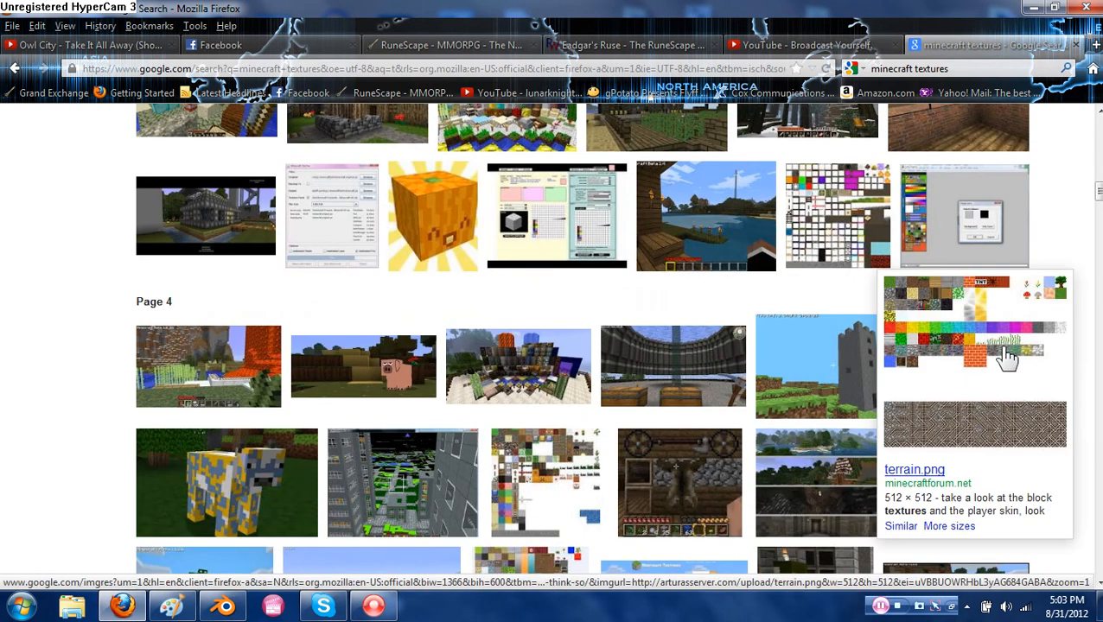
scroll(1007, 356, down, 8)
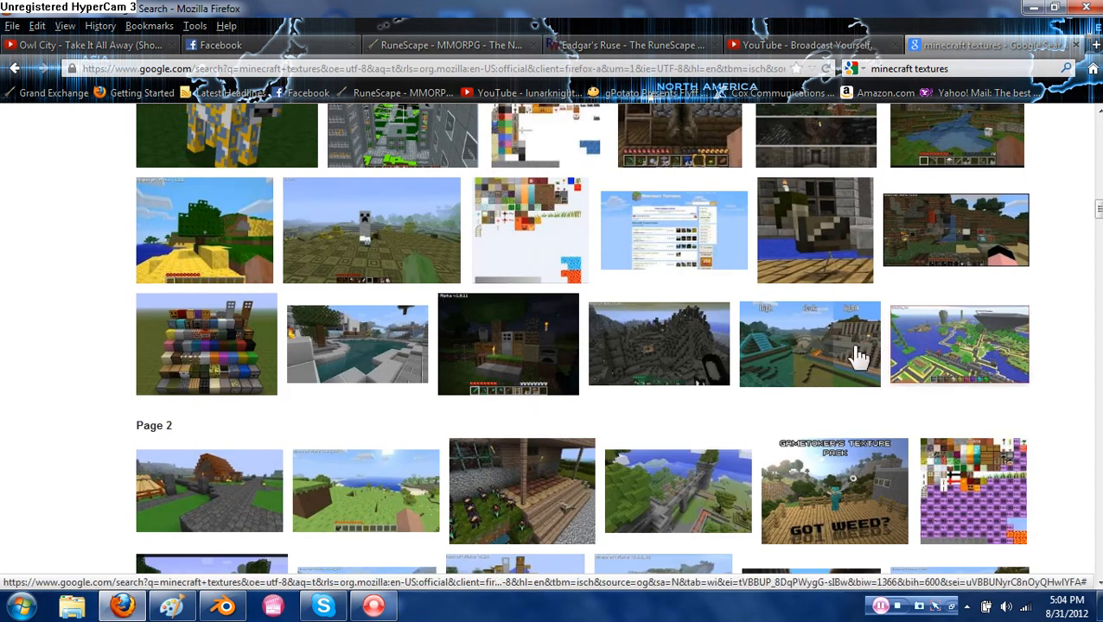
mouse_move(246, 363)
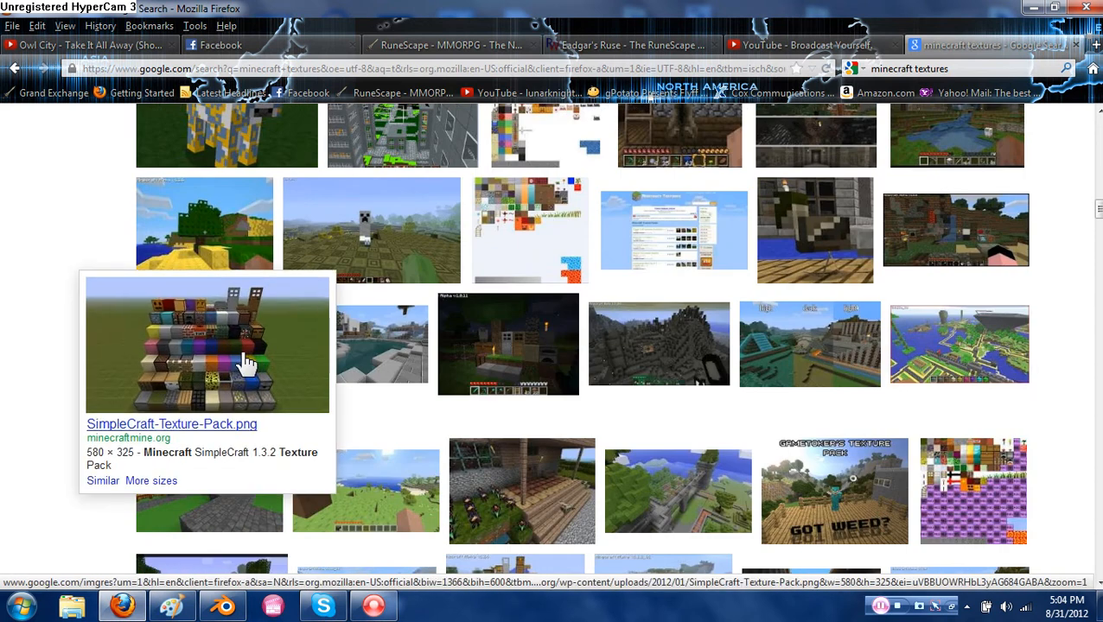
scroll(247, 363, down, 8)
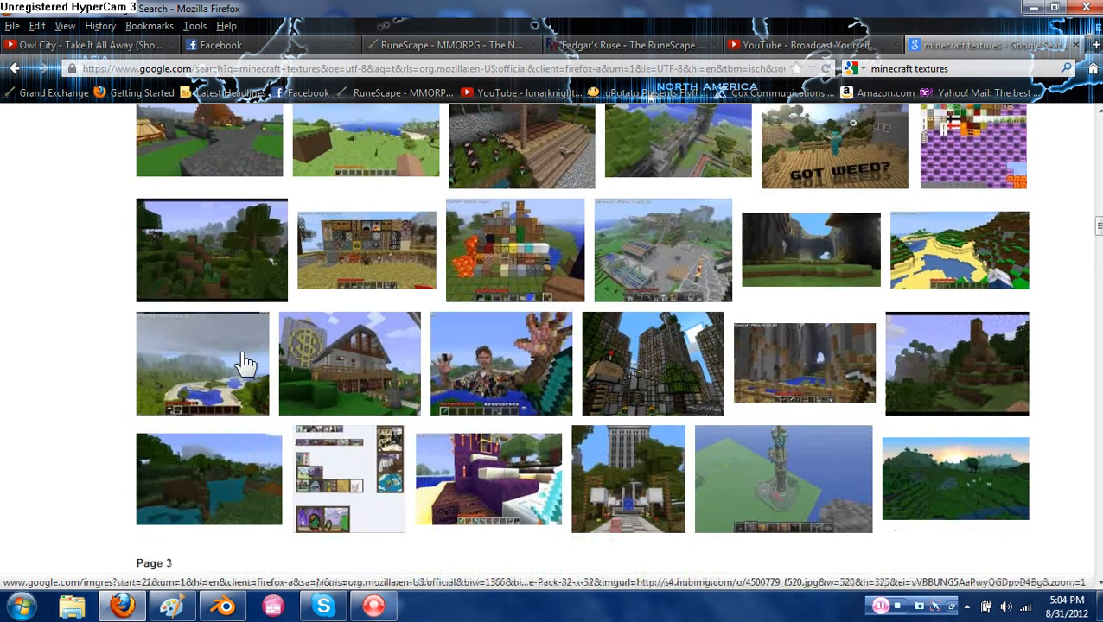
scroll(246, 363, down, 12)
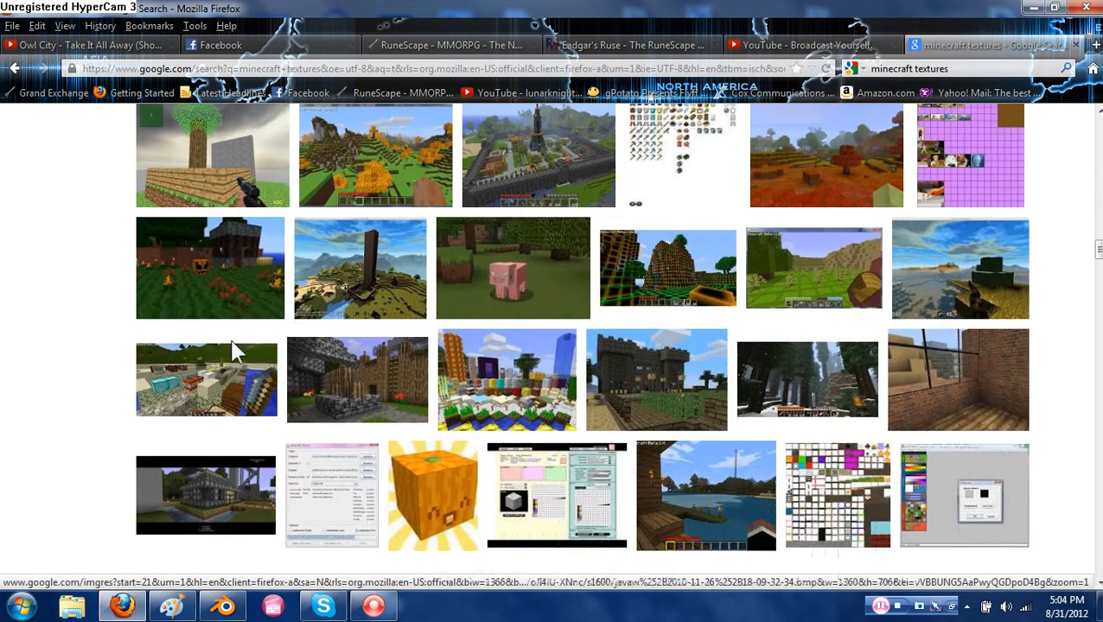
scroll(233, 346, up, 20)
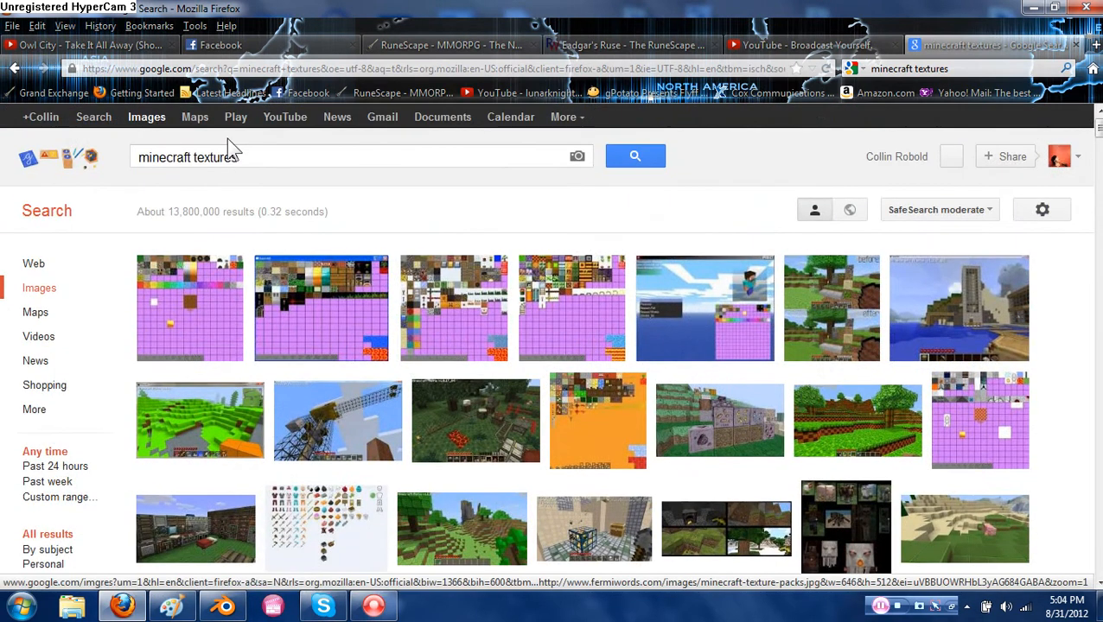
Refine the image search to "minecraft block textures".
click(191, 158)
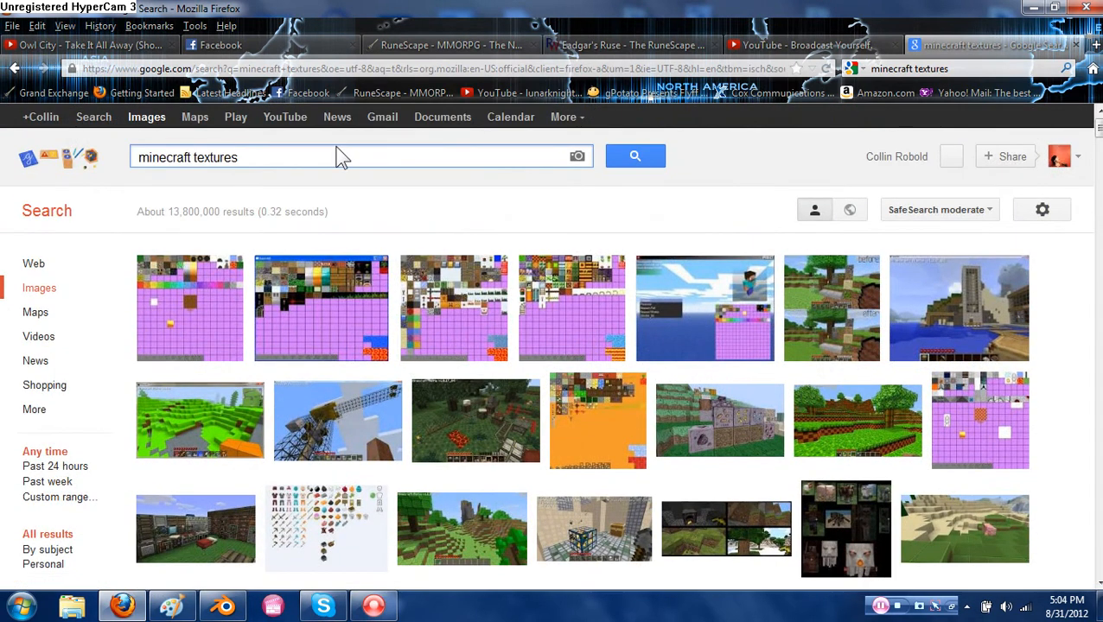
text(b)
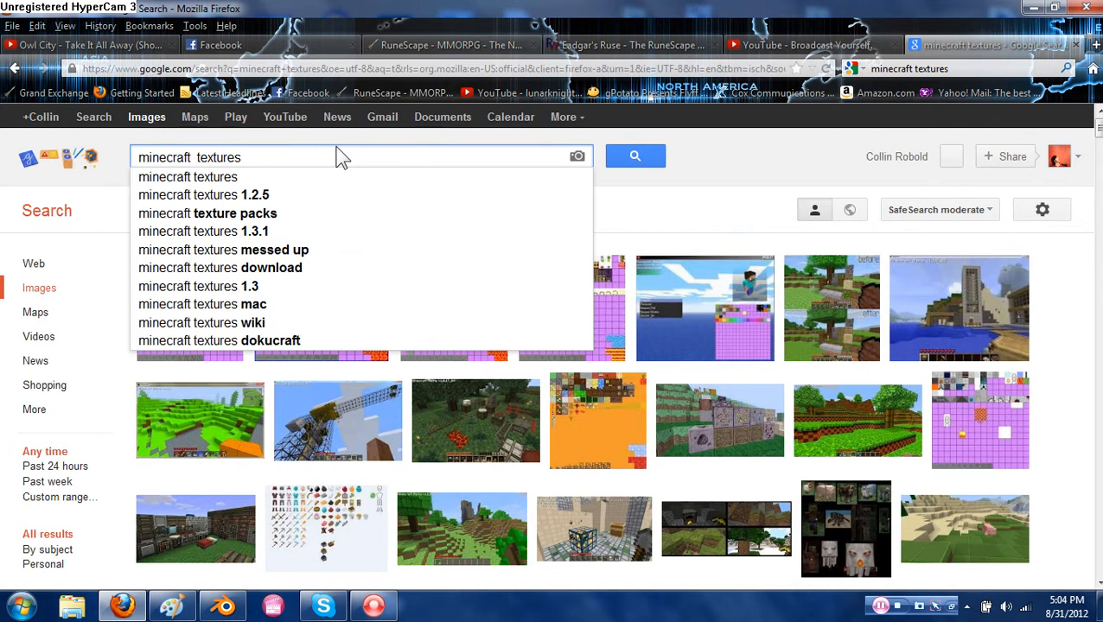
text(lock)
key(Return)
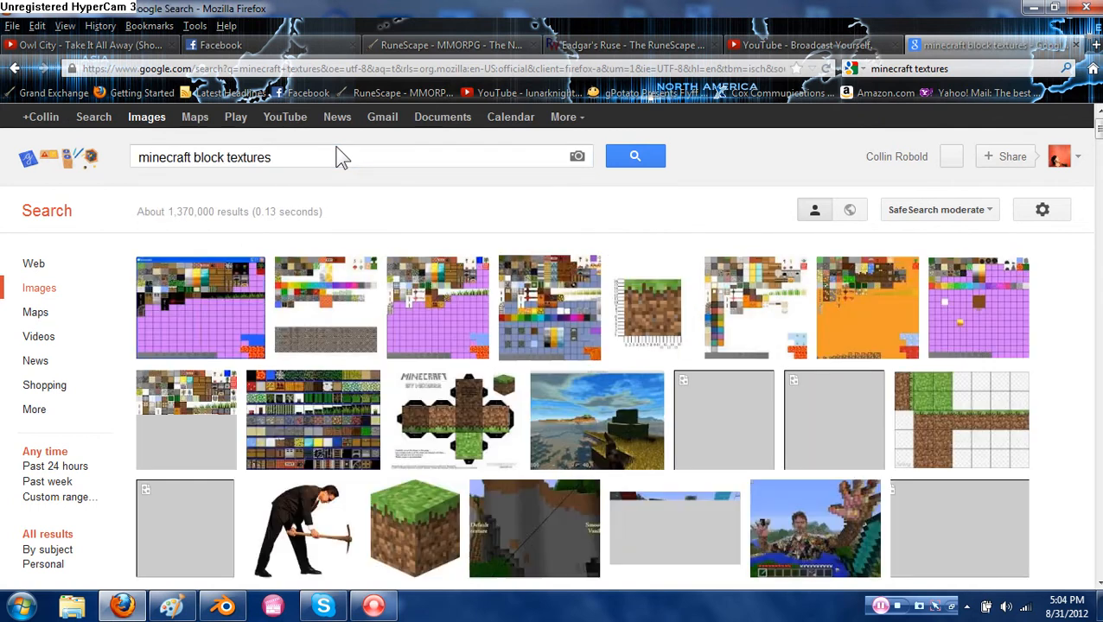
Open the full-size version of the moddb.com block texture grid from the image results.
click(320, 413)
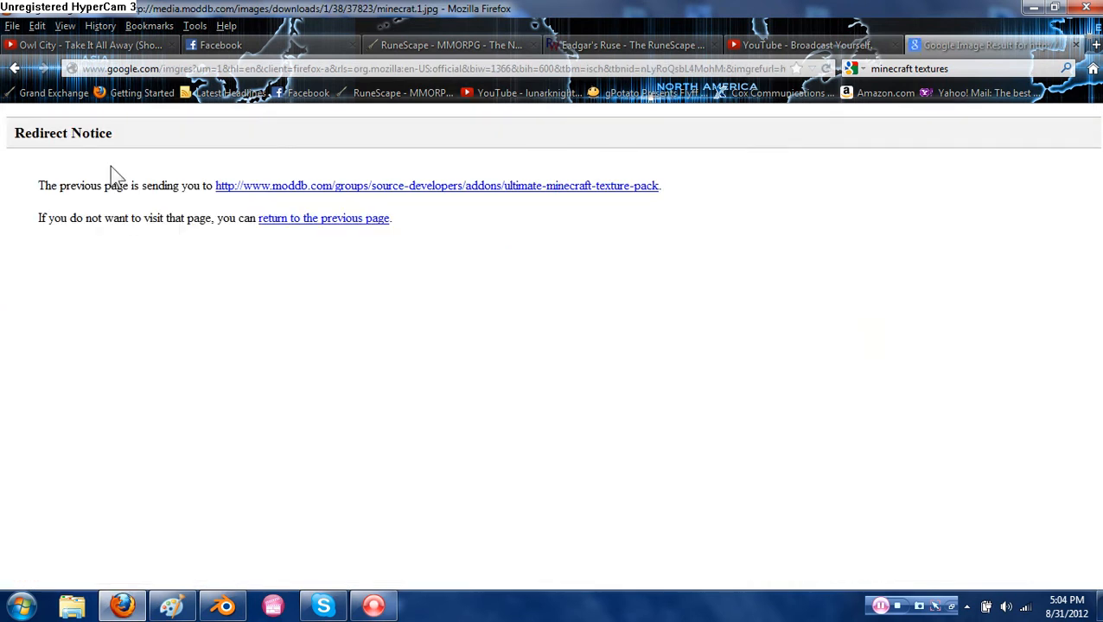
click(15, 68)
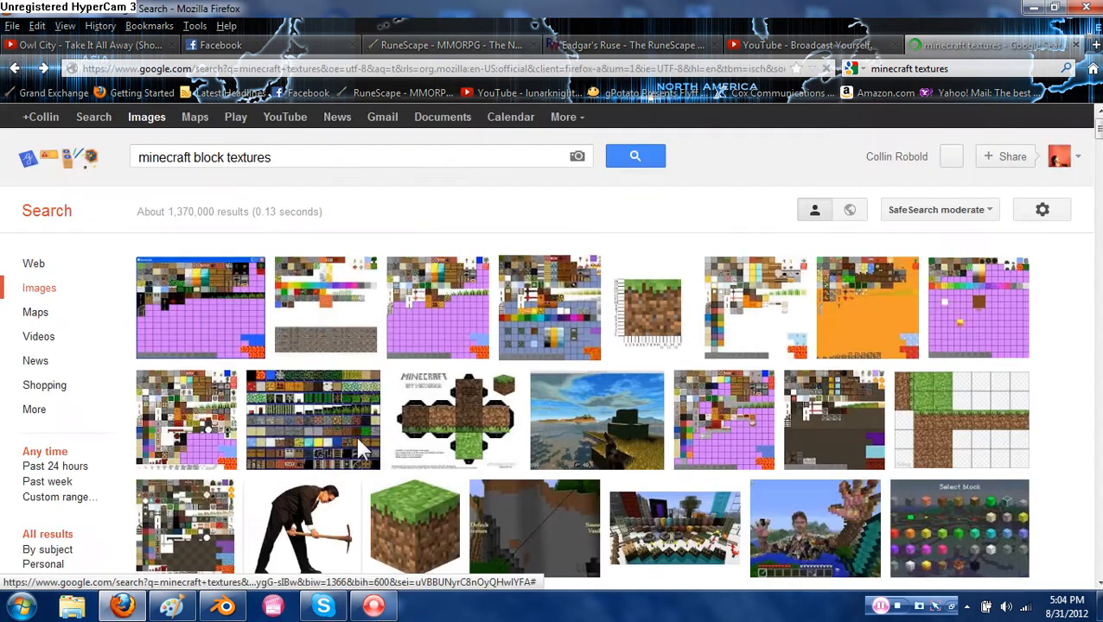
click(291, 421)
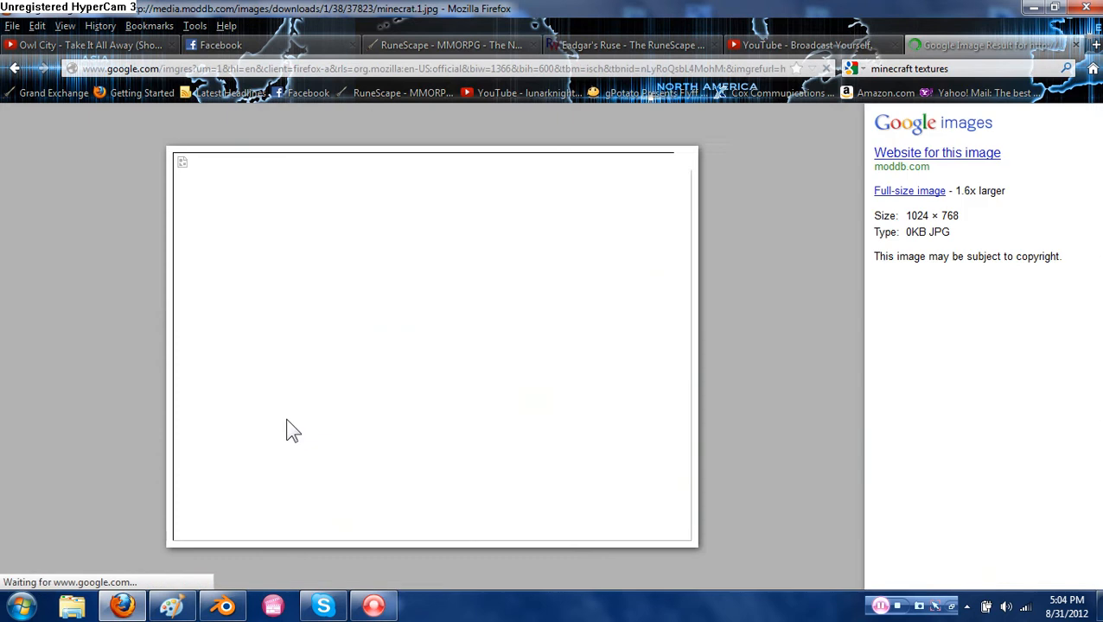
click(918, 202)
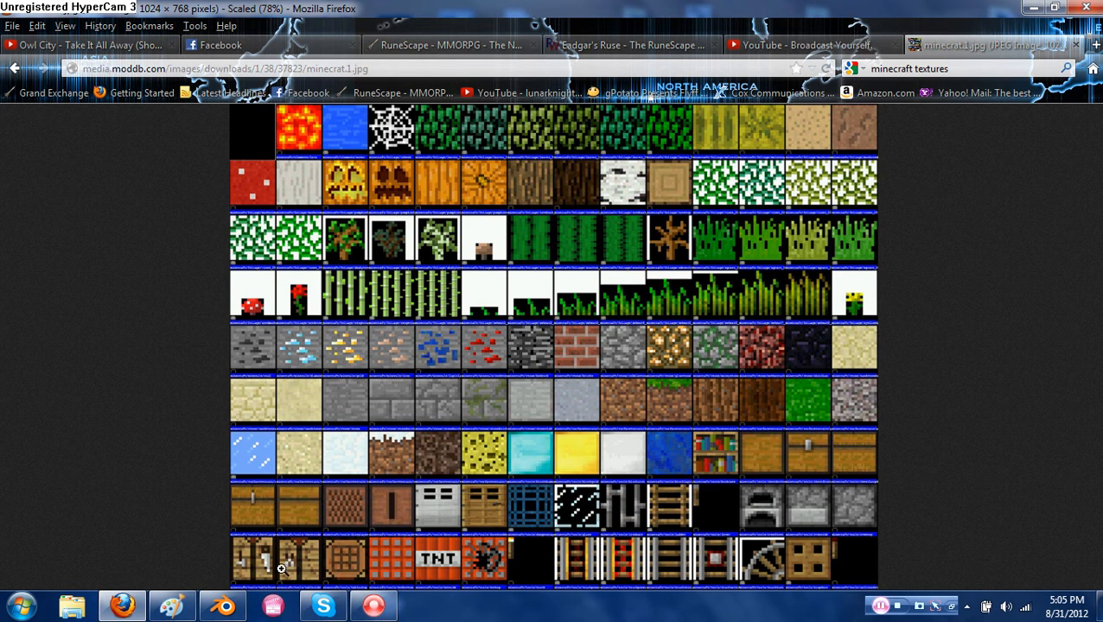
Save the texture sheet as the JPEG image minecrat.1 in a new desktop folder named Blendercraft2.
right_click(516, 252)
click(570, 308)
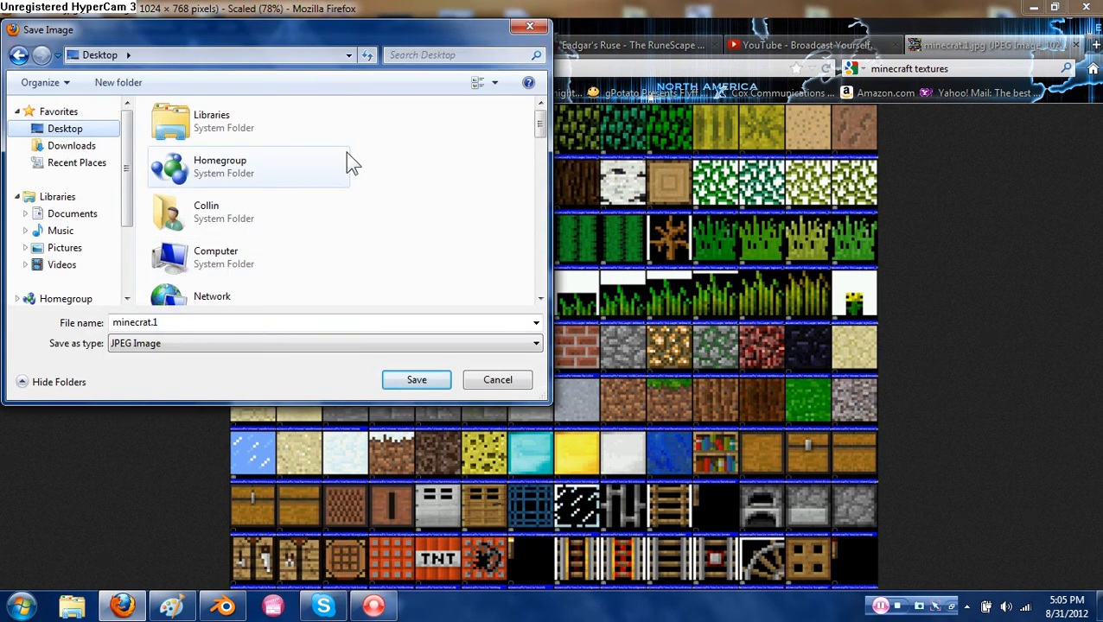
click(114, 81)
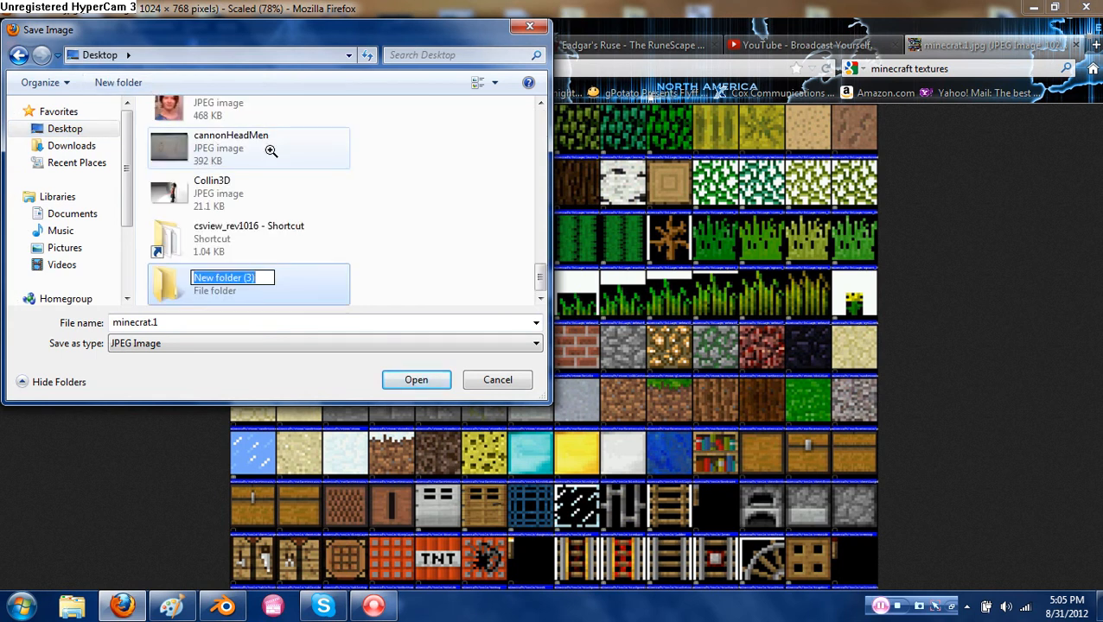
text(Blendercra)
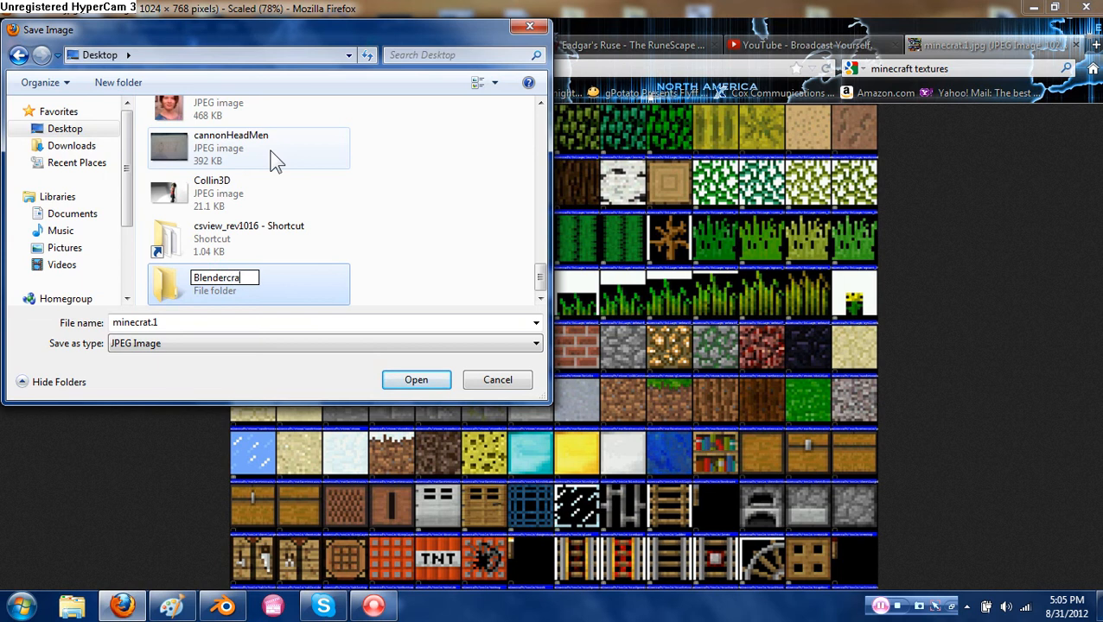
text(ft2)
double_click(325, 295)
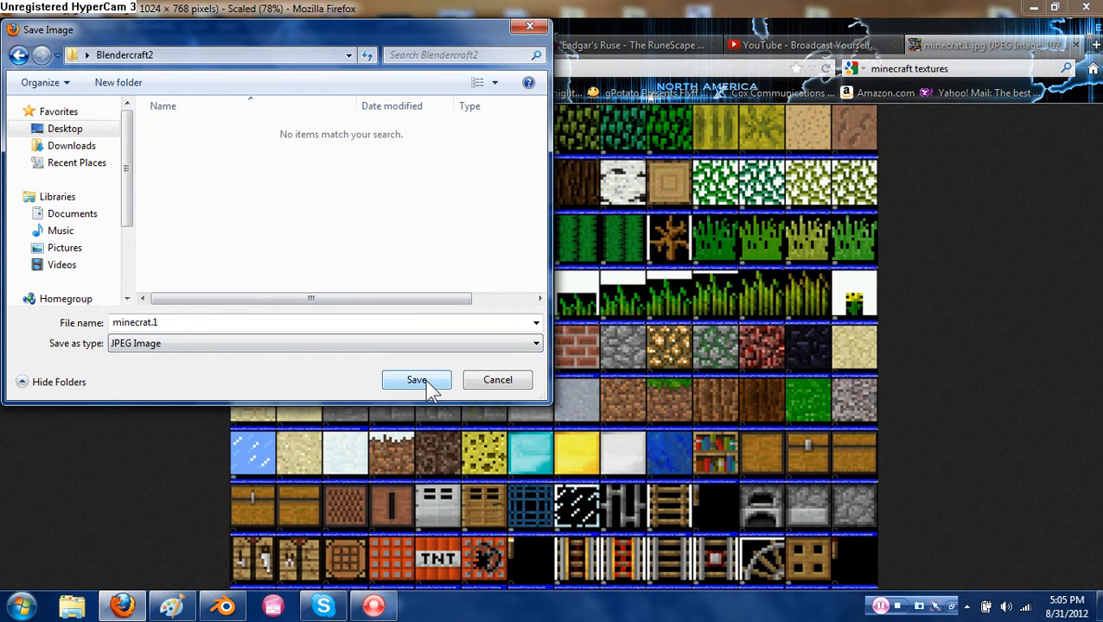
click(211, 326)
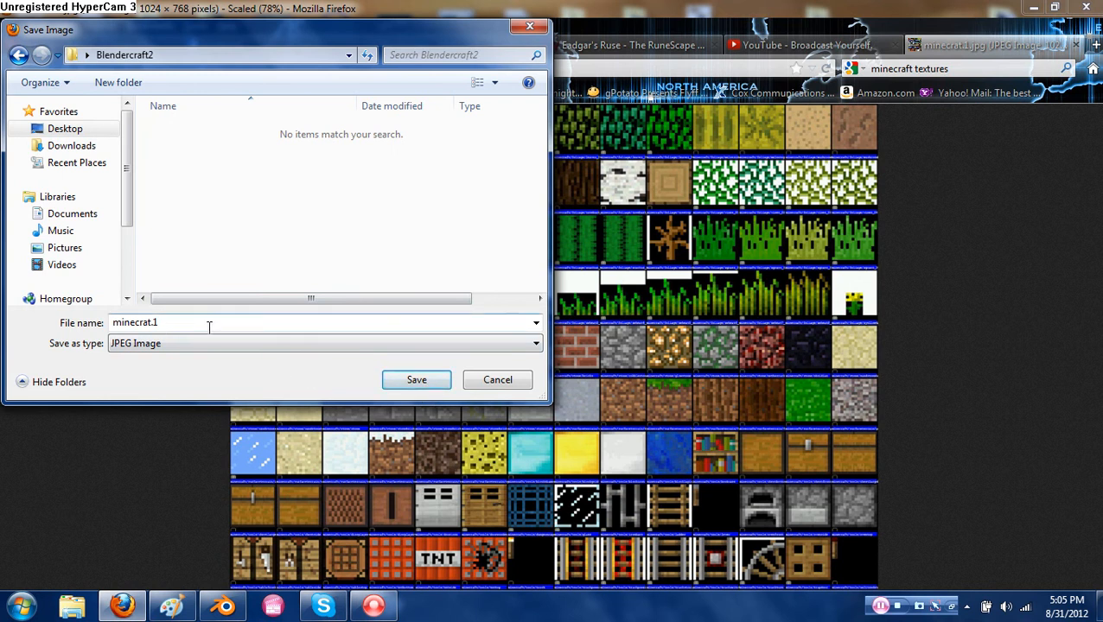
click(417, 384)
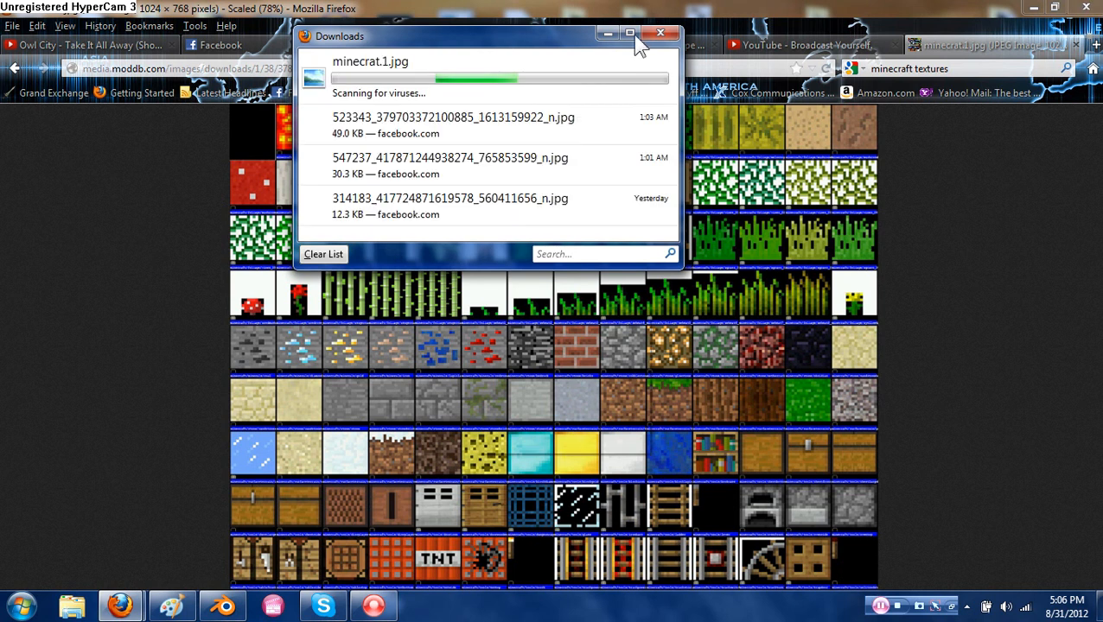
Dismiss the downloads window, enlarge the texture sheet to actual size and copy the image.
right_click(536, 311)
click(543, 214)
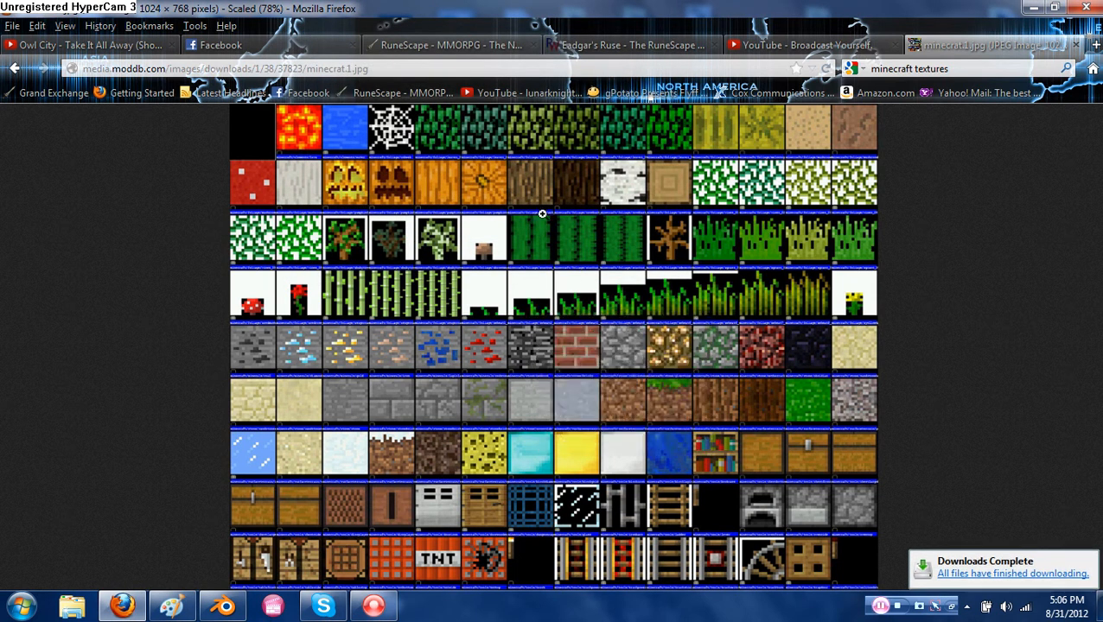
click(543, 213)
right_click(536, 336)
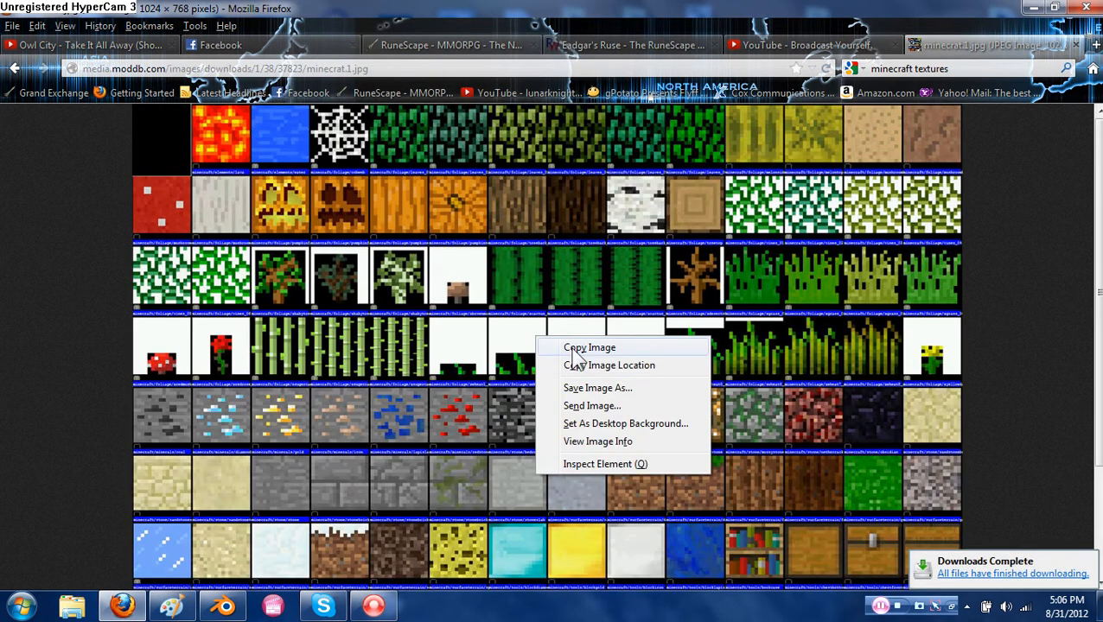
click(574, 348)
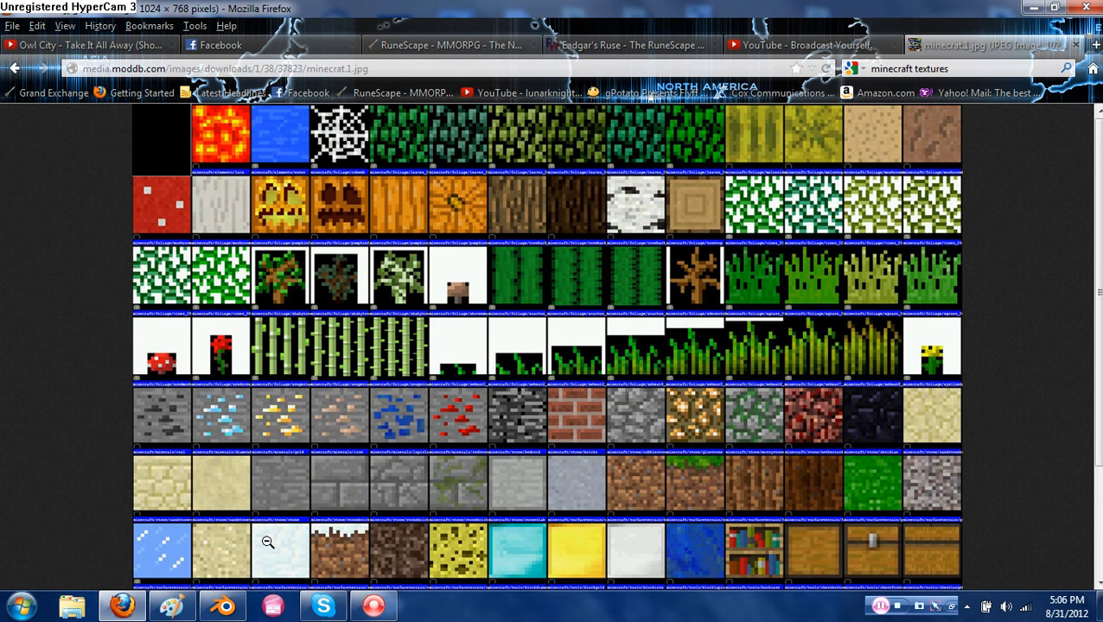
right_click(190, 612)
click(162, 526)
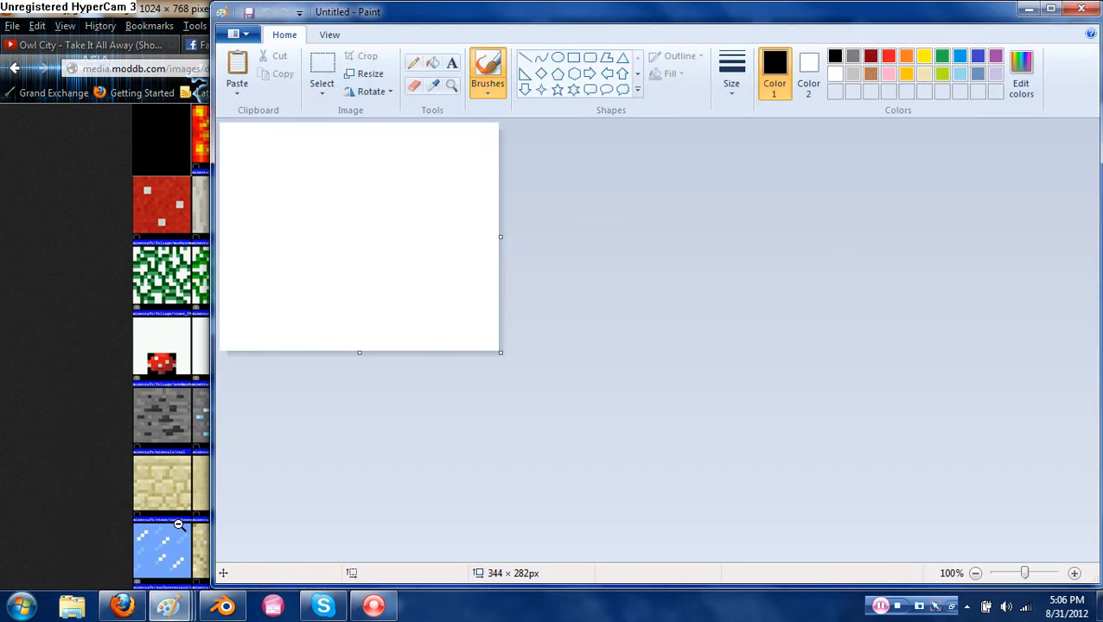
click(1082, 9)
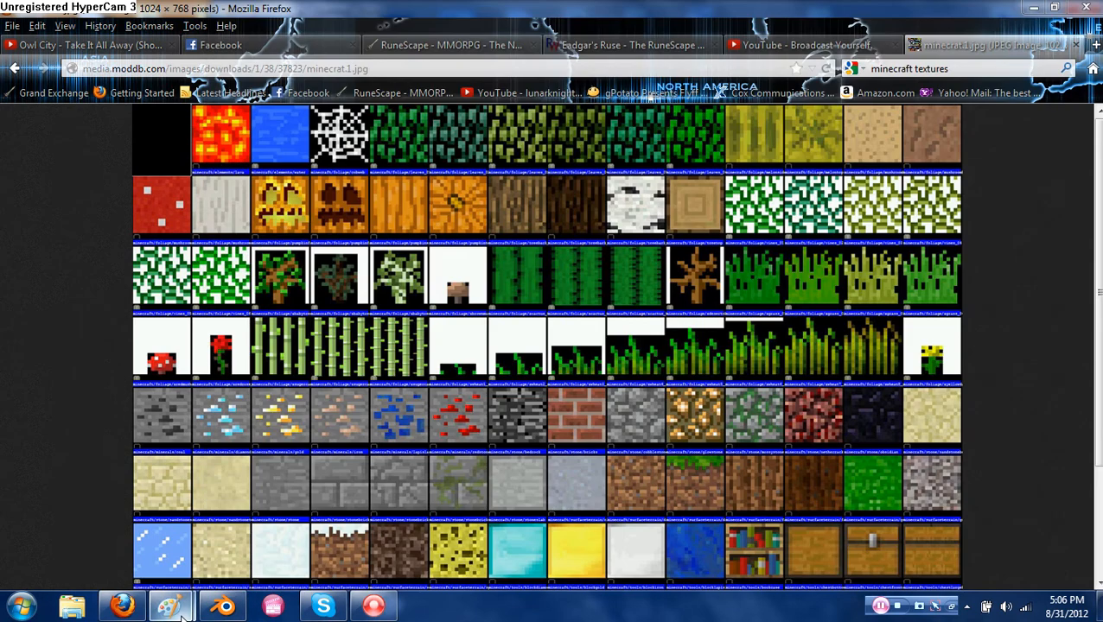
Switch to Paint and paste the copied texture sheet into the blank image.
mouse_move(170, 606)
click(279, 529)
key(ctrl+v)
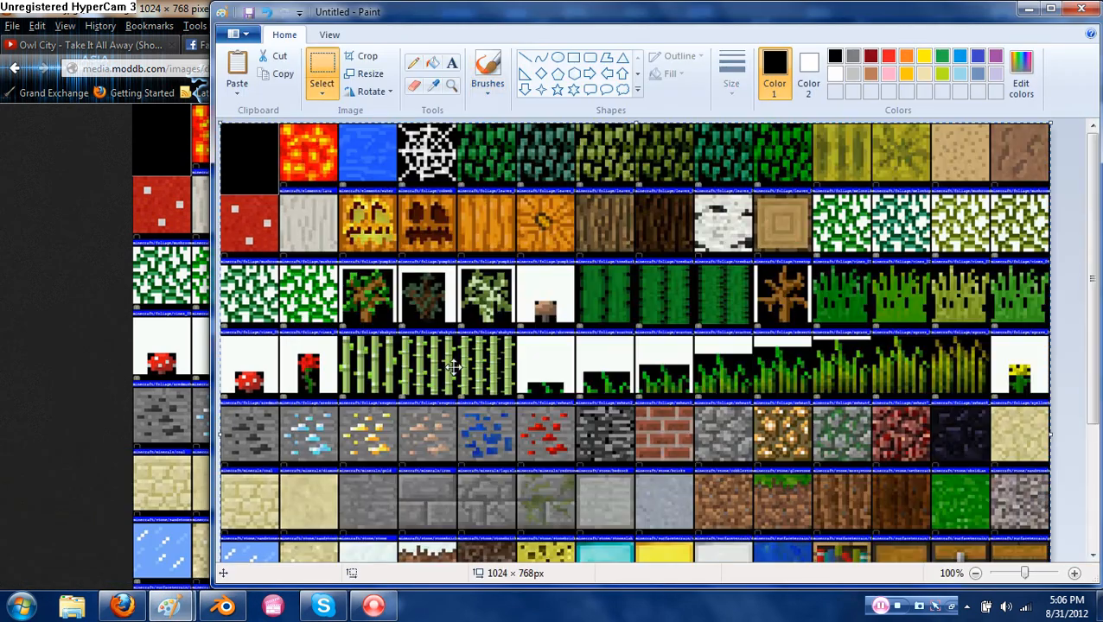
drag(719, 22, 554, 16)
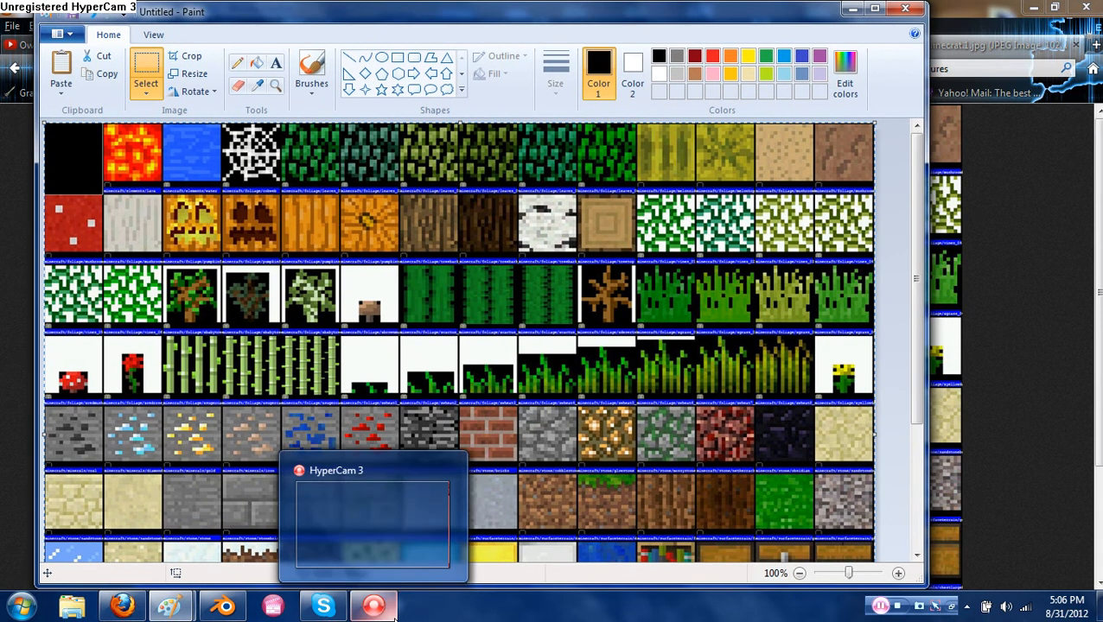
Switch to Blender and enter Edit Mode on the cube with an orthographic view.
mouse_move(231, 612)
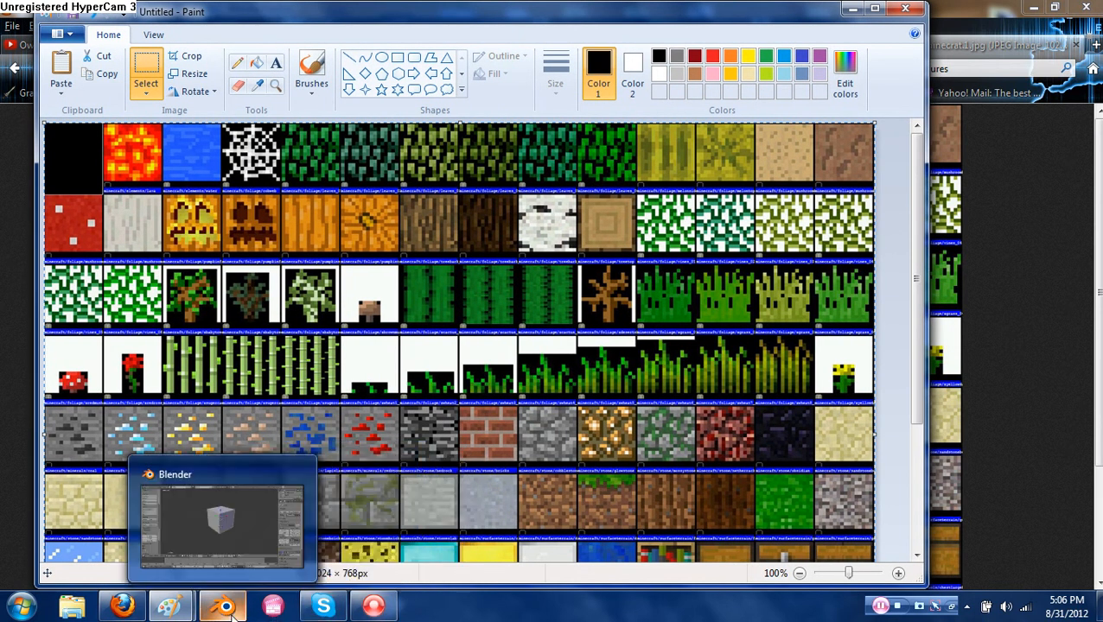
click(227, 608)
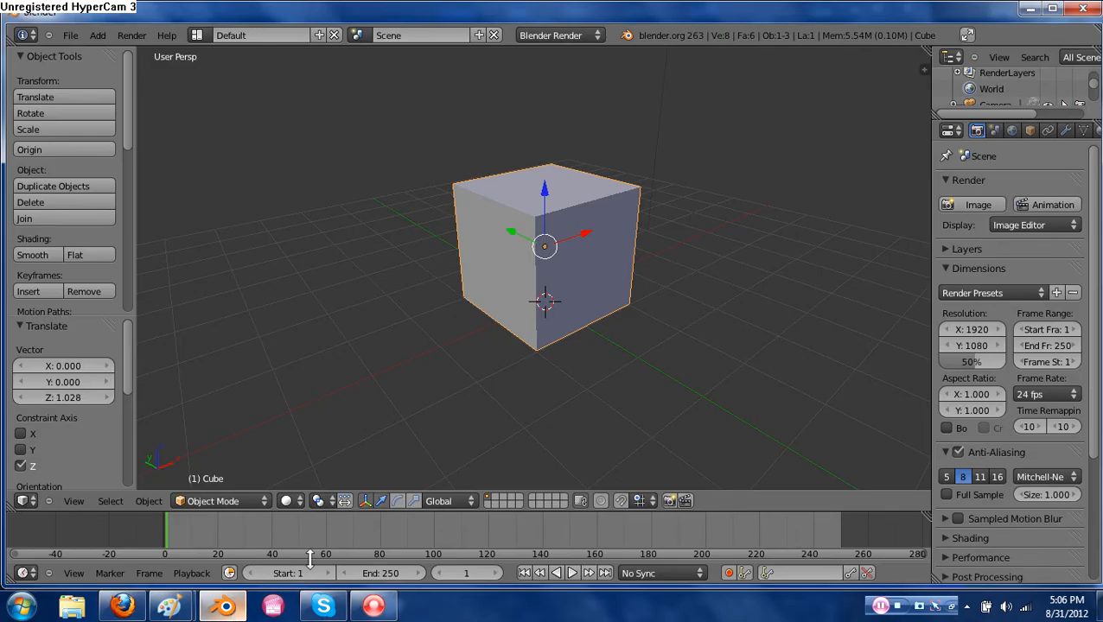
shift+scroll(567, 377, up, 1)
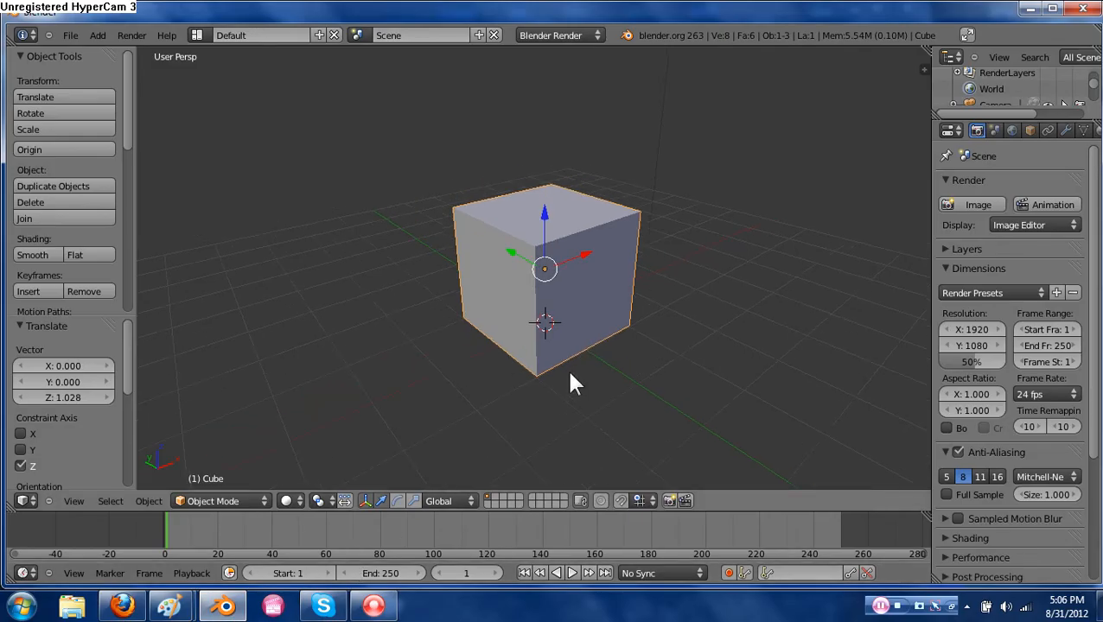
key(Tab)
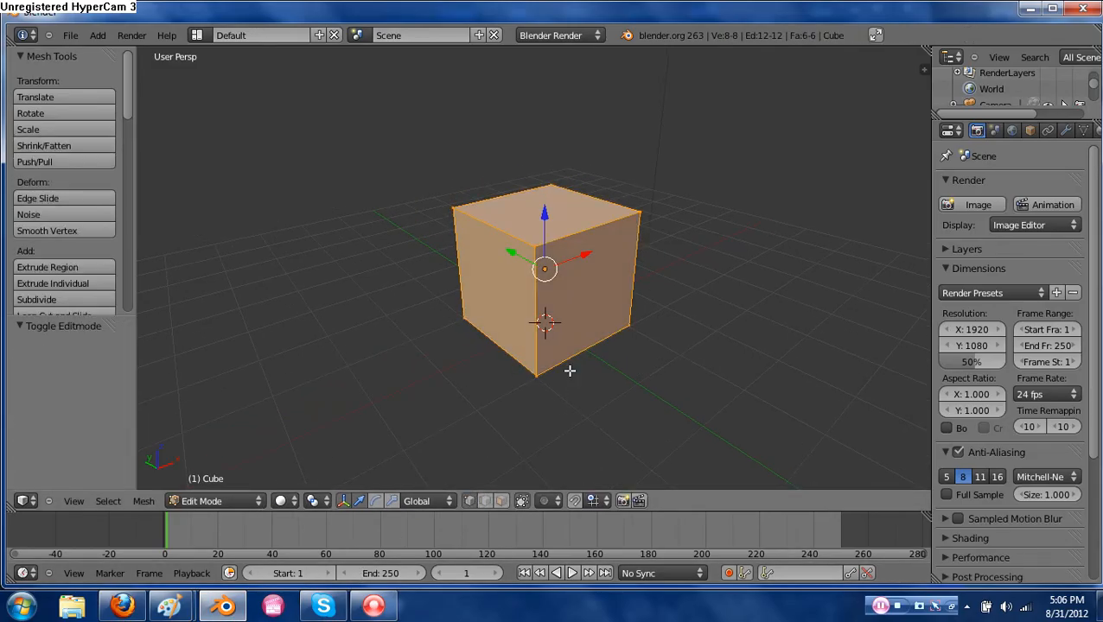
key(KP_5)
middle_drag(566, 351, 598, 335)
scroll(596, 350, up, 4)
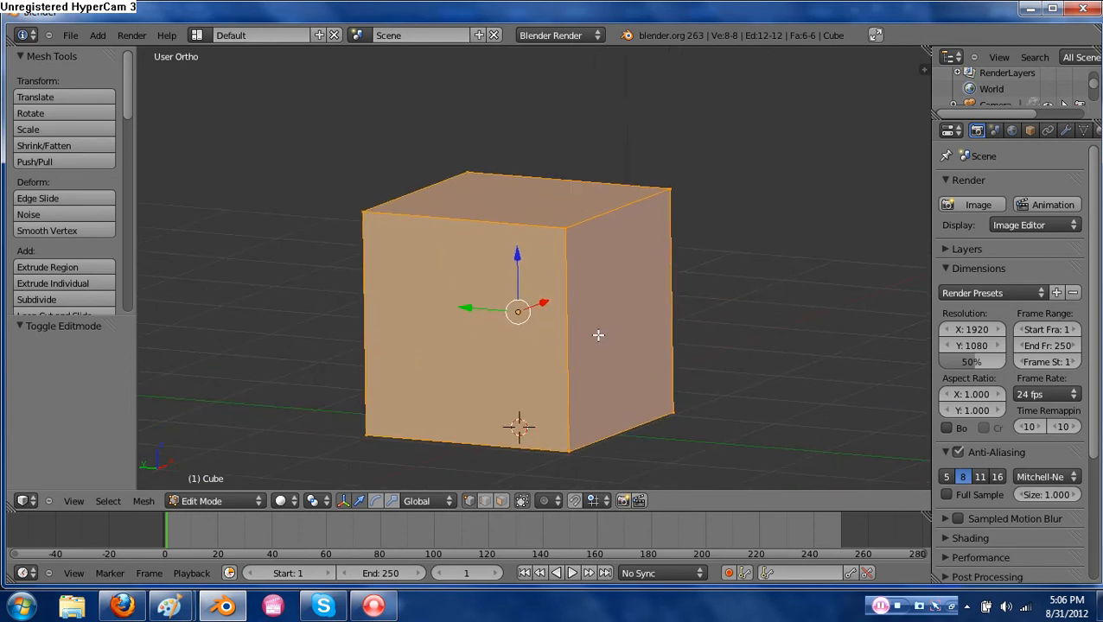
Set the cube's mesh select mode to Edge.
key(ctrl+Tab)
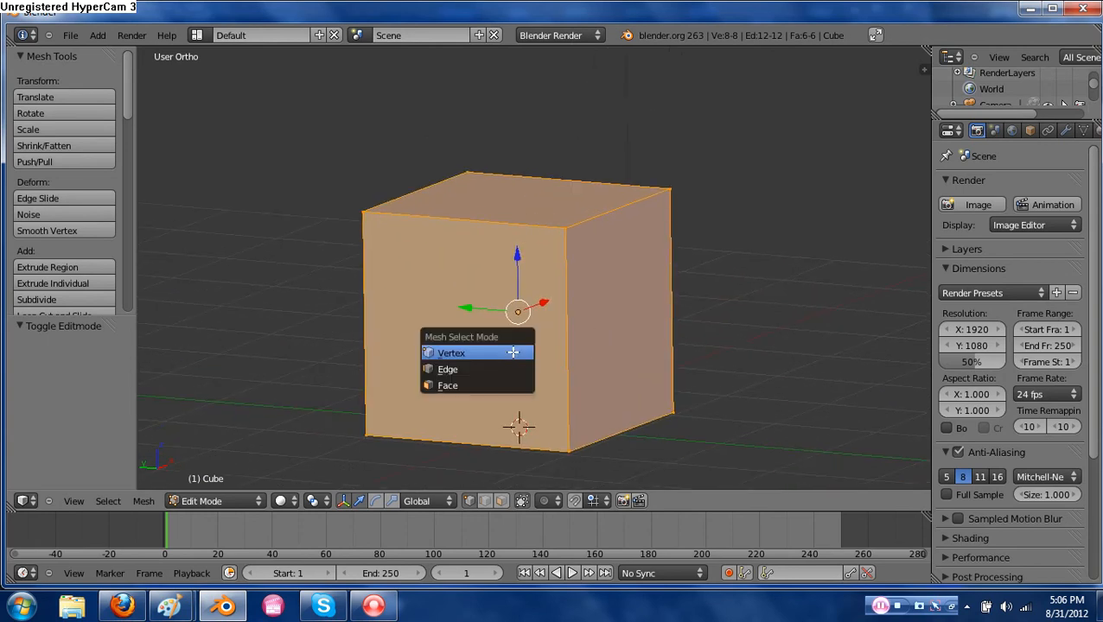
click(506, 372)
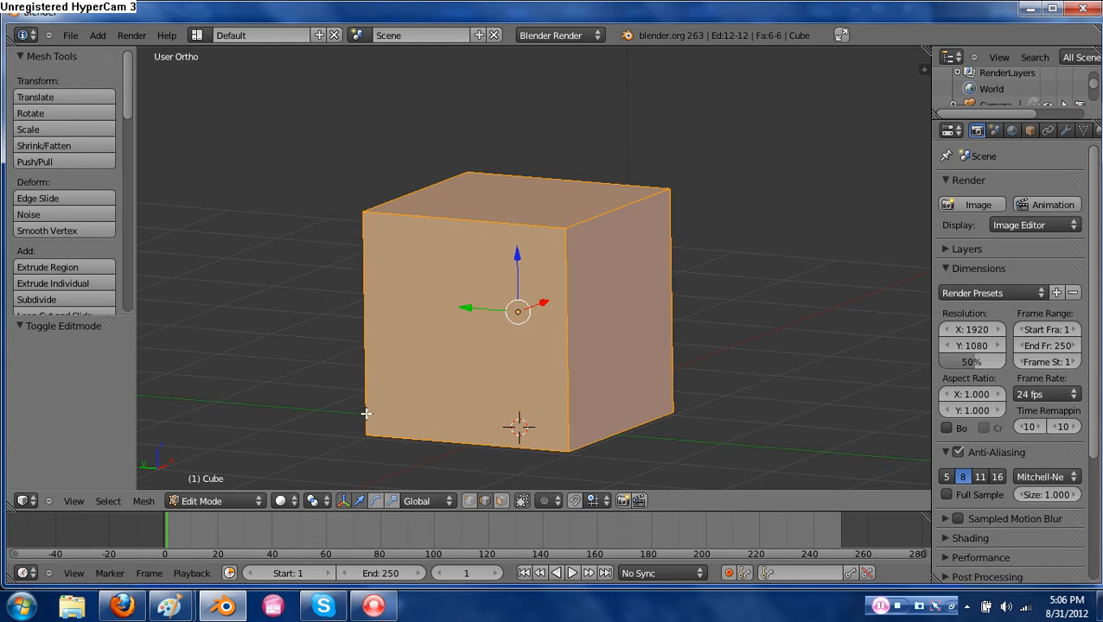
key(ctrl+Tab)
mouse_move(522, 322)
middle_down()
mouse_move(451, 328)
mouse_move(506, 379)
mouse_move(475, 251)
mouse_move(585, 235)
mouse_move(520, 393)
mouse_move(525, 333)
middle_up()
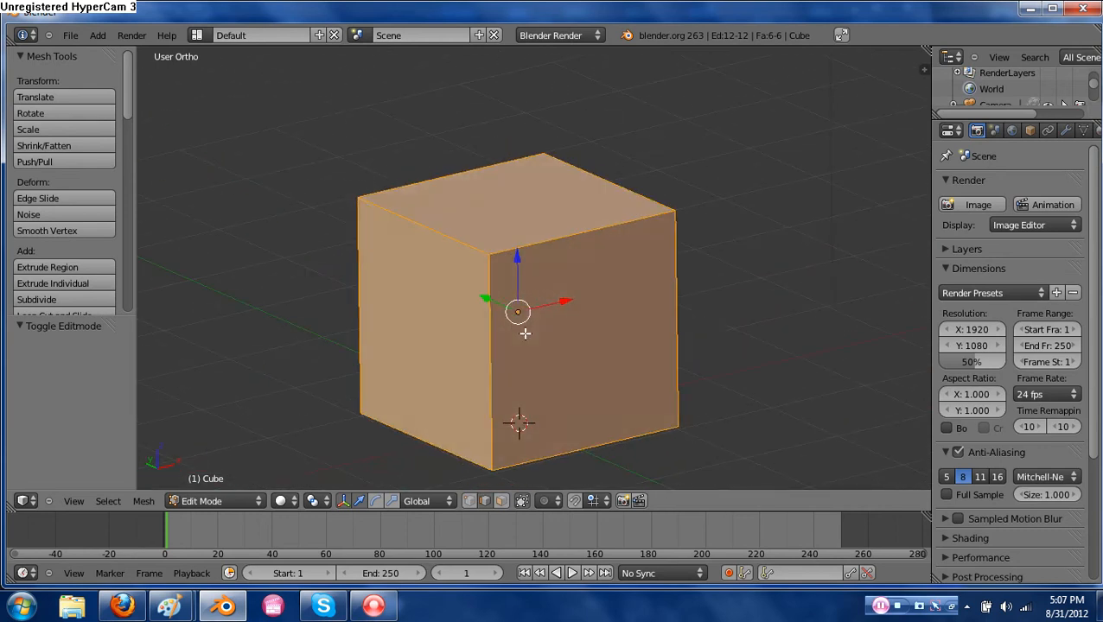
Sketch a cross-shaped cube net with the grease pencil beside the cube, with lines separating its faces.
scroll(524, 333, down, 3)
scroll(594, 337, up, 1)
scroll(595, 336, down, 2)
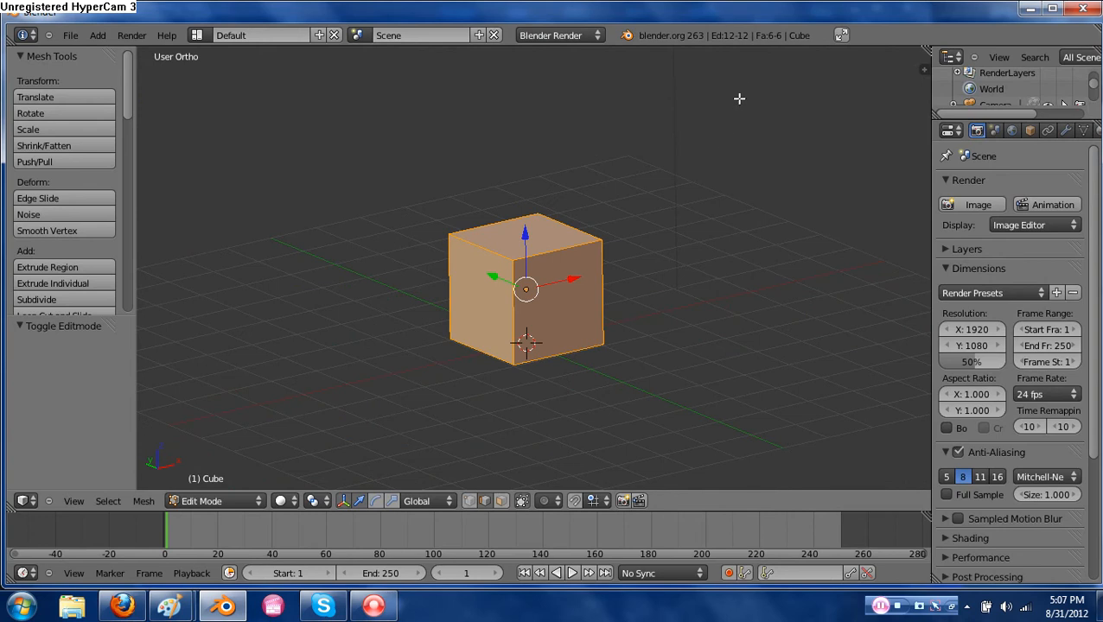
mouse_move(739, 99)
mouse_down()
mouse_move(740, 141)
mouse_move(683, 143)
mouse_move(687, 192)
mouse_move(745, 192)
mouse_move(742, 313)
mouse_move(795, 316)
mouse_move(793, 186)
mouse_move(848, 139)
mouse_move(797, 131)
mouse_move(787, 79)
mouse_move(738, 81)
mouse_move(741, 103)
mouse_move(797, 132)
mouse_move(784, 195)
mouse_up()
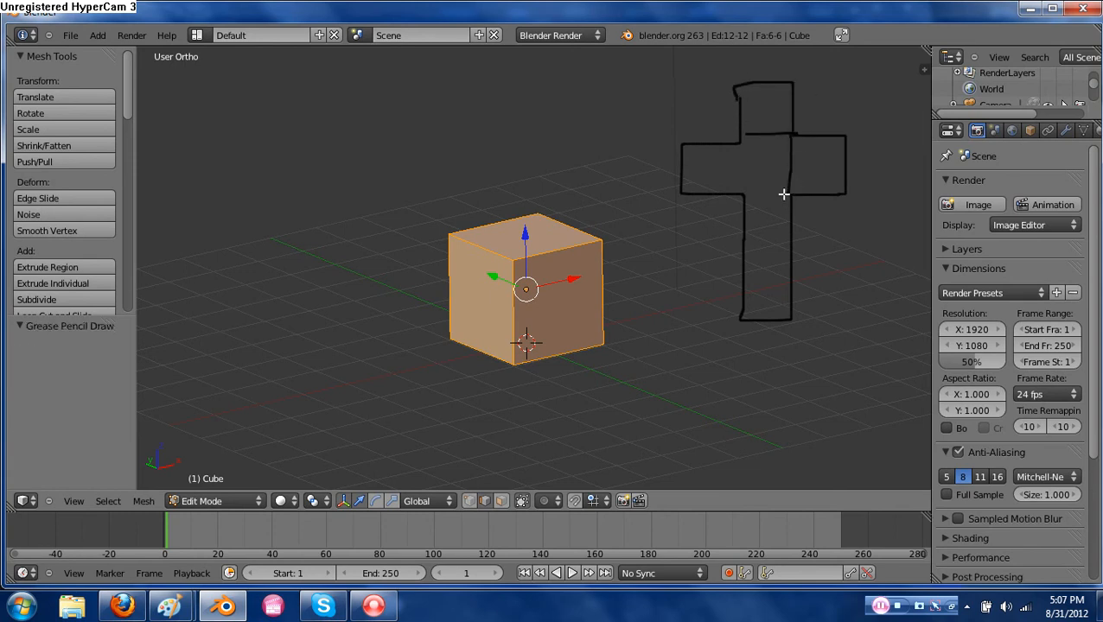
drag(745, 136, 737, 190)
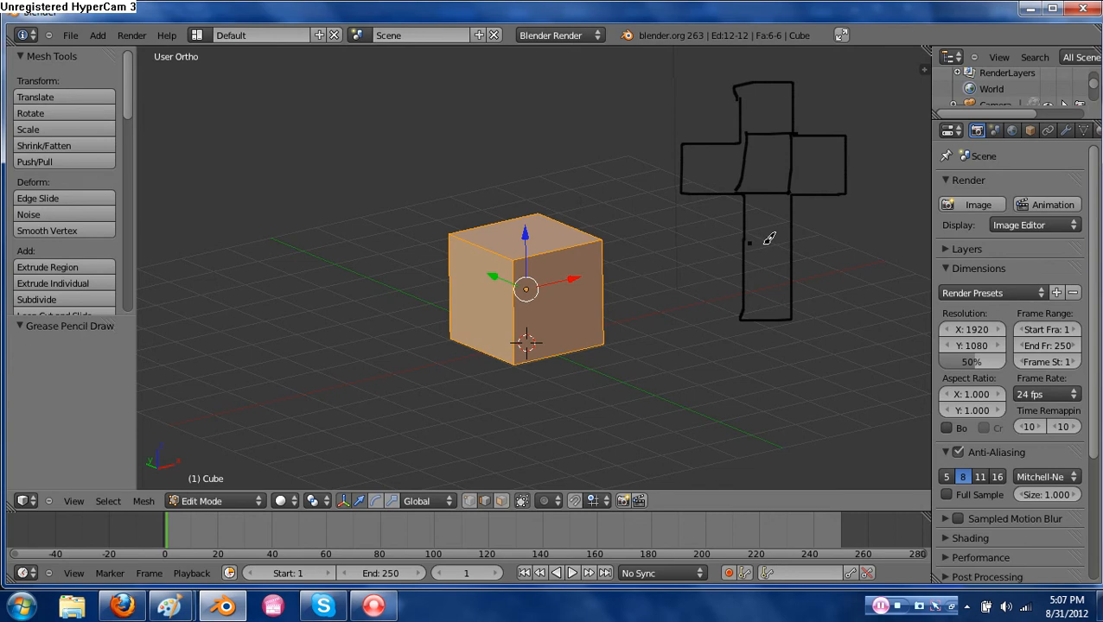
drag(748, 243, 785, 243)
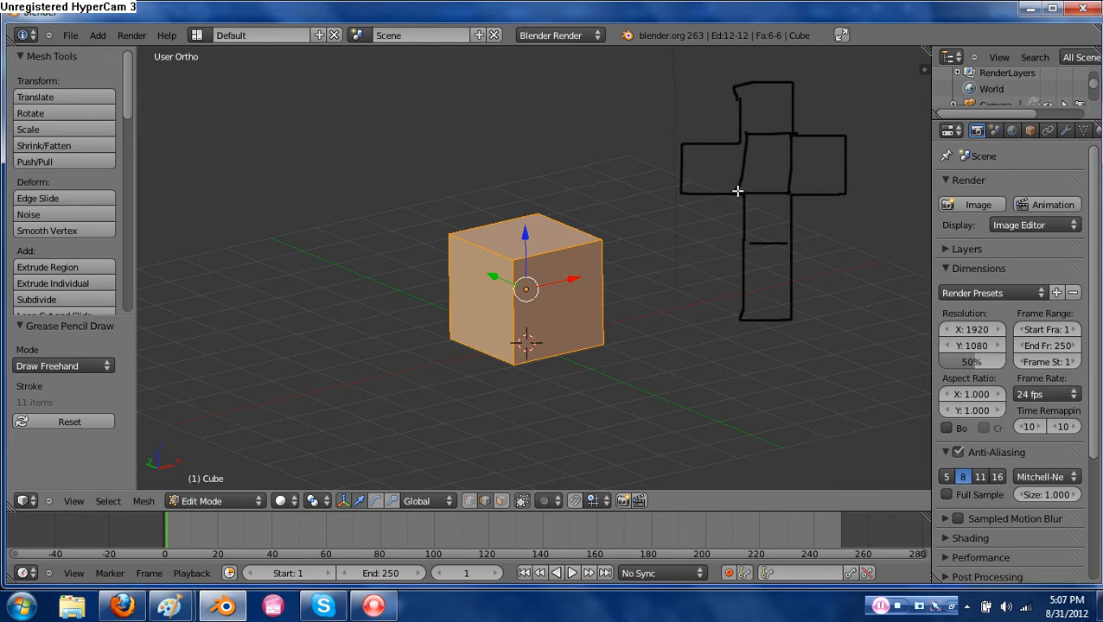
Erase the grease pencil sketch of the cube net.
key(ctrl+z)
key(ctrl+z)
key(ctrl+z)
key(ctrl+z)
key(ctrl+z)
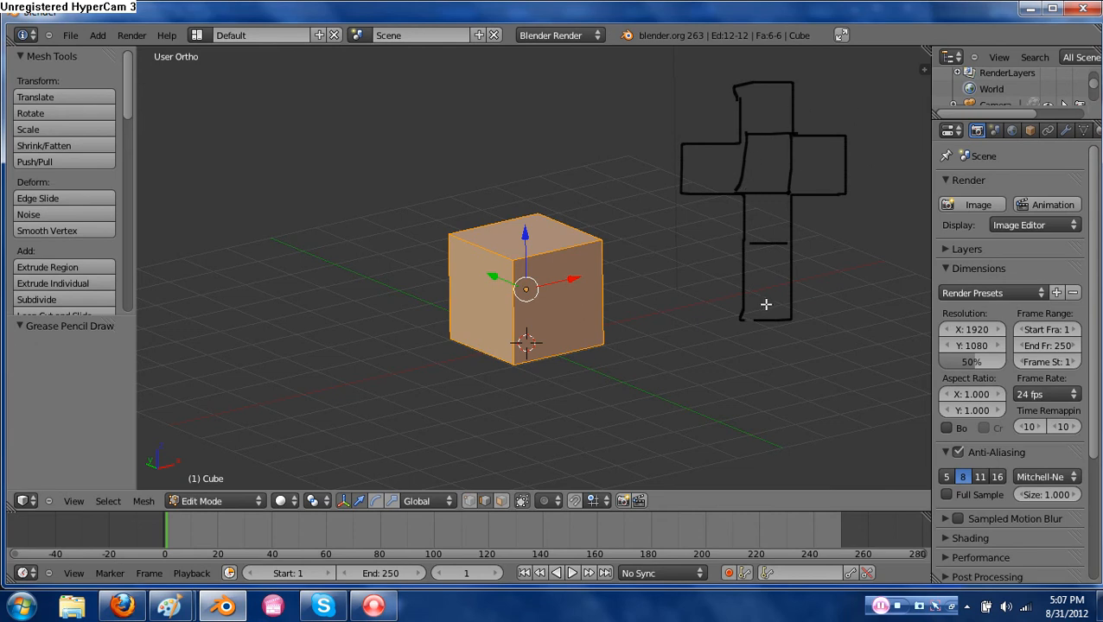
mouse_move(758, 201)
right_down()
mouse_move(689, 189)
mouse_move(712, 160)
mouse_move(773, 136)
mouse_move(793, 109)
mouse_move(732, 104)
mouse_move(790, 197)
mouse_move(837, 158)
right_up()
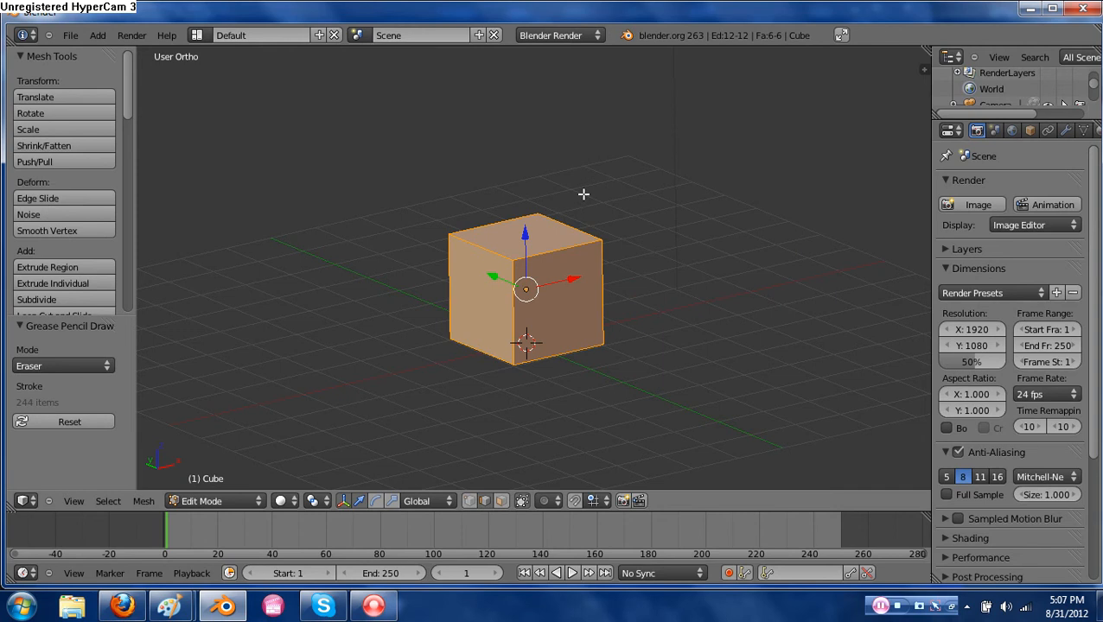
Clear the selection and select the right, back and left edges of the cube's top face, leaving out the front edge.
mouse_move(599, 320)
middle_down()
mouse_move(662, 256)
mouse_move(653, 282)
mouse_move(610, 307)
middle_up()
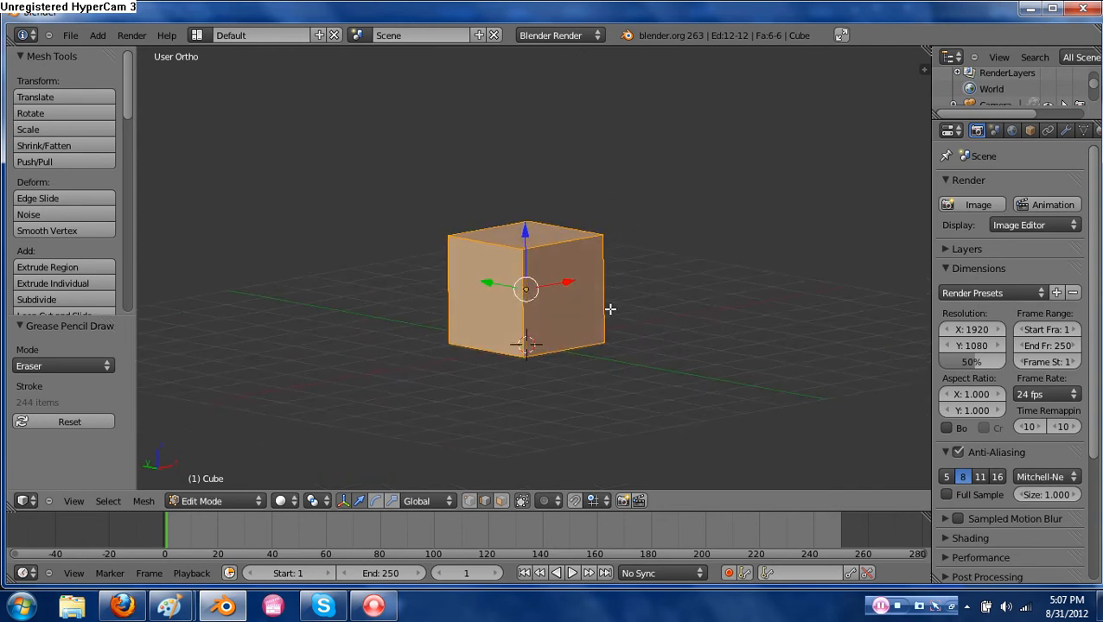
scroll(610, 308, up, 3)
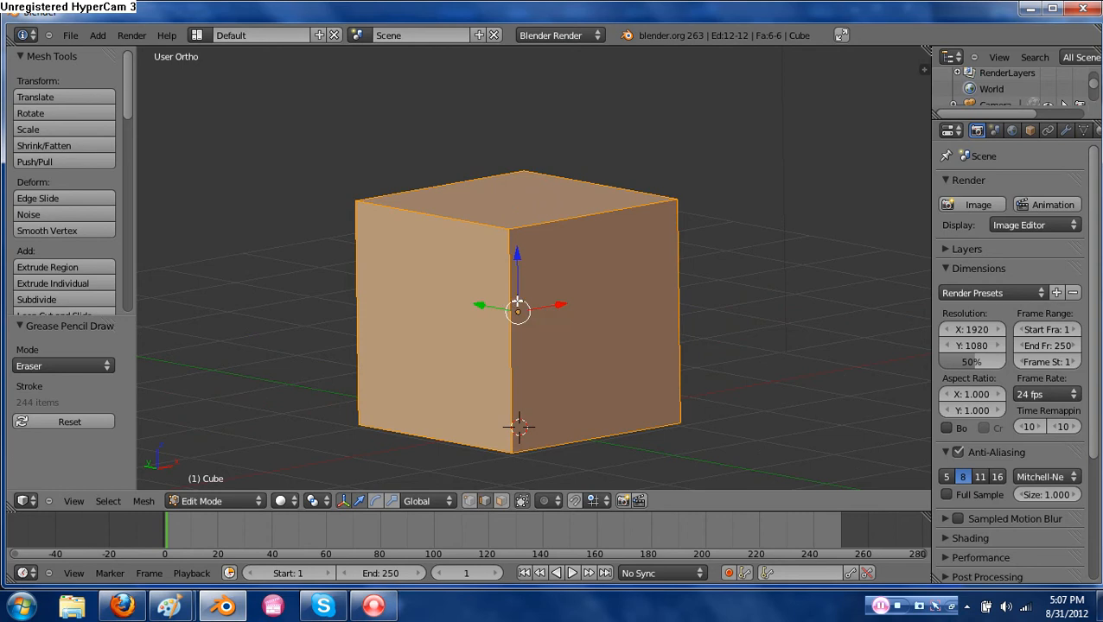
key(a)
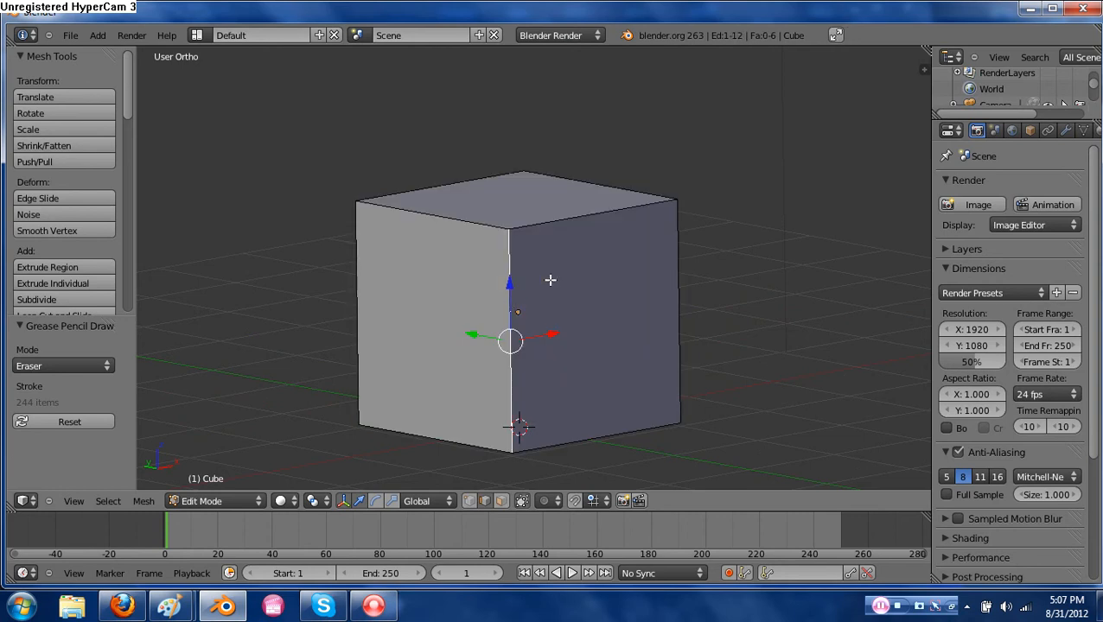
middle_drag(645, 246, 672, 277)
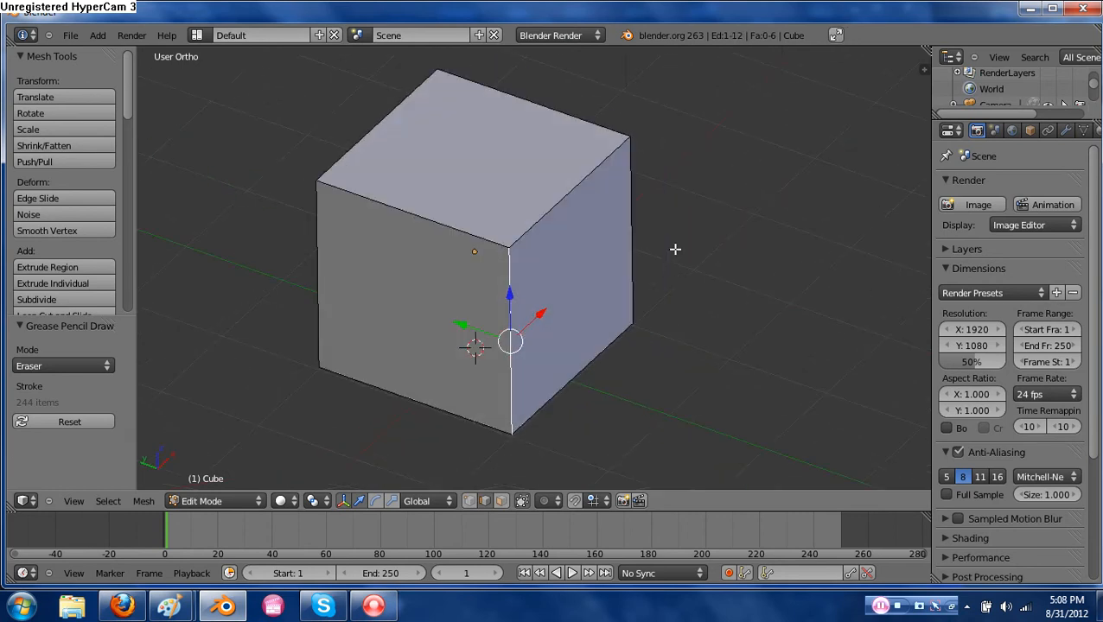
key(KP_1)
shift+middle_drag(630, 182, 526, 264)
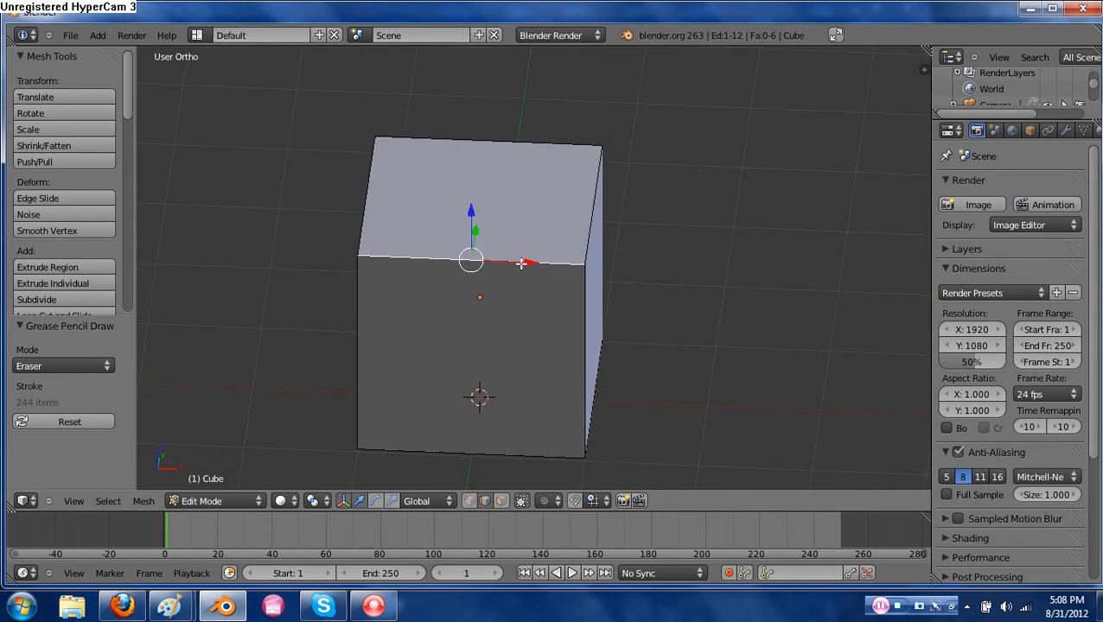
right_click(597, 204)
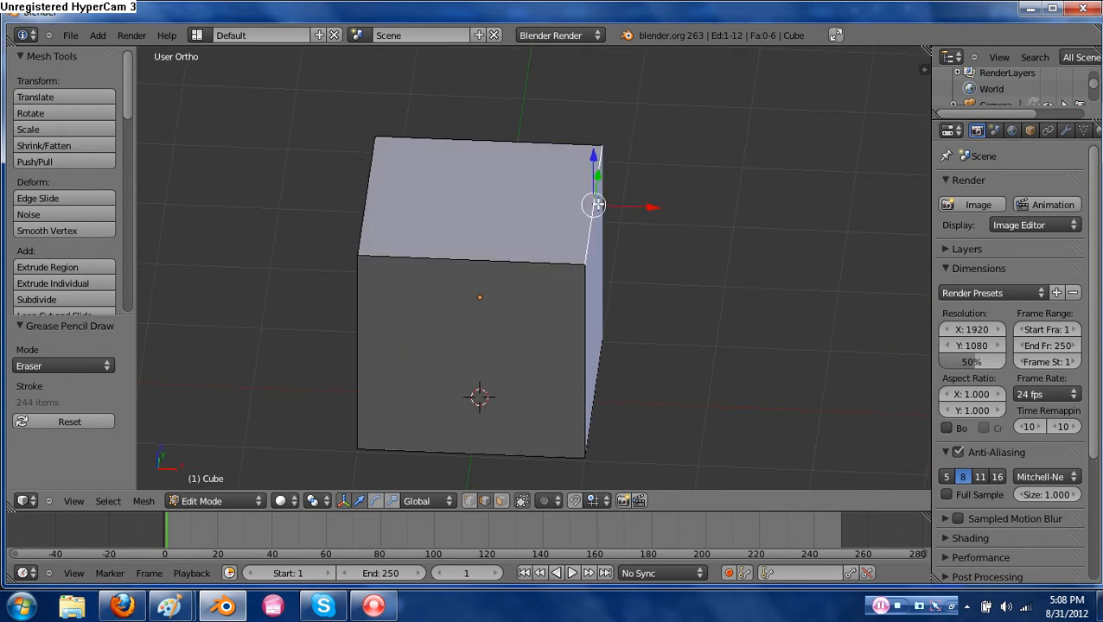
shift+right_click(547, 144)
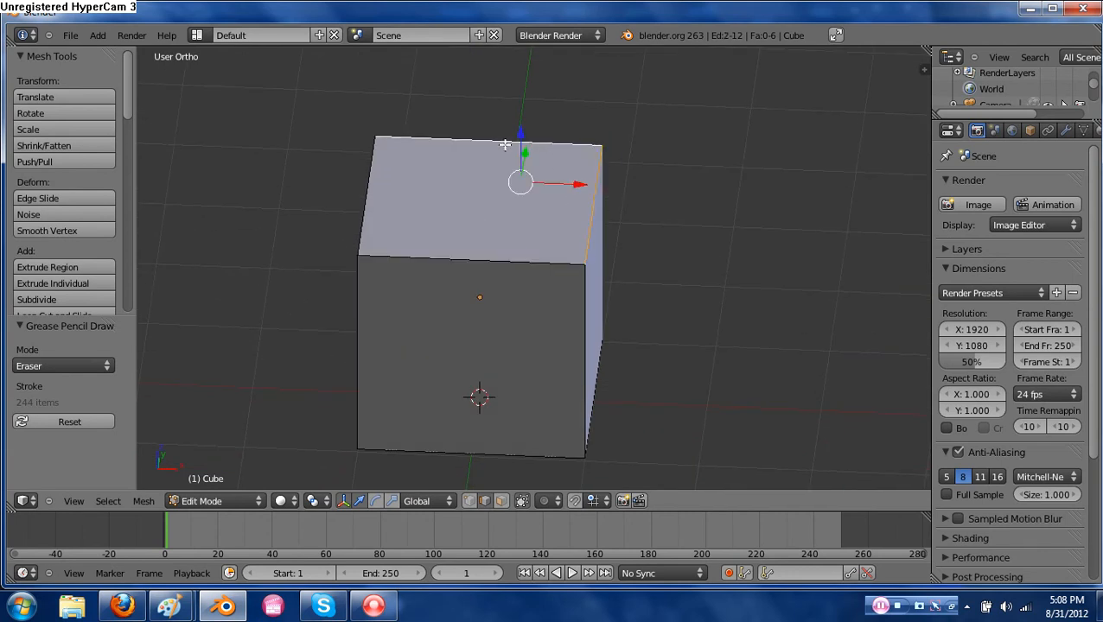
shift+right_click(372, 175)
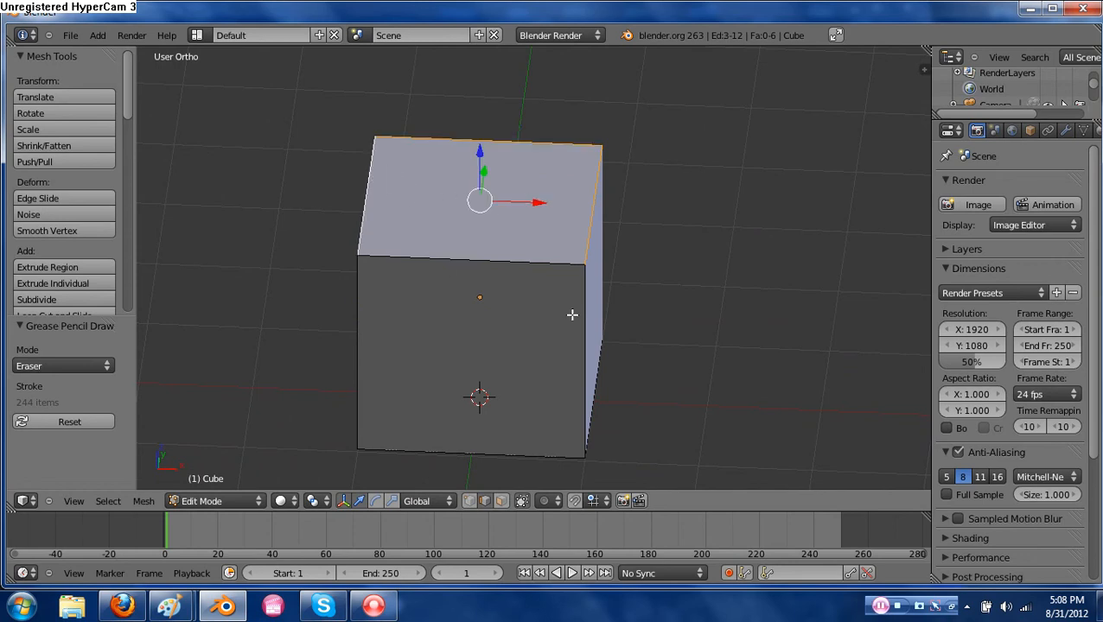
Add the cube's two rear vertical edges to the edge selection.
middle_drag(572, 315, 559, 318)
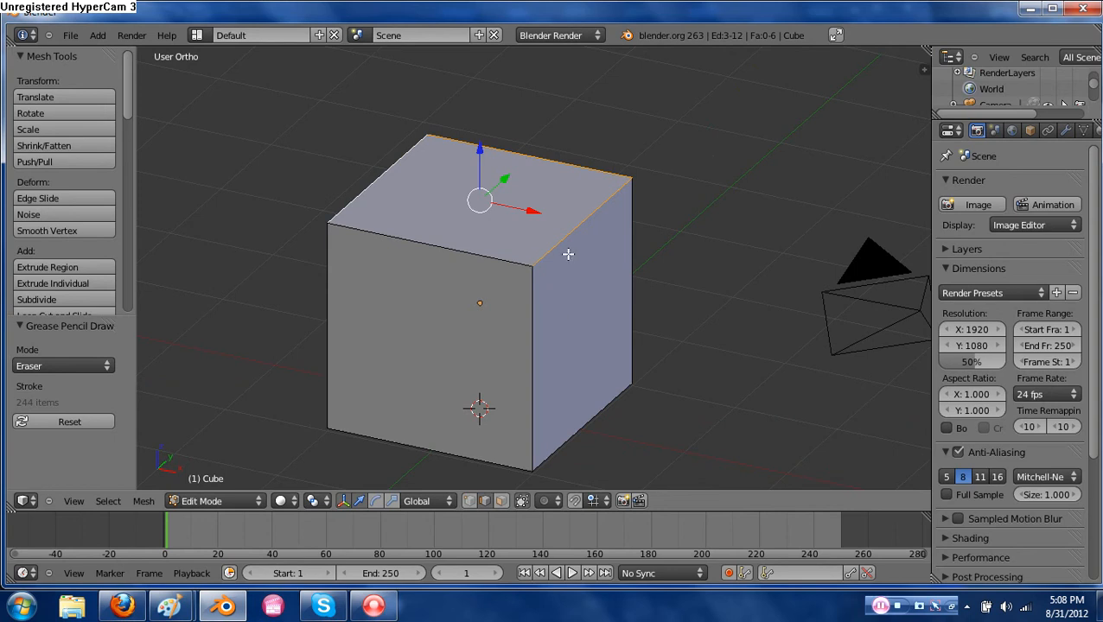
middle_drag(568, 255, 687, 317)
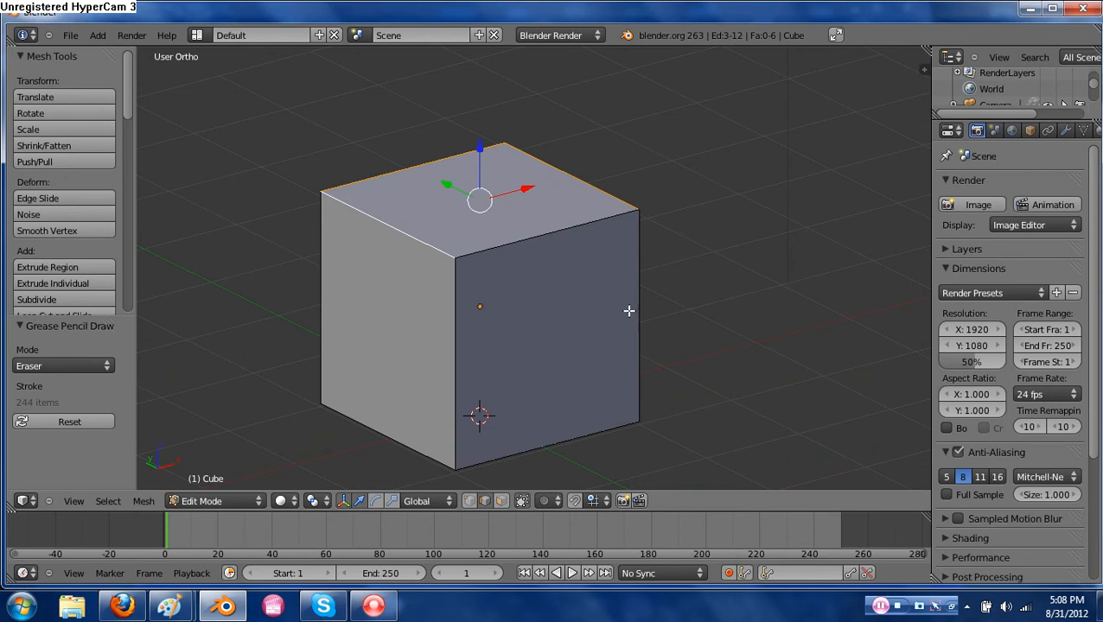
shift+right_click(324, 274)
mouse_move(560, 291)
middle_down()
mouse_move(591, 300)
mouse_move(490, 311)
mouse_move(572, 310)
middle_up()
shift+right_click(609, 302)
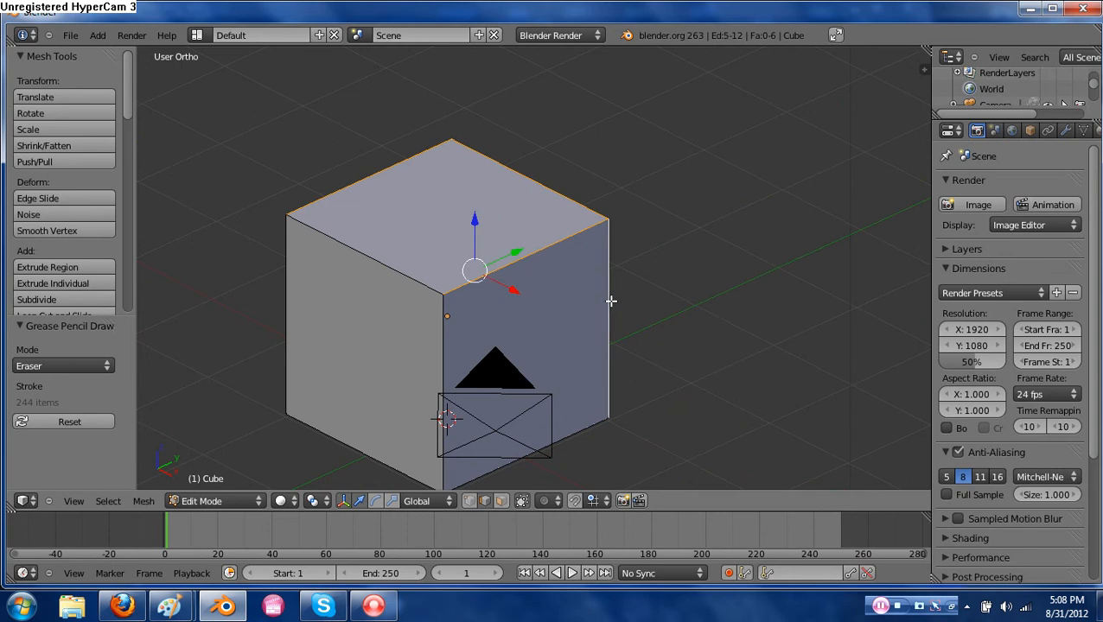
Add the left and right edges of the cube's bottom face to the selection and mark all selected edges as seams.
middle_drag(667, 365, 490, 352)
middle_drag(451, 276, 587, 282)
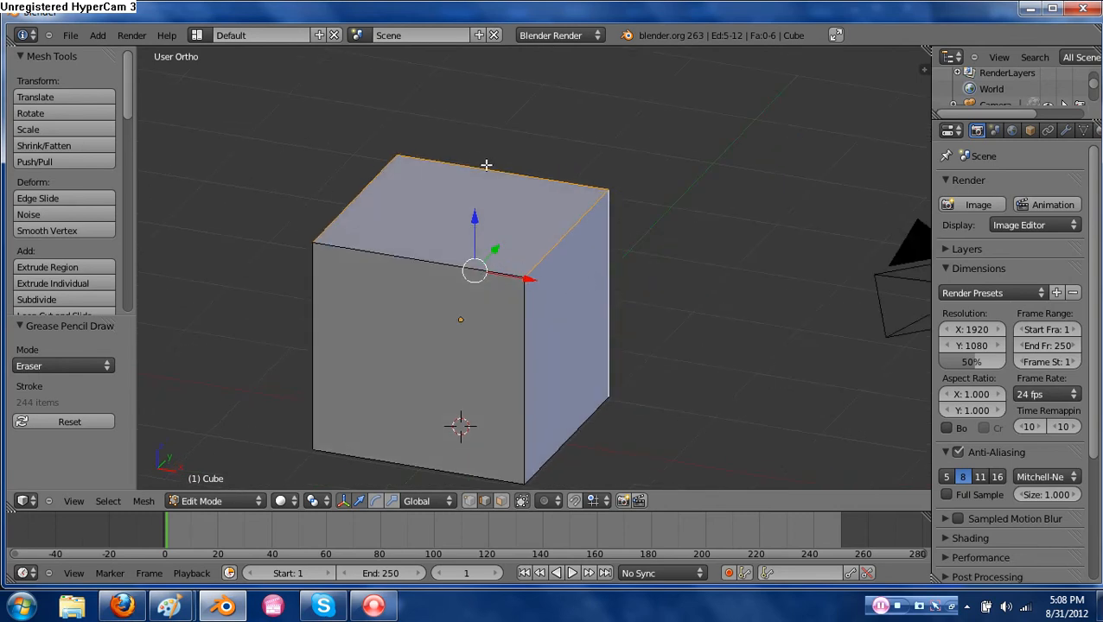
middle_drag(638, 280, 468, 277)
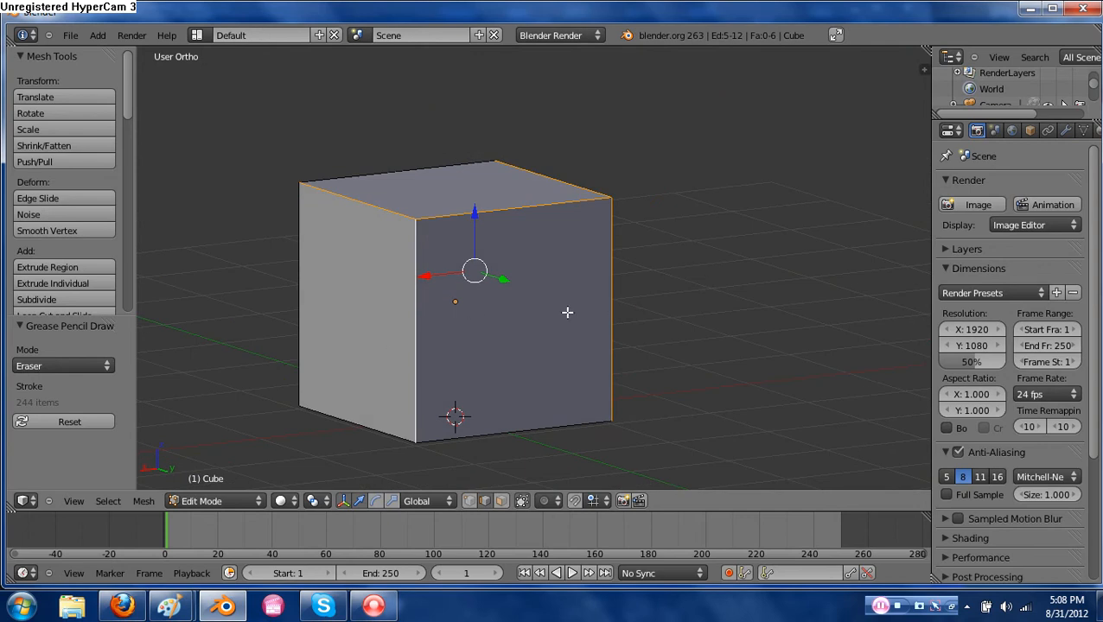
middle_drag(567, 312, 628, 250)
middle_drag(412, 420, 389, 373)
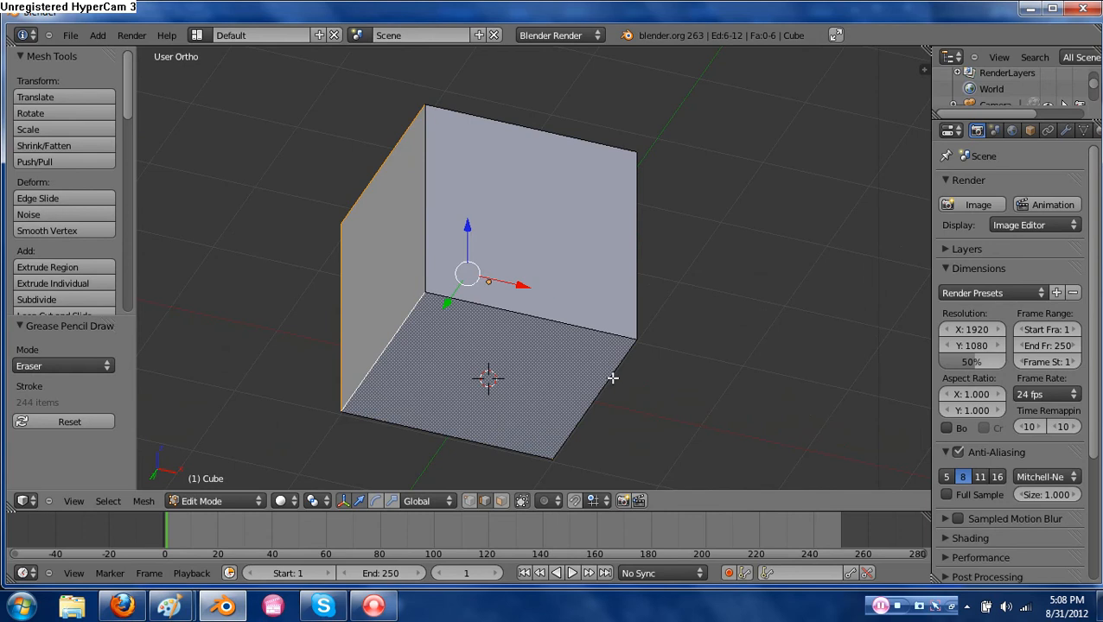
middle_drag(610, 374, 548, 480)
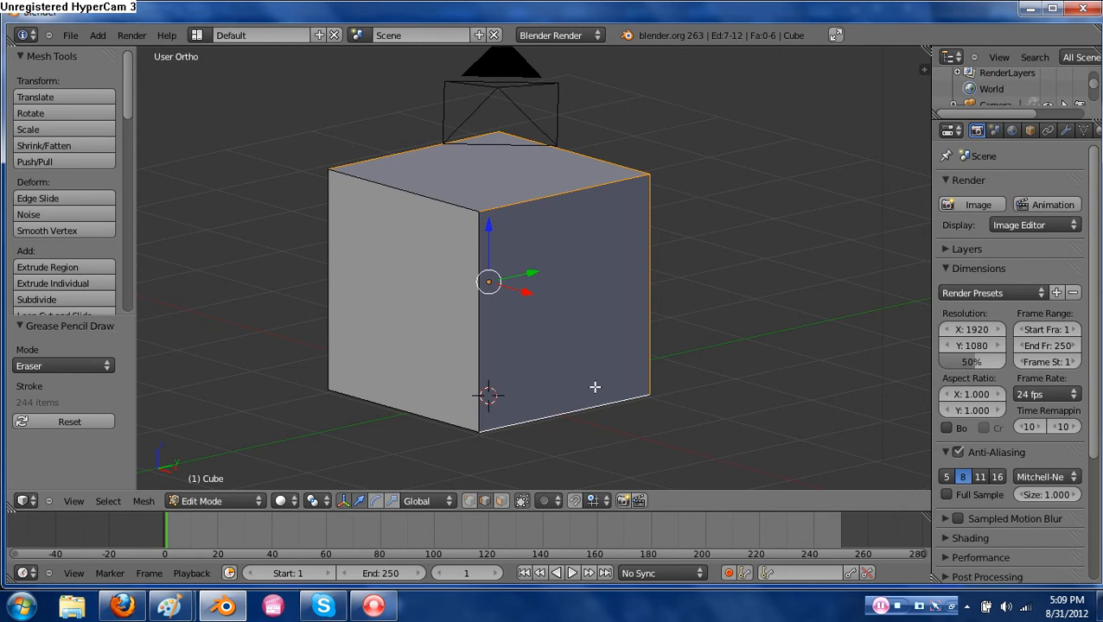
key(ctrl+e)
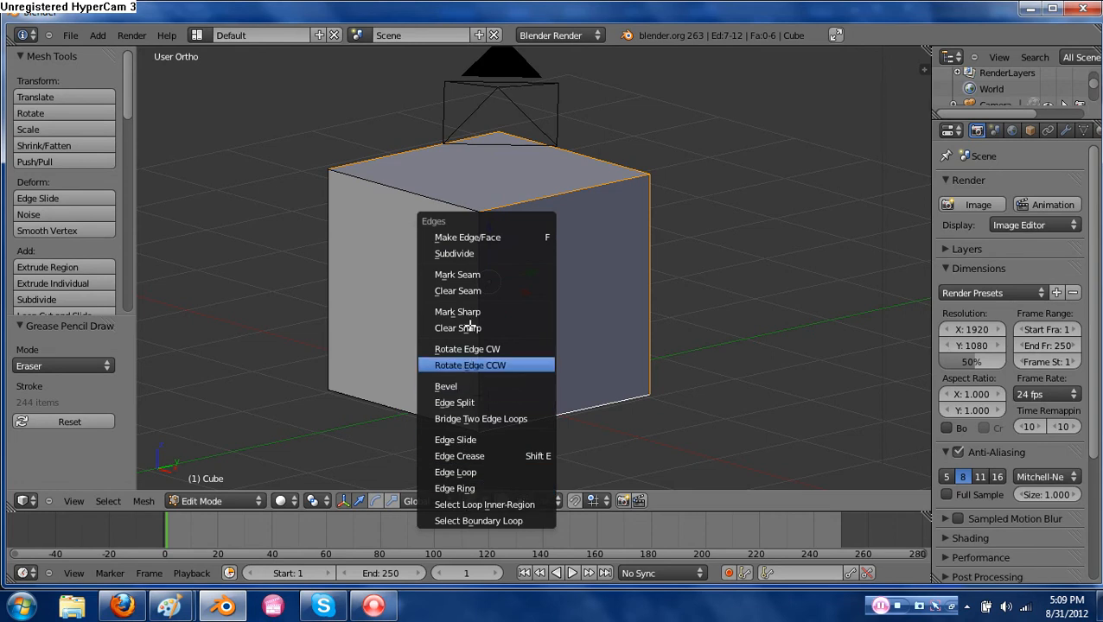
click(487, 275)
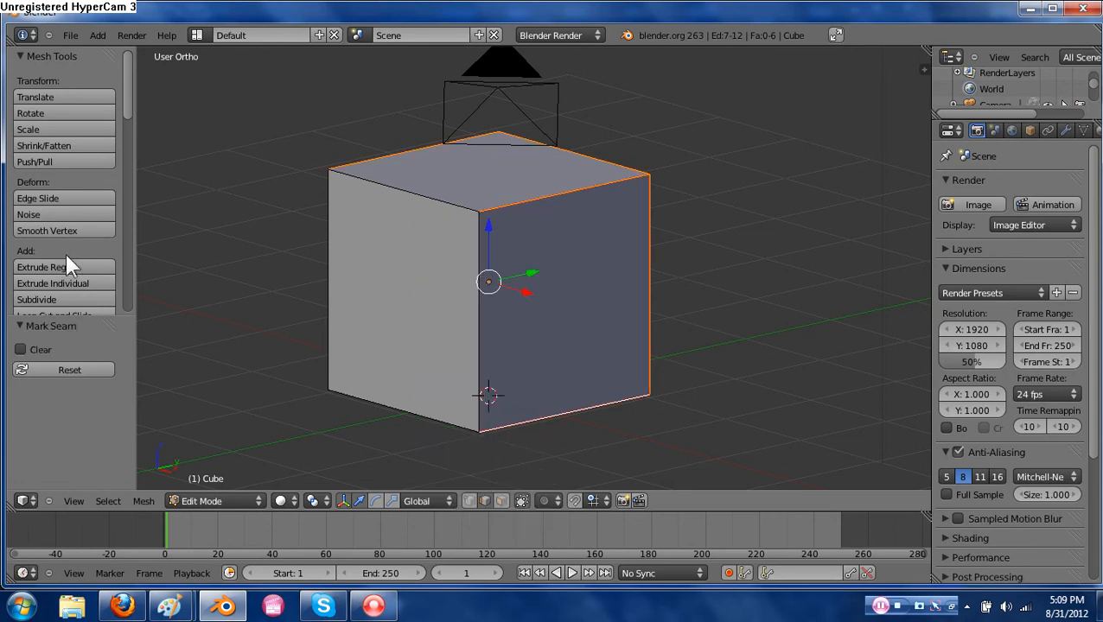
Look through the mesh tools for the UV Mapping commands that unwrap, mark seams and clear seams.
scroll(62, 232, down, 2)
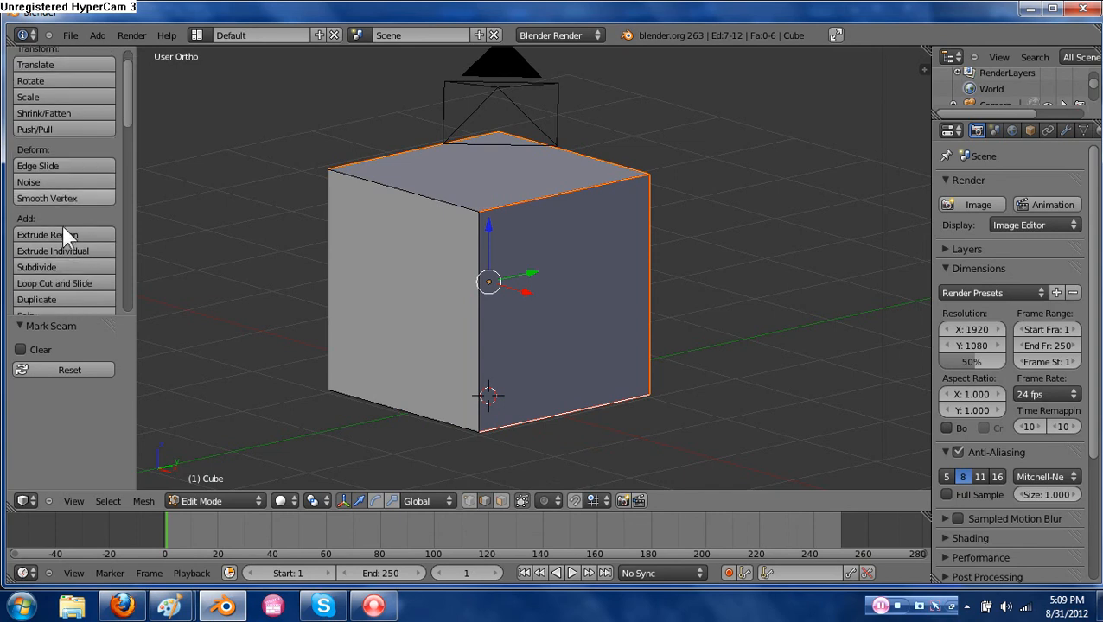
scroll(62, 225, down, 2)
scroll(62, 225, down, 2)
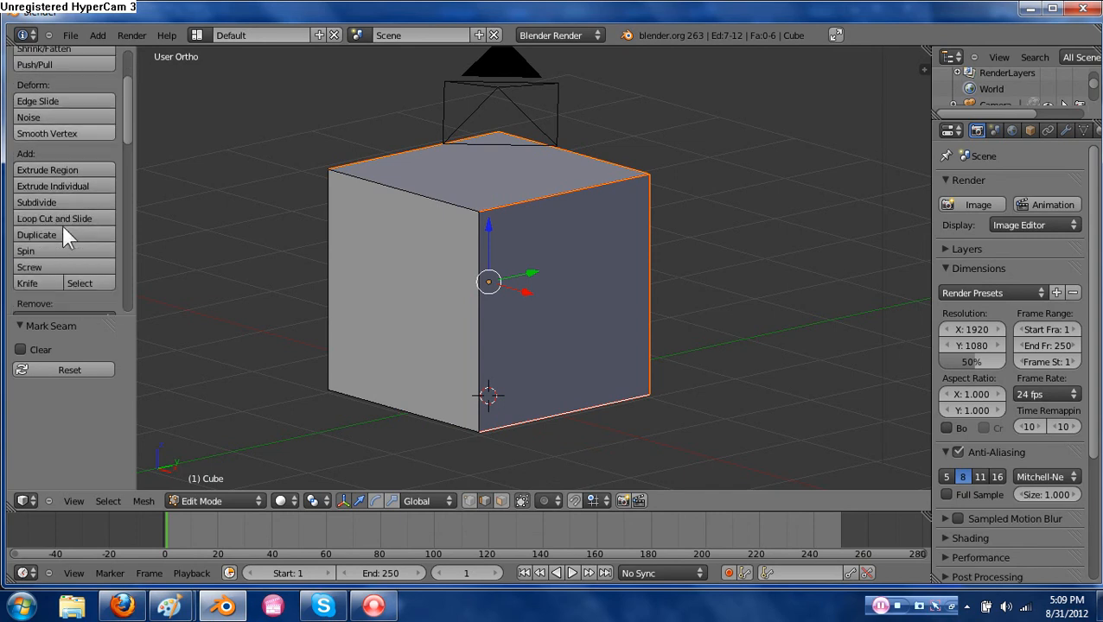
scroll(63, 225, down, 8)
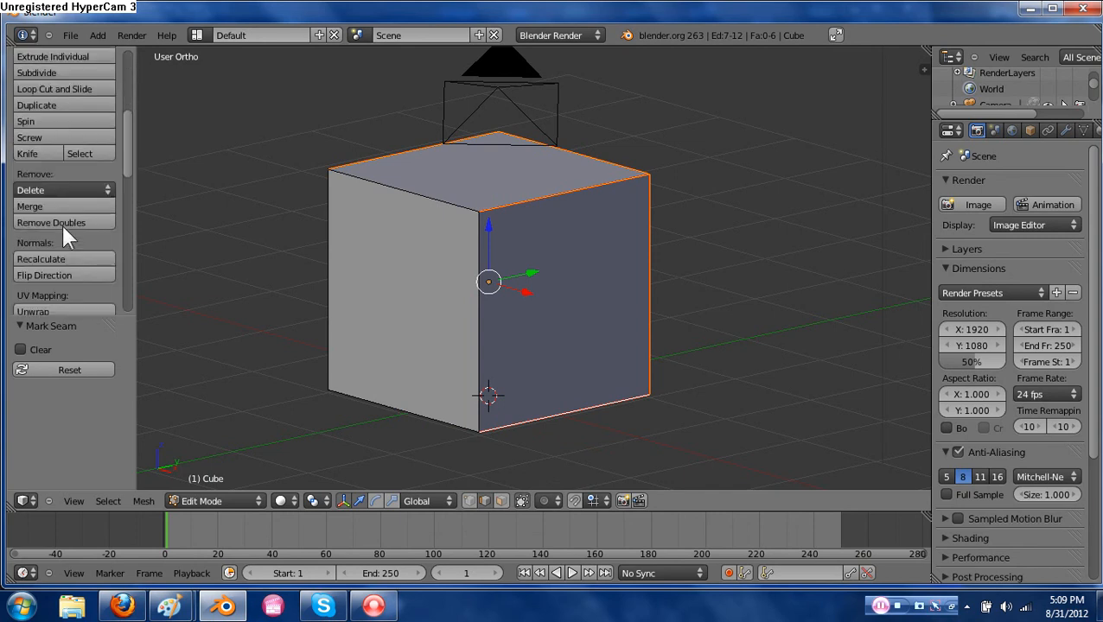
scroll(62, 226, down, 6)
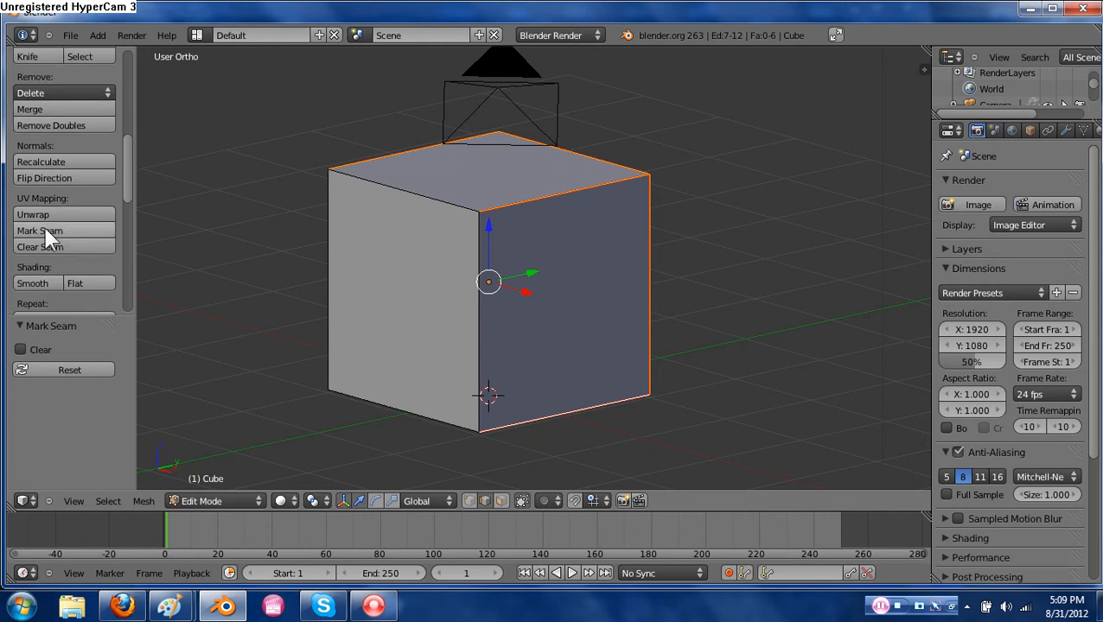
Clear the selection, select the unmarked edge of the cube's top face and try to clear its seam.
middle_drag(505, 364, 567, 383)
key(a)
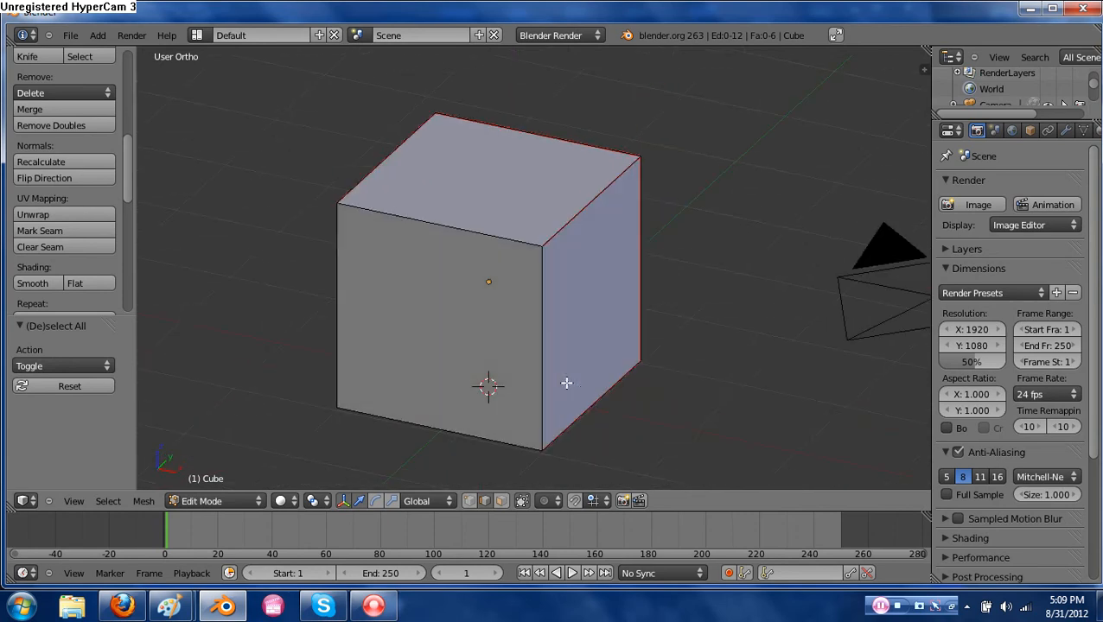
right_click(461, 229)
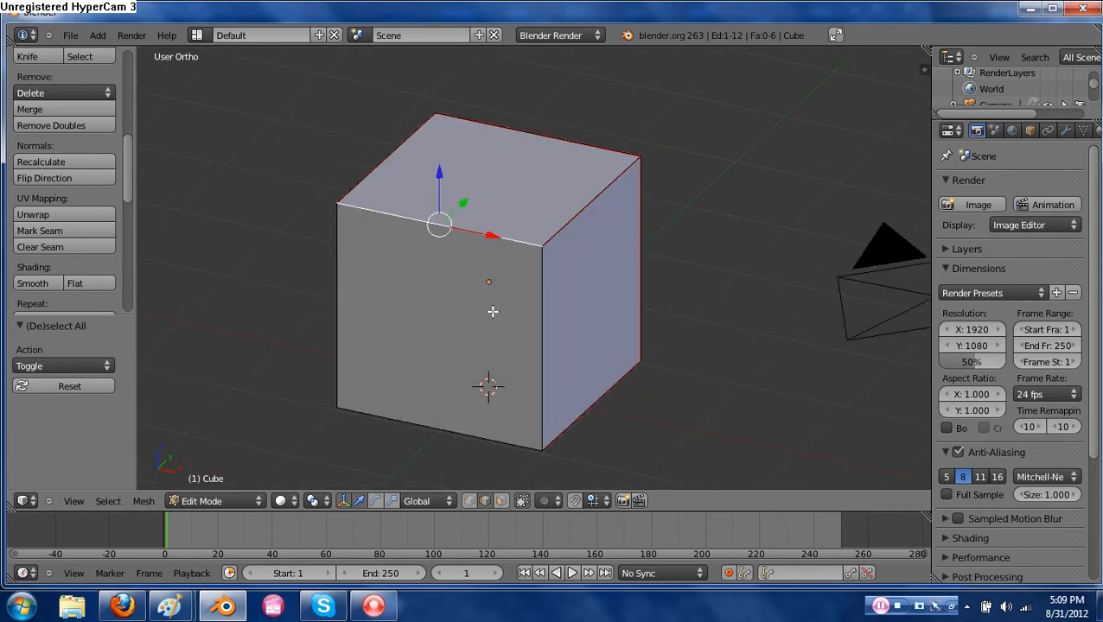
key(ctrl+e)
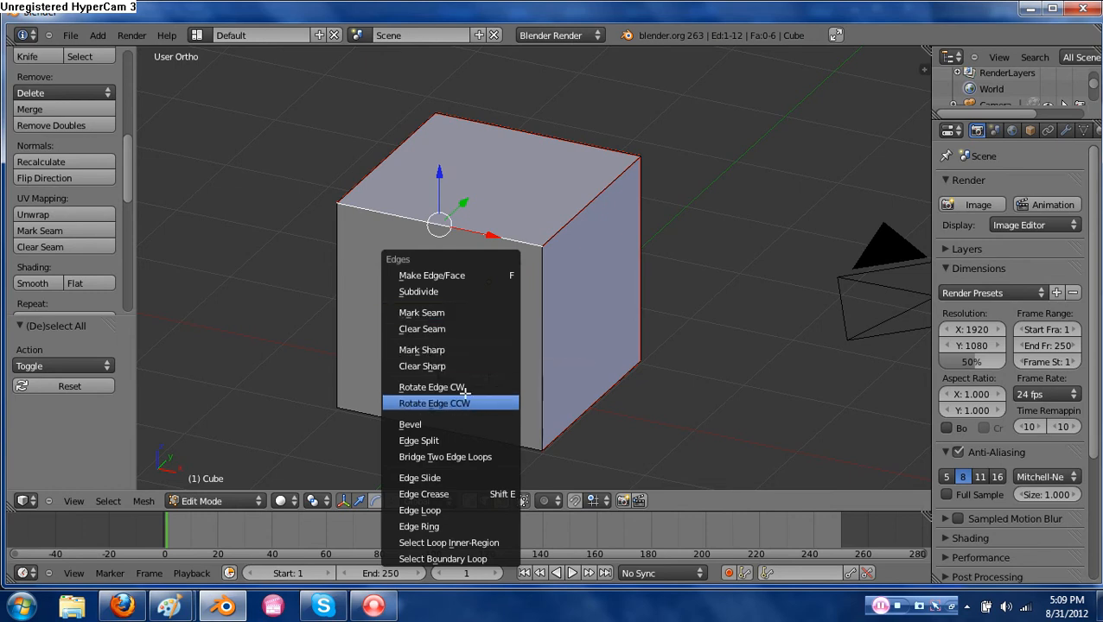
click(443, 330)
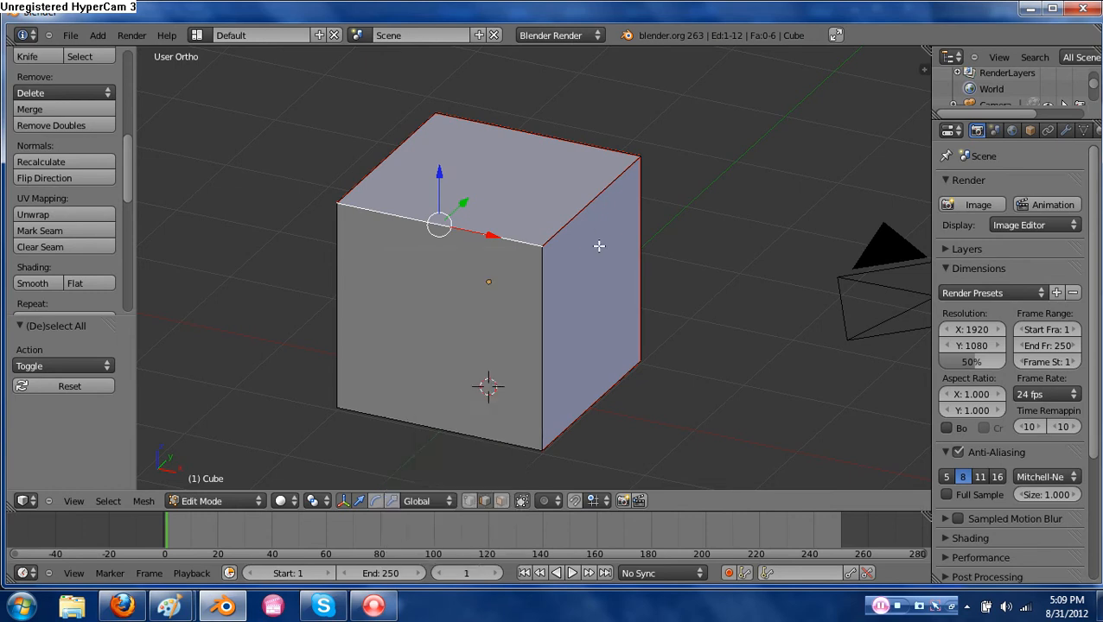
Deselect the edge and select the entire cube mesh.
key(a)
middle_drag(490, 257, 574, 234)
key(a)
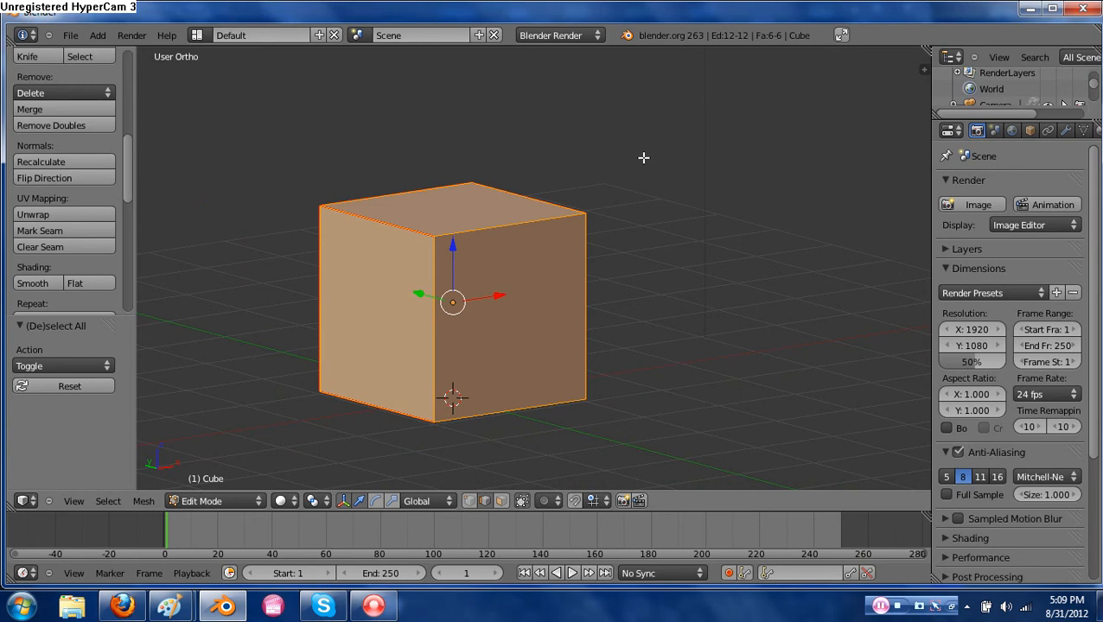
Try a Smart UV Project on the whole cube with an angle limit of 66 and zero island margin.
key(u)
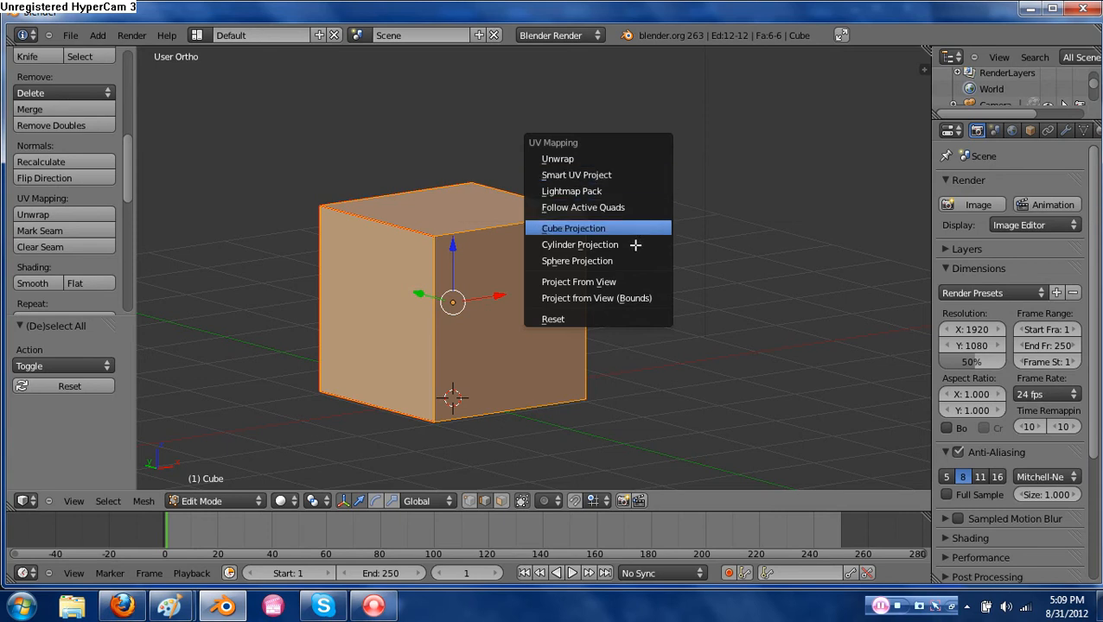
click(608, 177)
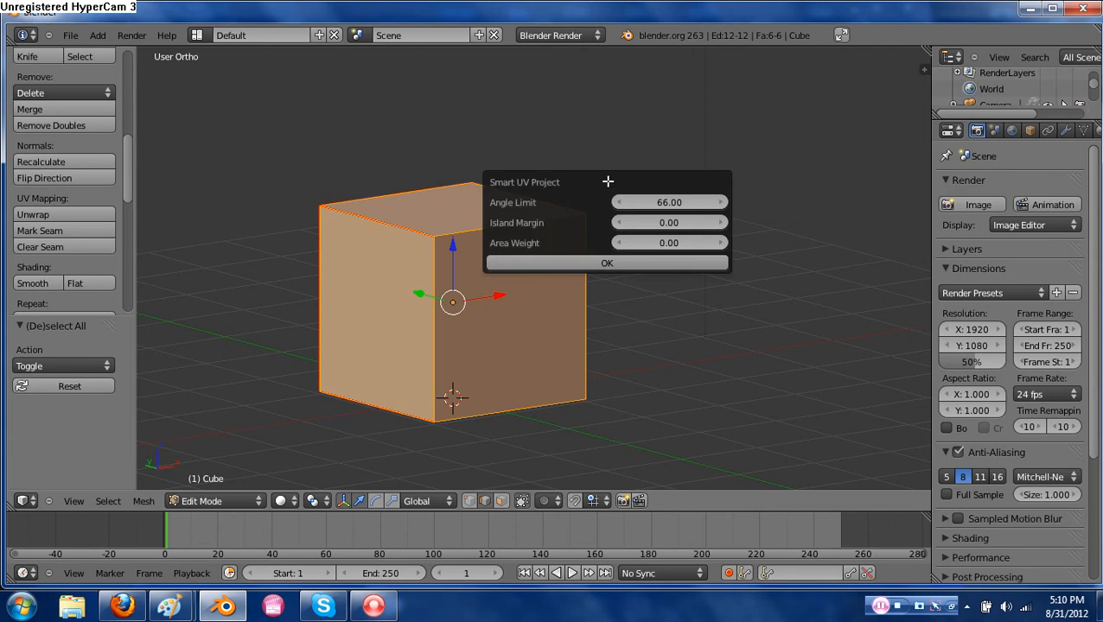
click(598, 264)
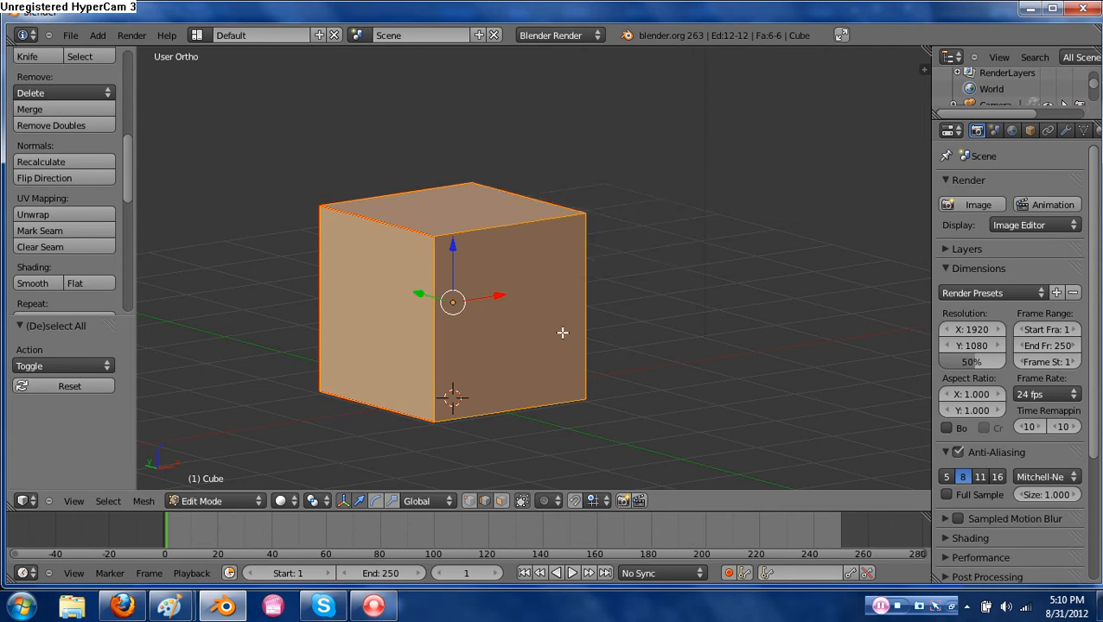
Unwrap the whole selected cube along its marked seams with the standard Unwrap operation.
key(u)
click(568, 209)
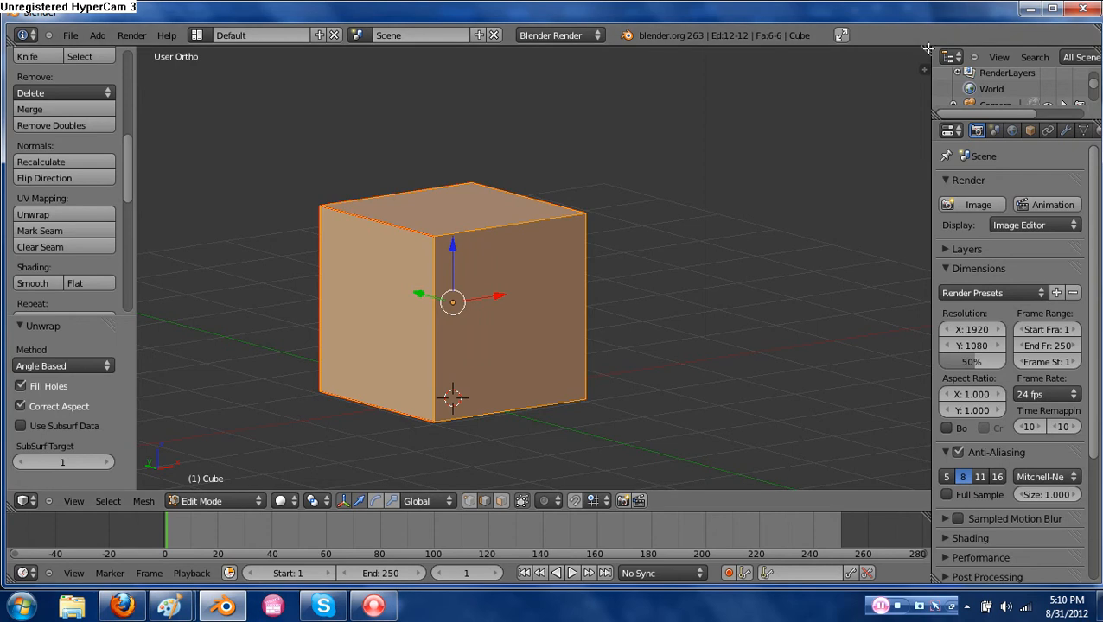
Split the 3D view into two side-by-side areas, hide the second area's tool shelf and make that area a UV/Image Editor.
drag(927, 49, 560, 63)
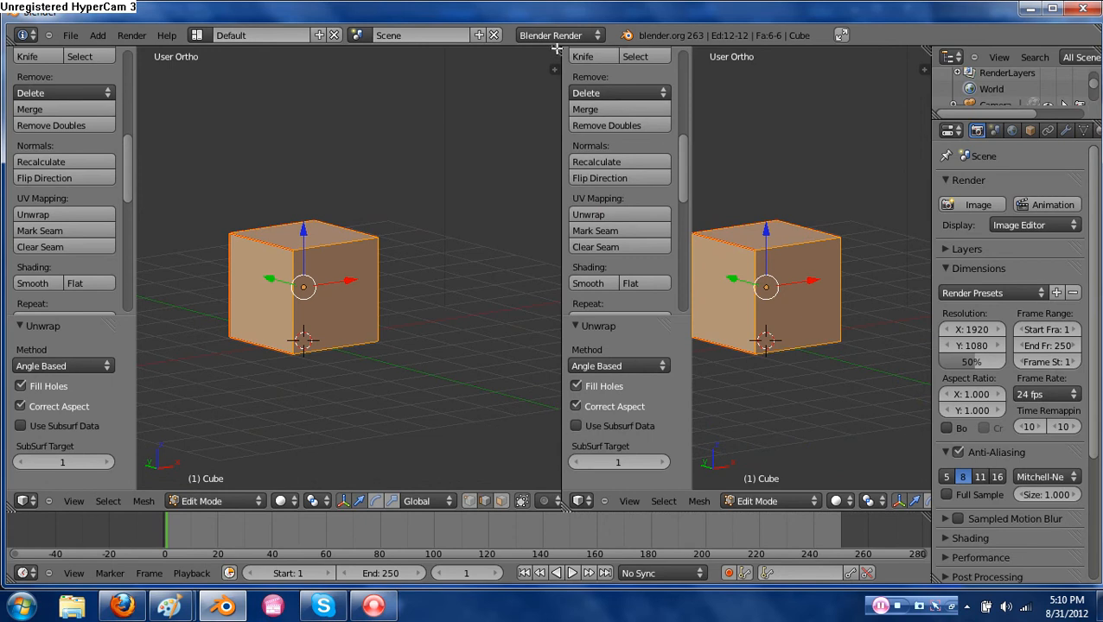
drag(559, 49, 657, 204)
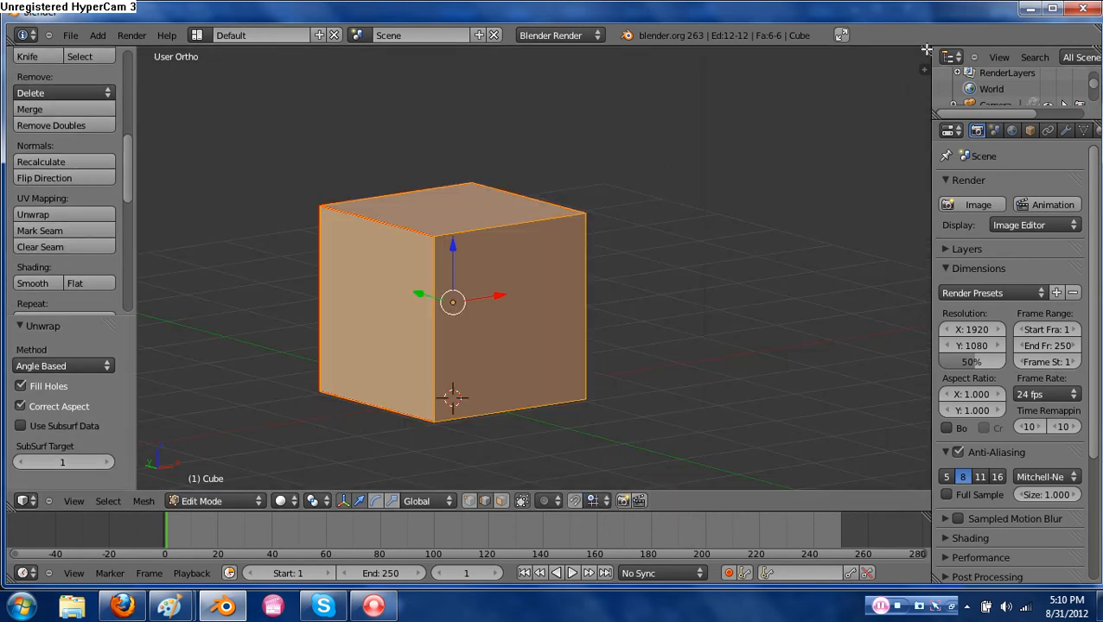
drag(921, 51, 529, 104)
key(t)
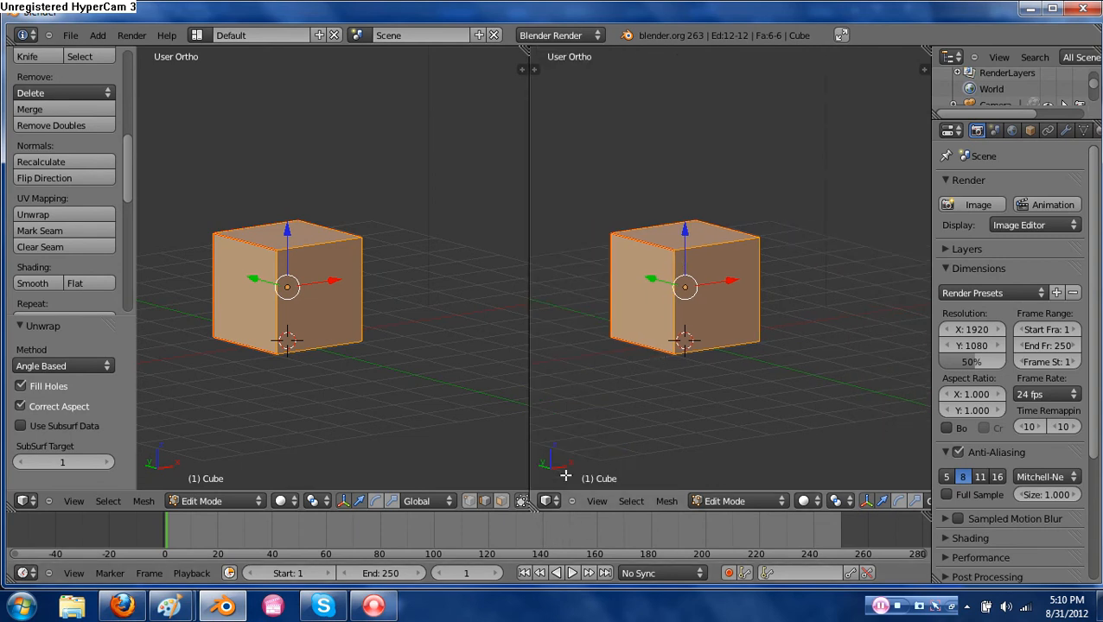
click(548, 502)
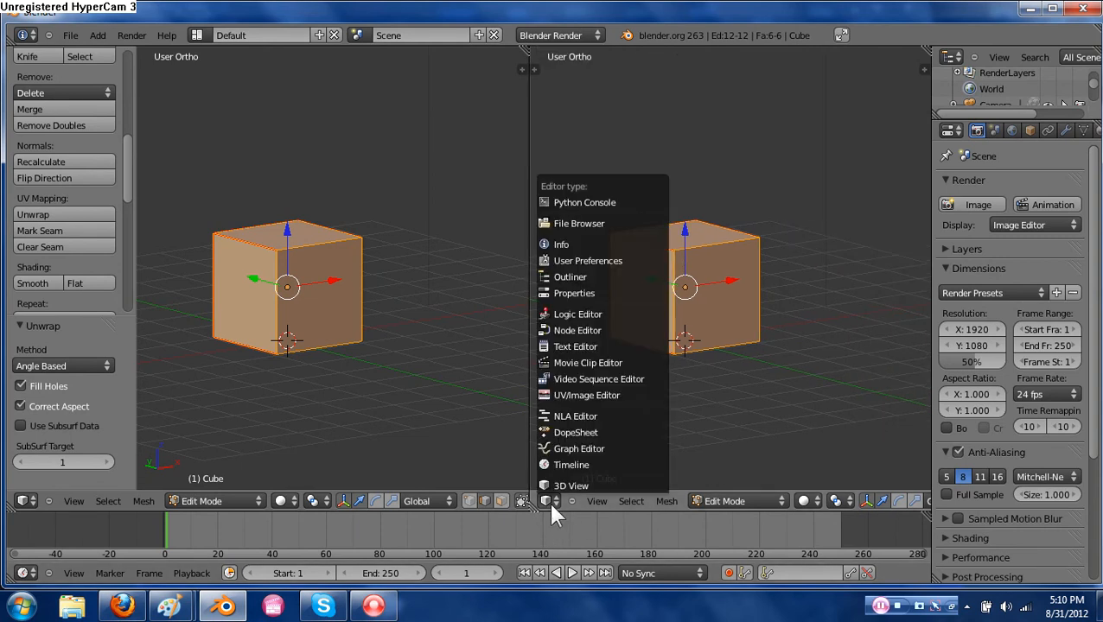
click(581, 397)
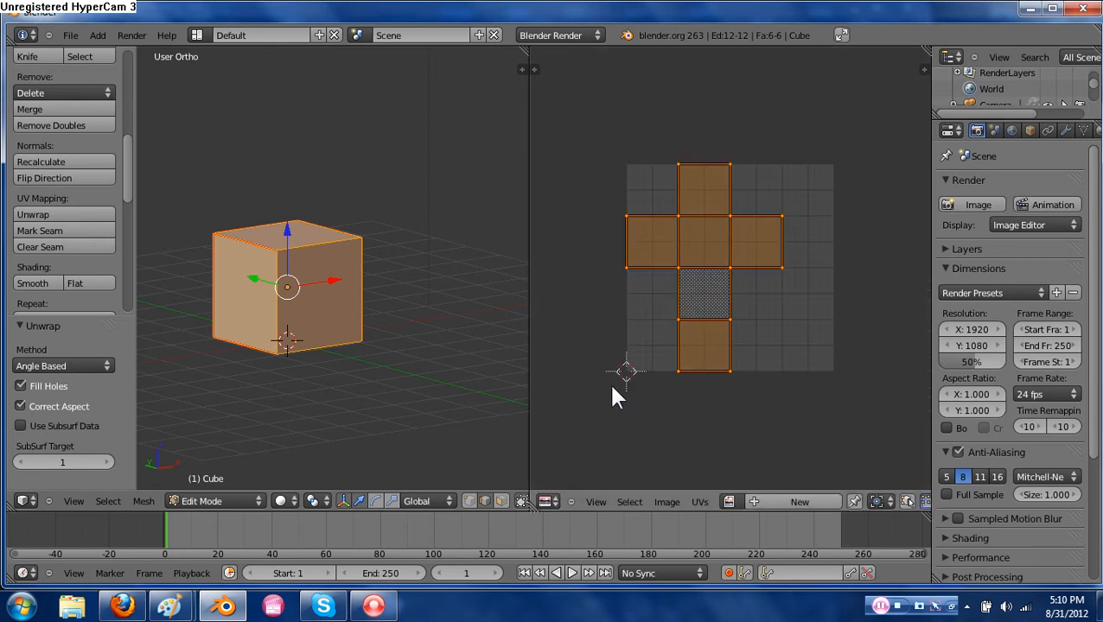
Try moving the unwrapped cube layout freely toward the middle of the UV grid, and undo the move.
middle_drag(717, 325, 758, 324)
scroll(758, 324, up, 2)
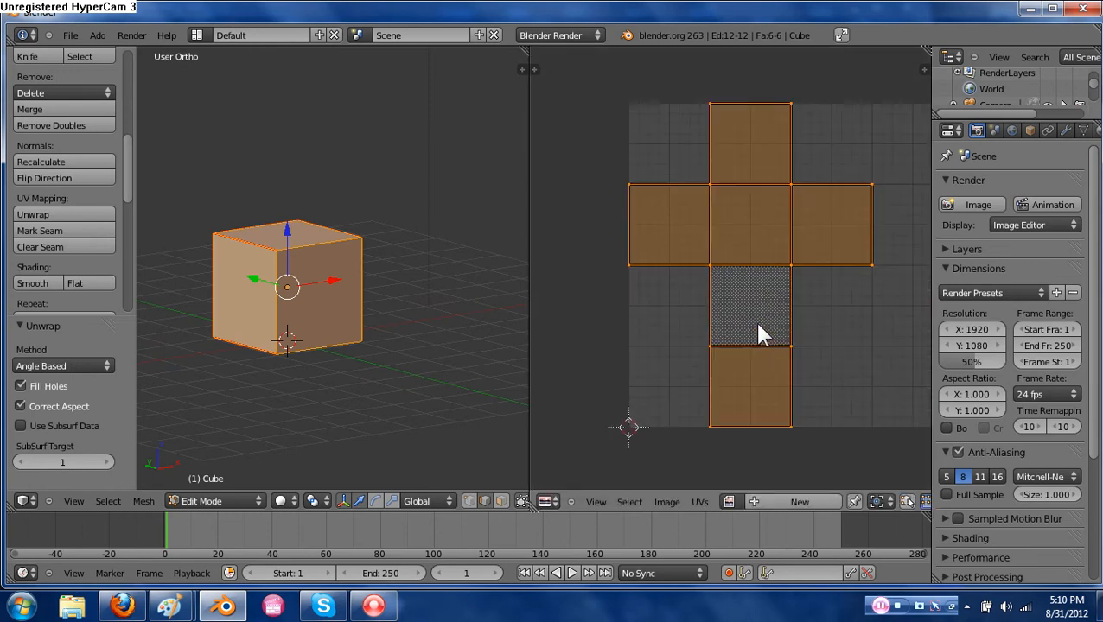
middle_drag(857, 325, 797, 344)
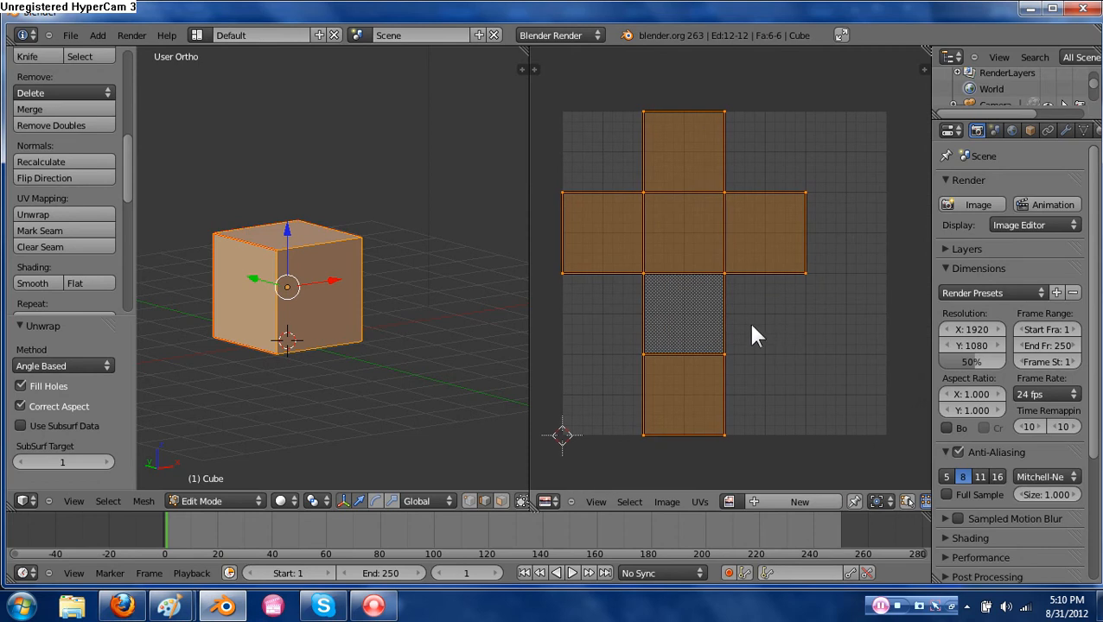
key(g)
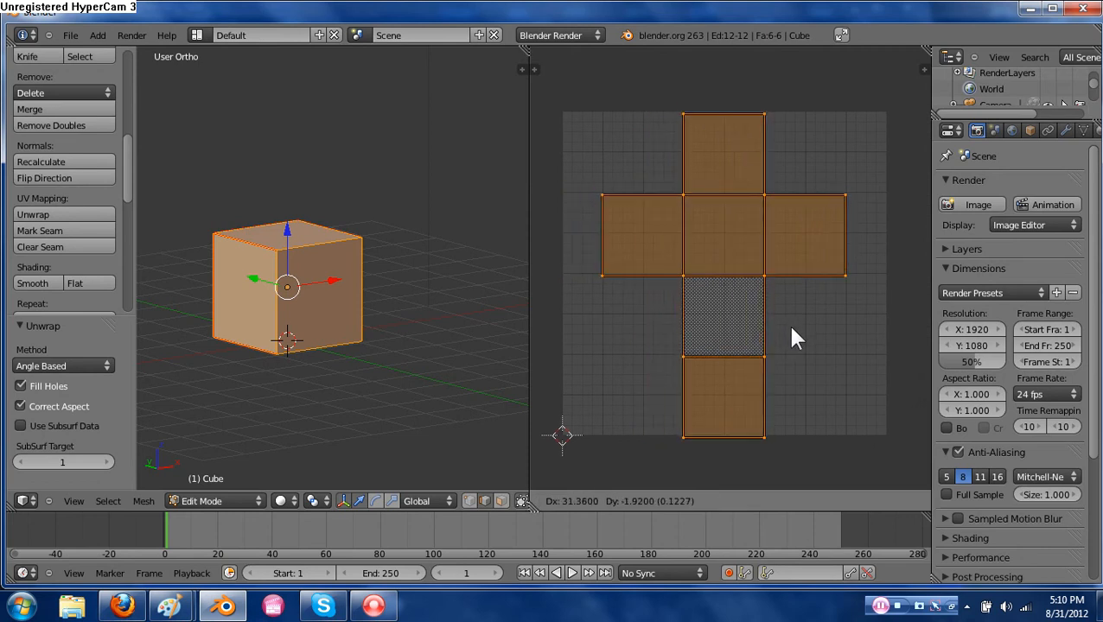
click(792, 325)
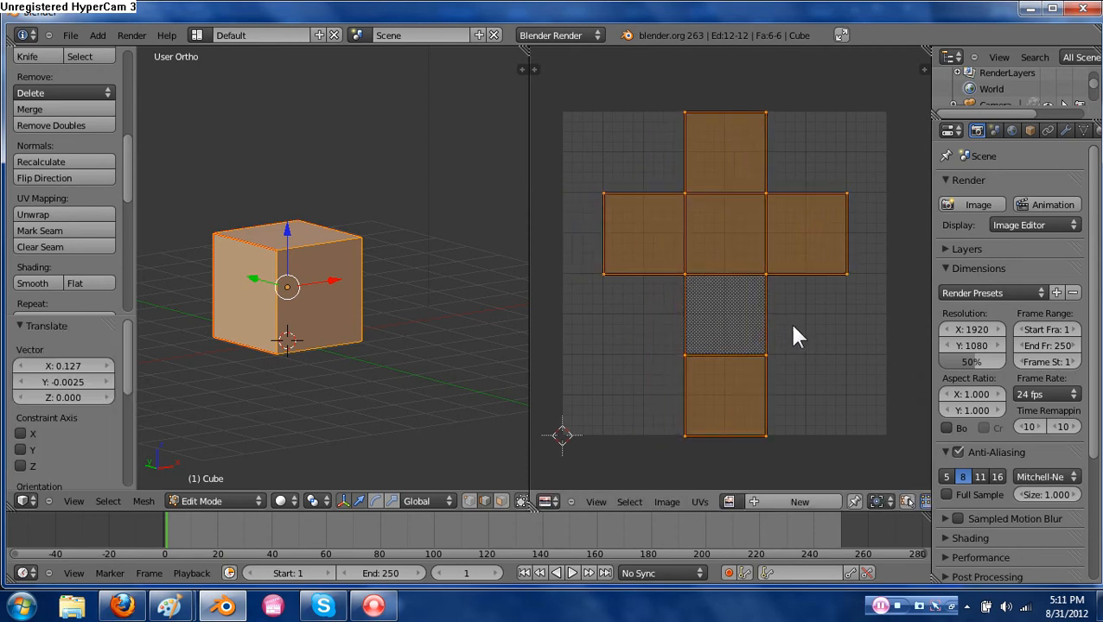
key(ctrl+z)
Move the UV layout about 0.127 along the X axis to centre it horizontally on the grid.
key(g)
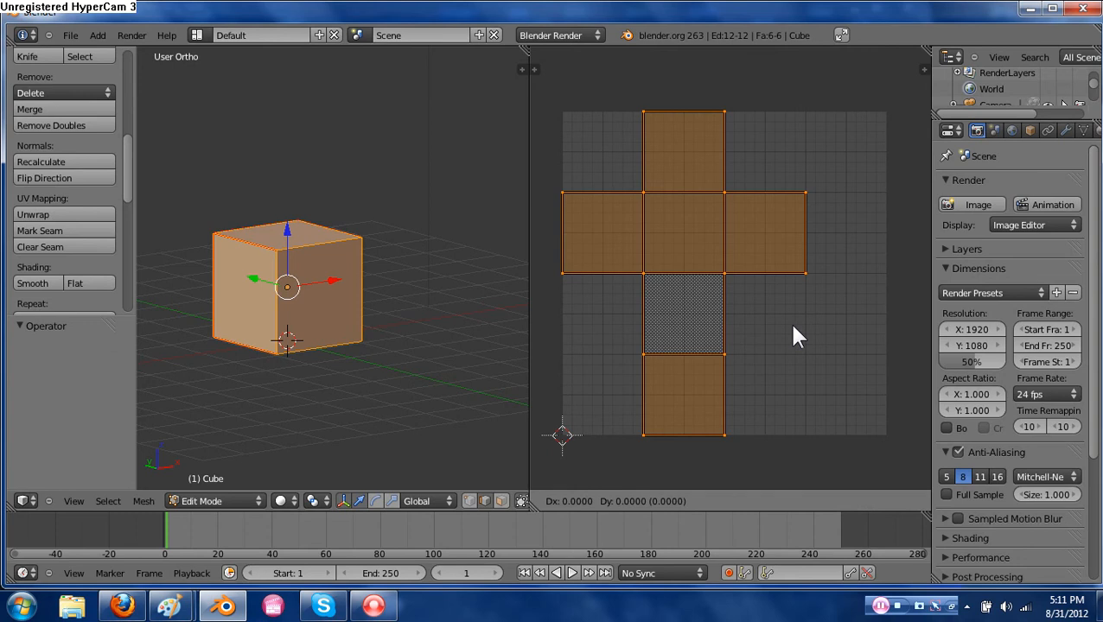
key(x)
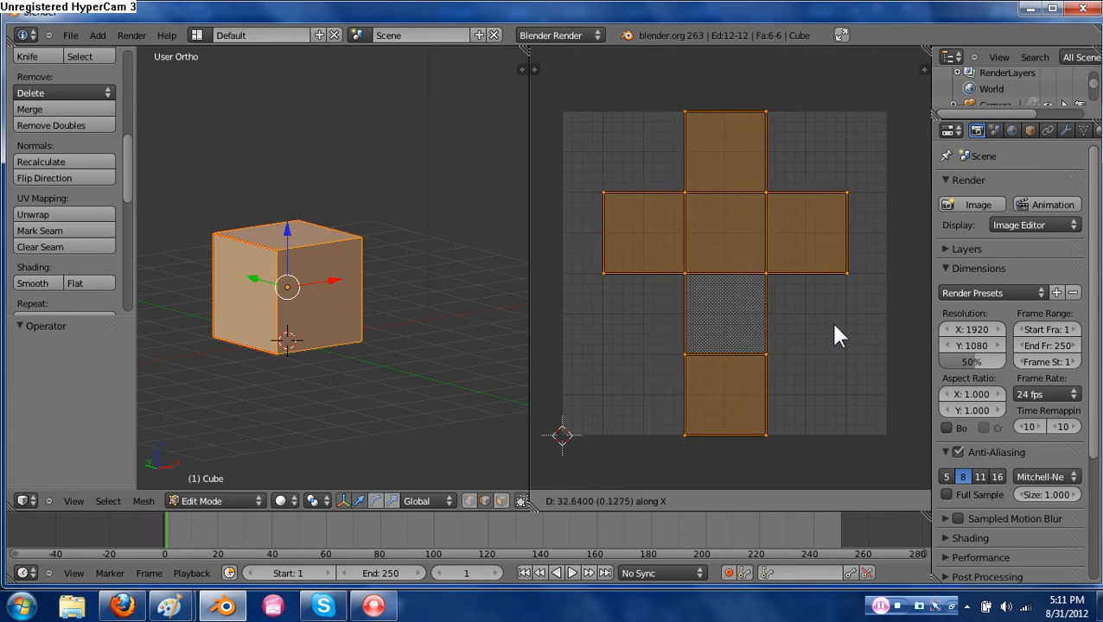
click(836, 335)
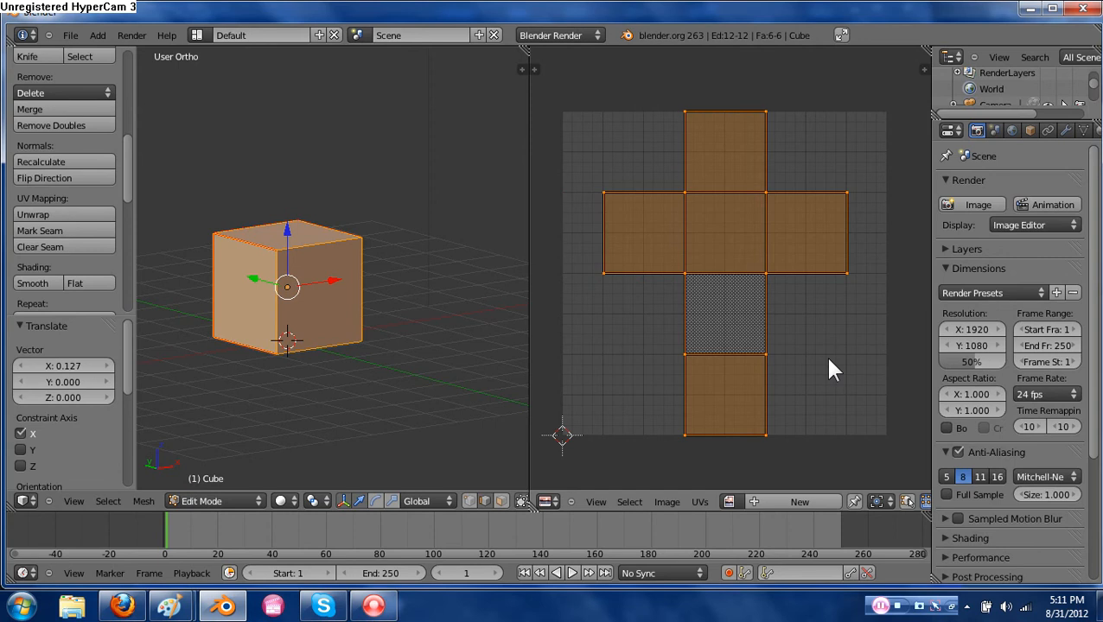
Create a new black 1024 × 1024 image with alpha named untitled behind the UV layout.
scroll(828, 361, down, 2)
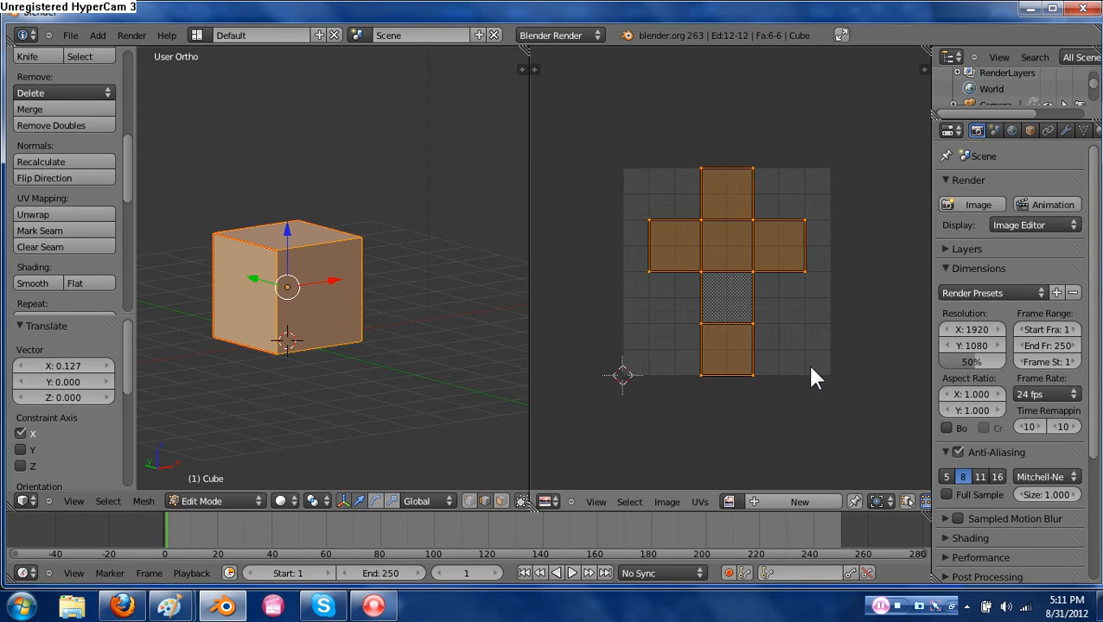
scroll(787, 406, up, 1)
click(667, 504)
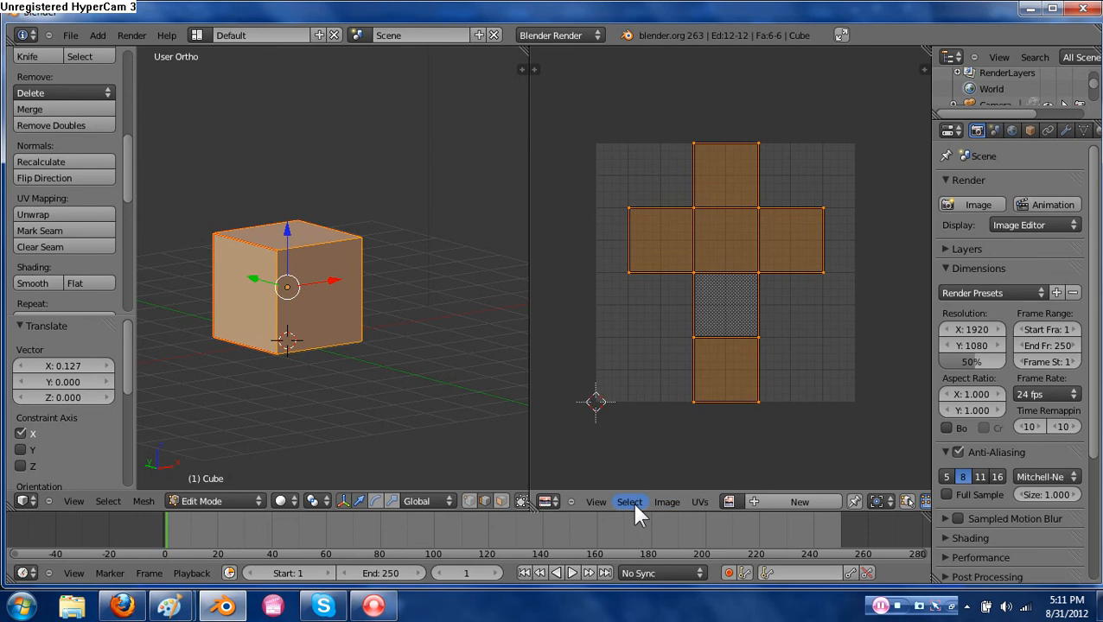
click(791, 504)
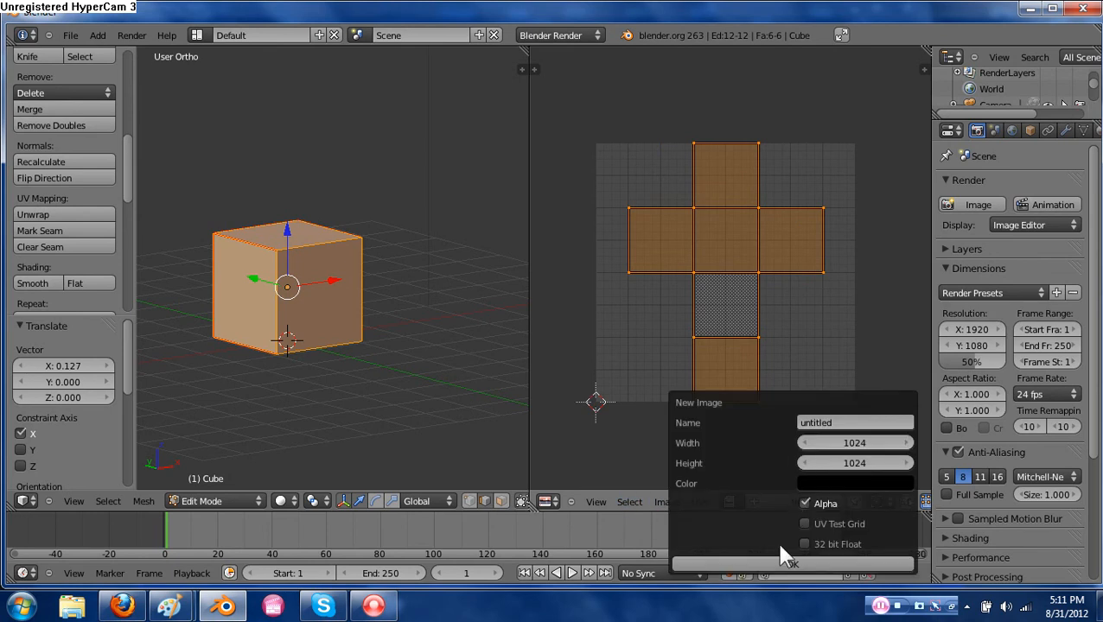
click(773, 564)
Start saving the new black image as a file and browse to the Blendercraft2 folder on the Desktop.
scroll(728, 401, down, 8)
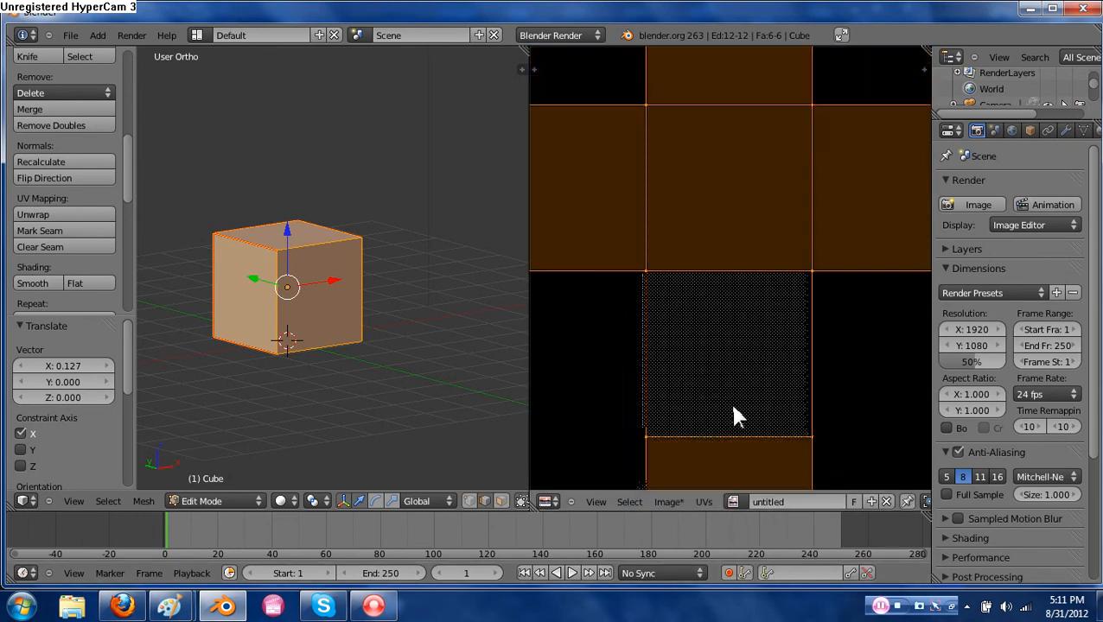
scroll(734, 411, up, 1)
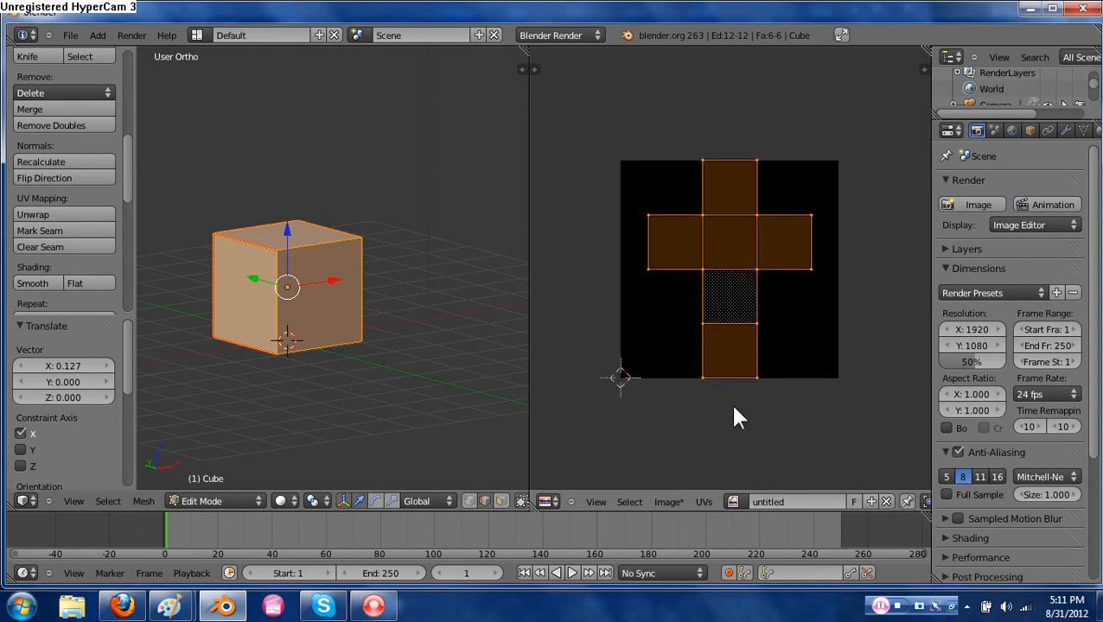
click(667, 503)
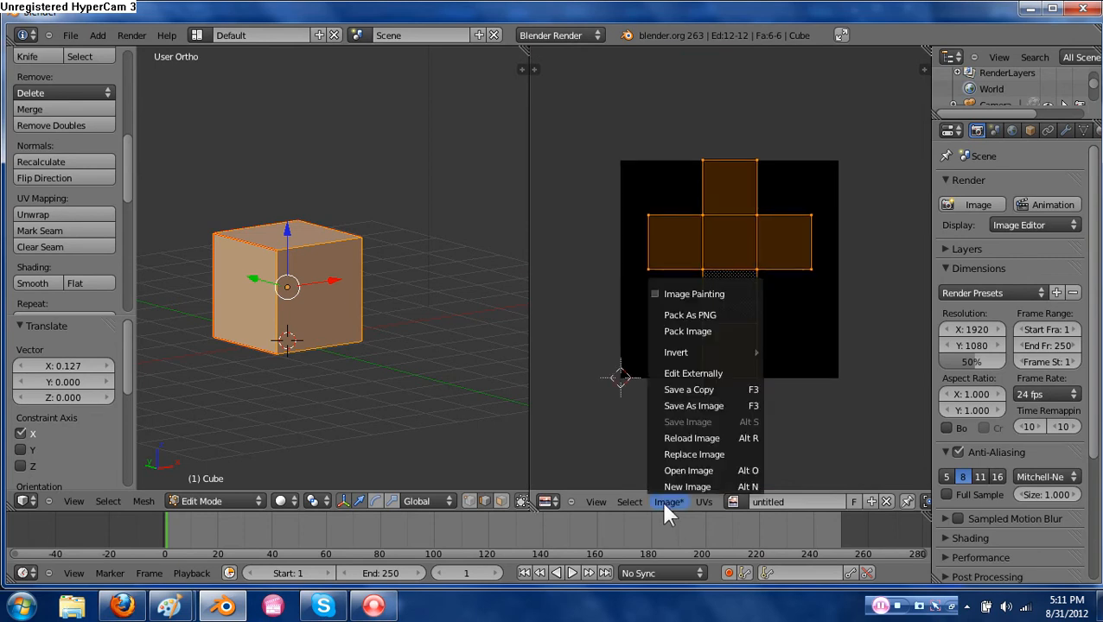
click(714, 408)
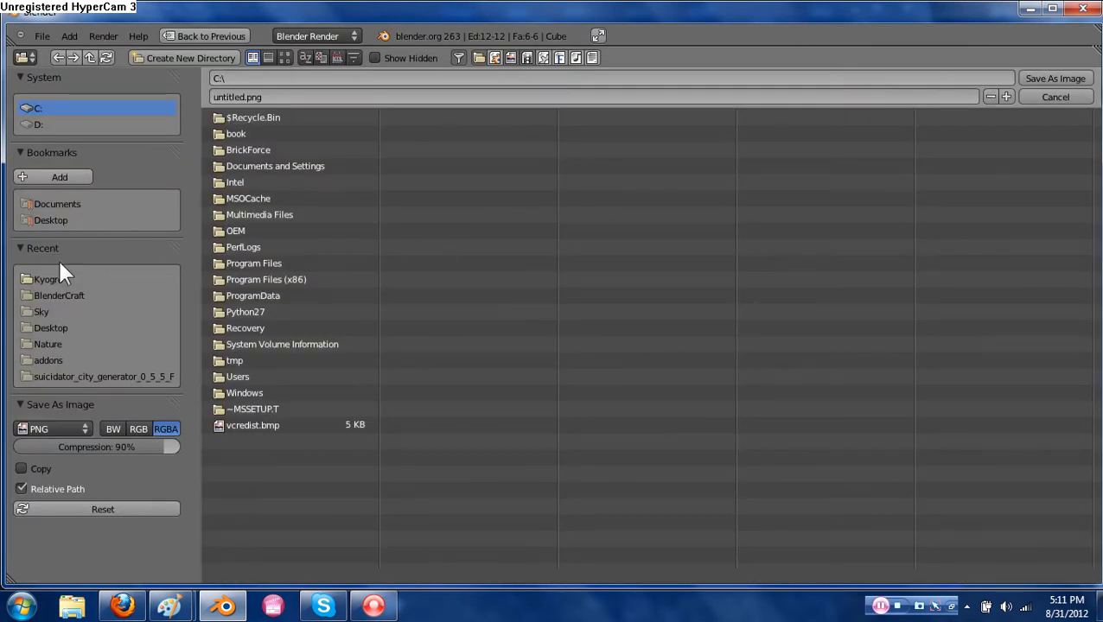
click(60, 220)
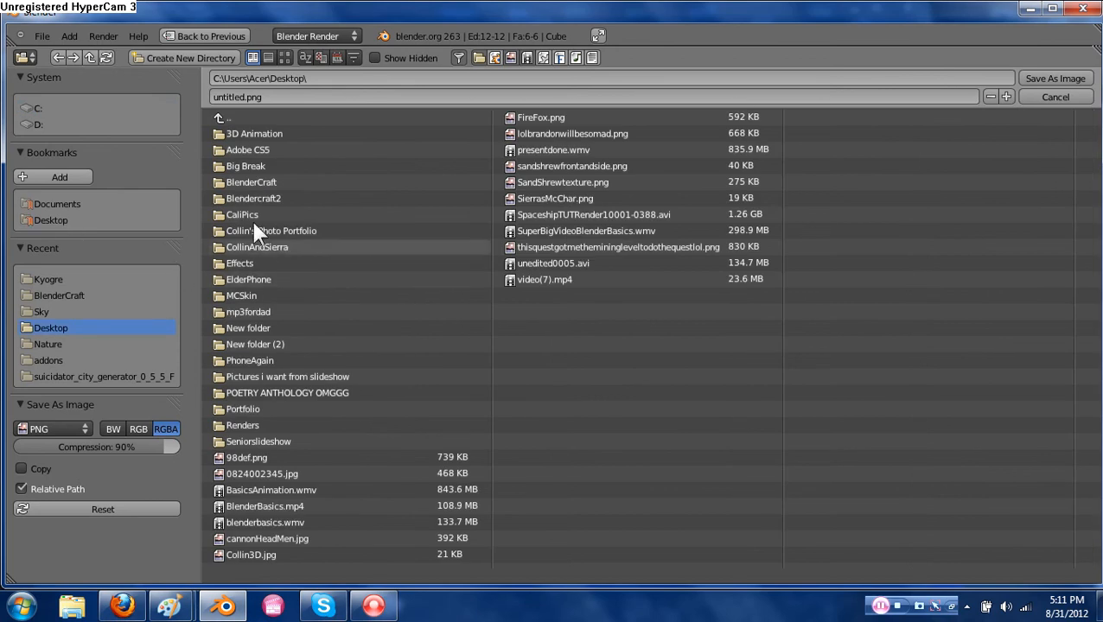
click(264, 200)
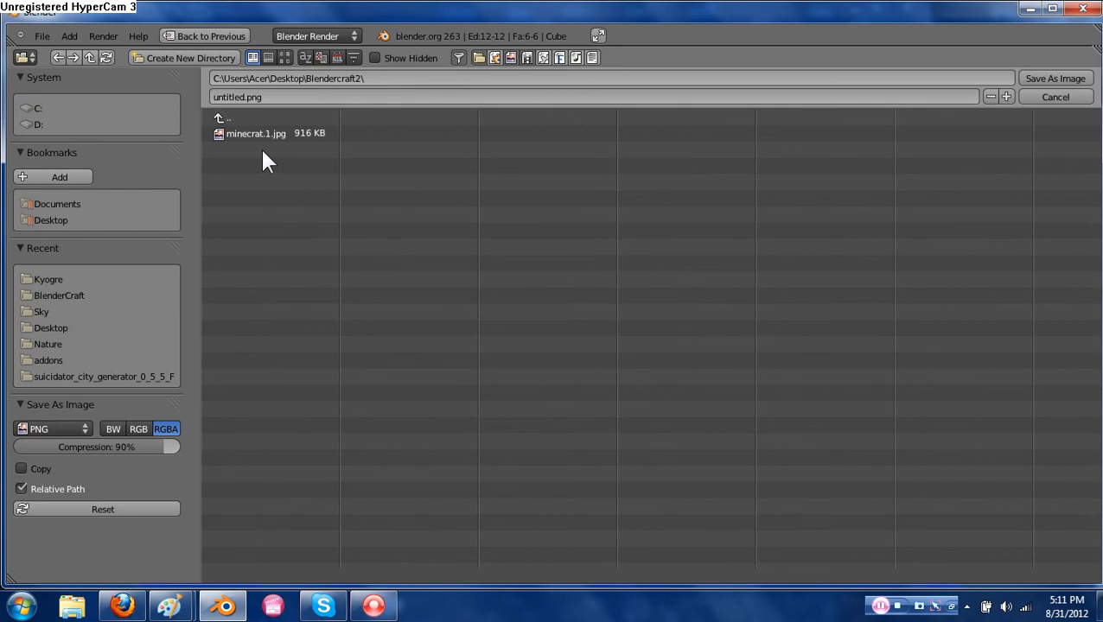
Name the image file BlocktextureSetup.png and save it in the Blendercraft2 folder.
click(238, 96)
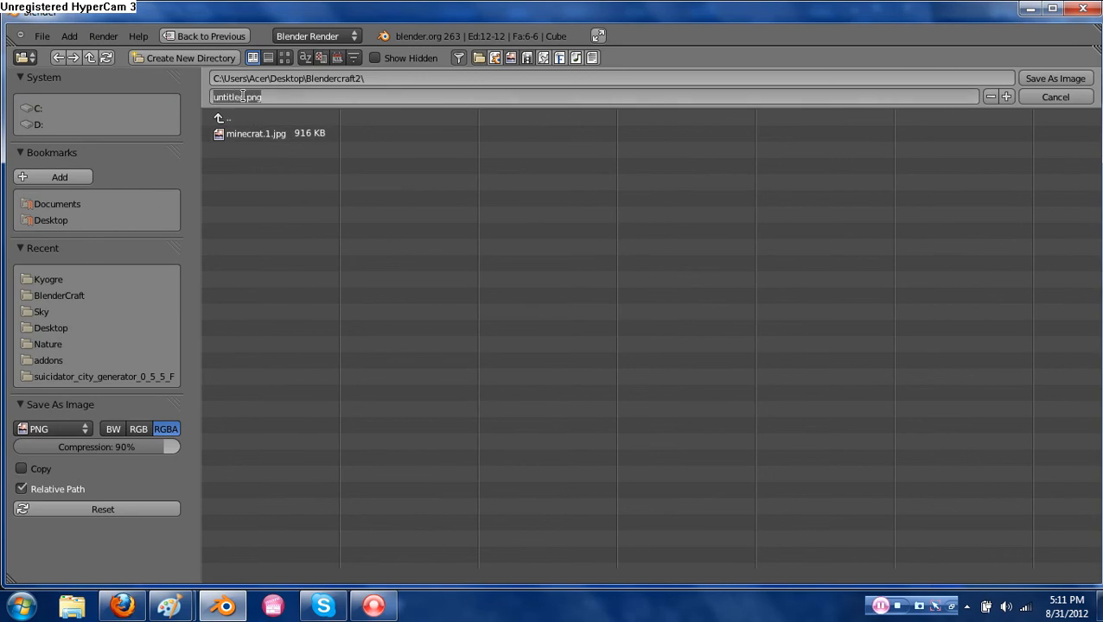
click(243, 96)
key(BackSpace)
key(BackSpace)
key(BackSpace)
key(BackSpace)
key(BackSpace)
key(BackSpace)
key(BackSpace)
key(BackSpace)
text(Block)
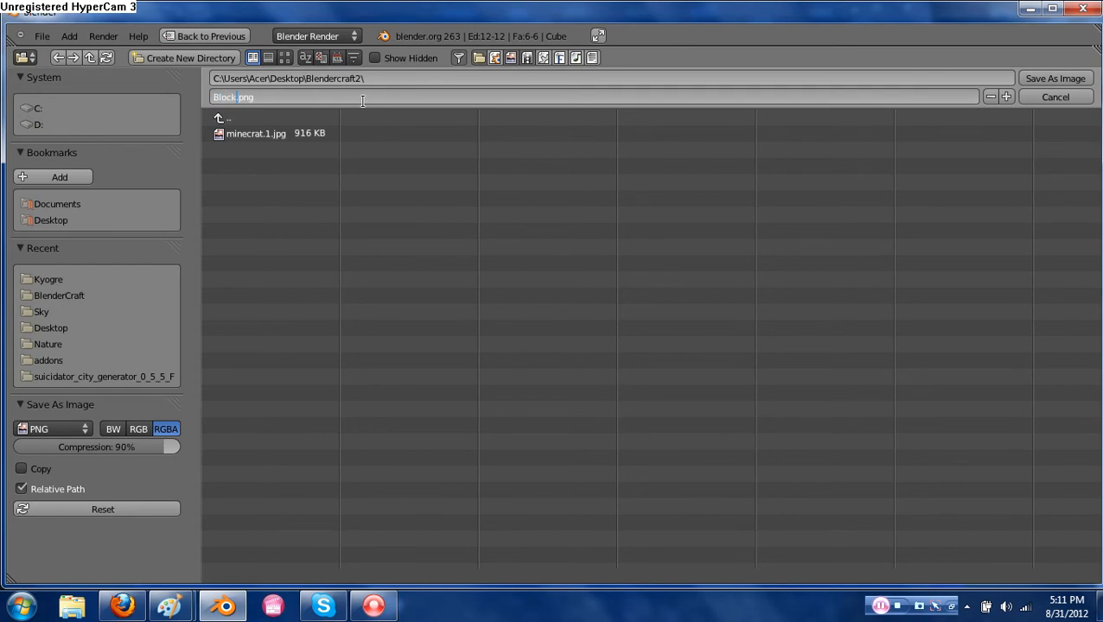
text(textureSetup)
key(Return)
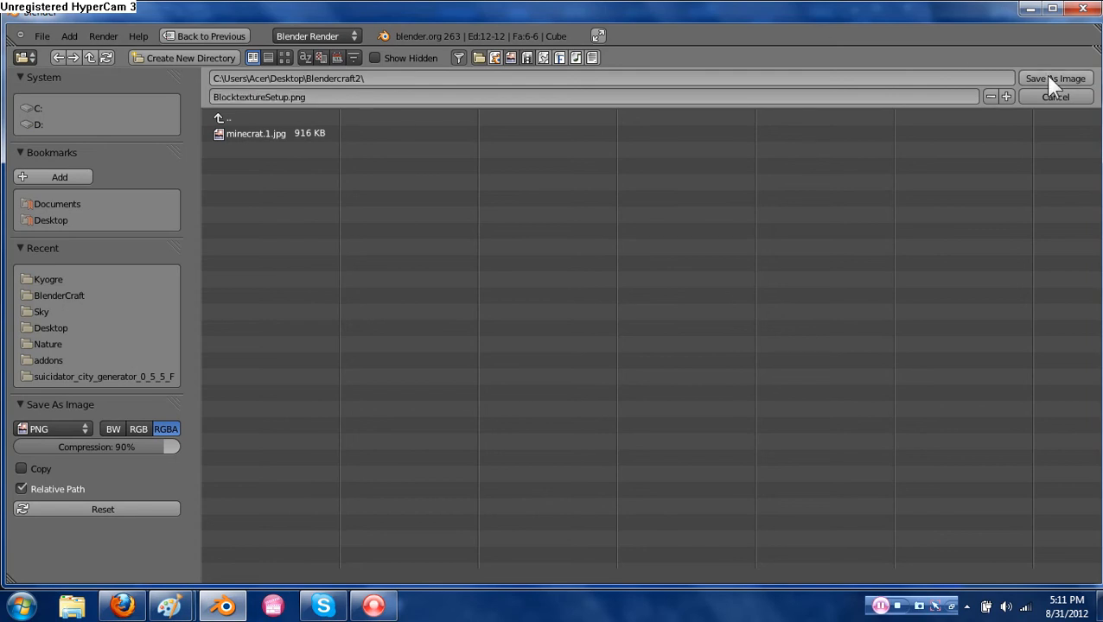
click(1044, 76)
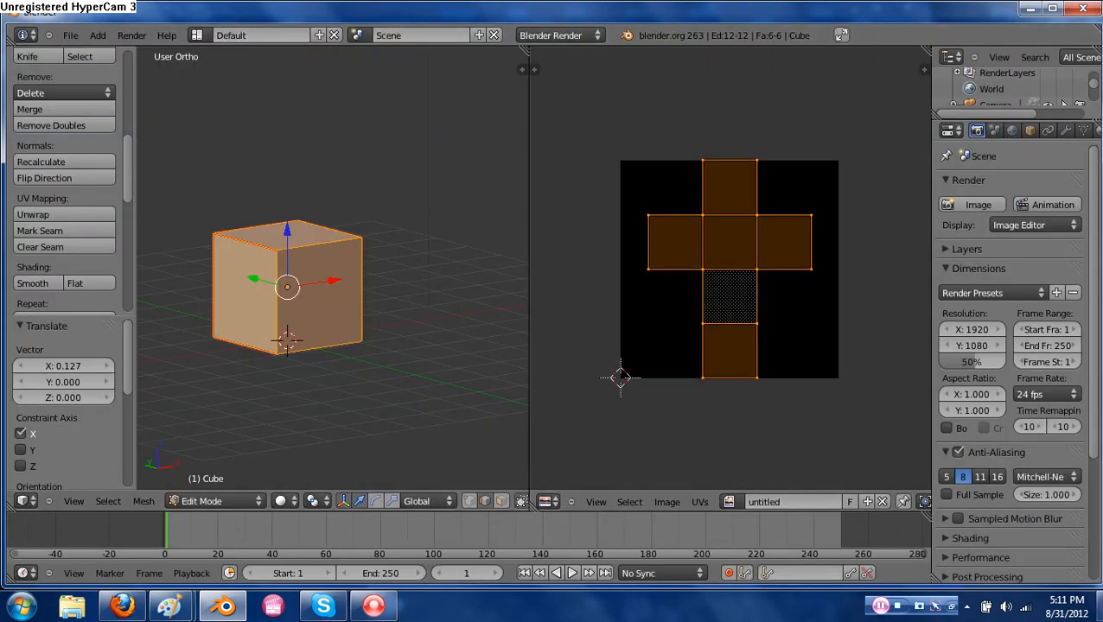
Switch to the Windows desktop and open the Blendercraft2 folder.
click(1098, 608)
click(850, 379)
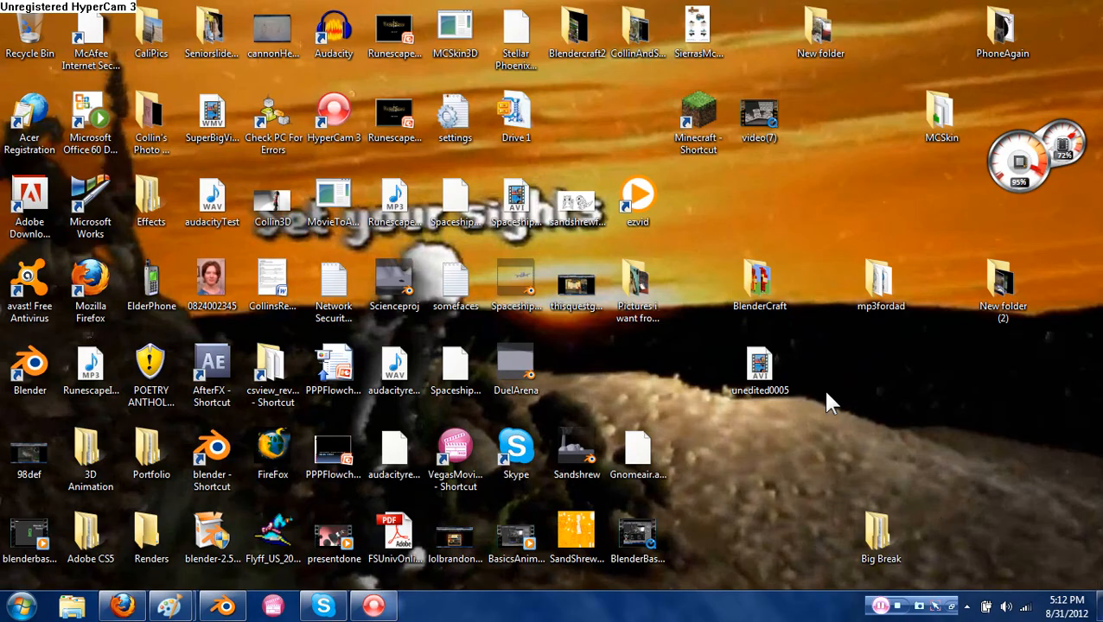
key(b)
key(b)
key(b)
key(b)
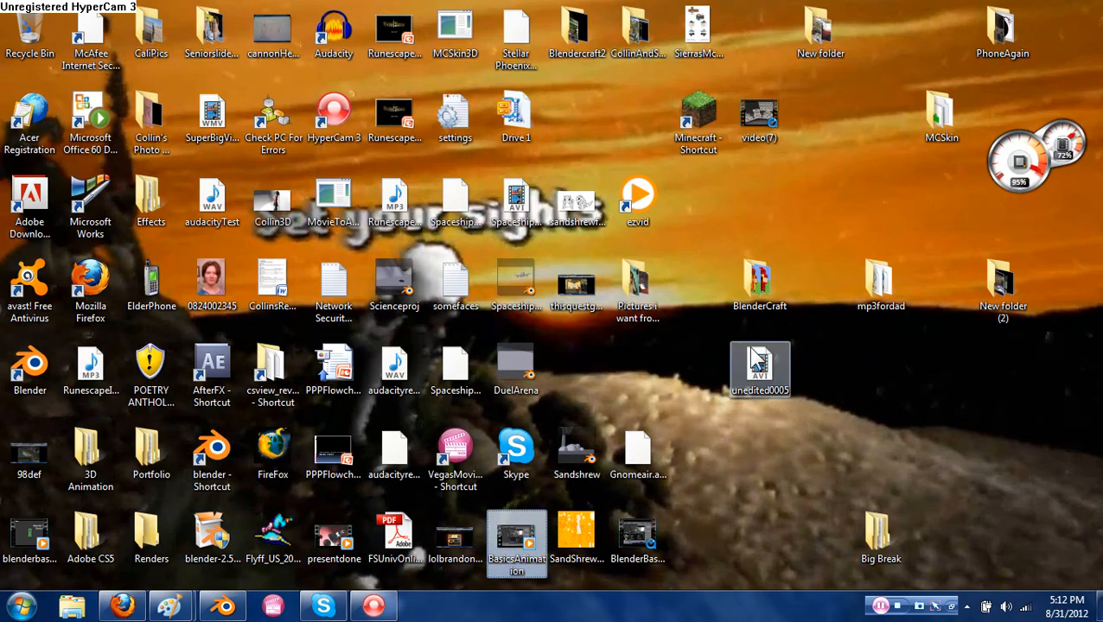
key(b)
key(b)
key(b)
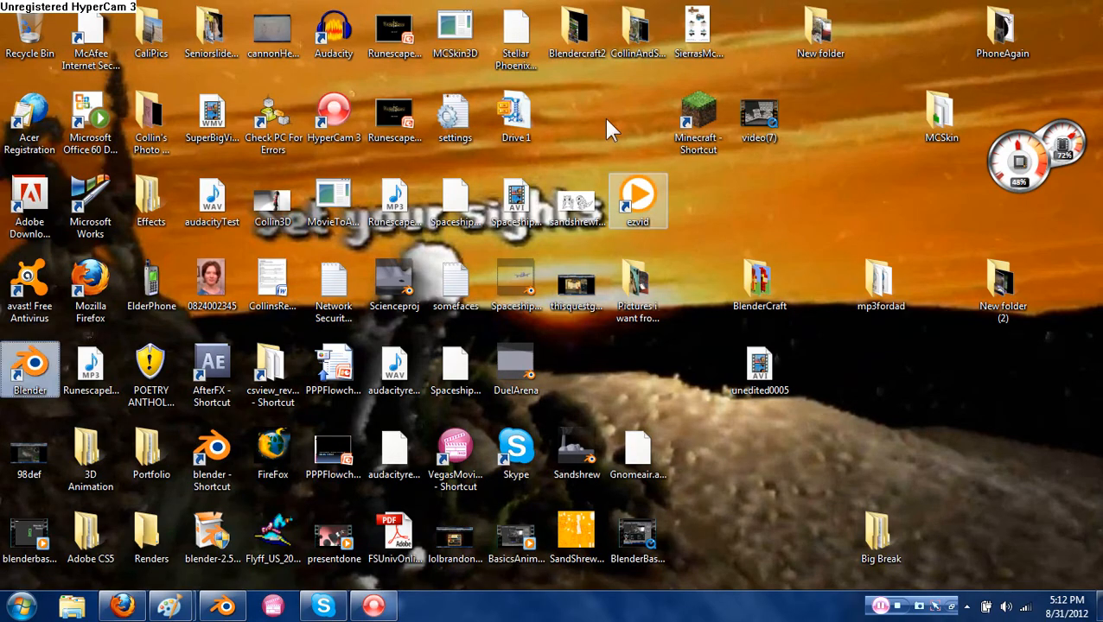
key(Return)
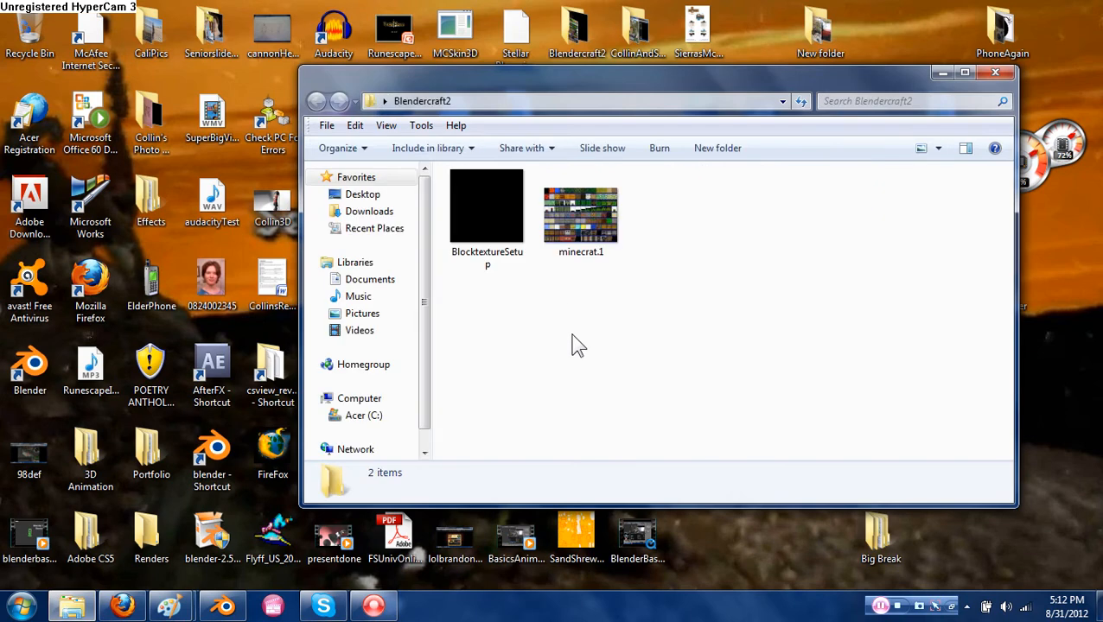
View the saved BlocktextureSetup image in the photo viewer and close the viewer.
click(490, 205)
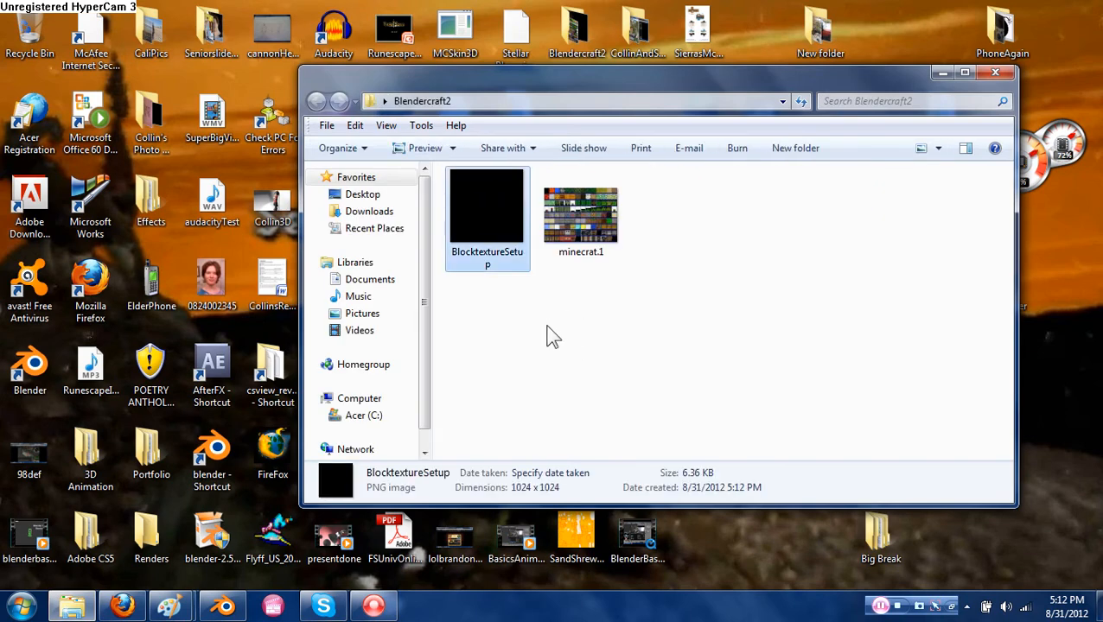
key(Return)
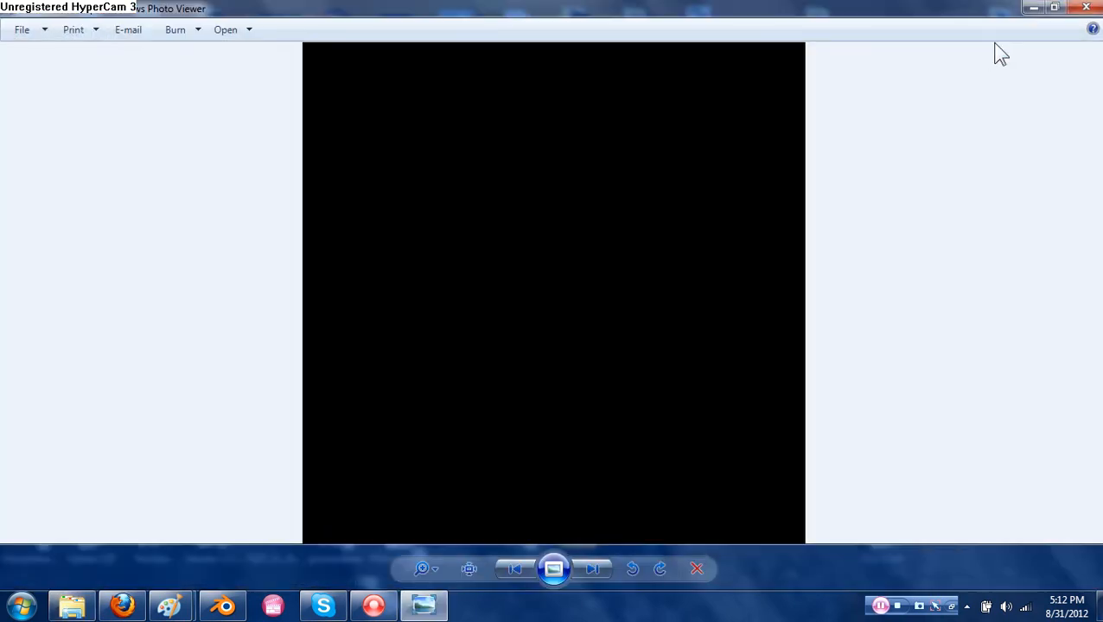
click(1086, 8)
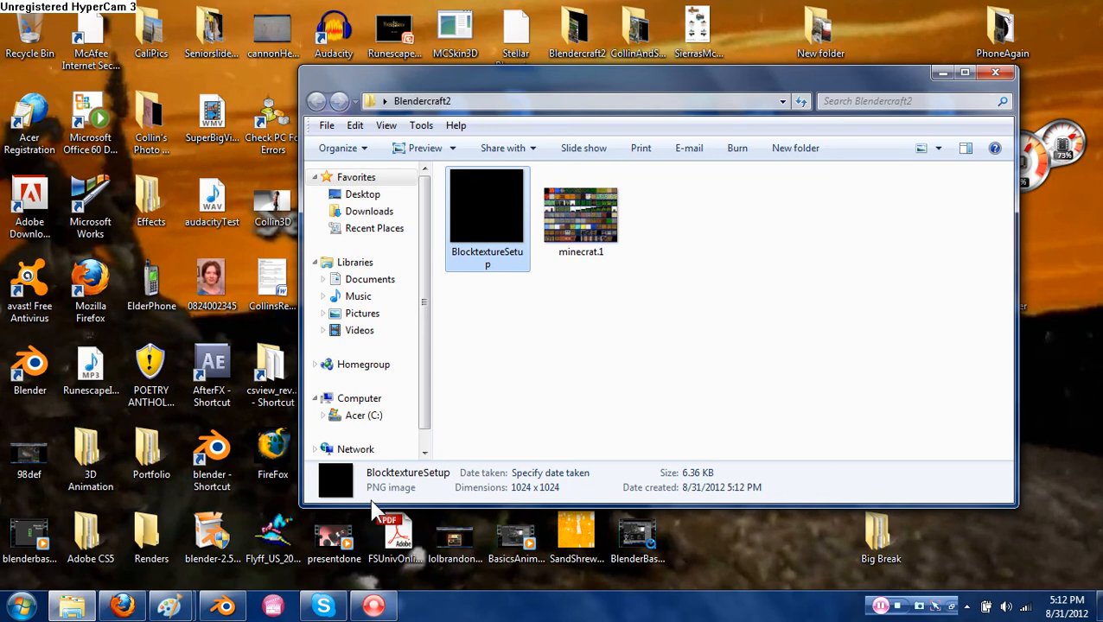
Switch back to Blender and export the UV layout to the Blendercraft2 folder as BlocktextureSetup.png, overwriting the existing file.
click(223, 605)
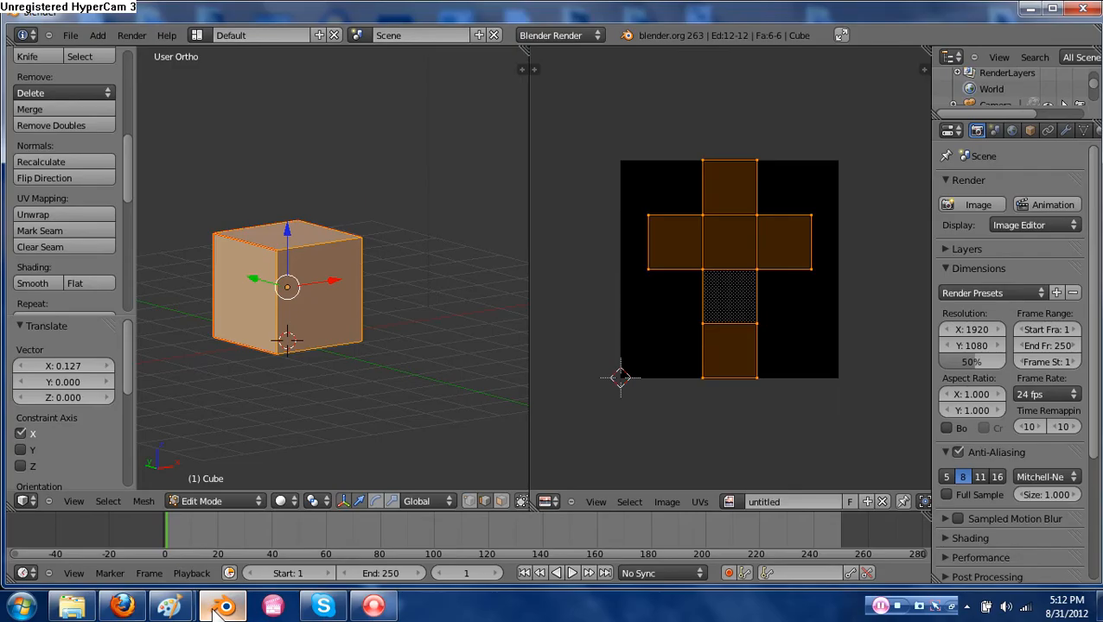
click(662, 502)
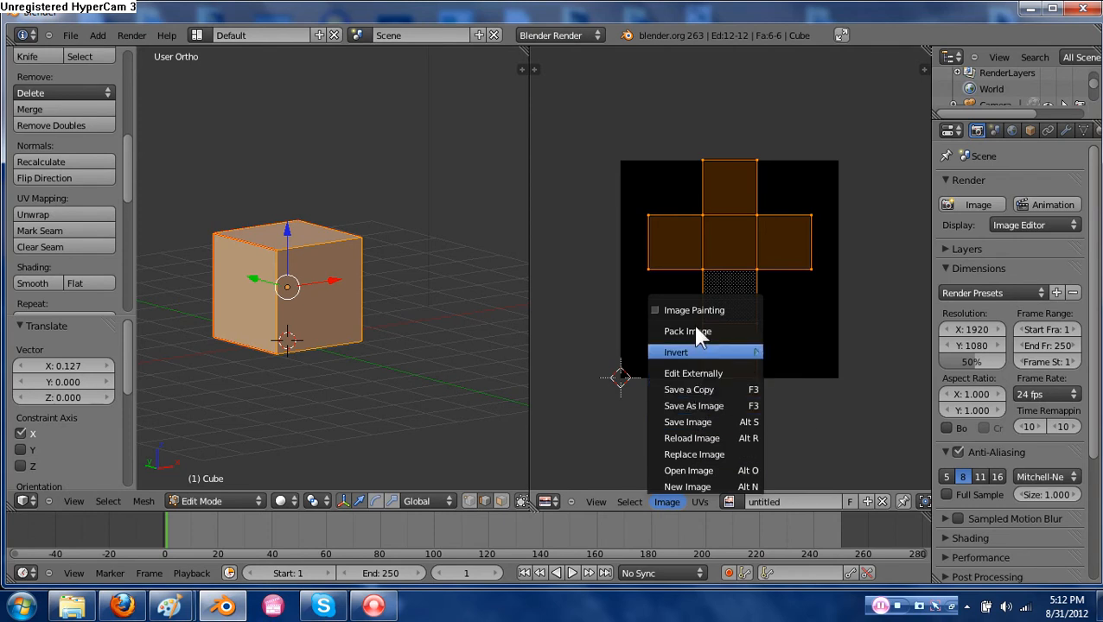
click(588, 505)
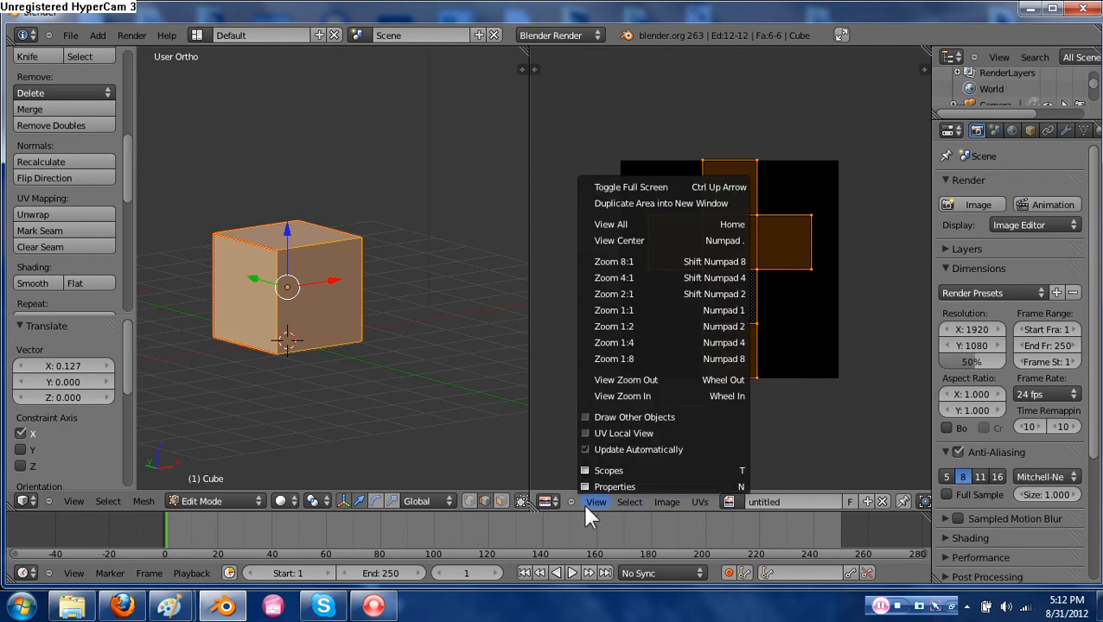
click(624, 505)
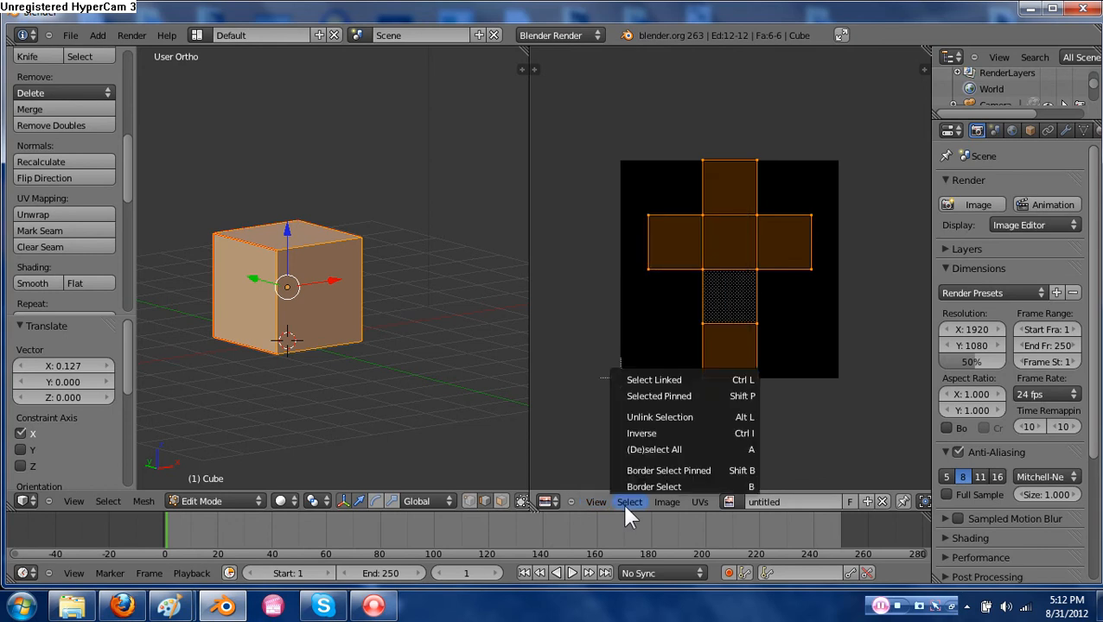
click(700, 503)
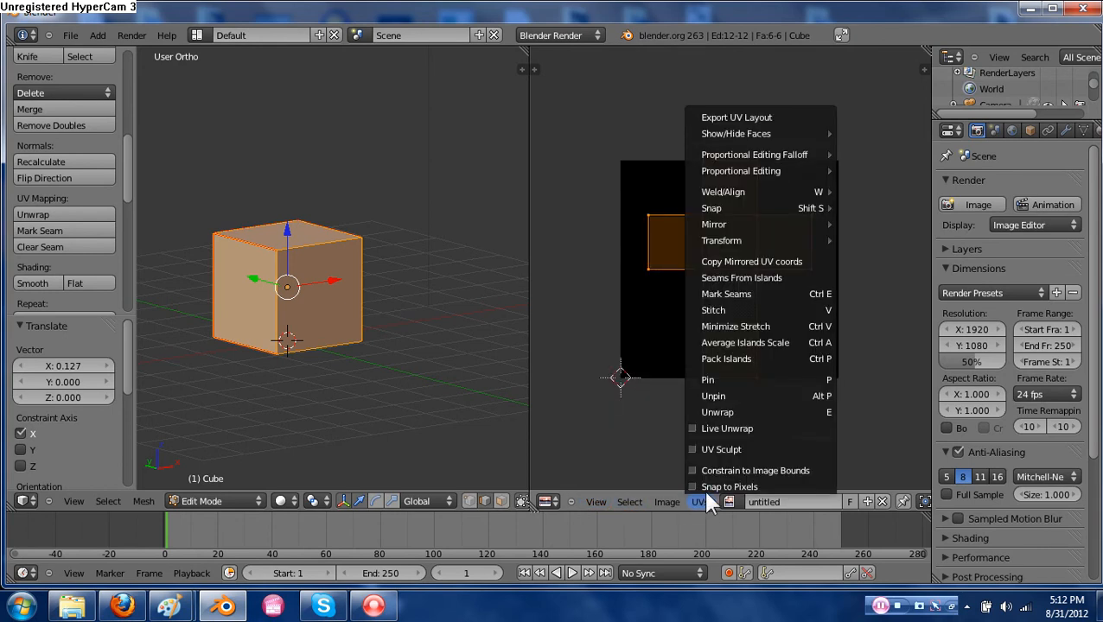
click(753, 121)
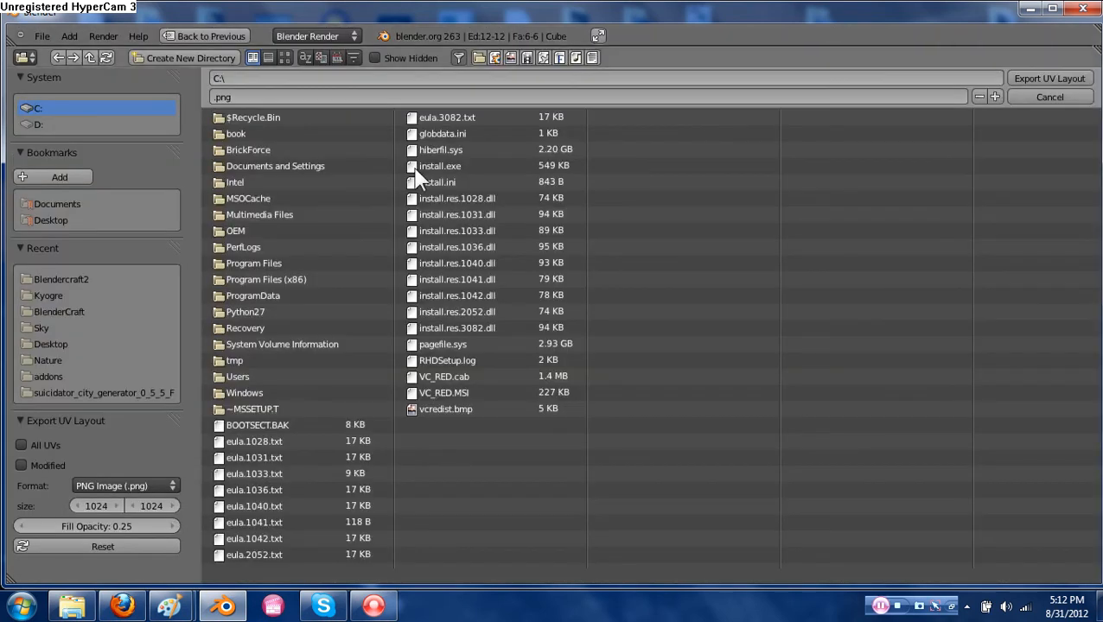
click(60, 279)
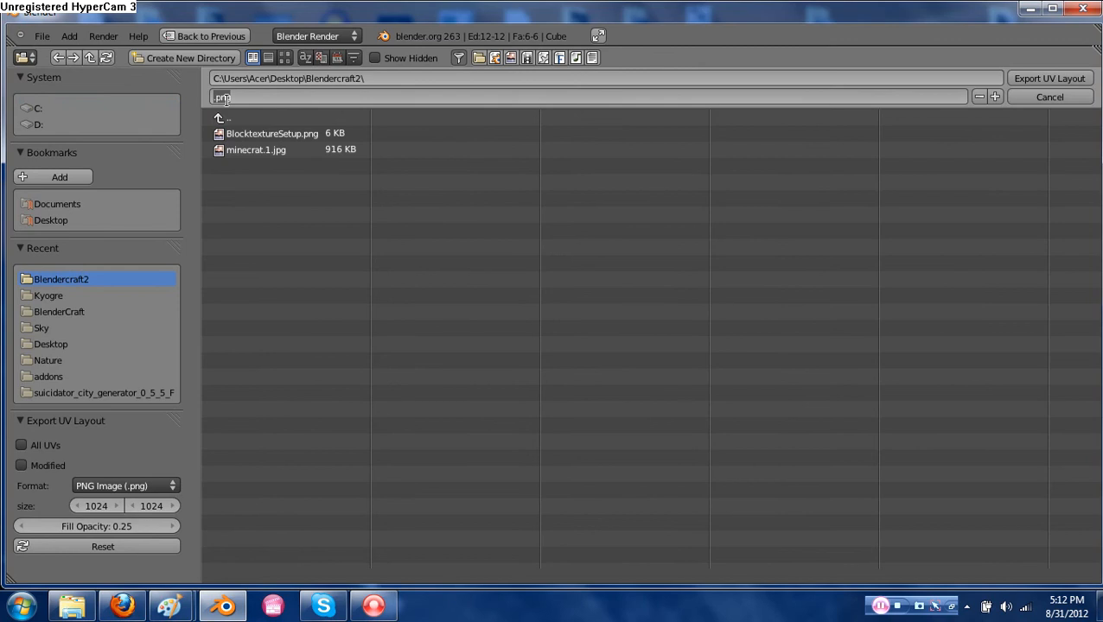
text(BlocktextureSetup)
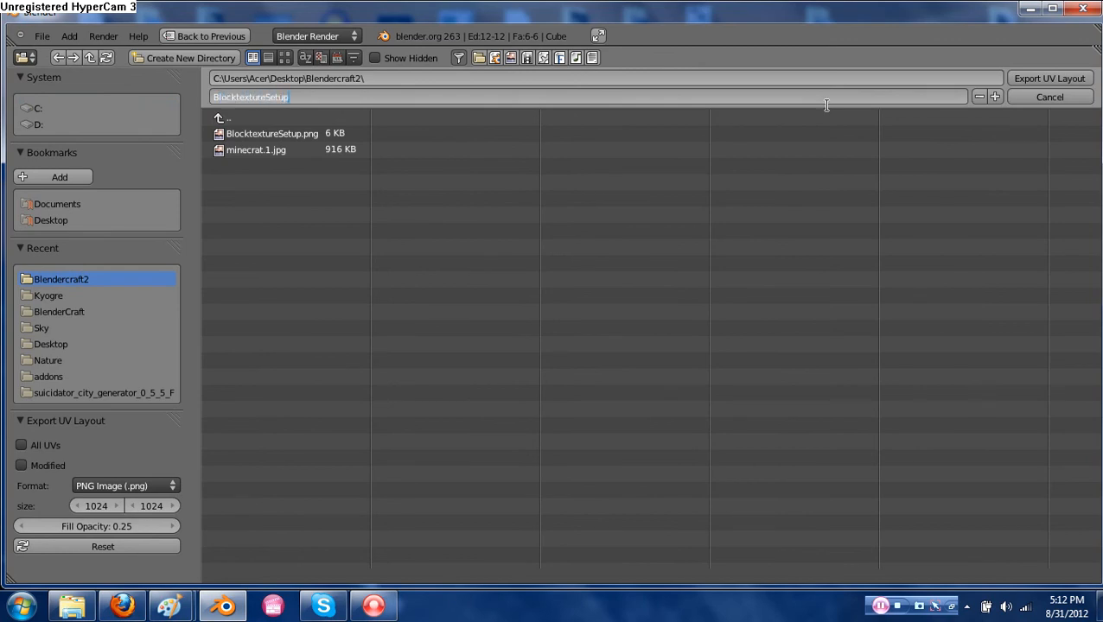
key(Return)
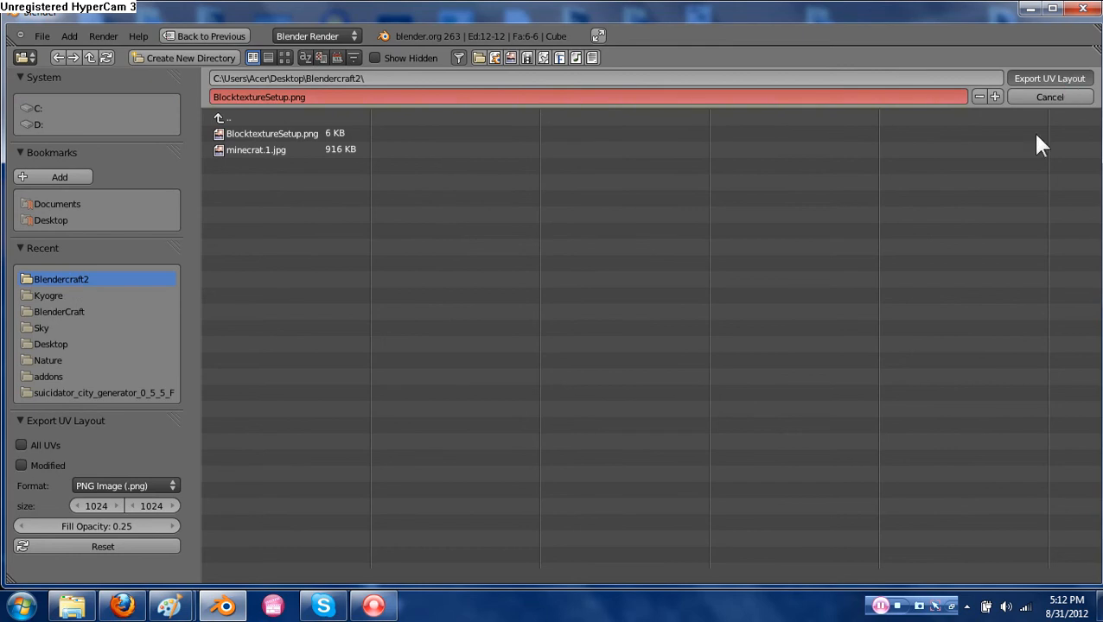
key(Return)
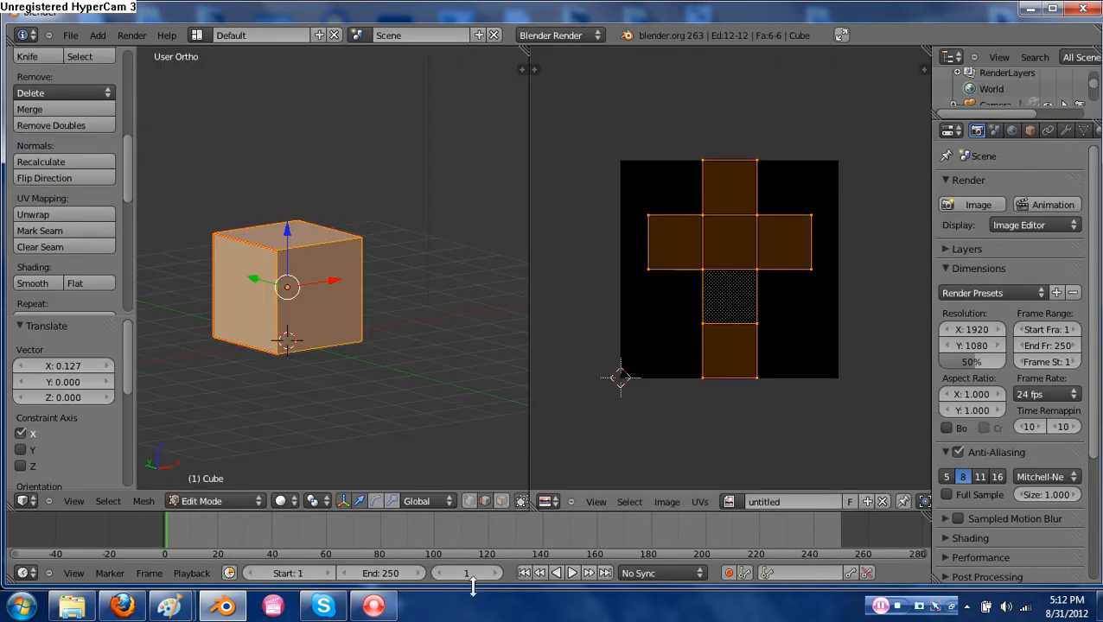
Switch to the Blendercraft2 folder and check the exported UV layout image in the photo viewer.
click(86, 603)
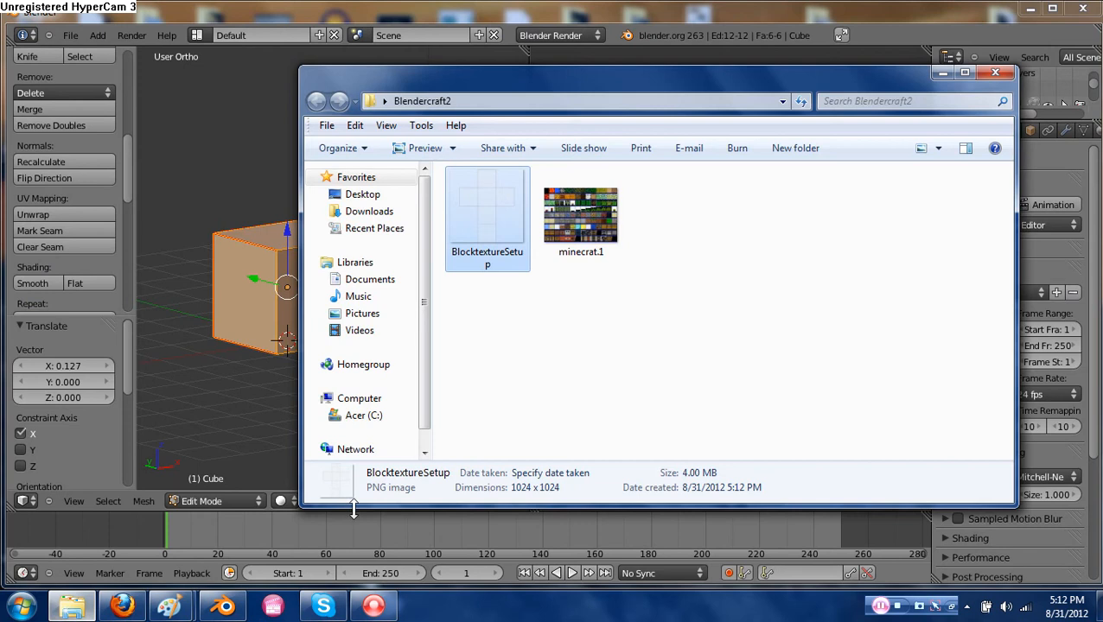
double_click(509, 208)
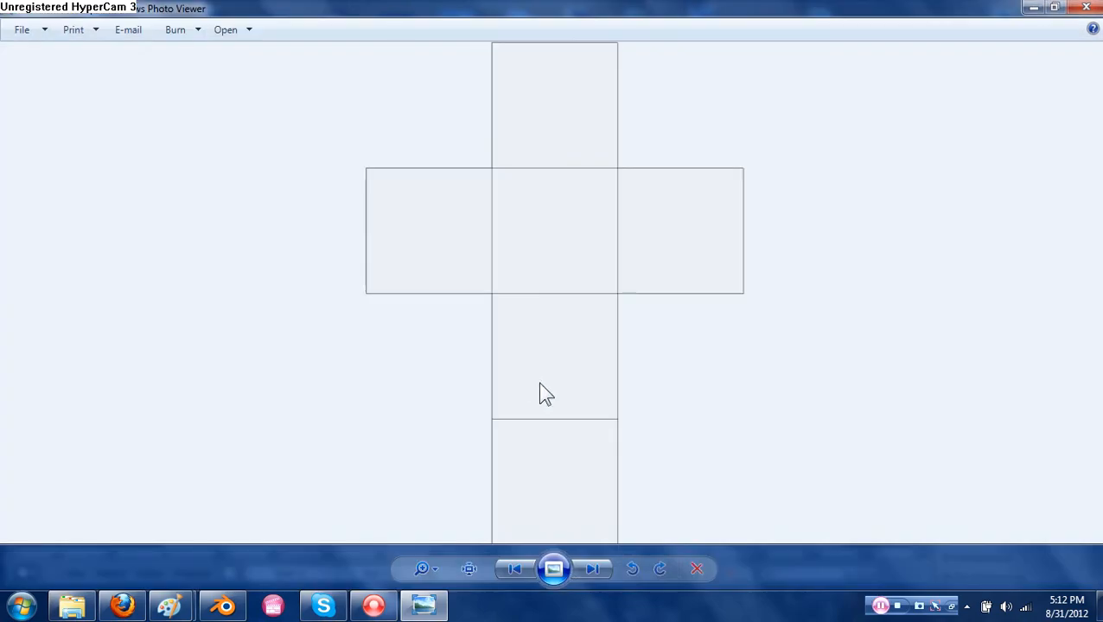
click(1087, 8)
Open the BlocktextureSetup image in Paint from the Blendercraft2 folder and close the folder window.
right_click(494, 212)
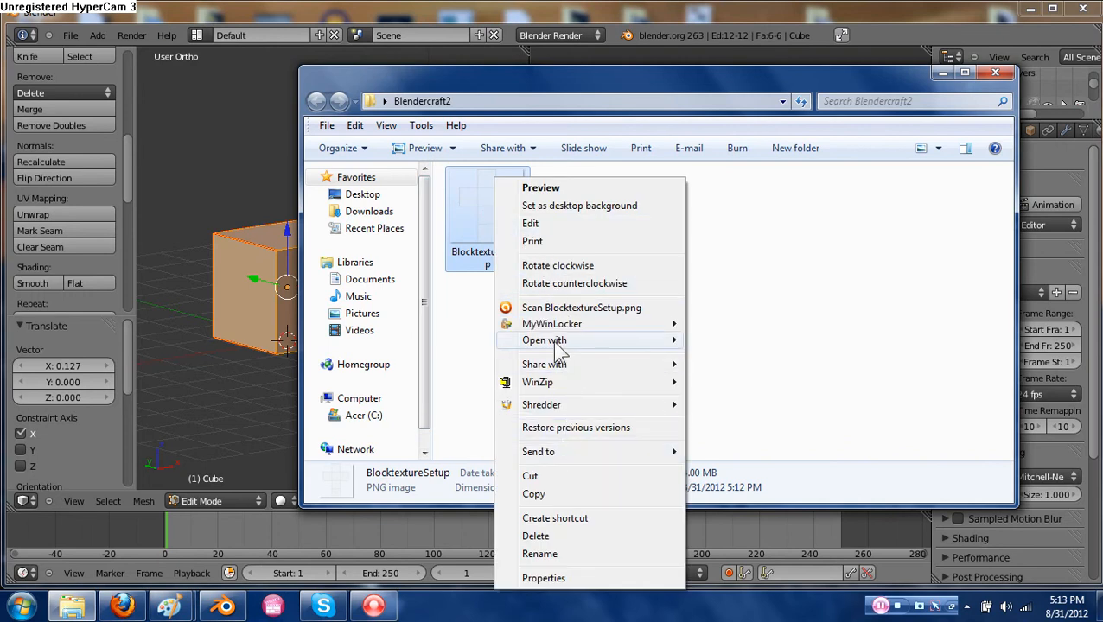
mouse_move(553, 341)
click(737, 357)
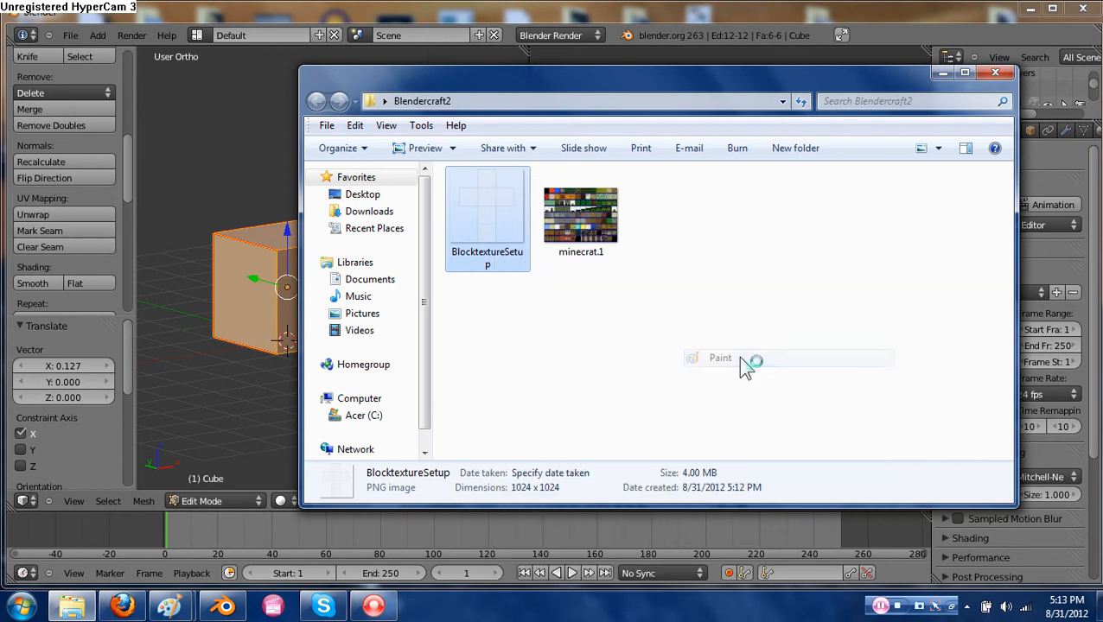
click(995, 73)
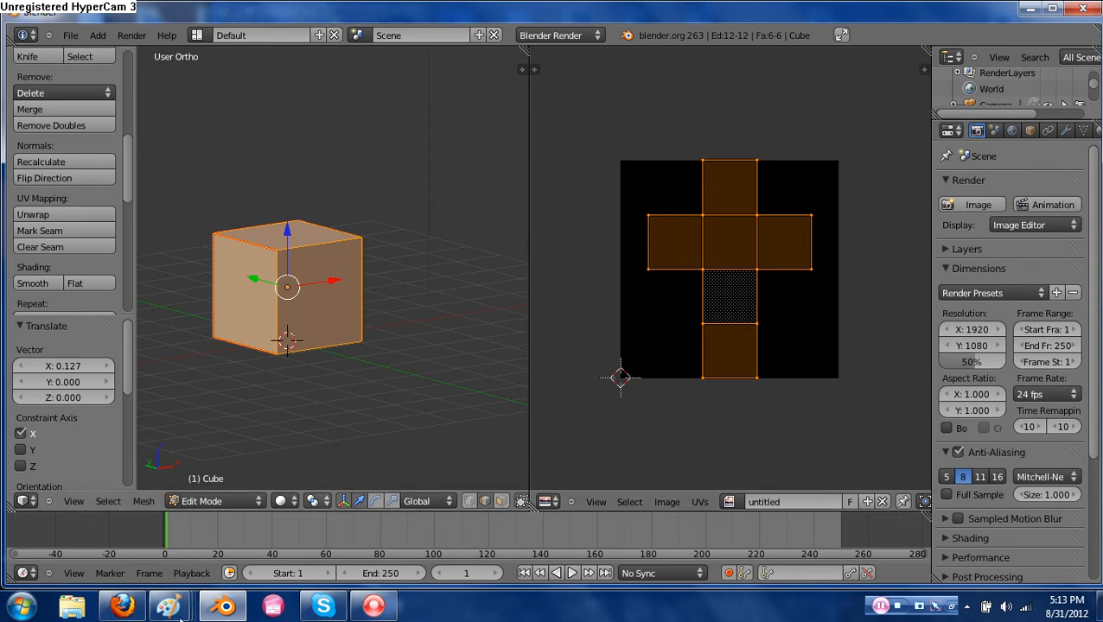
Bring up the BlocktextureSetup Paint window, with the Paint window holding the Minecraft block texture sheet in front of it.
mouse_move(179, 616)
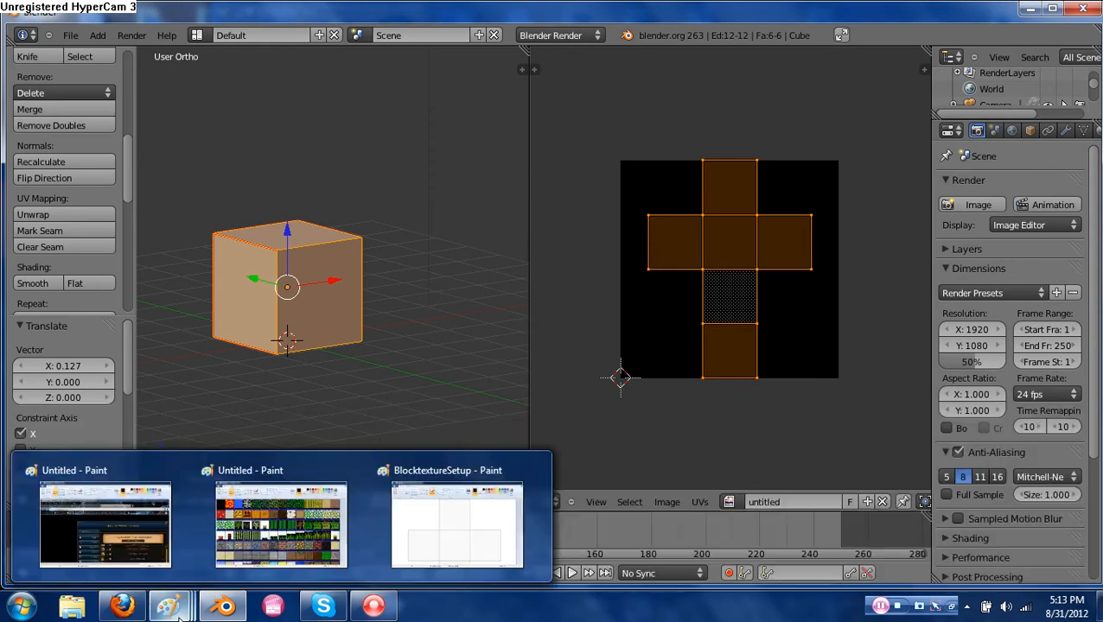
click(450, 534)
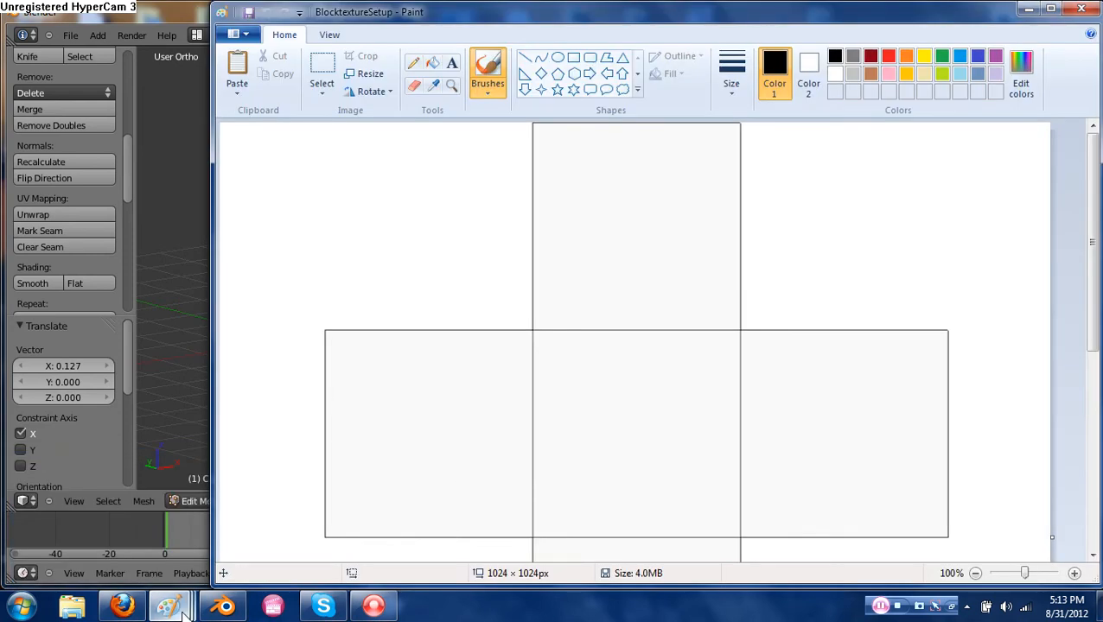
mouse_move(182, 612)
click(275, 527)
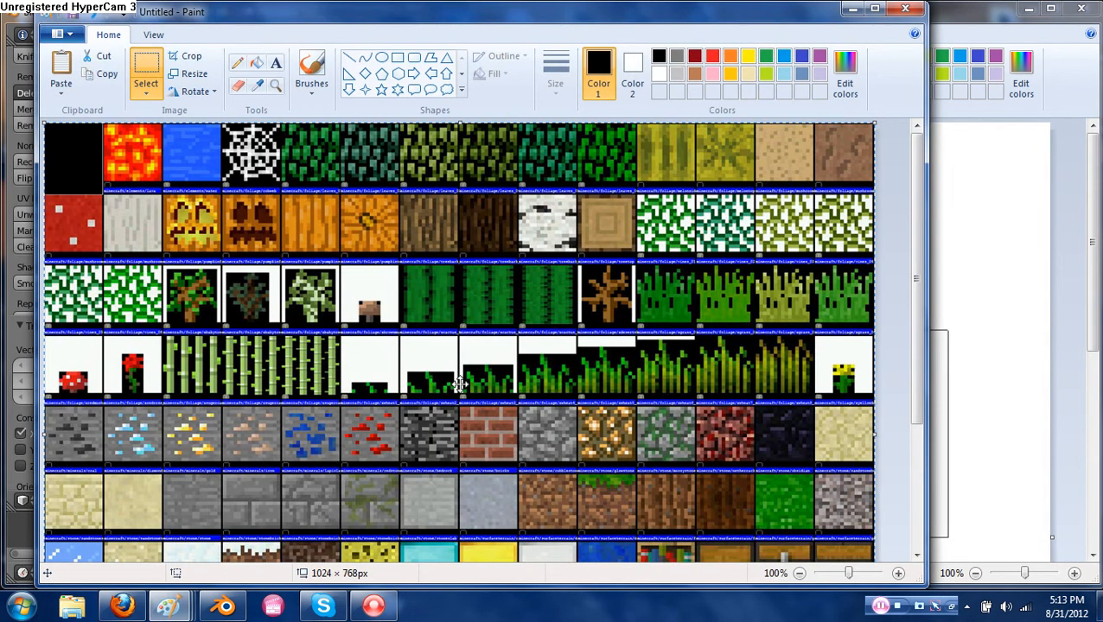
Select and copy the plain dirt tile, about 73 × 70 px, from the Minecraft block texture sheet.
scroll(463, 383, down, 3)
scroll(490, 389, up, 3)
drag(916, 220, 922, 352)
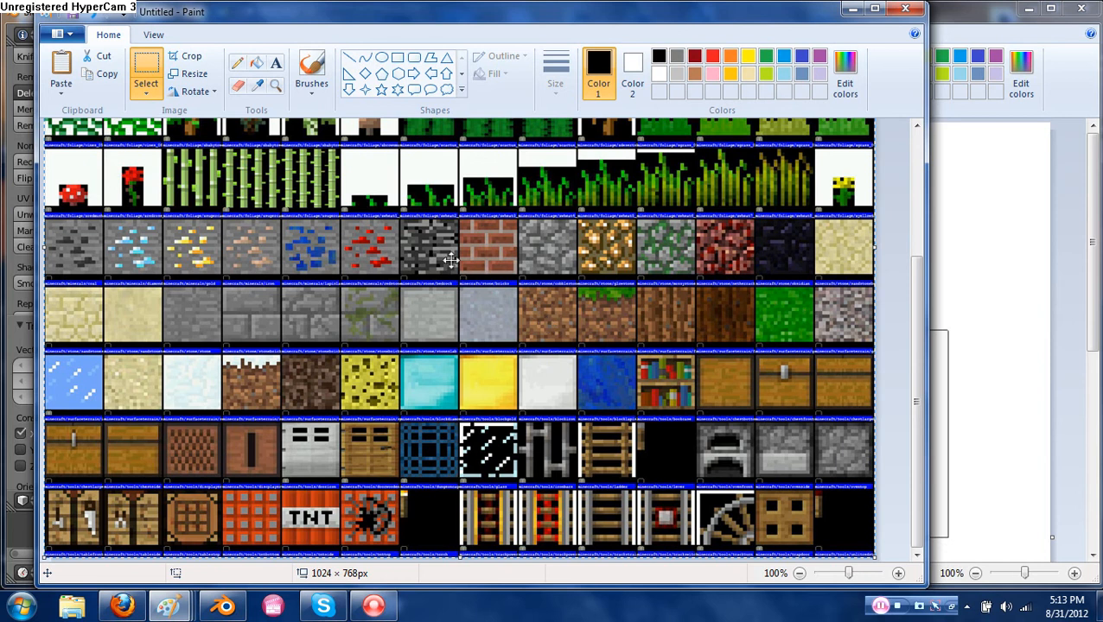
click(275, 83)
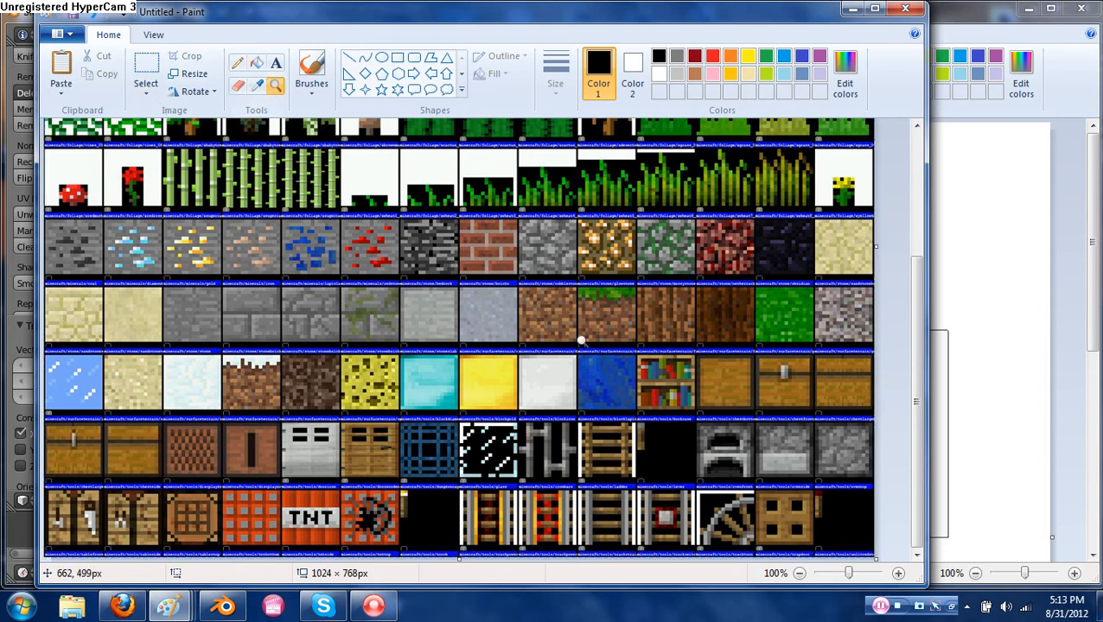
click(733, 330)
click(385, 320)
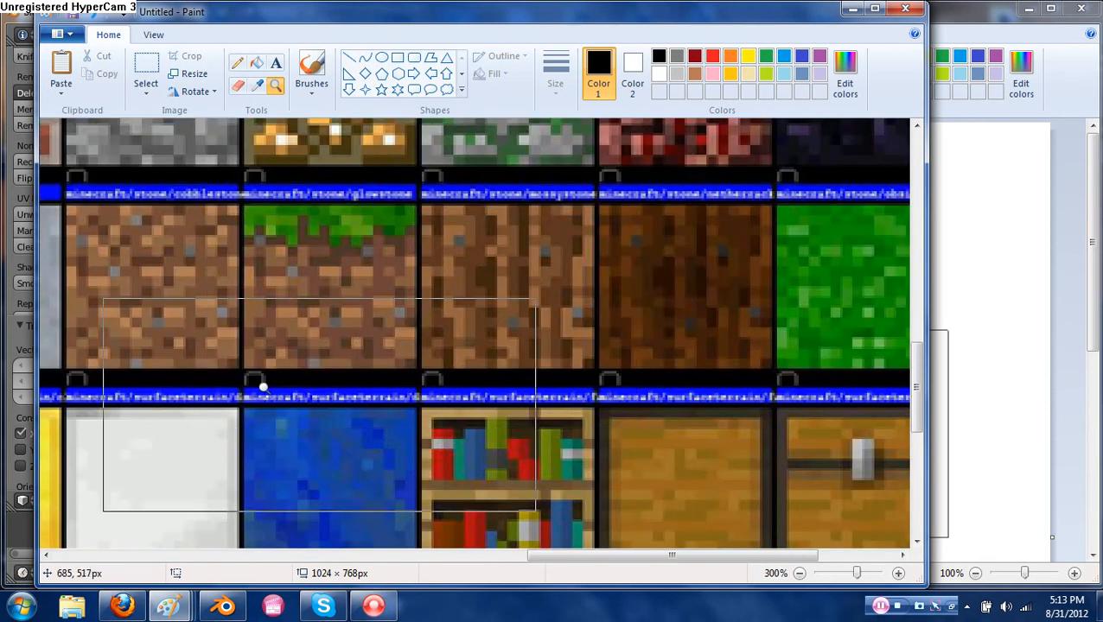
click(145, 70)
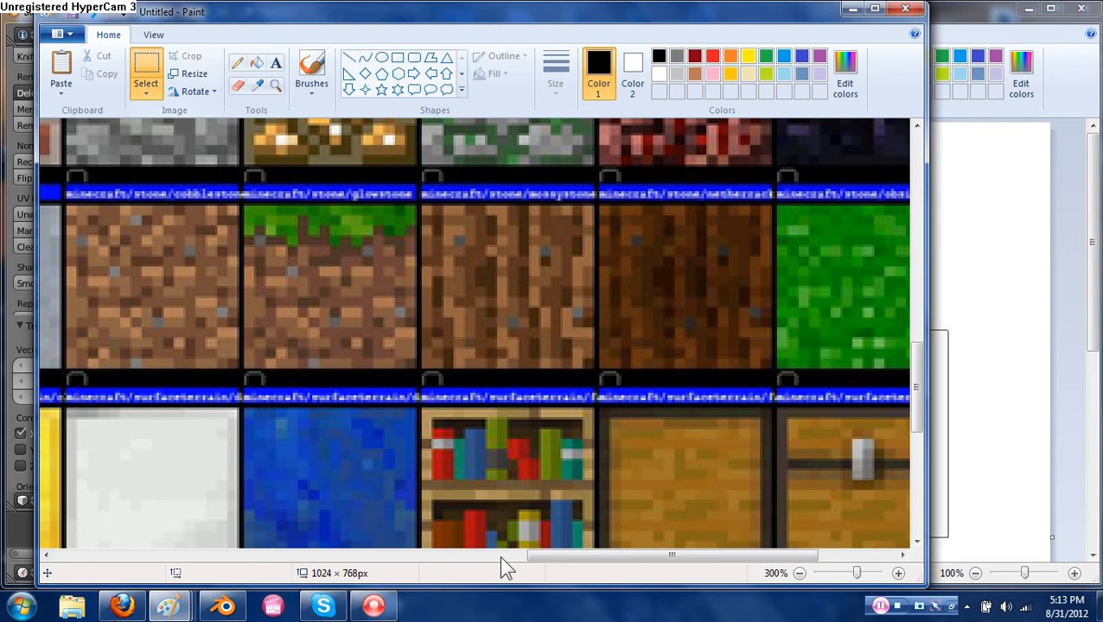
scroll(540, 553, left, 2)
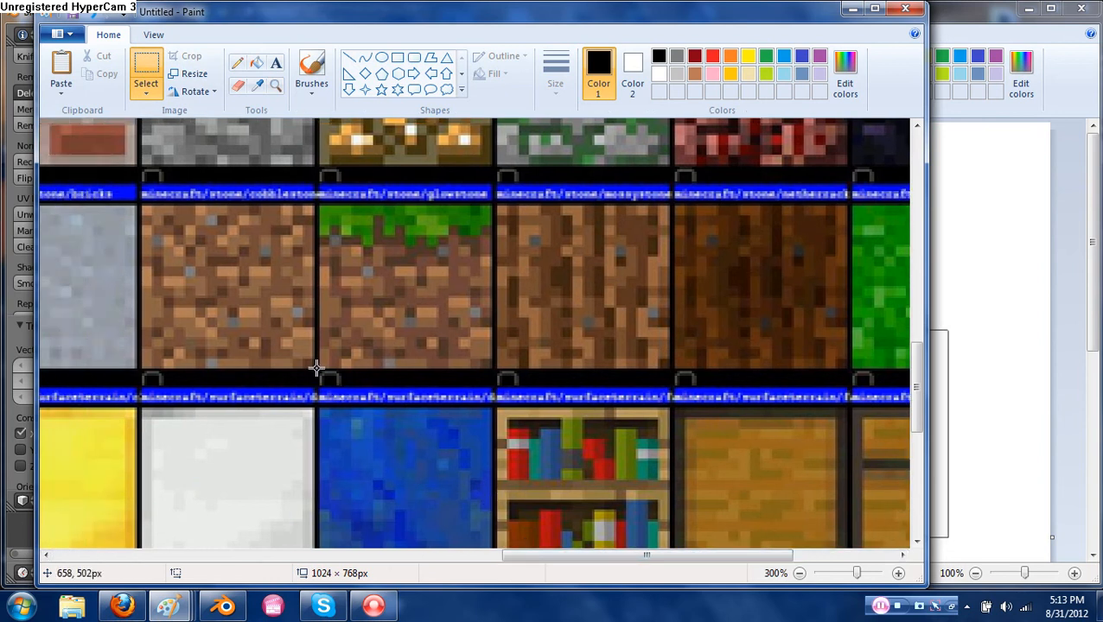
drag(315, 369, 139, 202)
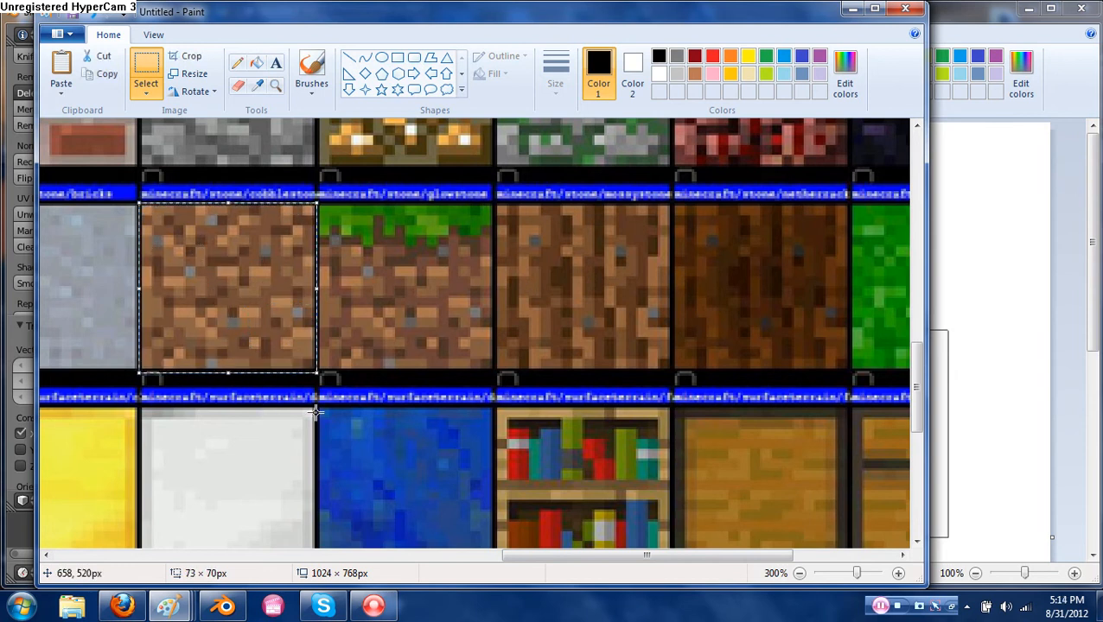
Paste the dirt tile into BlocktextureSetup and enlarge it to about 260 × 257 px over the topmost square of the UV cross.
click(960, 22)
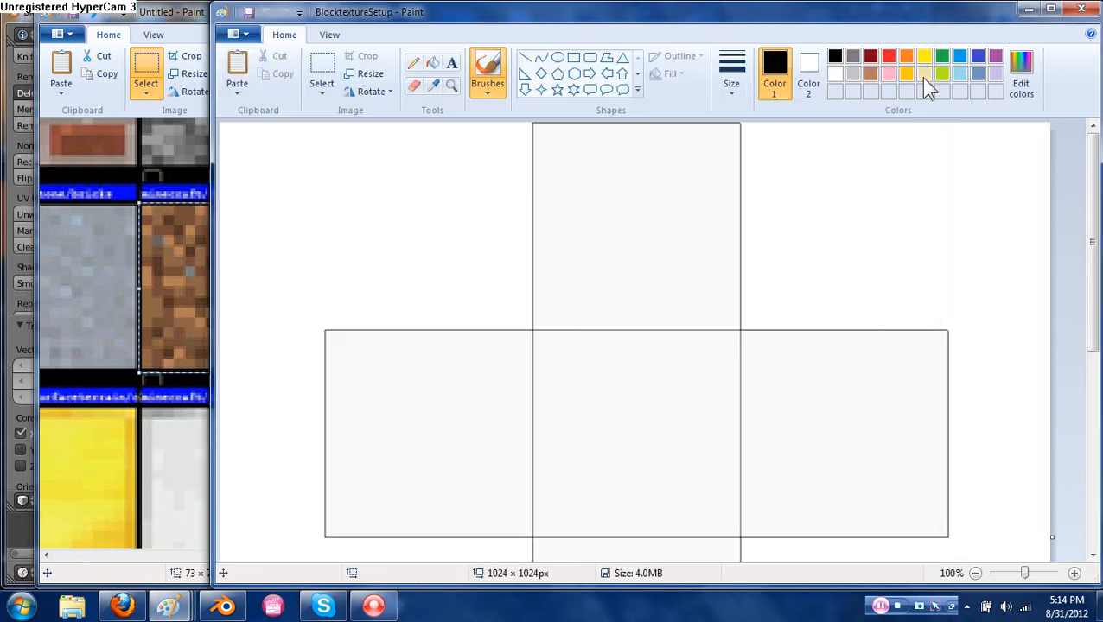
key(ctrl+v)
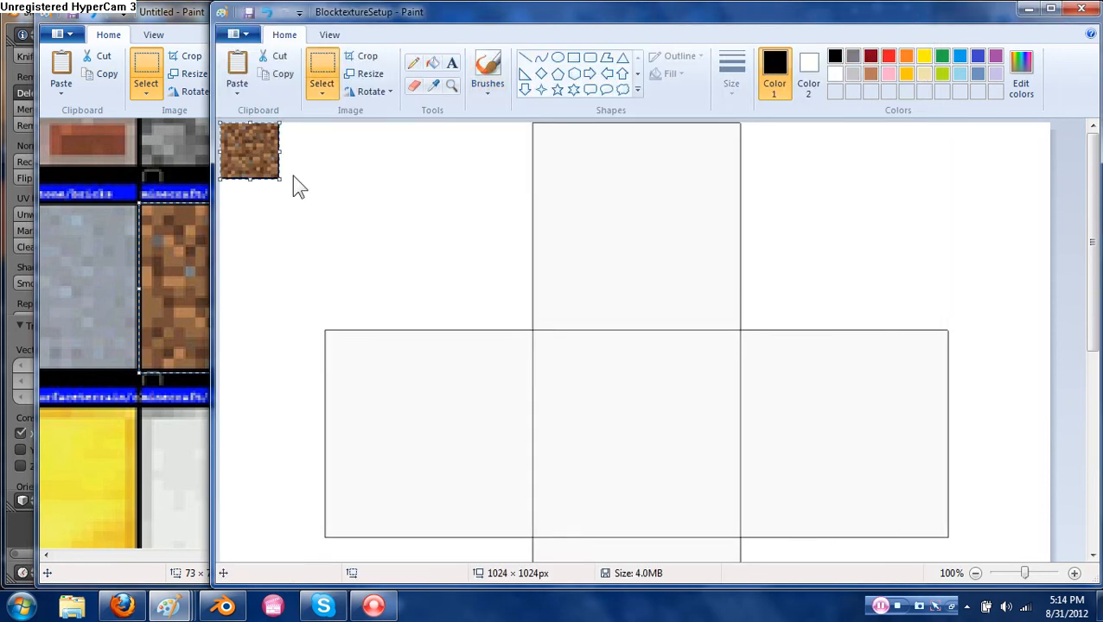
drag(255, 159, 742, 329)
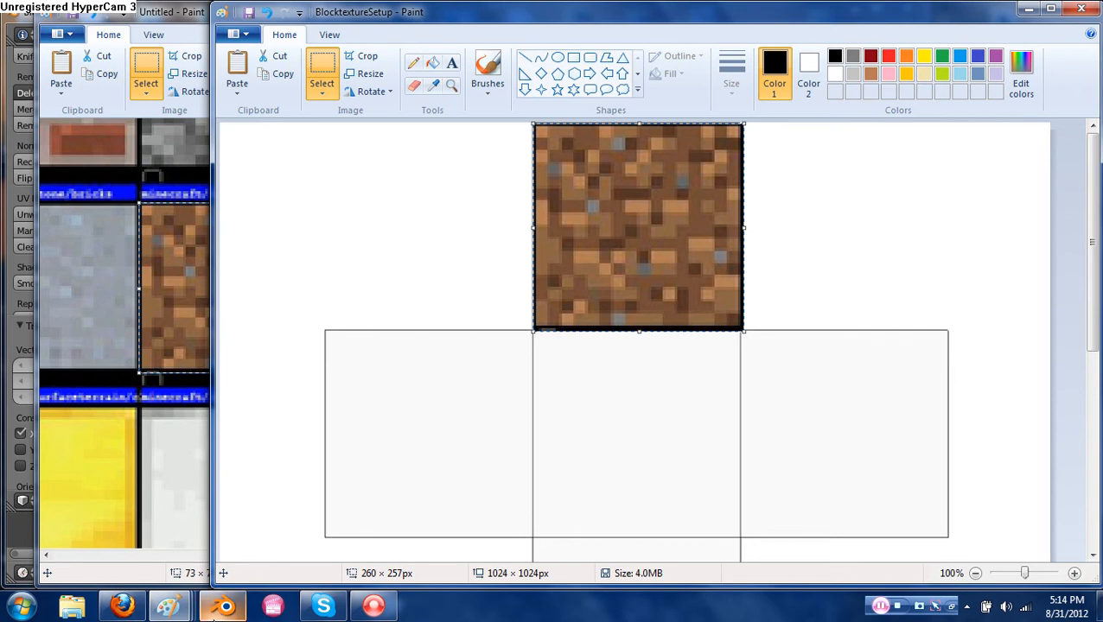
Switch to Blender and compare the cube's faces with their squares in the UV layout.
mouse_move(223, 607)
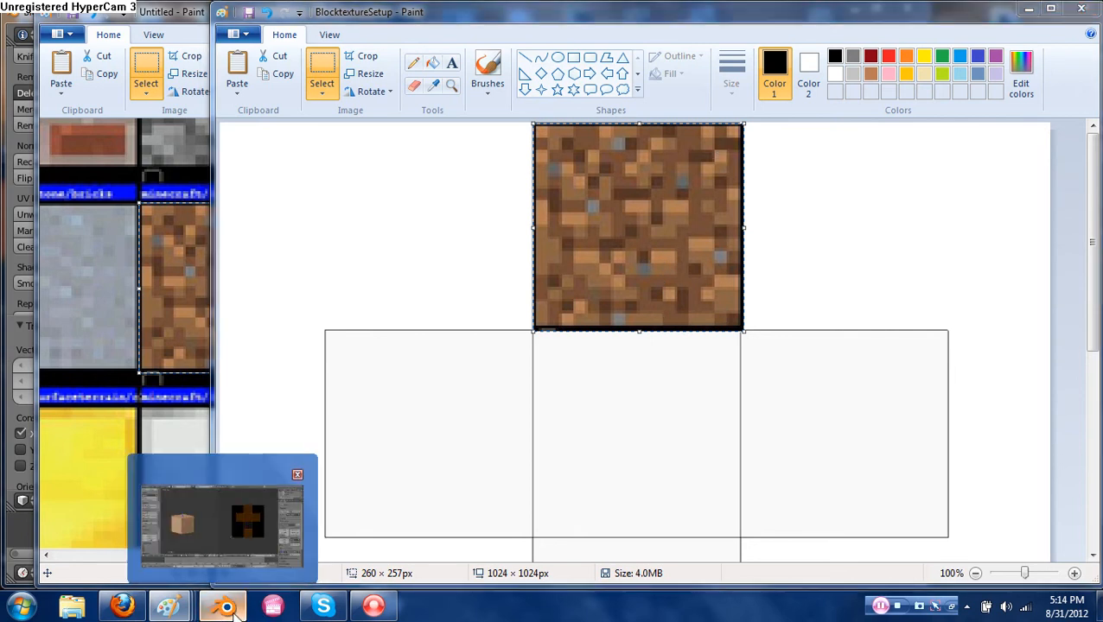
click(223, 522)
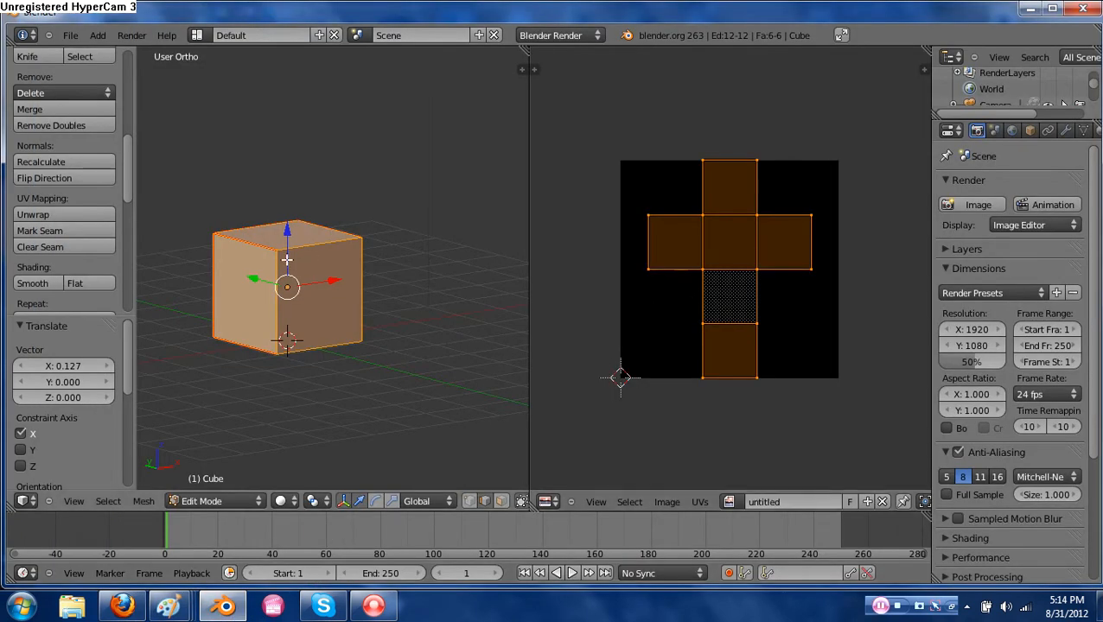
key(a)
middle_drag(320, 301, 324, 250)
scroll(324, 250, up, 3)
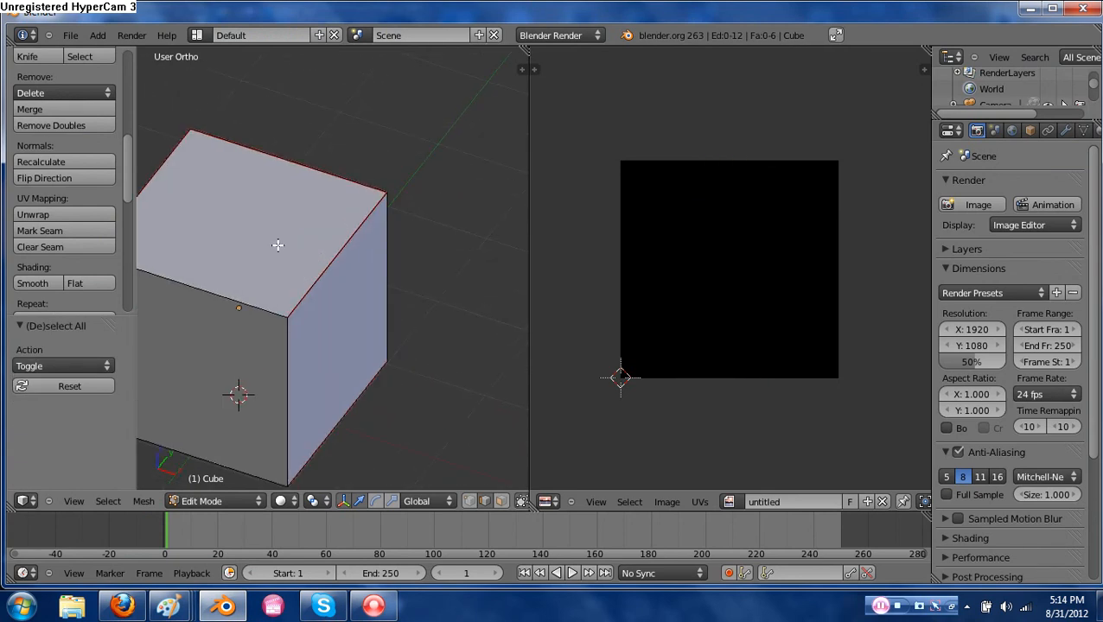
key(a)
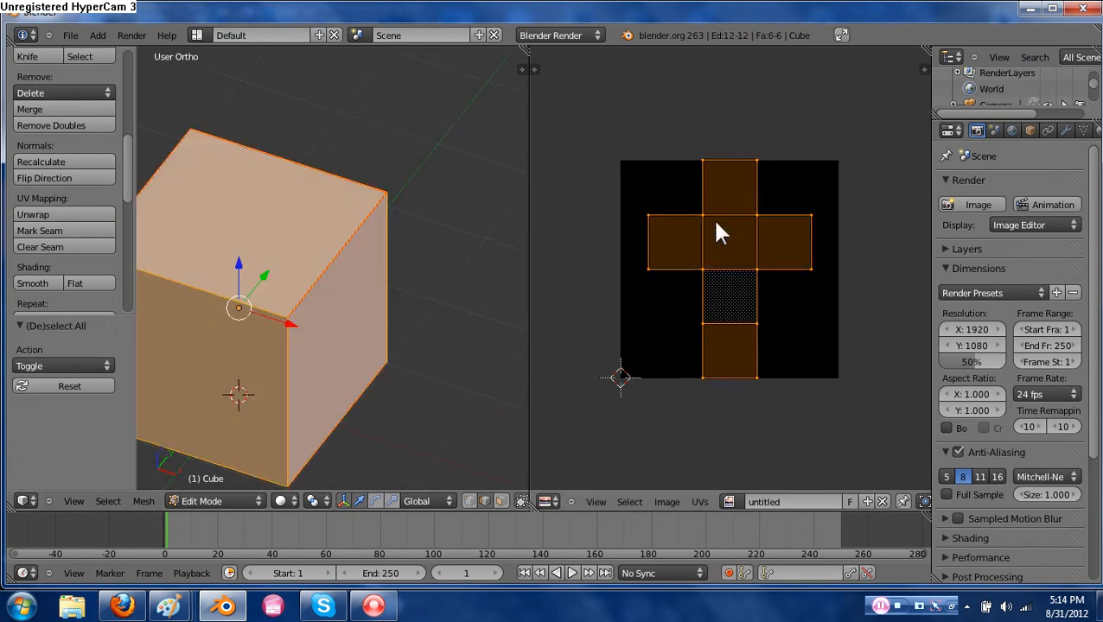
Return to BlocktextureSetup in Paint and move the dirt tile onto the square directly below the centre of the UV cross.
key(alt+Tab)
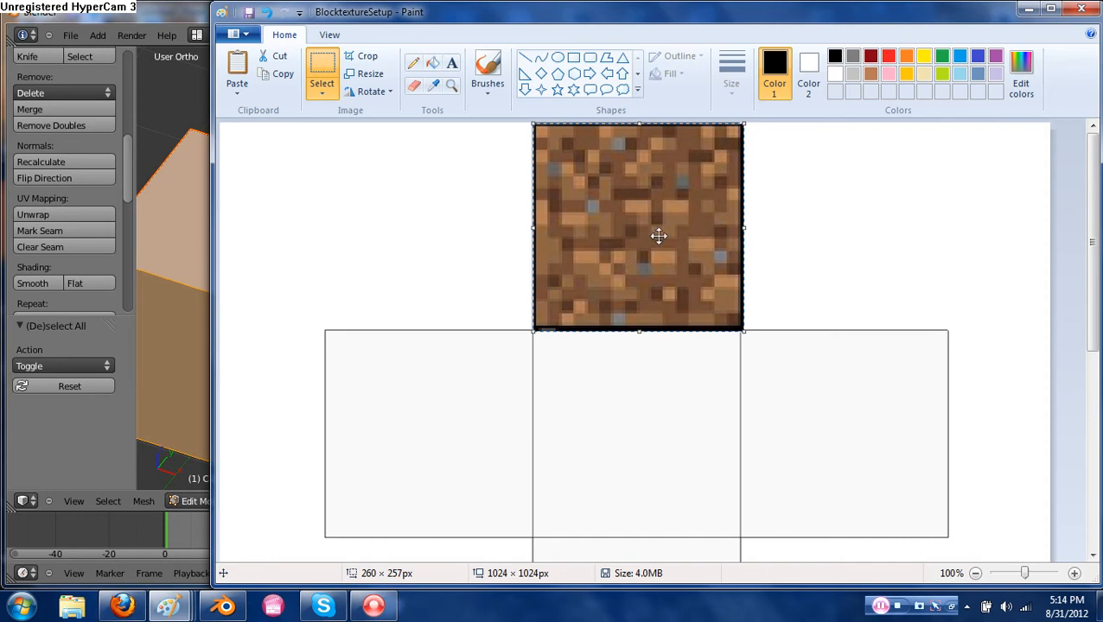
scroll(670, 238, down, 5)
scroll(671, 238, up, 5)
drag(652, 244, 647, 365)
scroll(648, 365, down, 3)
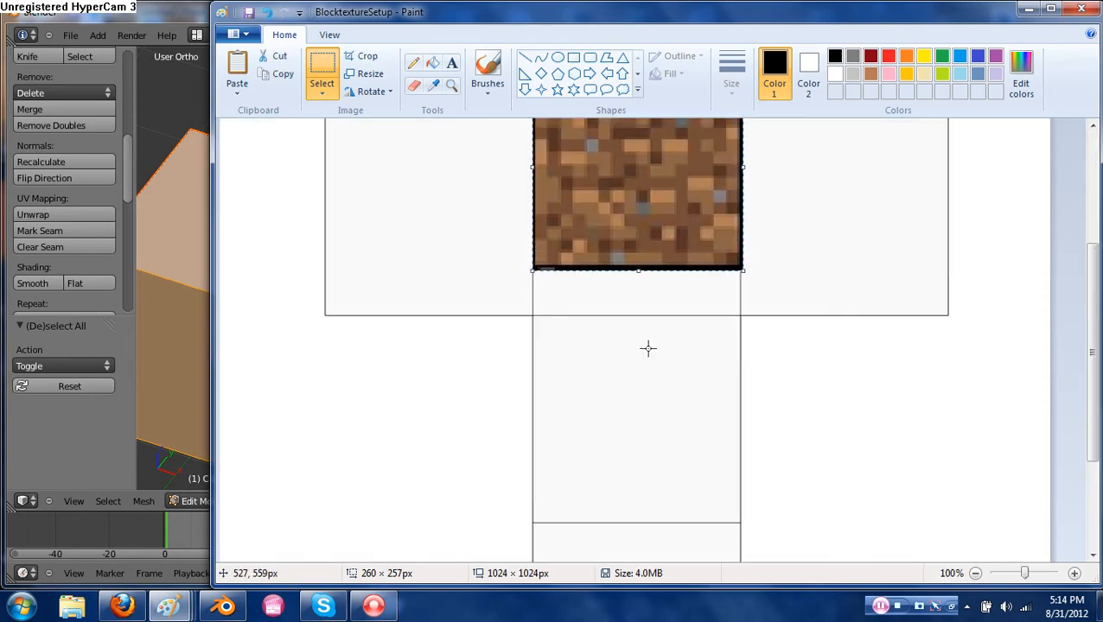
drag(646, 208, 643, 458)
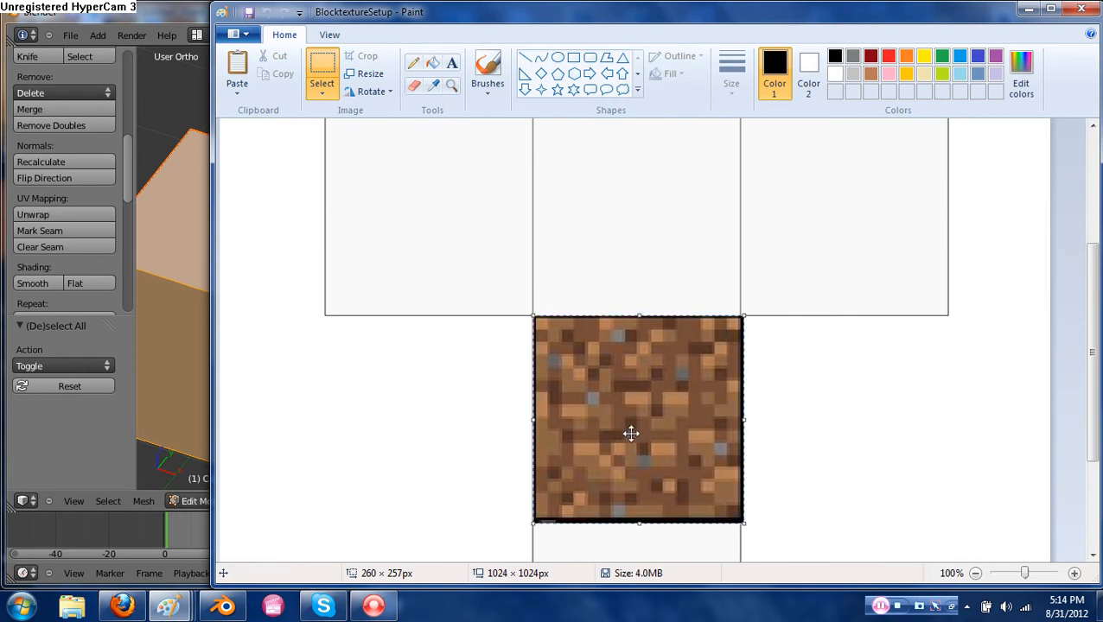
click(1012, 573)
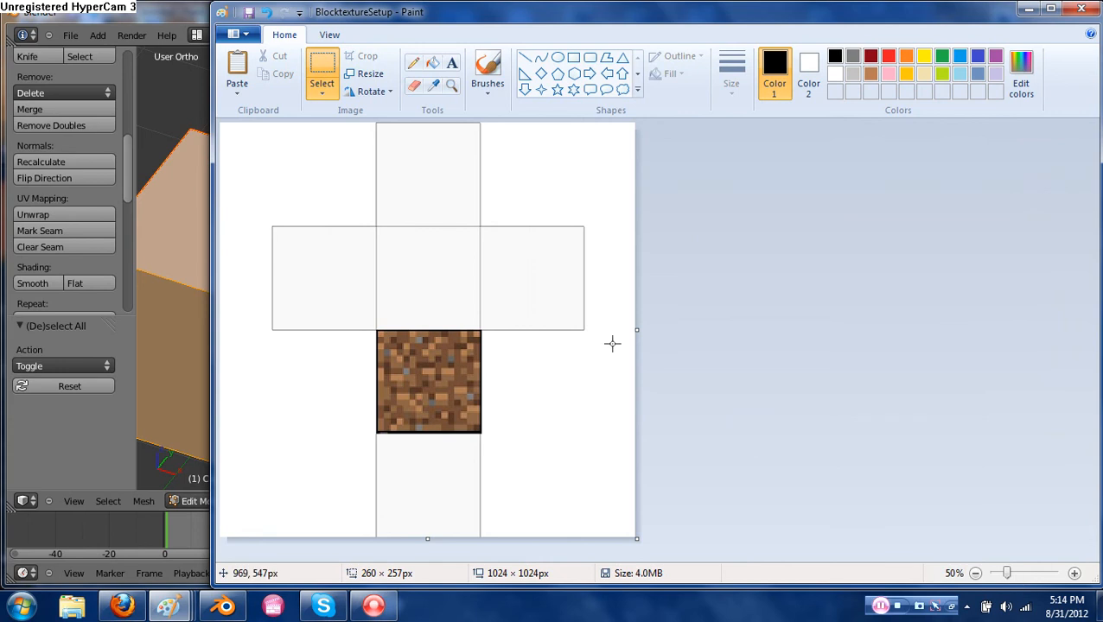
Copy the grass-topped dirt tile, about 72 × 68 px, from the block texture sheet and switch back to the BlocktextureSetup window.
key(alt+Tab)
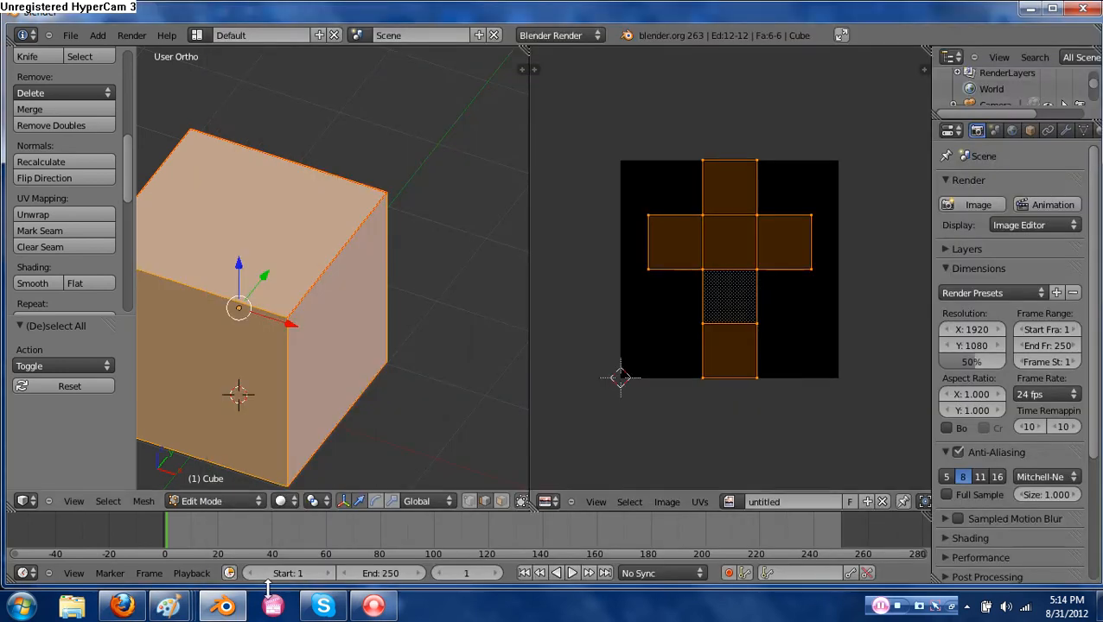
mouse_move(170, 606)
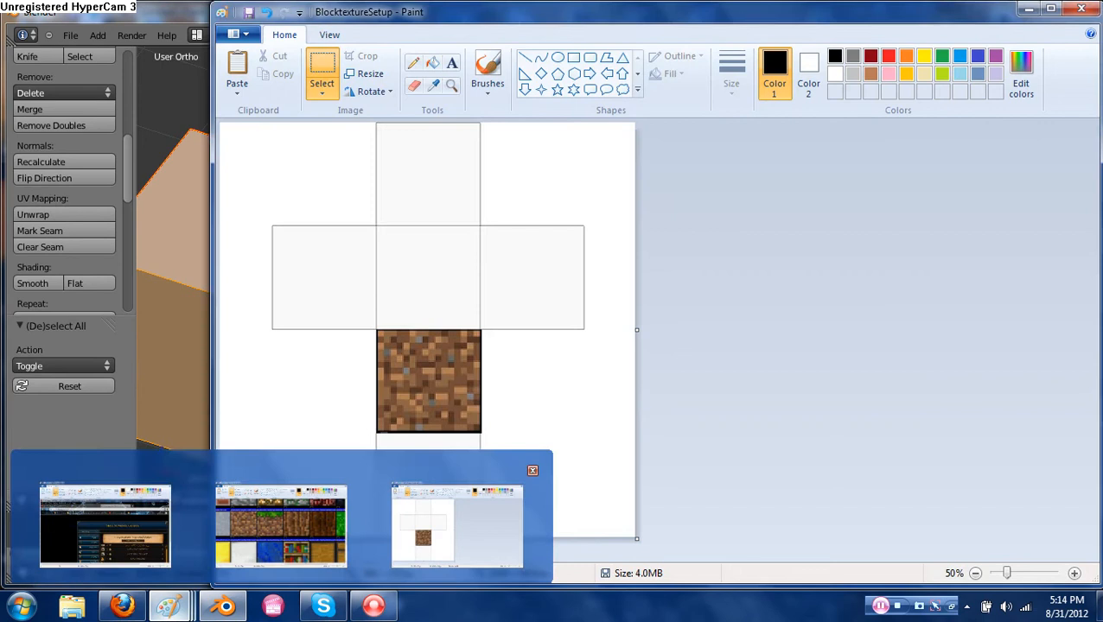
click(307, 502)
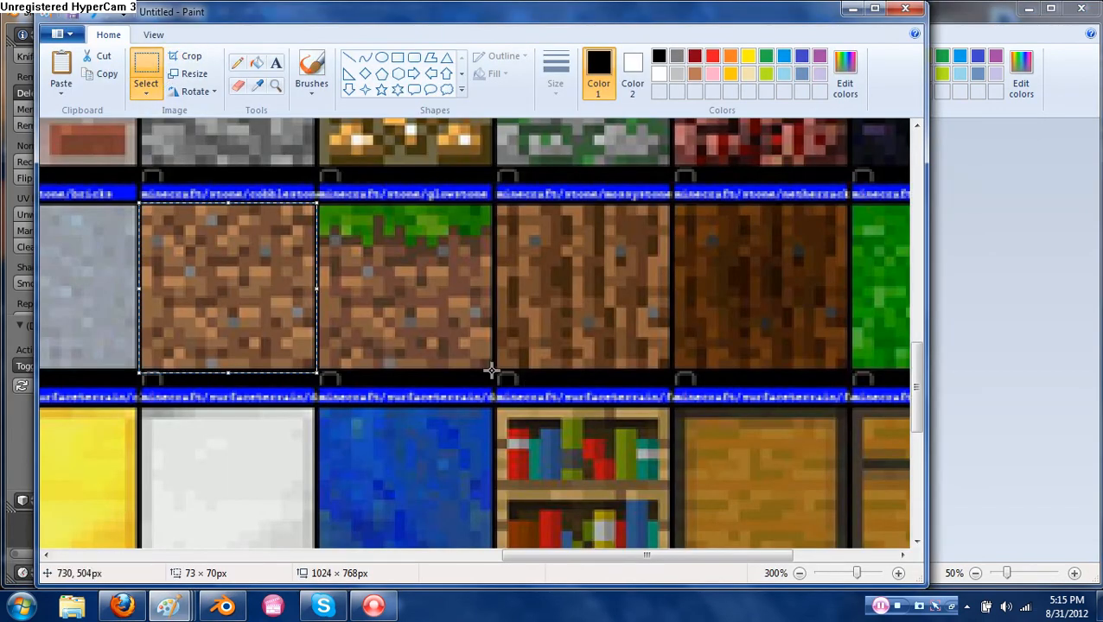
drag(493, 370, 344, 220)
click(429, 424)
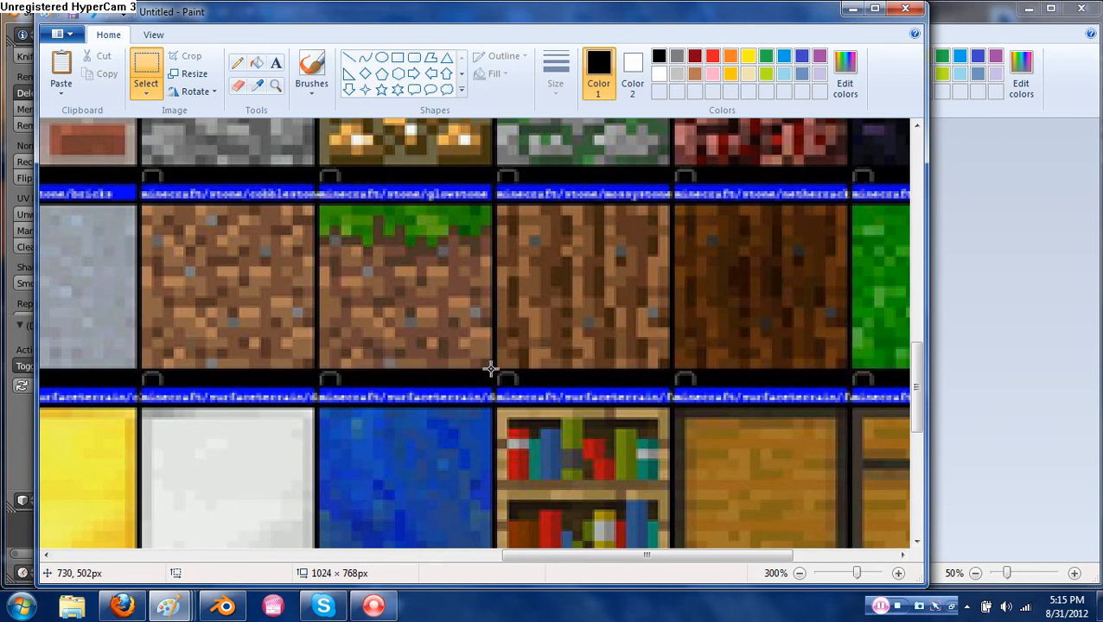
drag(492, 367, 319, 203)
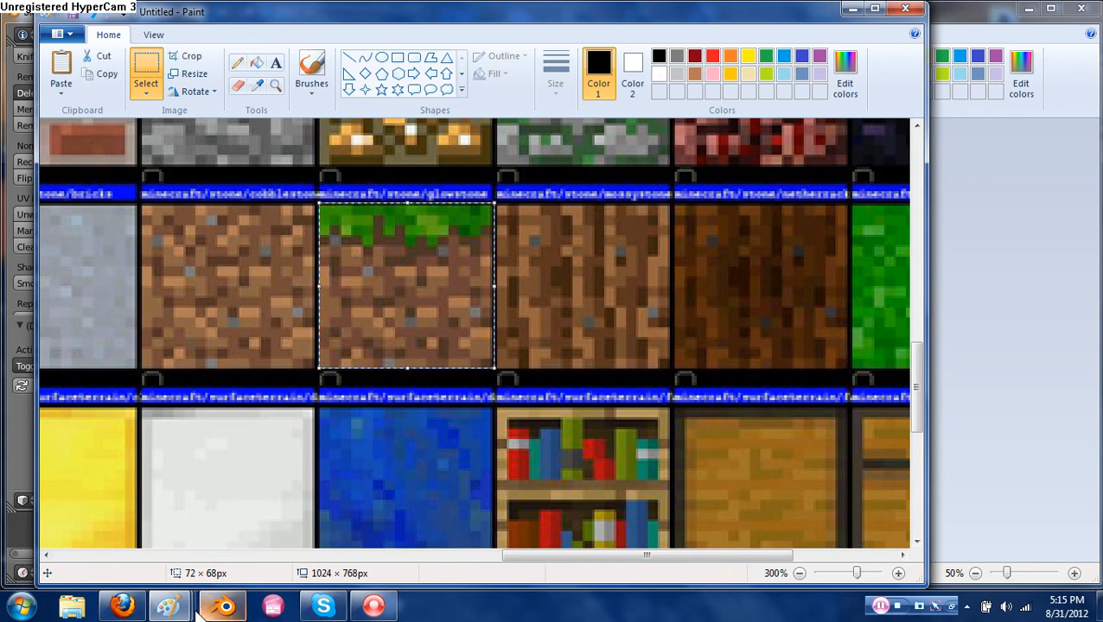
mouse_move(173, 605)
click(437, 540)
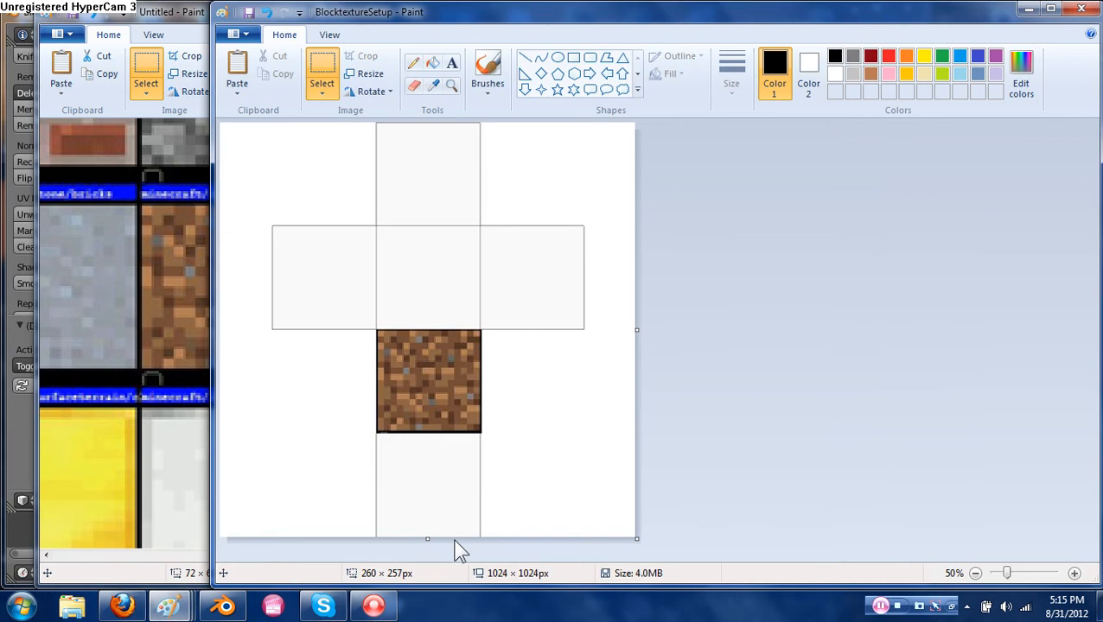
key(ctrl+v)
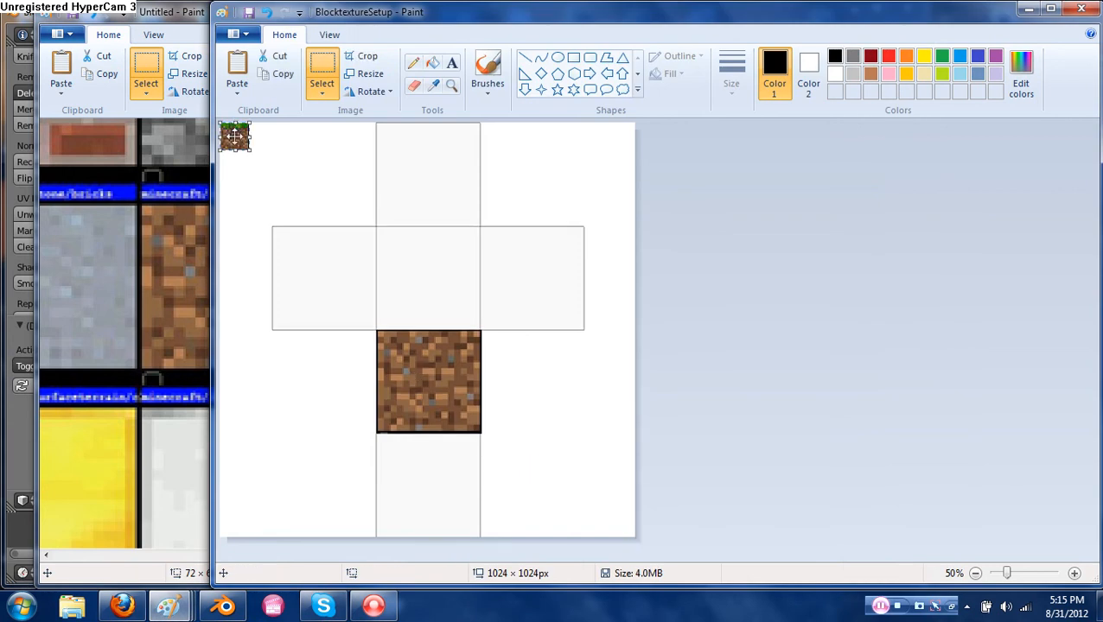
drag(235, 138, 297, 262)
drag(1010, 575, 1019, 578)
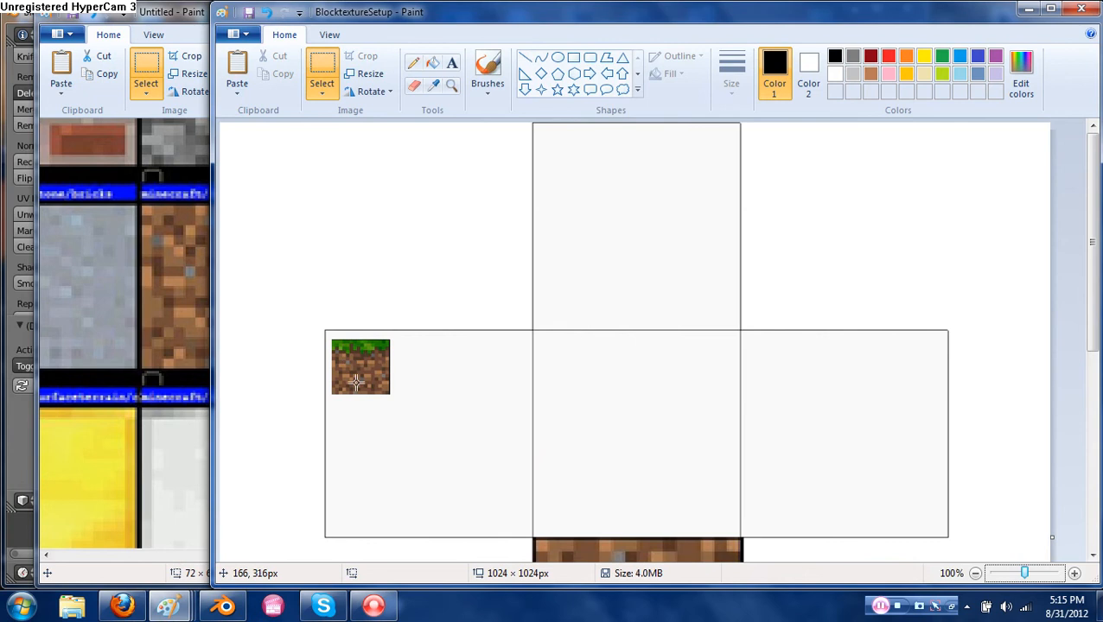
key(ctrl+z)
Paste the grass-topped tile and enlarge it to about 261 × 256 px over the left arm square of the UV cross.
key(ctrl+v)
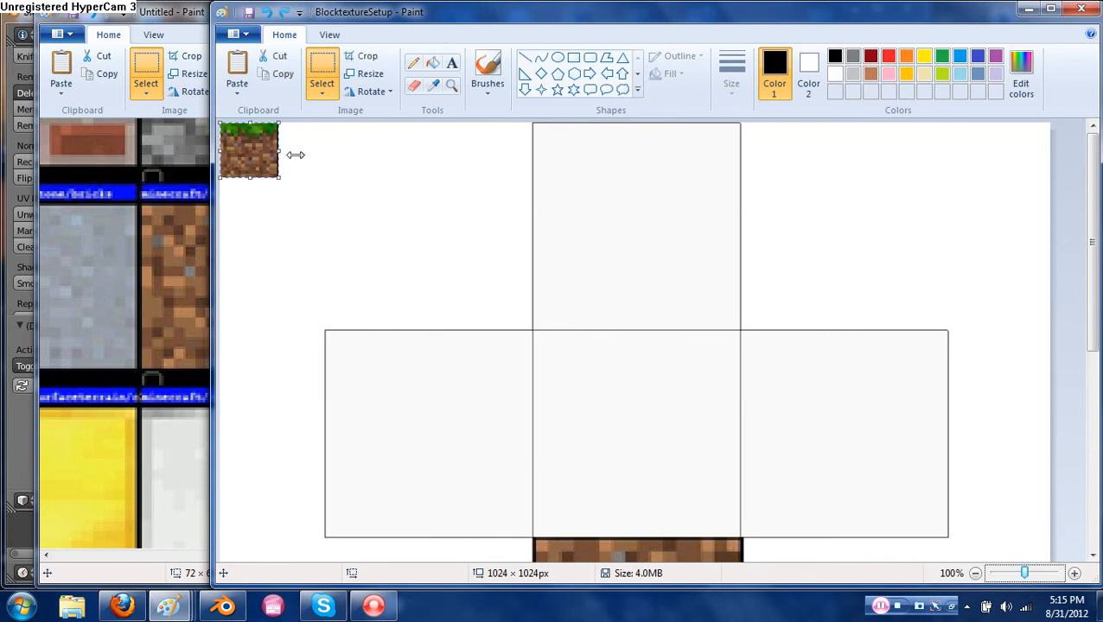
drag(251, 153, 530, 537)
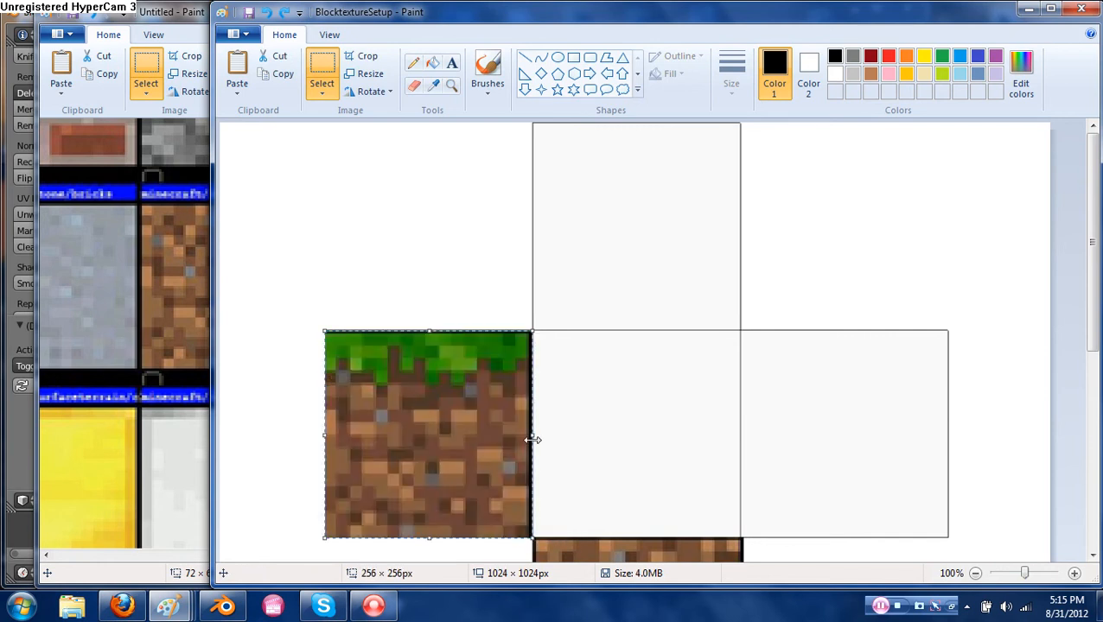
drag(532, 438, 537, 439)
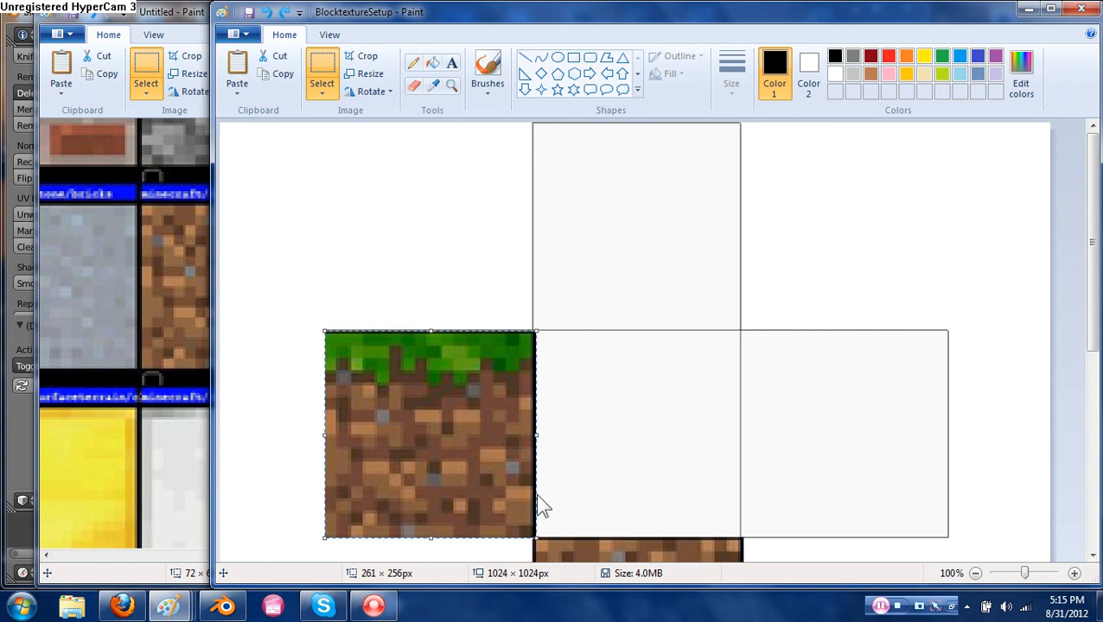
Copy the enlarged grass-topped tile and paste it onto the centre and right arm squares of the UV cross.
key(ctrl+c)
key(ctrl+v)
drag(343, 276, 626, 457)
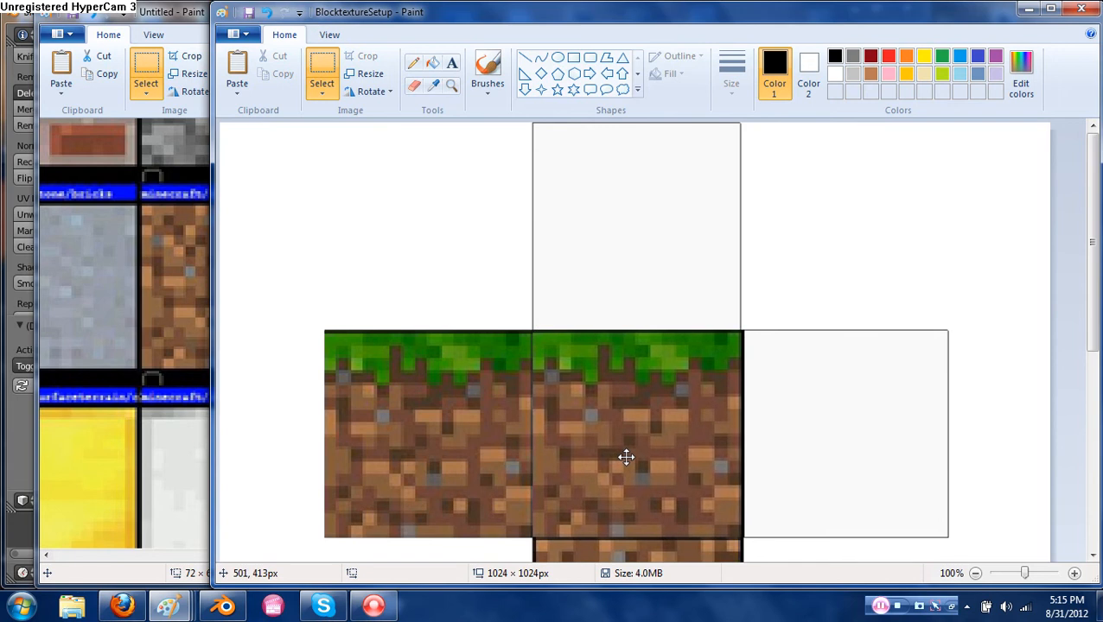
drag(626, 457, 626, 457)
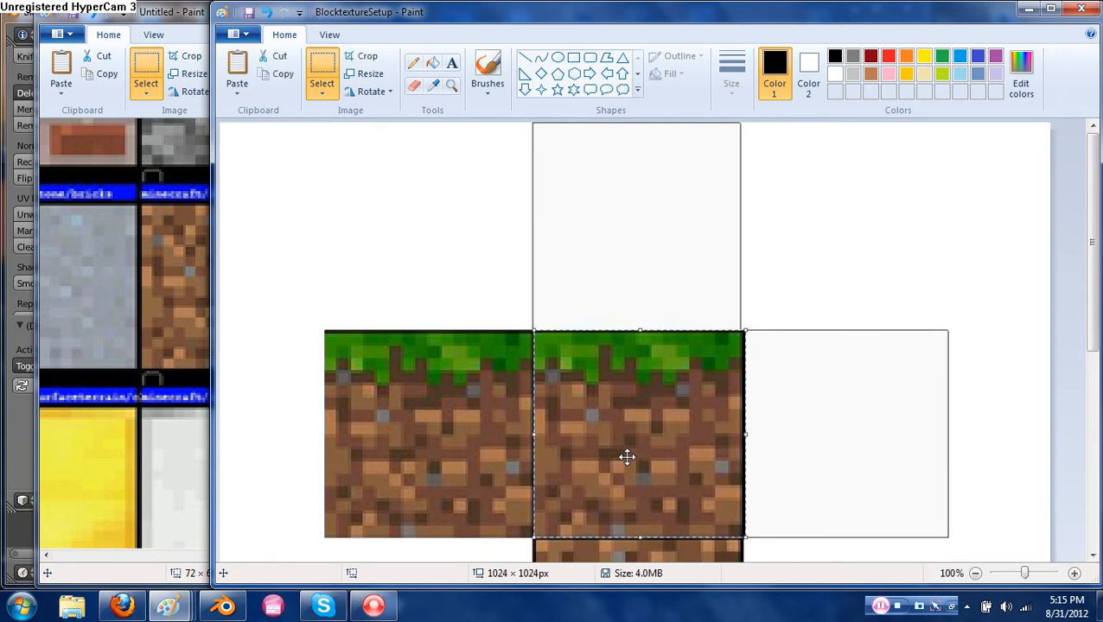
key(ctrl+v)
drag(370, 215, 893, 422)
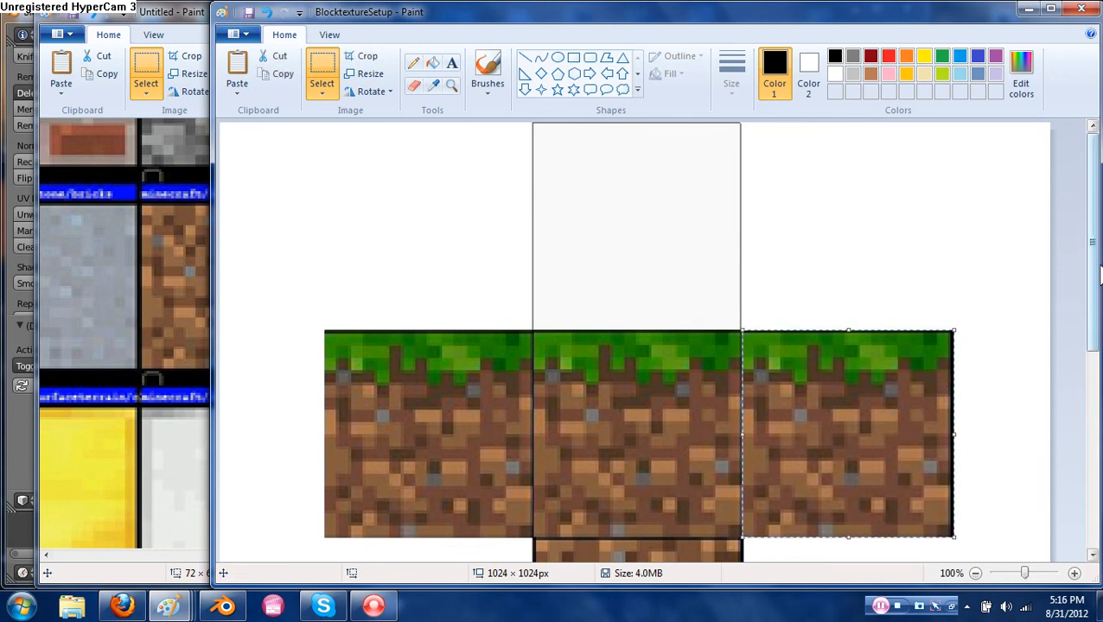
Paste another grass-topped tile onto the lowest square of the UV cross and rotate it 180°.
drag(1095, 269, 1094, 507)
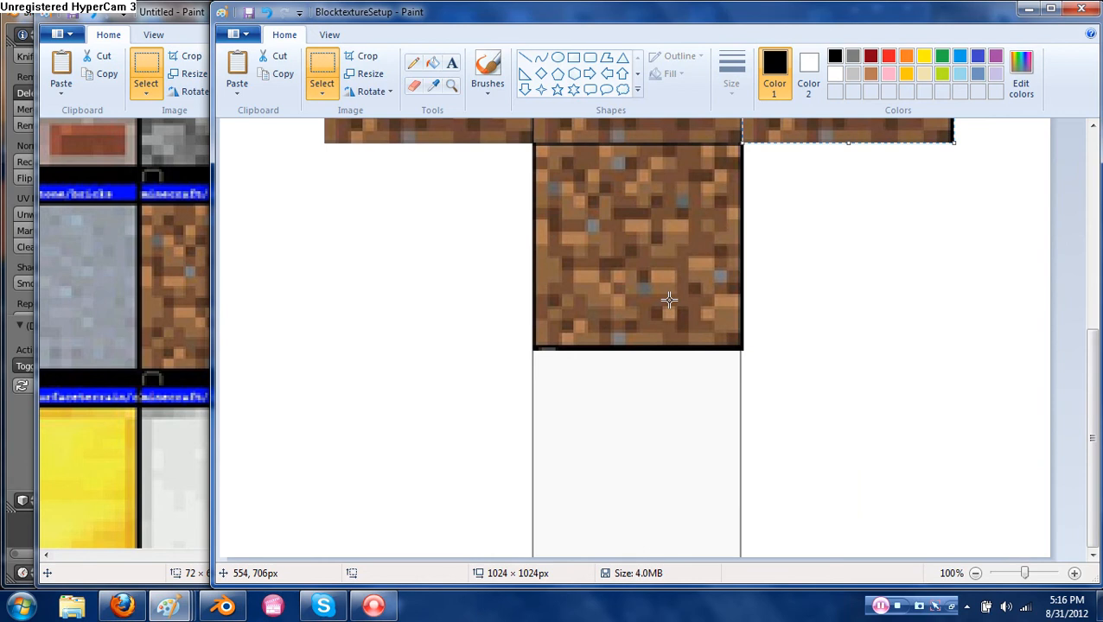
key(ctrl+v)
drag(385, 251, 669, 453)
click(373, 90)
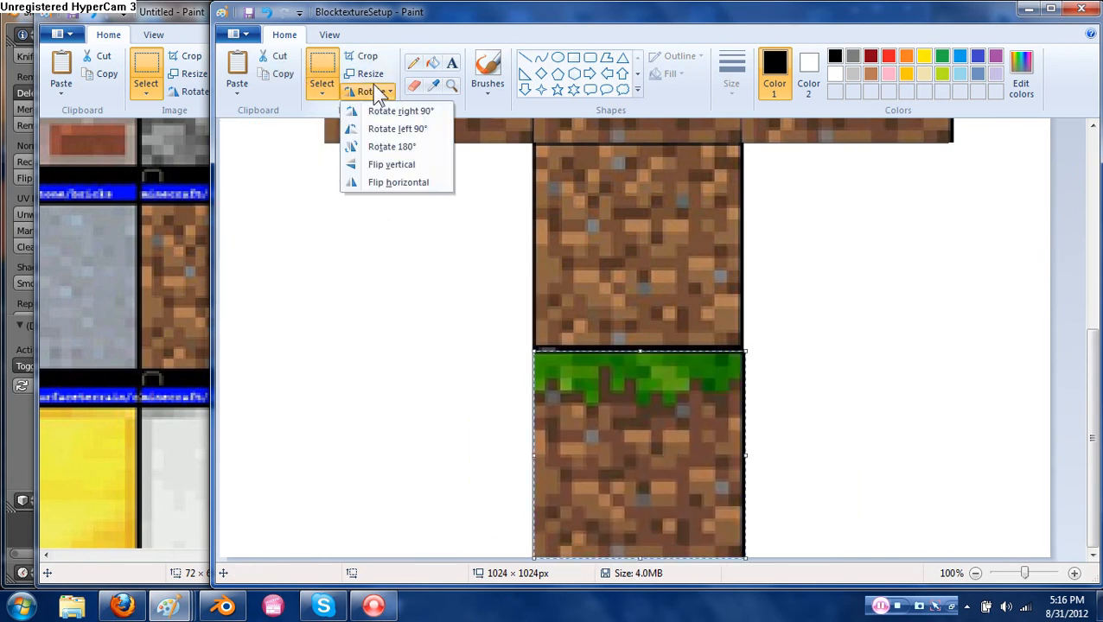
click(397, 146)
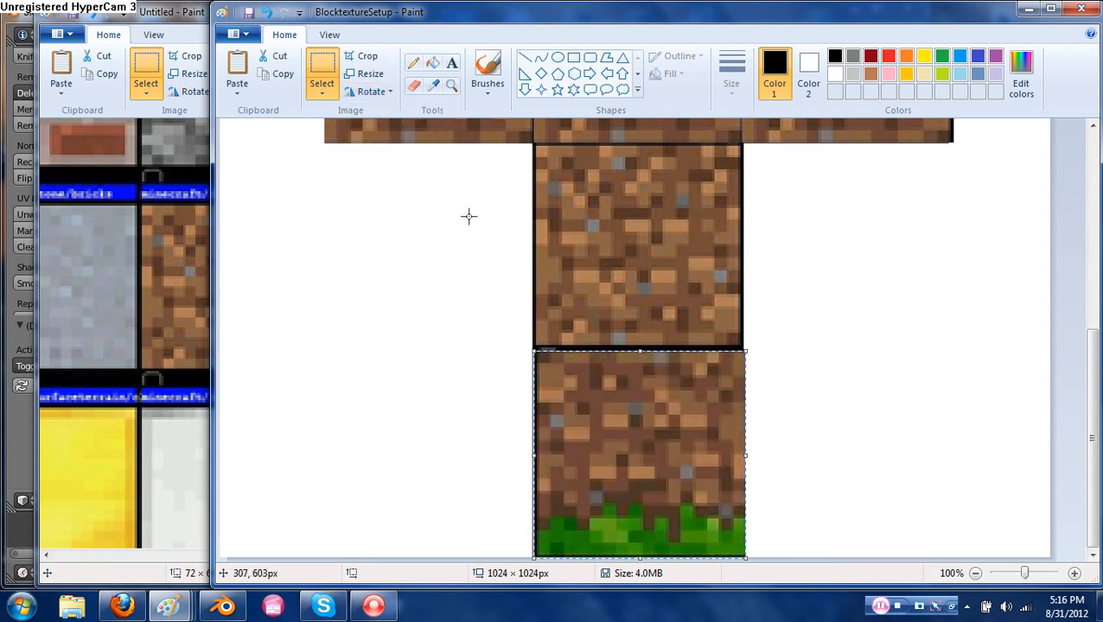
scroll(789, 434, up, 5)
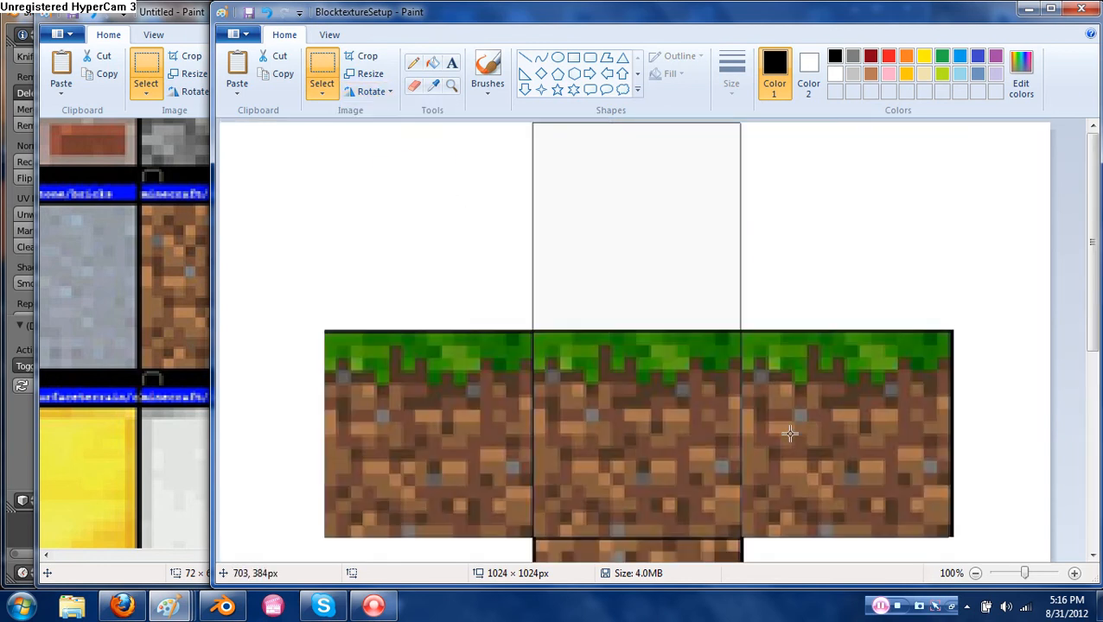
Copy the plain green grass tile, about 72 × 68 px, from the block texture sheet and return to the BlocktextureSetup image.
click(169, 13)
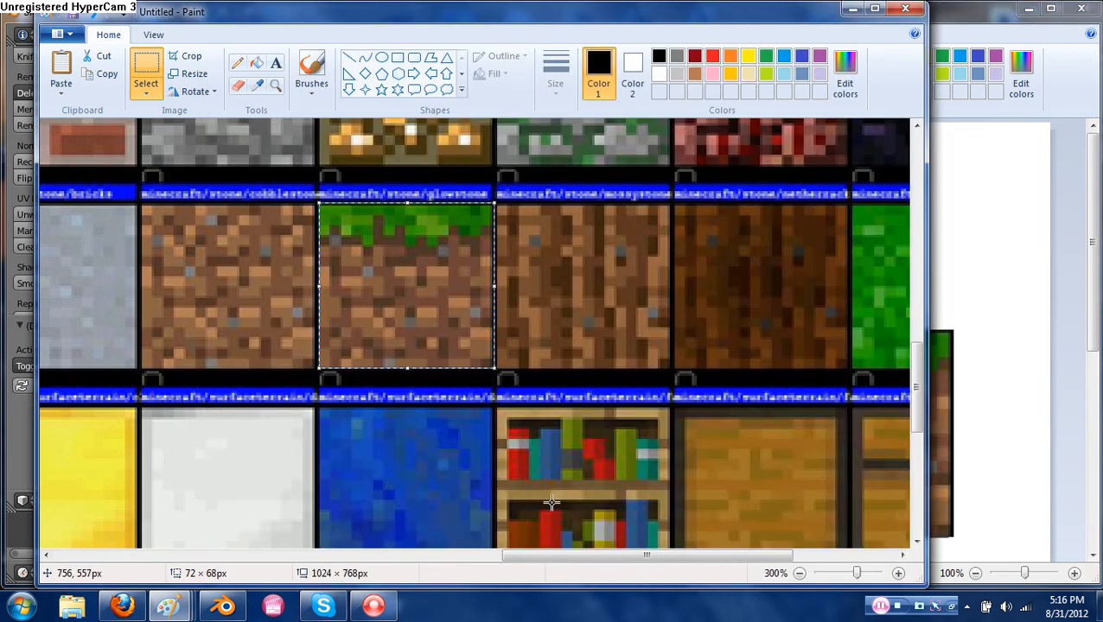
drag(546, 559, 673, 563)
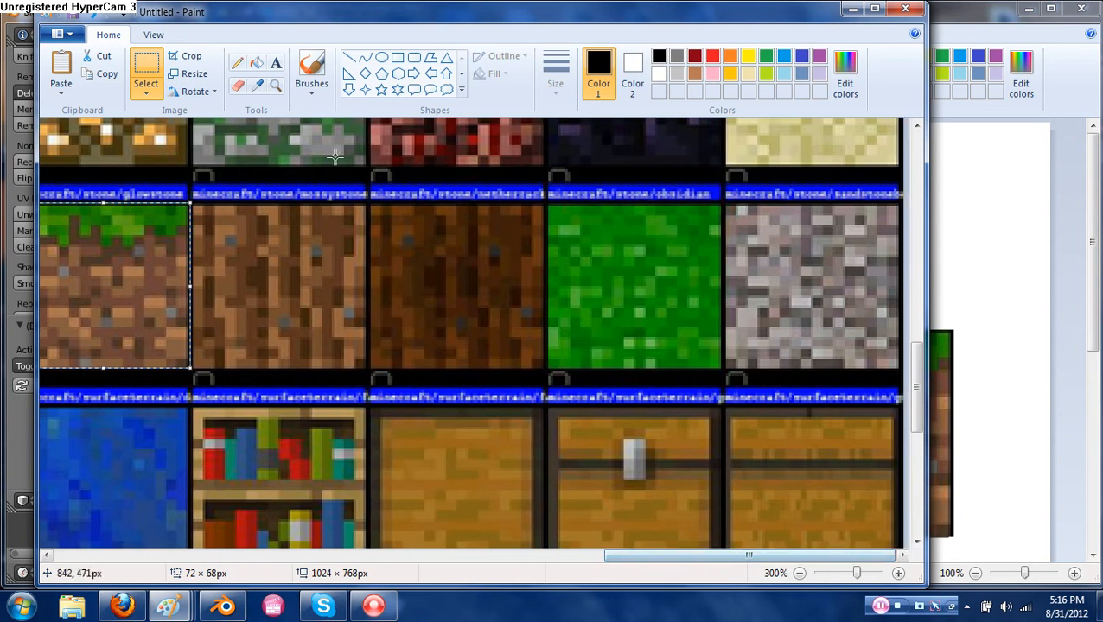
drag(719, 369, 546, 200)
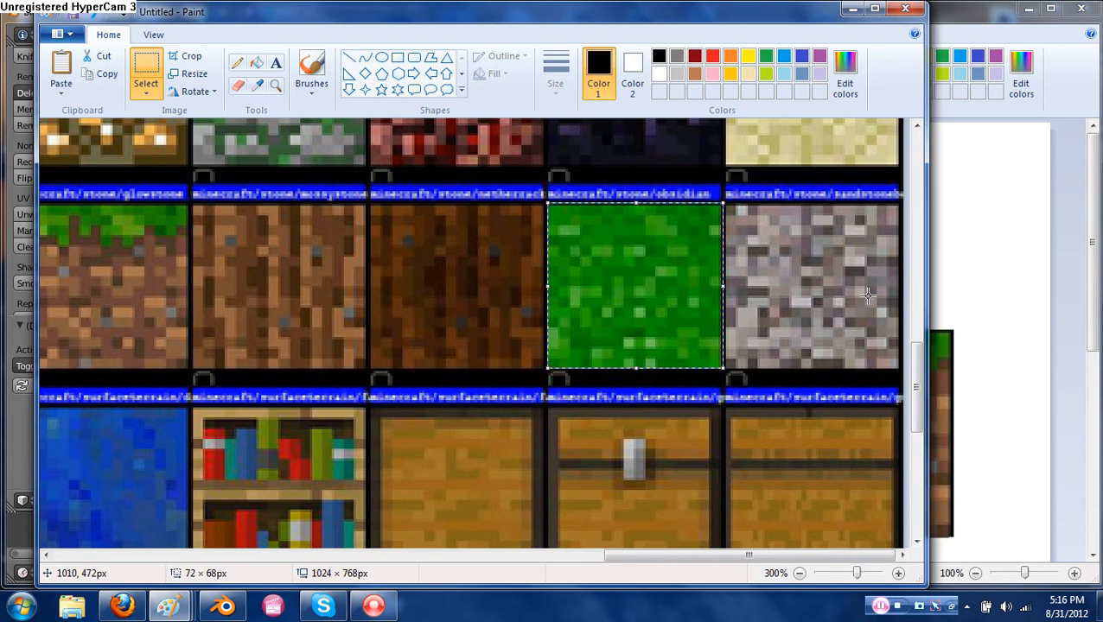
click(967, 20)
key(ctrl+v)
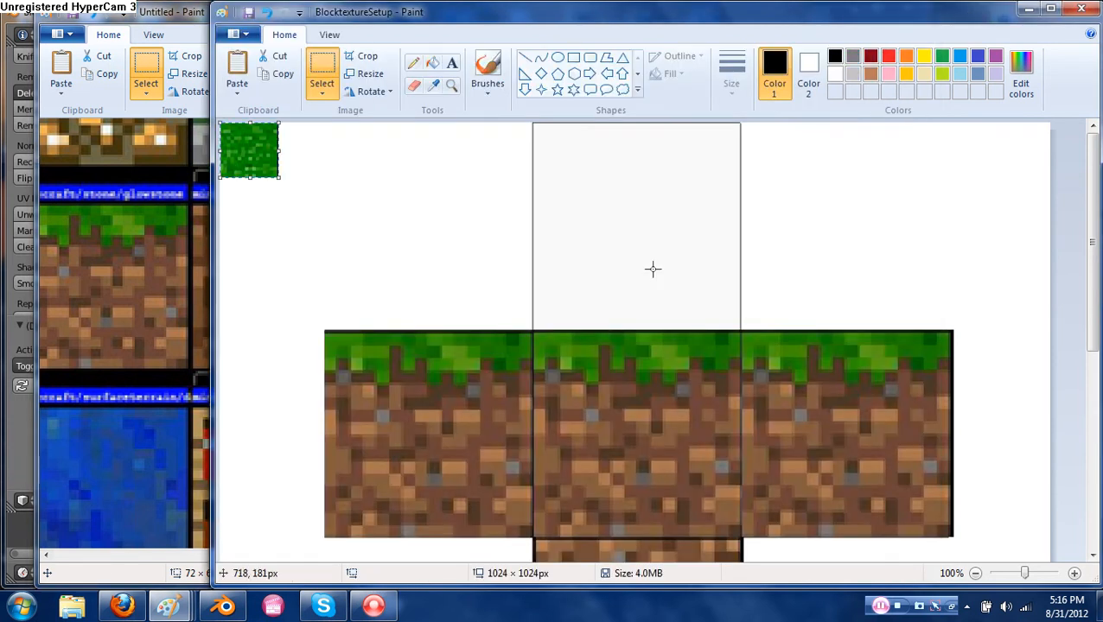
drag(249, 151, 435, 187)
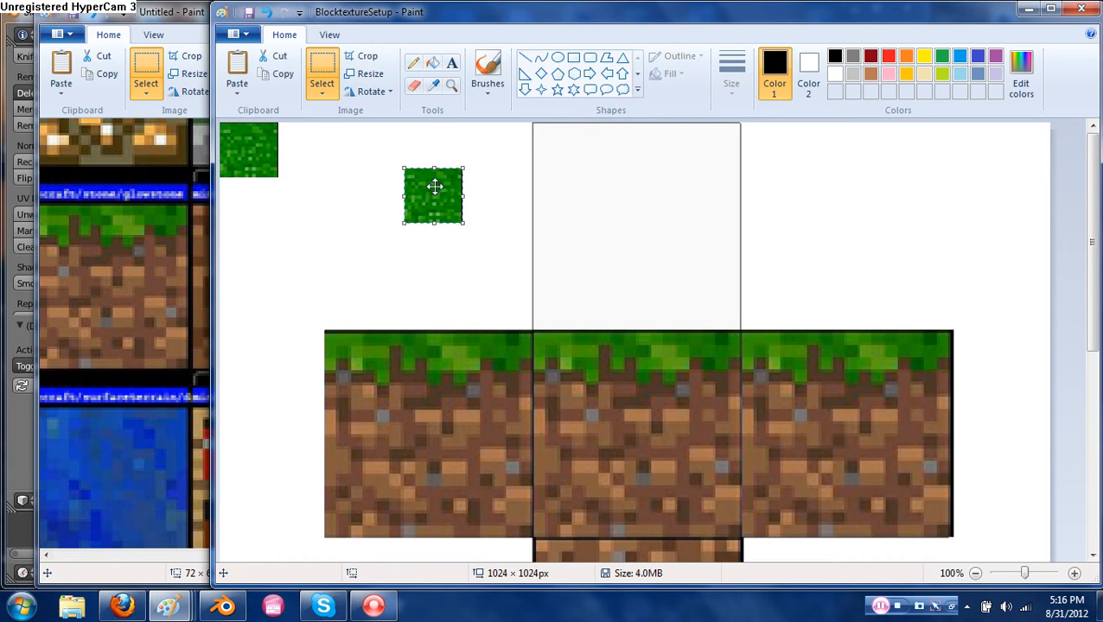
key(ctrl+z)
key(ctrl+z)
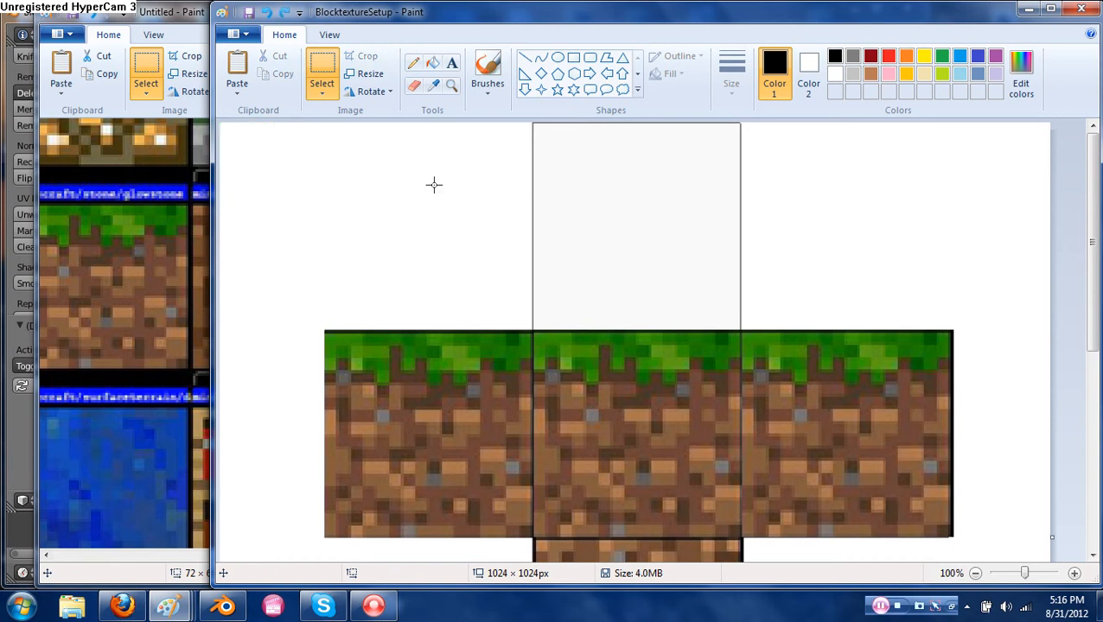
Paste the green grass tile onto the topmost square of the UV cross and enlarge it to about 258 × 256 px.
key(ctrl+v)
drag(249, 143, 561, 144)
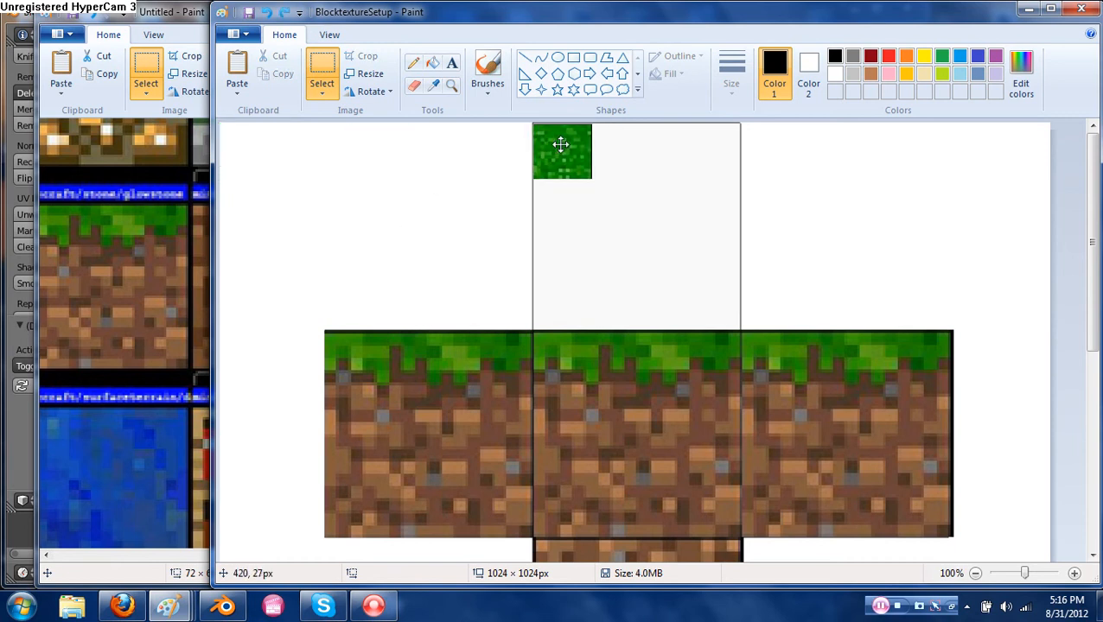
drag(593, 179, 741, 331)
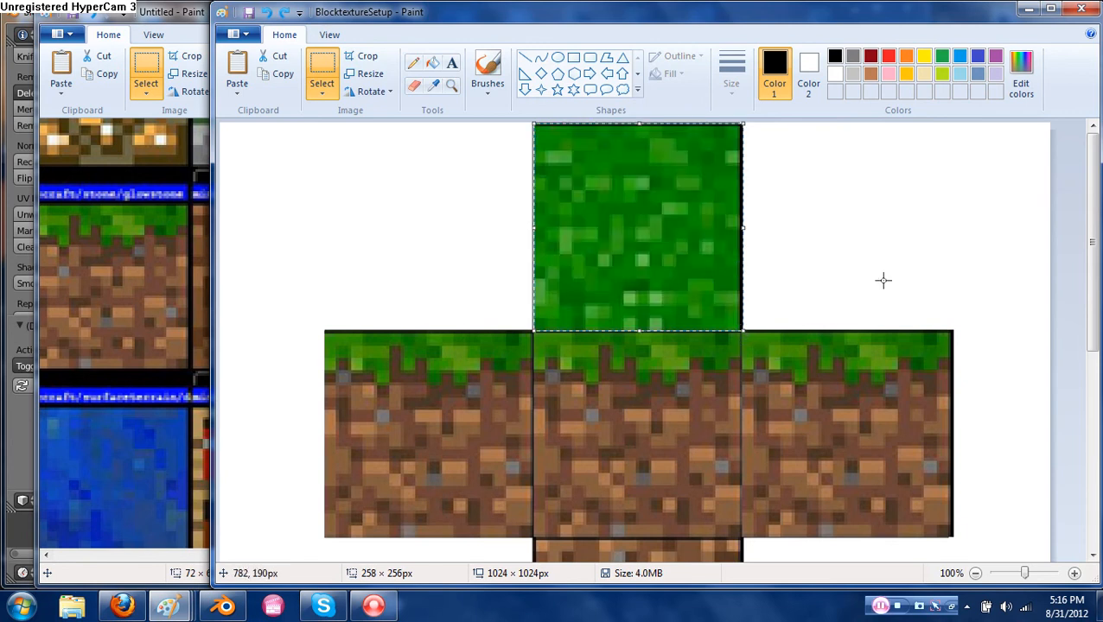
click(938, 263)
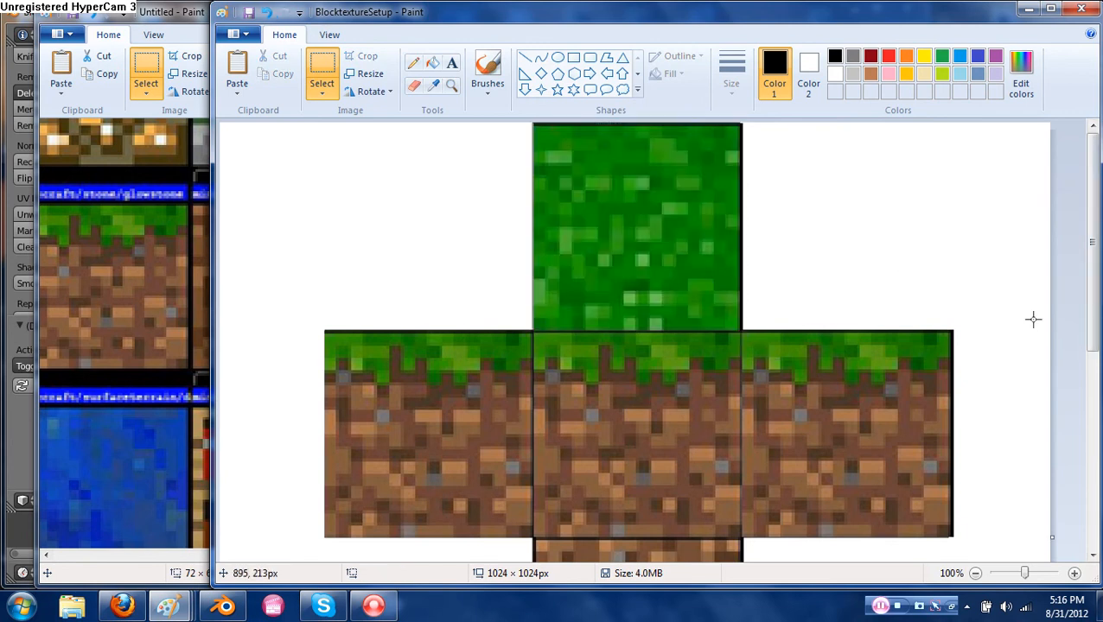
mouse_move(1095, 283)
mouse_down()
mouse_move(1094, 480)
mouse_move(1091, 164)
mouse_up()
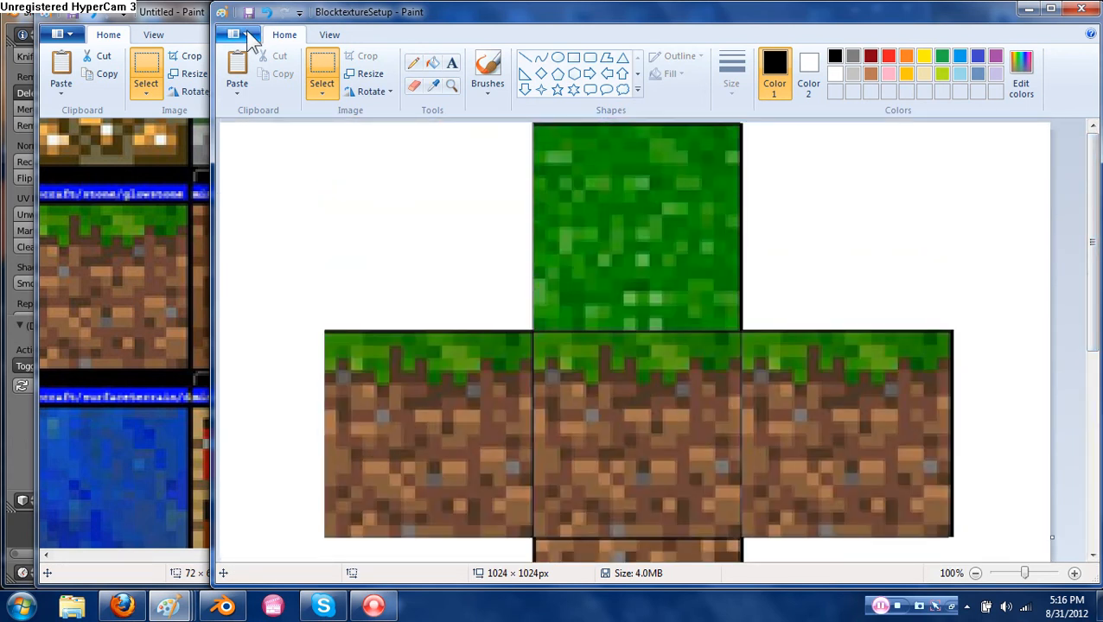
Save the finished texture as a new PNG named GrassDirtBlock in the Blendercraft2 folder, accepting the loss of transparency.
click(248, 36)
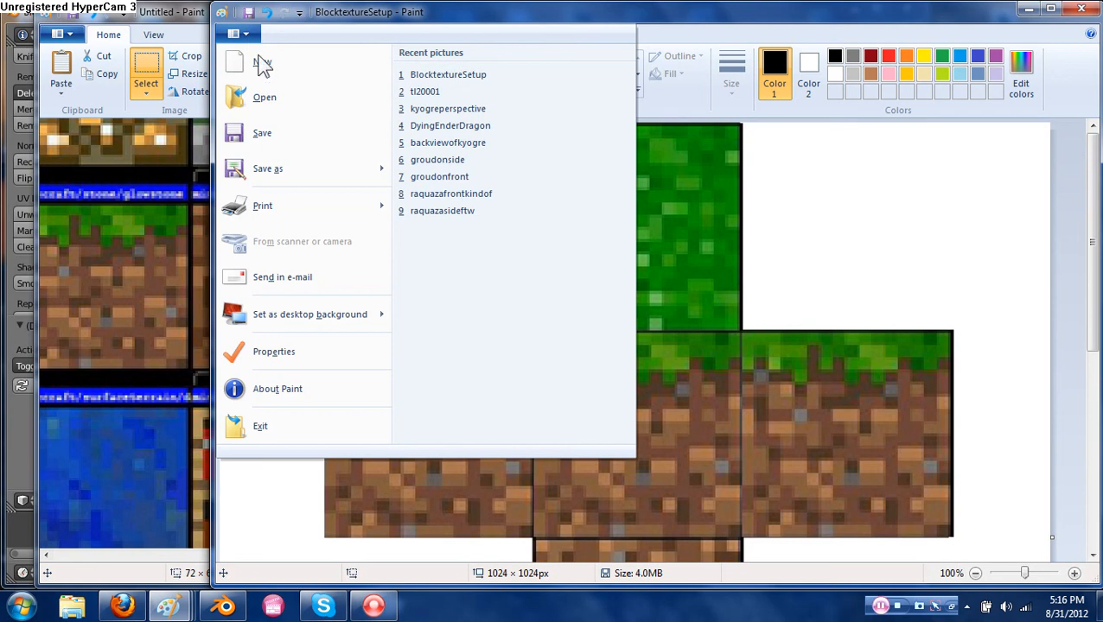
click(276, 168)
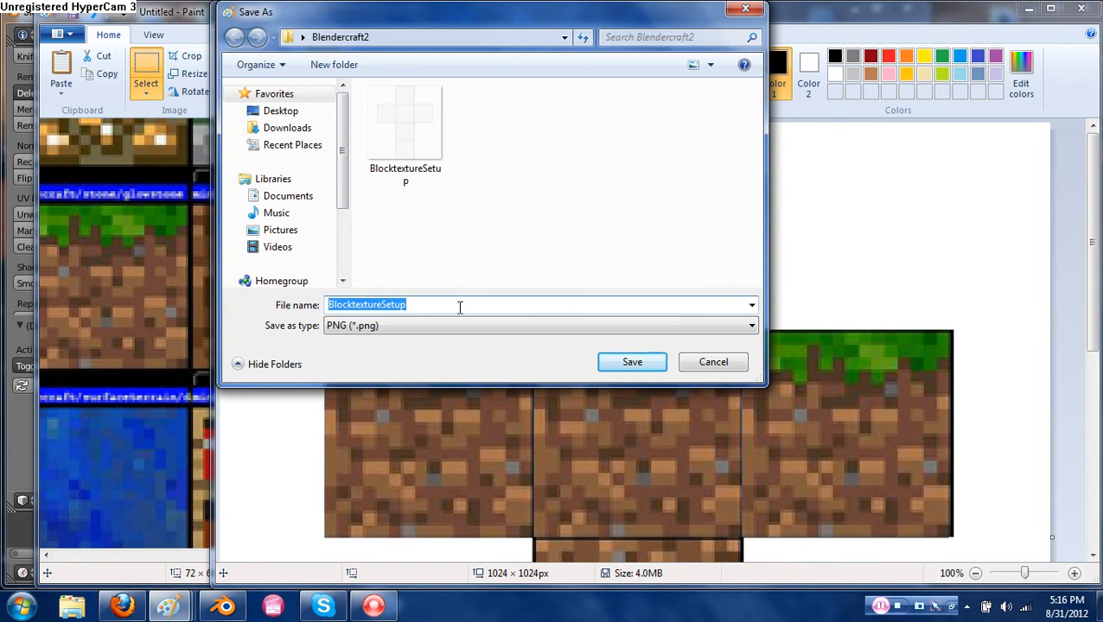
text(DirtBlock)
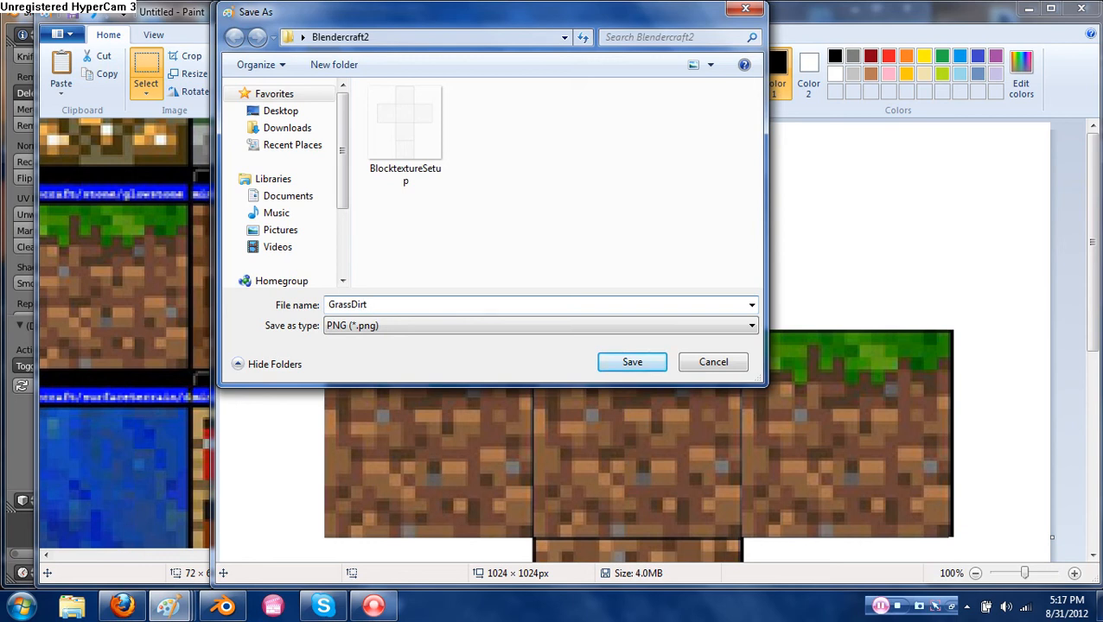
click(639, 366)
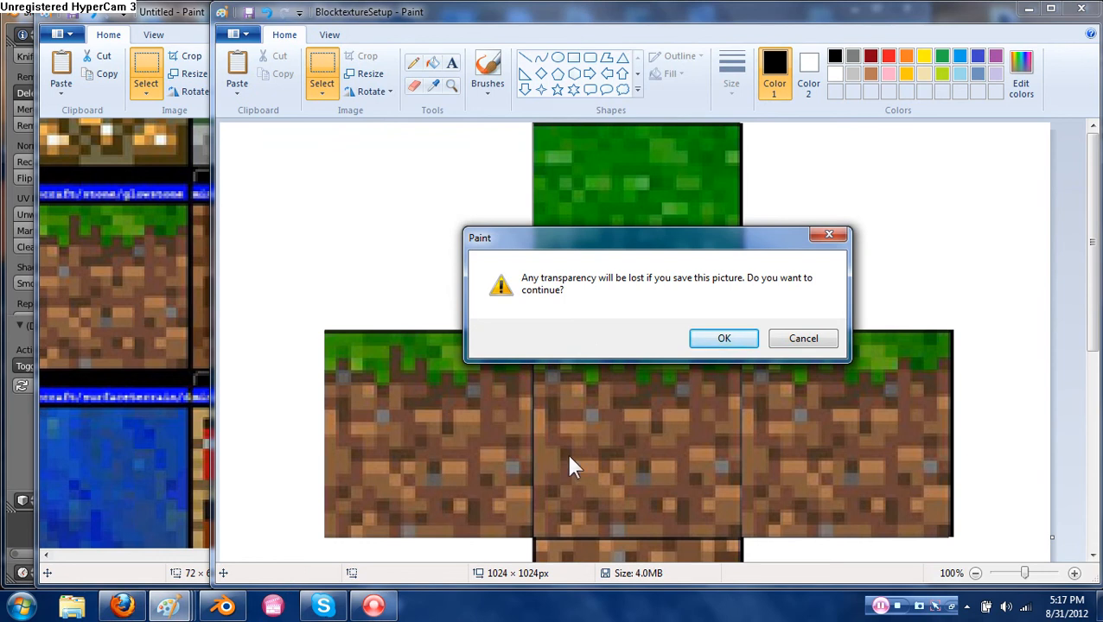
click(724, 339)
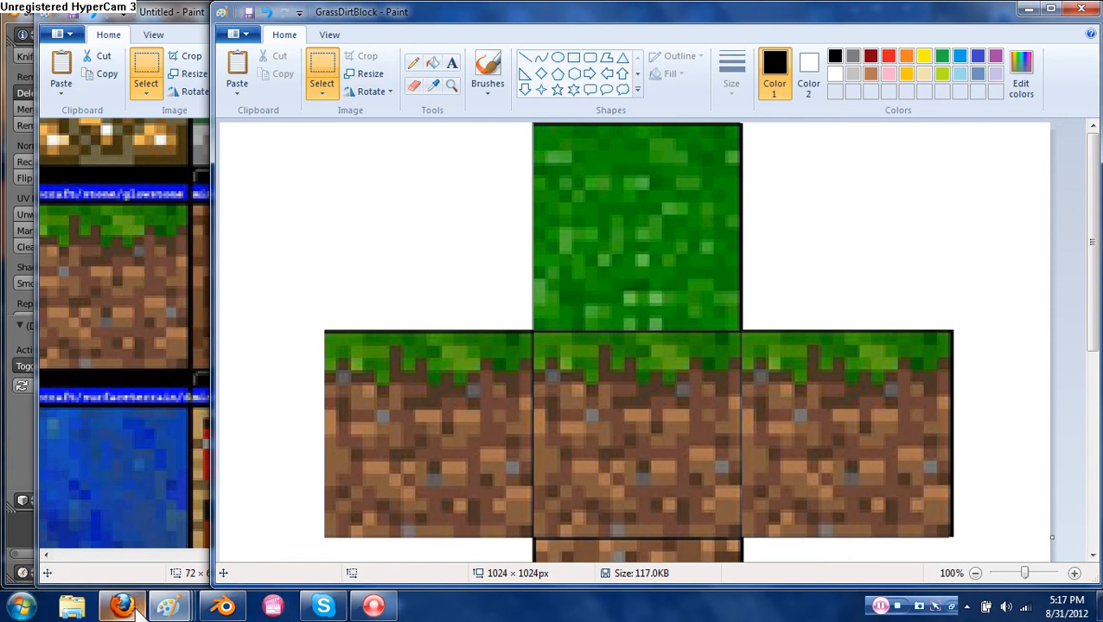
Switch to Blender and open GrassDirtBlock.png as the image behind the cube's UV layout.
click(224, 606)
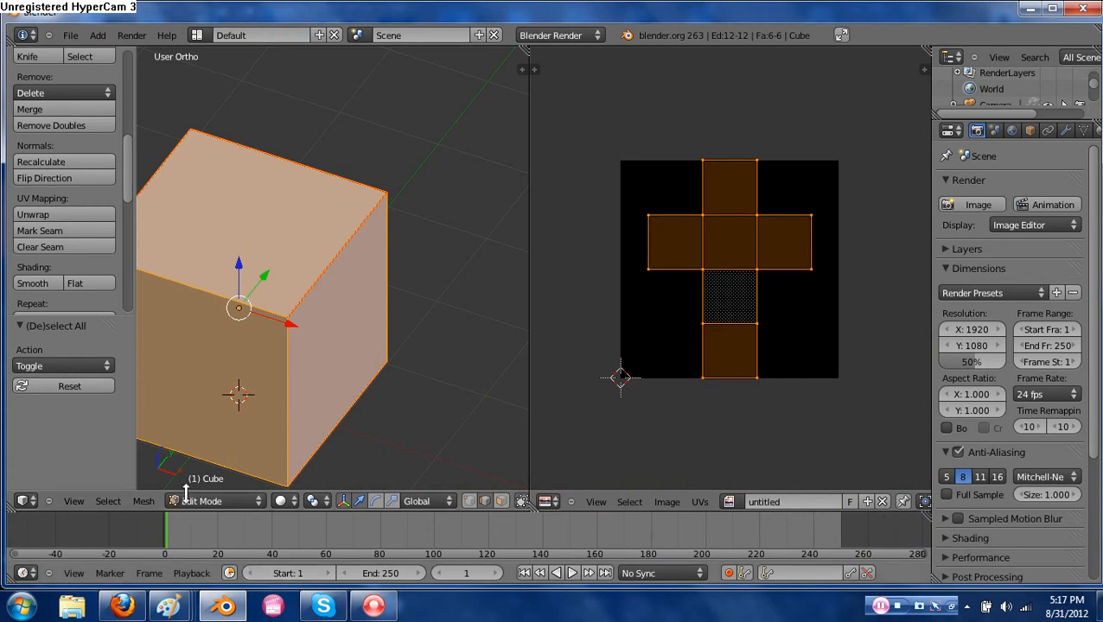
shift+middle_drag(358, 346, 467, 343)
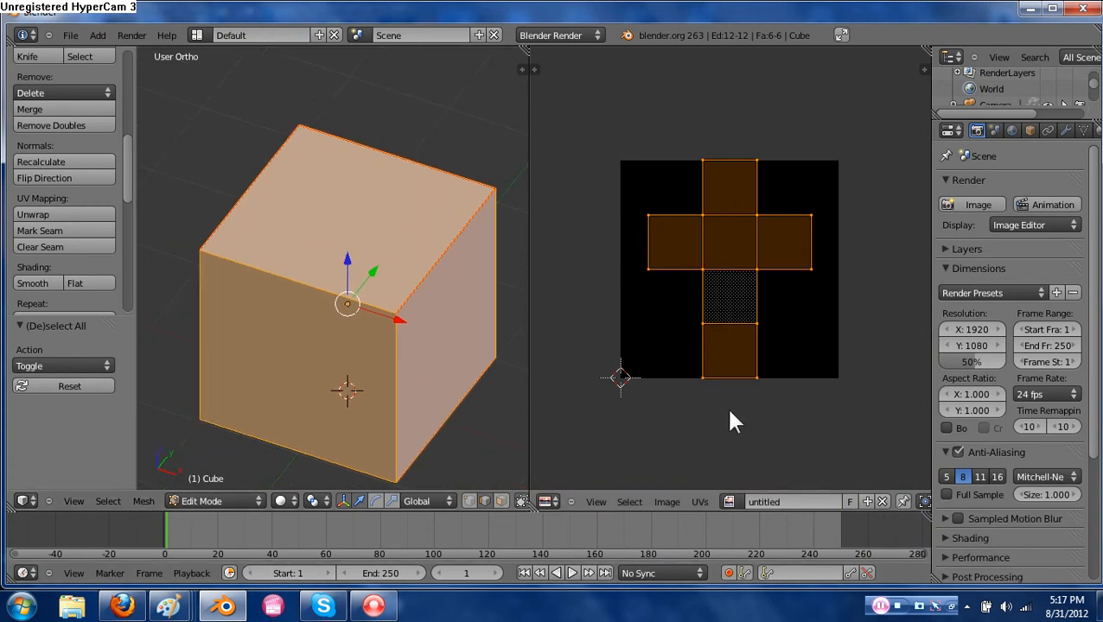
click(667, 502)
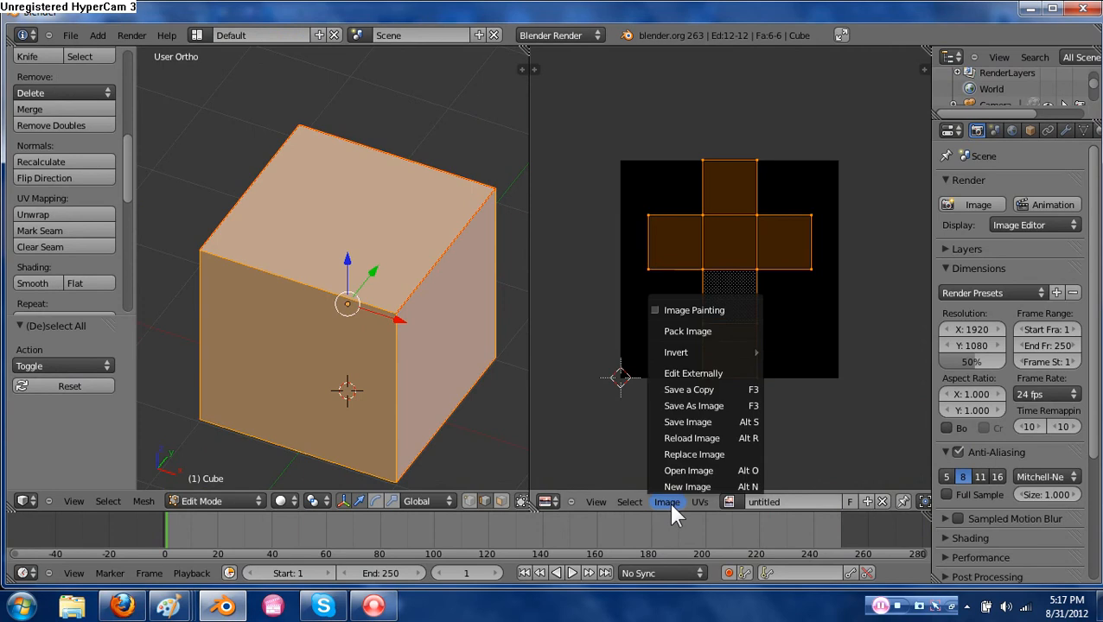
click(684, 473)
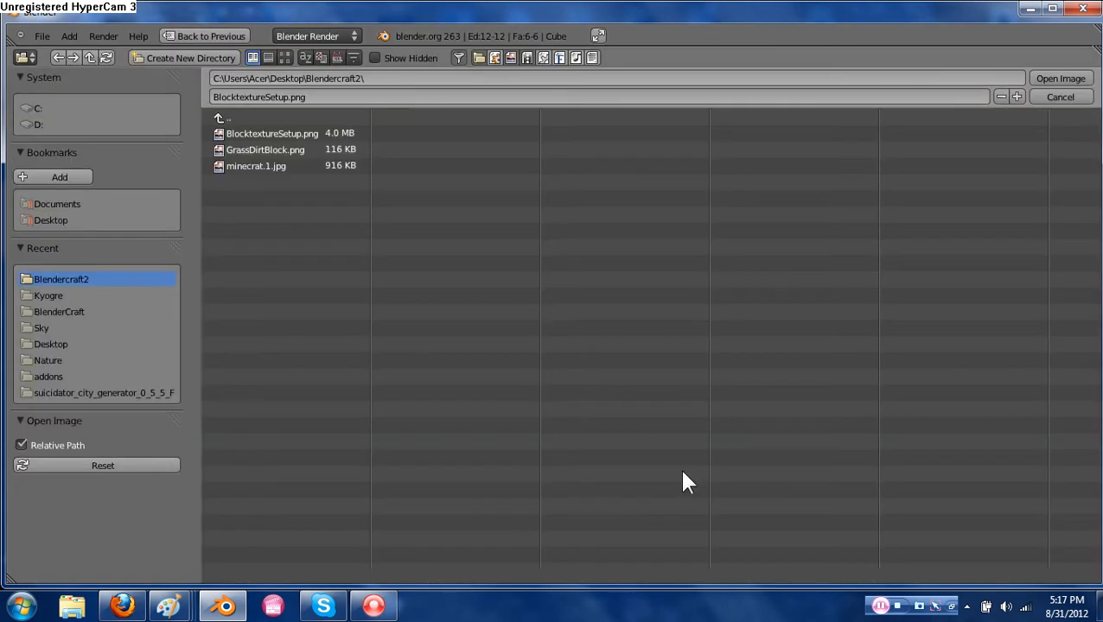
double_click(273, 149)
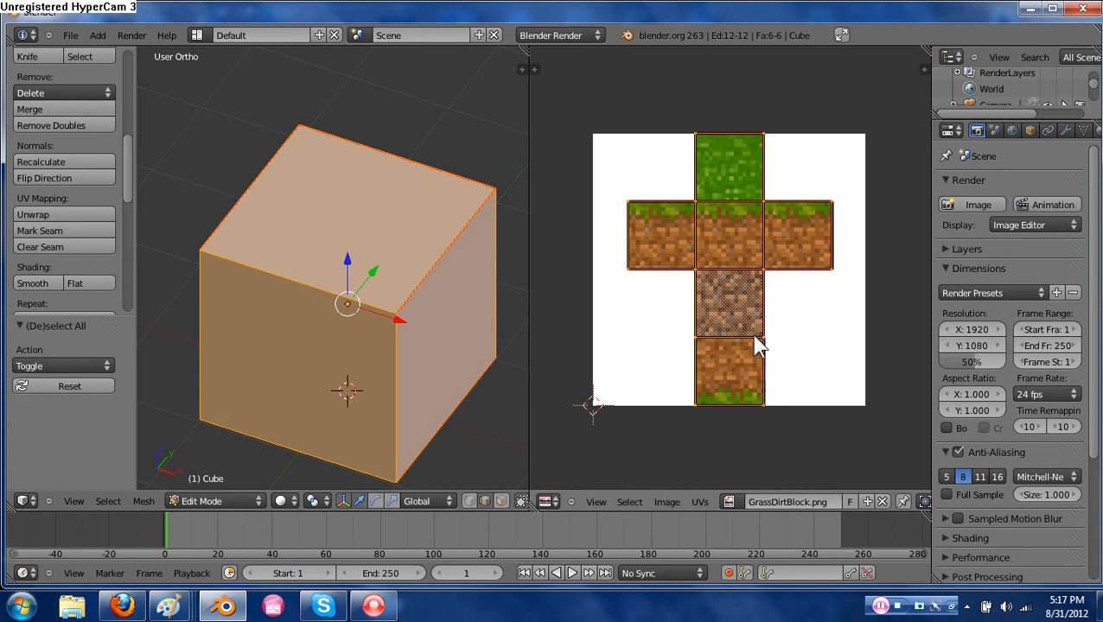
Set the 3D view's viewport shading to Texture and deselect all of the cube's geometry.
middle_drag(429, 333, 401, 289)
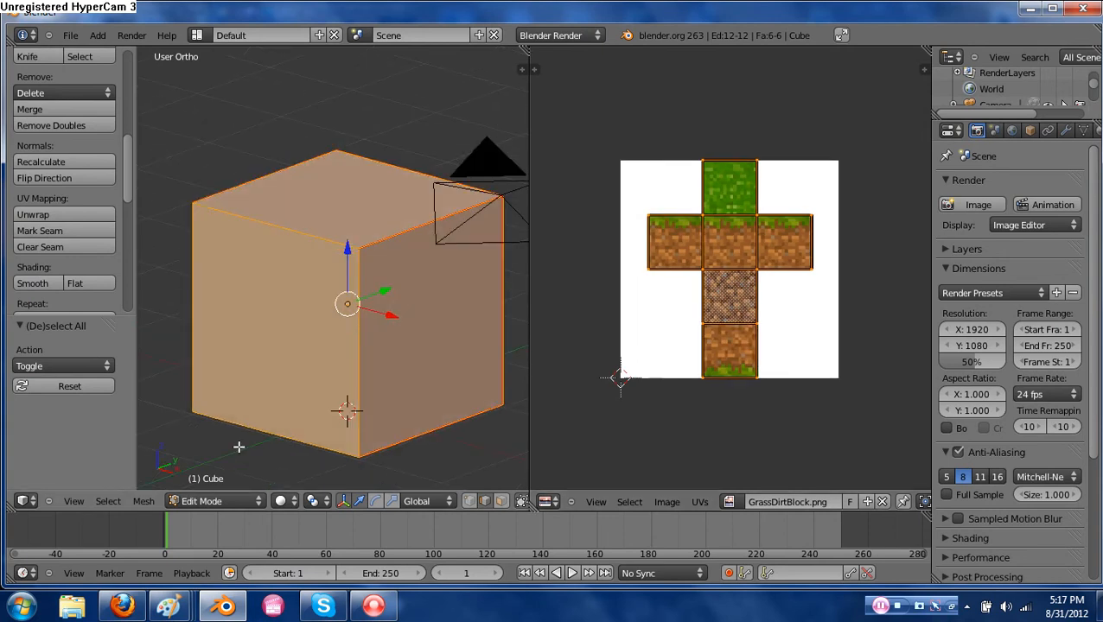
click(292, 503)
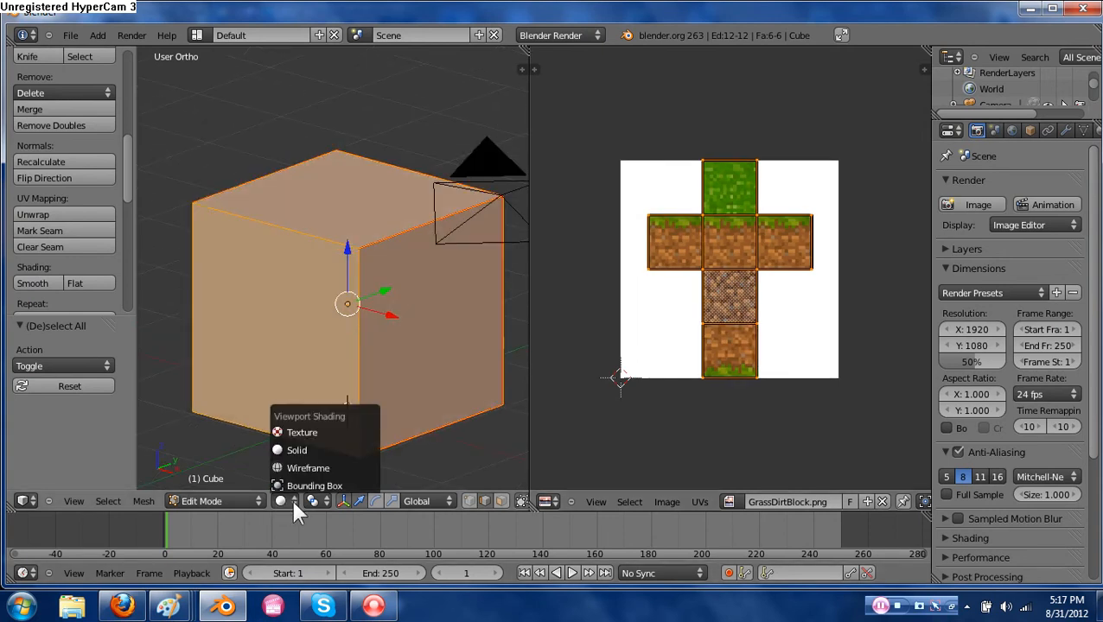
click(294, 502)
click(282, 499)
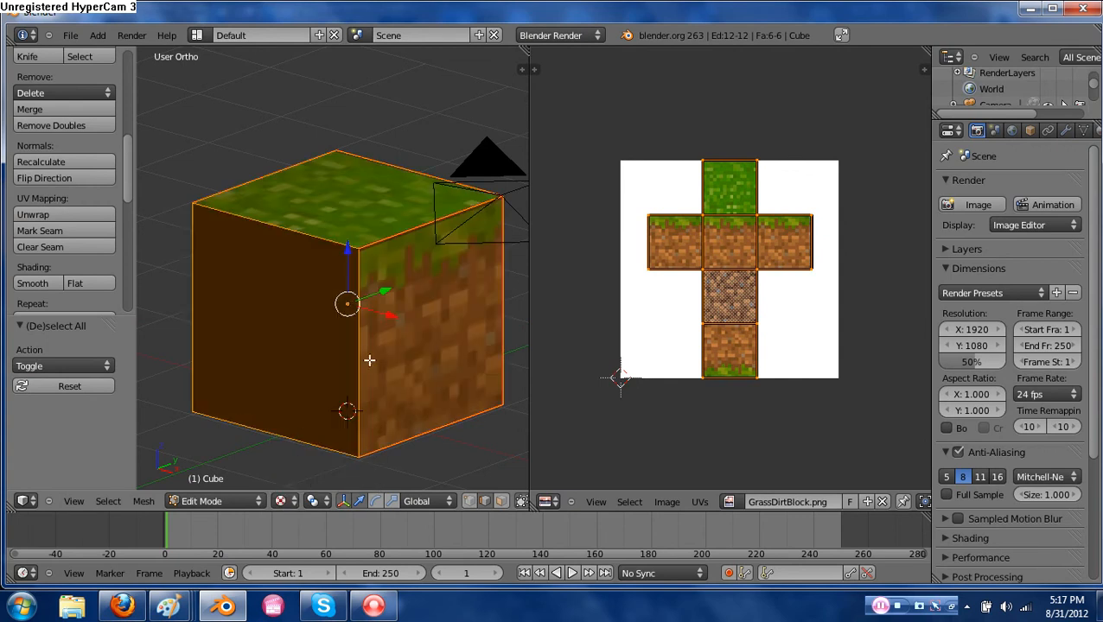
key(a)
middle_drag(379, 351, 418, 357)
scroll(417, 357, down, 4)
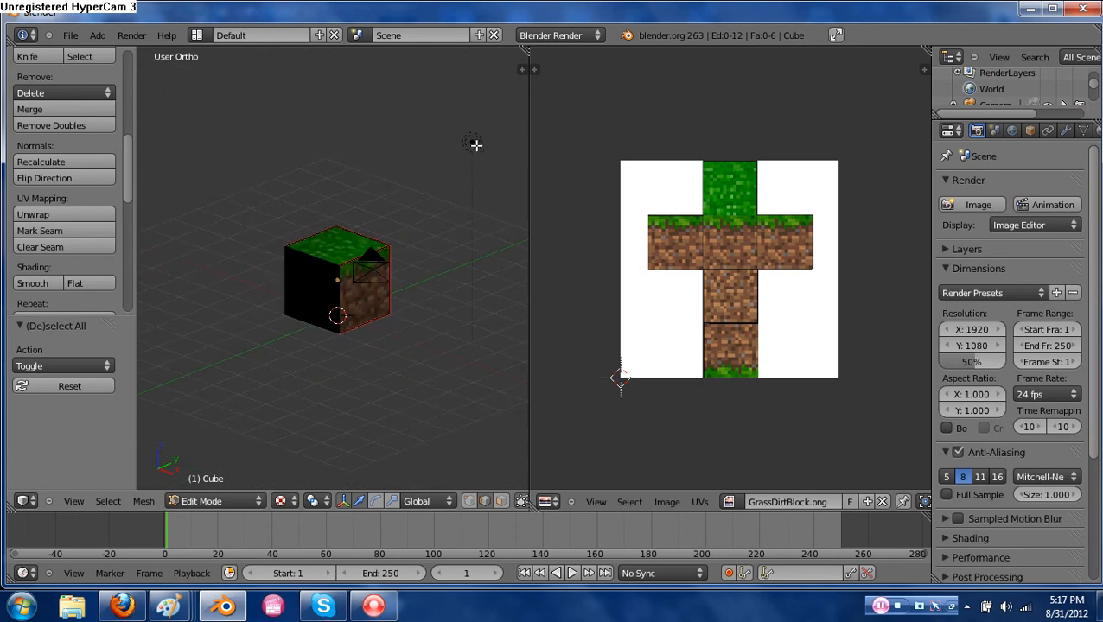
Return to Object Mode, duplicate the lamp and move the copy about -8.27 along the Y axis.
key(Tab)
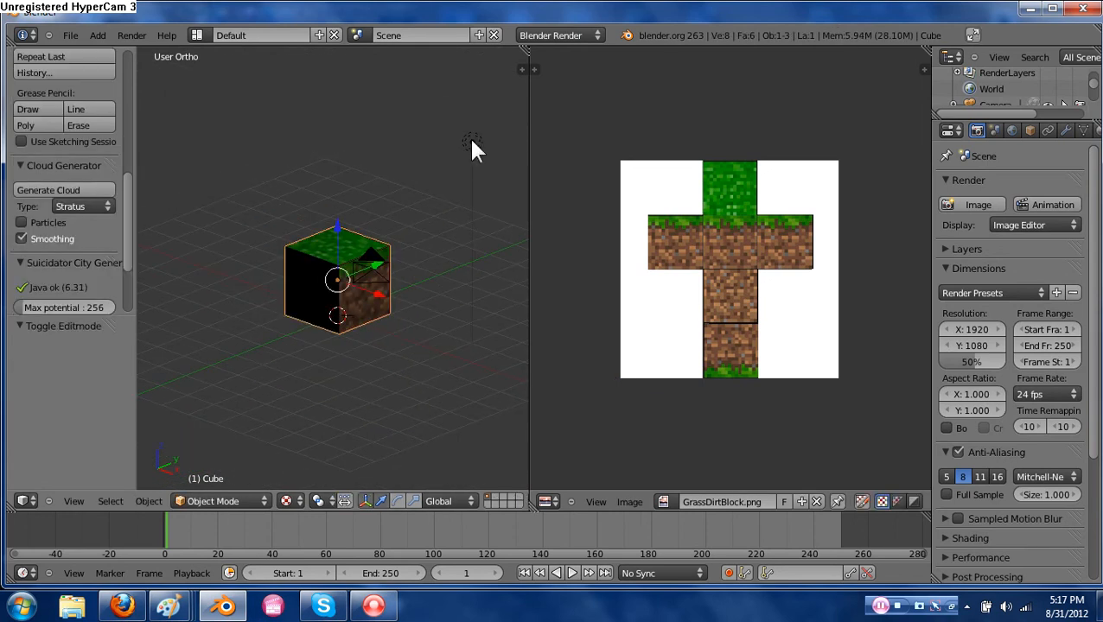
right_click(472, 141)
key(shift+d)
click(472, 141)
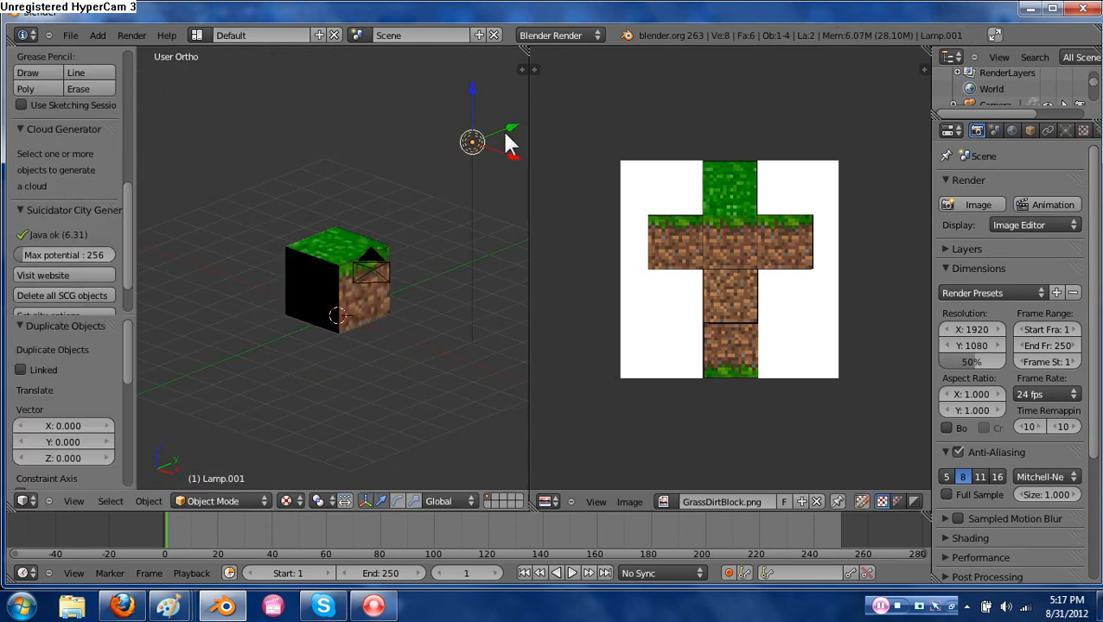
key(g)
key(y)
click(316, 256)
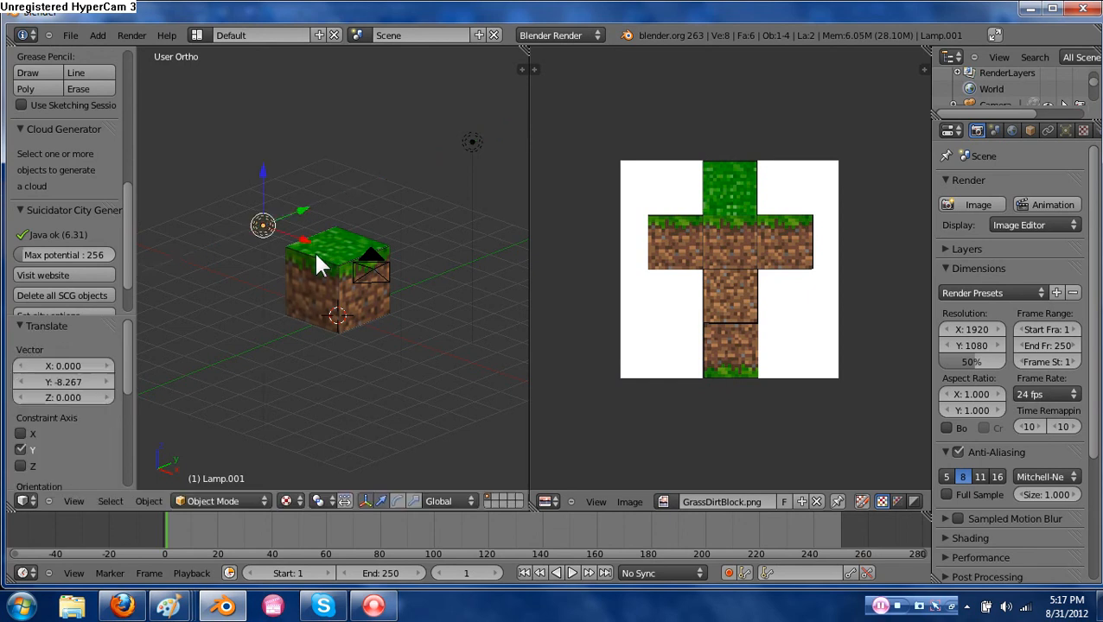
Duplicate the second lamp and shift the copy along X by about -10.09 and another -2.52, past the cube's opposite side.
middle_drag(283, 337, 295, 360)
key(shift+d)
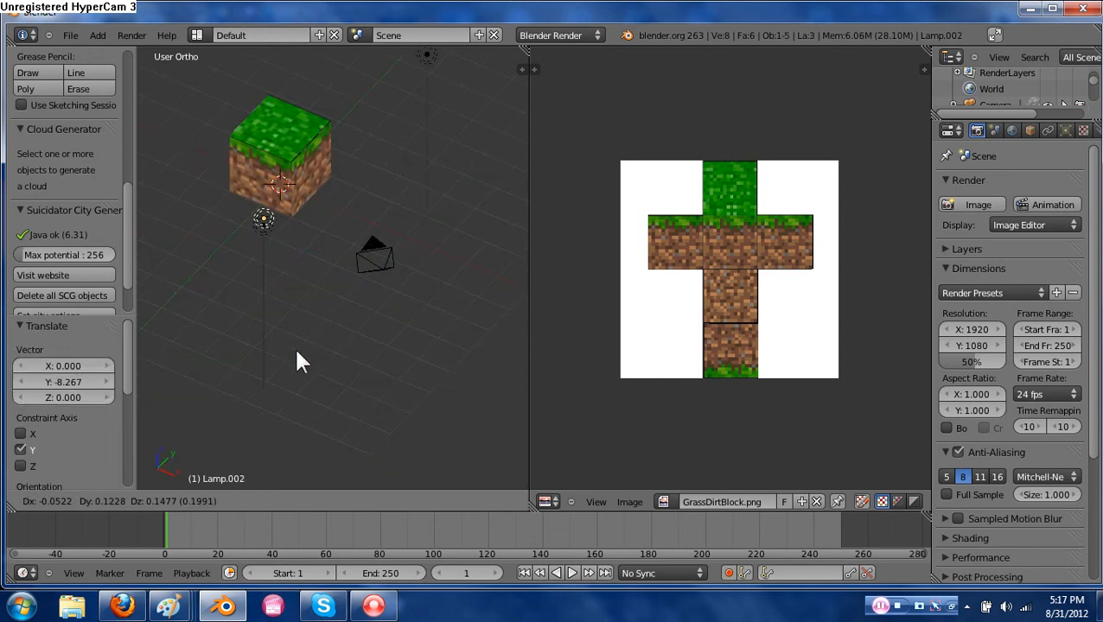
click(421, 344)
middle_drag(444, 242, 414, 315)
key(g)
key(x)
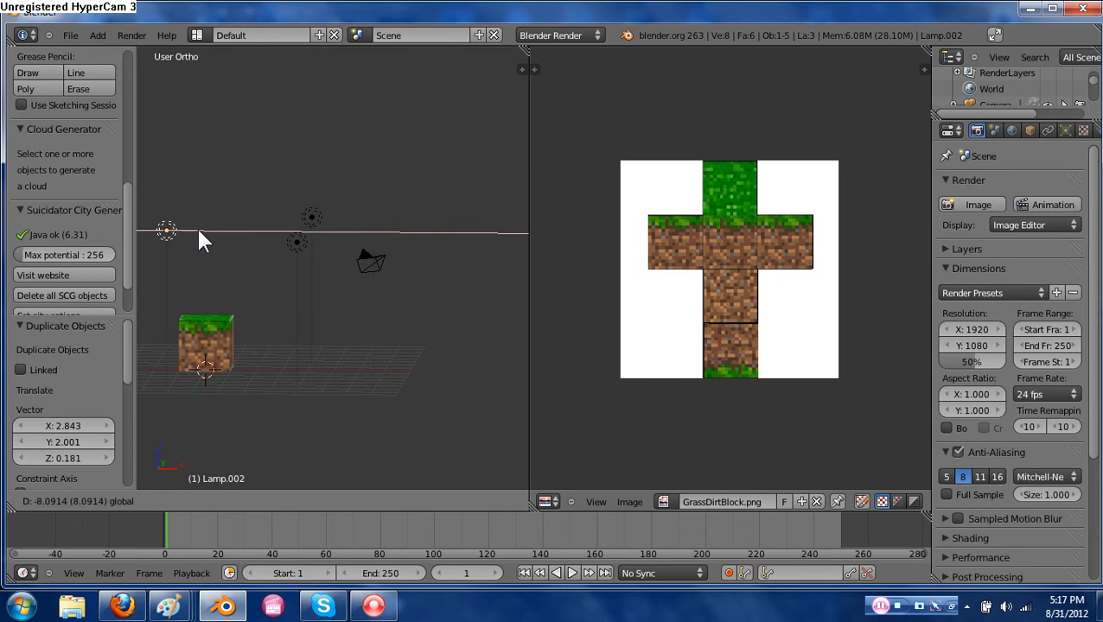
click(202, 239)
middle_drag(236, 296, 272, 229)
key(g)
key(x)
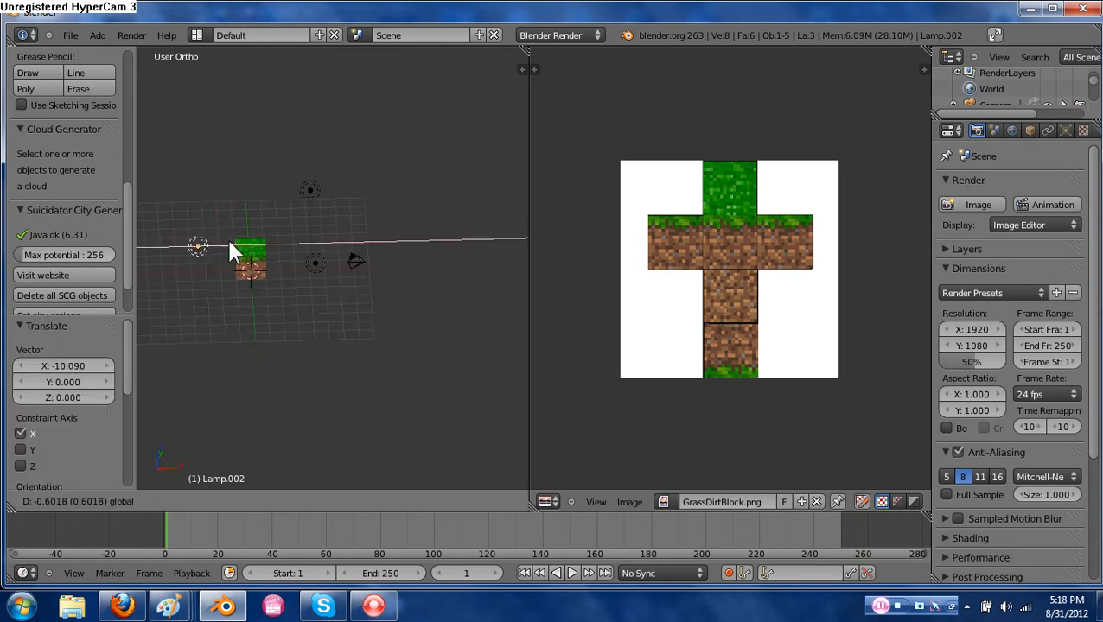
click(240, 244)
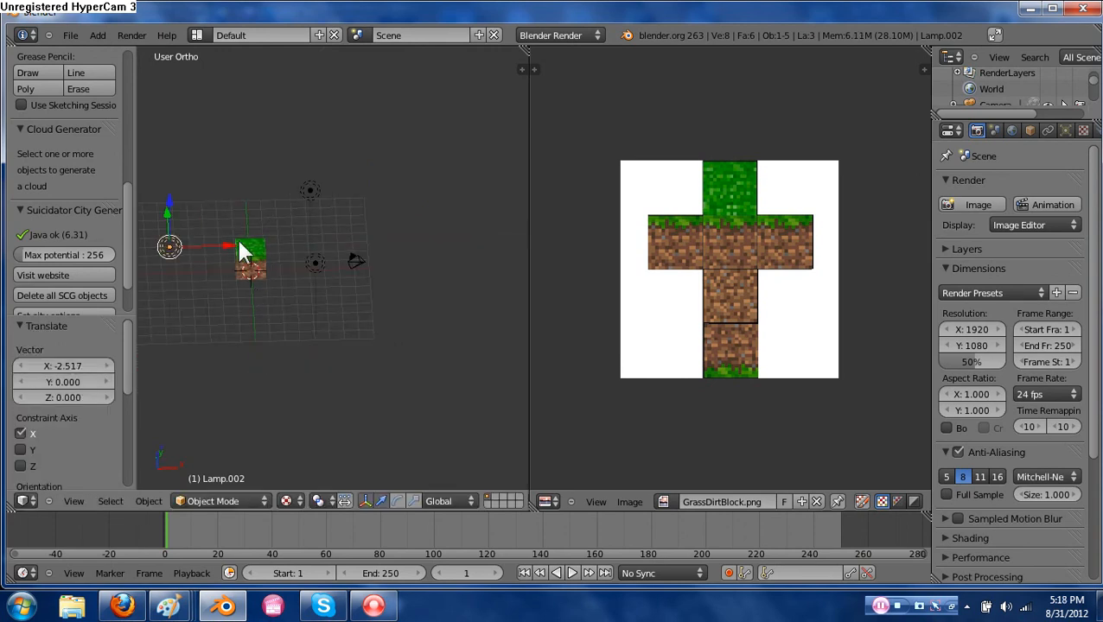
Duplicate the third lamp and lower the copy about 9.25 along the Z axis, below the cube.
key(shift+d)
click(239, 251)
drag(170, 212, 167, 325)
Duplicate the lowered lamp and move the copy about 9.09 along the X axis beneath the cube.
middle_drag(372, 431, 313, 406)
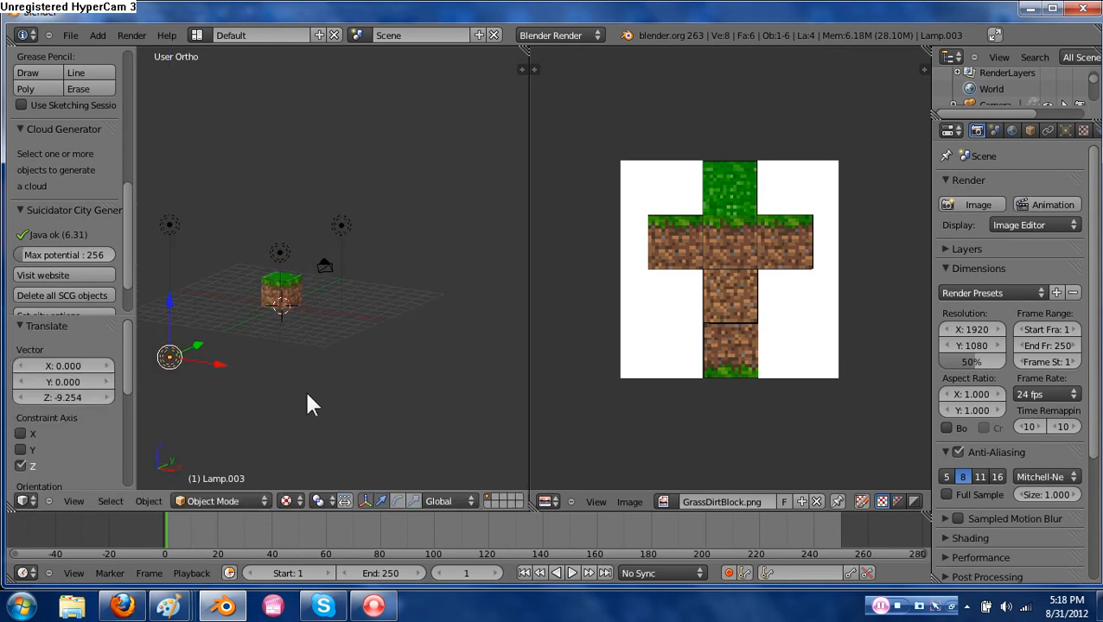
key(shift+d)
click(248, 366)
drag(222, 365, 346, 392)
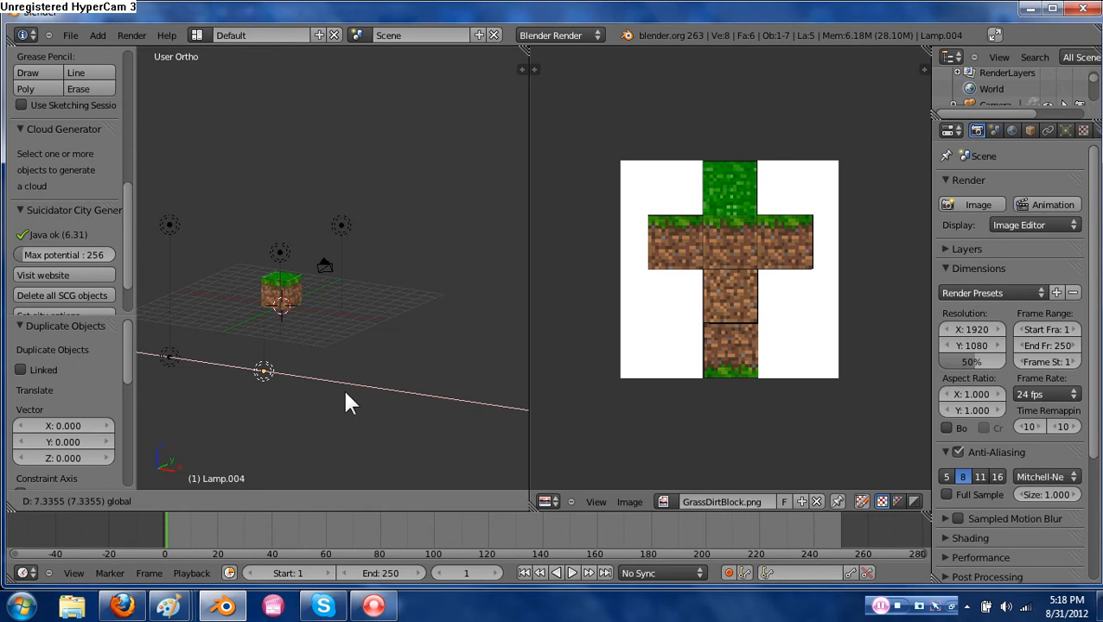
click(340, 401)
Duplicate the selected lamp beneath the cube and move the copy about 11.33 along the Y axis.
middle_drag(340, 401, 248, 448)
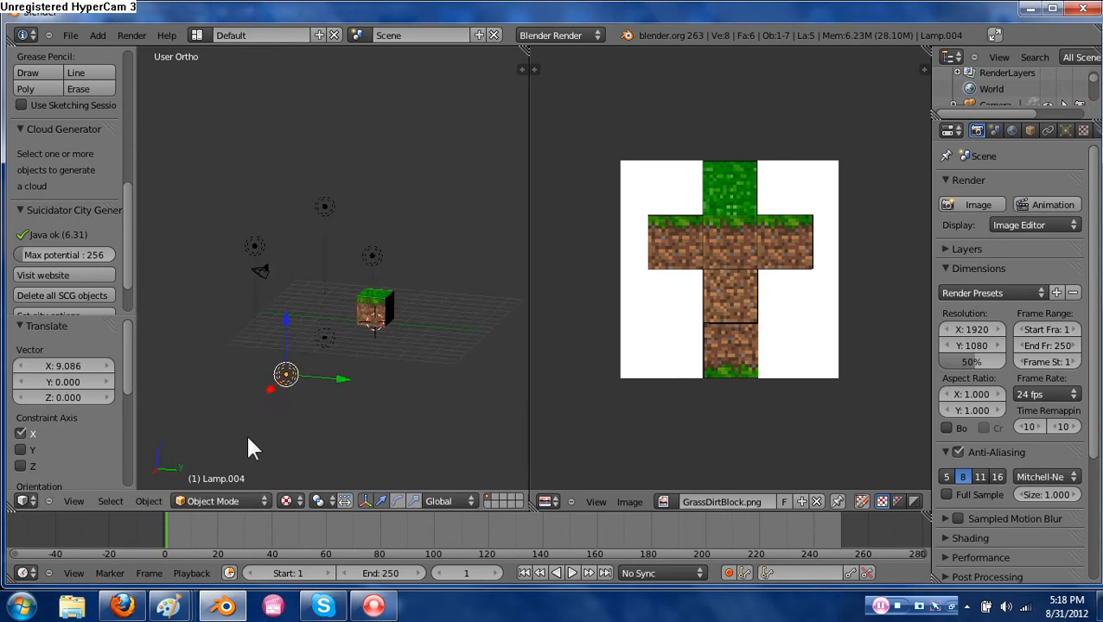
key(shift+d)
click(267, 395)
drag(347, 378, 508, 391)
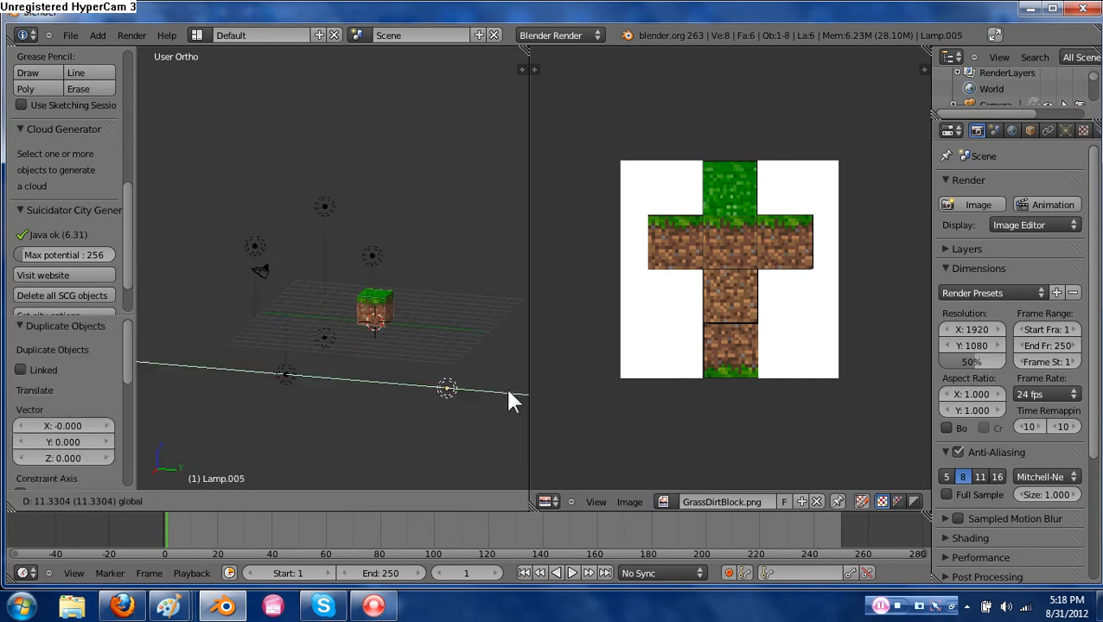
click(508, 400)
Select the textured cube in the middle of the surrounding lamps.
middle_drag(320, 406, 415, 405)
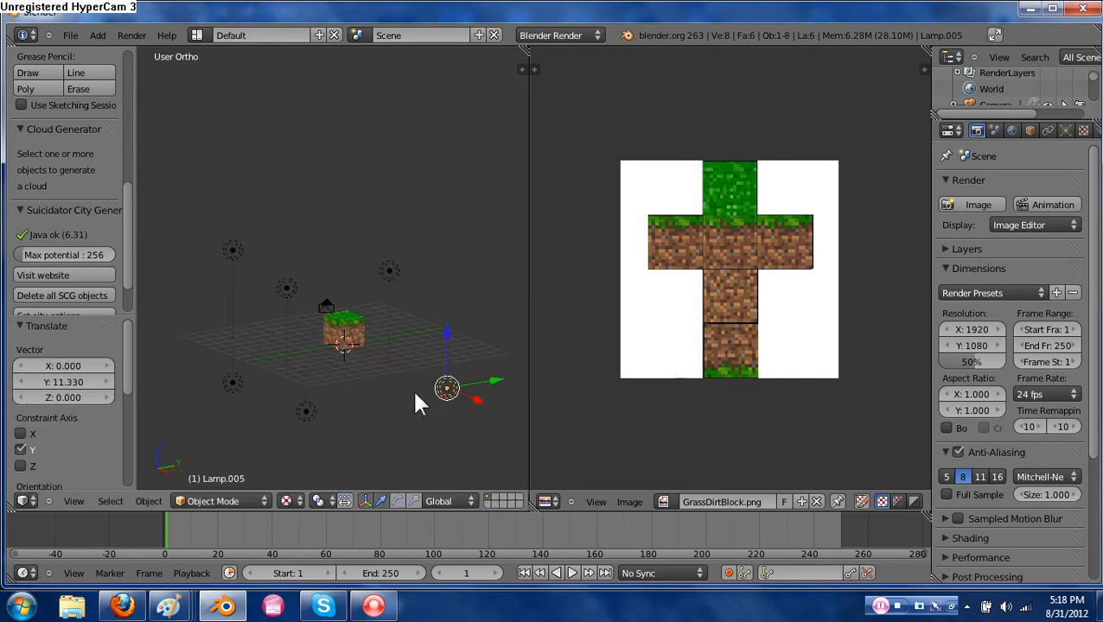
middle_drag(291, 392, 309, 365)
scroll(308, 365, up, 3)
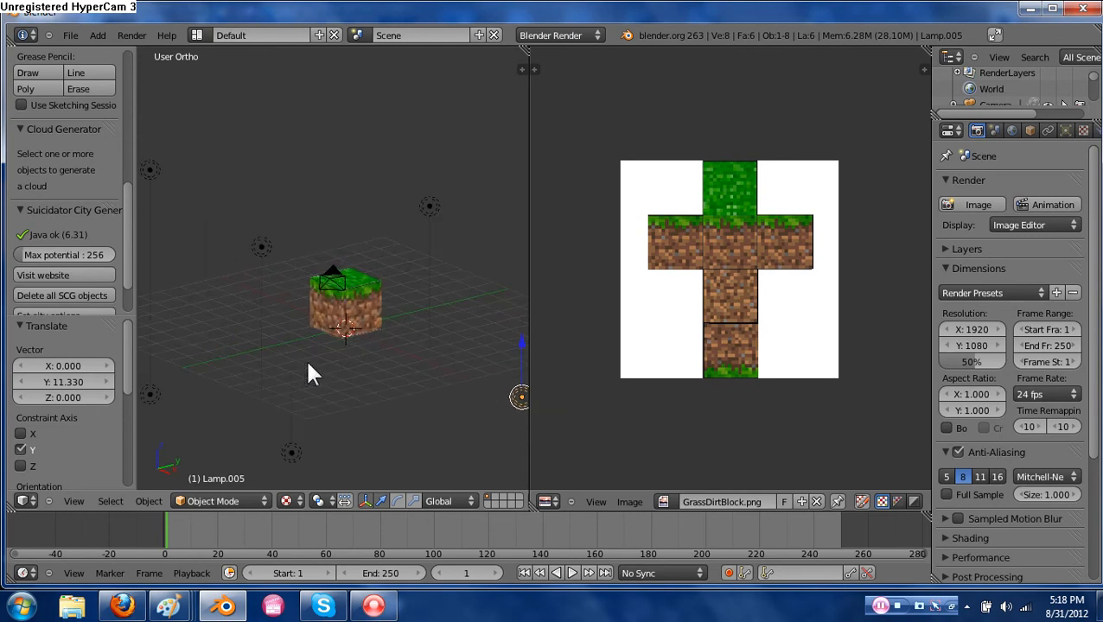
mouse_move(308, 364)
middle_down()
mouse_move(349, 364)
mouse_move(317, 364)
mouse_move(328, 368)
middle_up()
scroll(320, 374, up, 2)
right_click(352, 305)
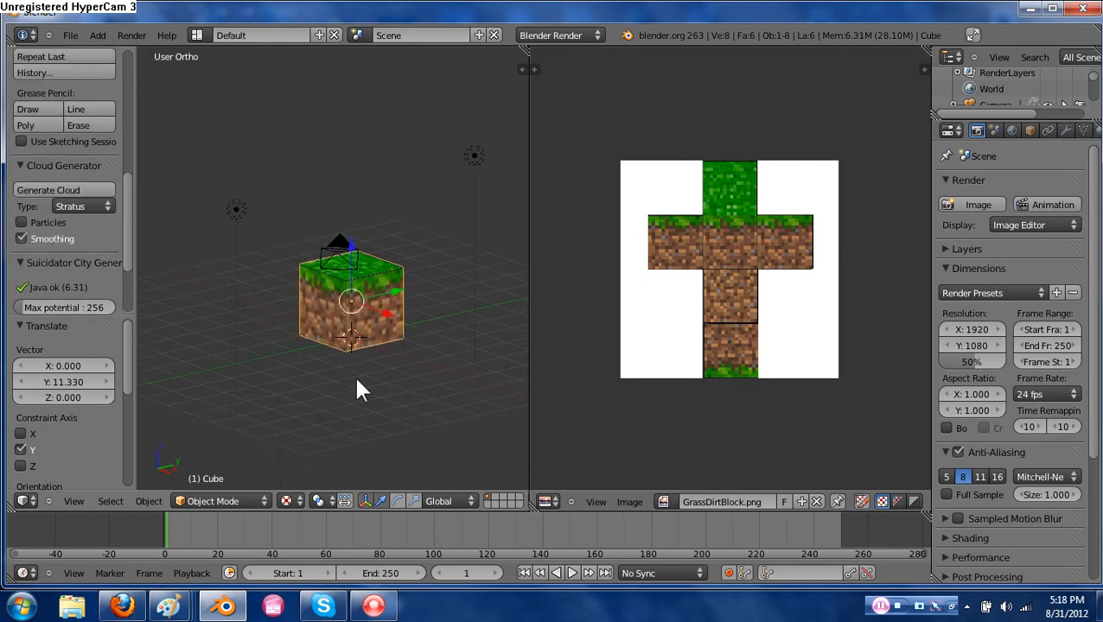
Examine the cube's grass and dirt faces from several sides and close up.
mouse_move(429, 397)
middle_down()
mouse_move(389, 379)
mouse_move(348, 421)
mouse_move(435, 401)
middle_up()
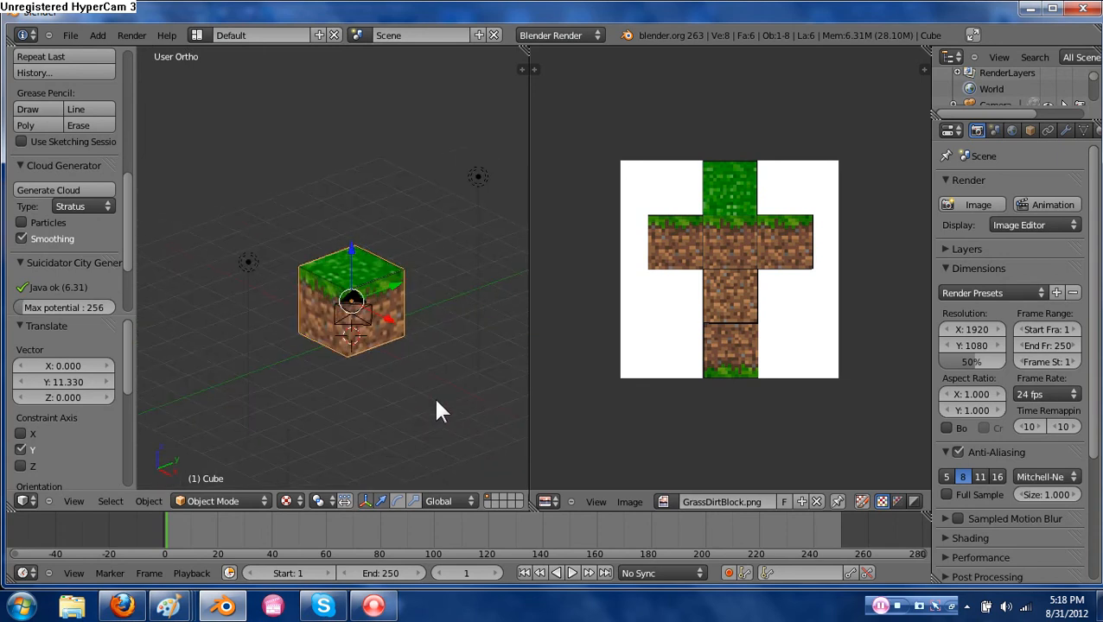
scroll(386, 400, up, 5)
middle_drag(336, 383, 362, 426)
scroll(320, 384, up, 3)
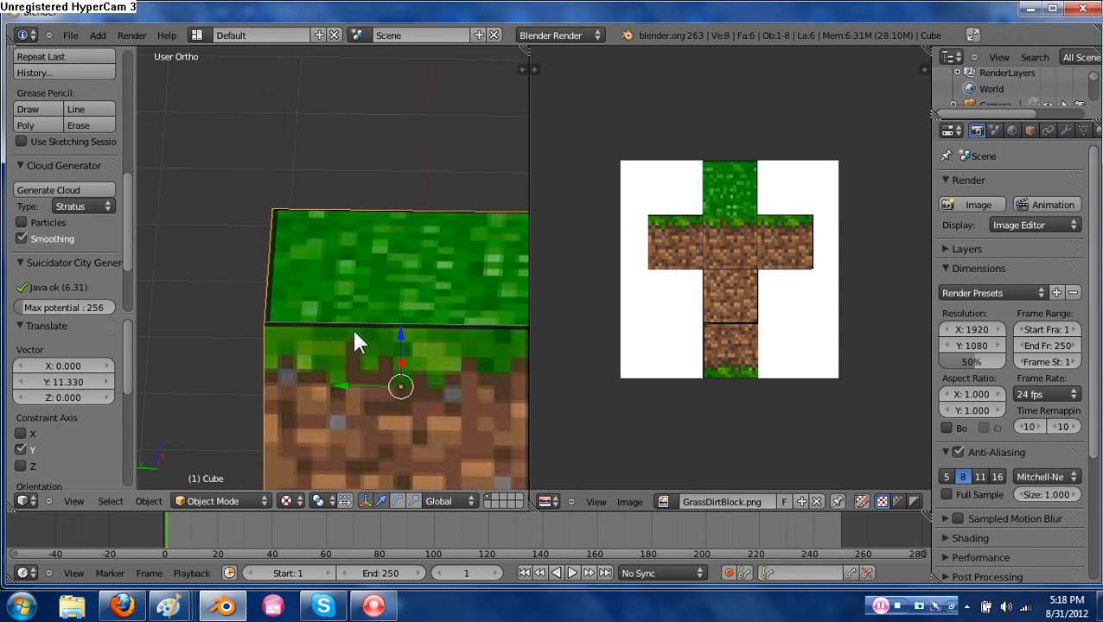
scroll(423, 362, down, 3)
scroll(419, 381, down, 2)
middle_drag(418, 381, 297, 384)
scroll(297, 383, up, 4)
scroll(354, 384, down, 3)
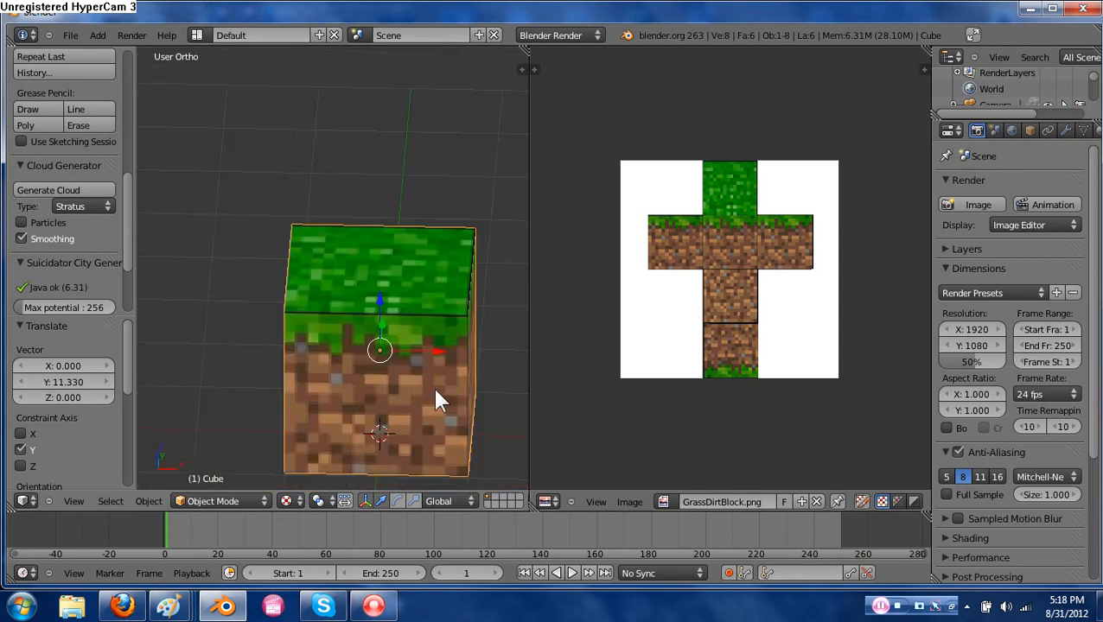
middle_drag(437, 400, 399, 394)
scroll(413, 332, down, 2)
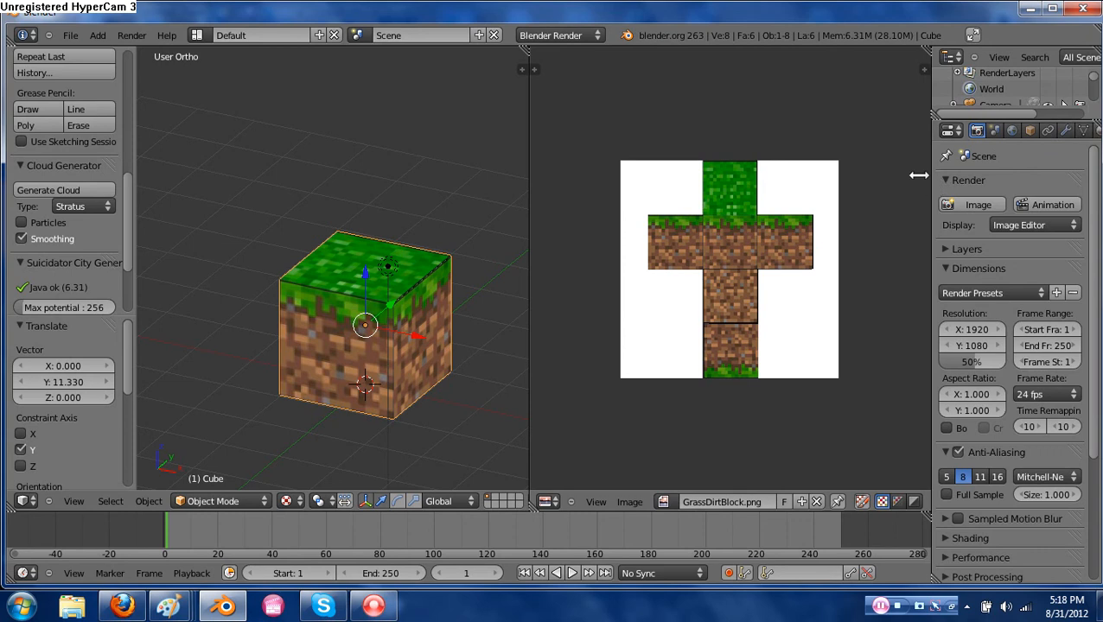
Widen the properties editor and show the cube's material settings.
drag(931, 173, 974, 176)
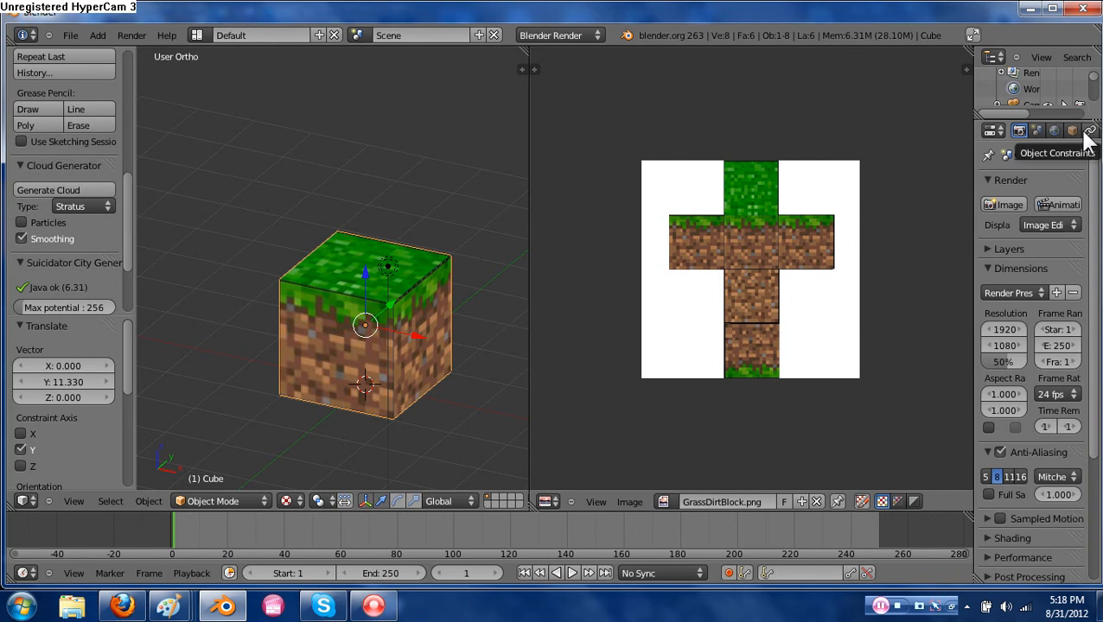
scroll(1081, 134, down, 5)
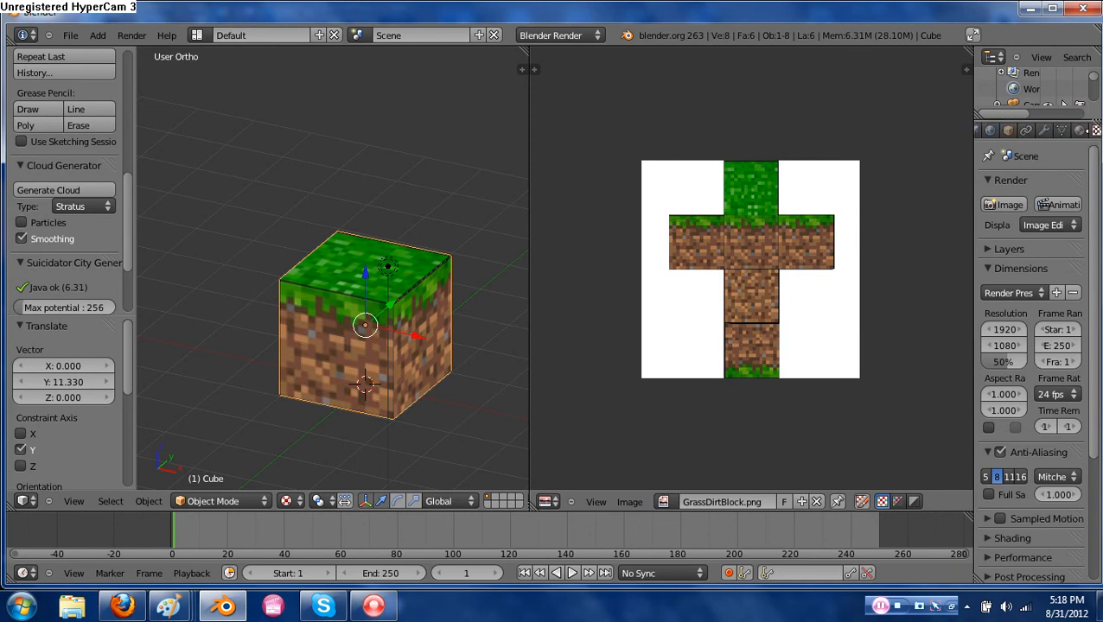
scroll(1037, 130, up, 5)
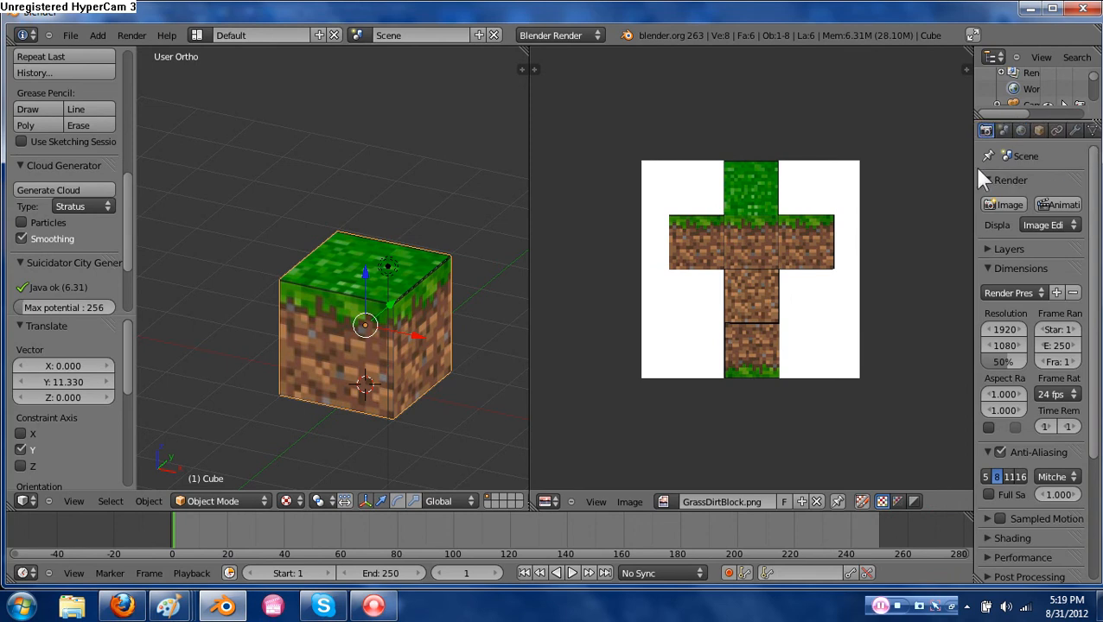
drag(970, 167, 865, 168)
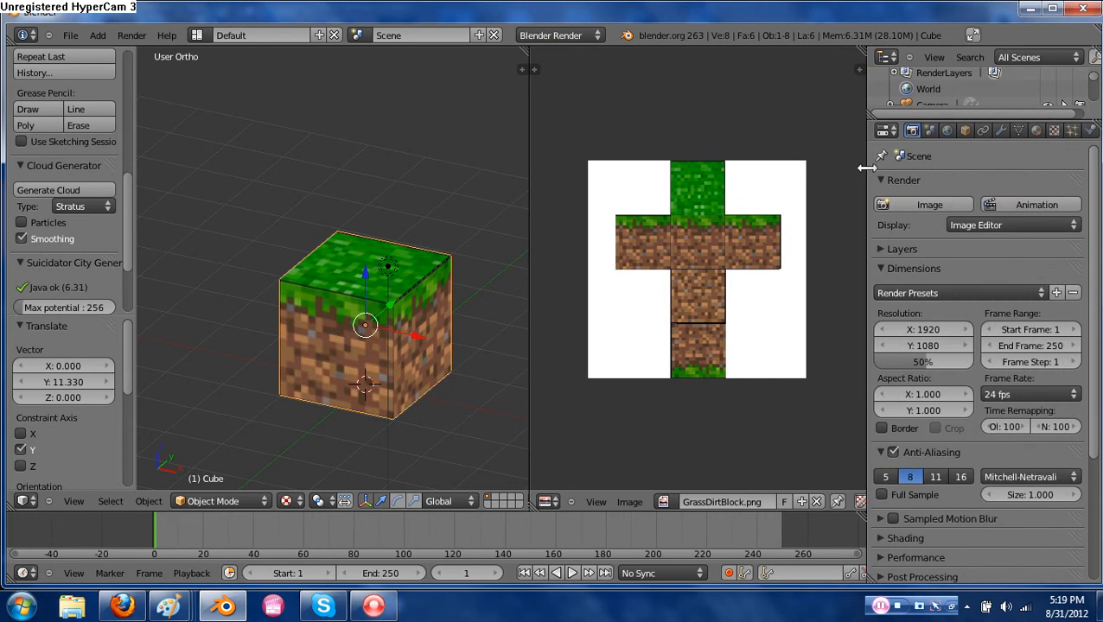
click(1036, 131)
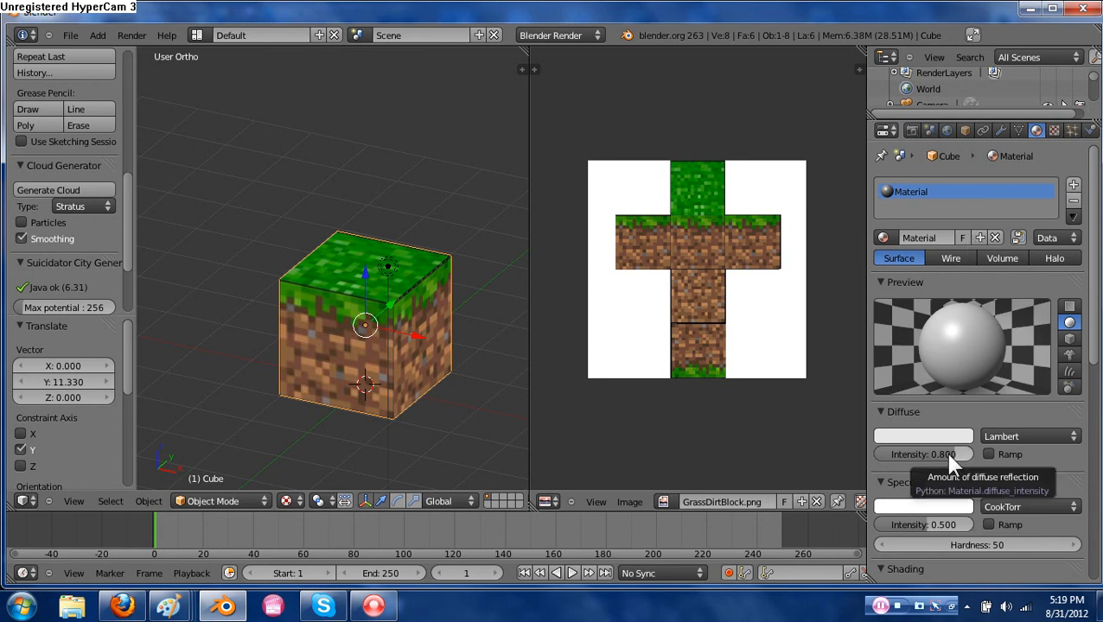
Try a higher diffuse intensity on the cube's material, undo it, and lower the specular intensity instead.
mouse_move(951, 449)
mouse_down()
mouse_move(830, 455)
mouse_move(1021, 451)
mouse_move(937, 447)
mouse_up()
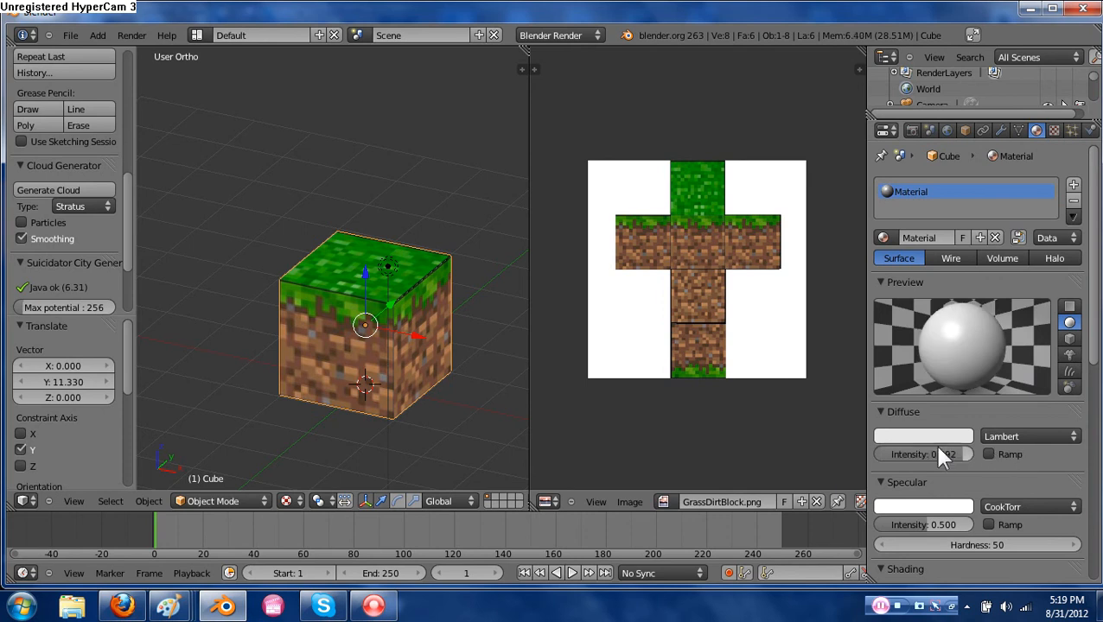
key(ctrl+z)
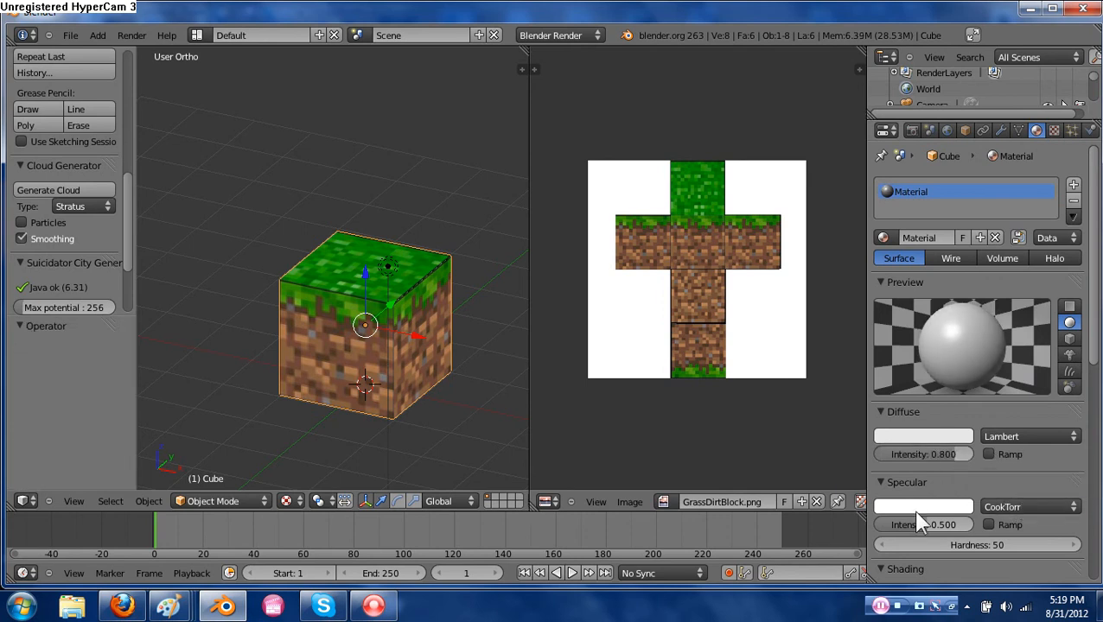
drag(923, 523, 839, 523)
Set the type of the material's Tex texture to Image or Movie.
click(1055, 132)
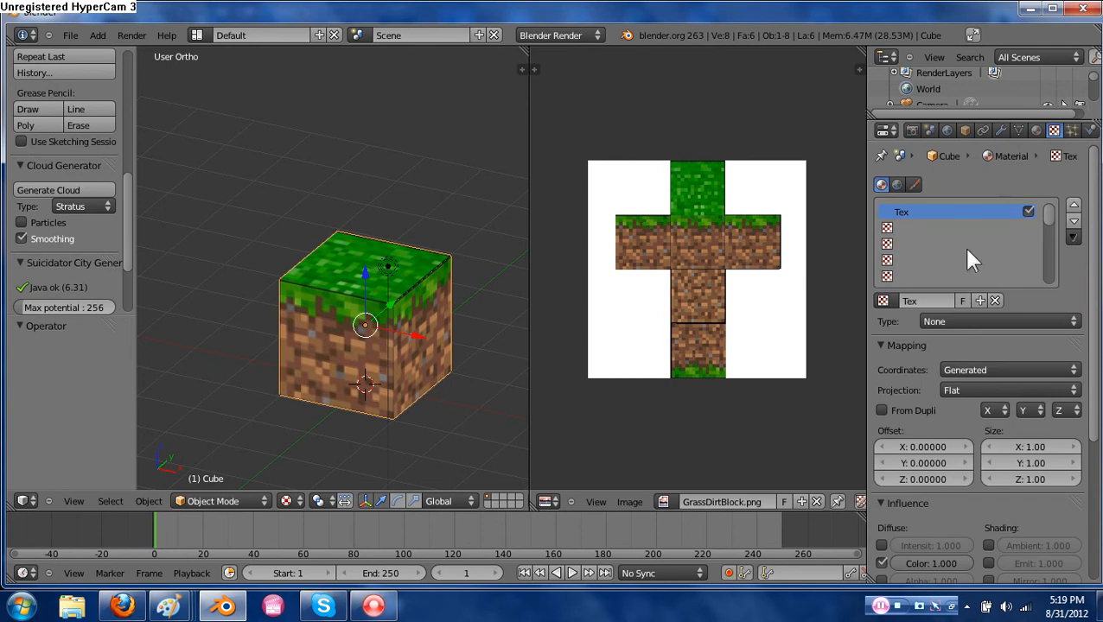
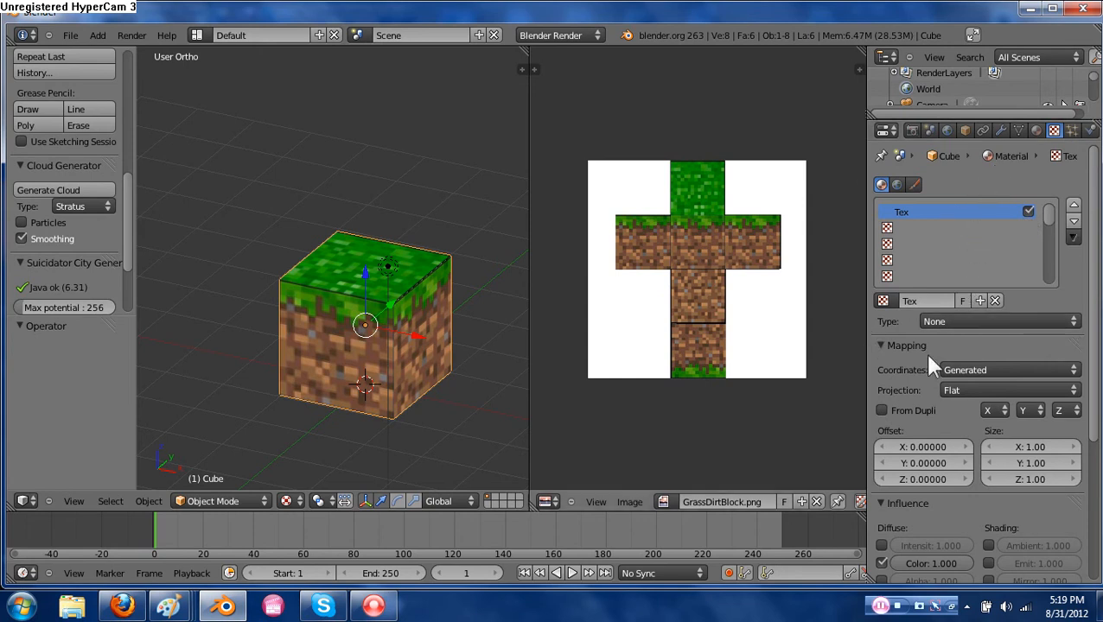
click(941, 320)
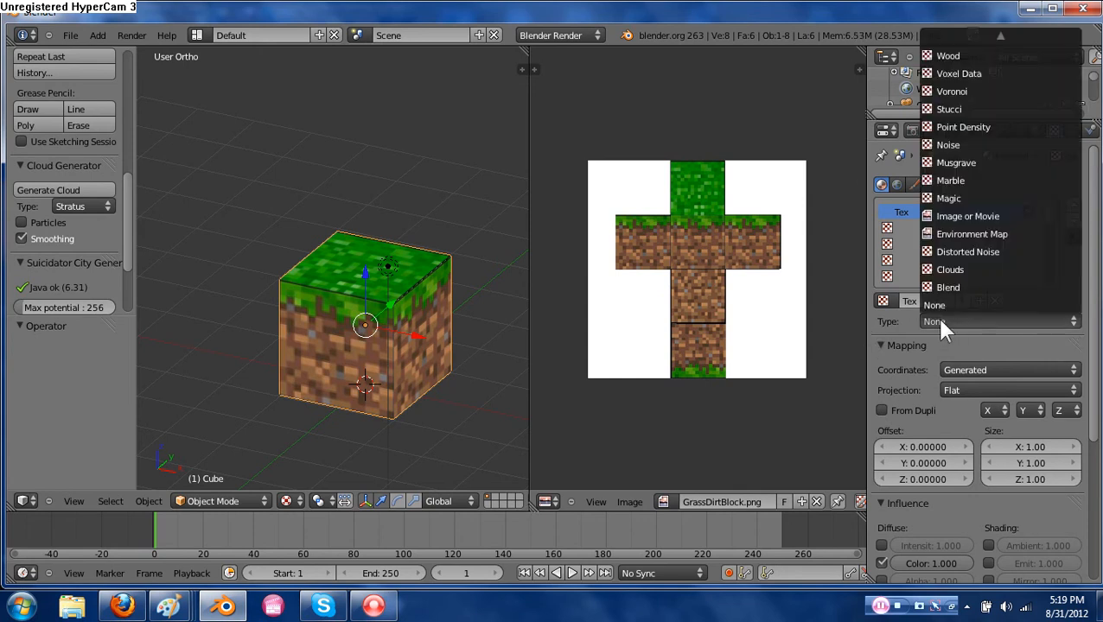
click(981, 216)
scroll(997, 445, down, 2)
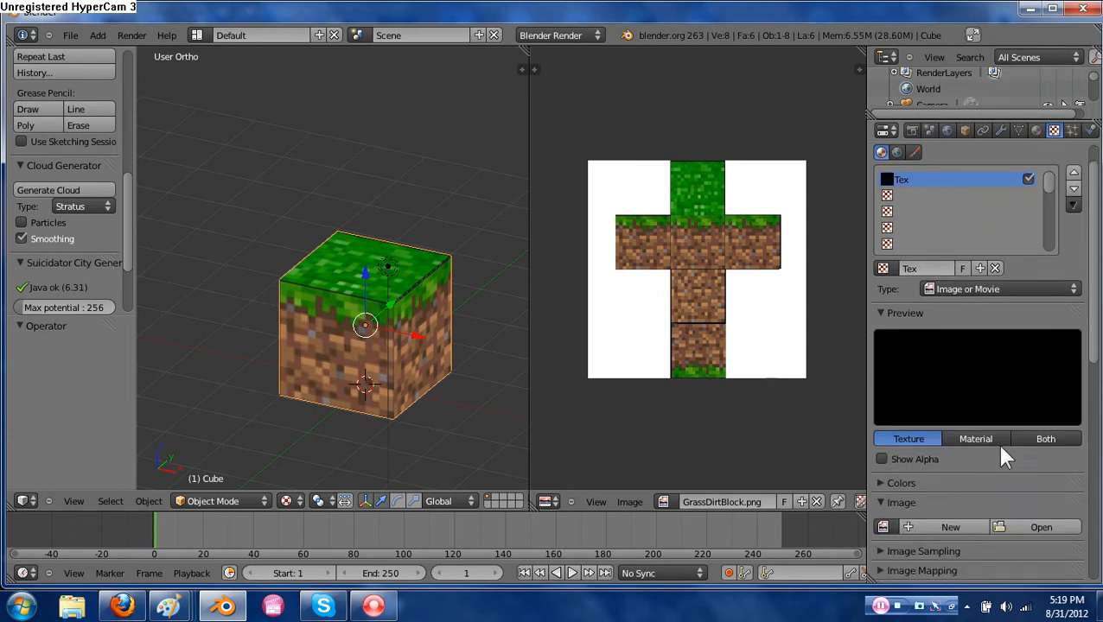
Load GrassDirtBlock.png from the Blendercraft2 folder as the texture's image.
click(1040, 496)
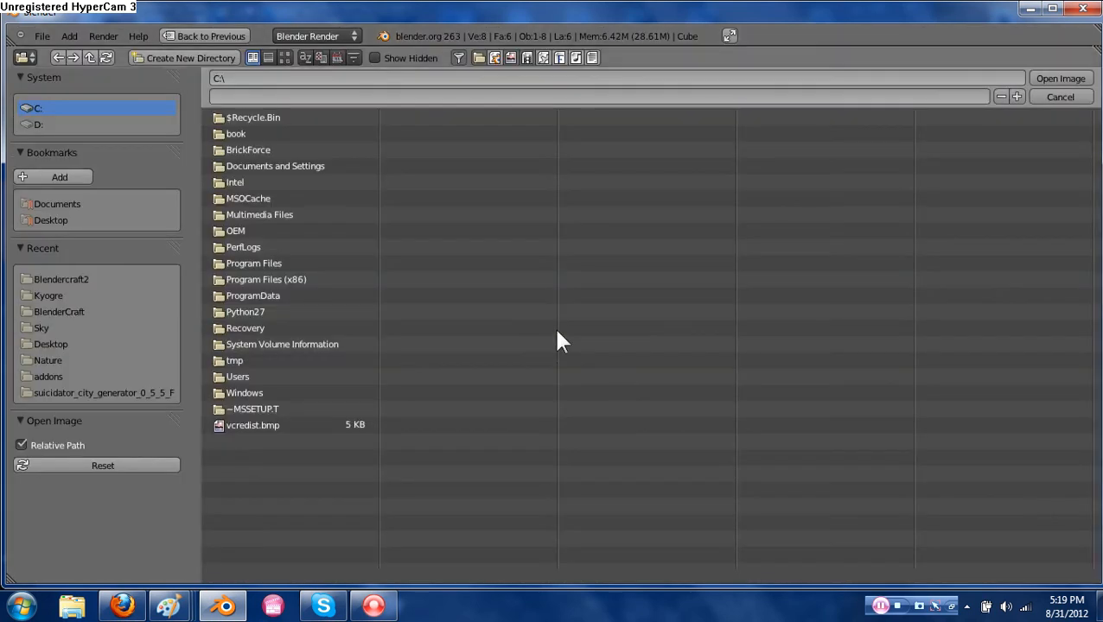
click(68, 281)
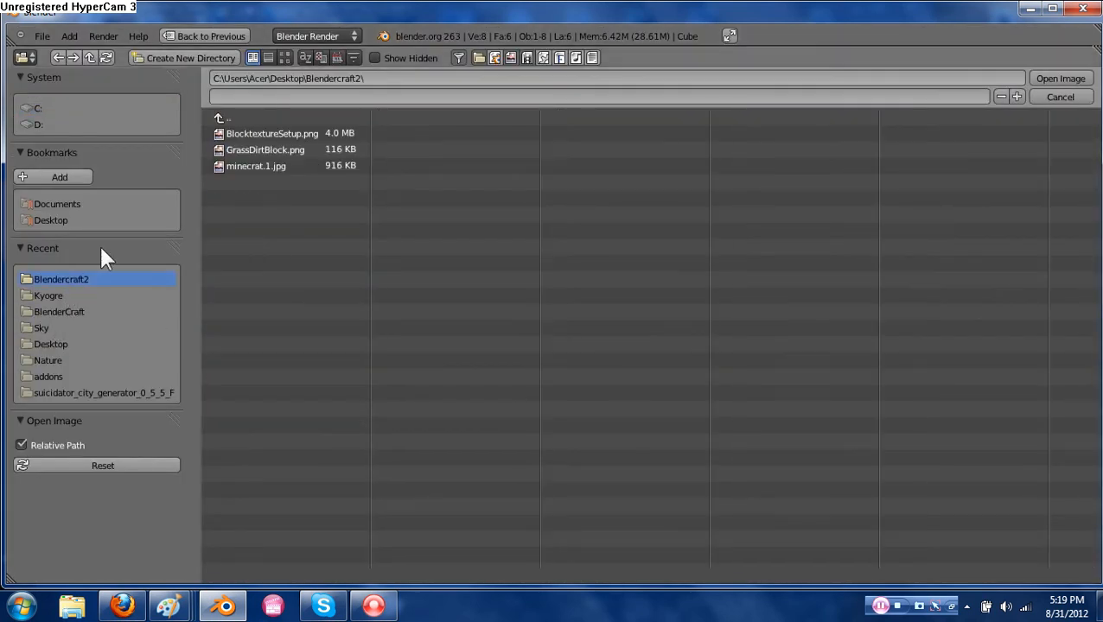
double_click(271, 149)
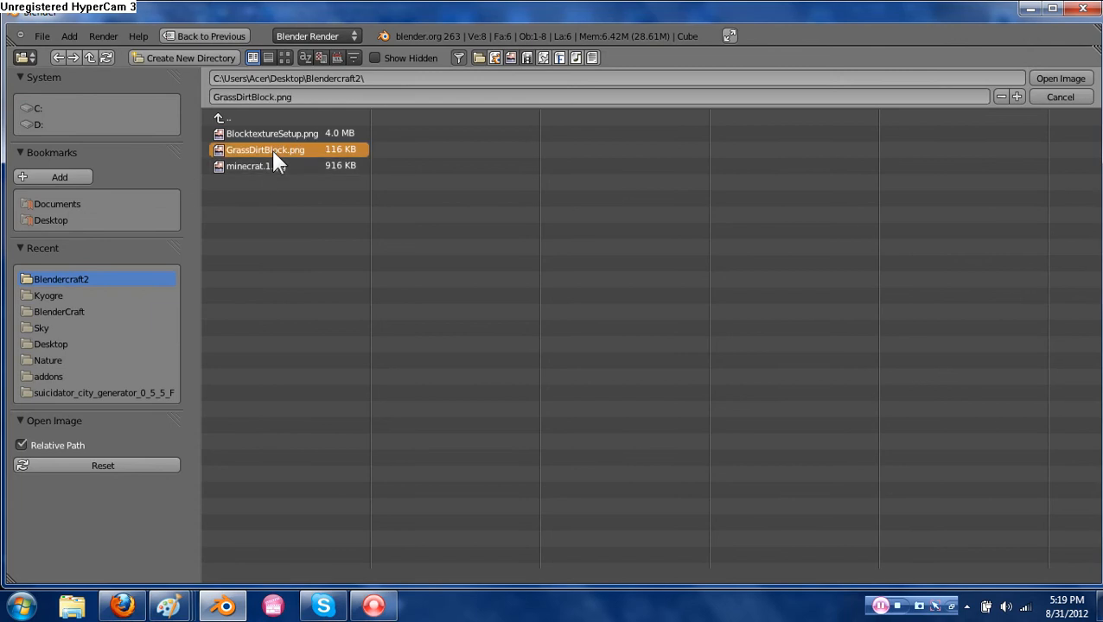
Set the texture's mapping coordinates to UV and review its influence settings.
scroll(1012, 470, down, 2)
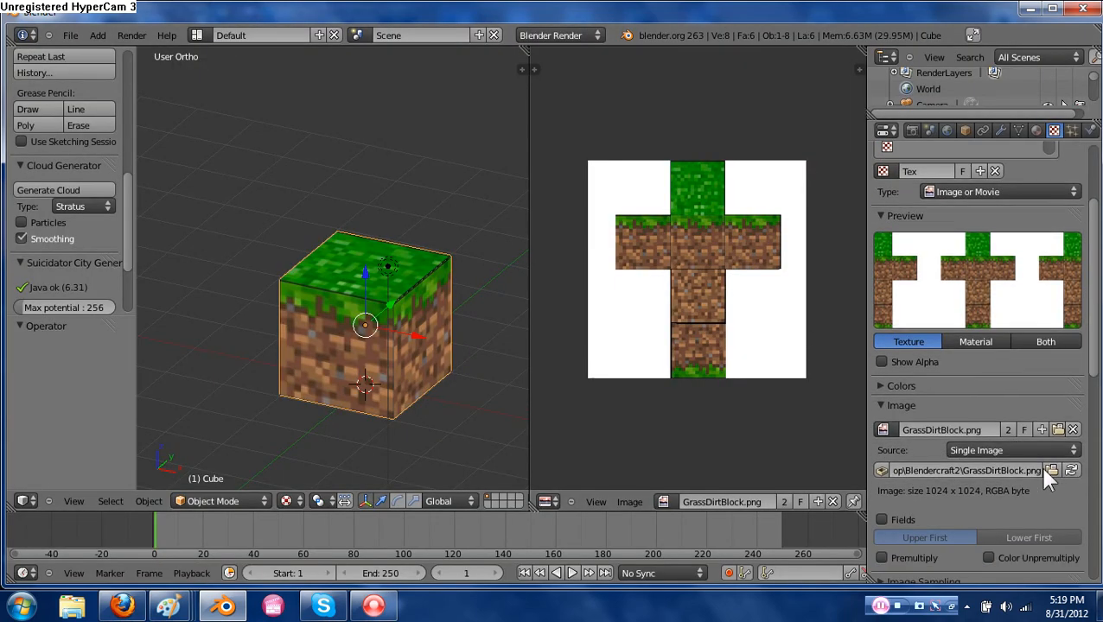
scroll(1031, 468, down, 5)
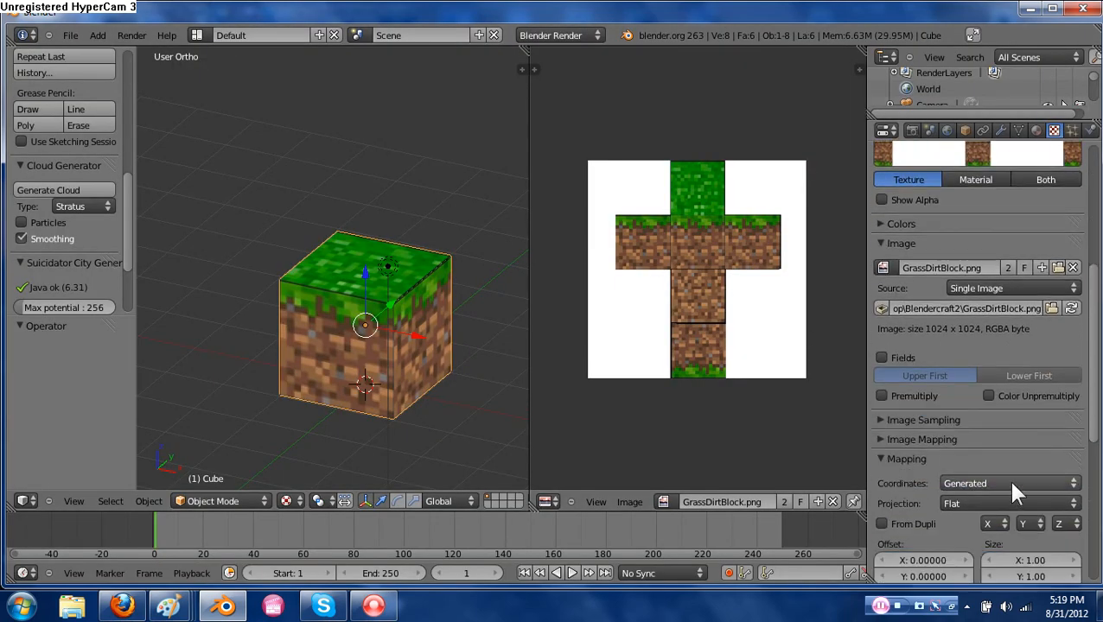
click(987, 489)
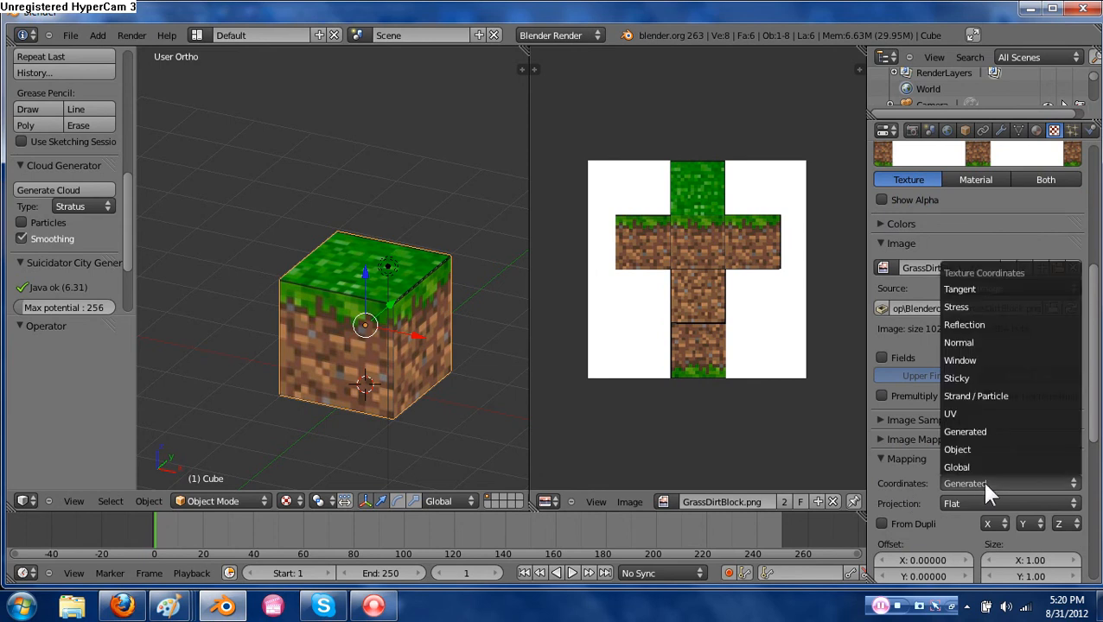
click(954, 413)
scroll(897, 469, down, 5)
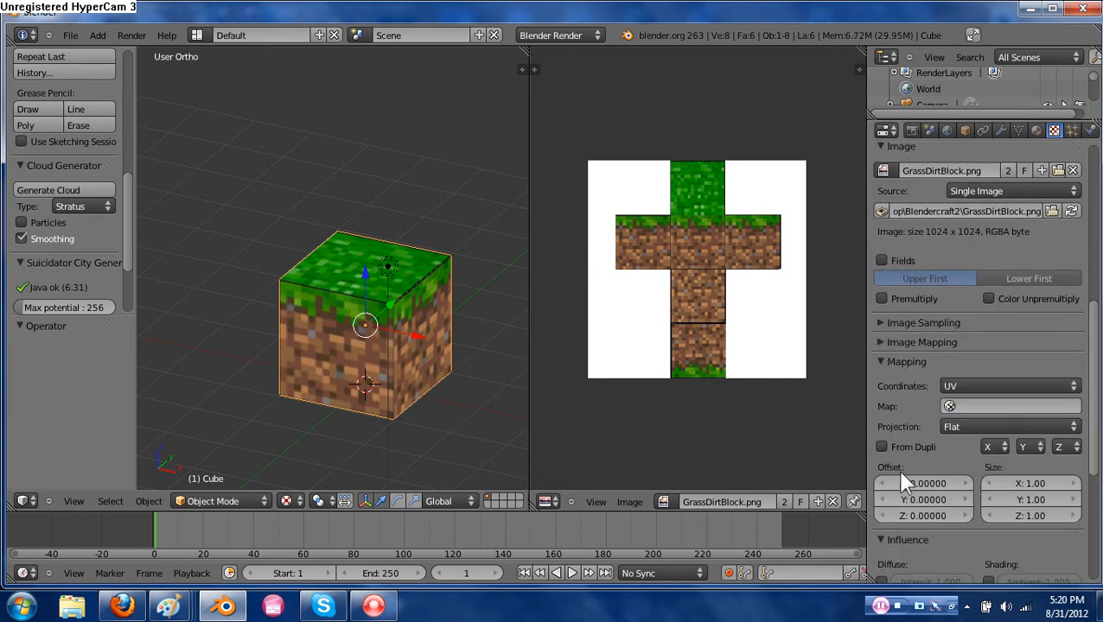
scroll(901, 470, down, 4)
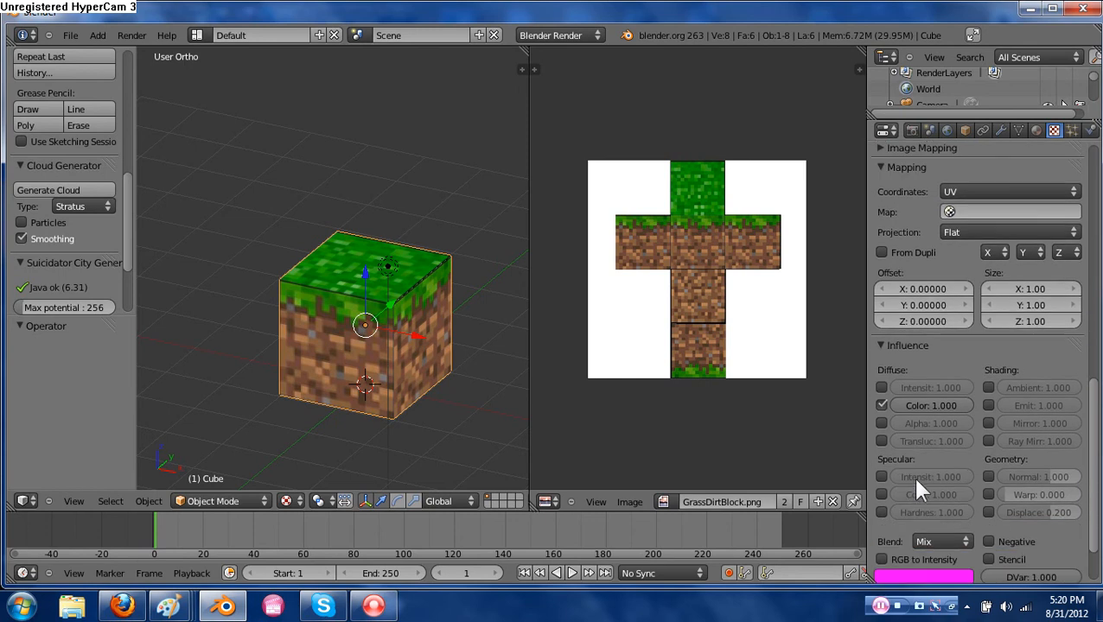
scroll(920, 460, down, 2)
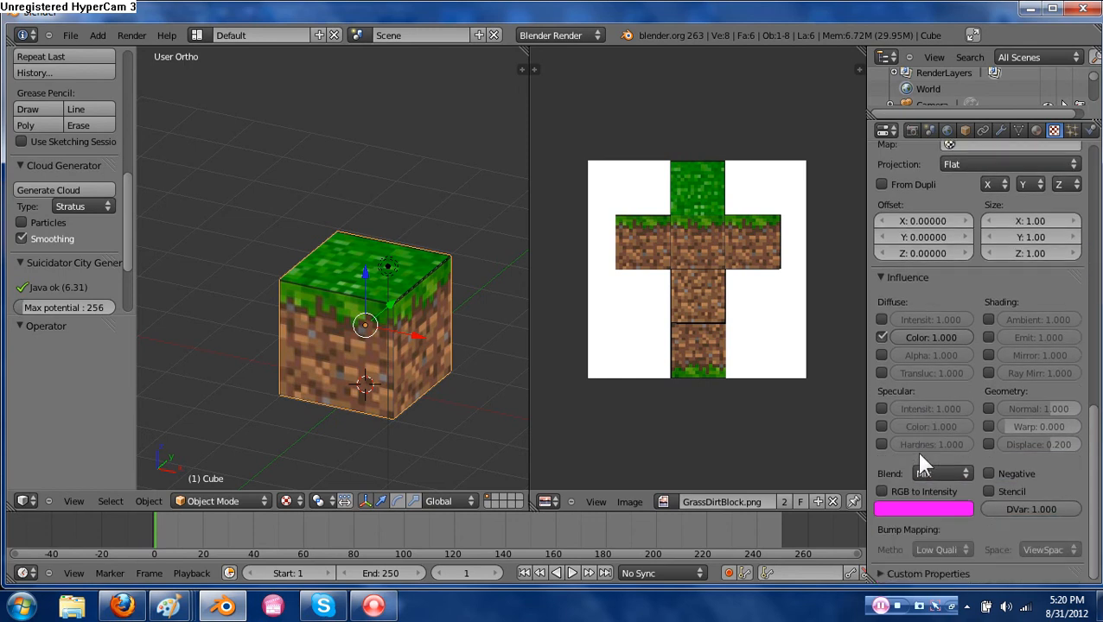
scroll(918, 454, up, 10)
Render an image of the grass block and return to the 3D view.
click(130, 34)
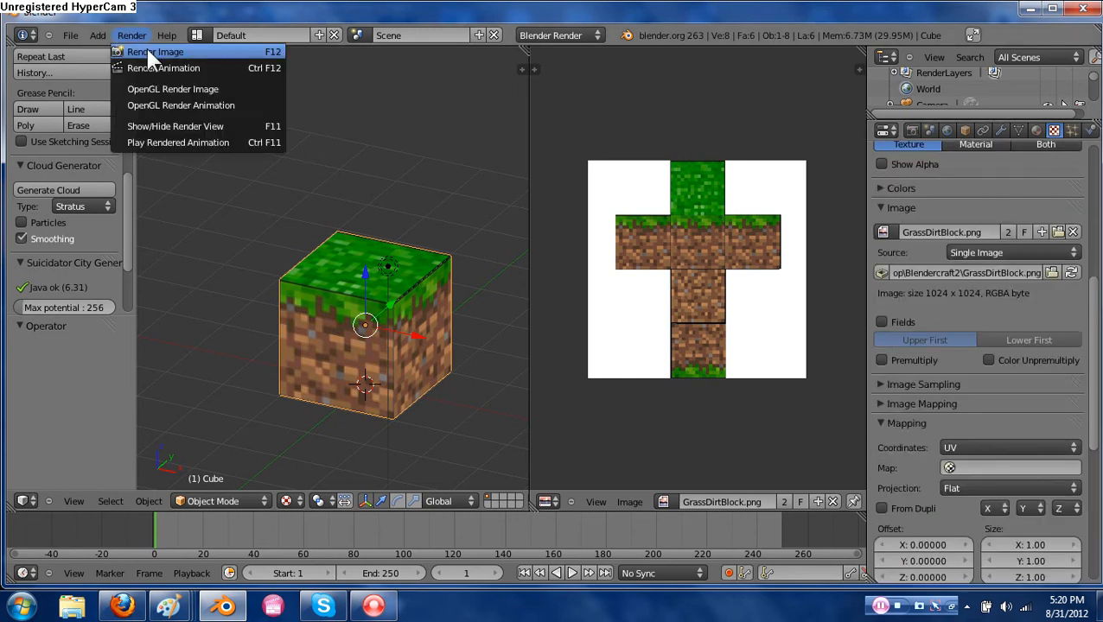
click(147, 52)
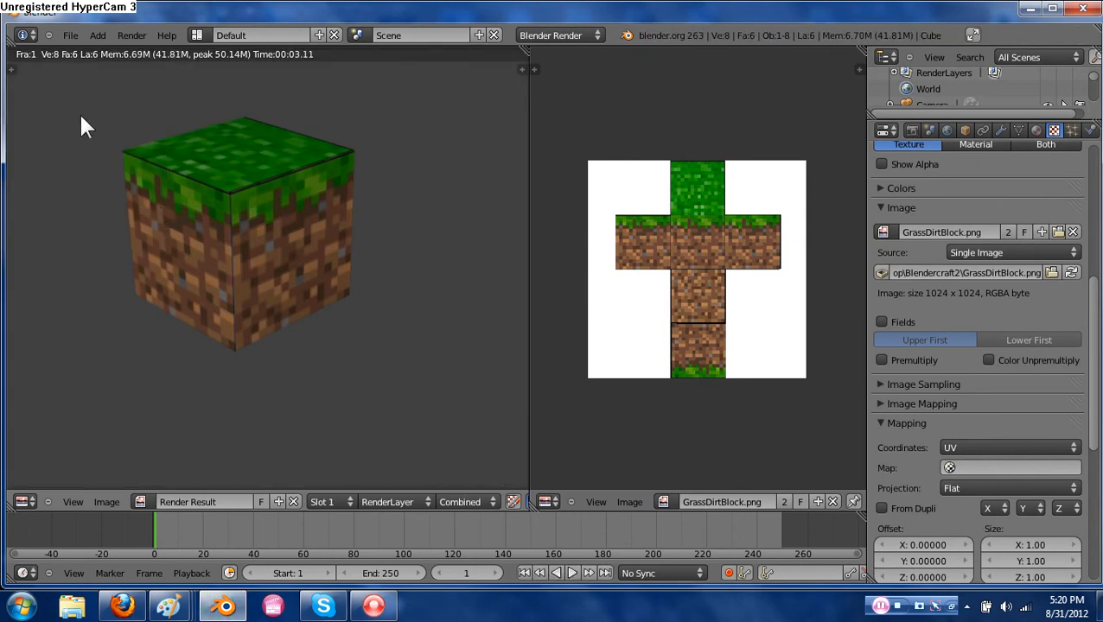
key(Escape)
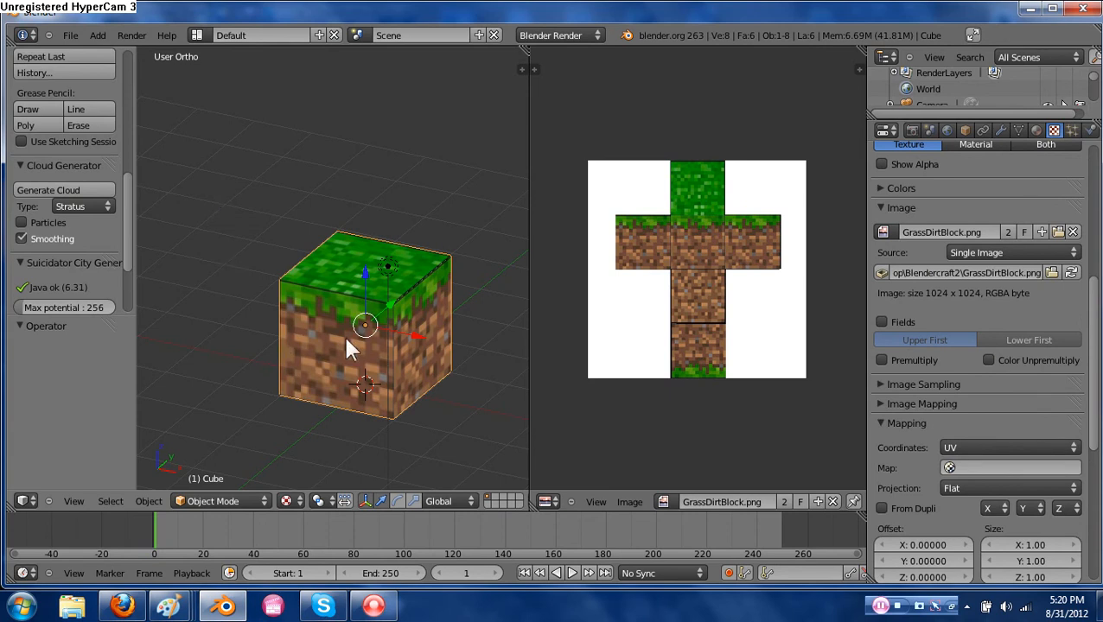
Merge the image editor area into the 3D view so the scene fills both.
drag(526, 52, 560, 121)
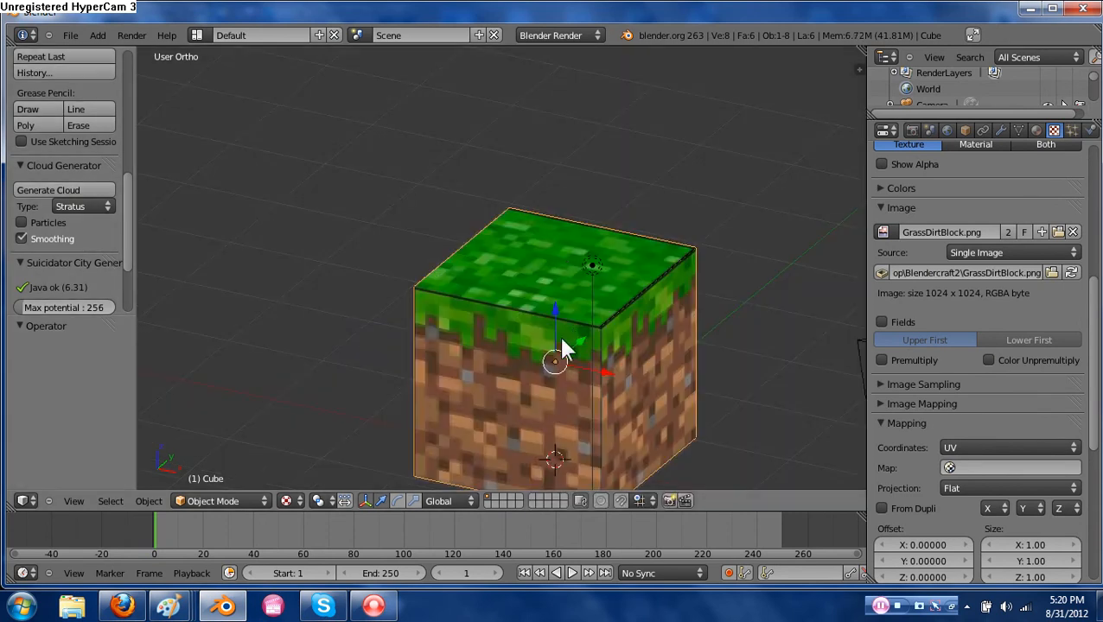
scroll(553, 351, down, 3)
mouse_move(537, 369)
middle_down()
mouse_move(655, 361)
mouse_move(526, 374)
middle_up()
scroll(598, 286, down, 6)
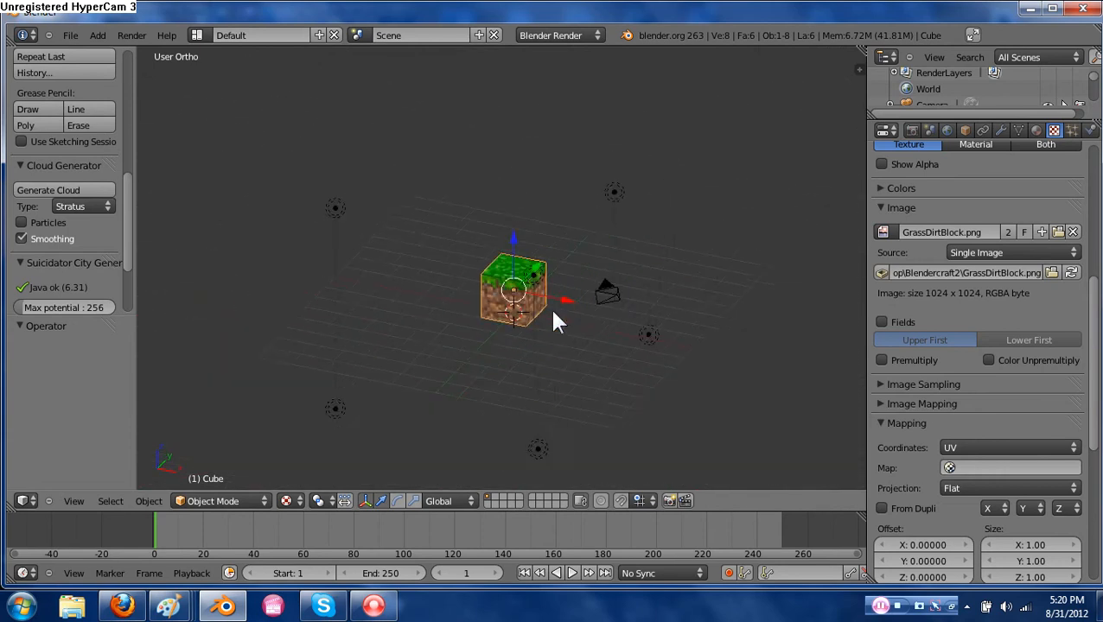
Duplicate the grass block and move the copy about 2.4 units in the negative X direction.
key(shift+d)
click(555, 311)
middle_drag(556, 310, 561, 327)
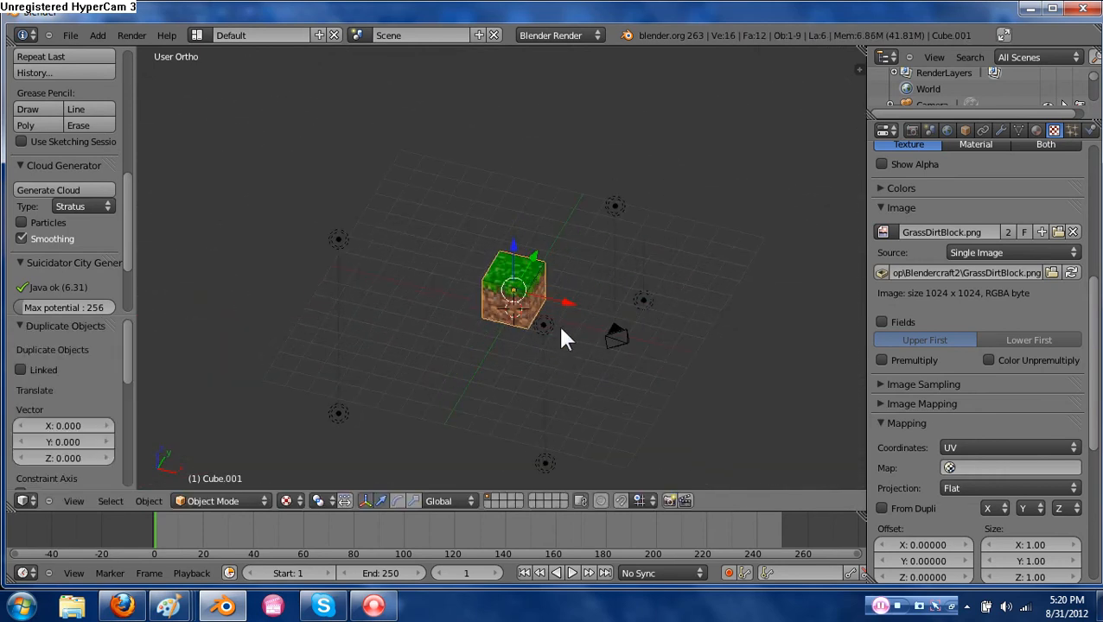
drag(570, 302, 515, 300)
In top view, move the copied block back about 0.42 units along X so it sits flush against the original.
key(KP_7)
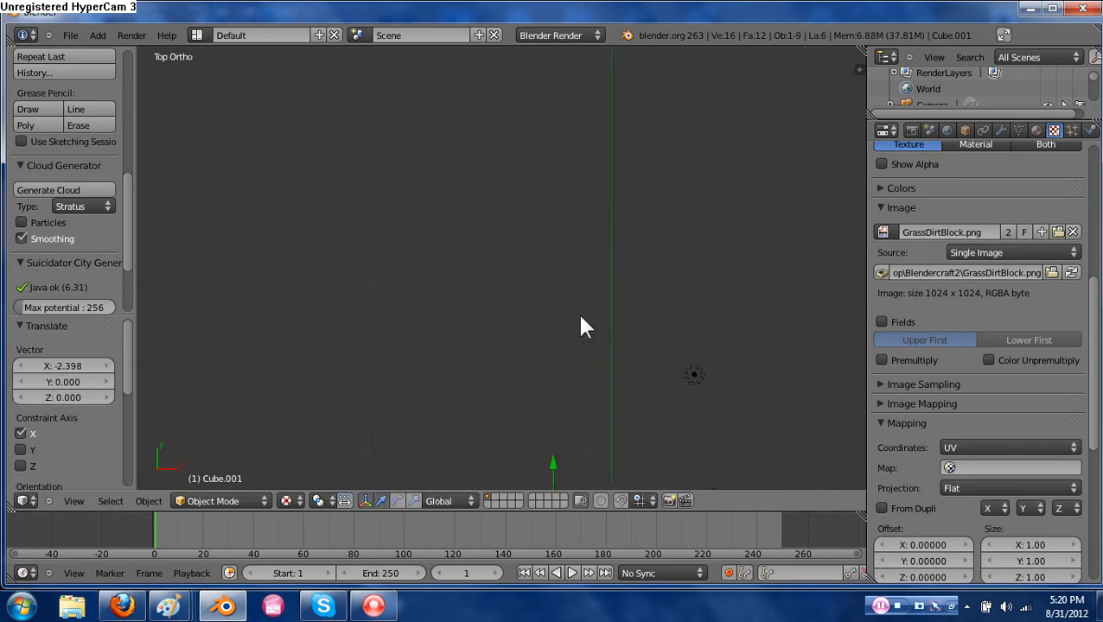
shift+middle_drag(590, 345, 605, 212)
scroll(619, 249, up, 5)
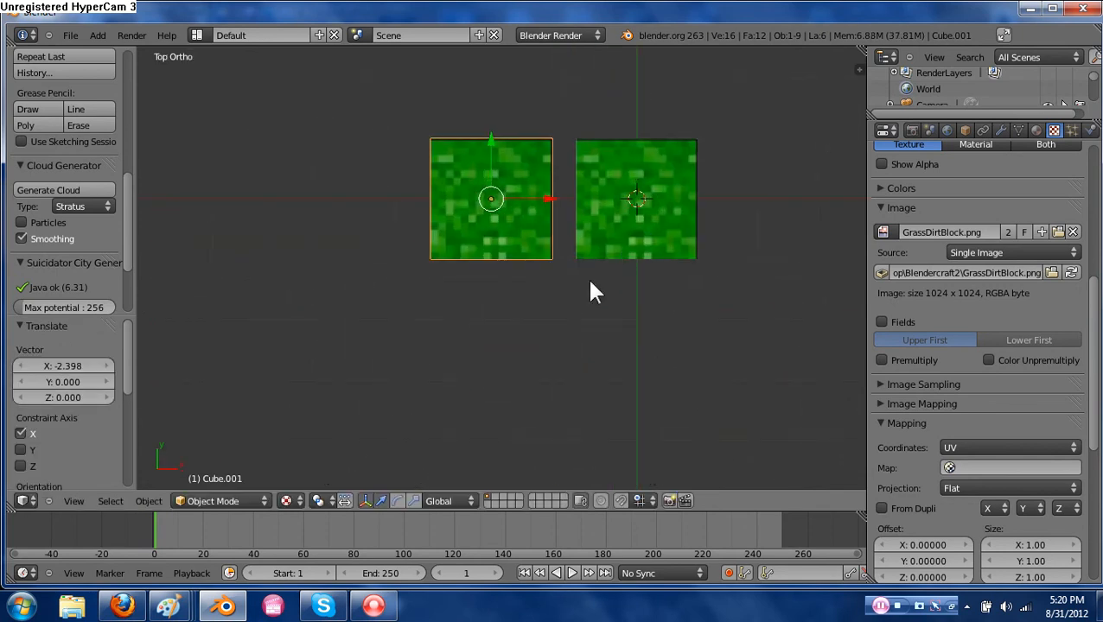
shift+middle_drag(591, 282, 473, 397)
scroll(441, 326, up, 1)
drag(411, 327, 440, 328)
middle_drag(490, 381, 489, 205)
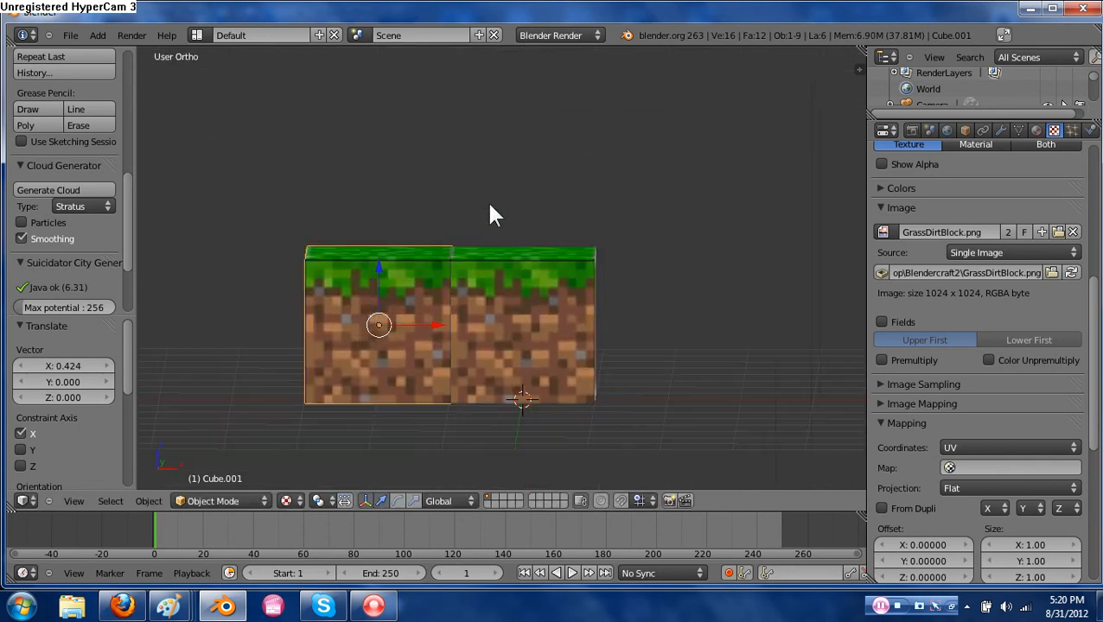
Duplicate both grass blocks together and move the copies about 2 units along Y to form a 2×2 square.
shift+right_click(505, 307)
key(shift+d)
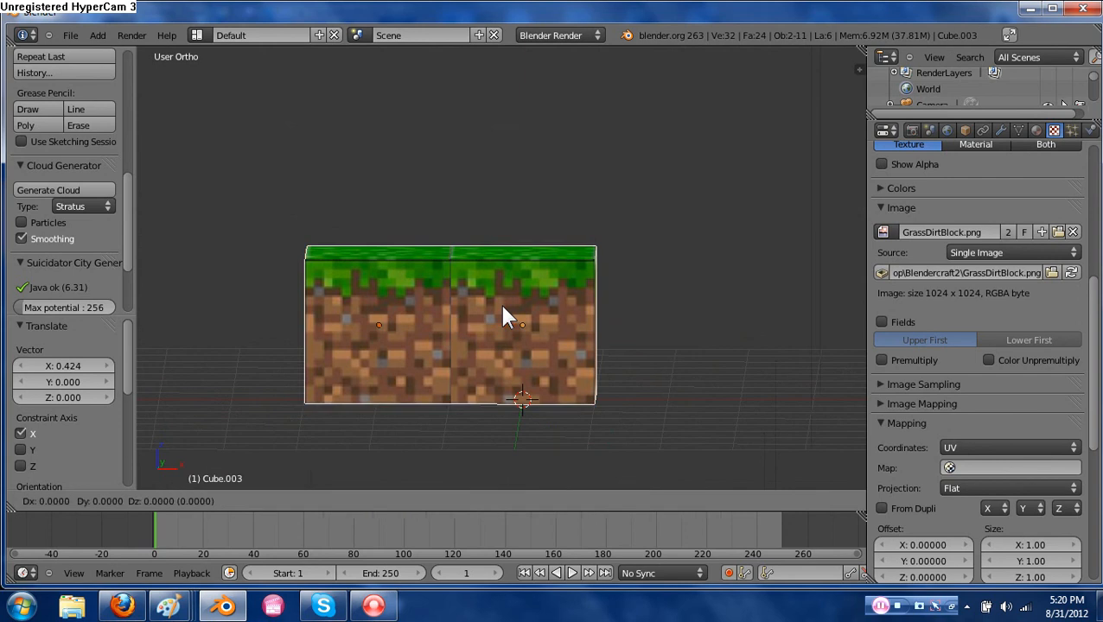
key(Escape)
key(KP_7)
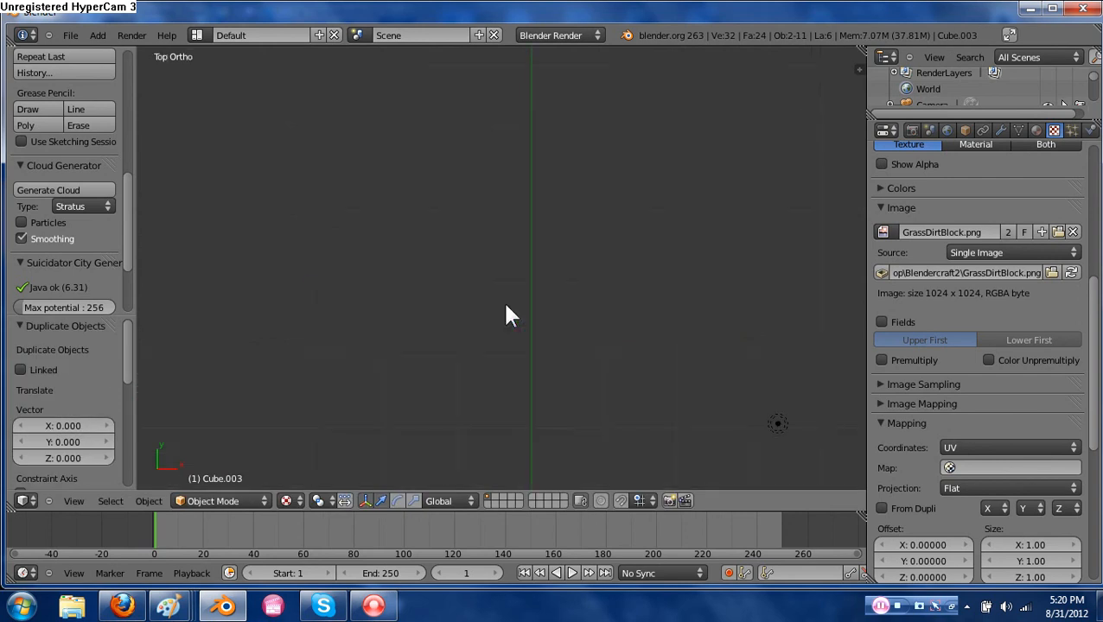
scroll(507, 320, down, 5)
shift+middle_drag(516, 387, 511, 69)
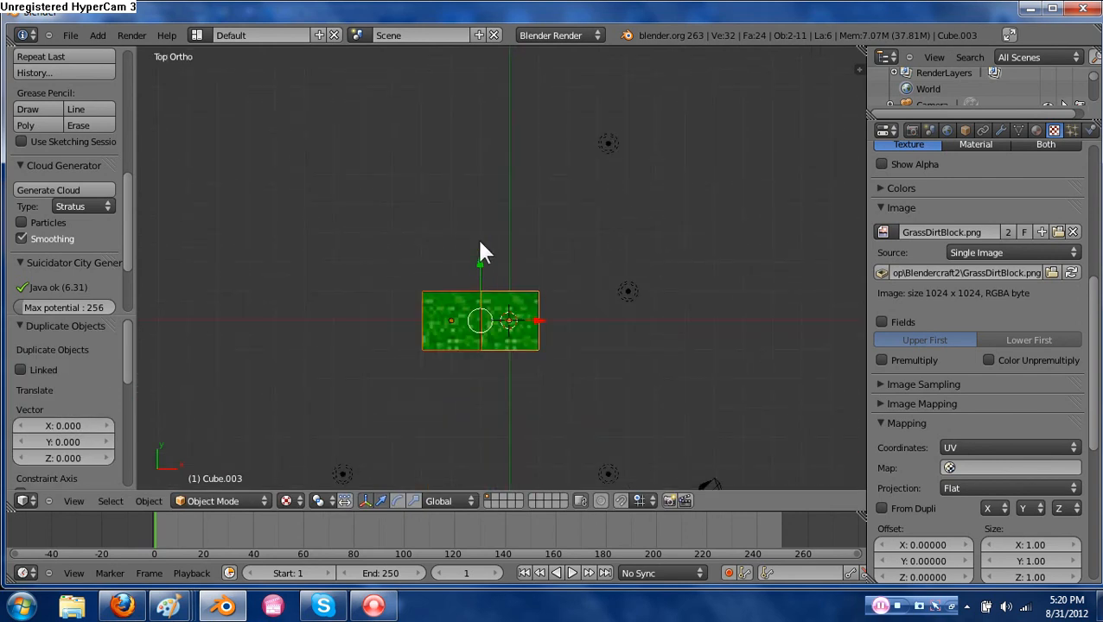
drag(480, 261, 475, 209)
Select the duplicated pair of blocks and nudge it about 0.02 units further along Y.
shift+right_click(510, 305)
shift+right_click(454, 305)
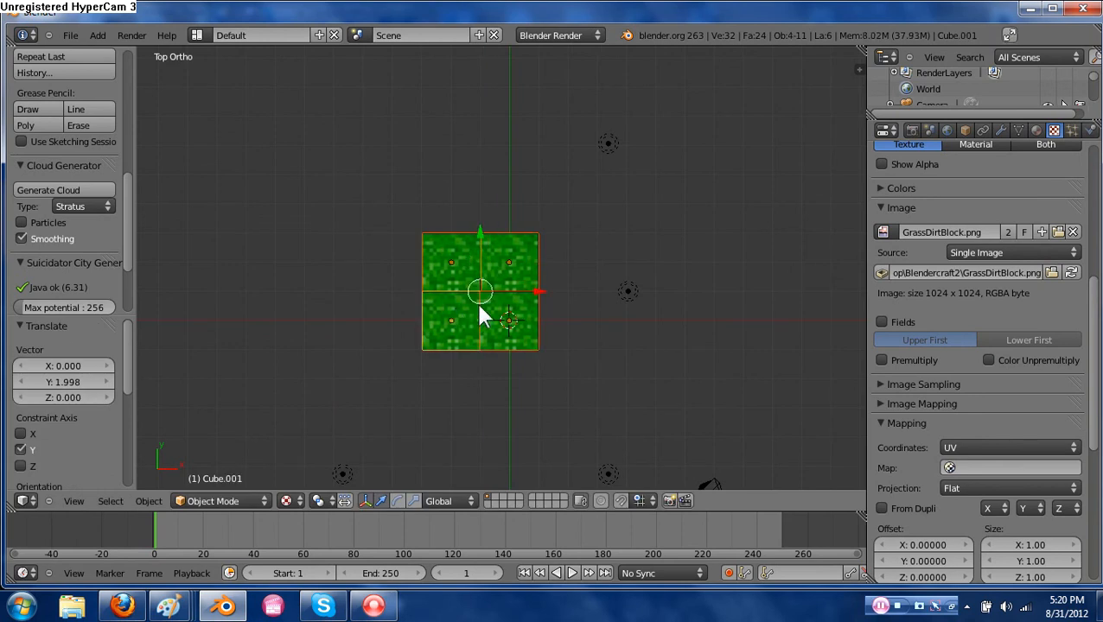
scroll(509, 307, up, 5)
middle_drag(551, 344, 398, 215)
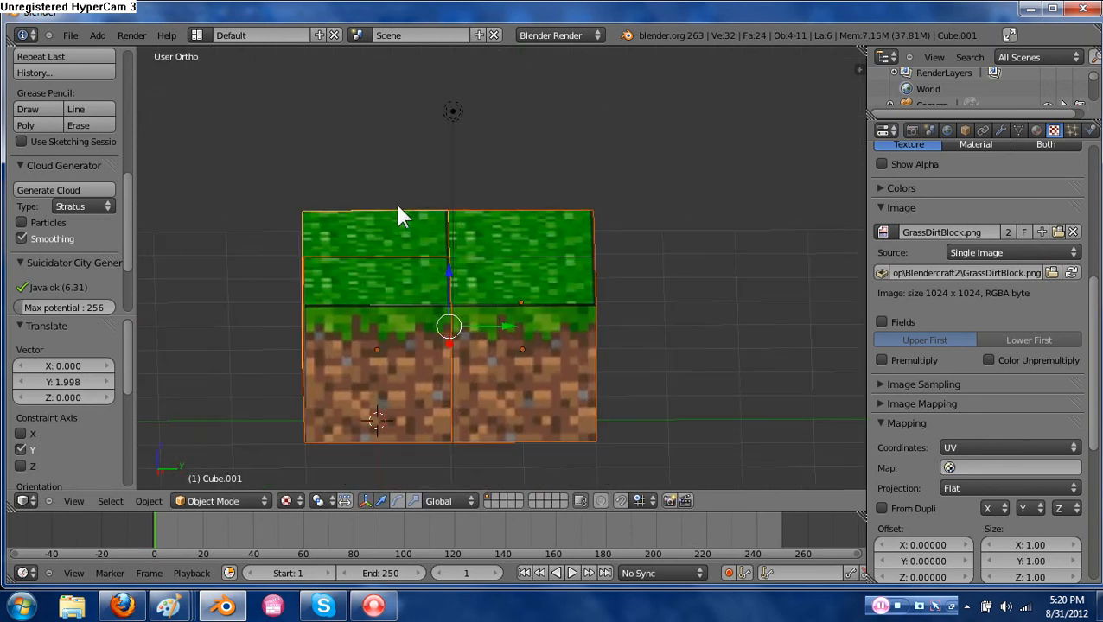
right_click(524, 286)
right_click(529, 261)
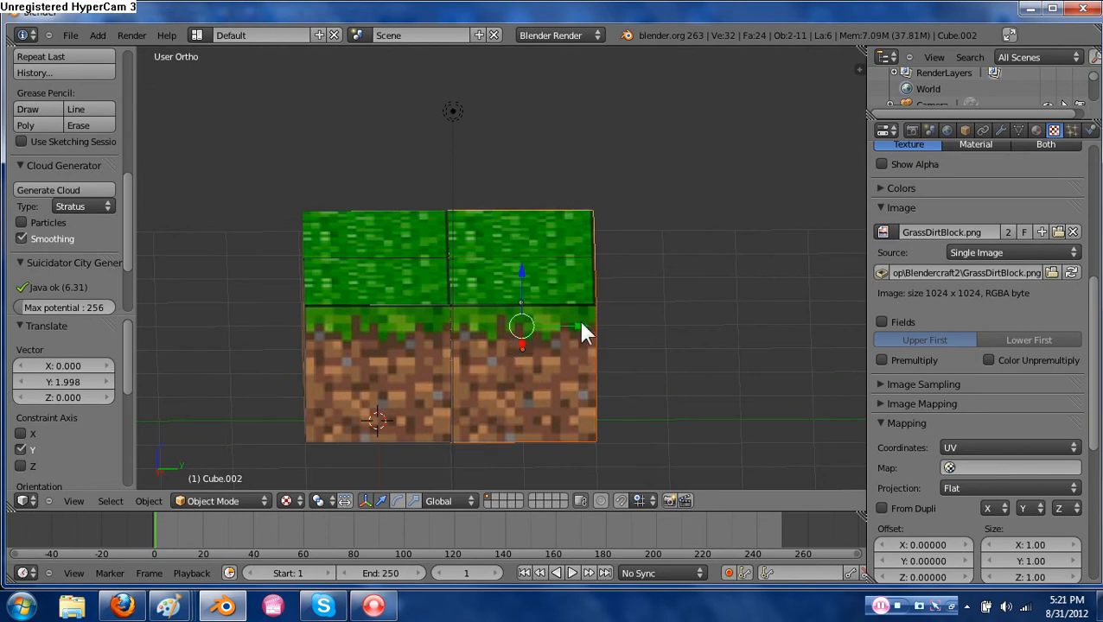
drag(581, 325, 583, 327)
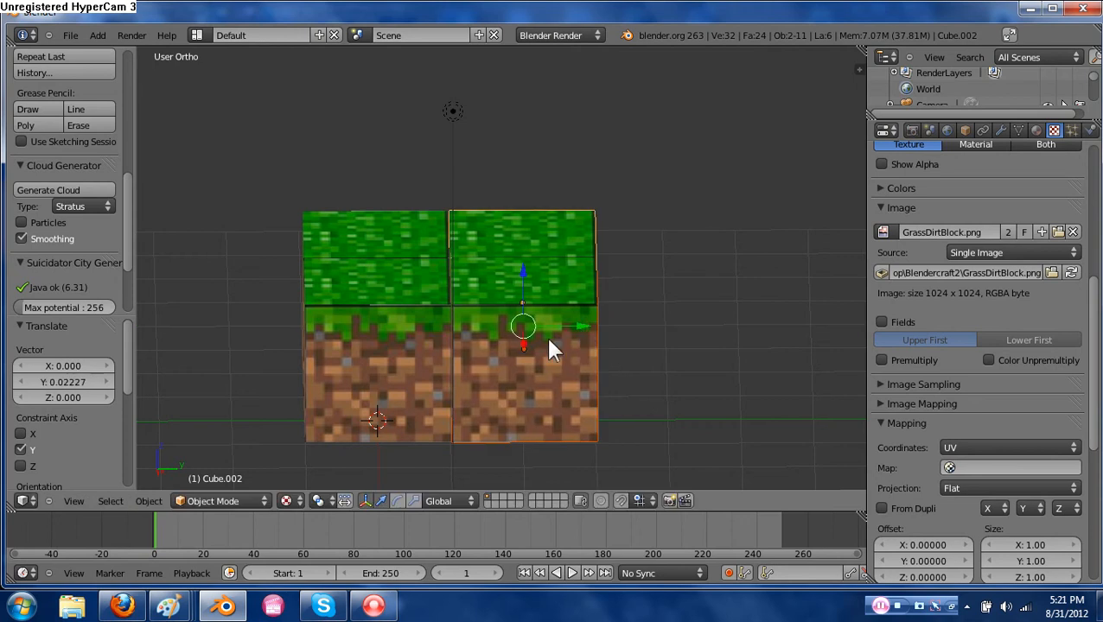
Select all four blocks, duplicate them and move the copies about 4 units along Y, flush with the originals.
shift+right_click(405, 311)
shift+right_click(391, 240)
shift+right_click(392, 239)
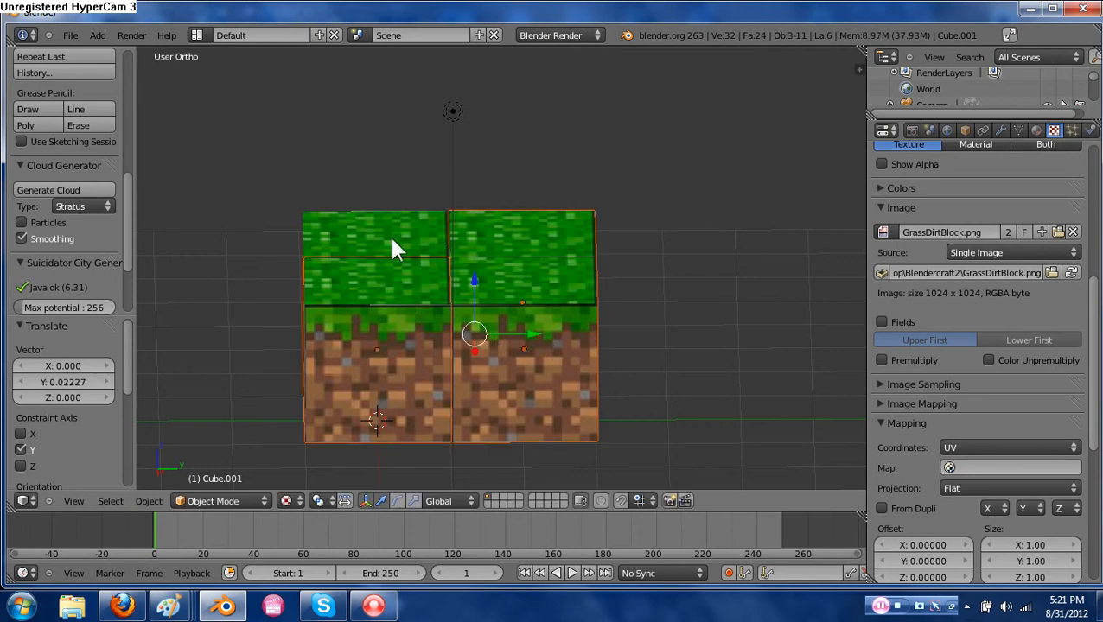
shift+right_click(391, 239)
key(shift+d)
right_click(394, 247)
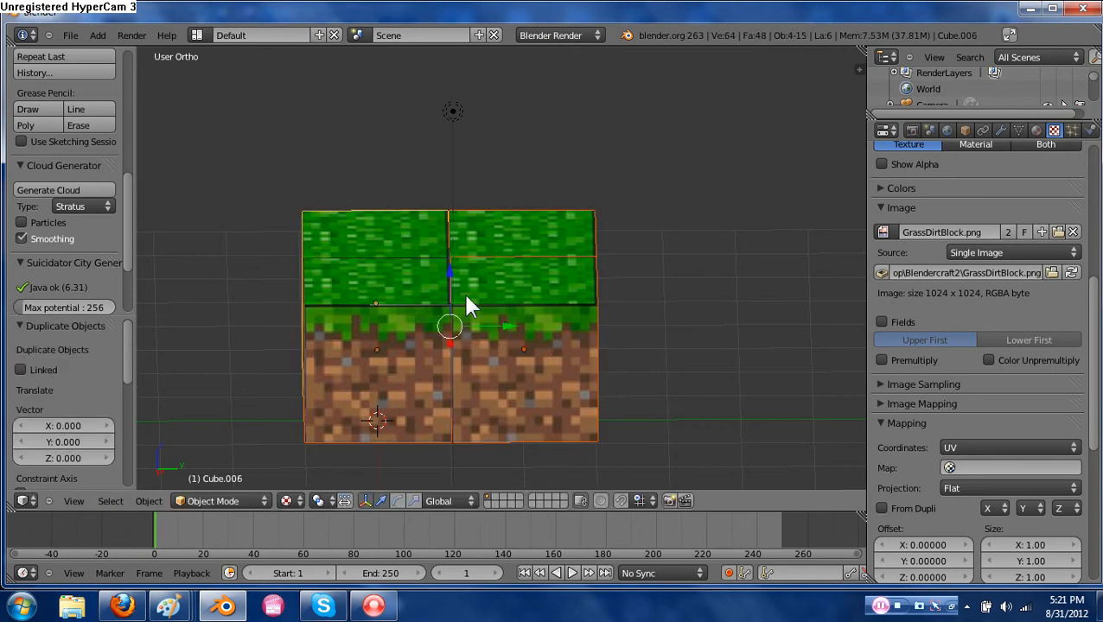
middle_drag(468, 303, 508, 362)
scroll(513, 322, down, 2)
key(g)
key(x)
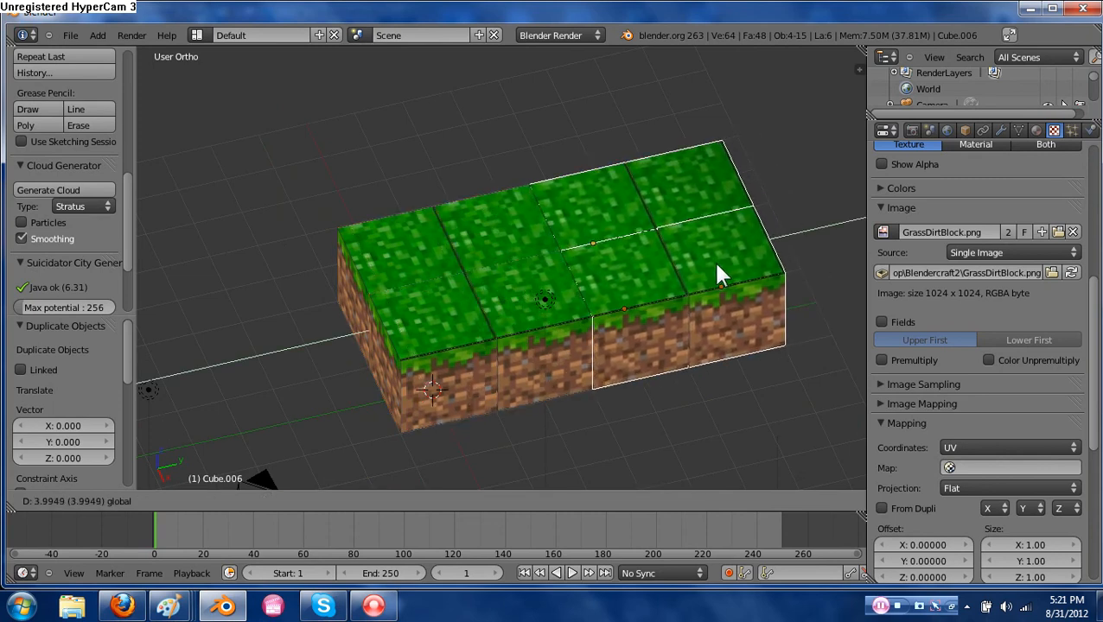
click(712, 259)
Duplicate the four selected blocks again and move the copies about 3.93 units in the negative X direction.
middle_drag(712, 259, 574, 331)
scroll(593, 313, down, 3)
key(shift+d)
click(574, 331)
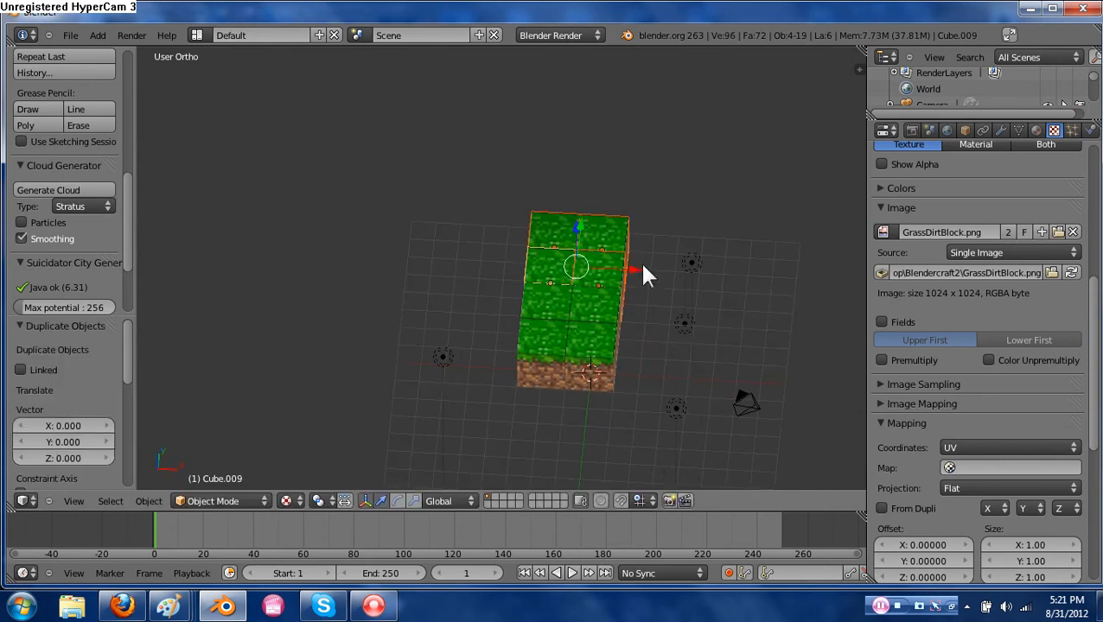
key(g)
key(x)
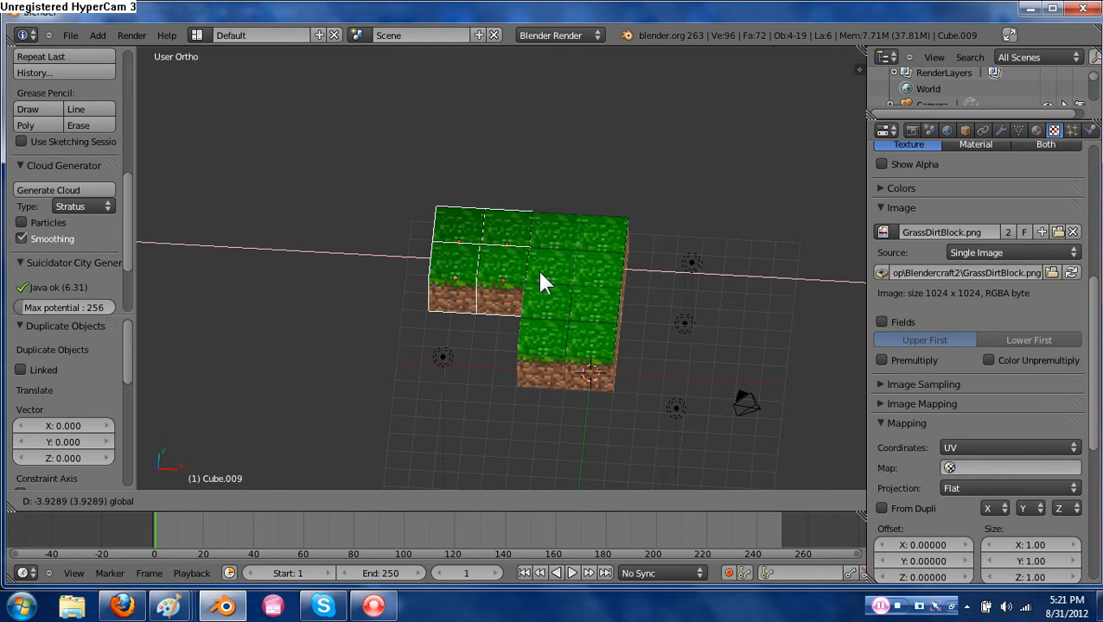
click(540, 274)
Duplicate the selected four blocks and move the copies about 4.03 units in negative Y to complete a 4×4 layer.
key(shift+d)
right_click(533, 294)
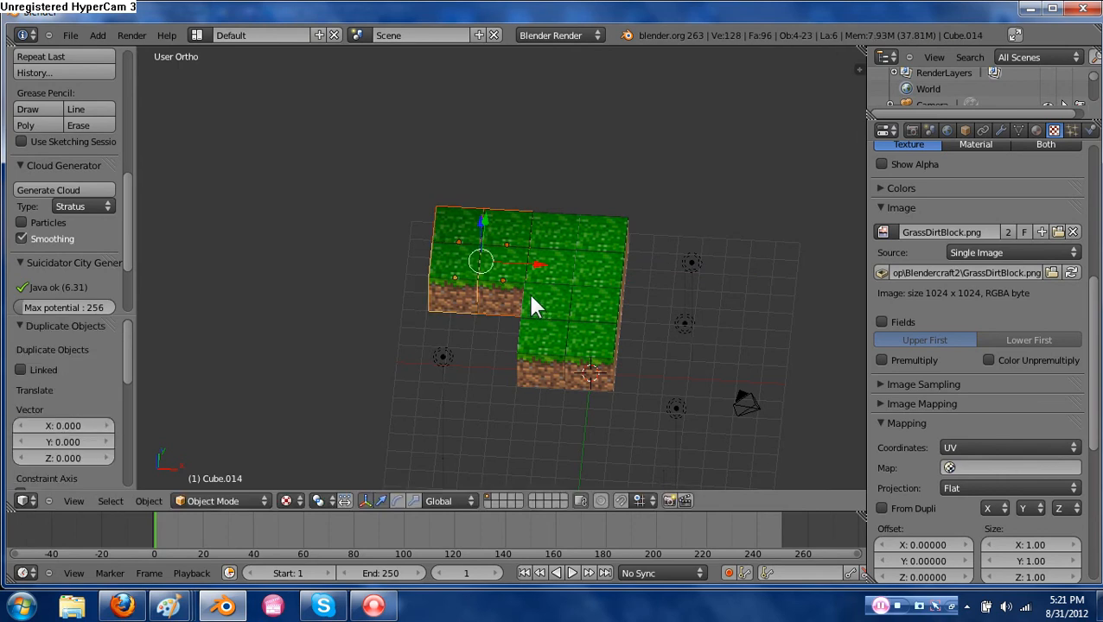
key(KP_7)
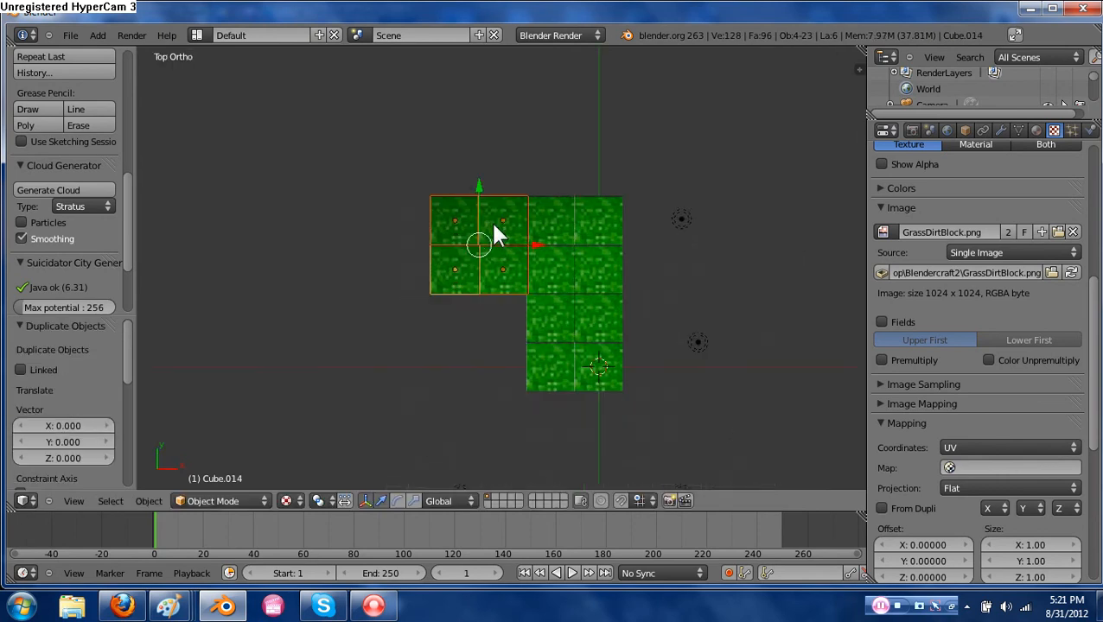
drag(476, 195, 475, 283)
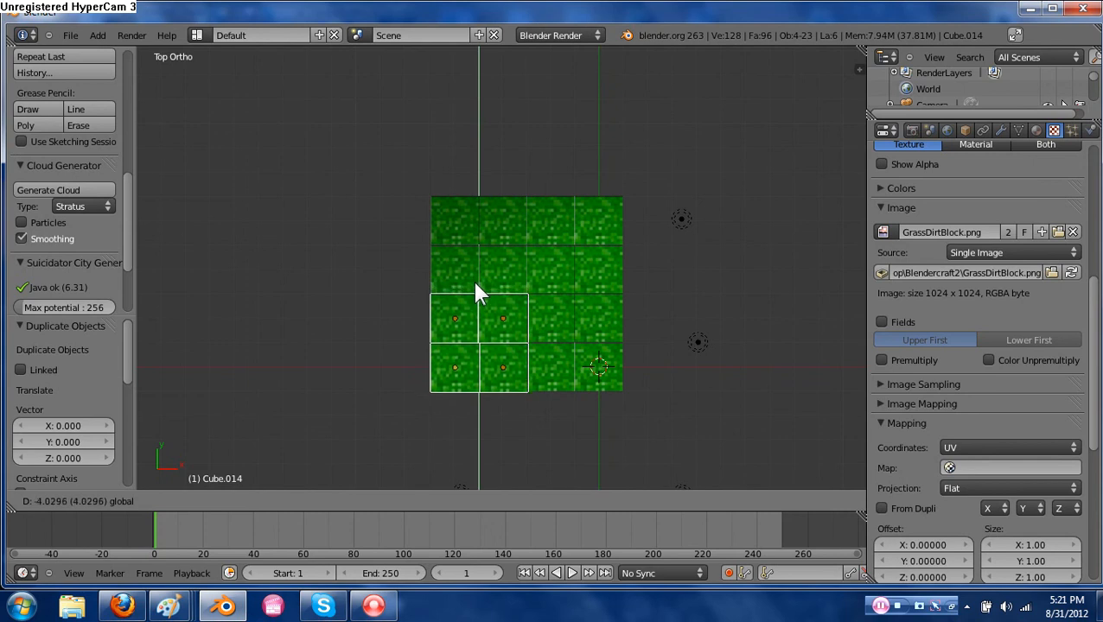
click(475, 292)
Circle-select all 16 blocks, duplicate them and move the copies in negative X, flush beside the original 4×4 layer.
key(a)
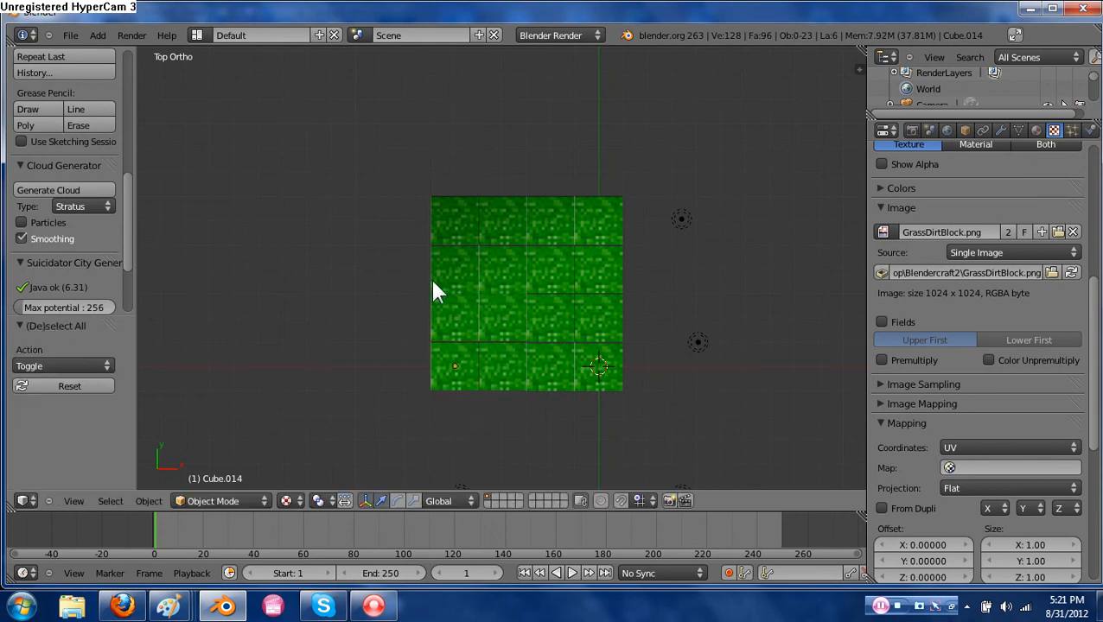
key(c)
mouse_move(467, 227)
mouse_down()
mouse_move(577, 228)
mouse_move(595, 247)
mouse_move(516, 281)
mouse_move(462, 287)
mouse_move(487, 349)
mouse_move(526, 367)
mouse_move(590, 352)
mouse_move(586, 300)
mouse_up()
scroll(480, 300, down, 4)
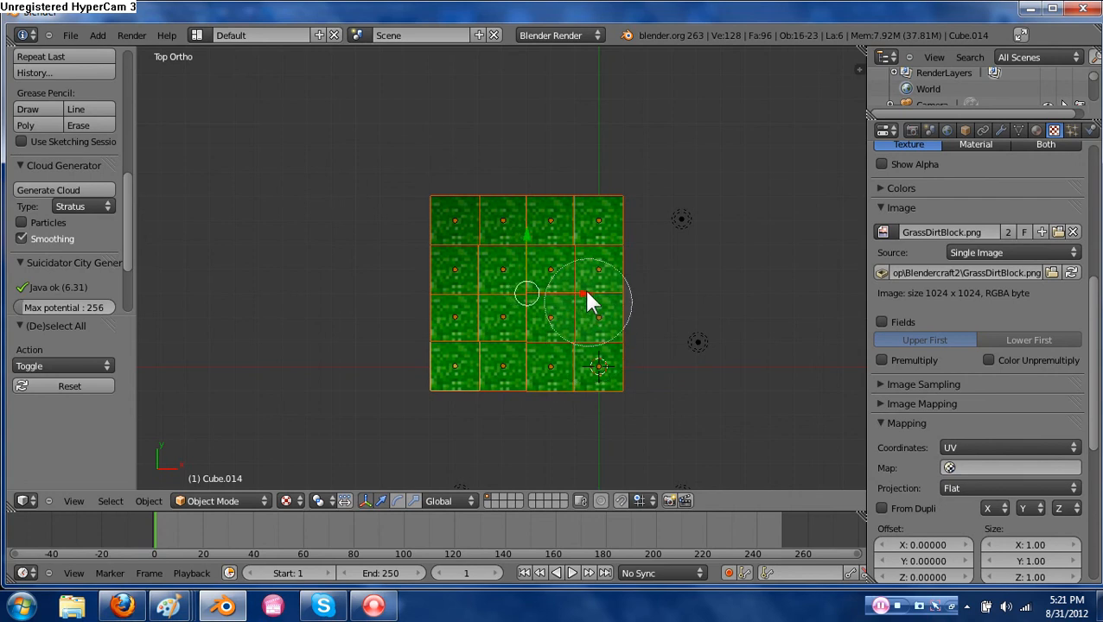
right_click(581, 296)
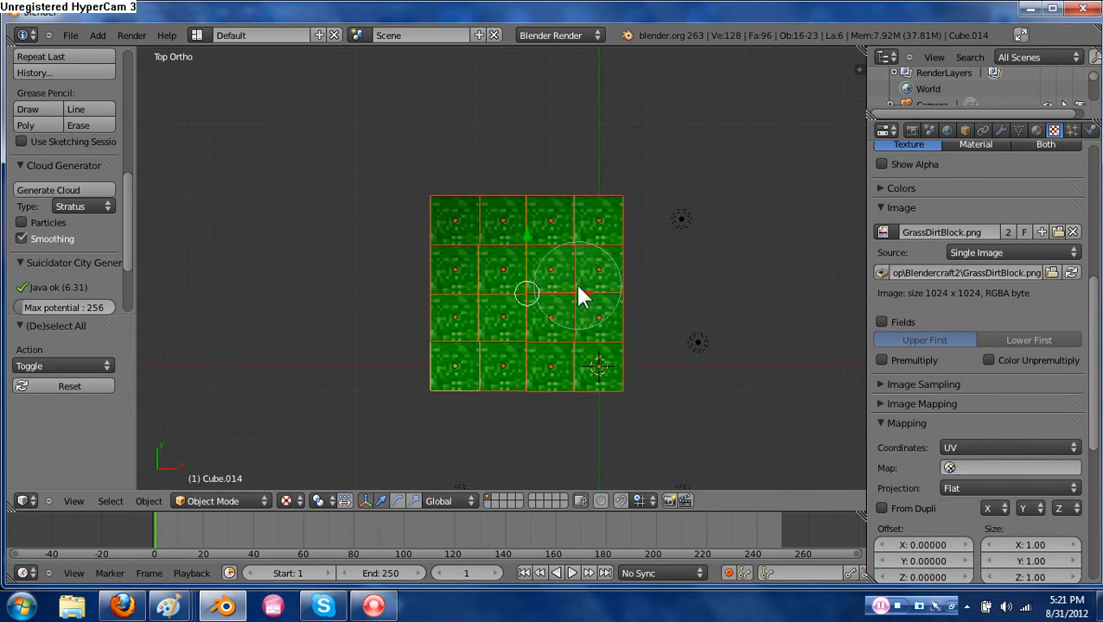
key(shift+d)
right_click(584, 345)
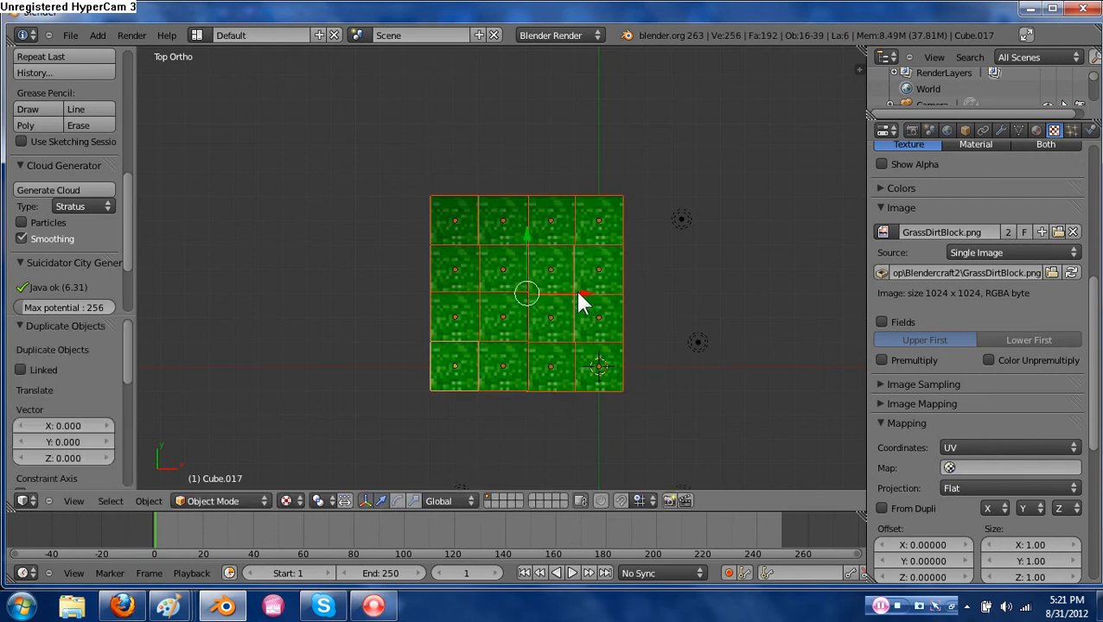
drag(581, 300, 389, 310)
Duplicate the selected 4×4 section and move the copy along positive Y until it adjoins the section.
key(shift+d)
right_click(350, 265)
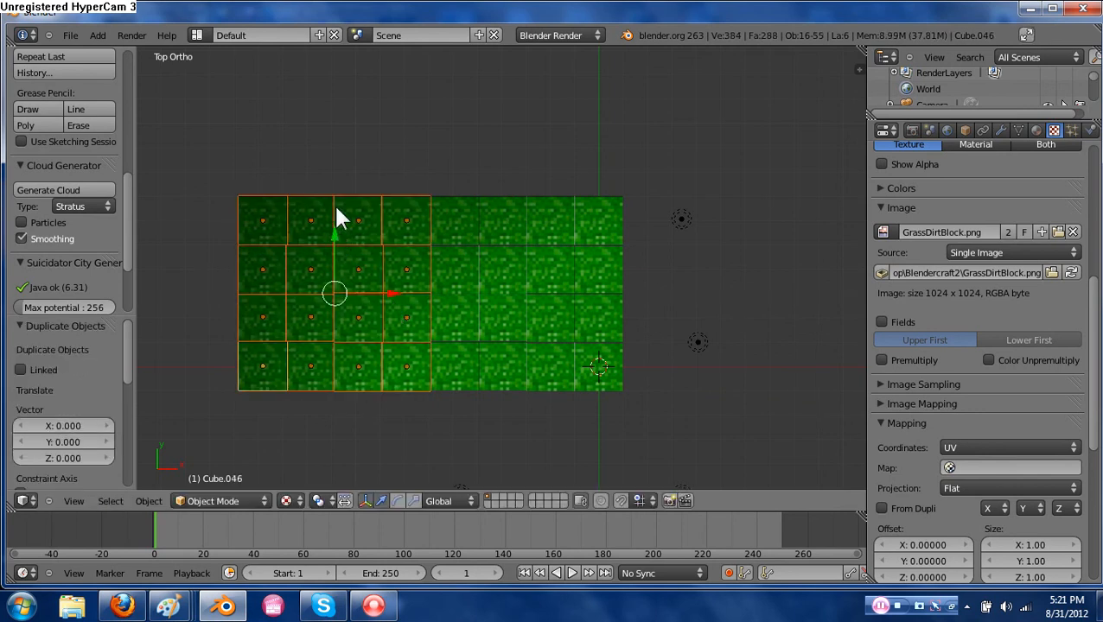
drag(340, 218, 344, 36)
Duplicate that section and move the copy about 7.86 units along X to fill the ground's missing quarter.
key(shift+d)
right_click(360, 92)
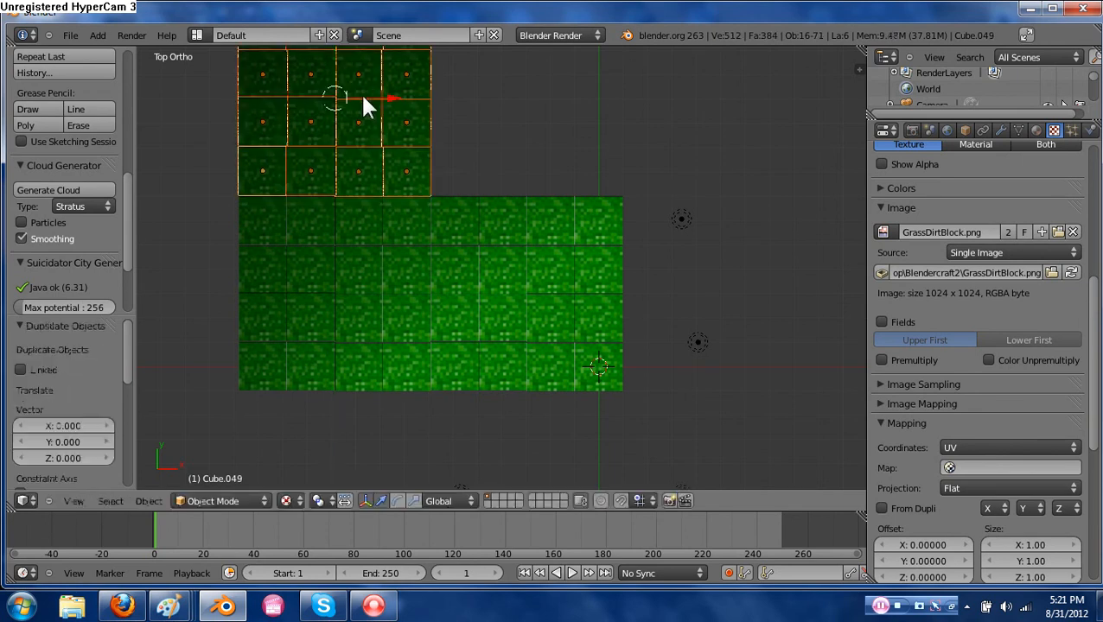
drag(392, 100, 582, 100)
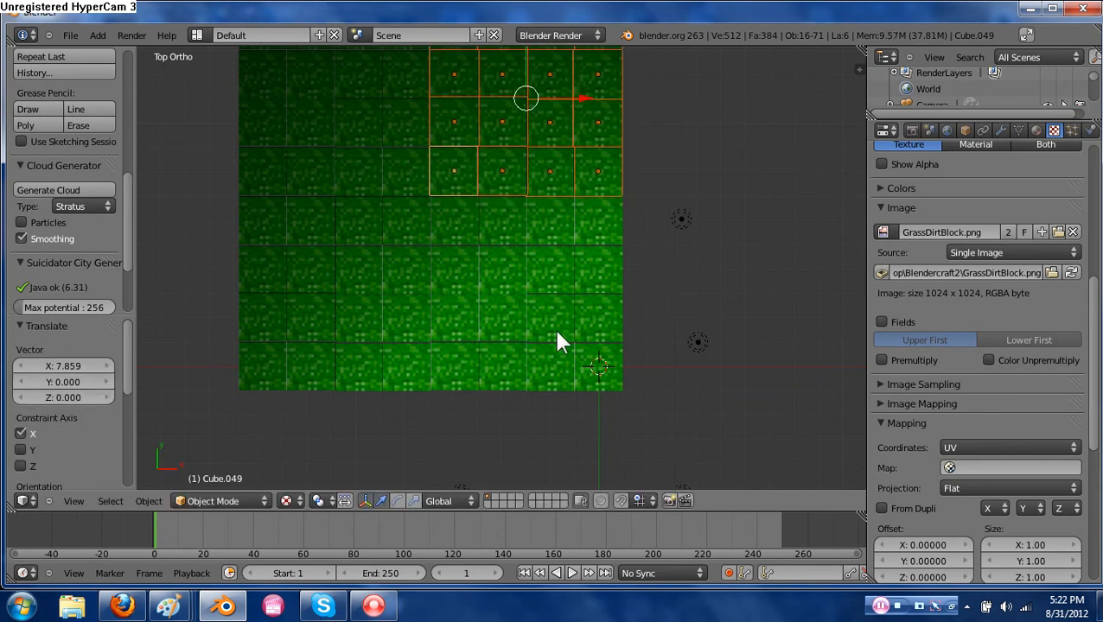
Duplicate the selected corner section and raise the copy about 1.95 units in Z as a second layer.
mouse_move(557, 342)
middle_down()
mouse_move(476, 239)
mouse_move(522, 347)
mouse_move(554, 344)
middle_up()
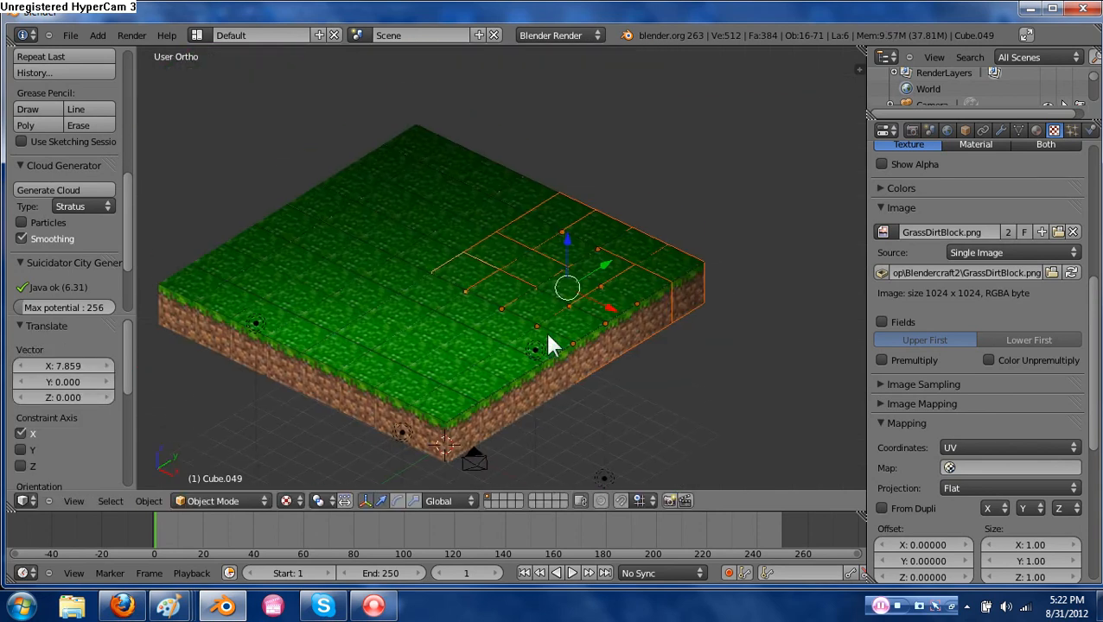
key(shift+d)
click(548, 335)
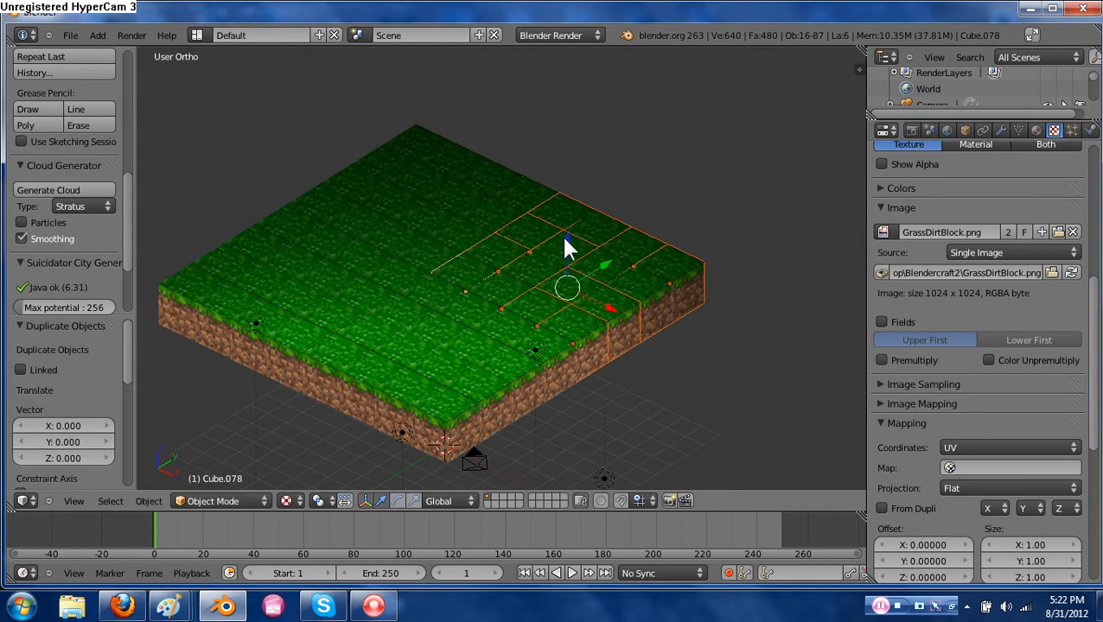
drag(567, 235, 572, 208)
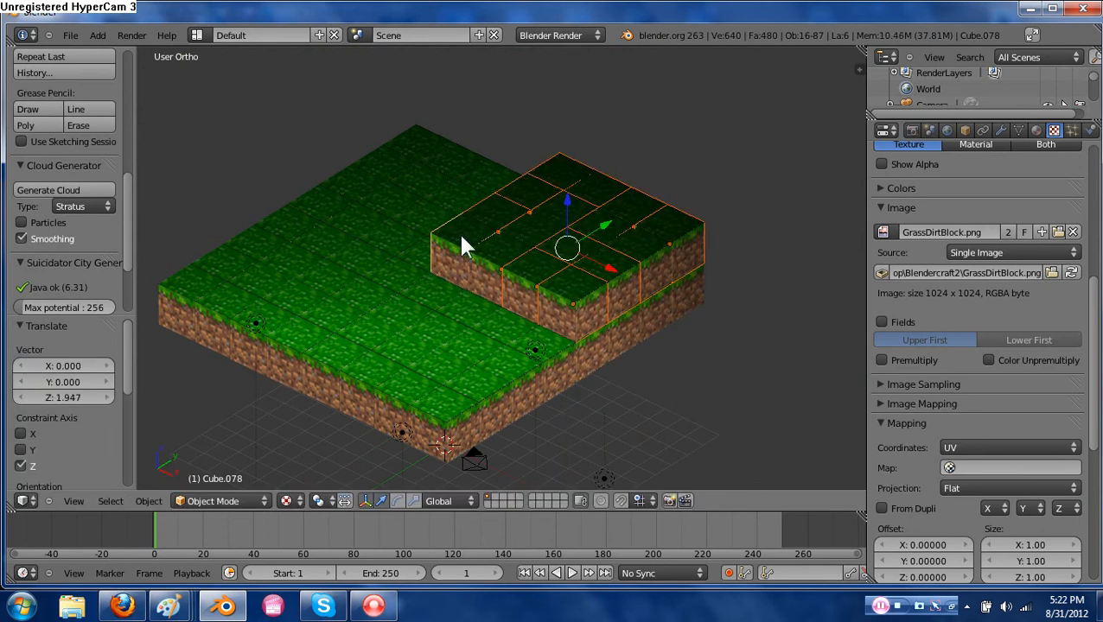
Delete the corner block of the raised layer that faces the middle of the ground.
right_click(464, 242)
right_click(462, 238)
key(x)
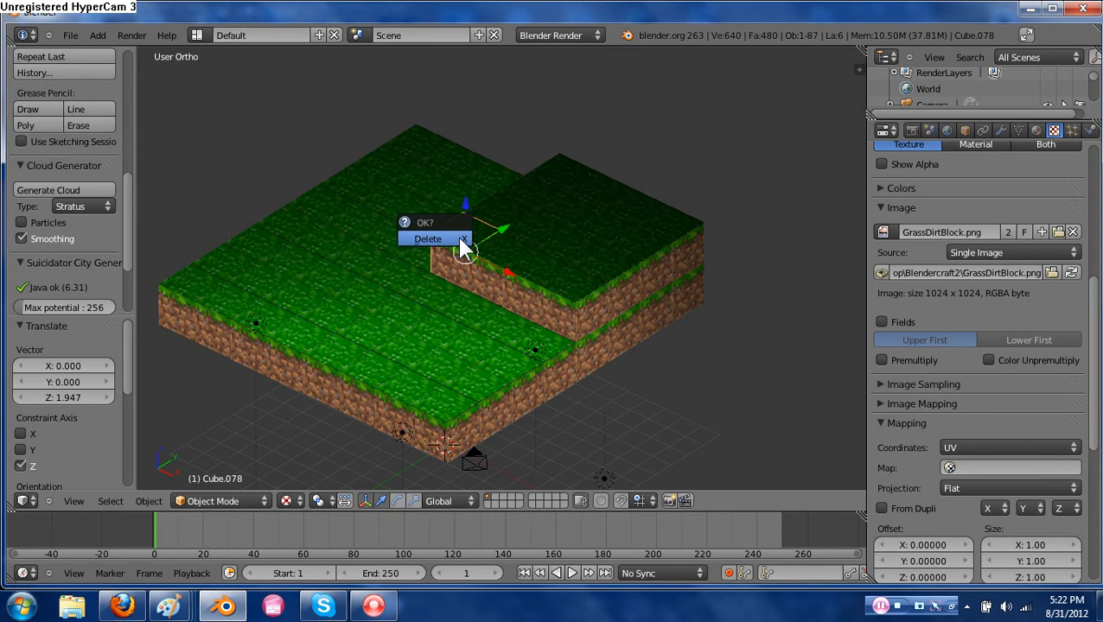
click(462, 238)
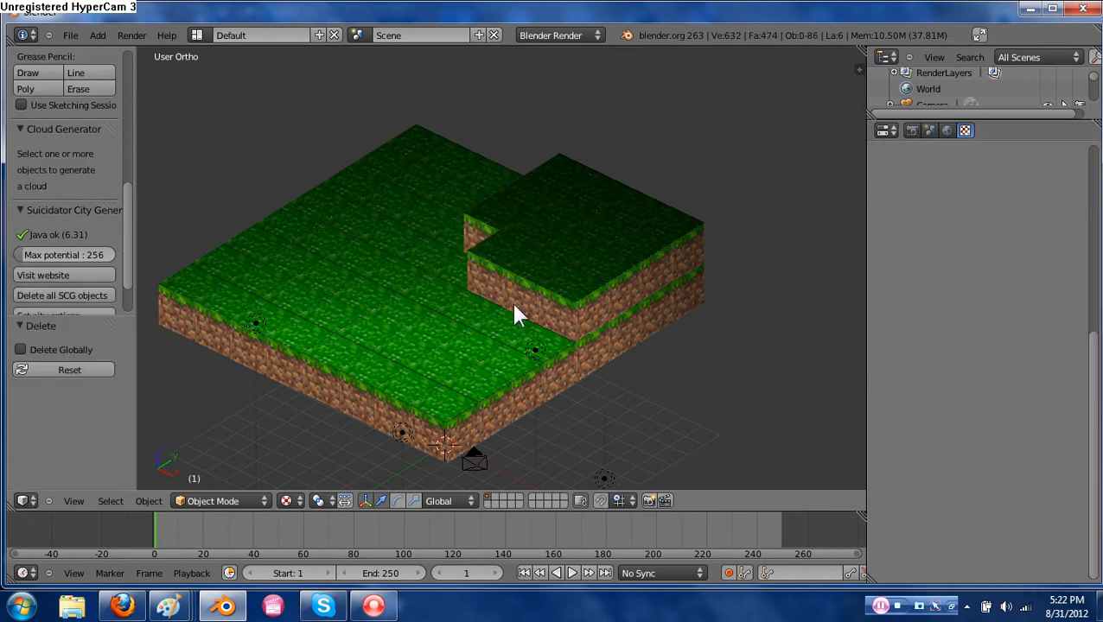
Duplicate the raised layer's blocks except the row along its lower edge and raise the copy about 1.98 units in Z as a third layer.
scroll(511, 307, up, 3)
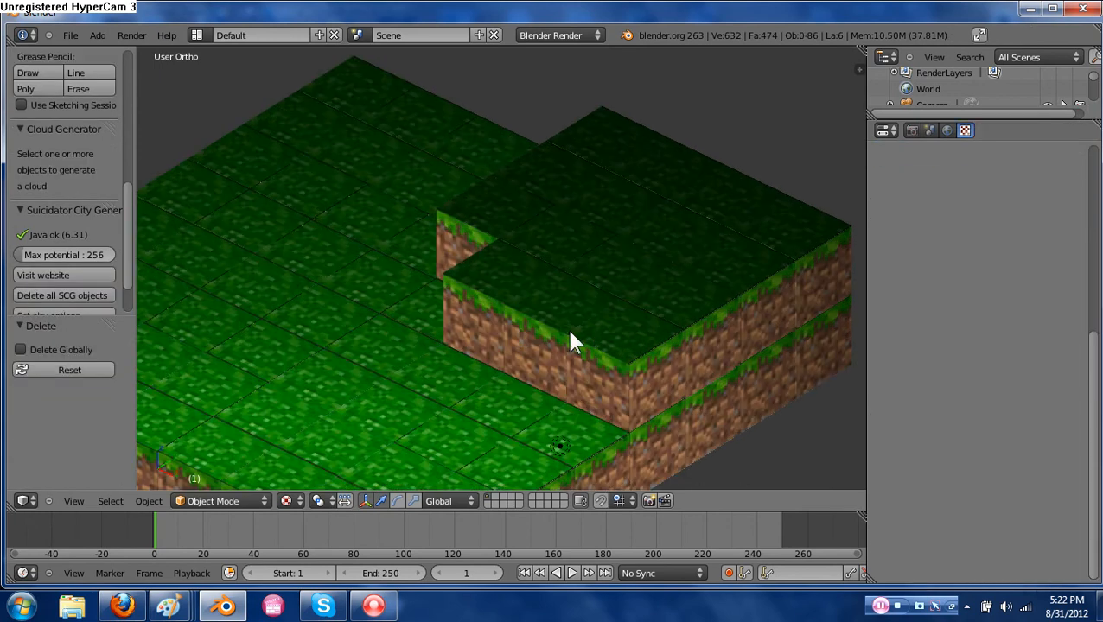
right_click(559, 236)
shift+right_click(603, 259)
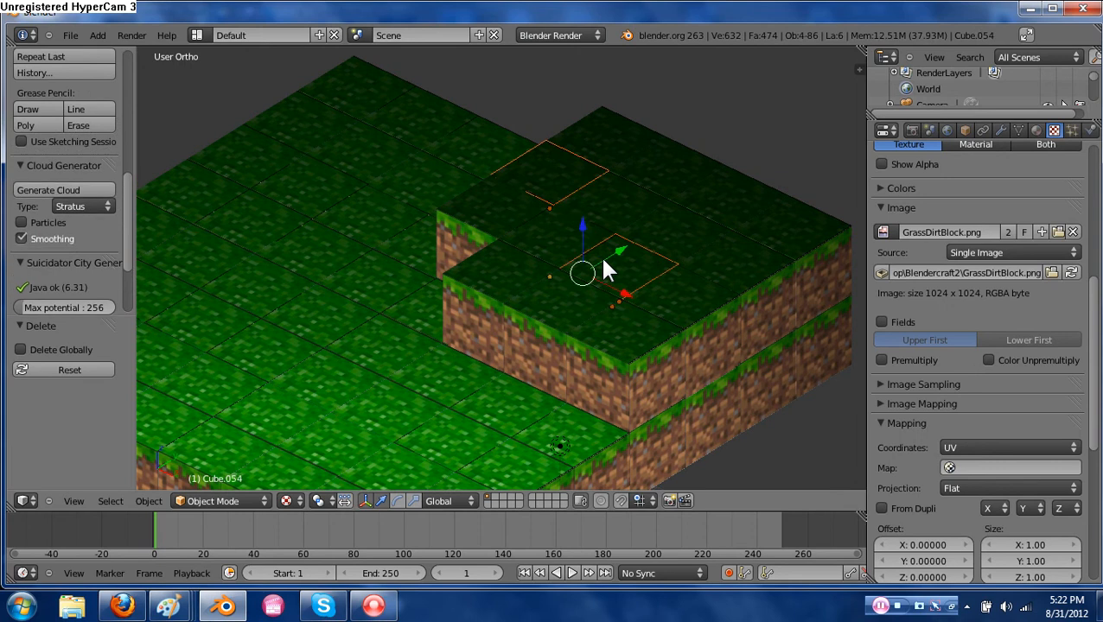
shift+right_click(569, 239)
shift+right_click(589, 227)
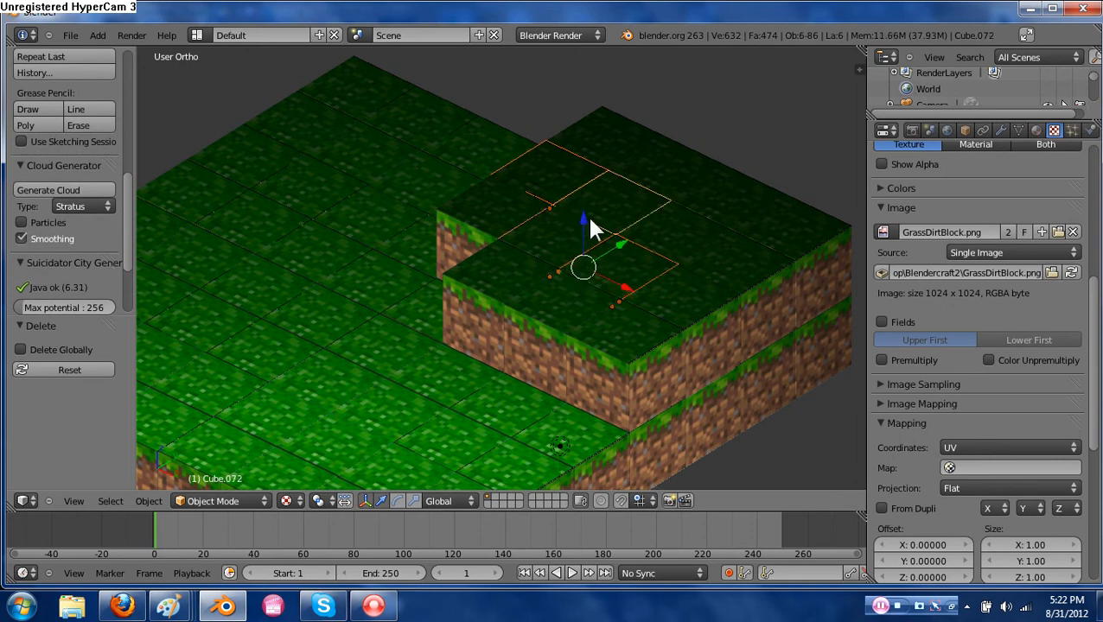
shift+right_click(610, 149)
shift+right_click(724, 195)
shift+right_click(711, 231)
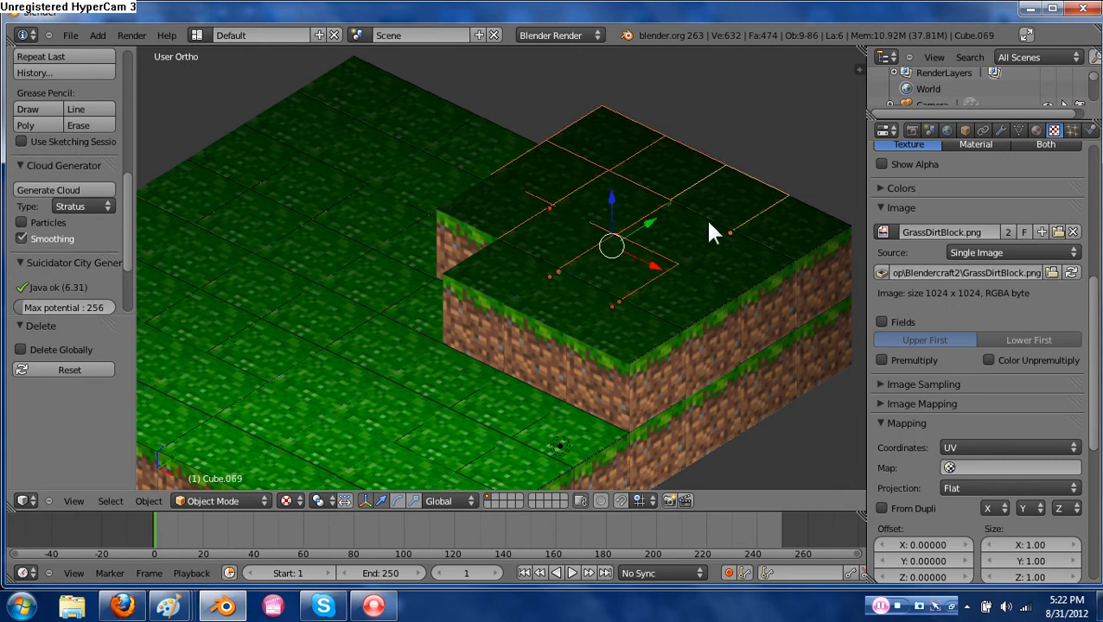
shift+right_click(725, 281)
shift+right_click(717, 294)
shift+right_click(702, 310)
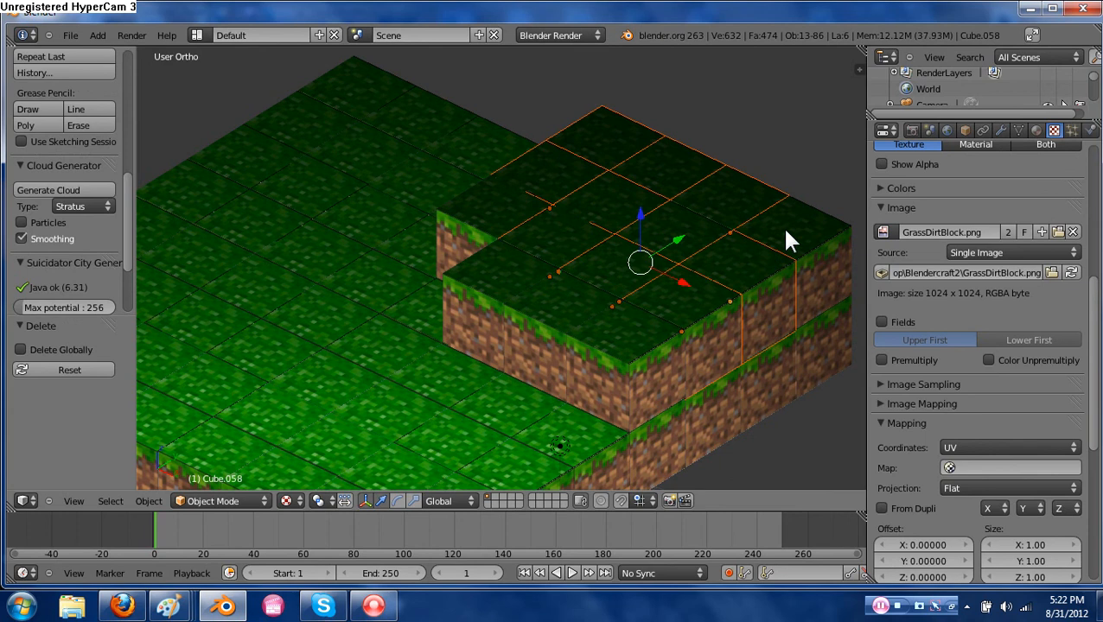
shift+right_click(786, 240)
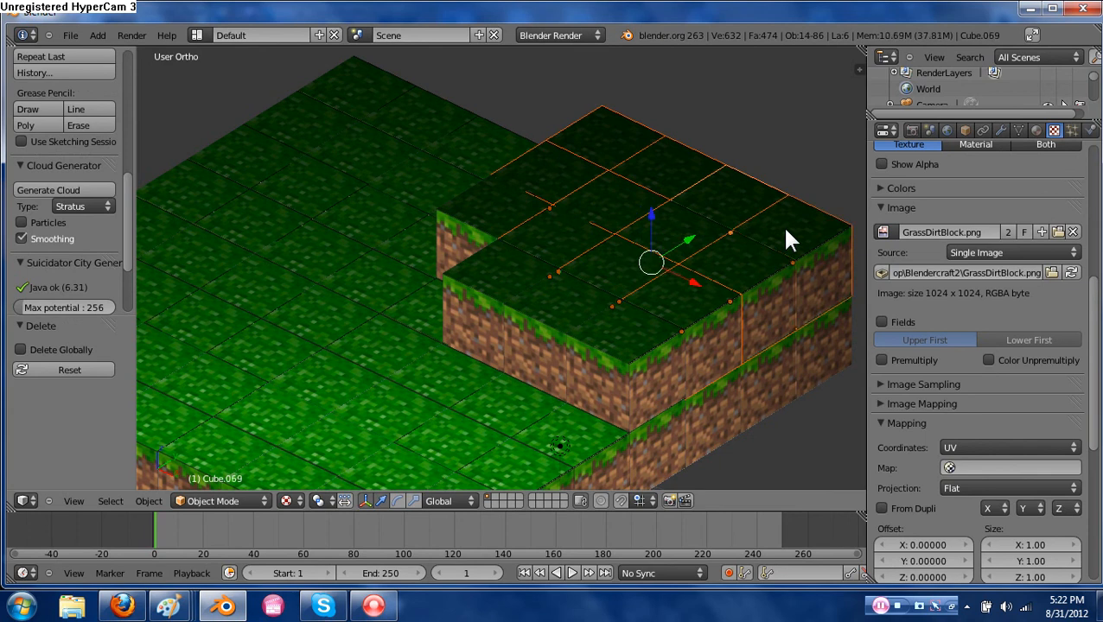
key(shift+d)
right_click(785, 230)
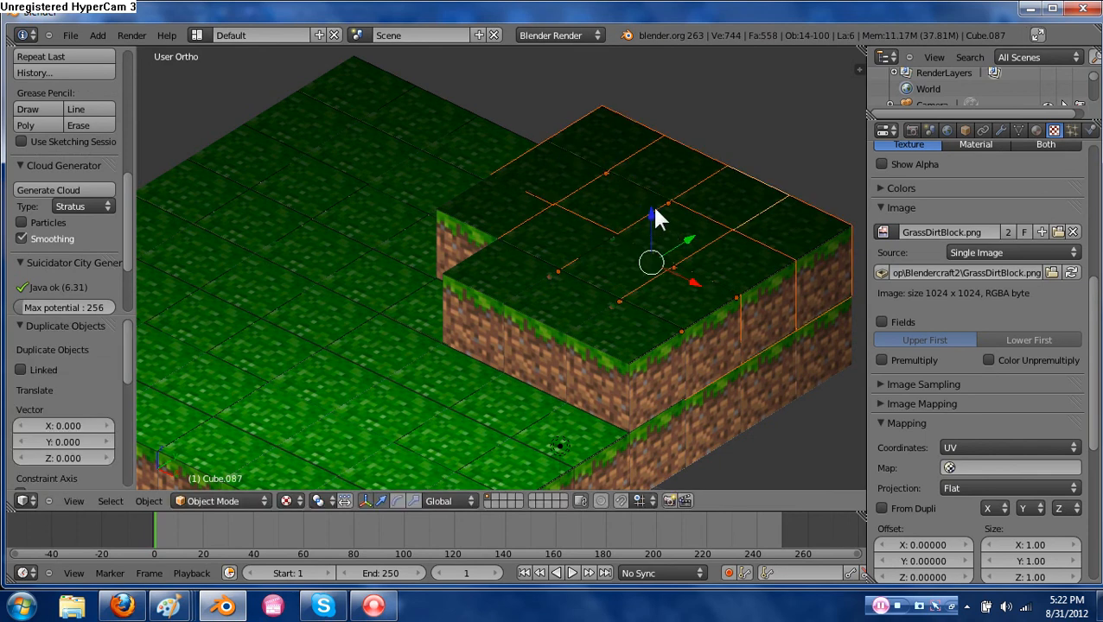
drag(654, 209, 646, 146)
click(646, 145)
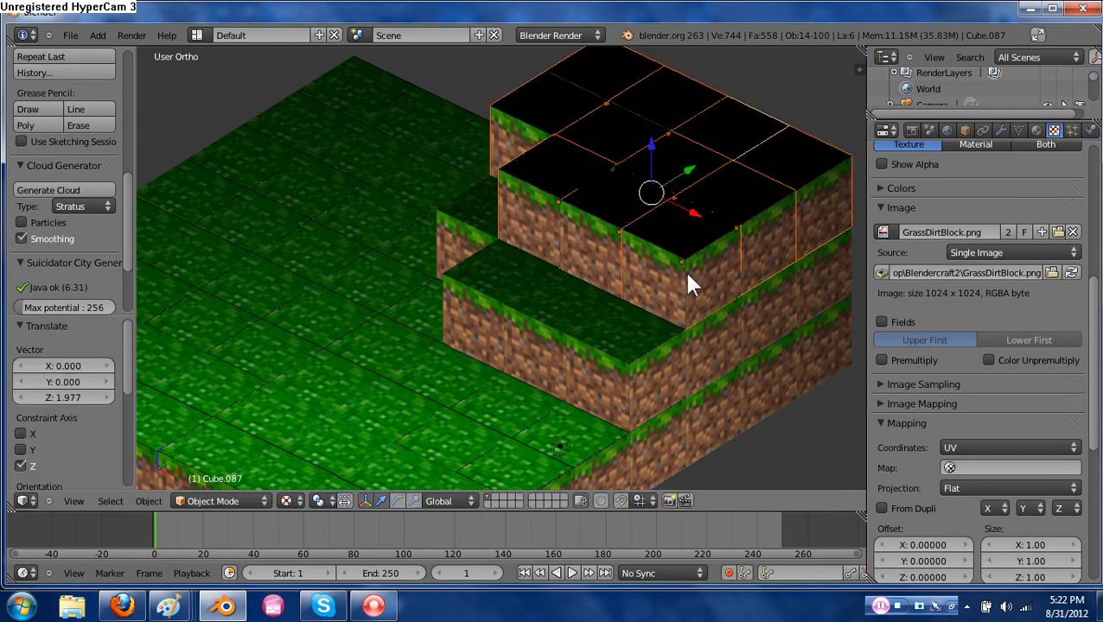
Try to rotate the second layer's side block beneath the third layer 9090° about global Y, and undo the attempt.
mouse_move(706, 327)
middle_down()
mouse_move(661, 289)
mouse_move(697, 334)
middle_up()
right_click(694, 338)
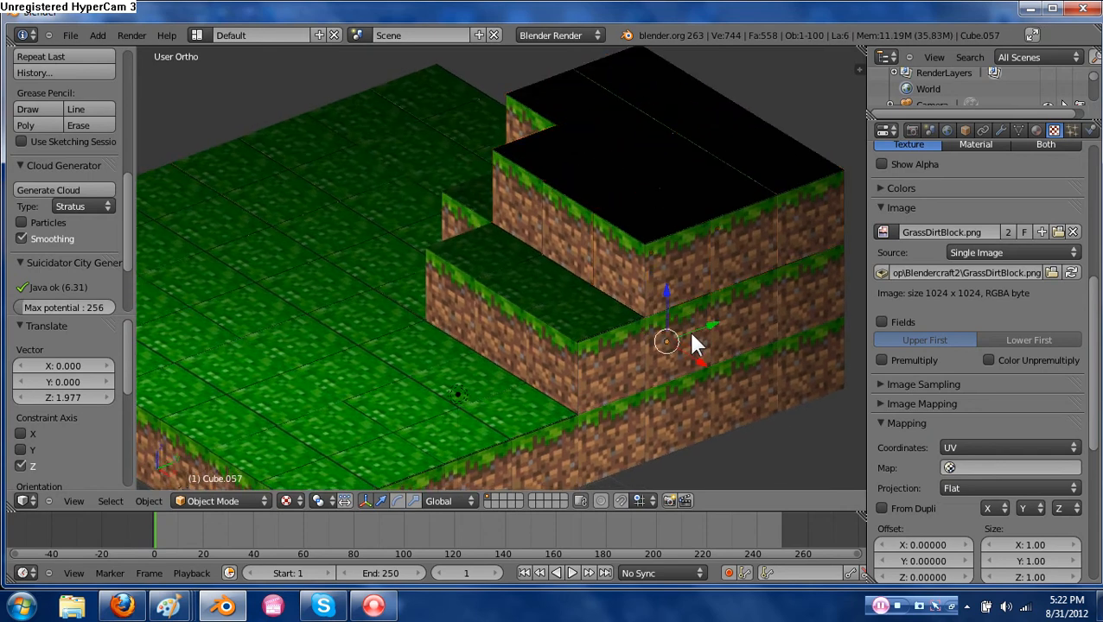
text(ry)
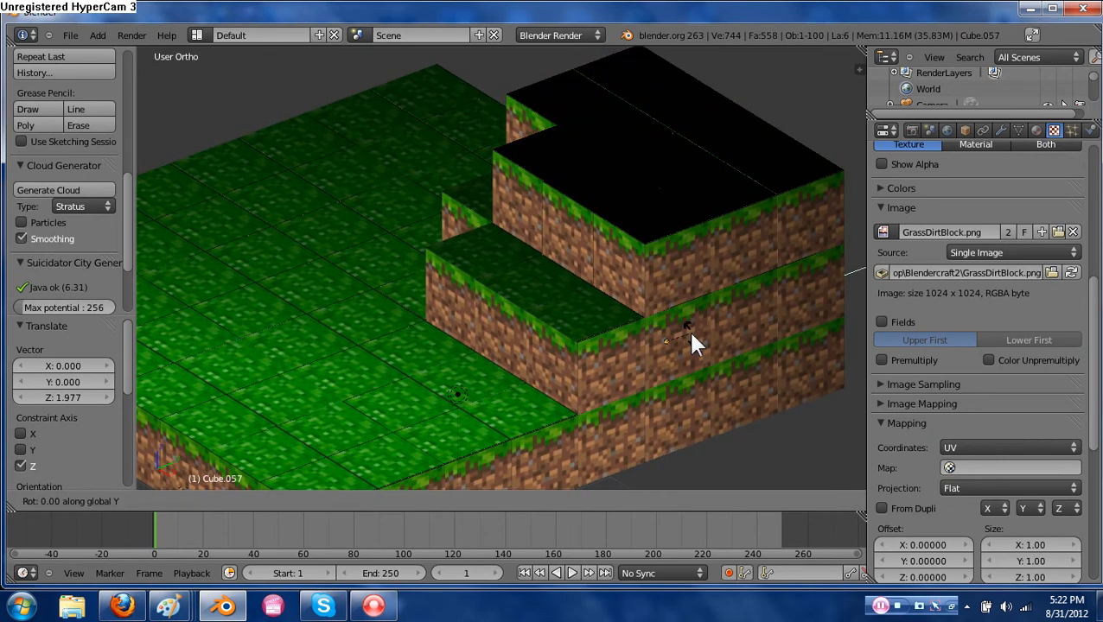
text(9090)
key(Return)
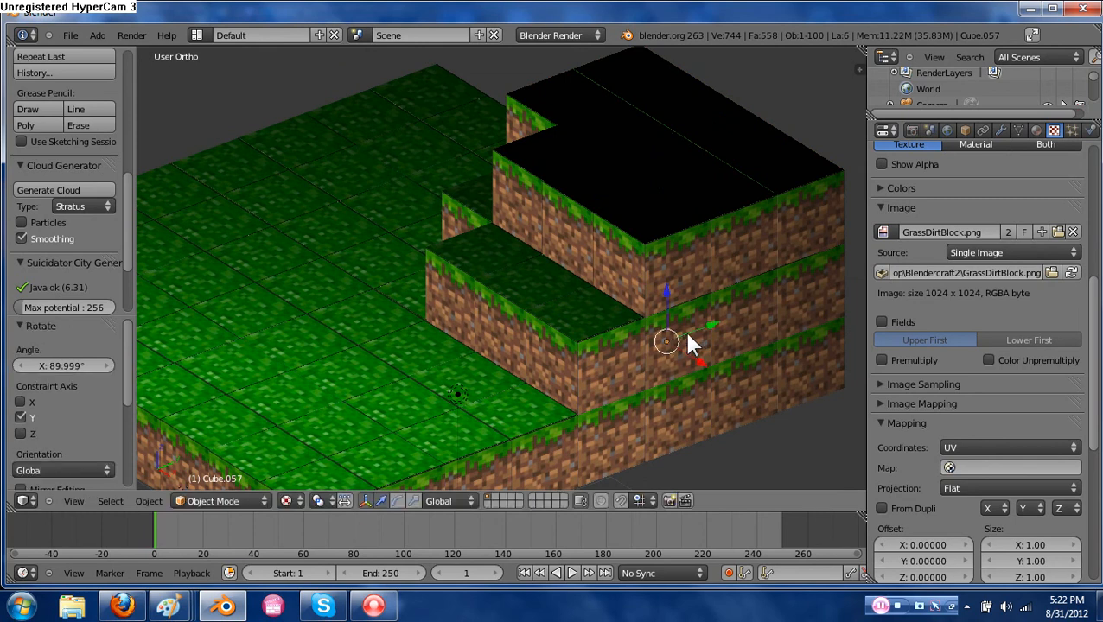
mouse_move(717, 367)
middle_down()
mouse_move(456, 363)
mouse_move(486, 283)
mouse_move(591, 349)
mouse_move(723, 360)
mouse_move(709, 361)
middle_up()
key(ctrl+z)
key(ctrl+z)
key(ctrl+shift+z)
key(ctrl+shift+z)
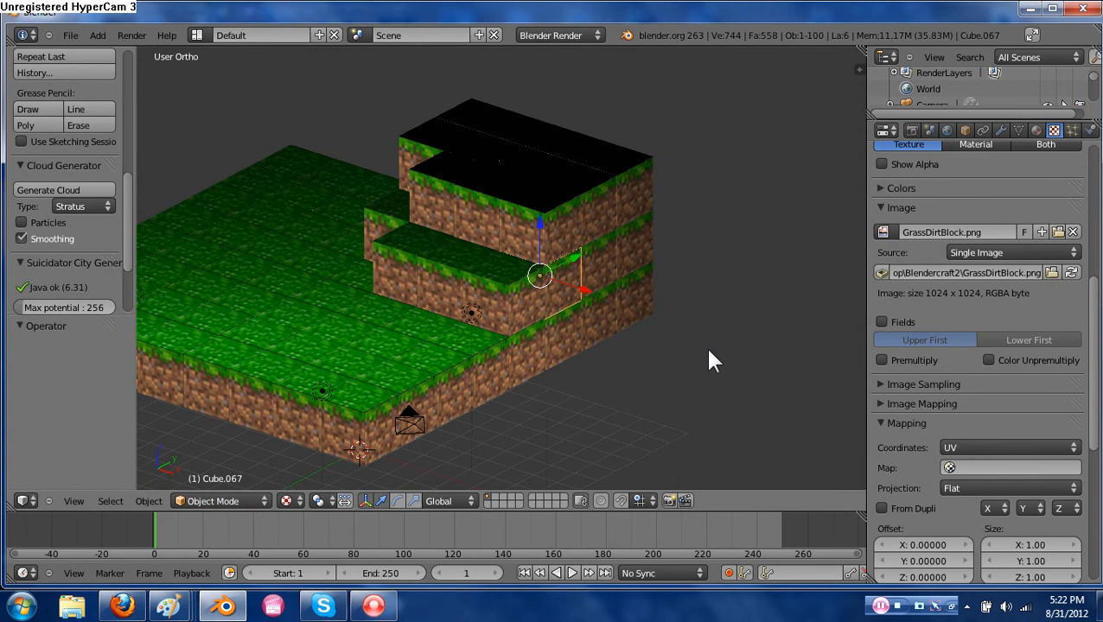
Rotate the second-layer side block beneath the third layer's near corner about global Y by 90° three times so its dirt faces outward.
text(ry90)
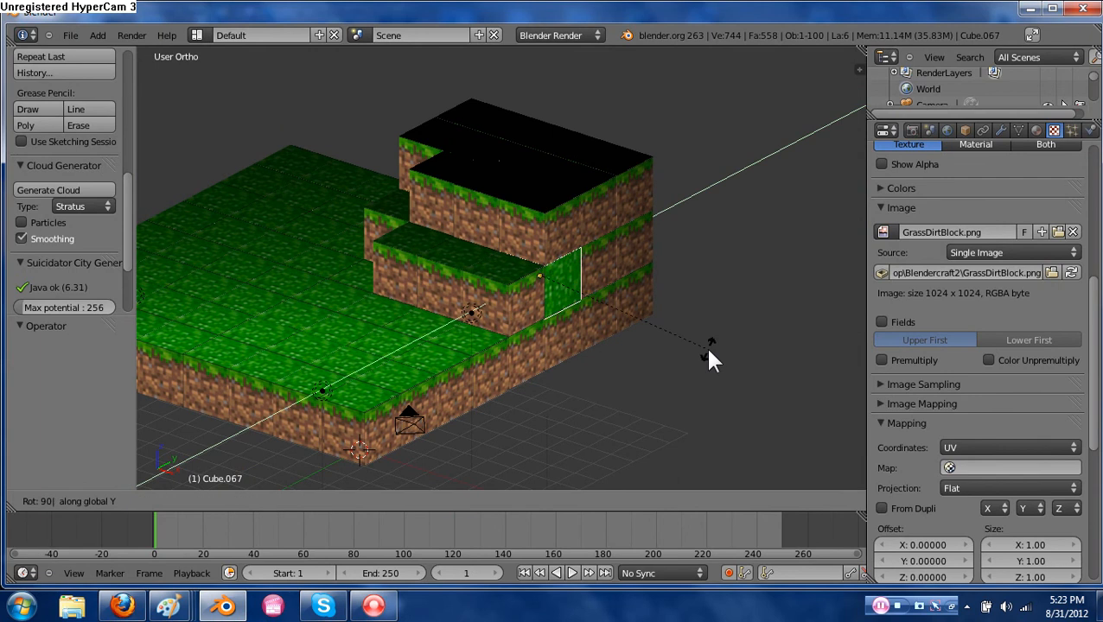
key(Return)
text(ry)
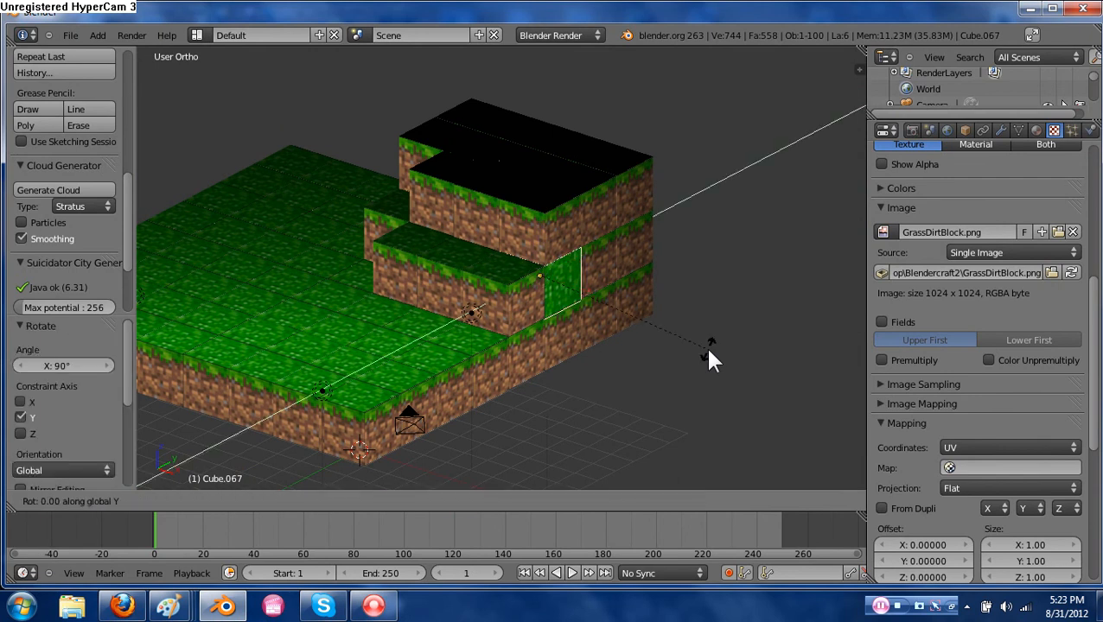
text(90)
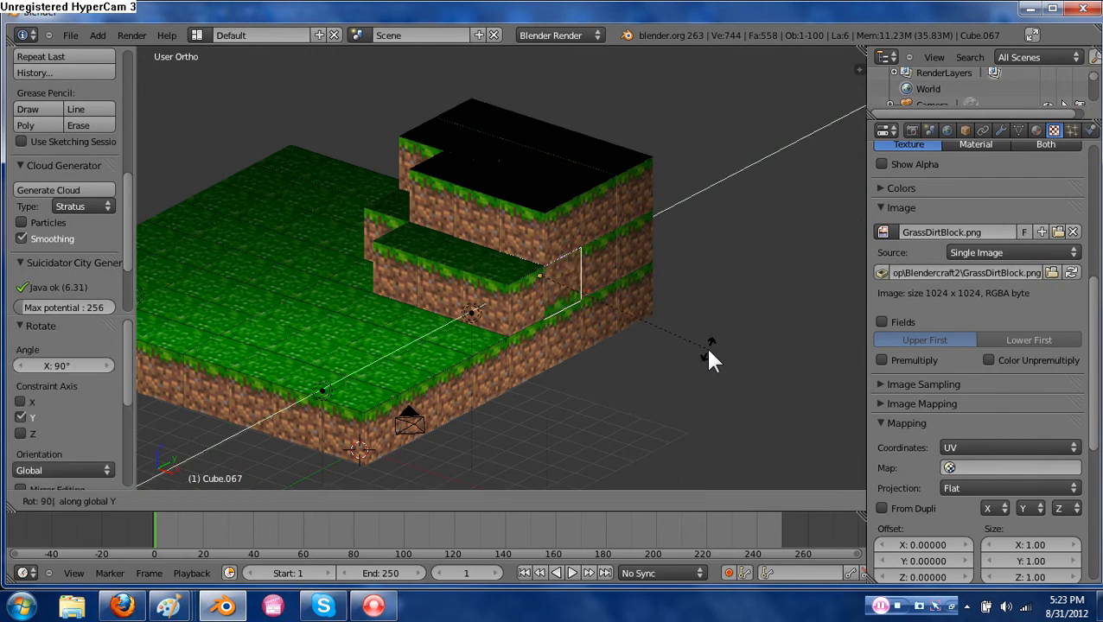
key(Return)
text(ry90)
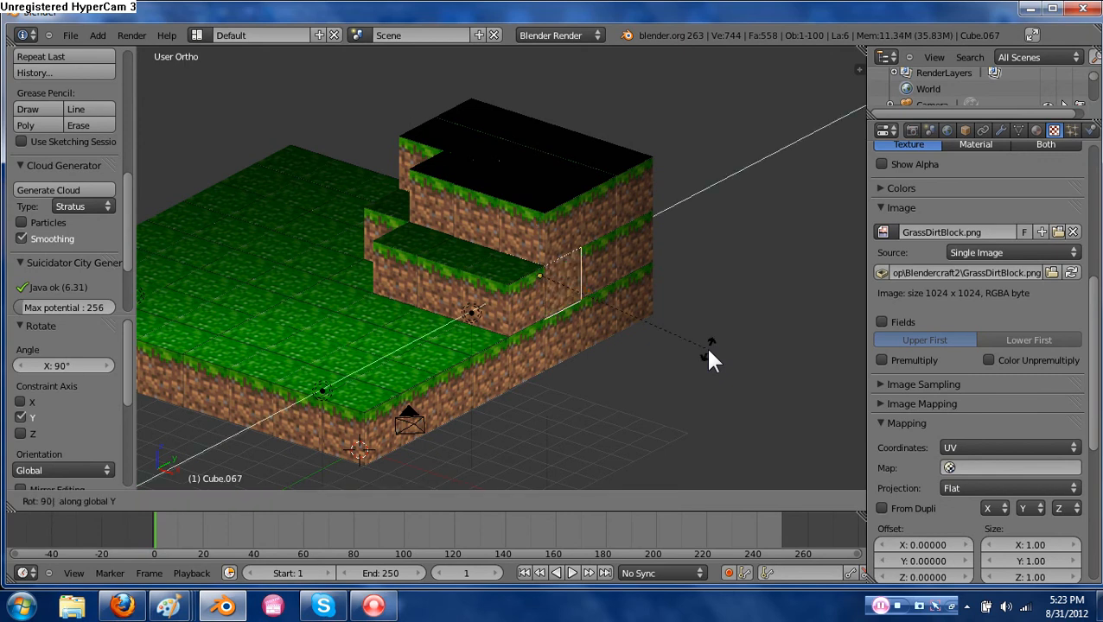
key(Return)
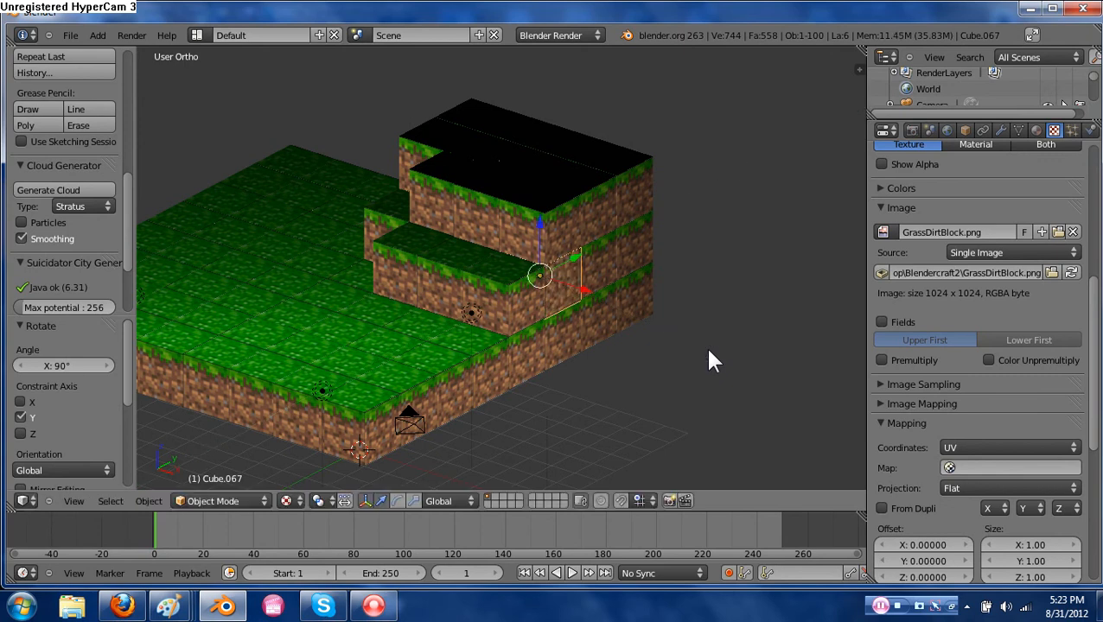
Rotate the other two second-layer side blocks beneath the third layer about global Y by 180° and by another 90°.
right_click(602, 256)
right_click(604, 258)
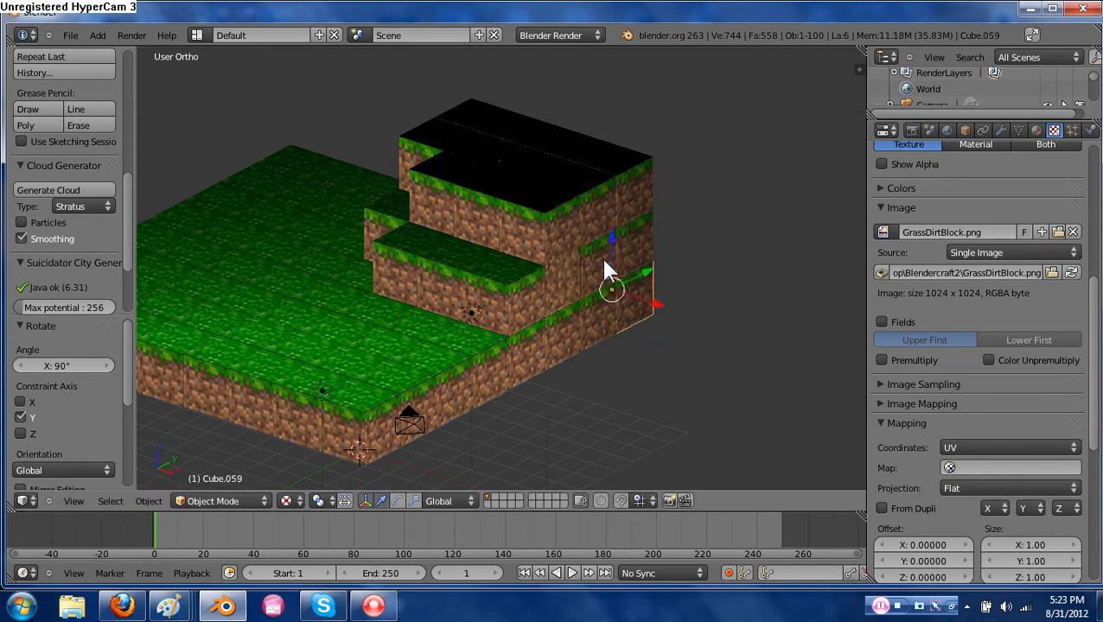
right_click(605, 261)
right_click(604, 258)
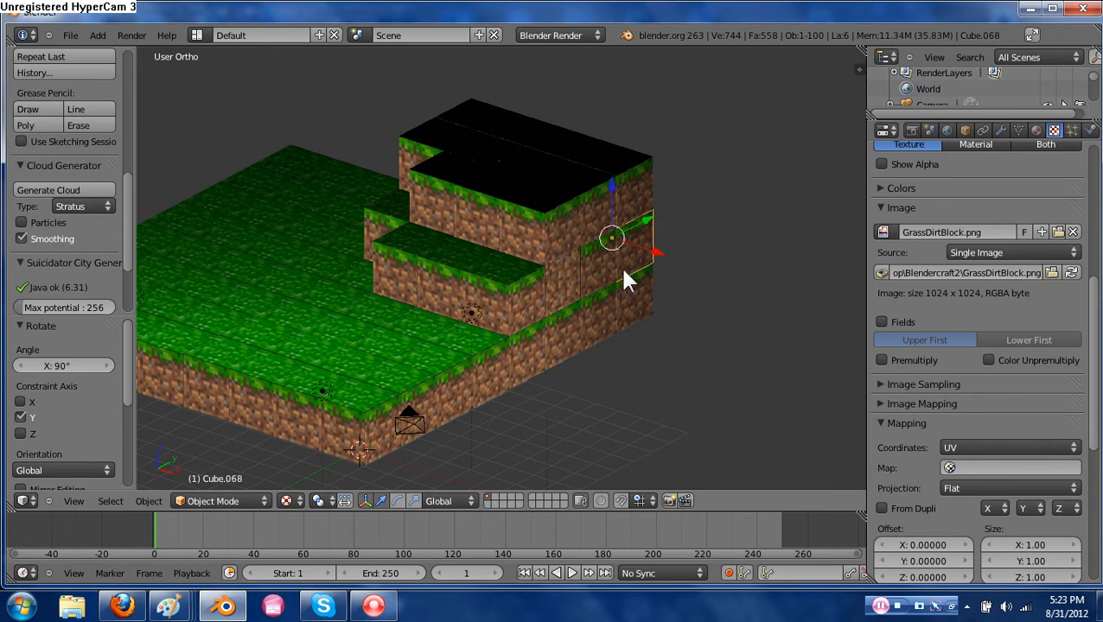
scroll(624, 279, up, 4)
shift+right_click(608, 292)
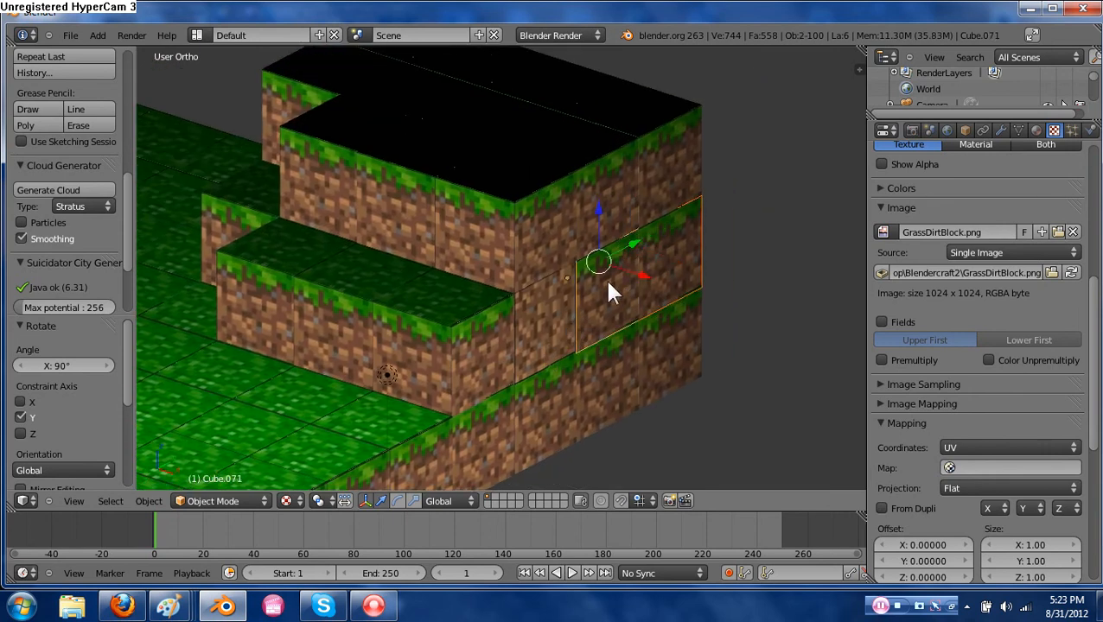
key(r)
text(y)
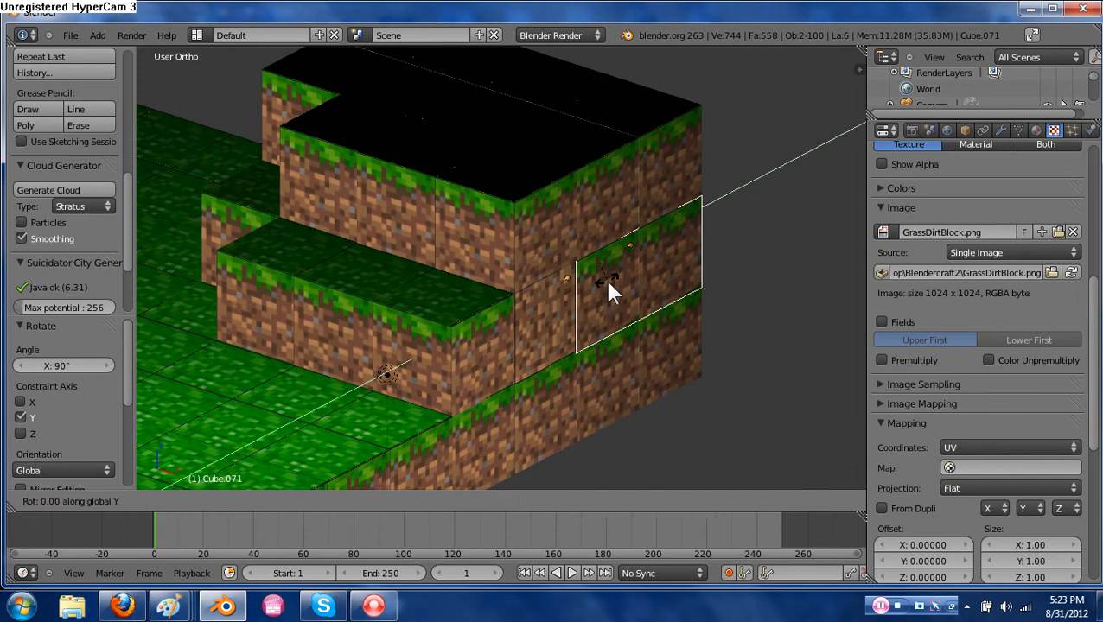
text(180)
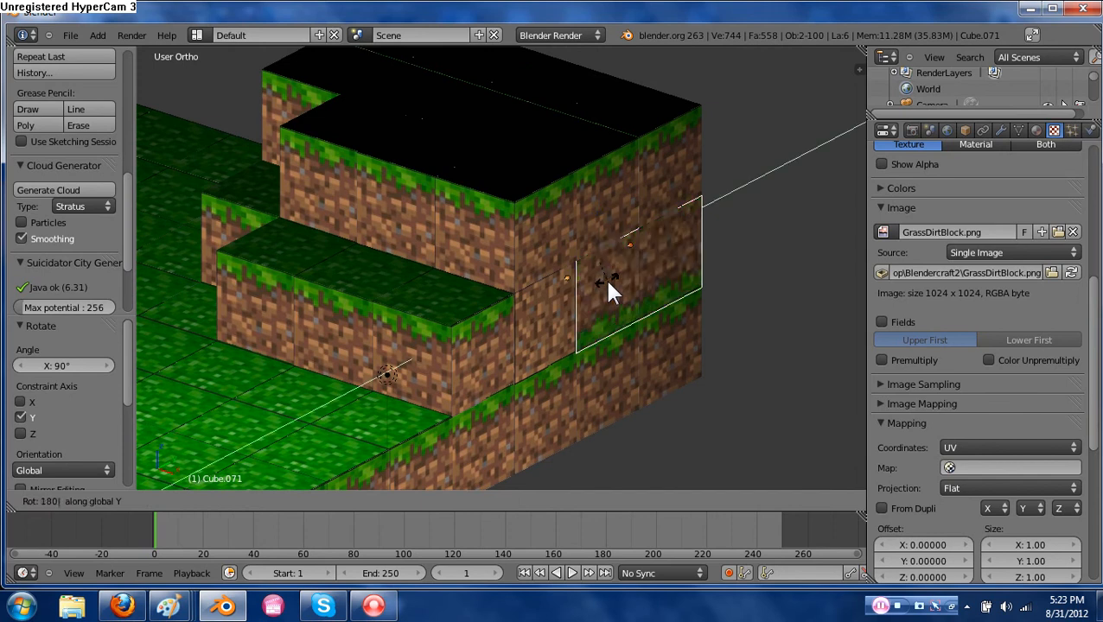
key(Return)
text(ry)
text(90)
key(Return)
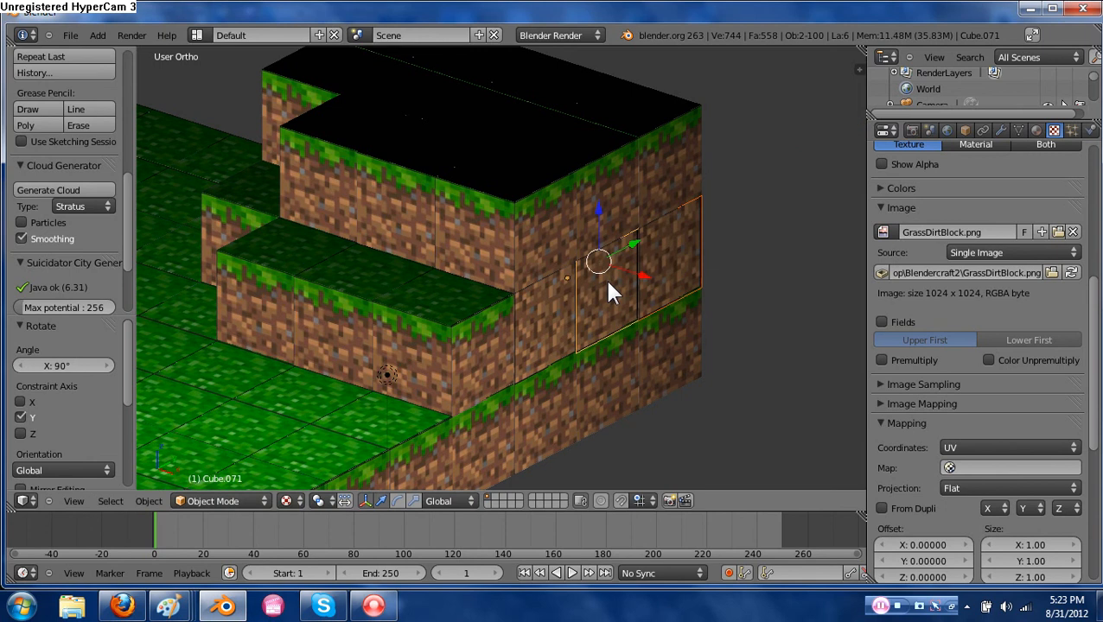
Rotate the four ground-layer side blocks beneath the raised layers -90° about global Y.
right_click(489, 447)
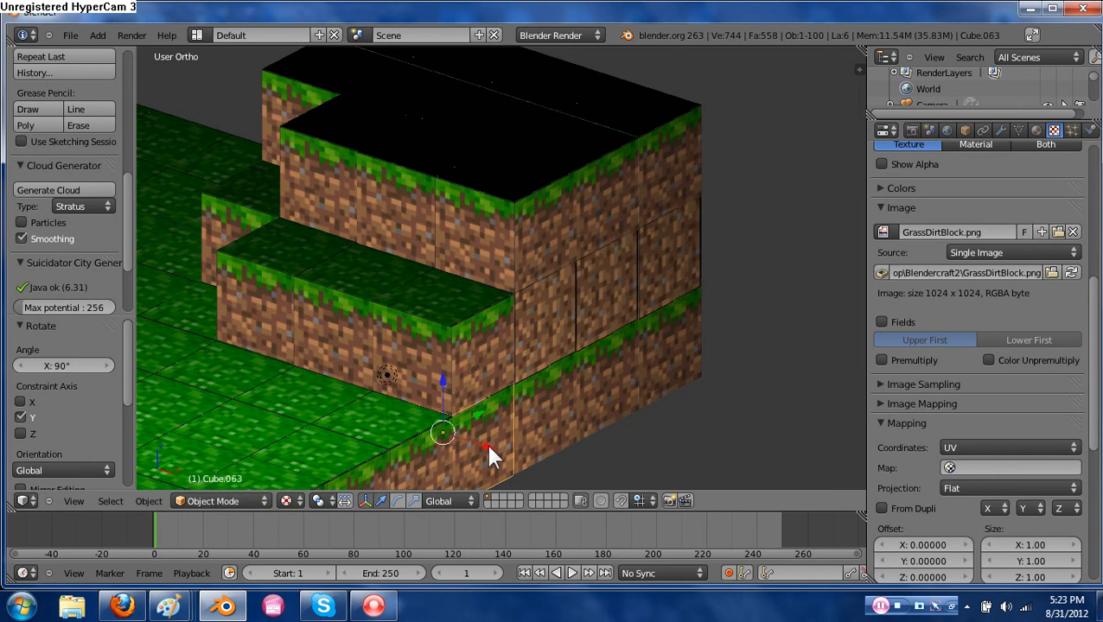
shift+right_click(548, 422)
shift+right_click(624, 370)
shift+right_click(678, 346)
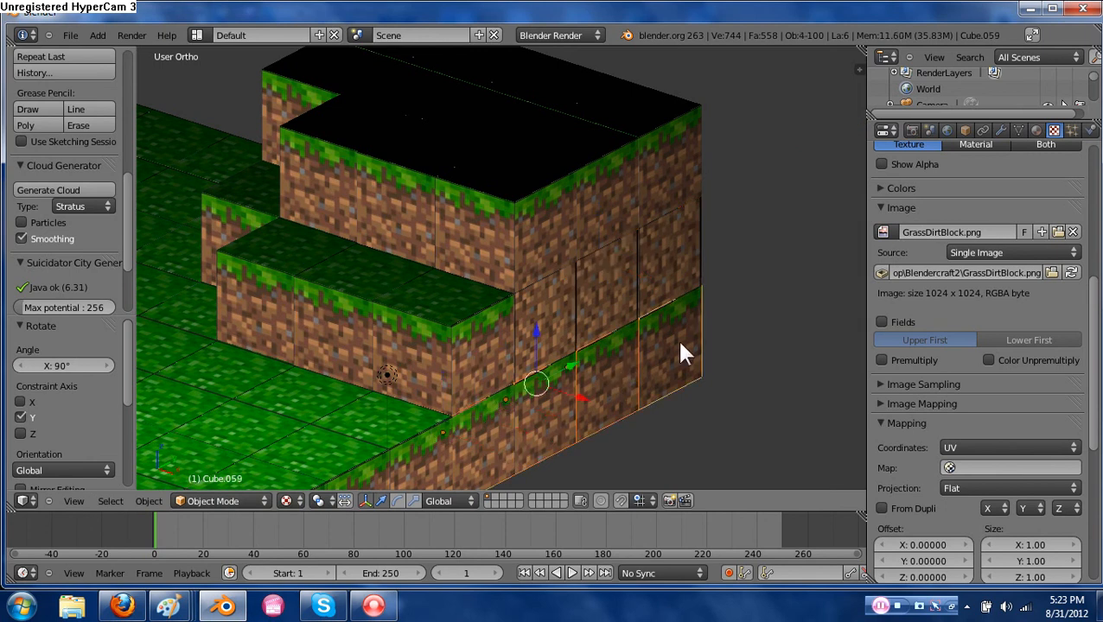
text(ry)
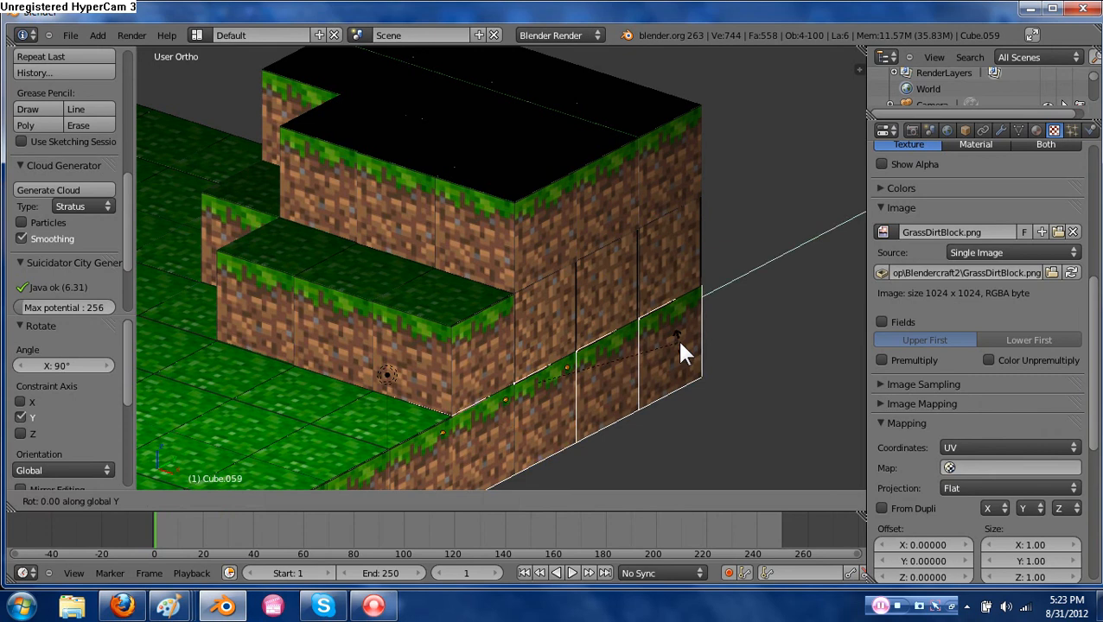
text(-90)
key(Return)
Rotate two second-layer blocks beneath the third layer on the terrain's unlit side 90° about global Y.
scroll(680, 344, down, 2)
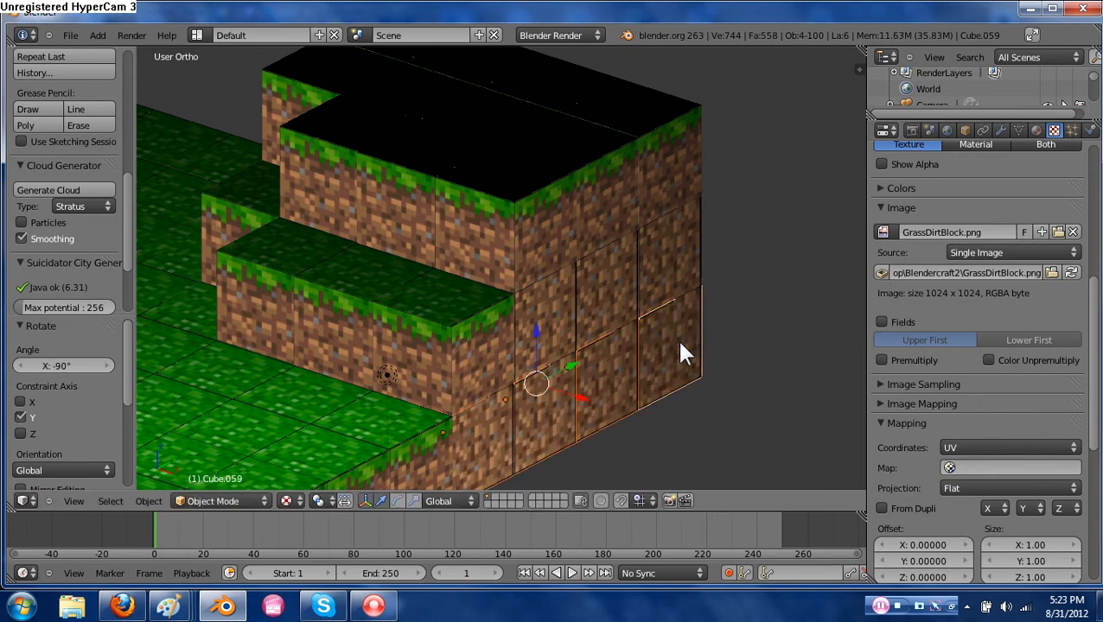
middle_drag(463, 367, 616, 346)
right_click(394, 333)
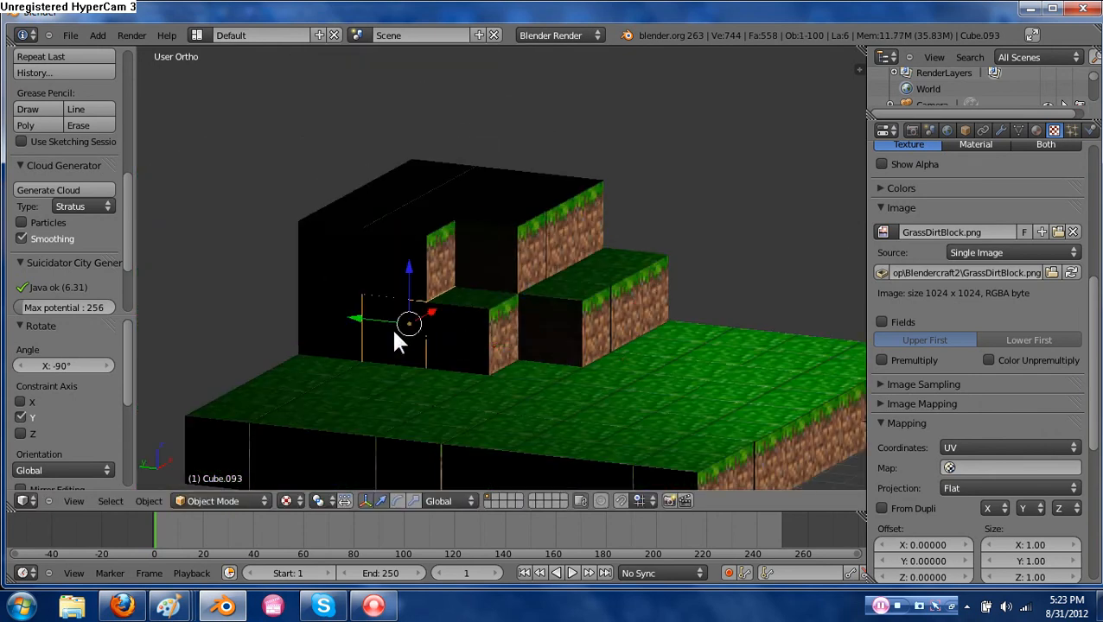
shift+right_click(341, 340)
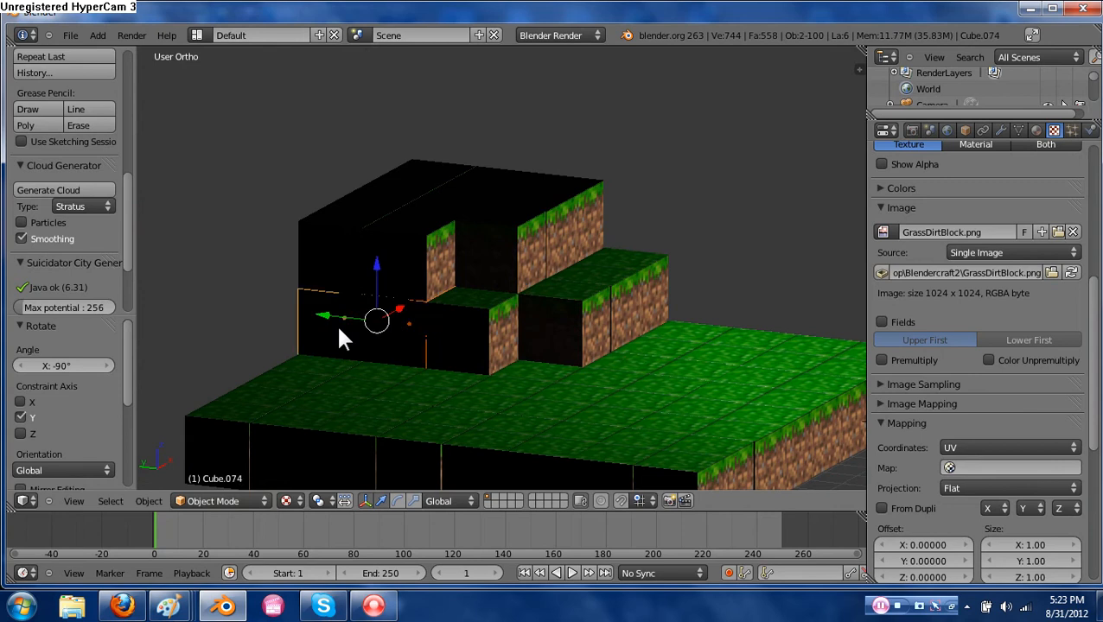
text(ry90)
key(Return)
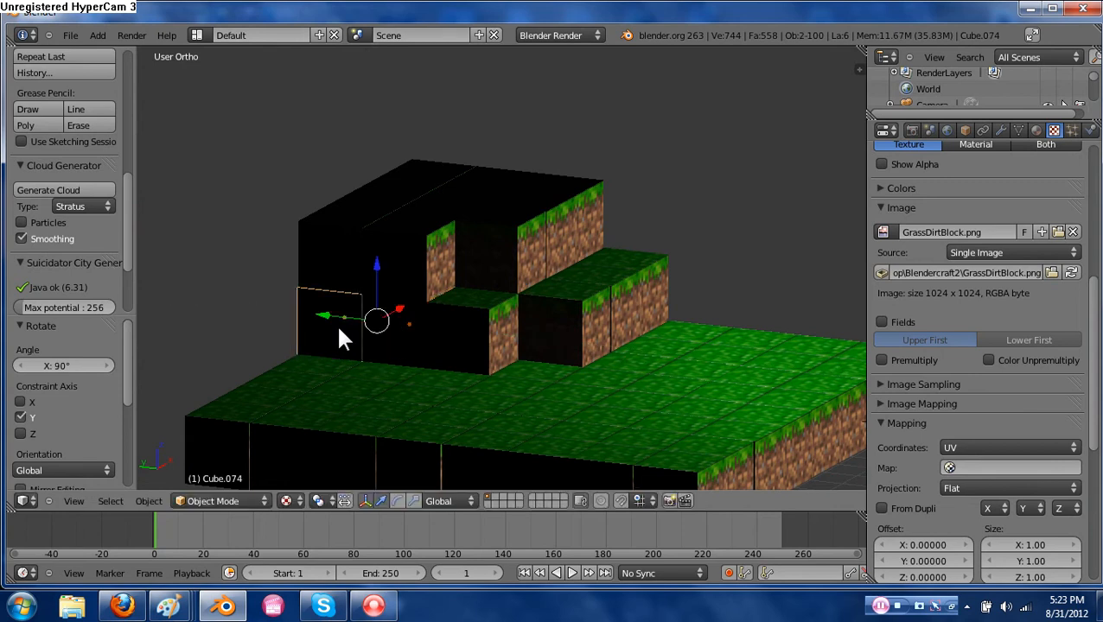
Duplicate the lower lamp beside the terrain and move the copy about 14.56 units along Y.
scroll(352, 315, down, 2)
middle_drag(352, 314, 775, 318)
right_click(804, 302)
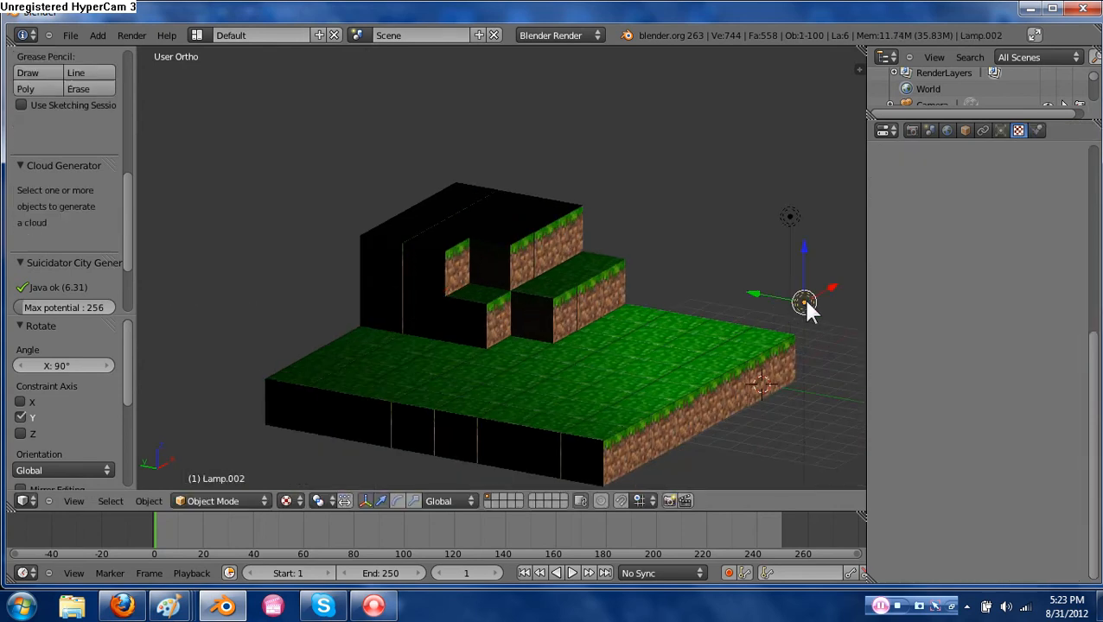
key(shift+d)
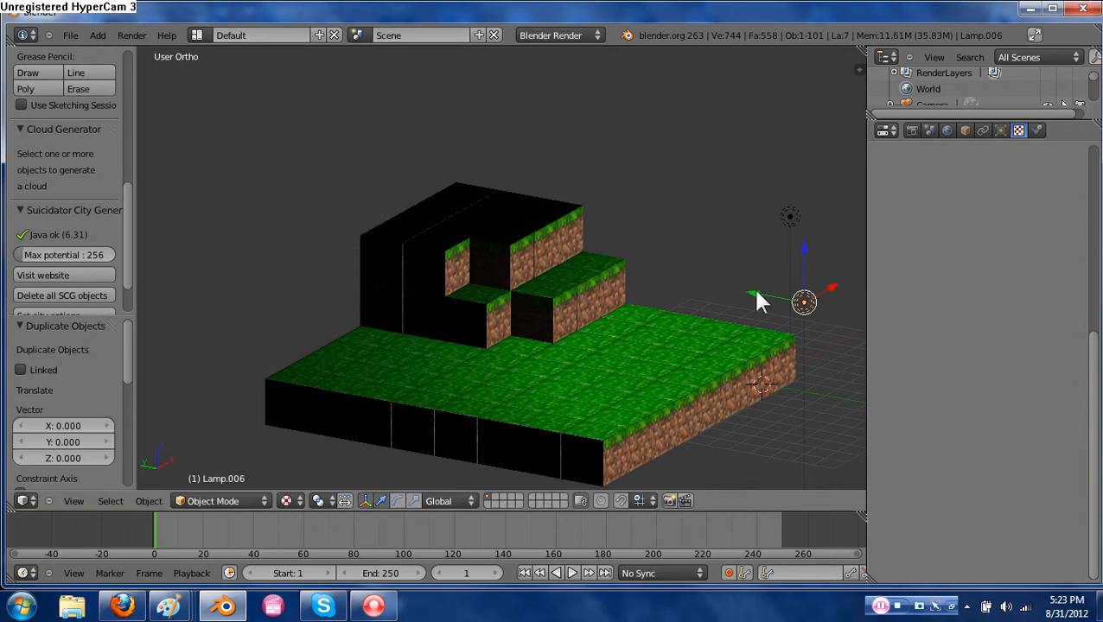
key(y)
click(519, 240)
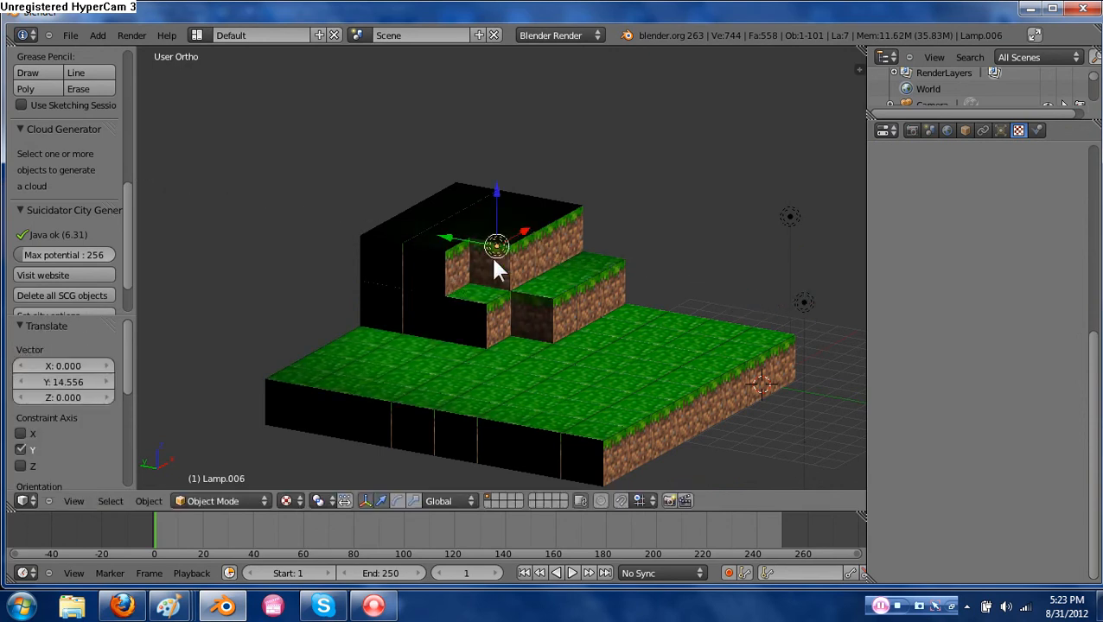
Move the new lamp about -13.38 units along X to the terrain's unlit side and raise it in Z above the third layer.
key(g)
key(y)
click(377, 337)
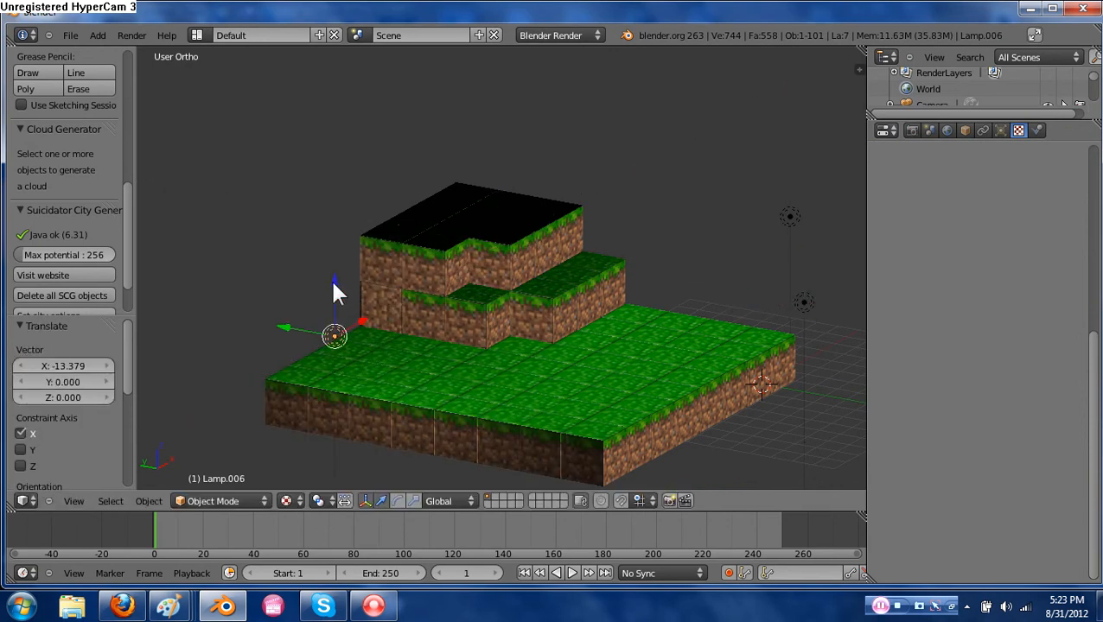
key(g)
key(x)
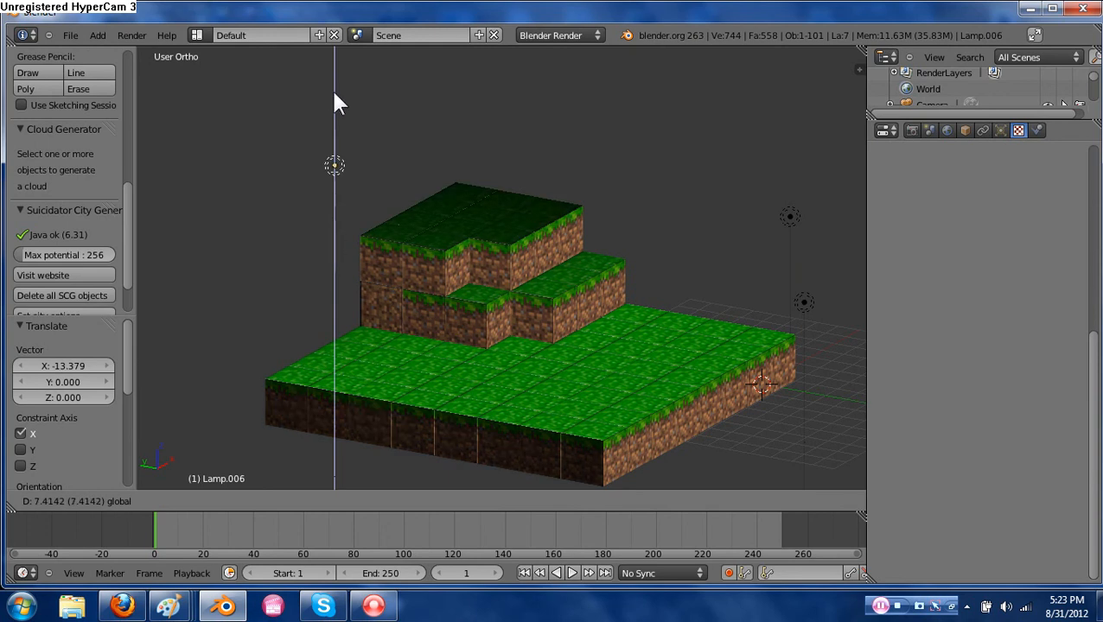
click(340, 109)
Duplicate the raised lamp on the terrain's formerly unlit side.
key(shift+d)
click(369, 147)
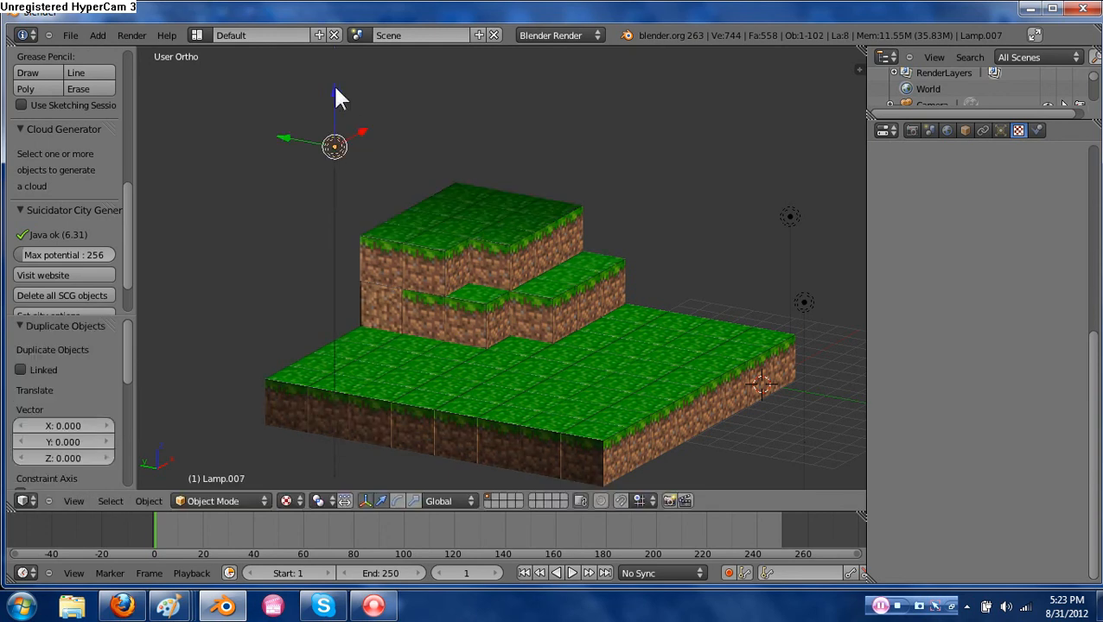
Lower the duplicated lamp beside the terrain by about 11.49 units along the Z axis.
key(g)
key(z)
click(329, 362)
Examine the lighting on the stepped grass terrain from several angles and distances.
middle_drag(431, 360, 378, 360)
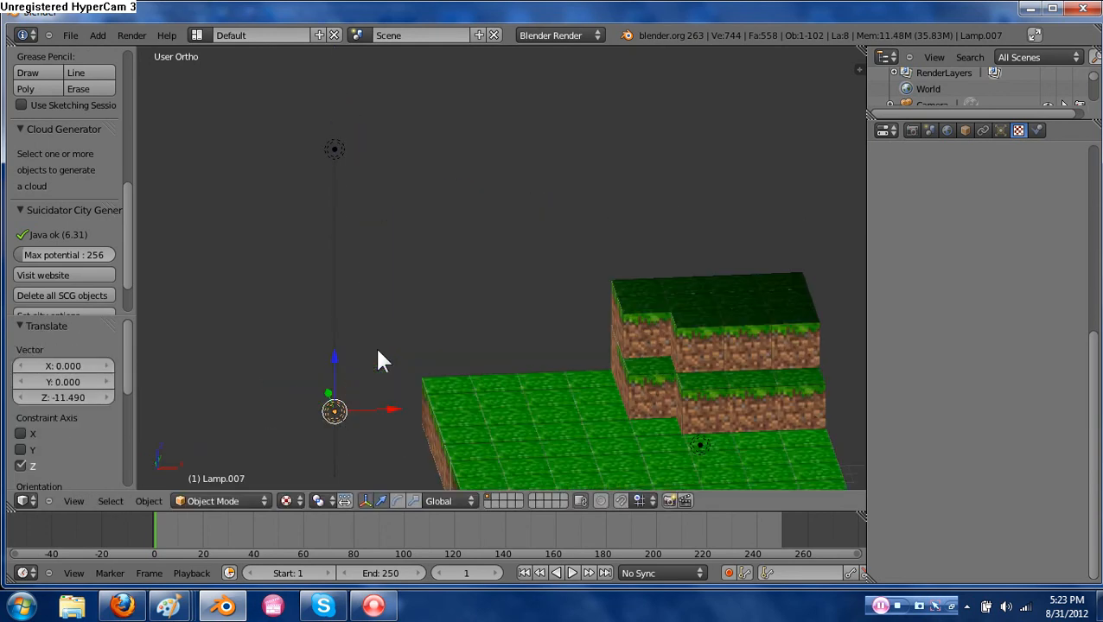
middle_drag(468, 357, 569, 338)
scroll(588, 363, up, 3)
shift+middle_drag(614, 393, 581, 324)
scroll(581, 324, down, 1)
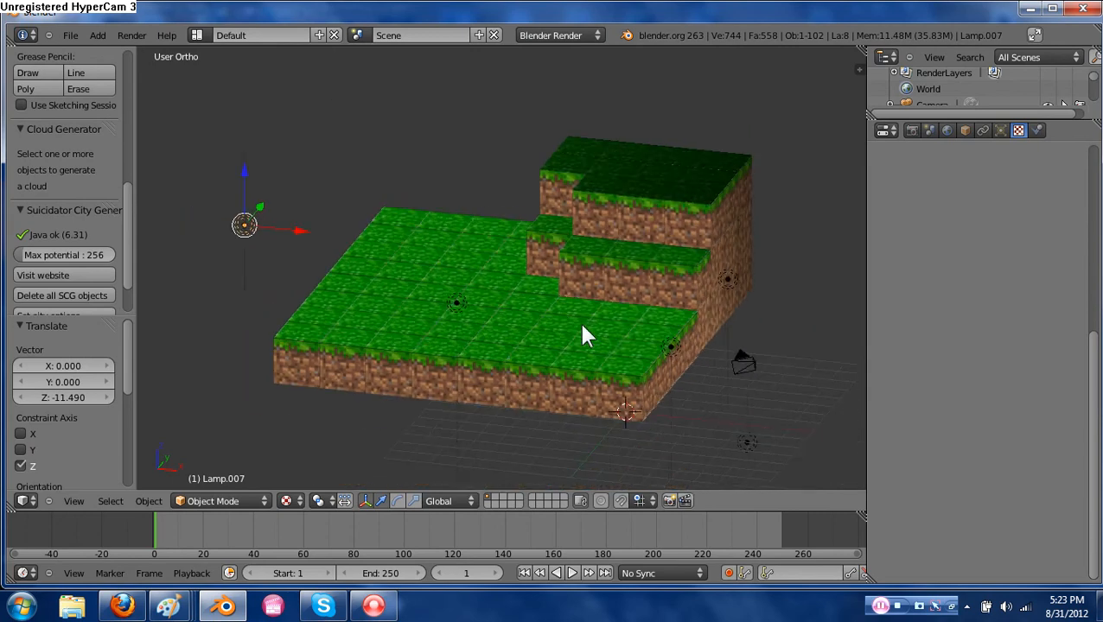
scroll(582, 326, up, 2)
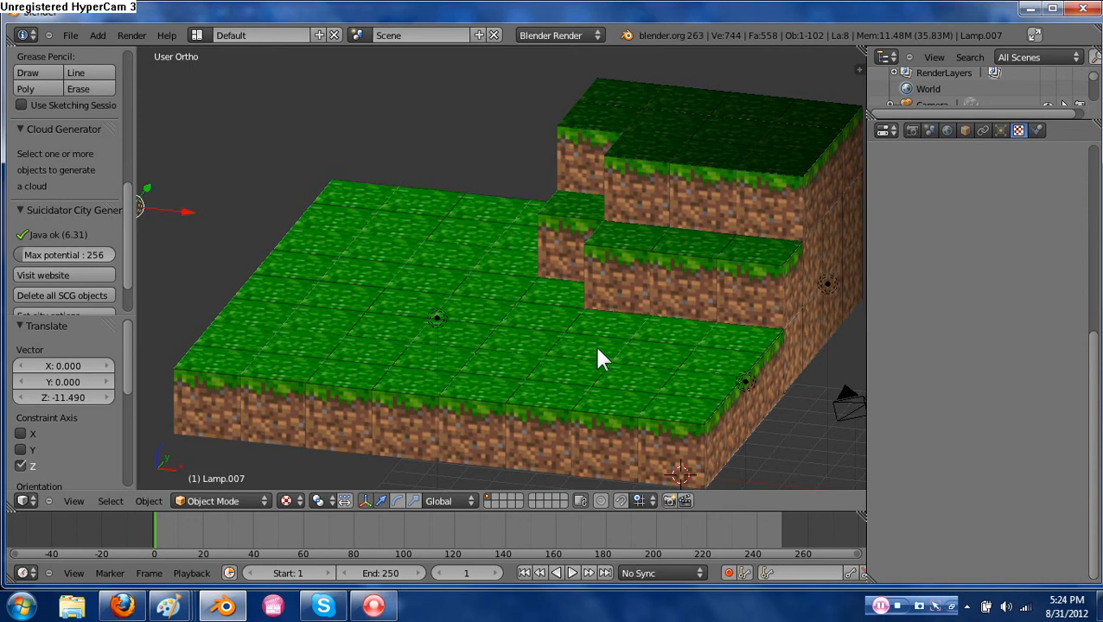
middle_drag(577, 346, 532, 309)
scroll(554, 308, down, 2)
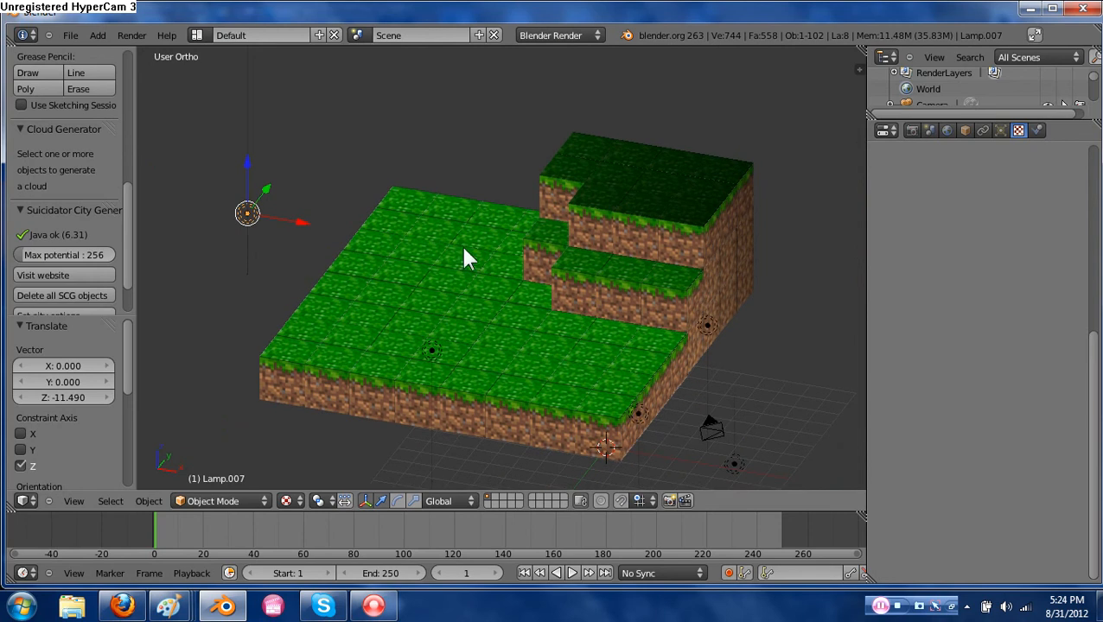
Duplicate an upper-tier grass block and move the copy about -7.046 in X, -2.759 in Y and 1.469 in Z.
right_click(598, 218)
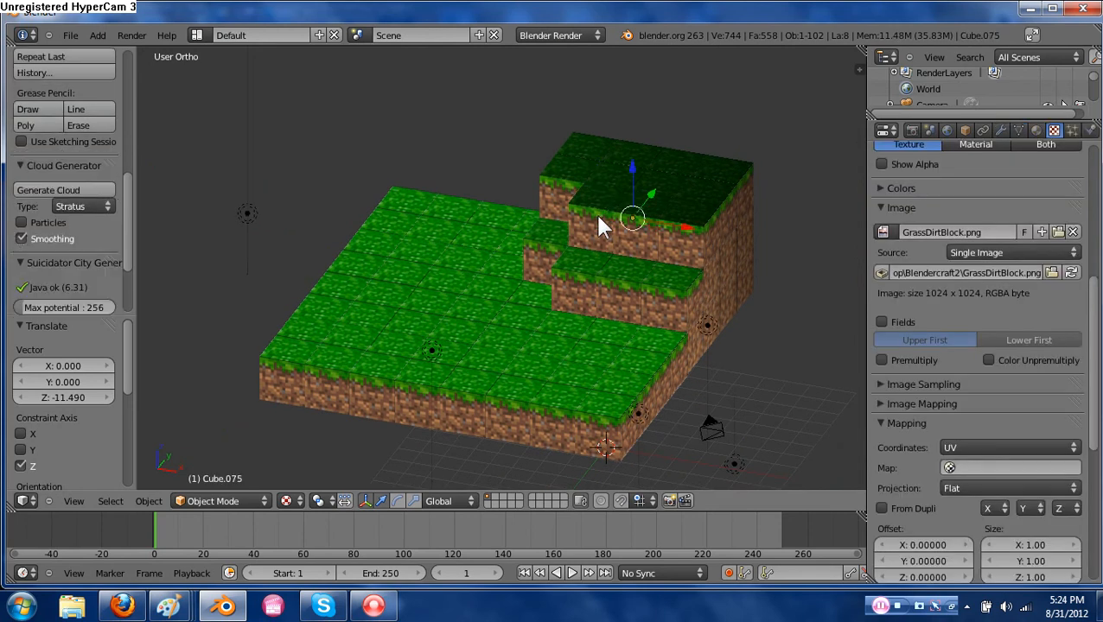
key(g)
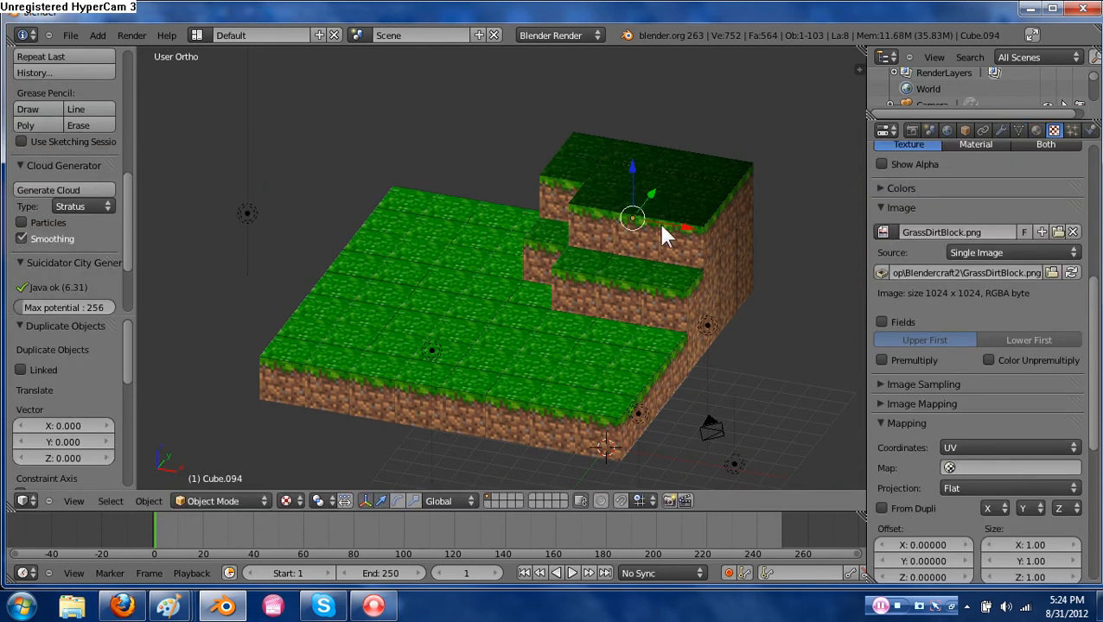
key(g)
key(x)
click(517, 192)
key(g)
key(y)
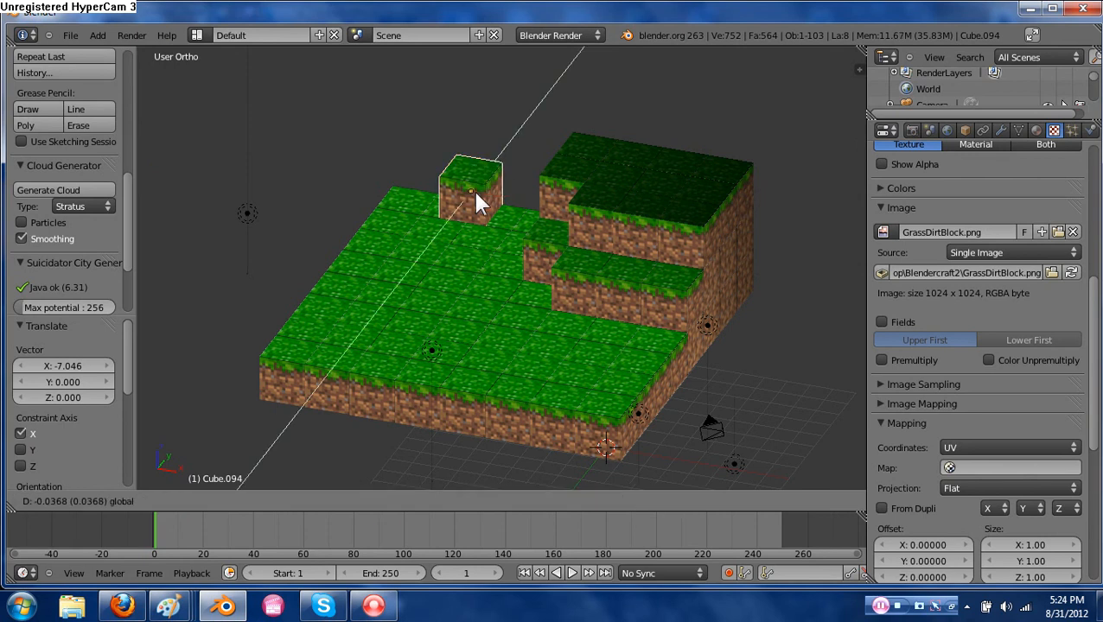
click(467, 194)
key(g)
key(z)
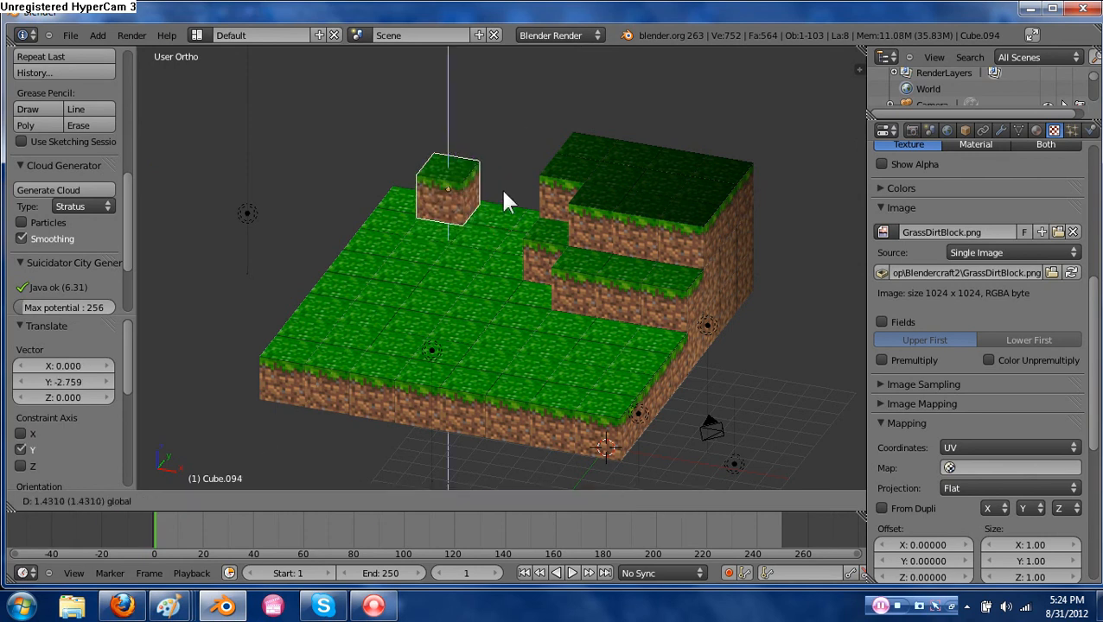
click(505, 202)
Add a second material slot with a new material to the duplicated block and reduce its specular intensity.
shift+middle_drag(505, 201, 513, 301)
scroll(946, 319, up, 1)
scroll(945, 317, up, 8)
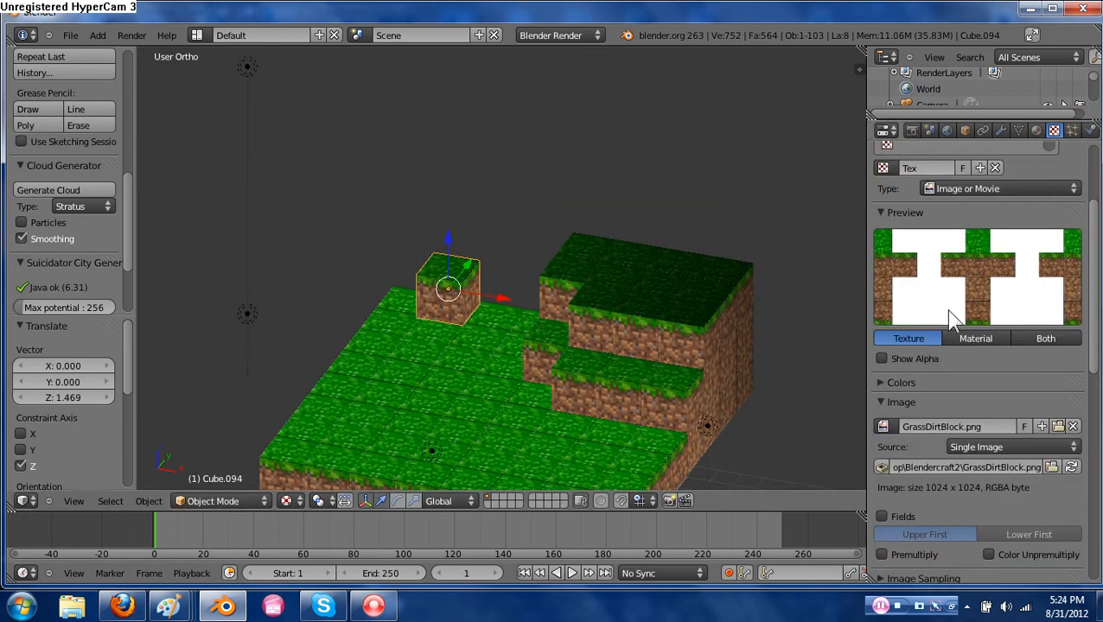
click(1037, 130)
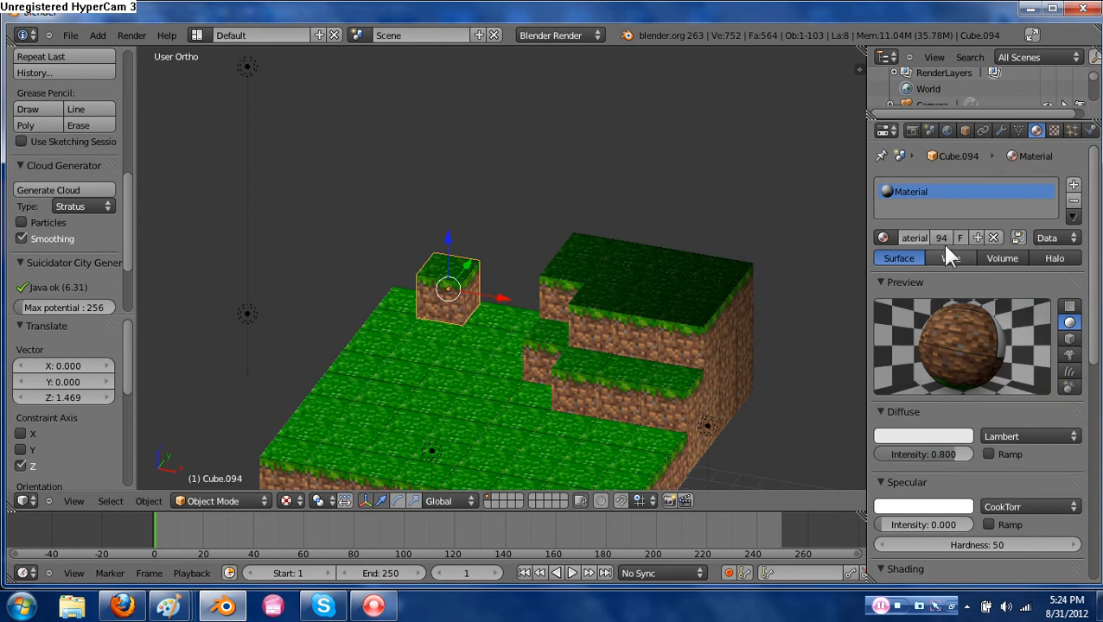
click(1073, 185)
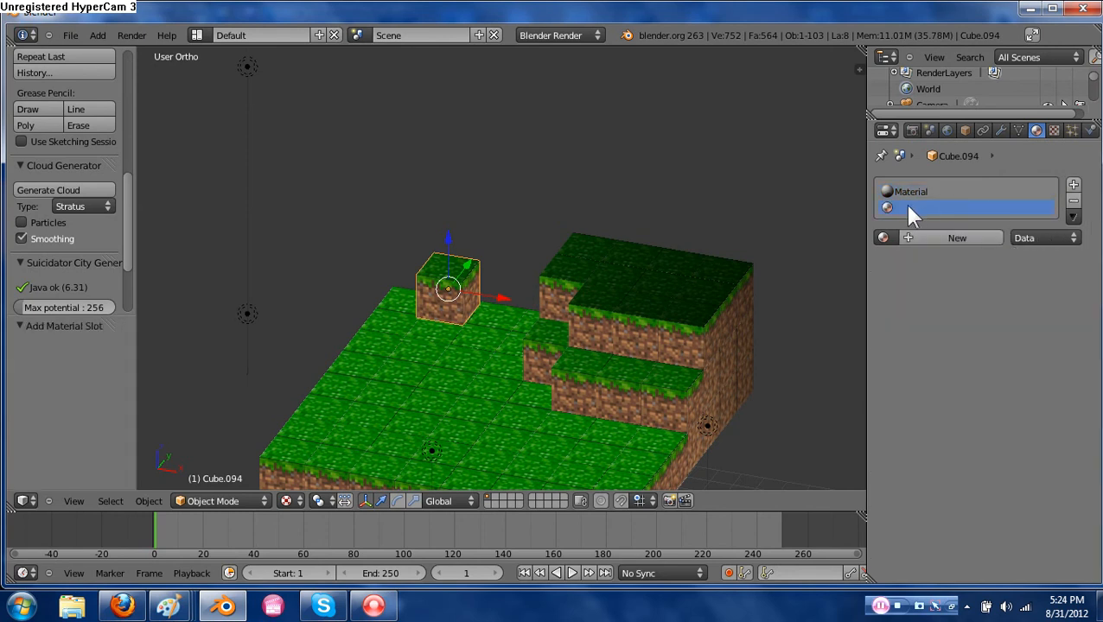
click(926, 233)
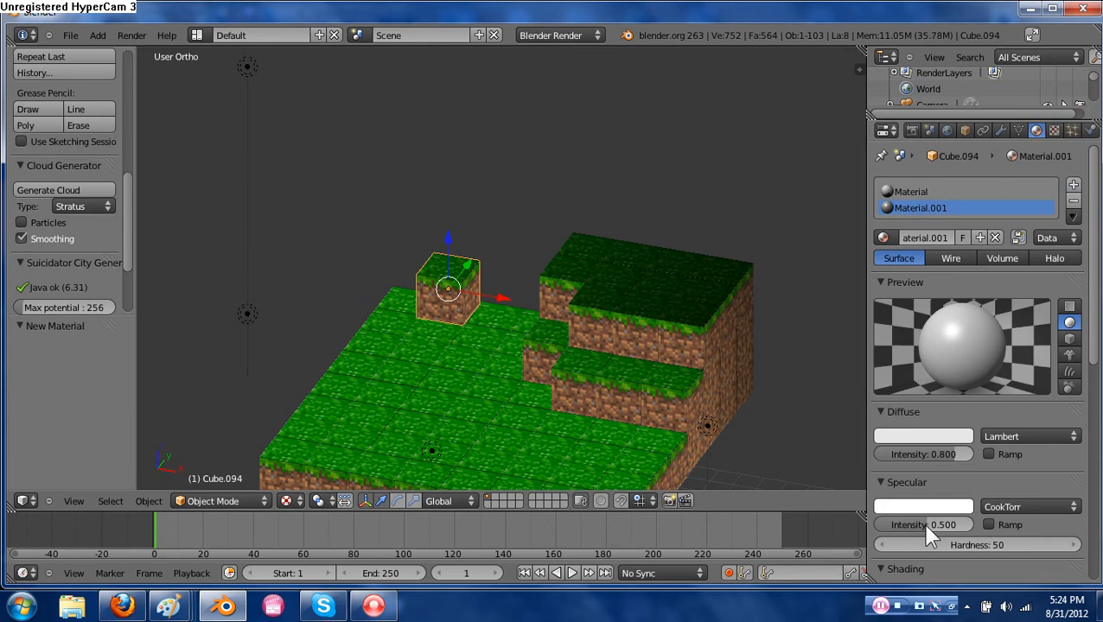
drag(929, 535, 856, 532)
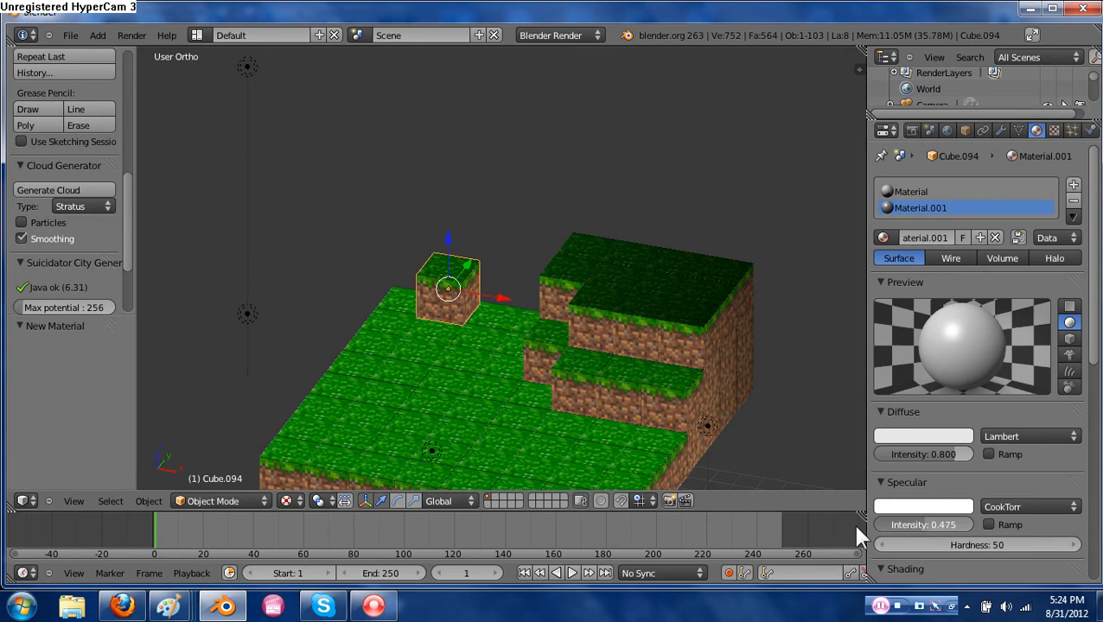
Try stoneBlock.png from the BlenderCraft folder as an Image or Movie texture on the new material, and unlink that texture.
click(1054, 130)
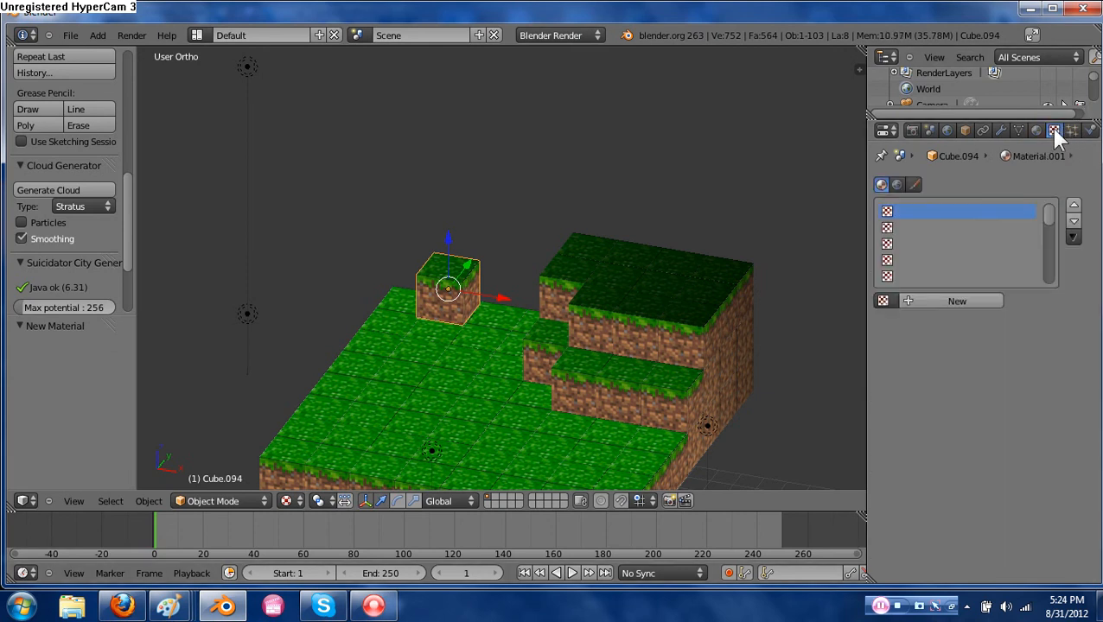
click(969, 302)
click(968, 319)
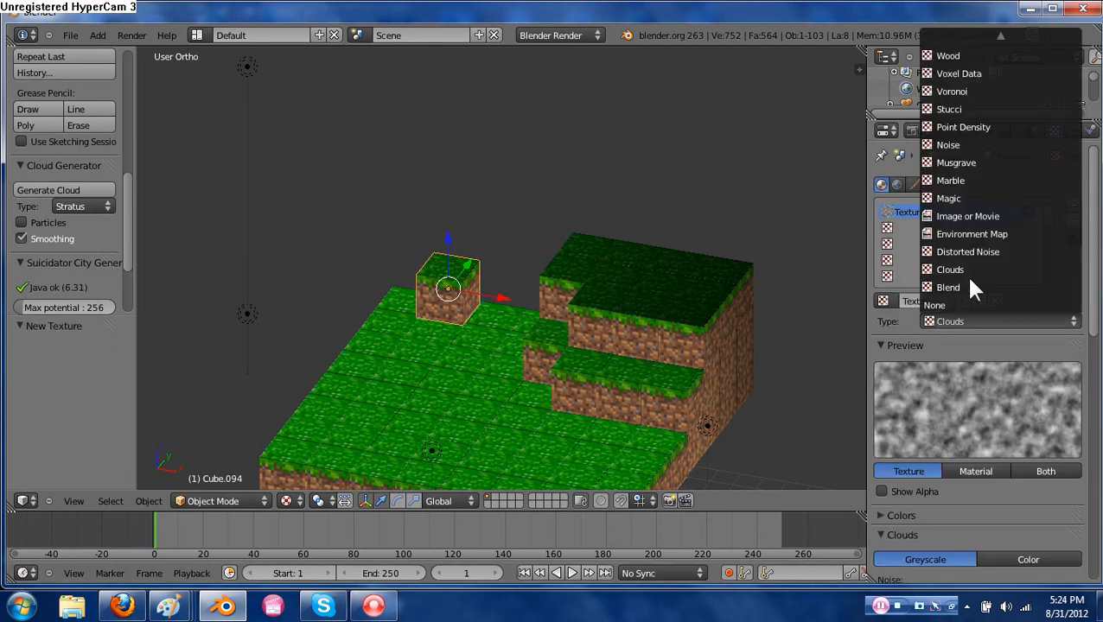
click(964, 216)
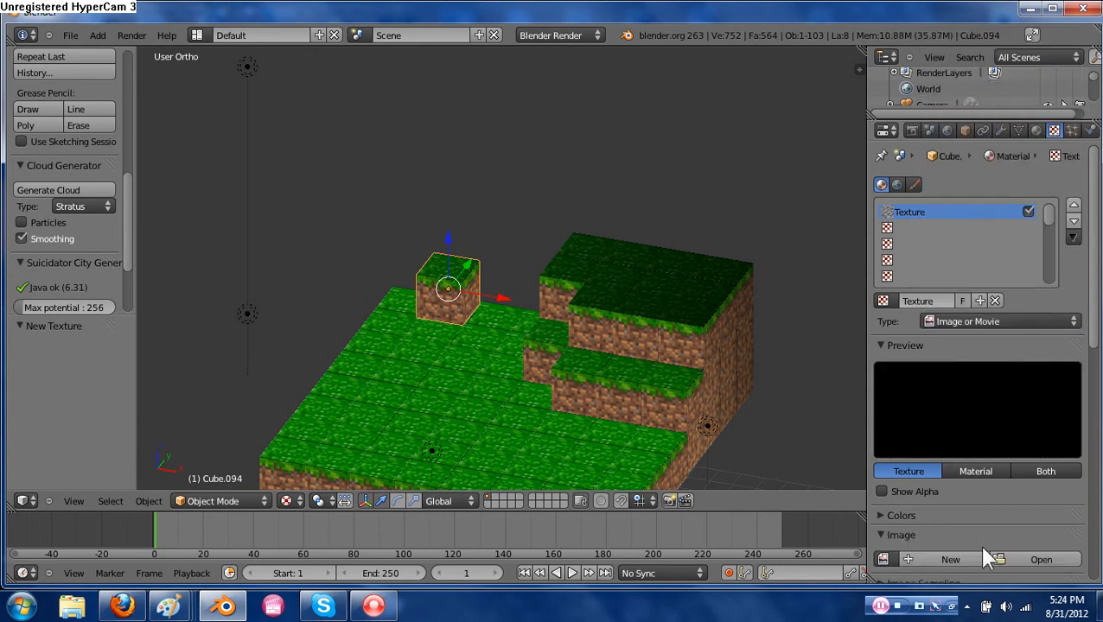
click(1034, 560)
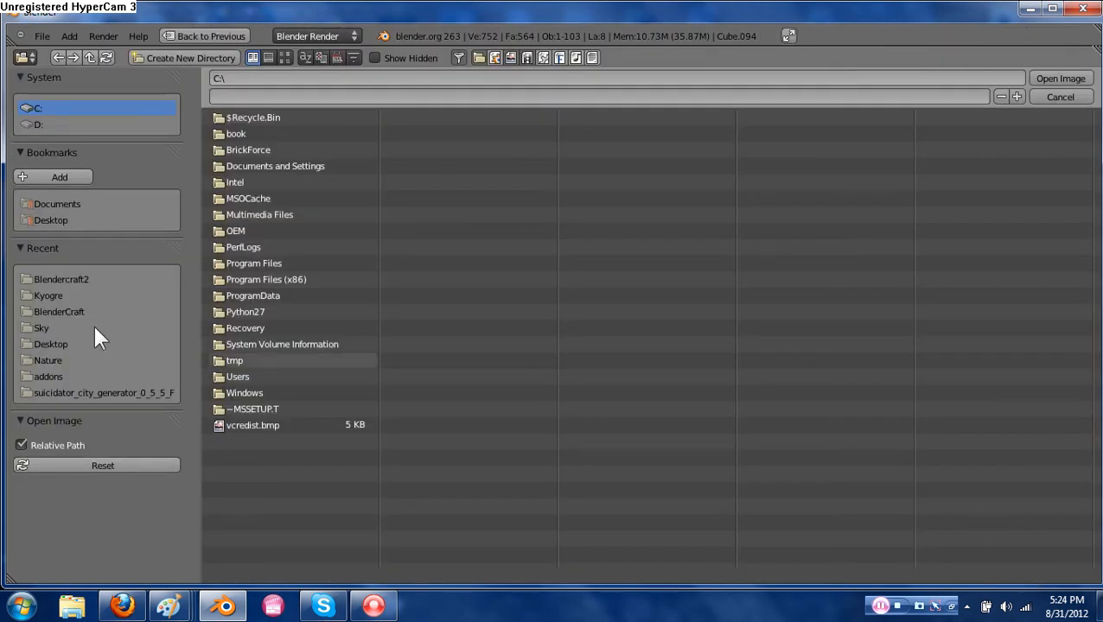
click(67, 310)
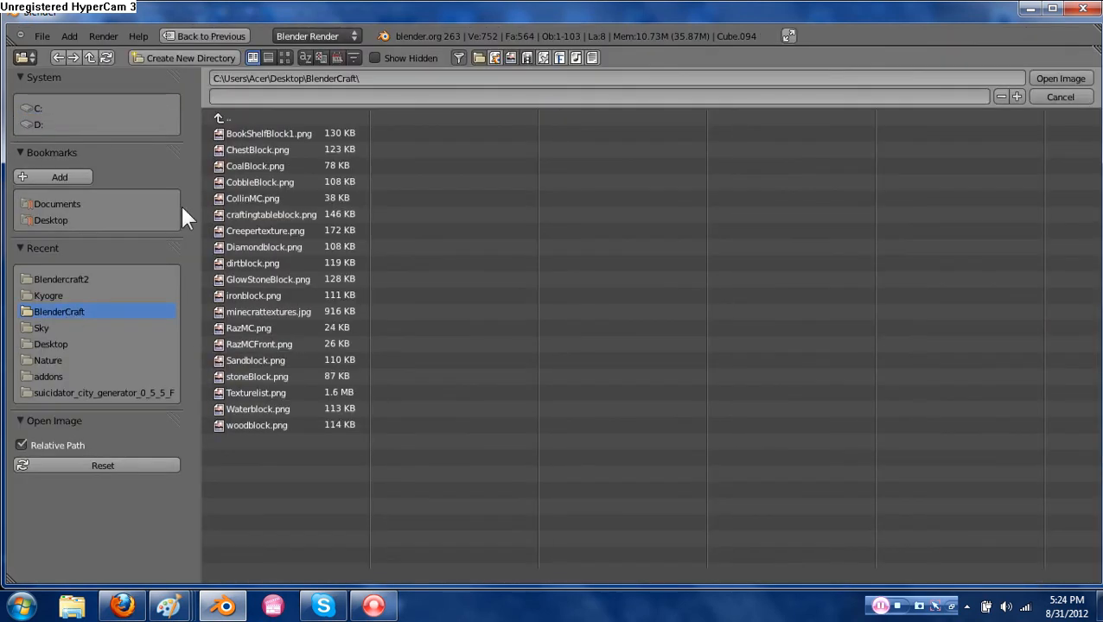
click(285, 57)
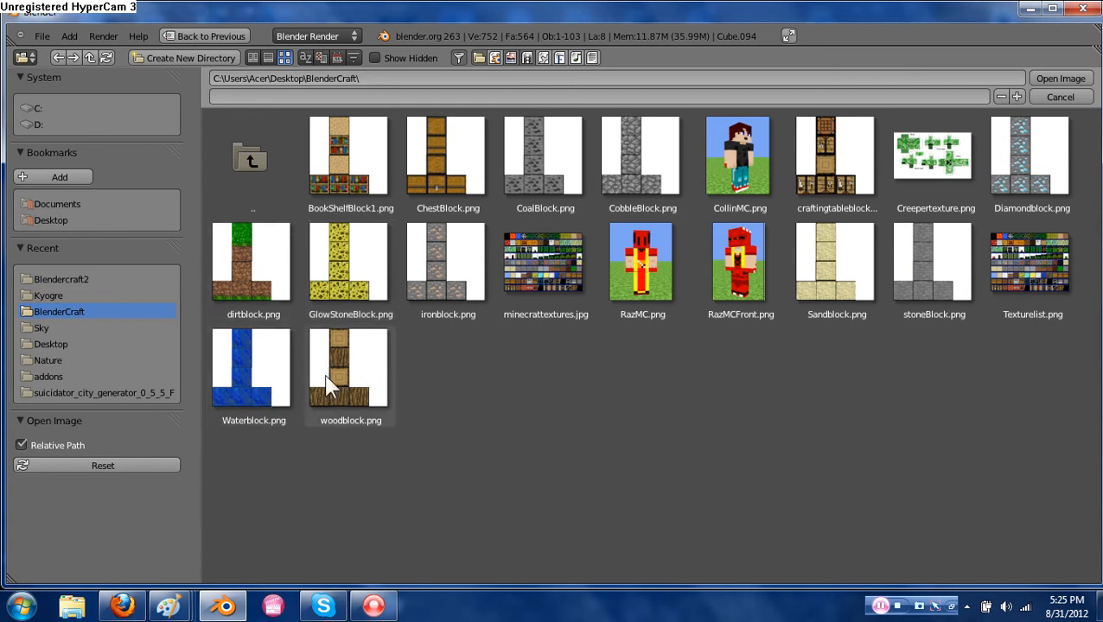
double_click(928, 282)
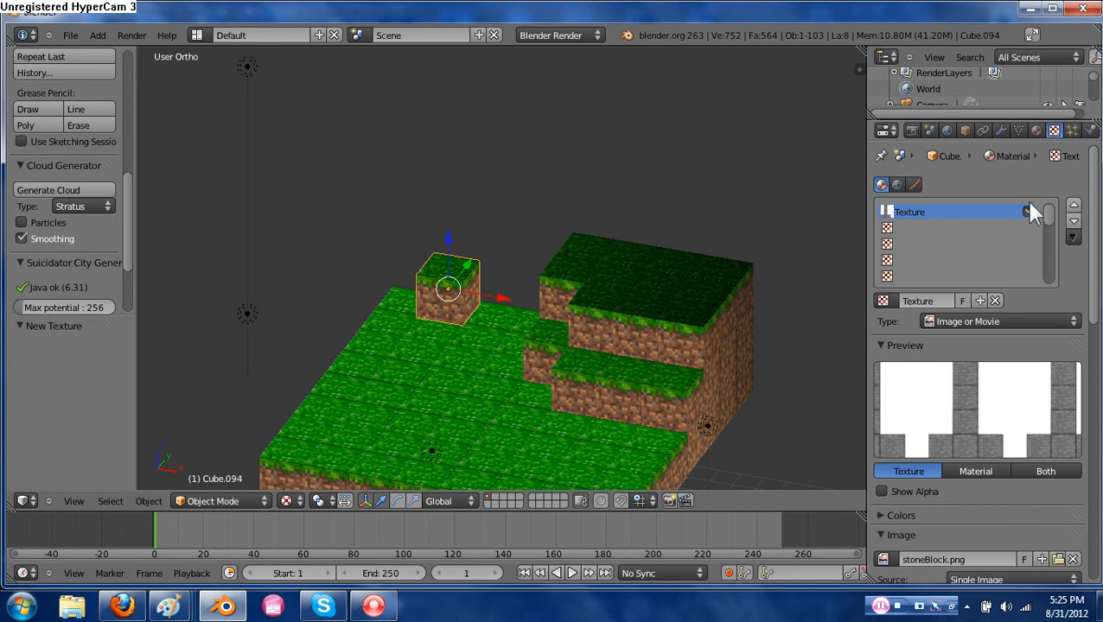
click(995, 301)
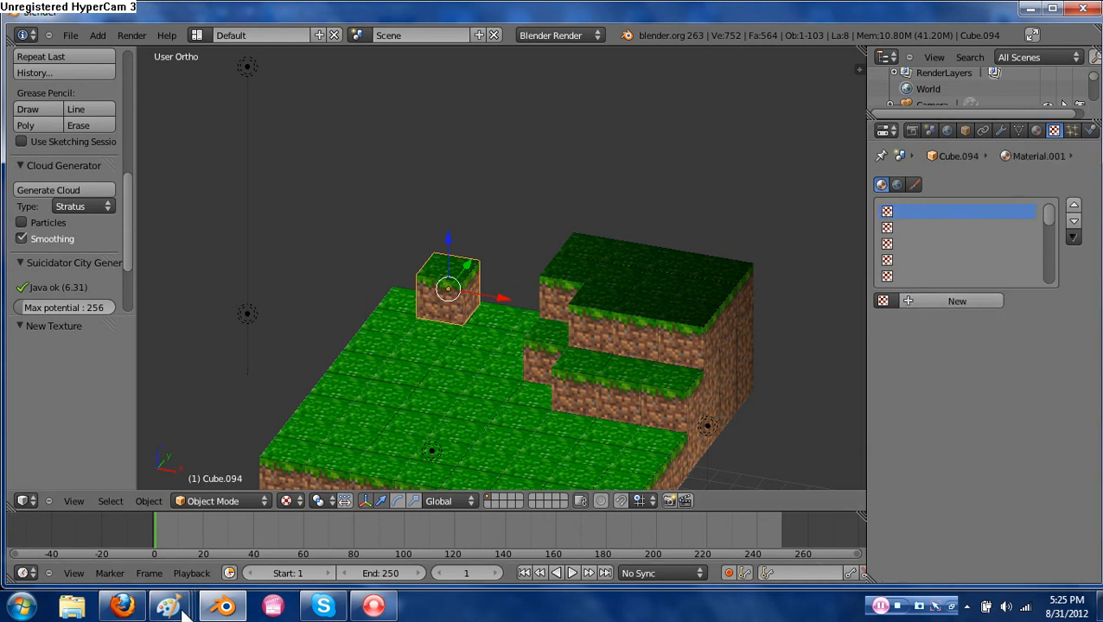
Switch to the texture sheet in Paint and copy the plain grey stone tile, selecting about 72 × 67 px.
mouse_move(177, 607)
click(234, 553)
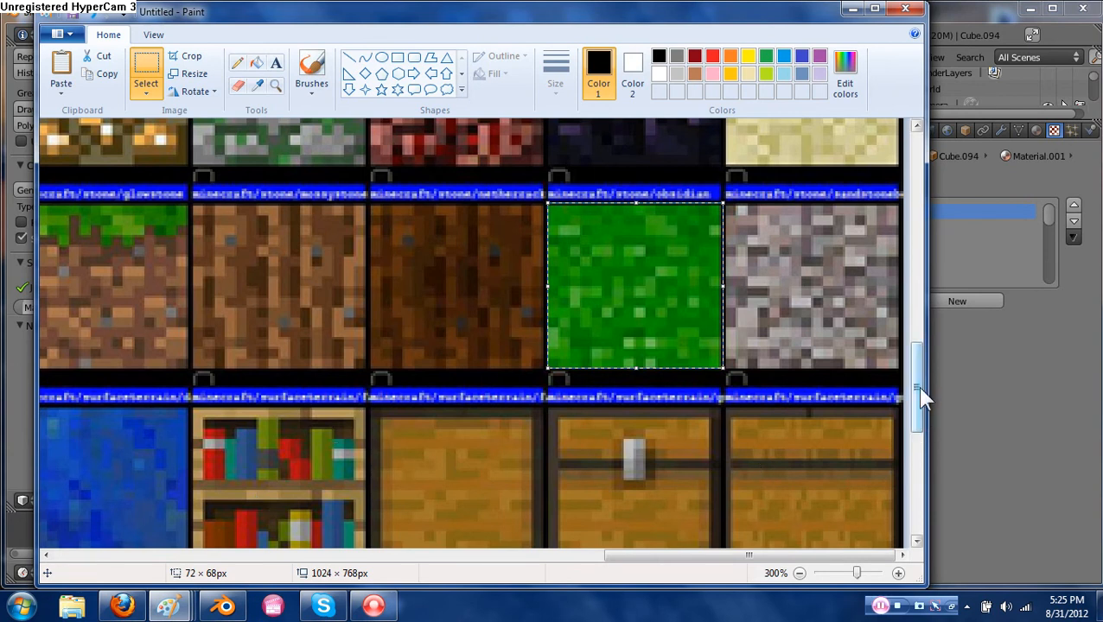
drag(921, 392, 908, 325)
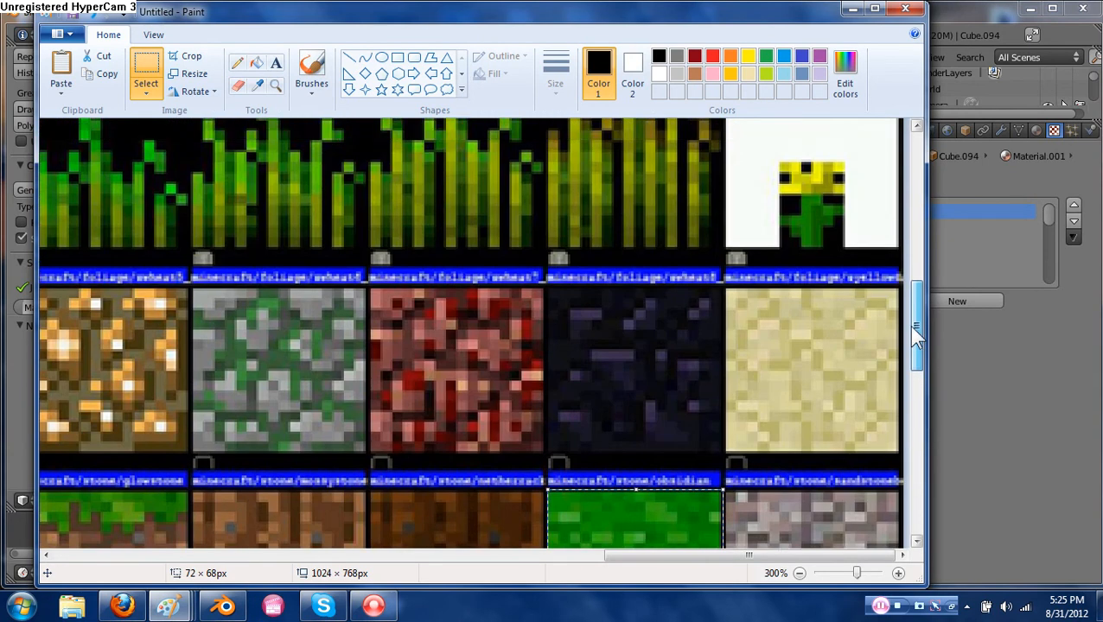
click(846, 574)
click(838, 573)
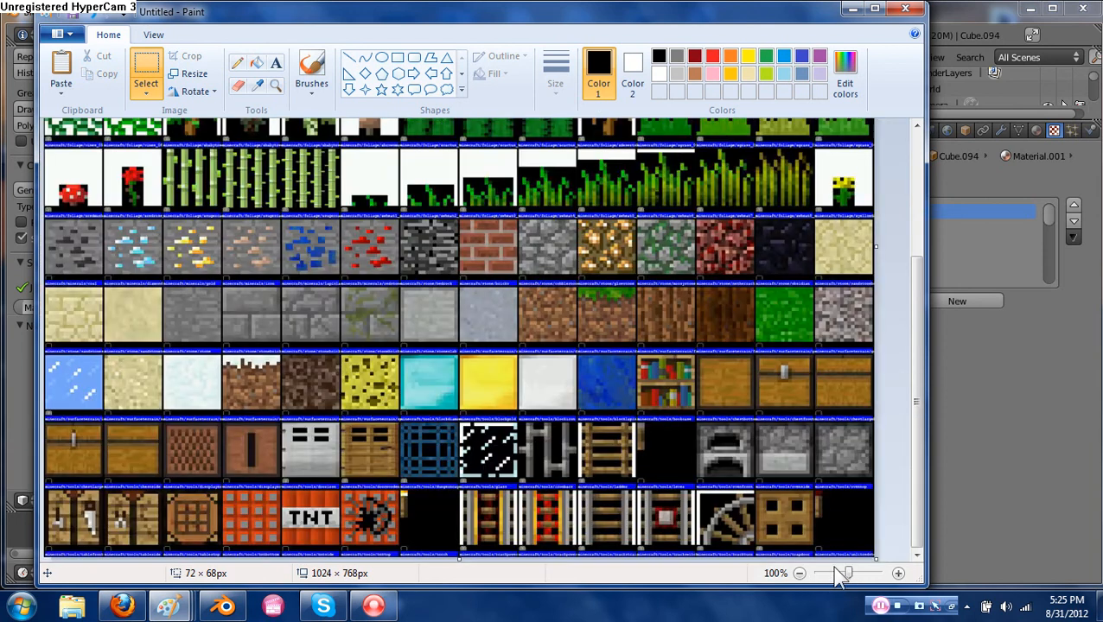
drag(917, 429, 917, 362)
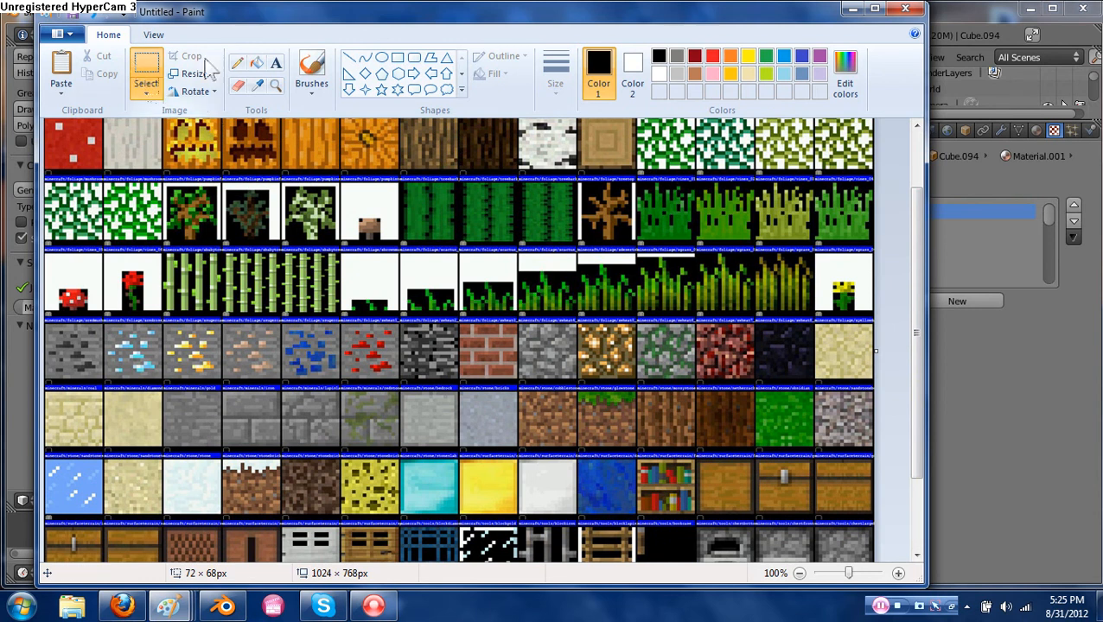
click(275, 84)
click(218, 454)
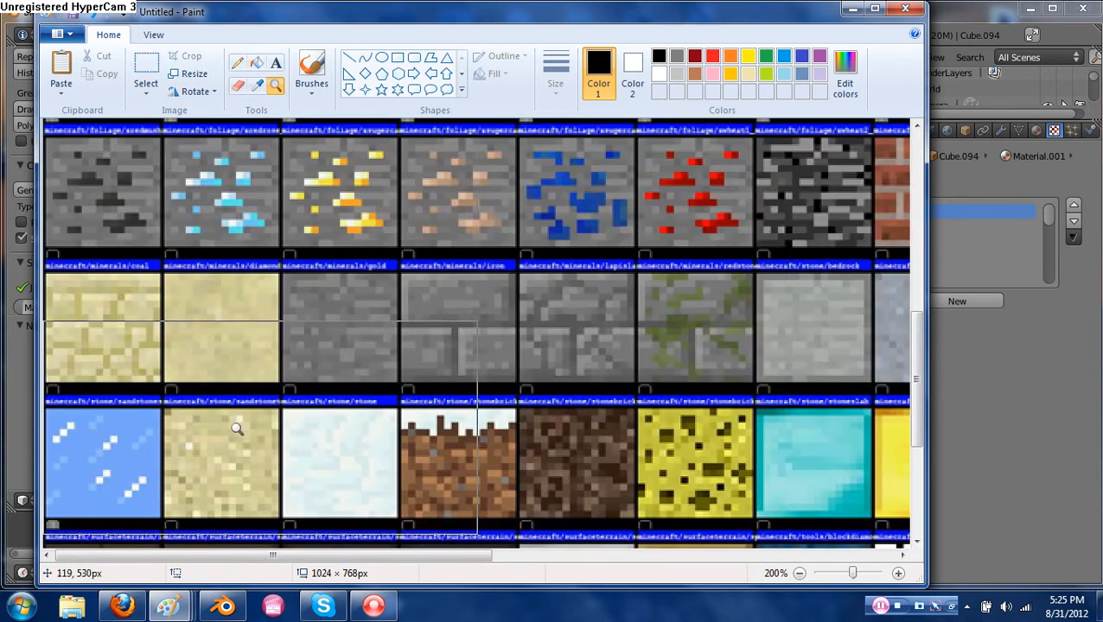
click(145, 71)
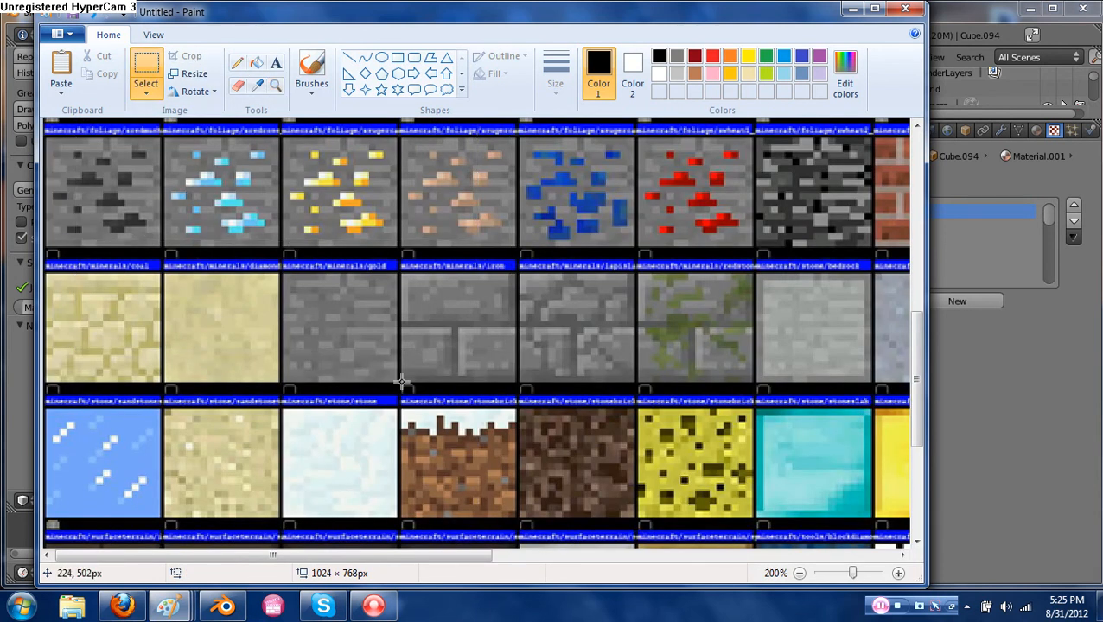
drag(394, 380, 280, 273)
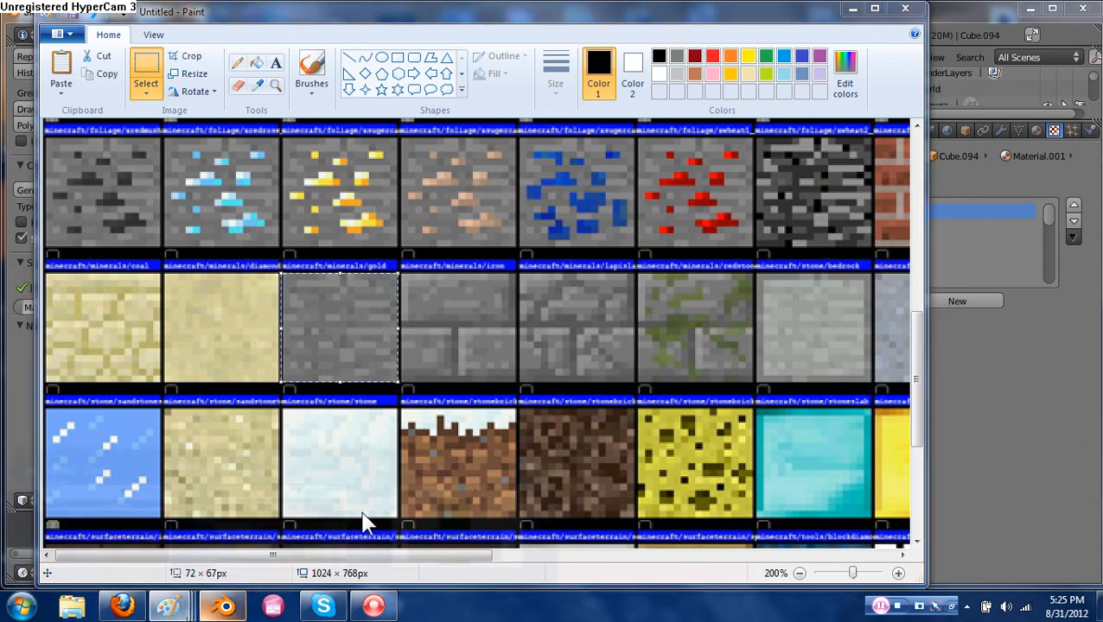
Paste the stone tile into the GrassDirtBlock image and enlarge it to about 259 × 256 px over the green top face.
mouse_move(170, 605)
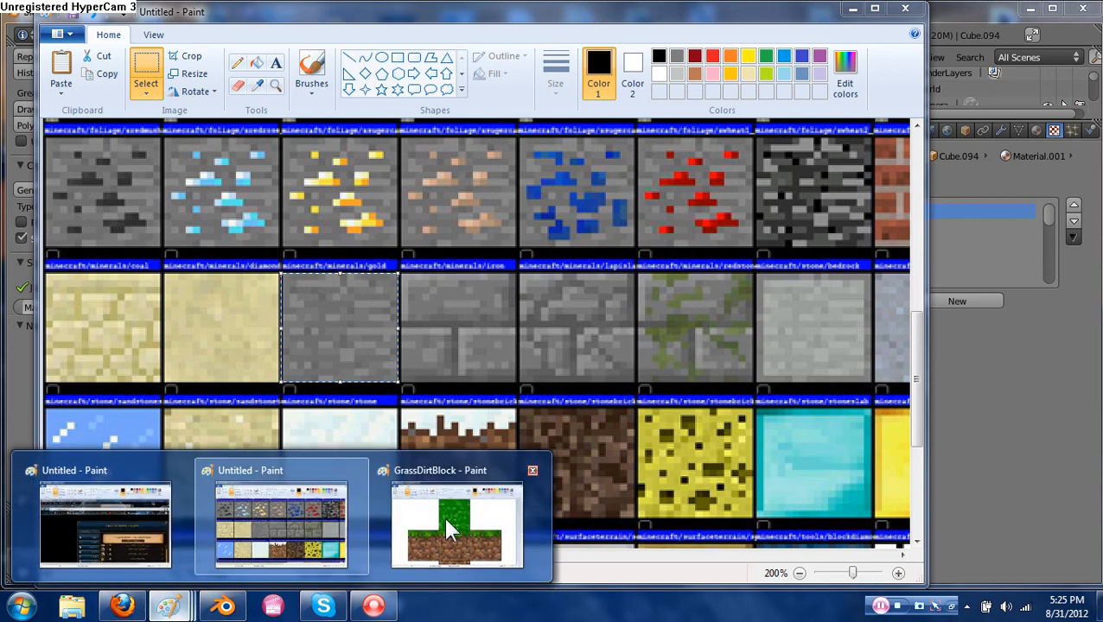
click(446, 522)
scroll(451, 406, down, 2)
scroll(442, 346, up, 2)
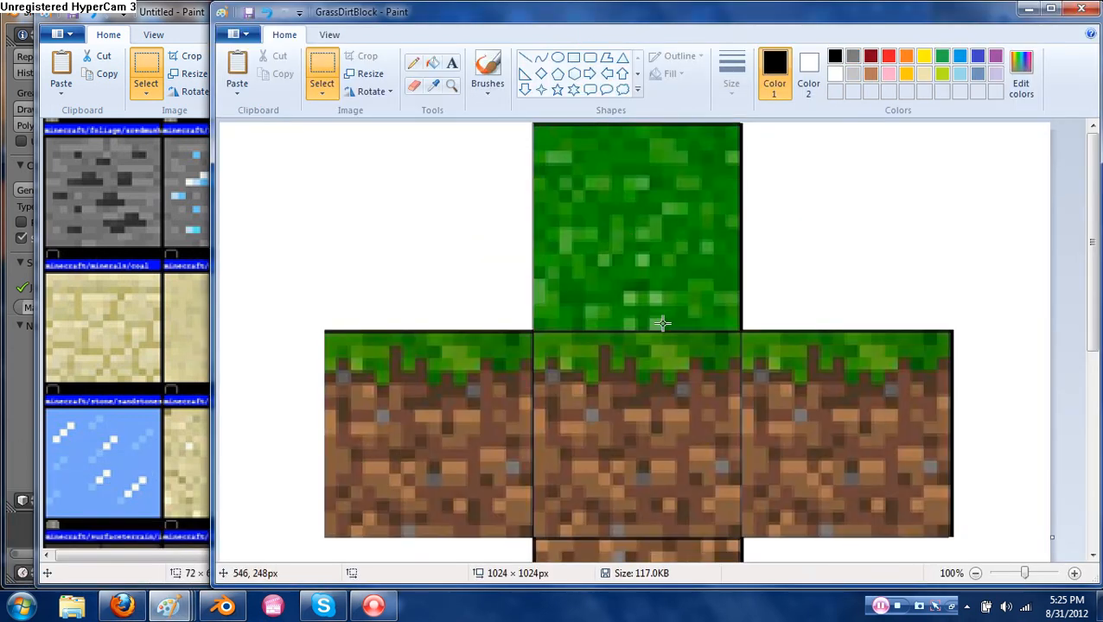
key(ctrl+v)
drag(248, 154, 740, 331)
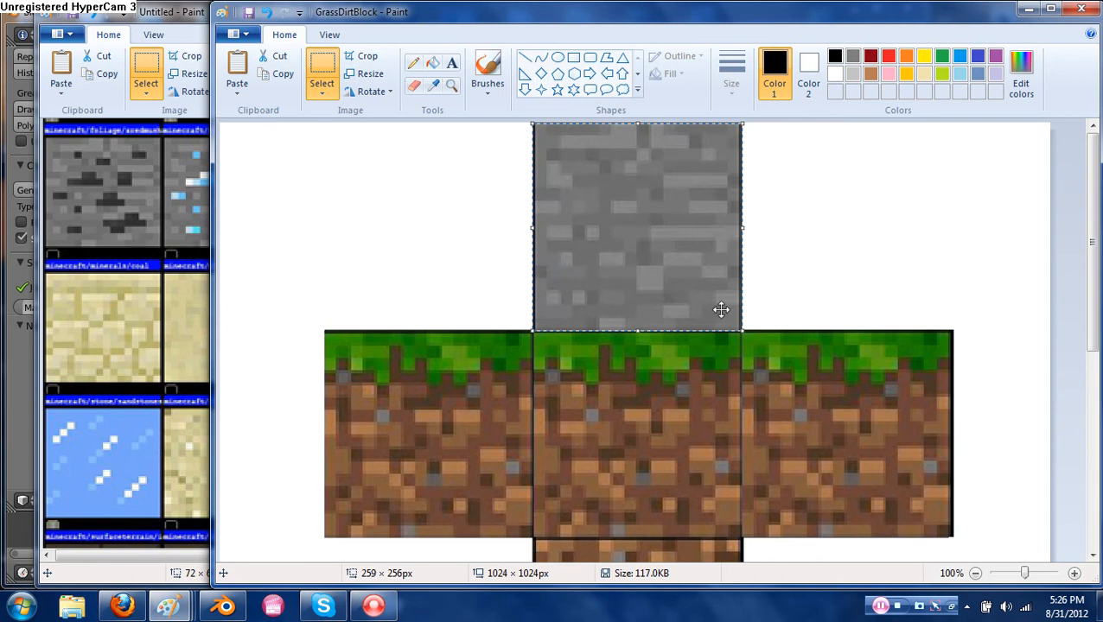
Copy the enlarged stone tile and paste it over the central grass-and-dirt face and the dirt face directly below it.
key(ctrl+c)
key(ctrl+v)
drag(319, 236, 631, 445)
scroll(631, 444, down, 3)
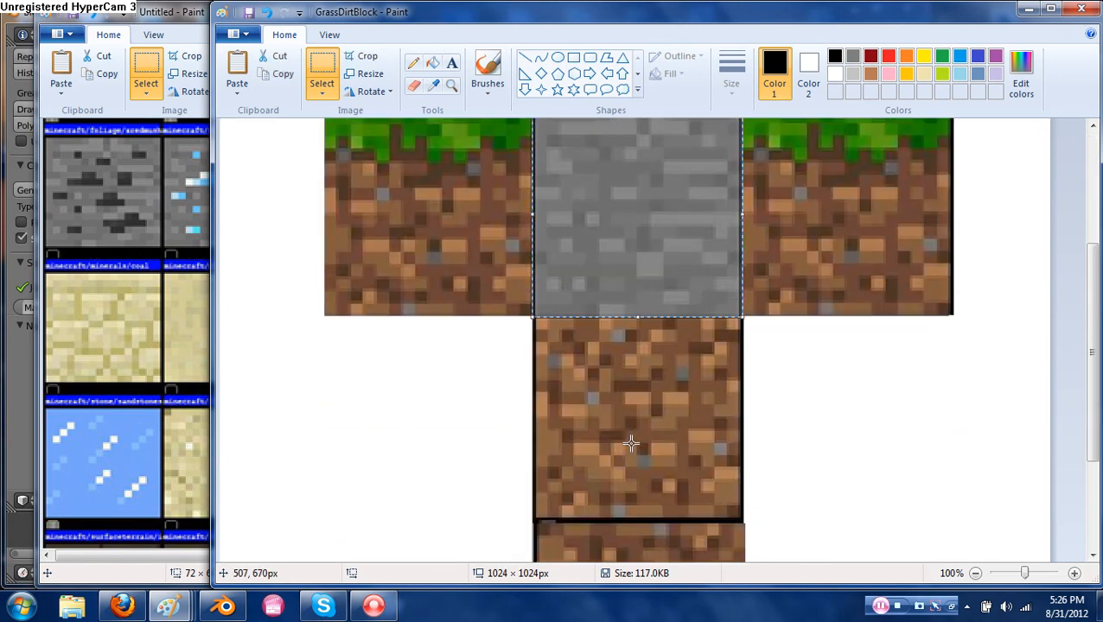
key(ctrl+v)
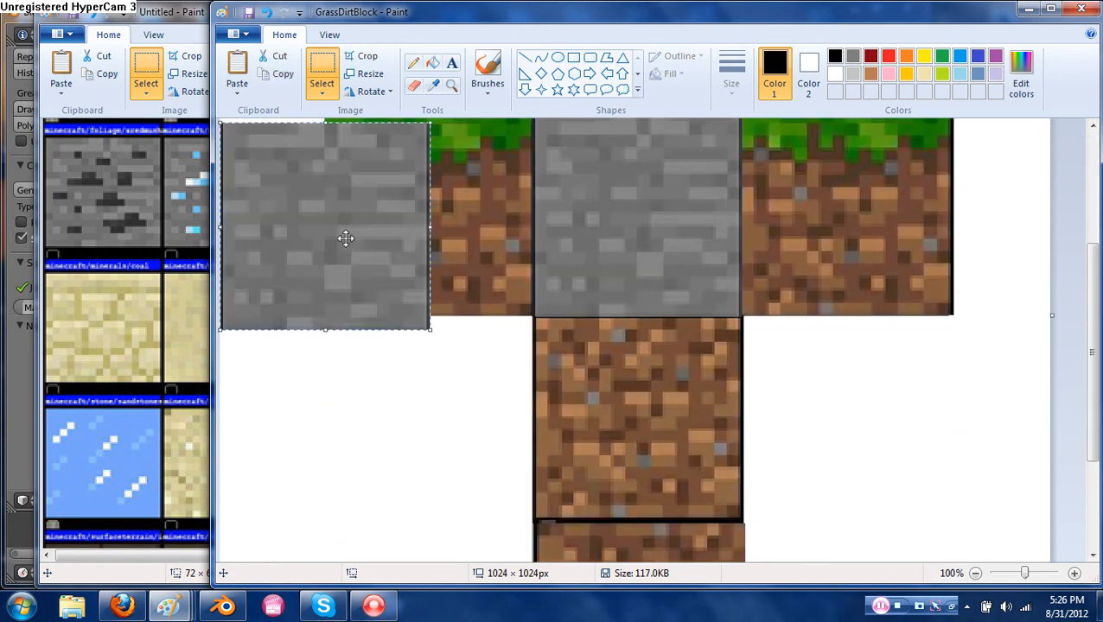
drag(345, 239, 666, 473)
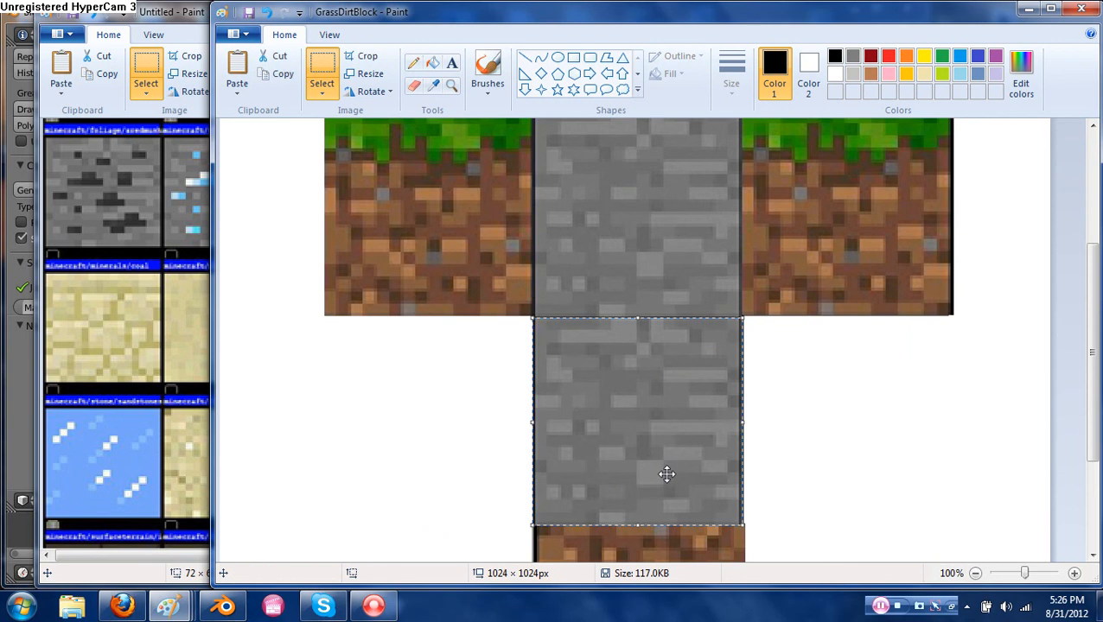
Paste the stone tile over the lowest grass-and-dirt face and the two side faces of the block template.
scroll(666, 474, down, 3)
key(ctrl+v)
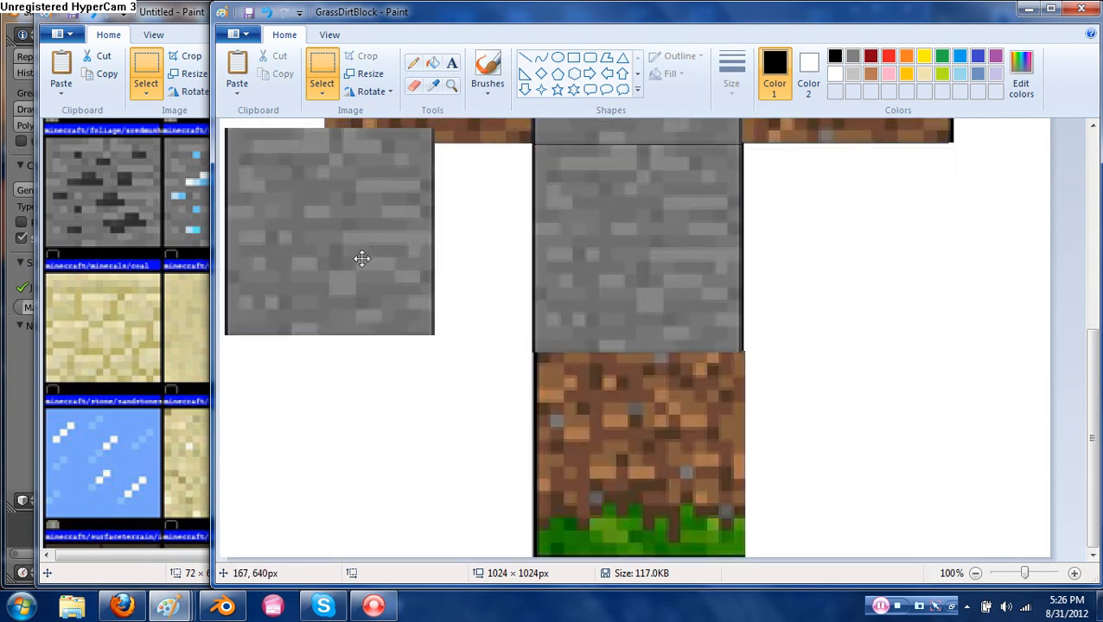
drag(363, 256, 650, 453)
scroll(660, 445, up, 4)
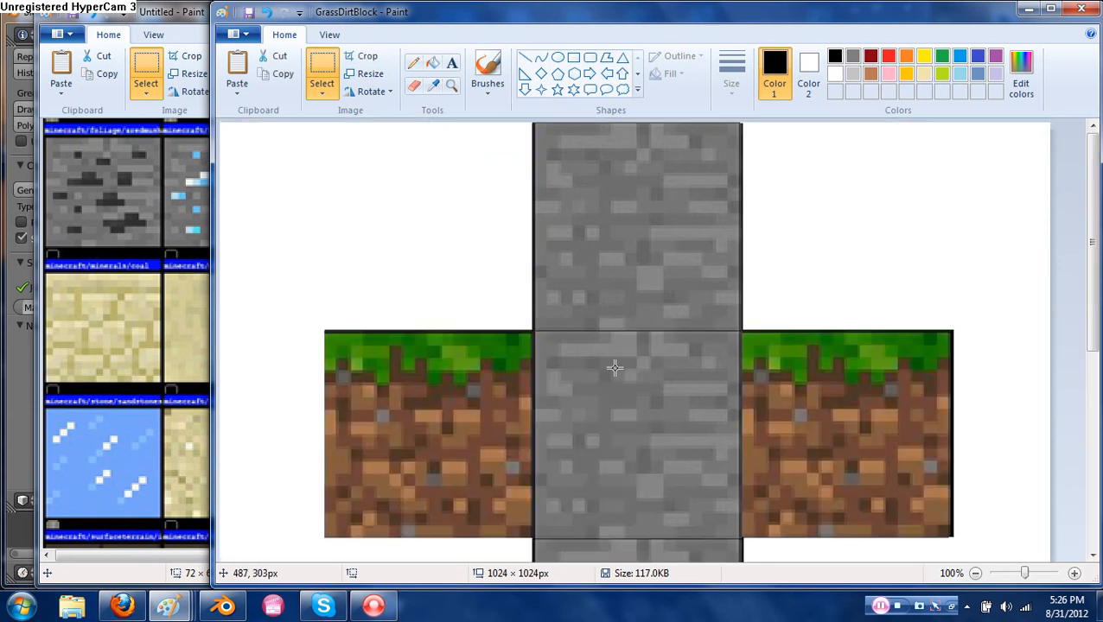
key(ctrl+v)
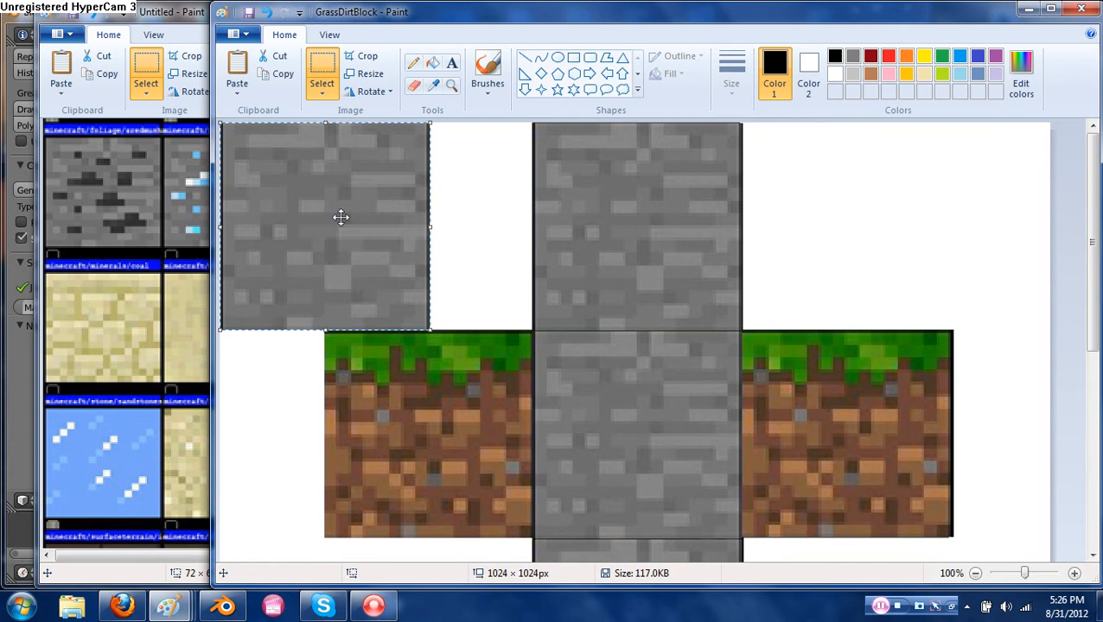
drag(339, 216, 444, 425)
key(ctrl+v)
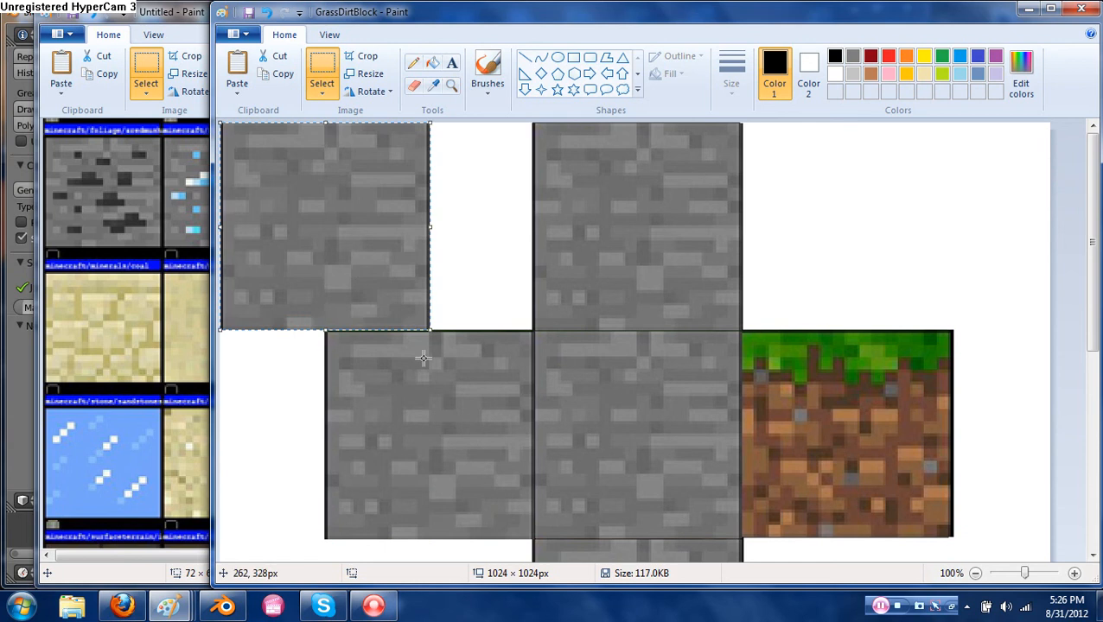
drag(363, 261, 885, 470)
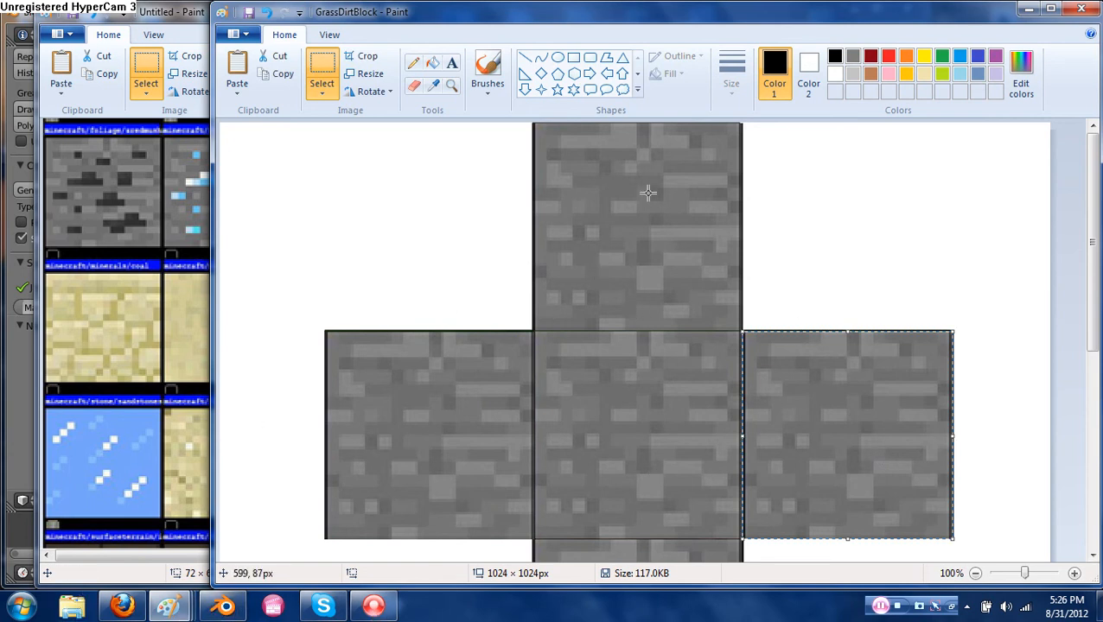
Save the stone template as a new PNG named StoneBlock in the Blendercraft2 folder.
click(243, 36)
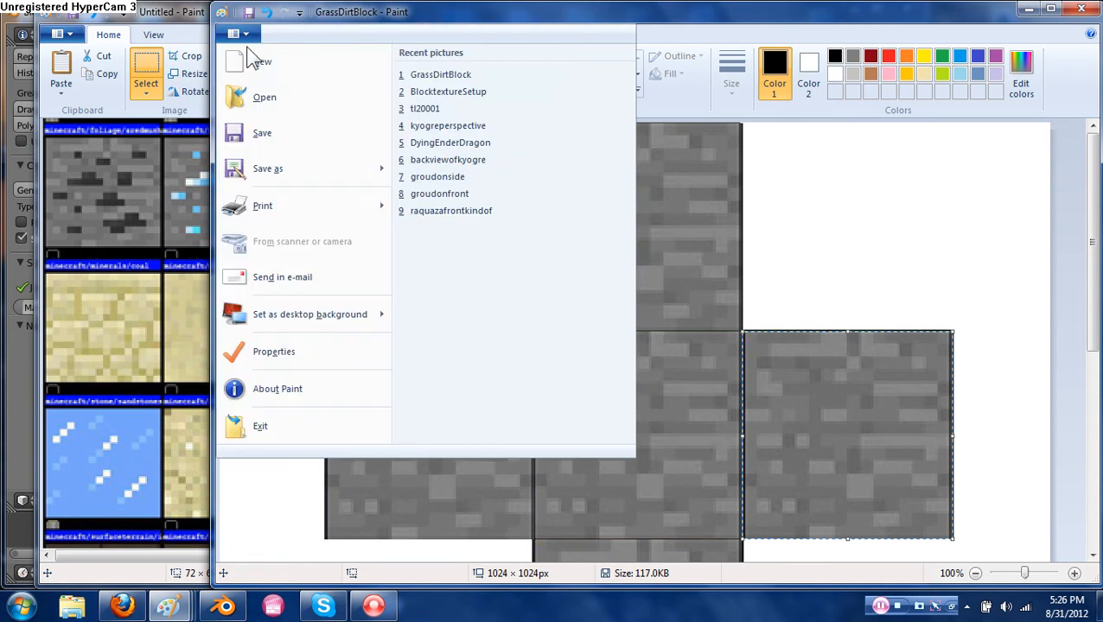
click(290, 178)
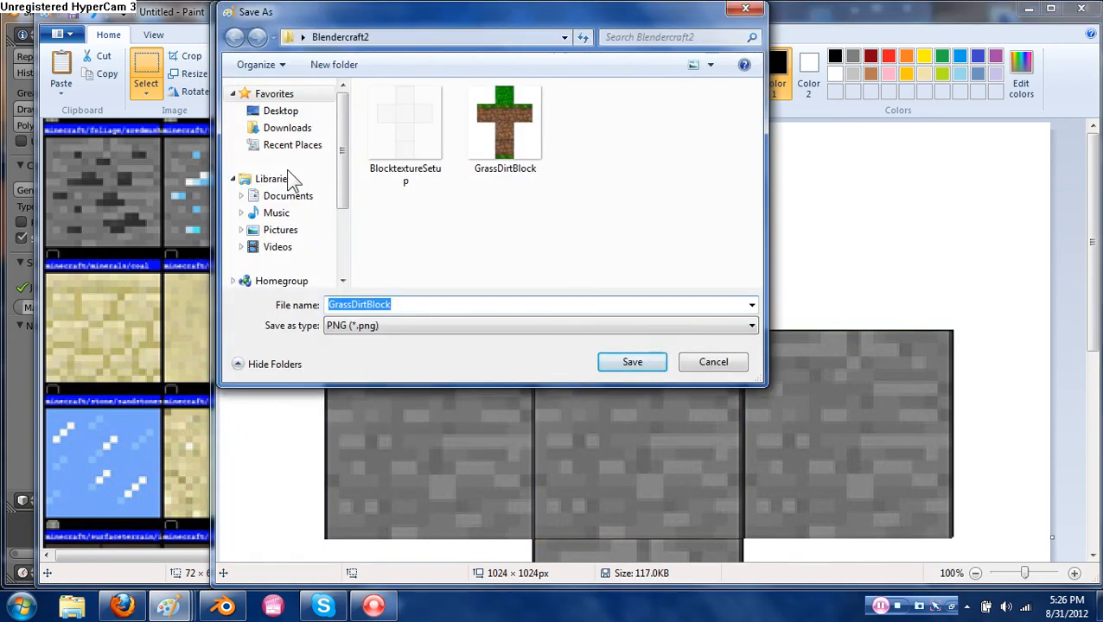
text(StoneBloc)
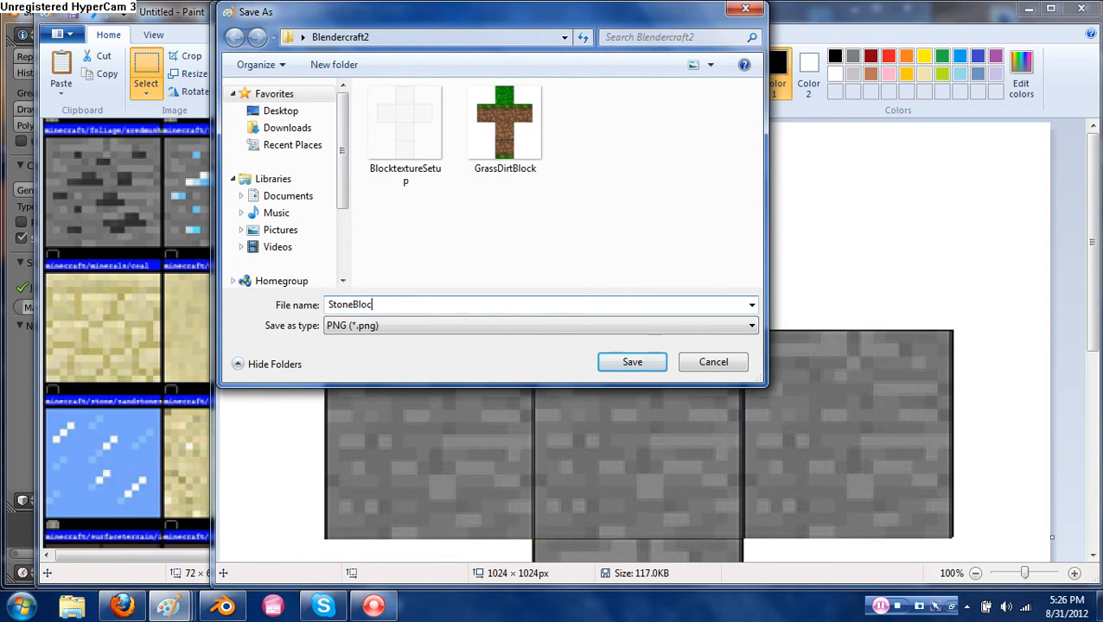
text(k)
click(629, 361)
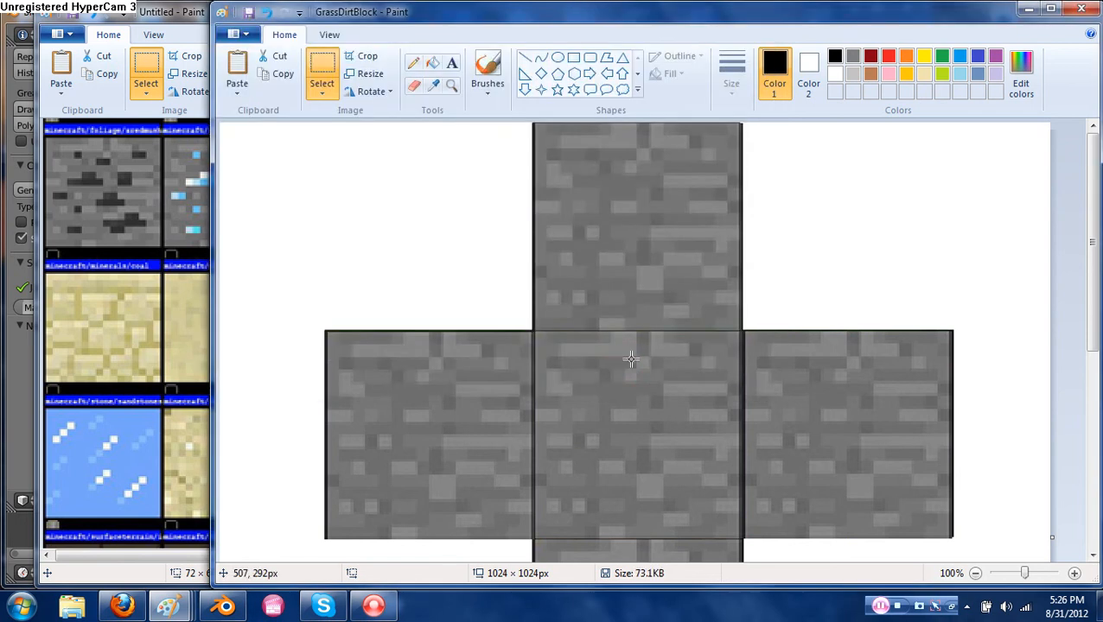
Switch to Blender and add an Image or Movie texture to Material.001, loading StoneBlock.png from the Blendercraft2 folder.
click(223, 605)
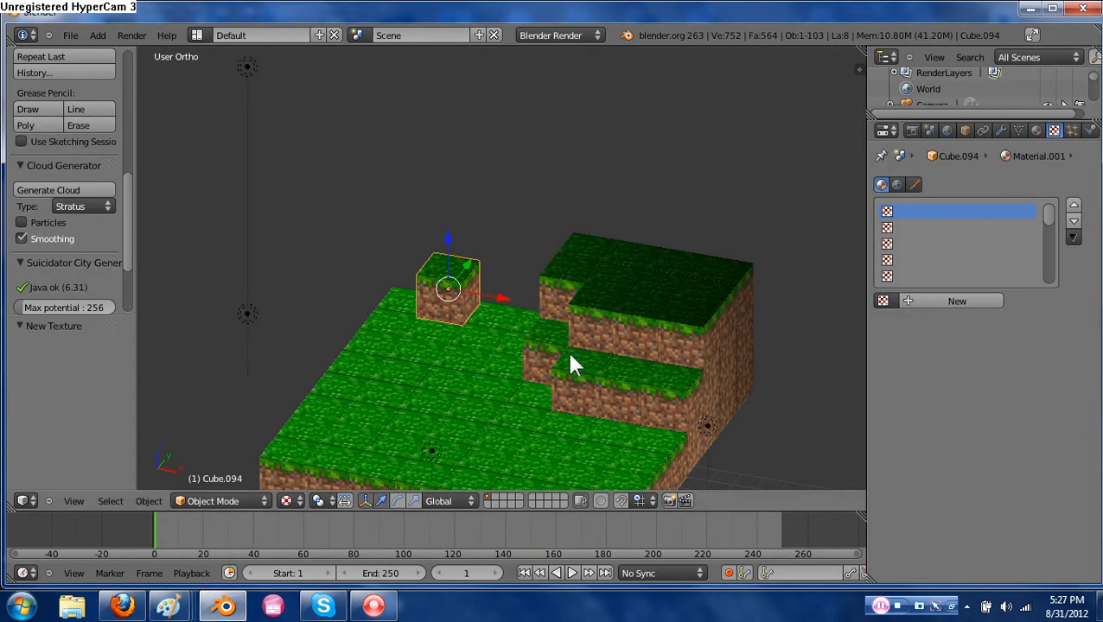
click(956, 300)
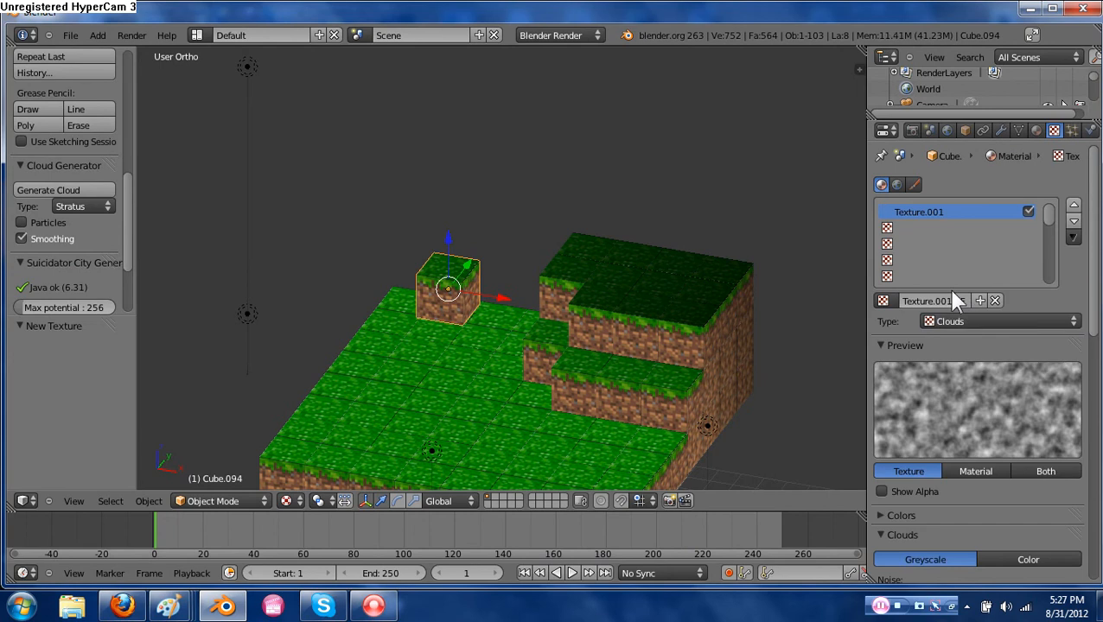
click(963, 321)
click(958, 214)
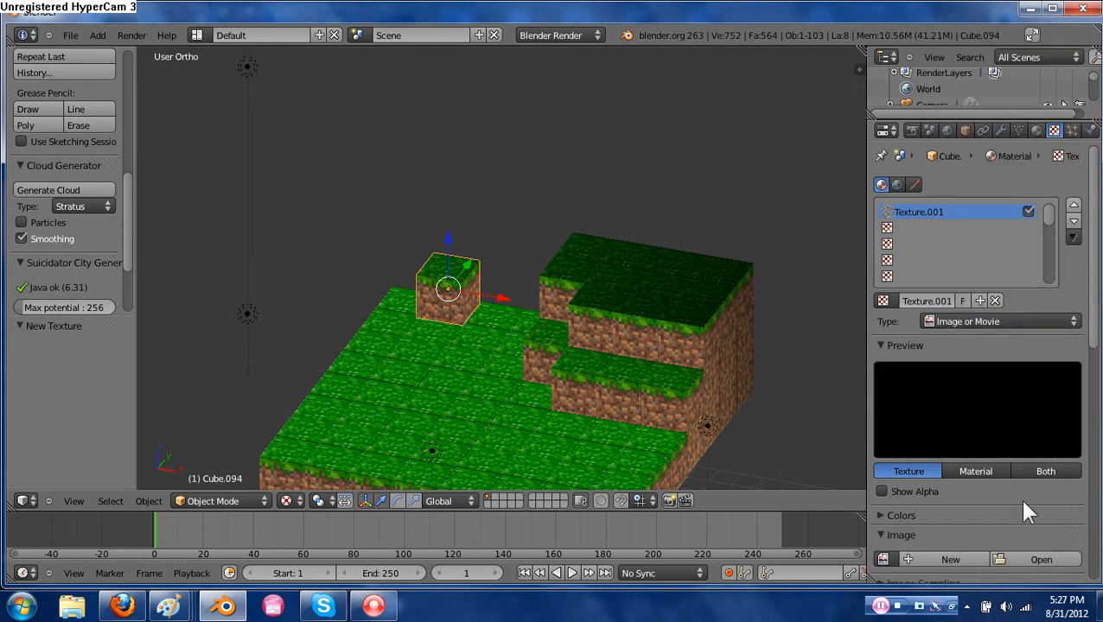
click(1027, 558)
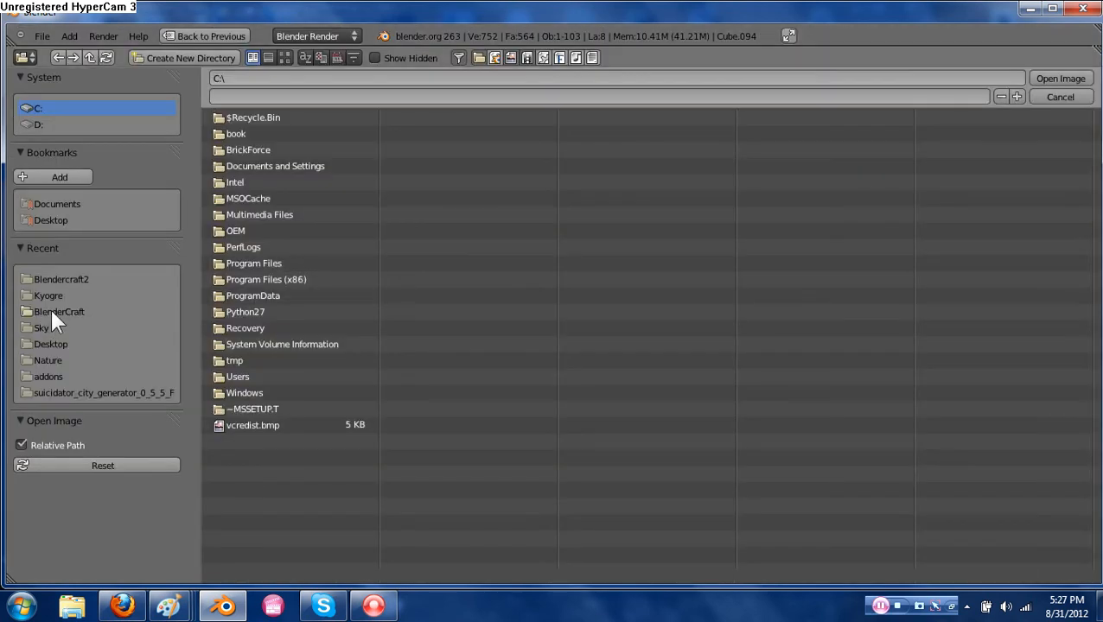
click(59, 280)
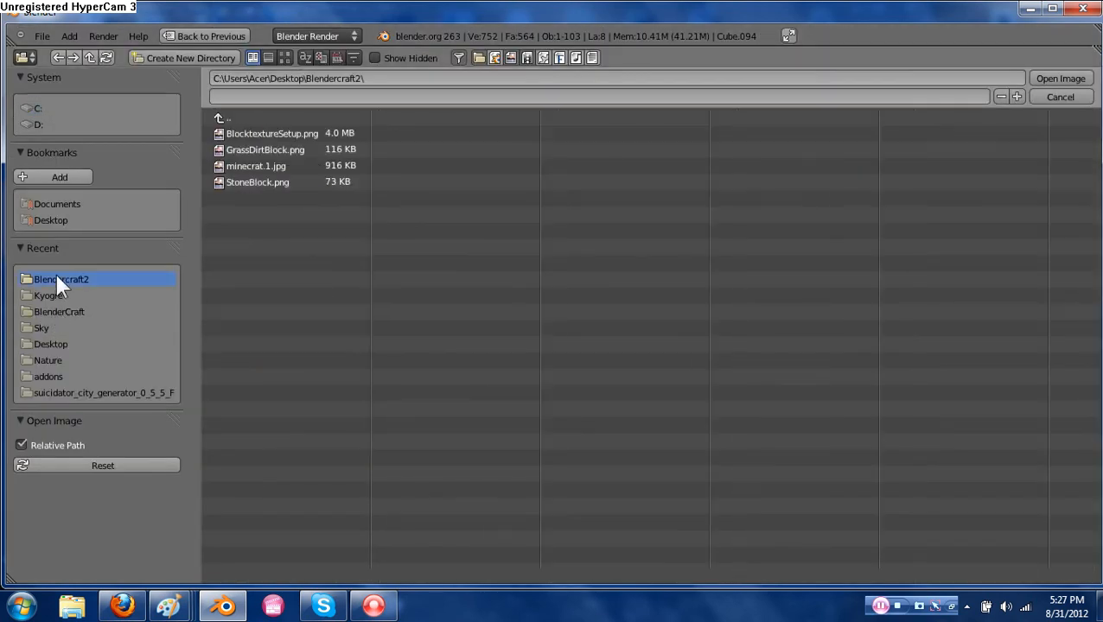
double_click(261, 181)
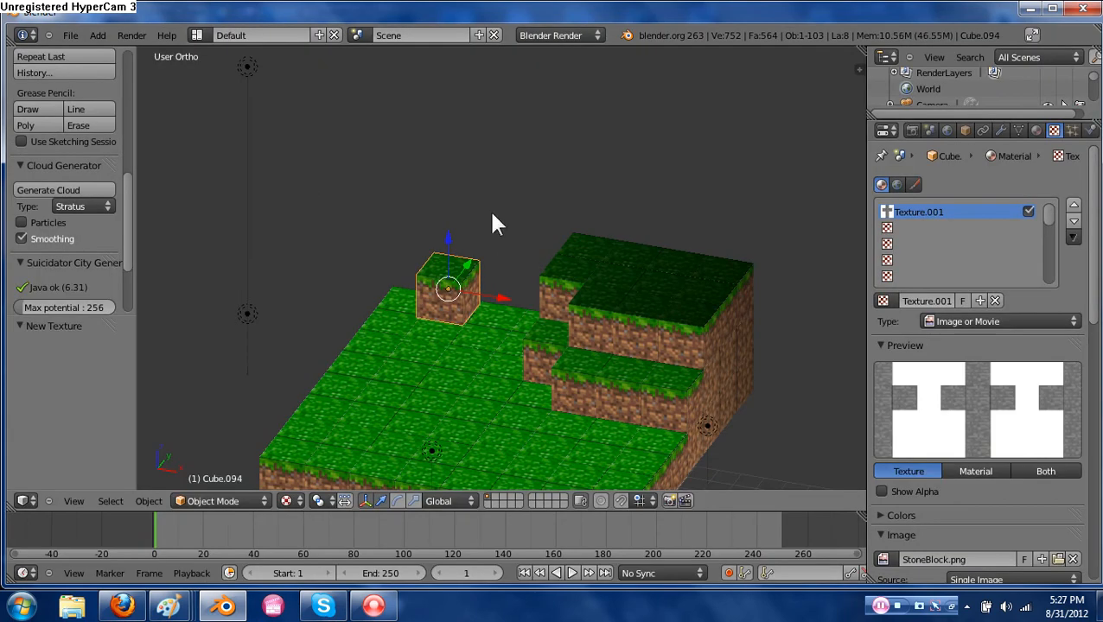
Set the stone texture's mapping coordinates to UV.
scroll(1029, 361, down, 8)
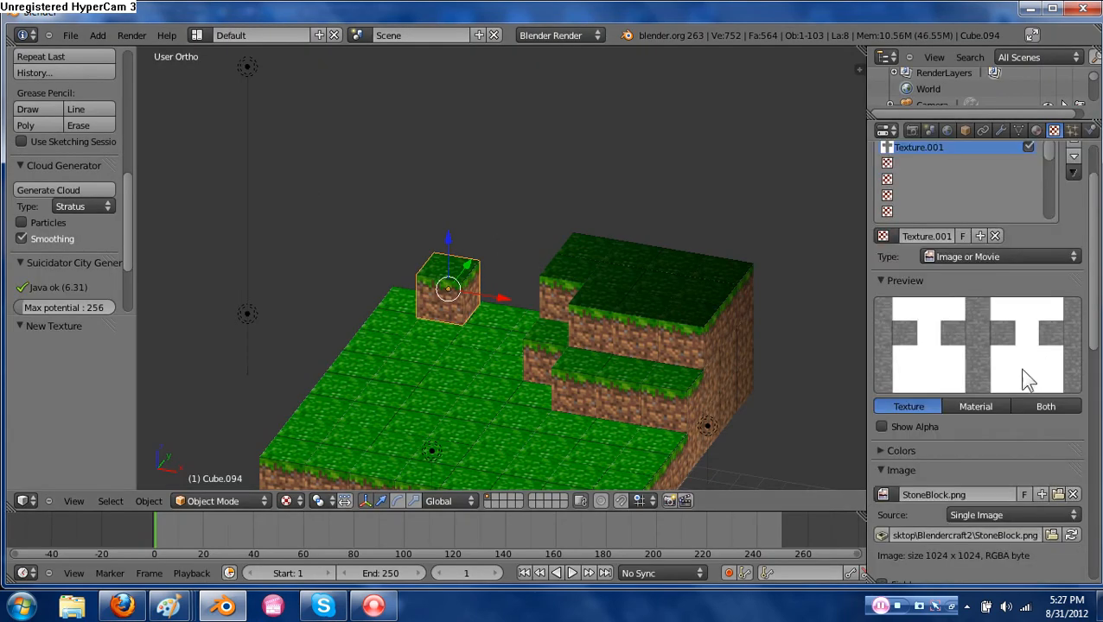
click(1015, 517)
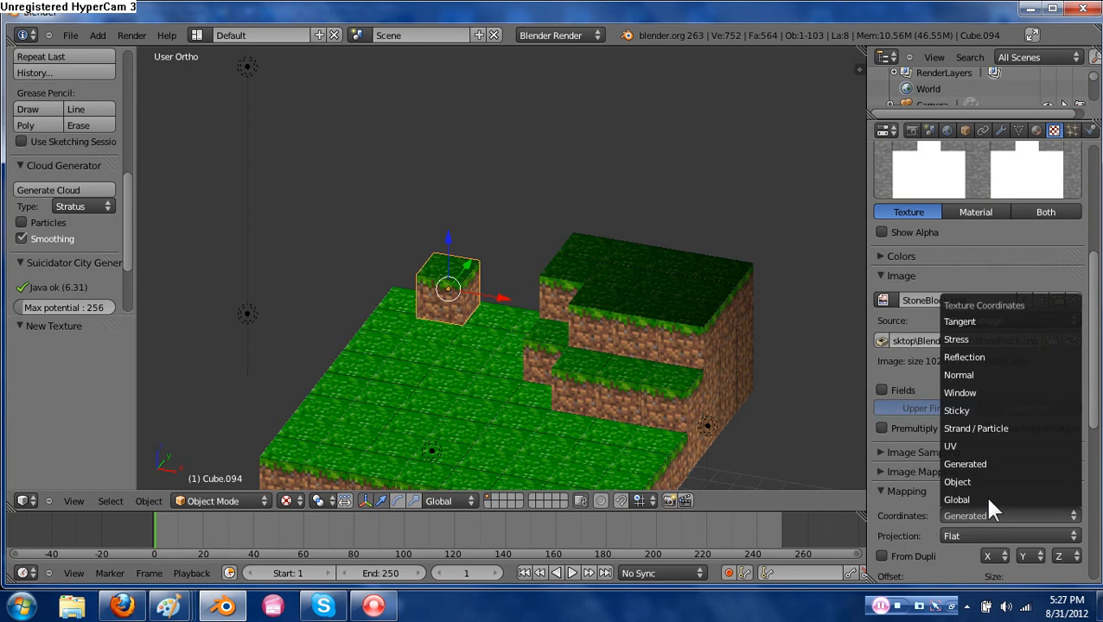
click(982, 441)
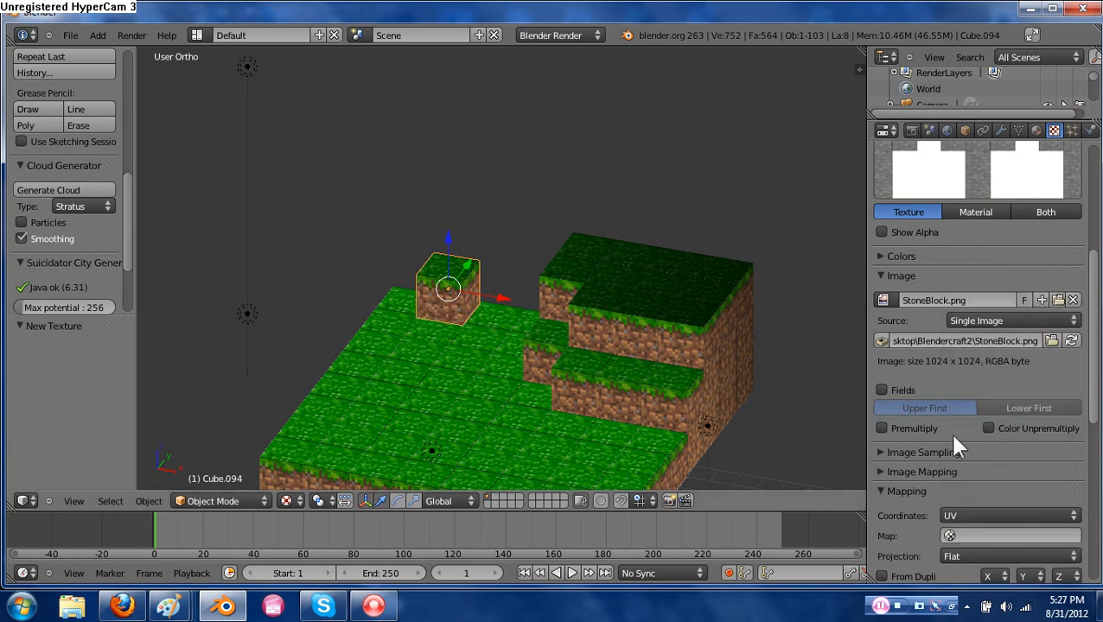
scroll(954, 432, down, 2)
scroll(979, 436, up, 7)
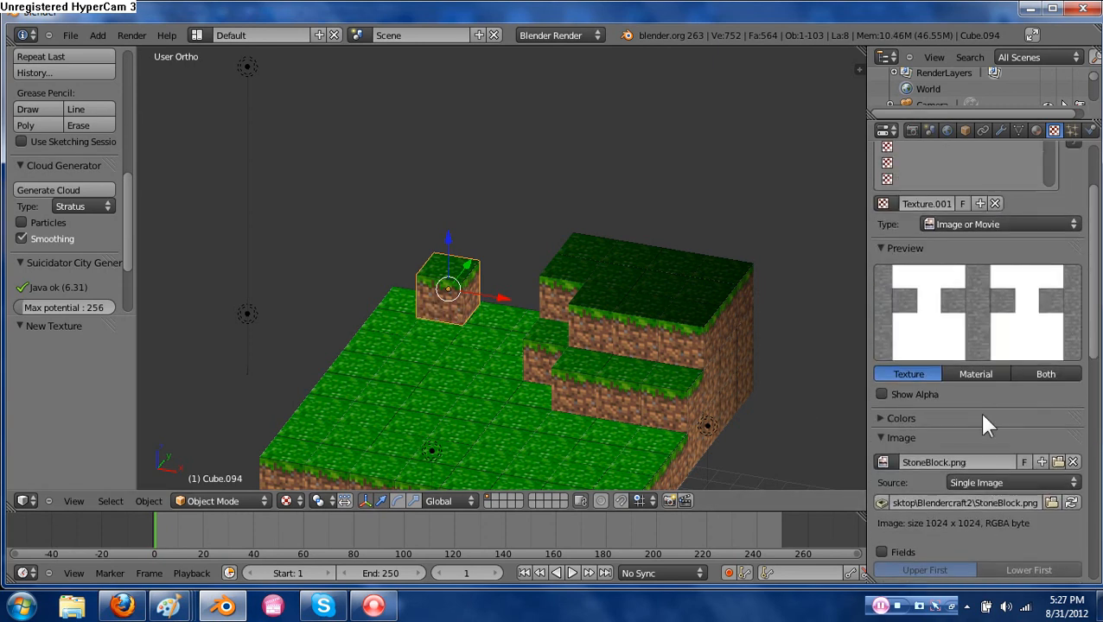
scroll(988, 424, up, 3)
Compare the lone block's Material and Material.001 slots, leave Material.001 selected, and test-render the scene.
click(1036, 130)
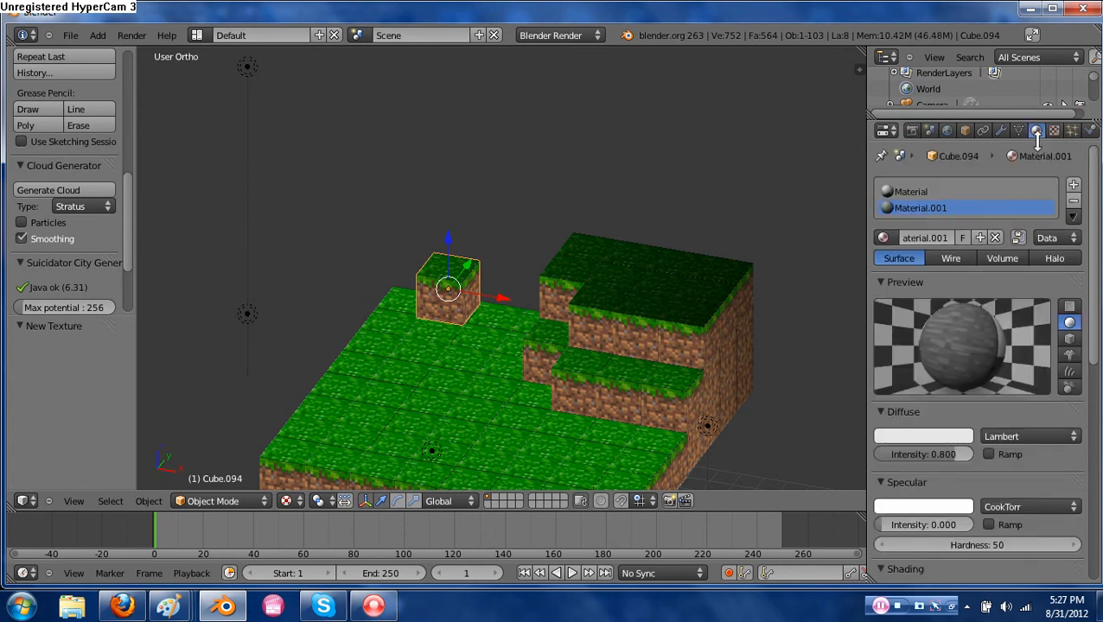
click(922, 192)
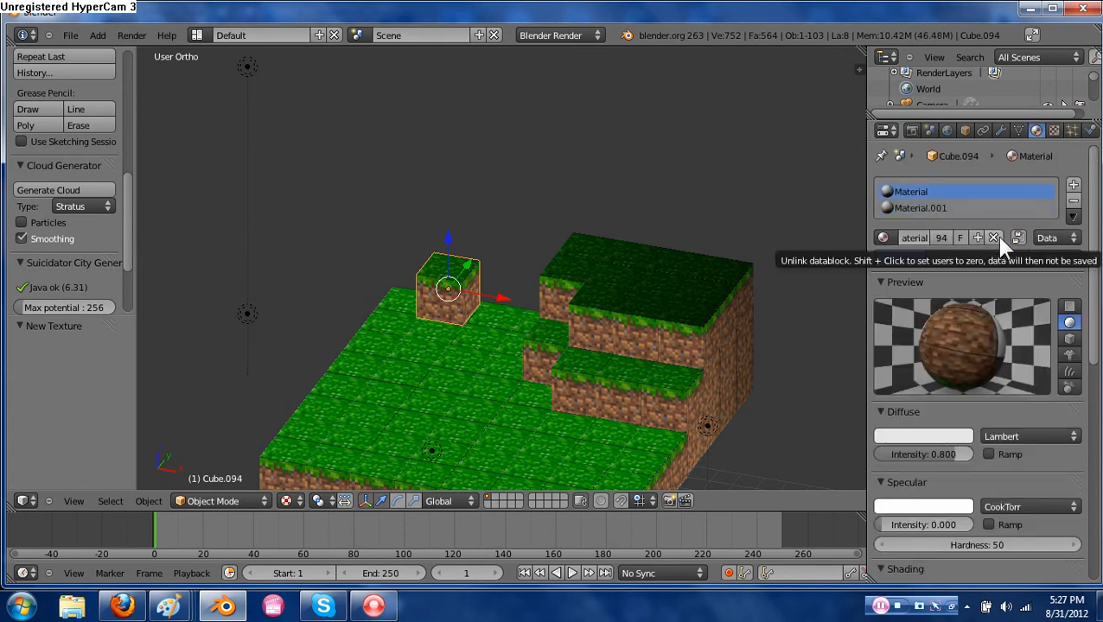
click(923, 208)
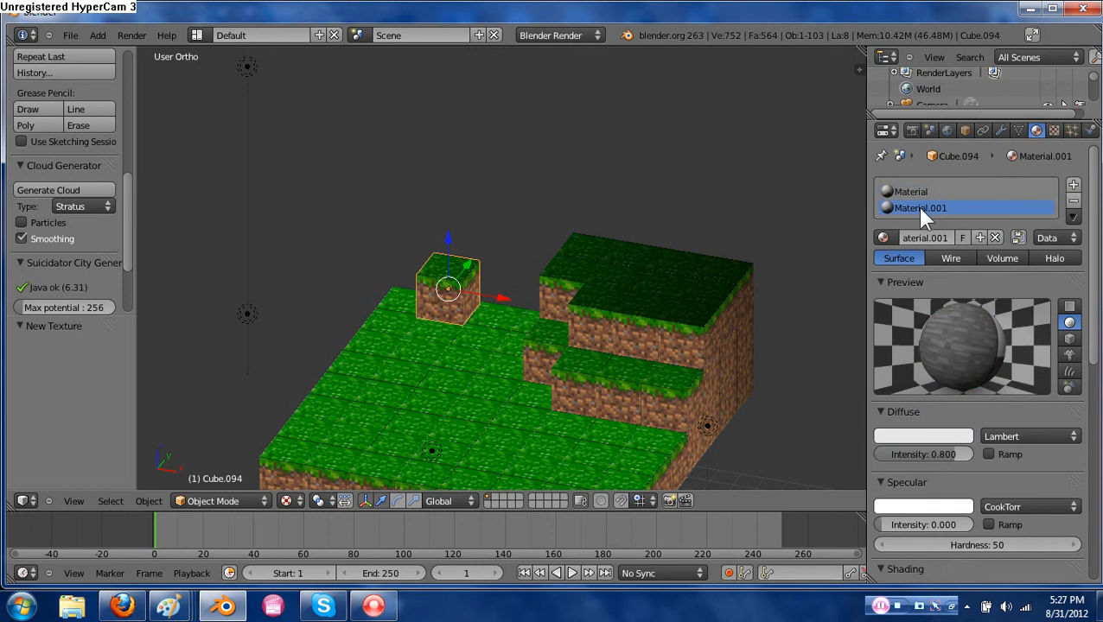
click(130, 35)
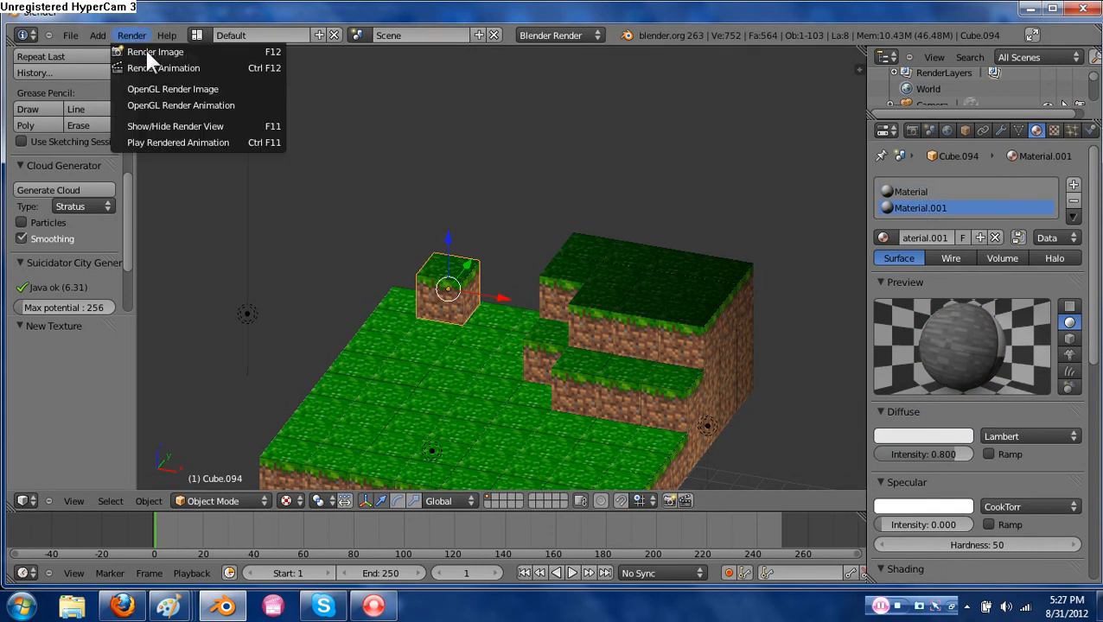
click(151, 54)
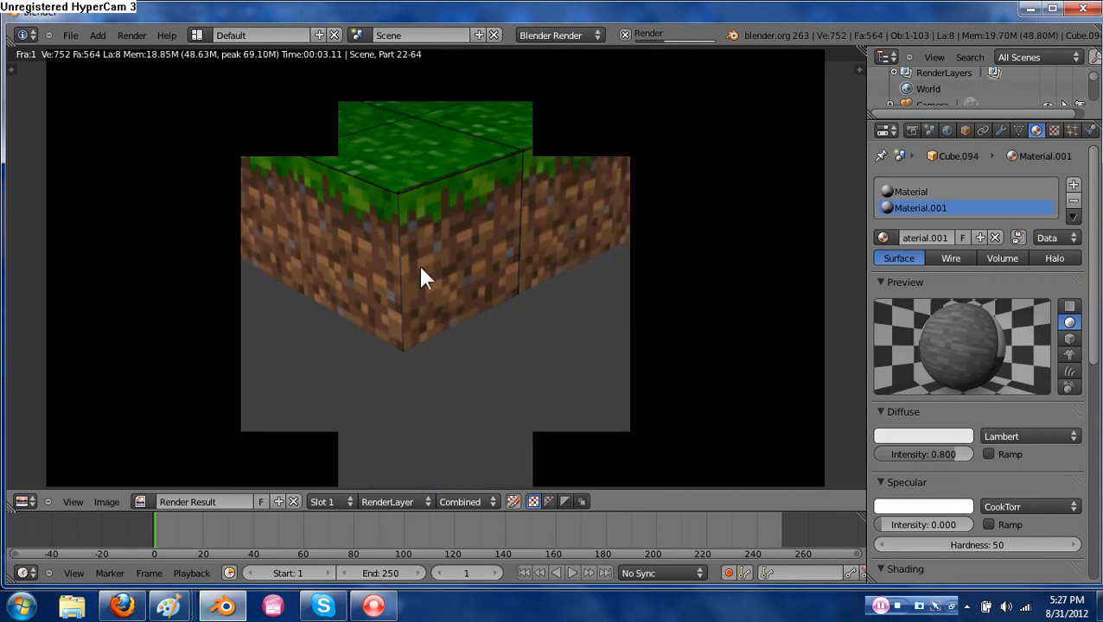
key(Escape)
Raise the camera 10.607 units along Z, check the camera view, and lower the camera 1.171 units.
scroll(577, 407, down, 3)
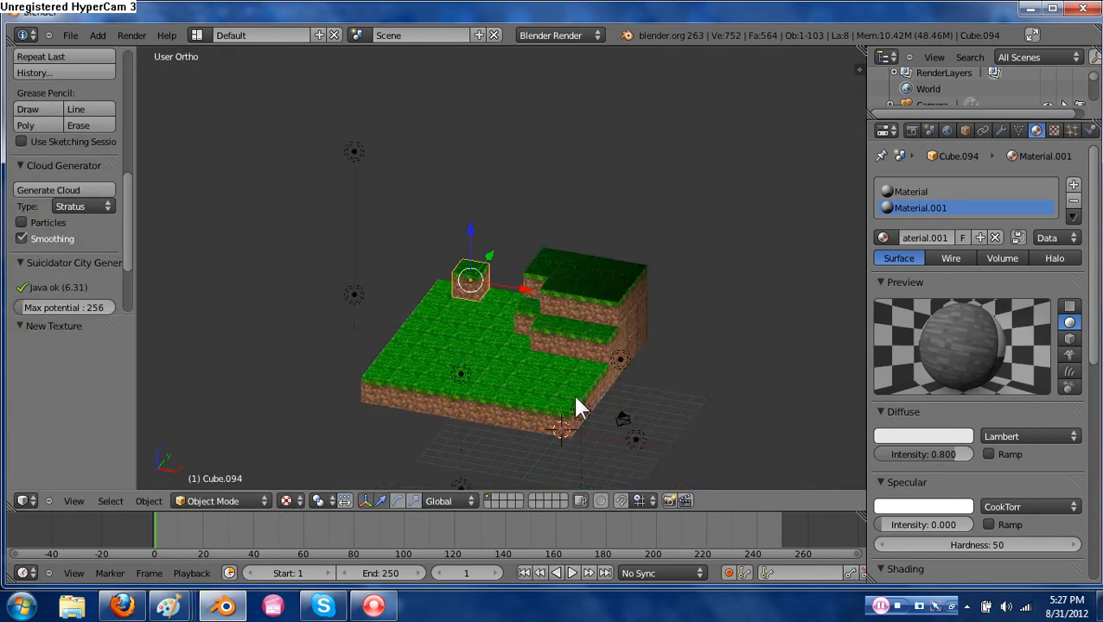
key(g)
key(z)
click(610, 251)
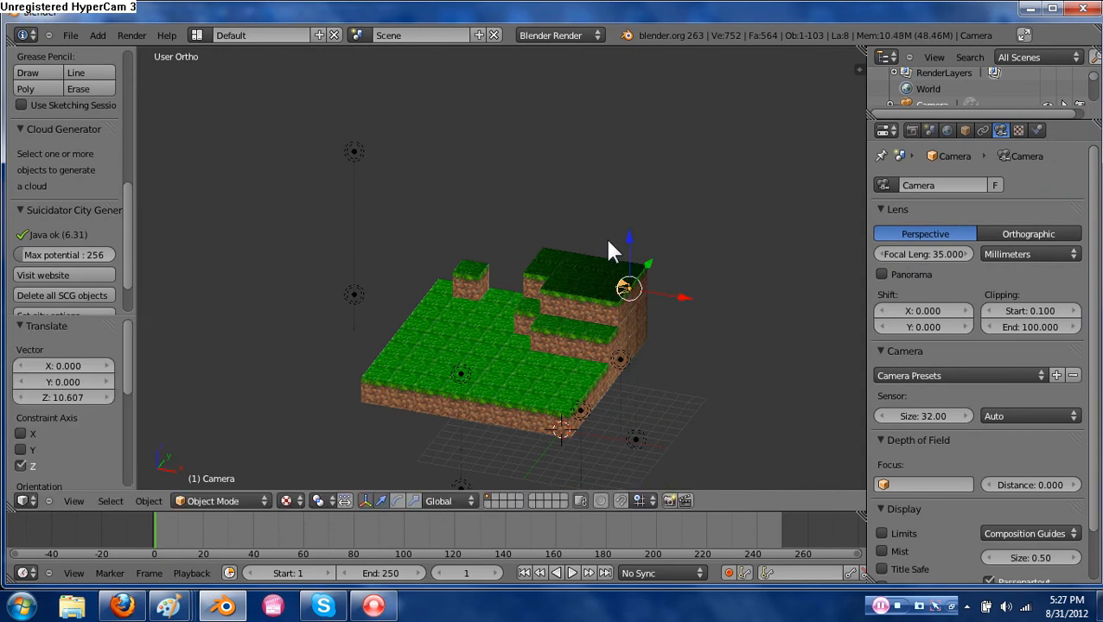
key(KP_0)
key(KP_0)
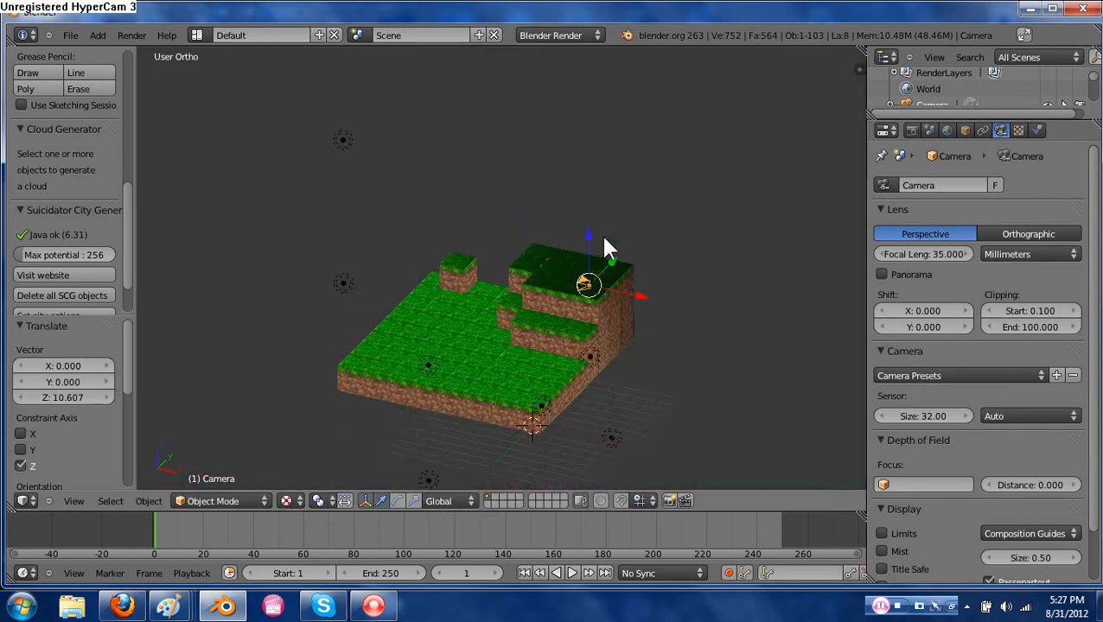
key(g)
key(z)
click(597, 224)
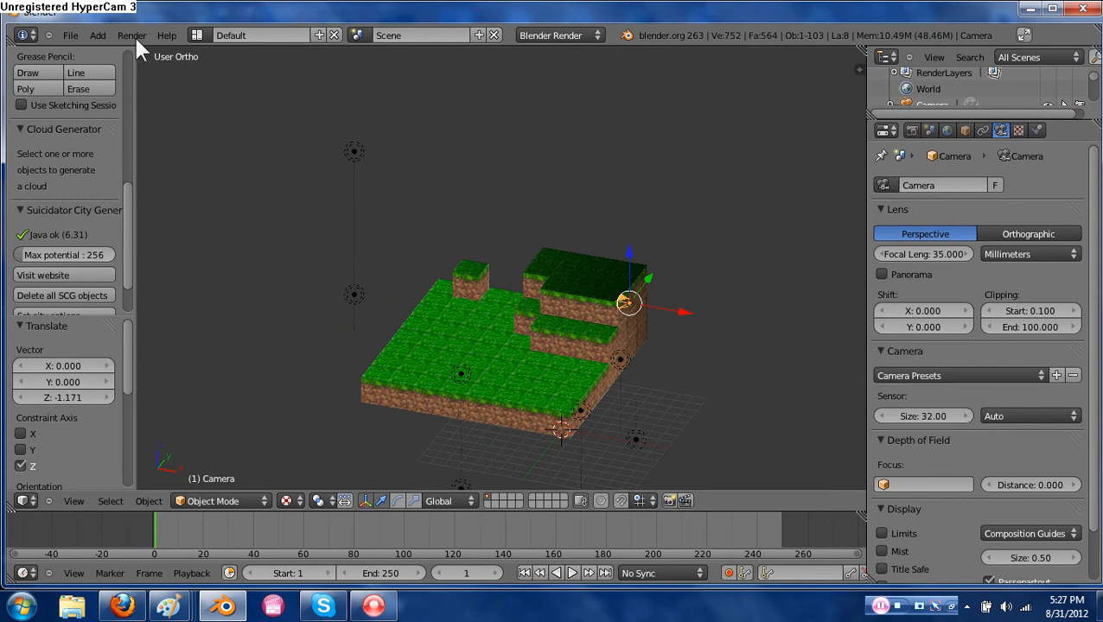
Render the image from the raised camera to examine the lone block, and return to the 3D view.
click(134, 35)
click(147, 52)
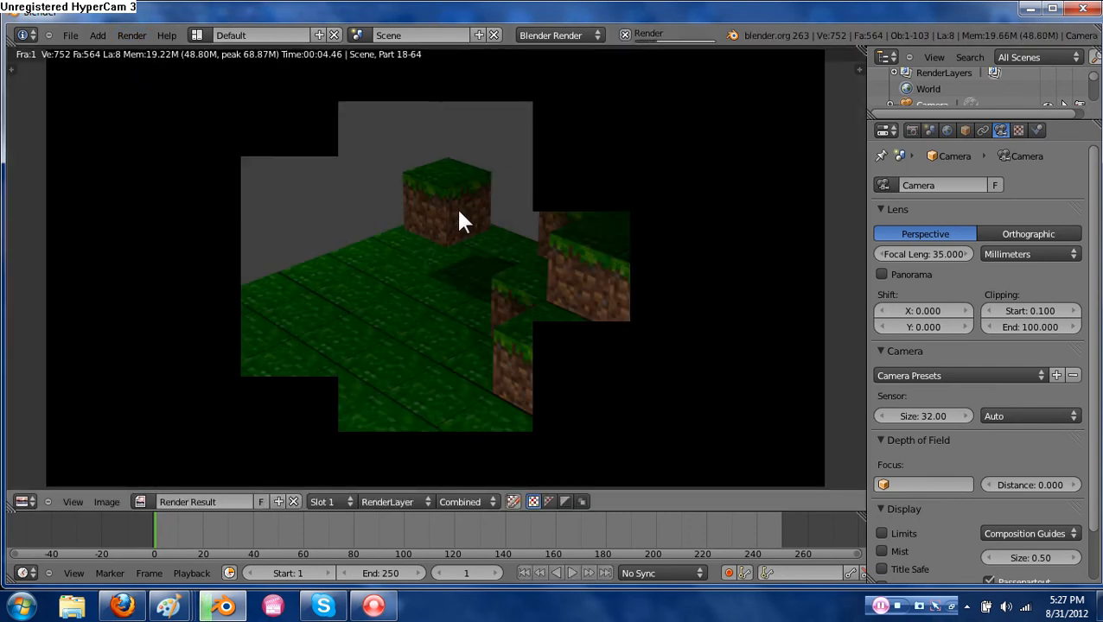
key(Escape)
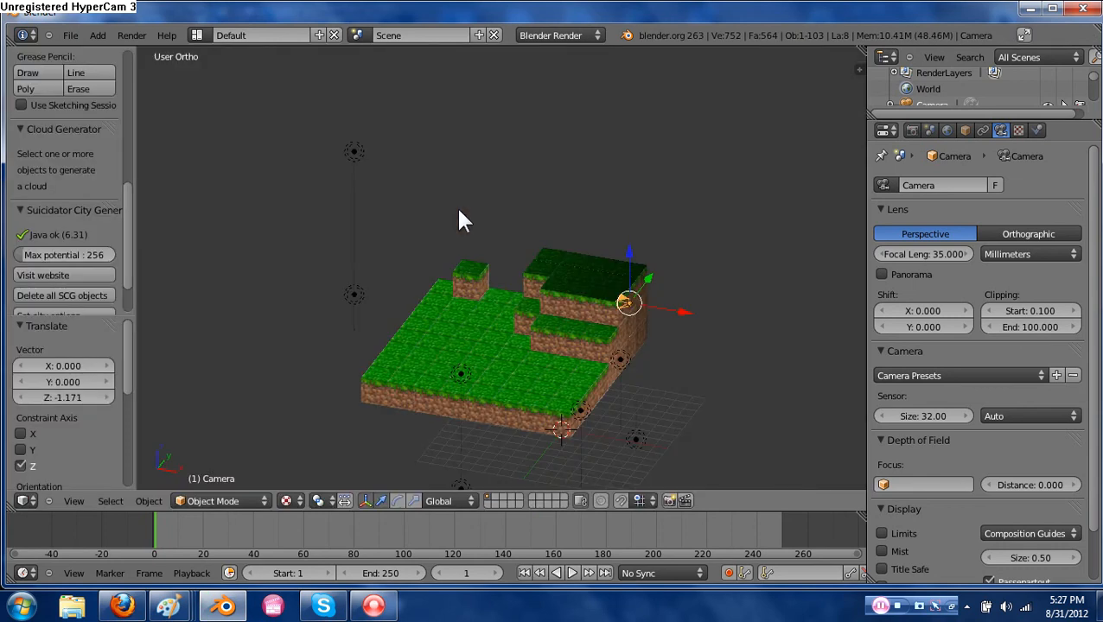
Select the lone block, show its texture settings, and split the 3D view to place a UV/Image Editor beside it.
right_click(481, 281)
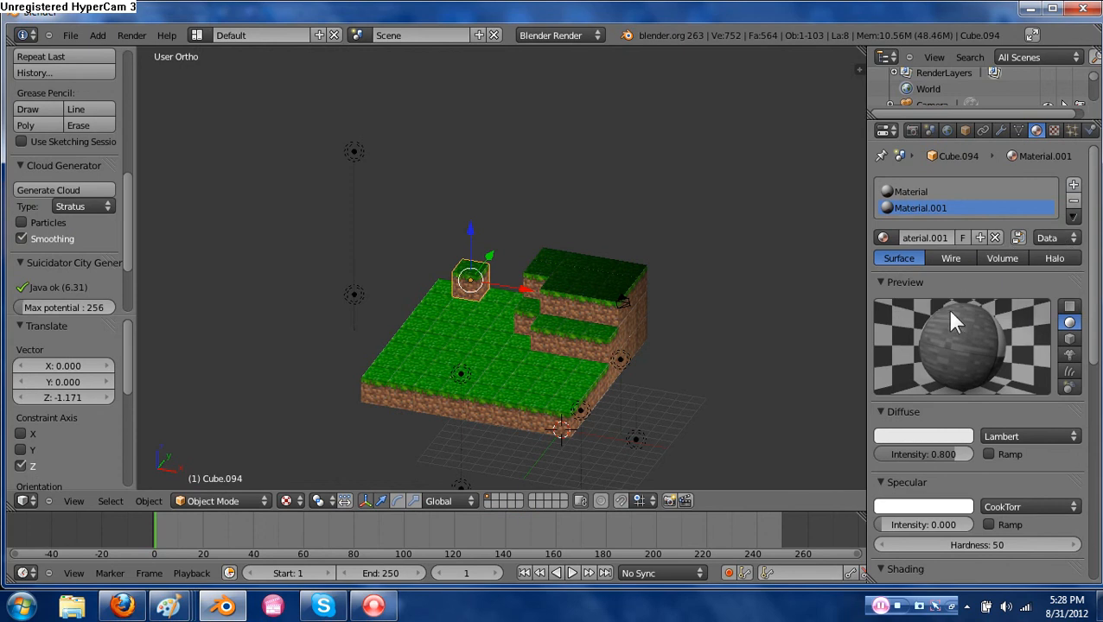
click(1053, 131)
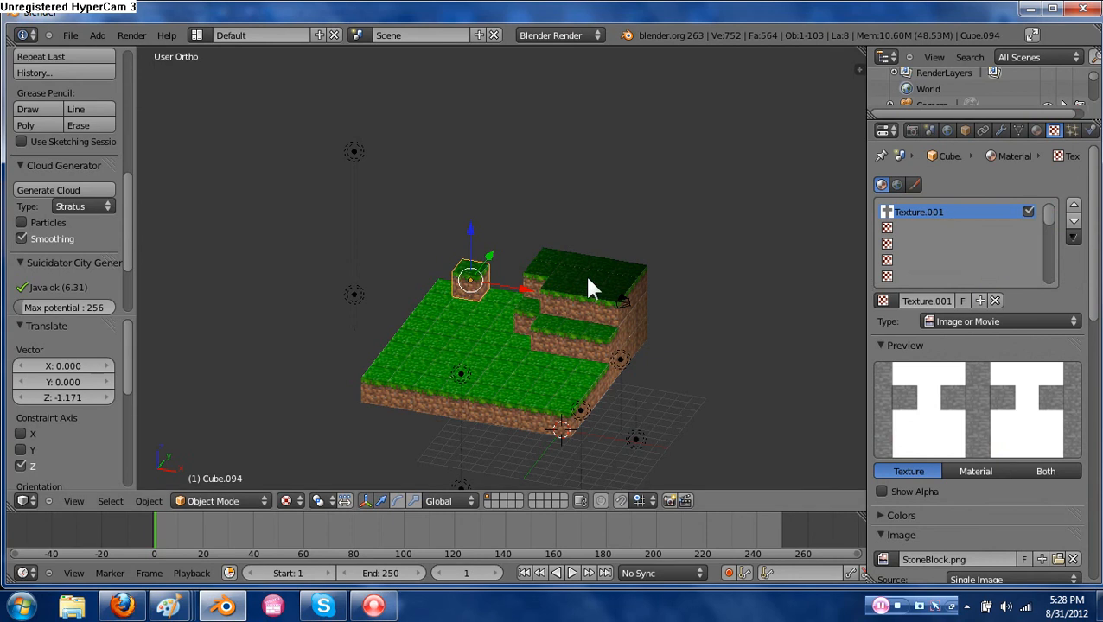
drag(781, 54, 586, 96)
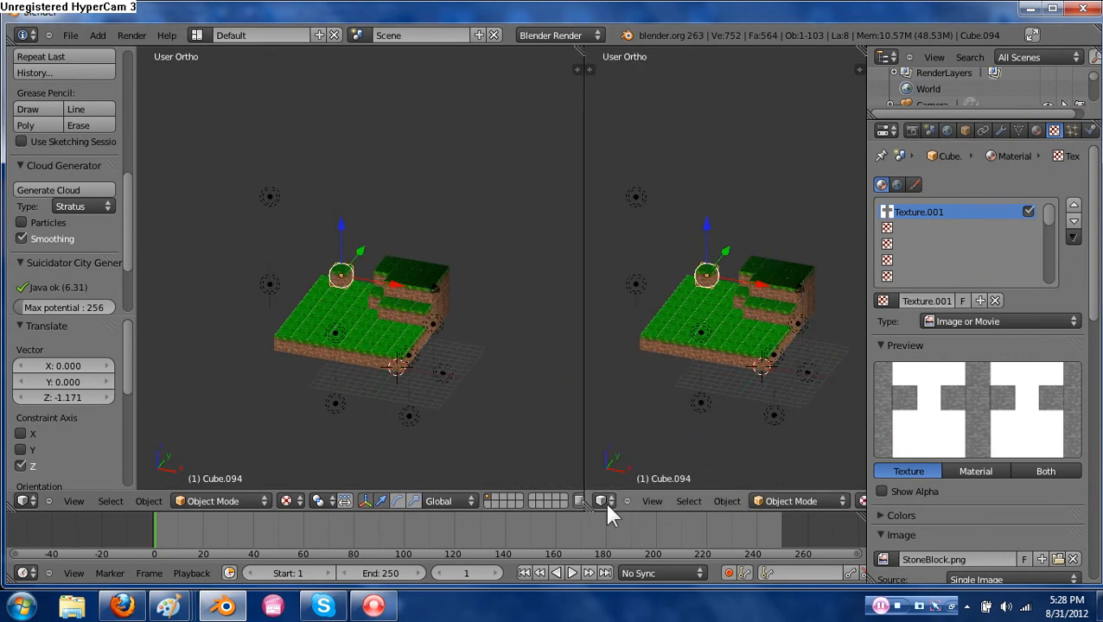
click(603, 502)
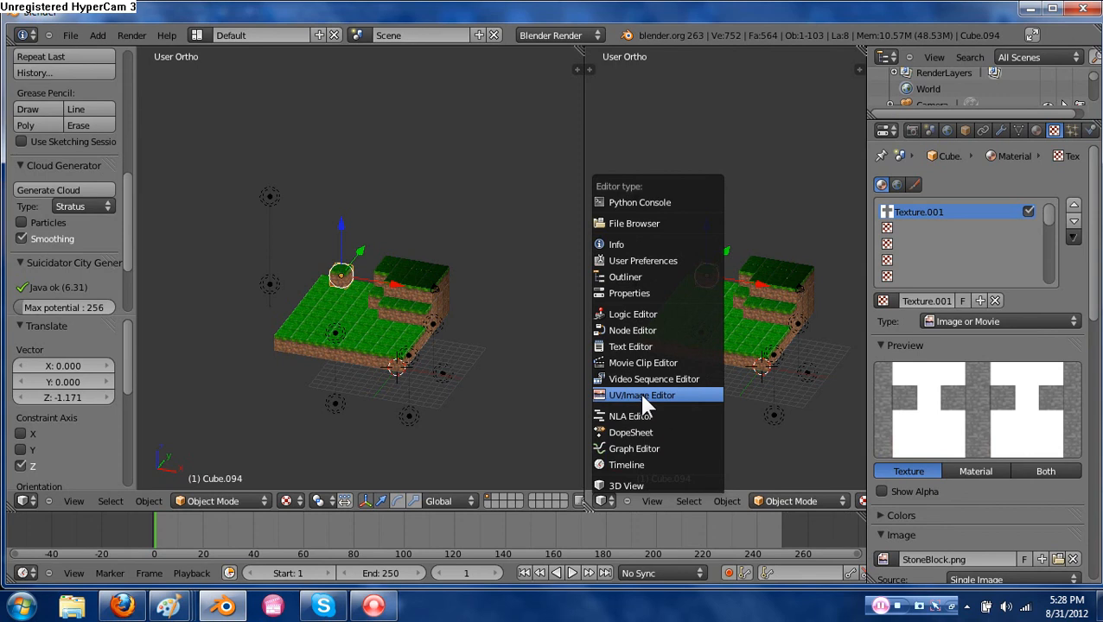
click(640, 395)
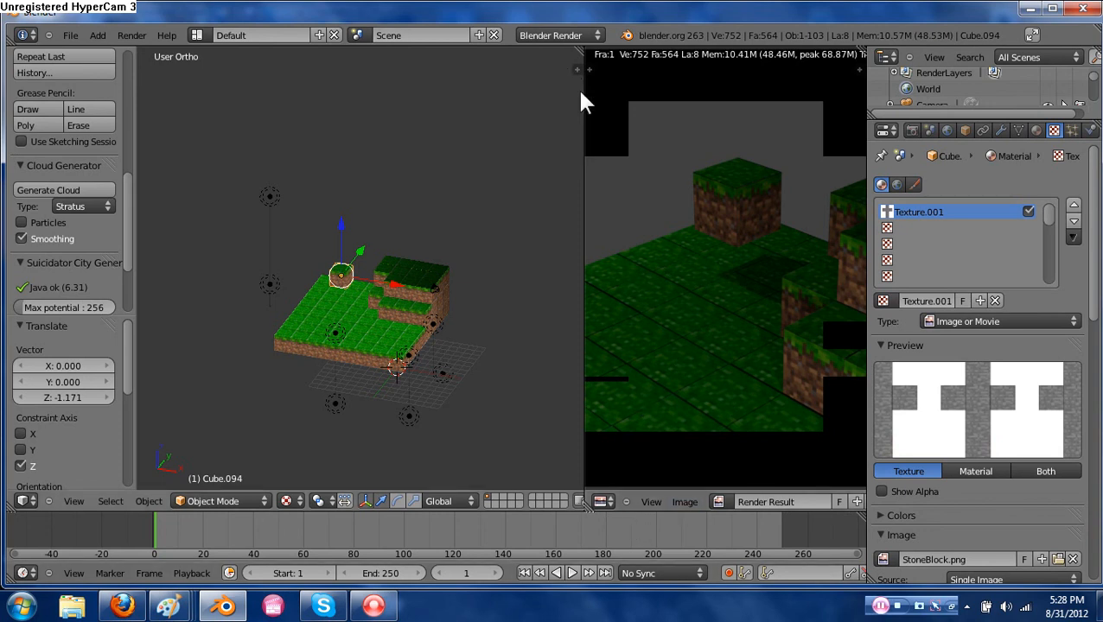
Widen the UV/Image Editor, clear the Render Result from it, and enter Edit Mode on the lone block.
drag(584, 105, 491, 107)
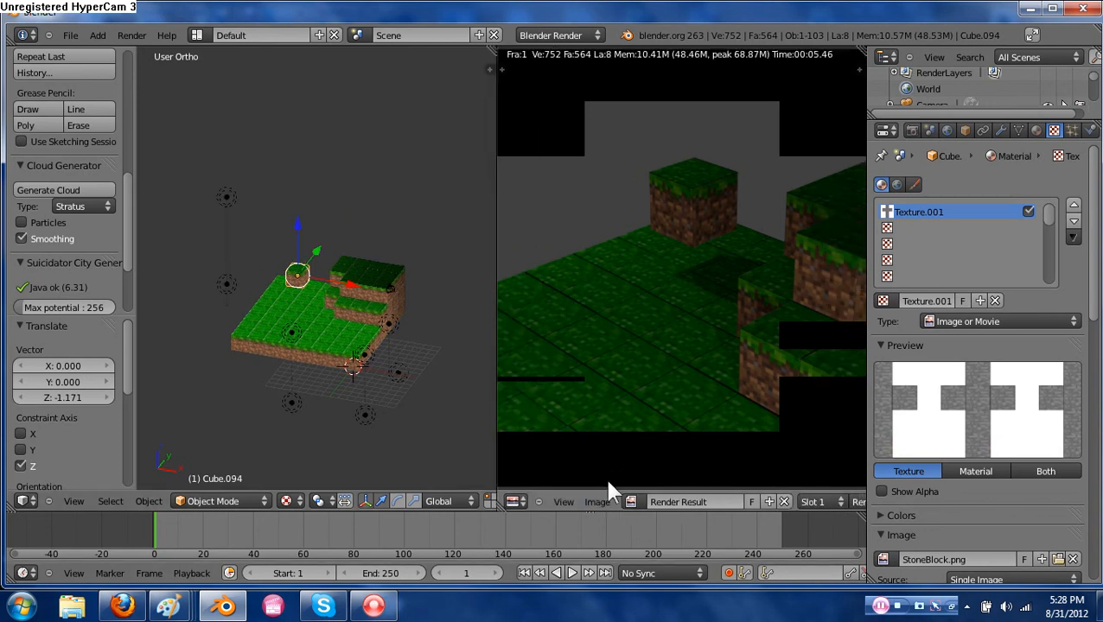
click(783, 501)
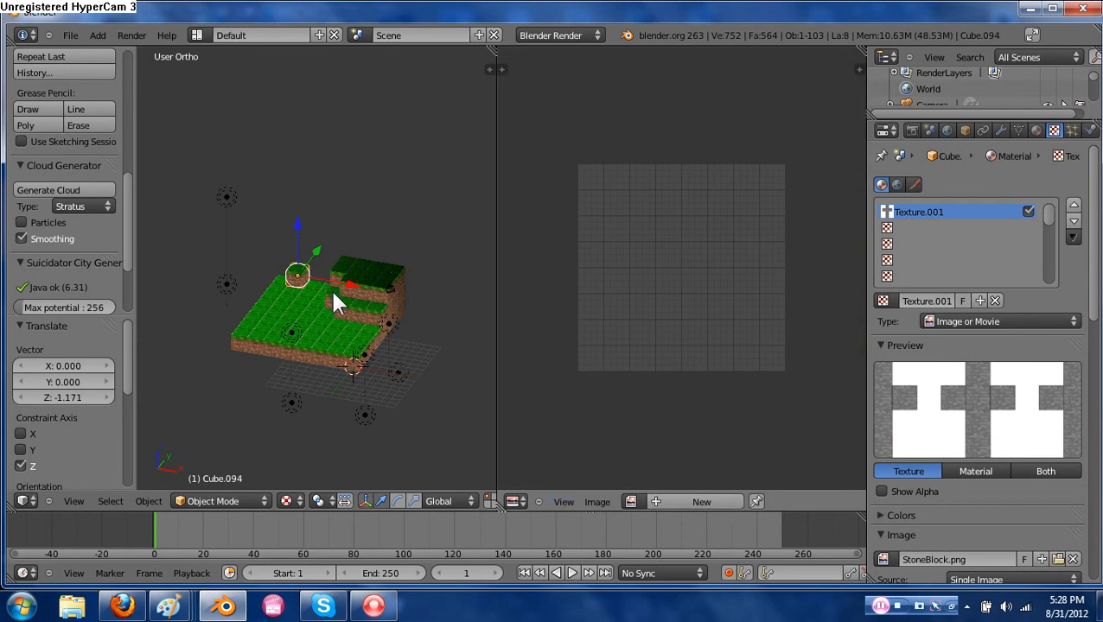
scroll(309, 268, up, 2)
key(Tab)
scroll(311, 285, up, 3)
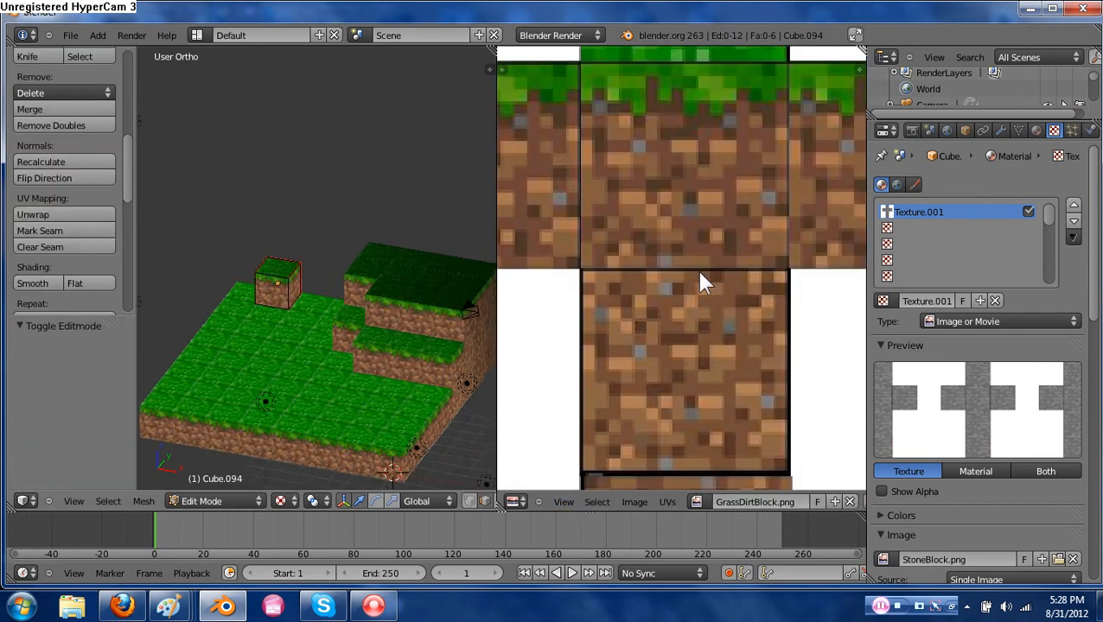
Try to open StoneBlock.png from the Blendercraft2 folder in the UV/Image Editor.
scroll(760, 346, down, 4)
scroll(776, 364, down, 2)
scroll(769, 363, up, 1)
click(634, 503)
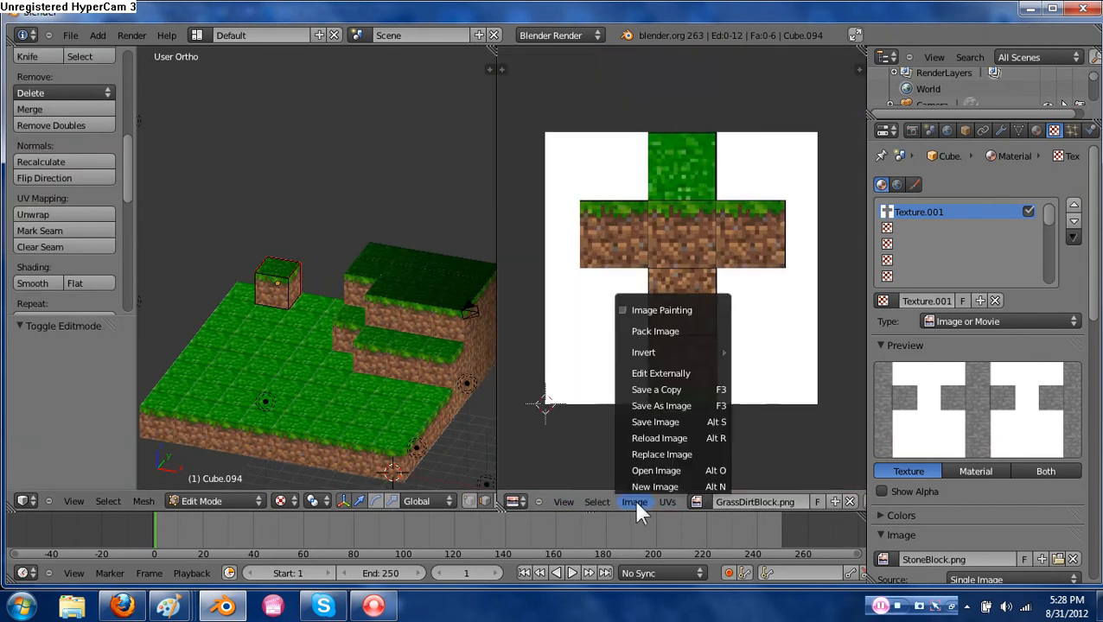
click(632, 470)
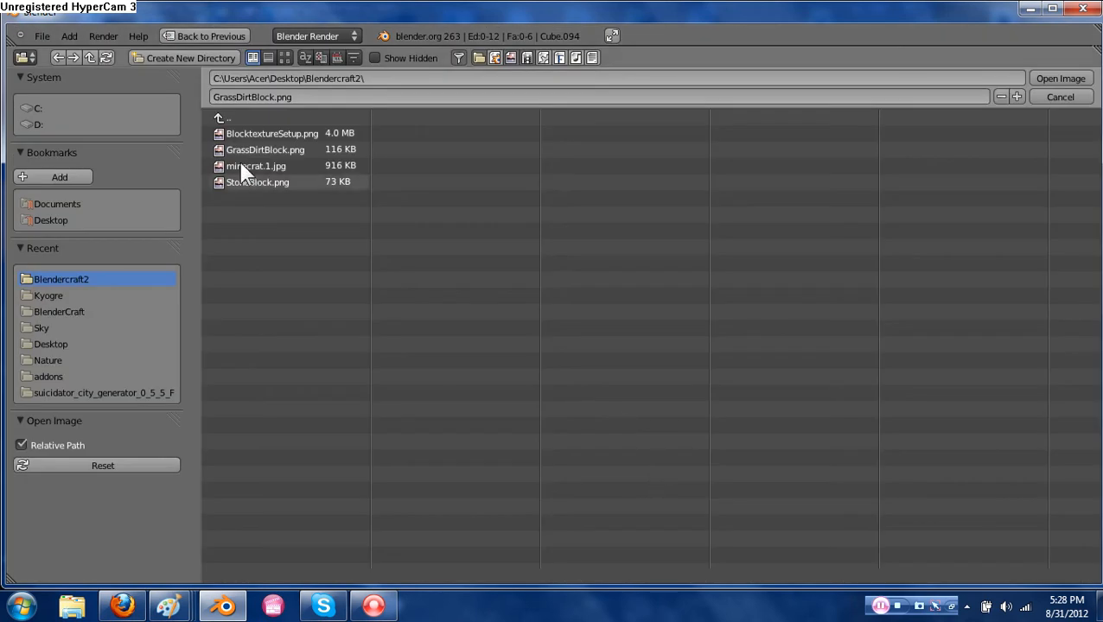
double_click(255, 183)
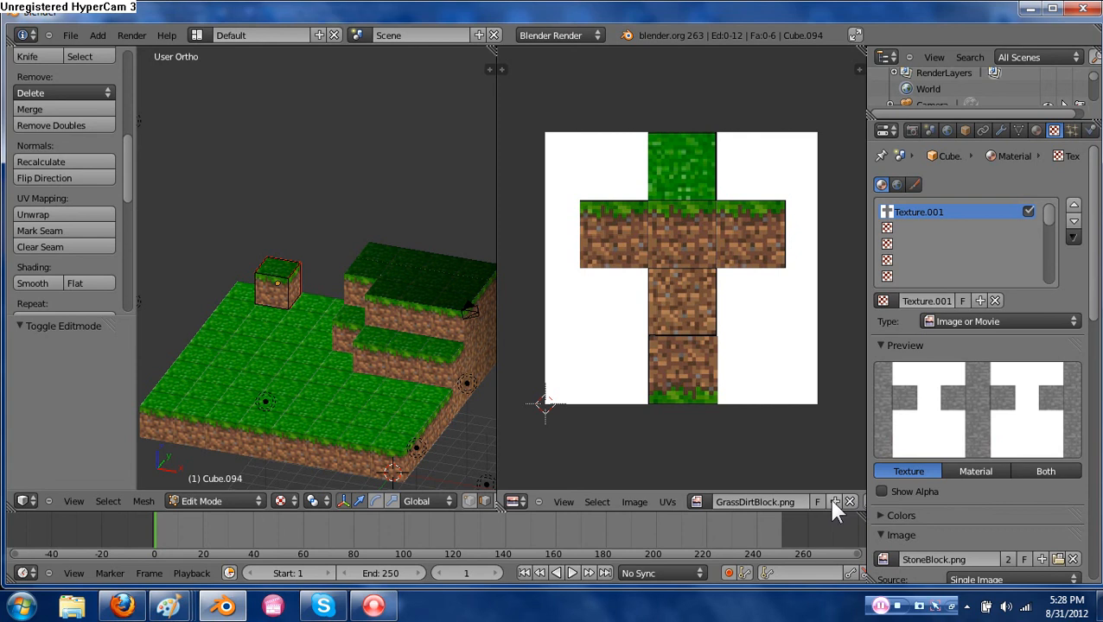
middle_drag(831, 502, 729, 502)
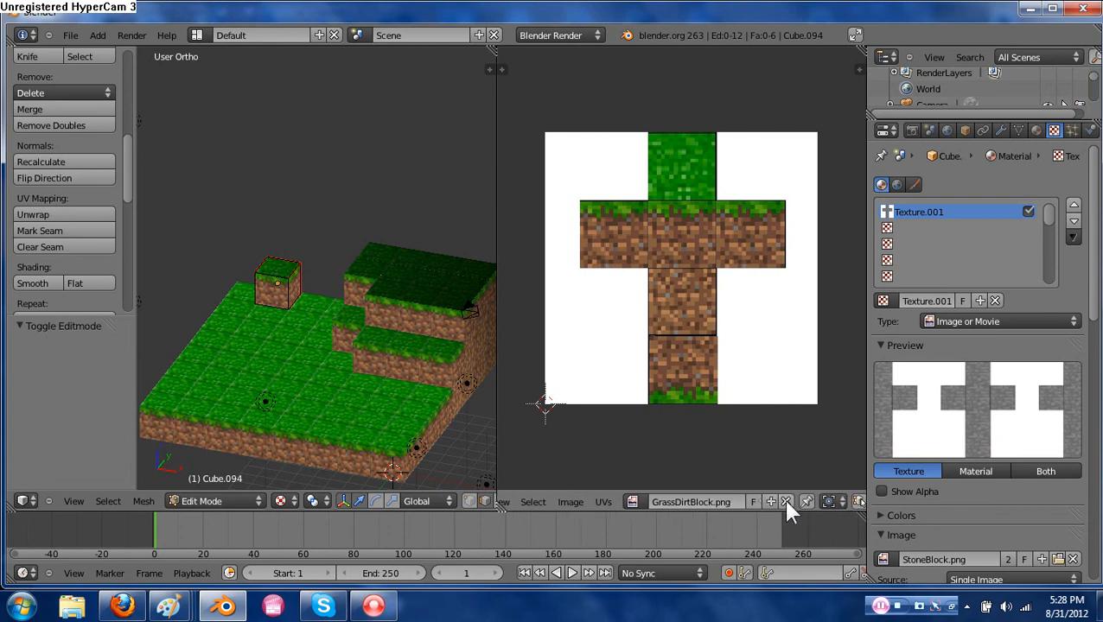
click(768, 500)
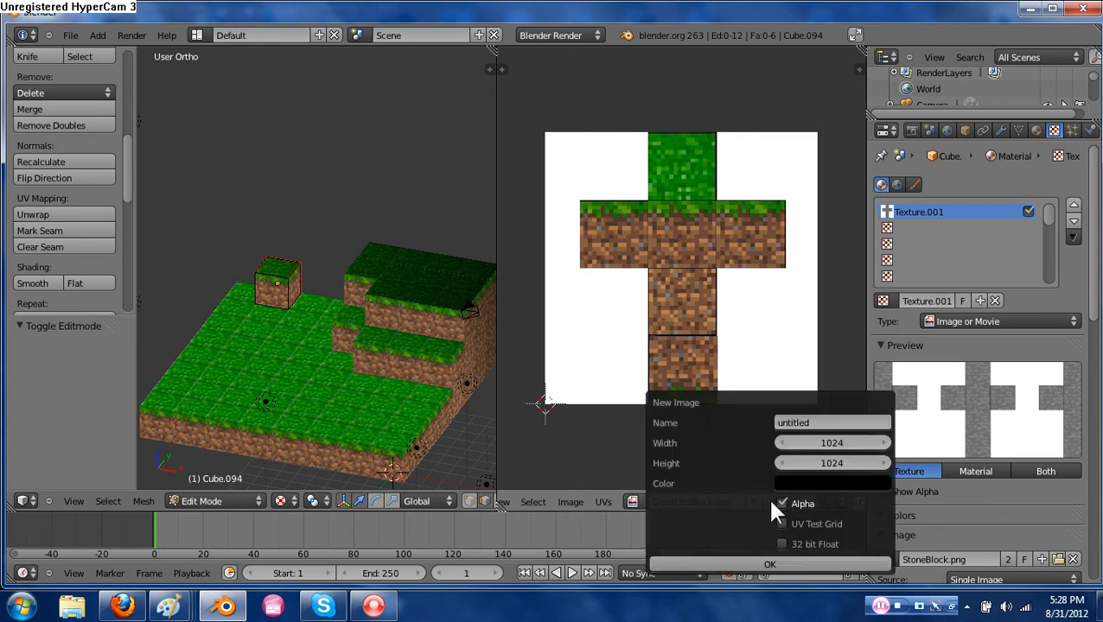
key(Escape)
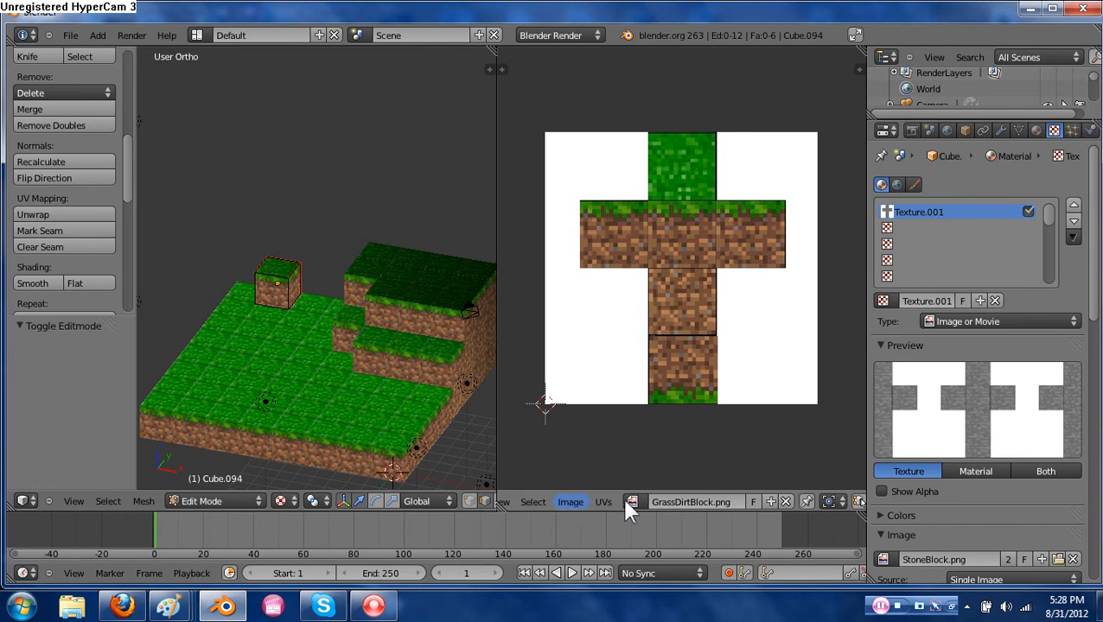
Try again to load the StoneBlock.png file in place of GrassDirtBlock.png in the UV/Image Editor.
click(571, 501)
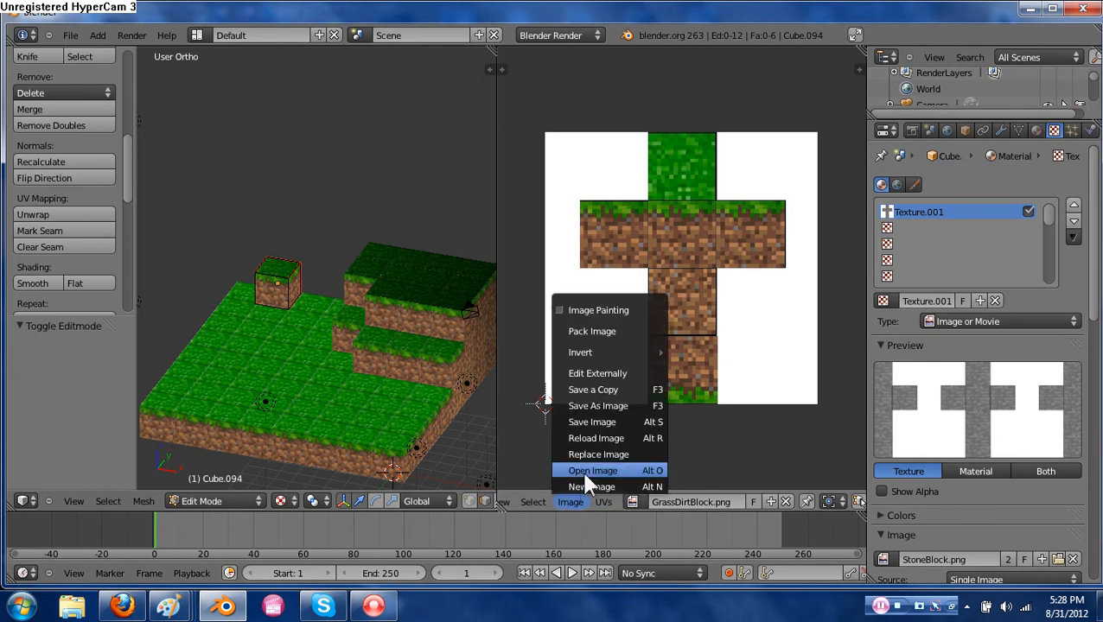
click(588, 471)
double_click(279, 181)
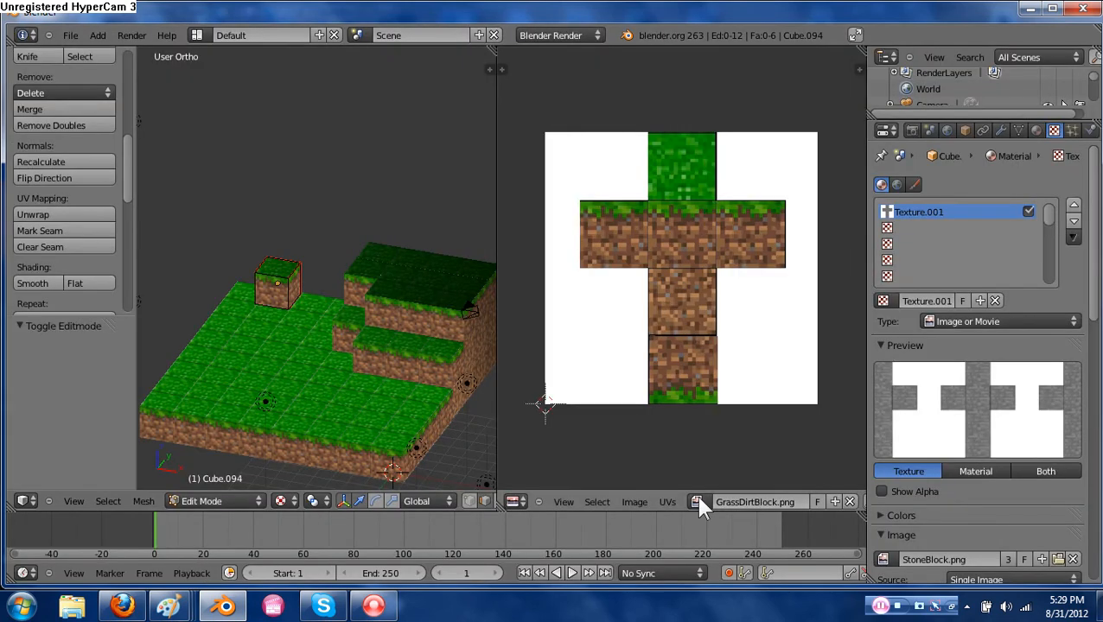
Try to switch the UV/Image Editor from GrassDirtBlock.png to the already loaded StoneBlock.png.
click(632, 503)
click(648, 483)
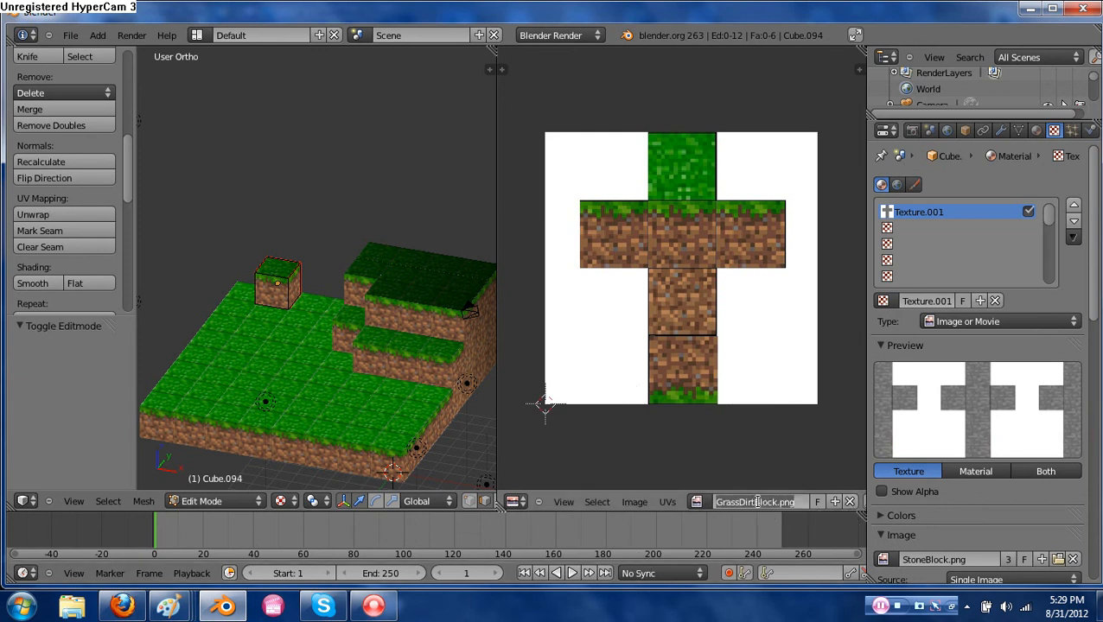
click(699, 505)
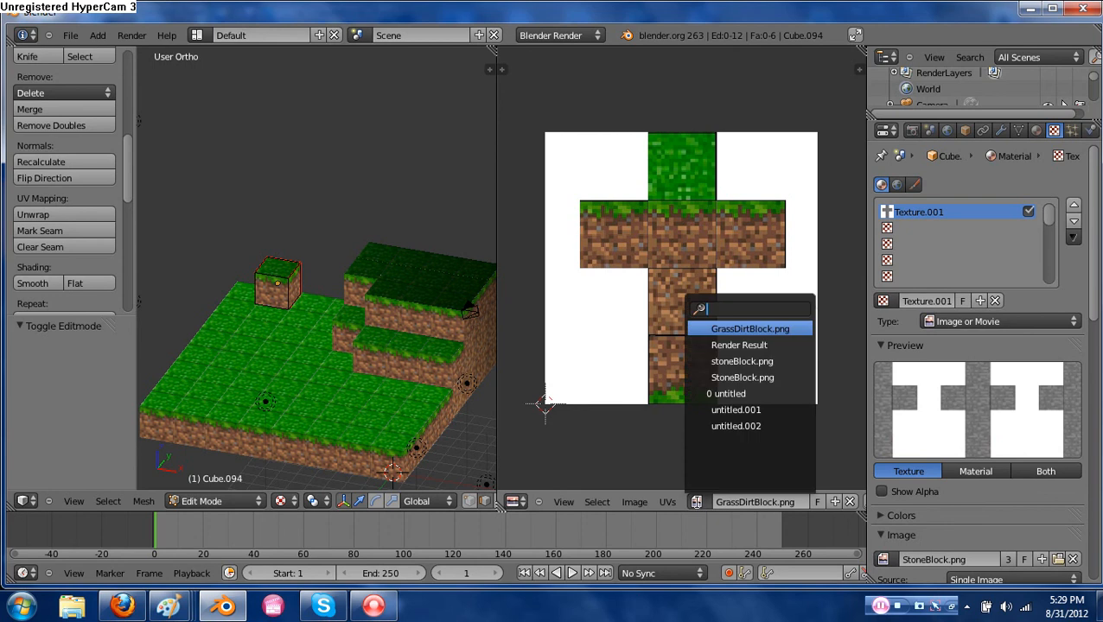
click(698, 505)
click(698, 505)
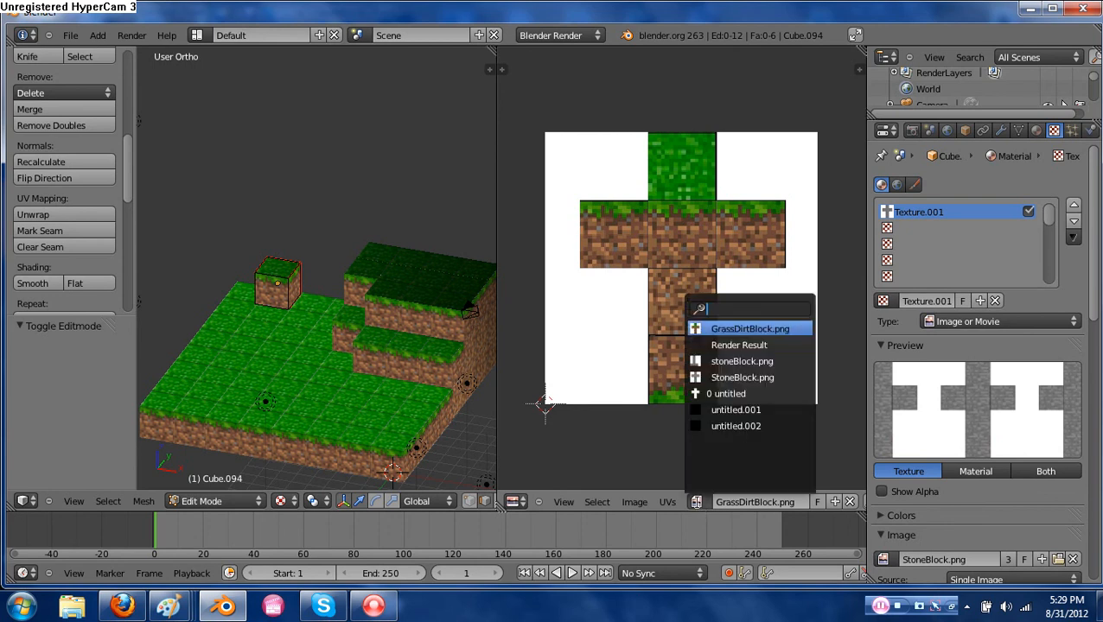
click(733, 382)
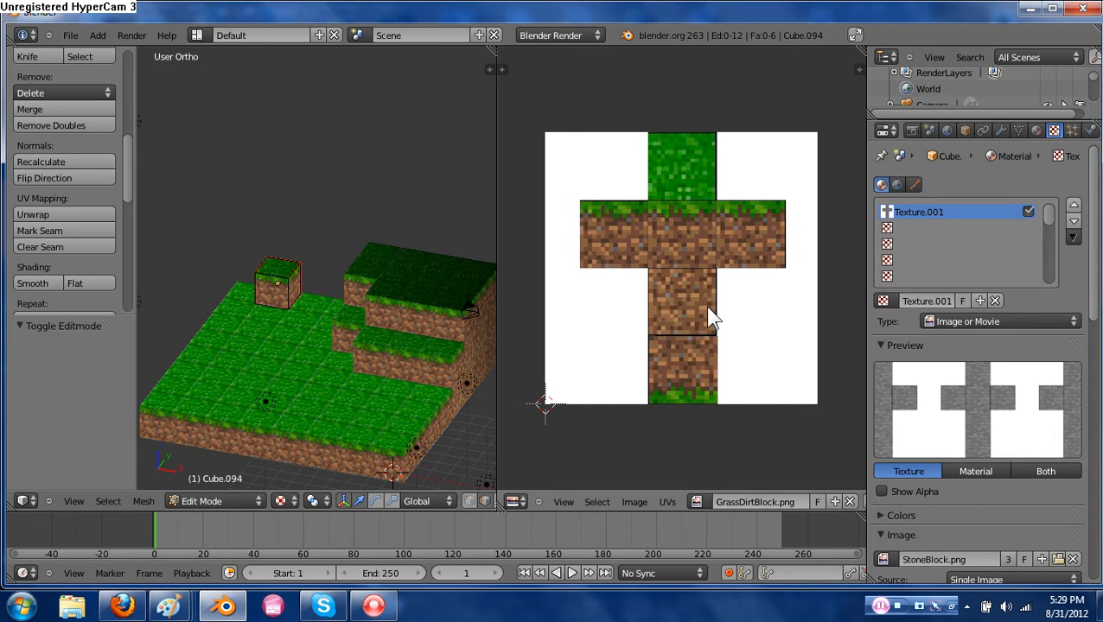
click(667, 503)
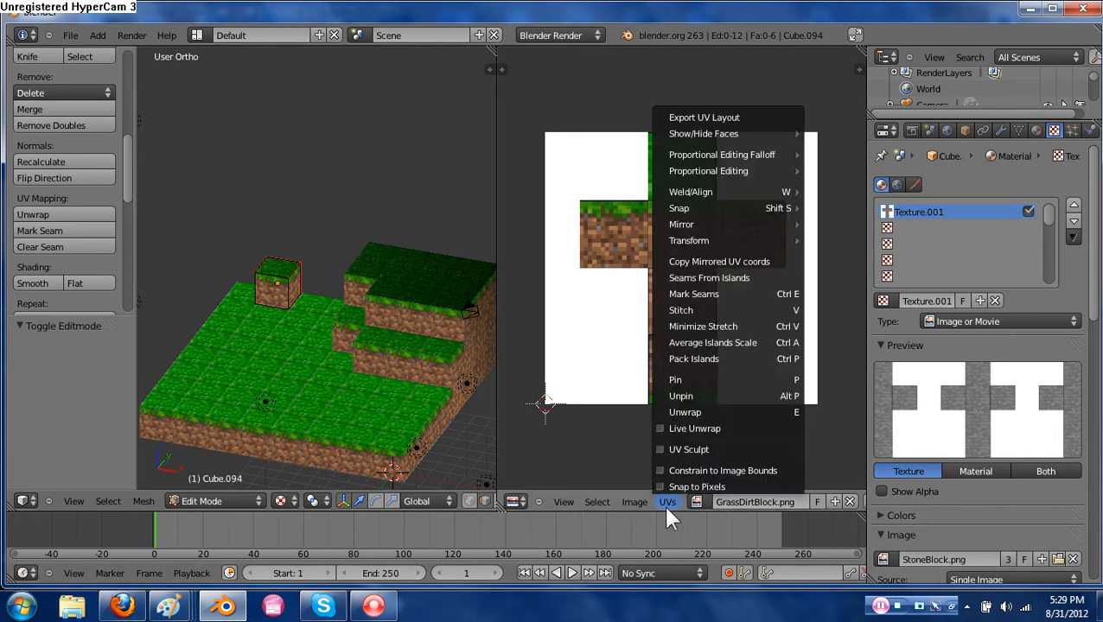
mouse_move(630, 502)
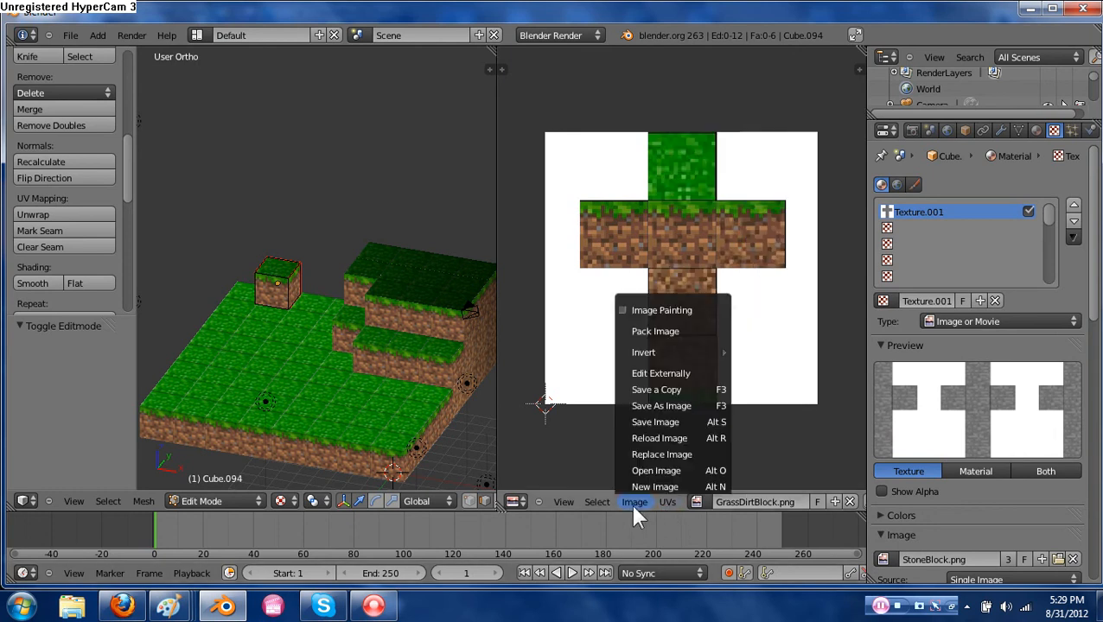
mouse_move(596, 506)
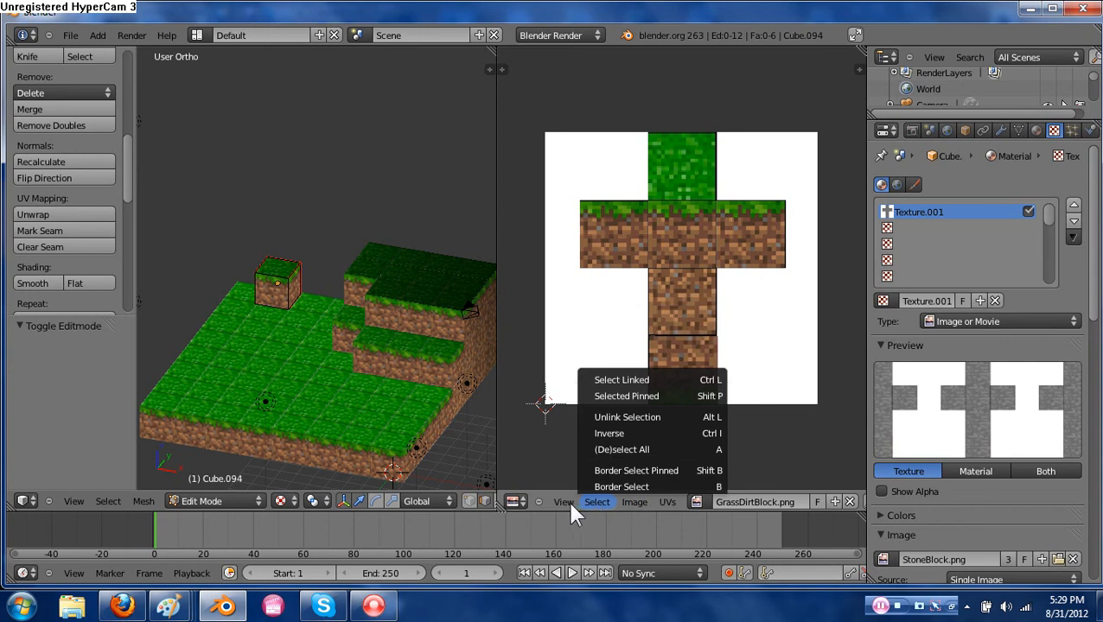
mouse_move(561, 508)
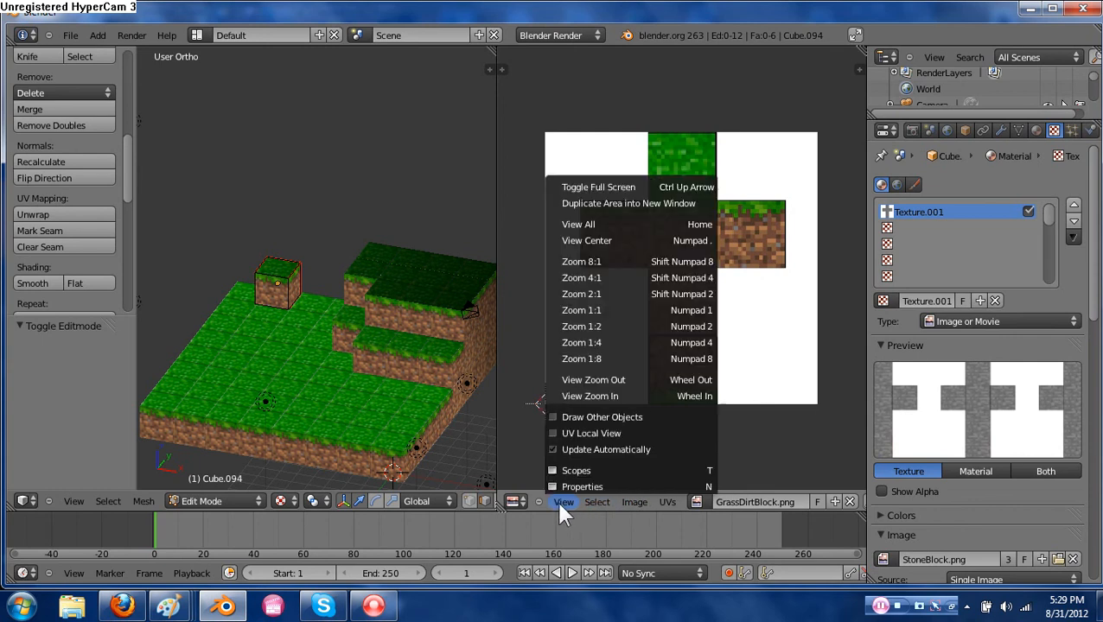
click(693, 501)
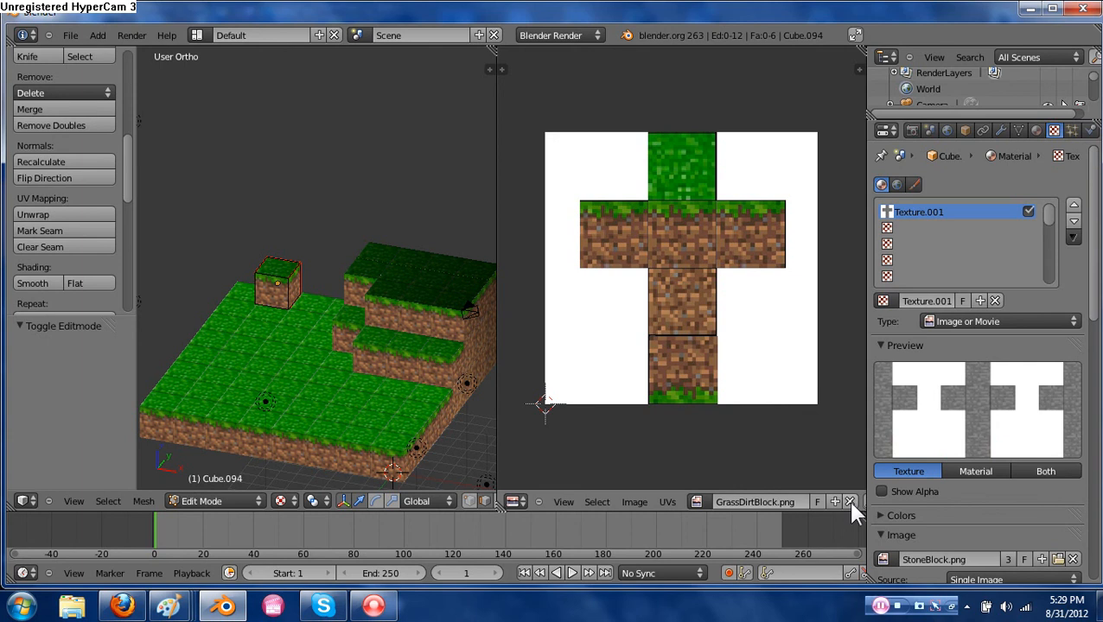
Try once more to choose StoneBlock.png from the loaded images as the lone block's UV image.
middle_drag(851, 499, 738, 503)
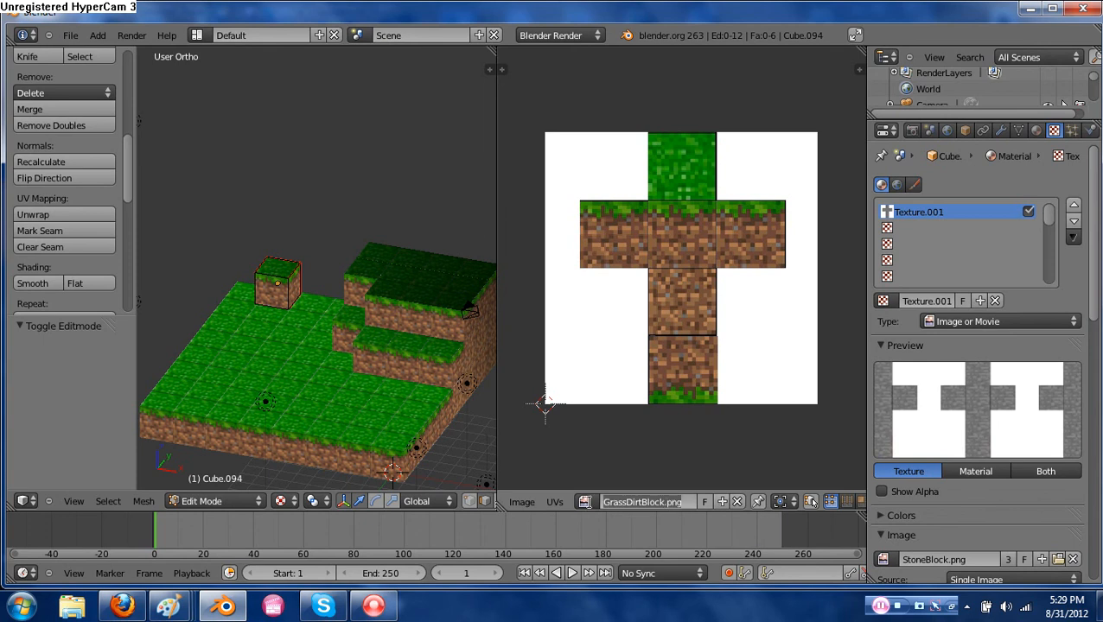
click(583, 503)
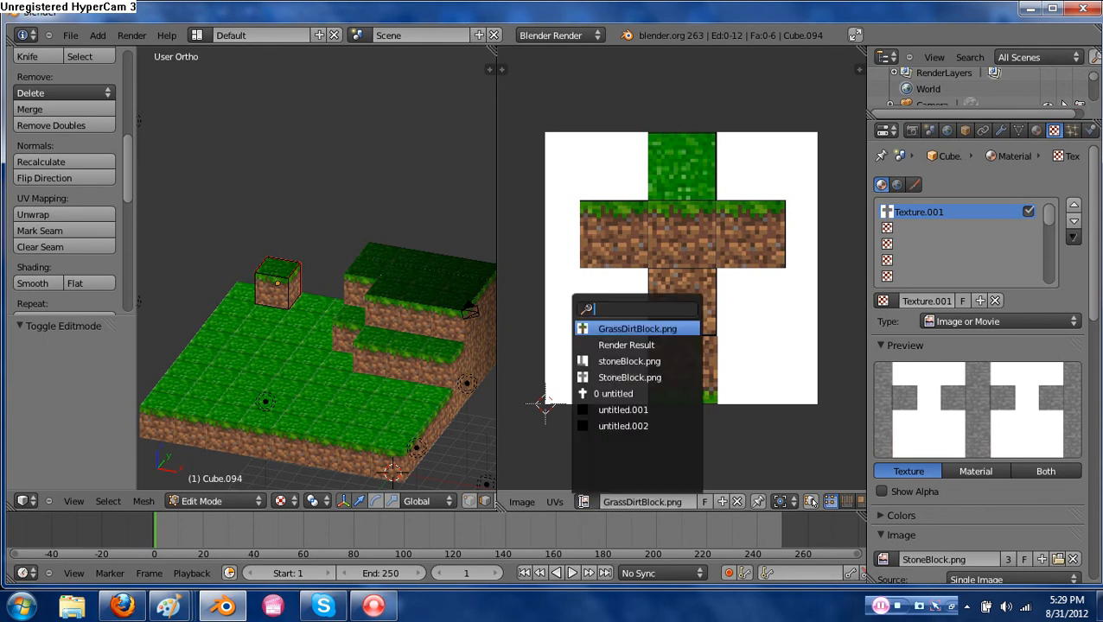
click(636, 379)
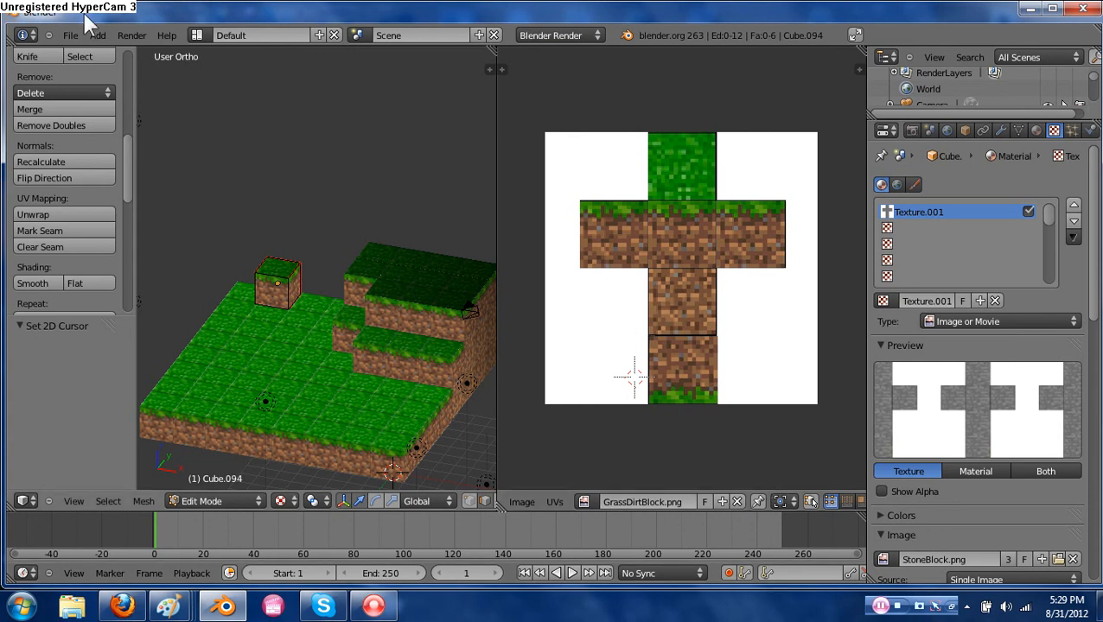
Render the image to check the lone block's texture, and return to the 3D view.
click(134, 34)
click(147, 50)
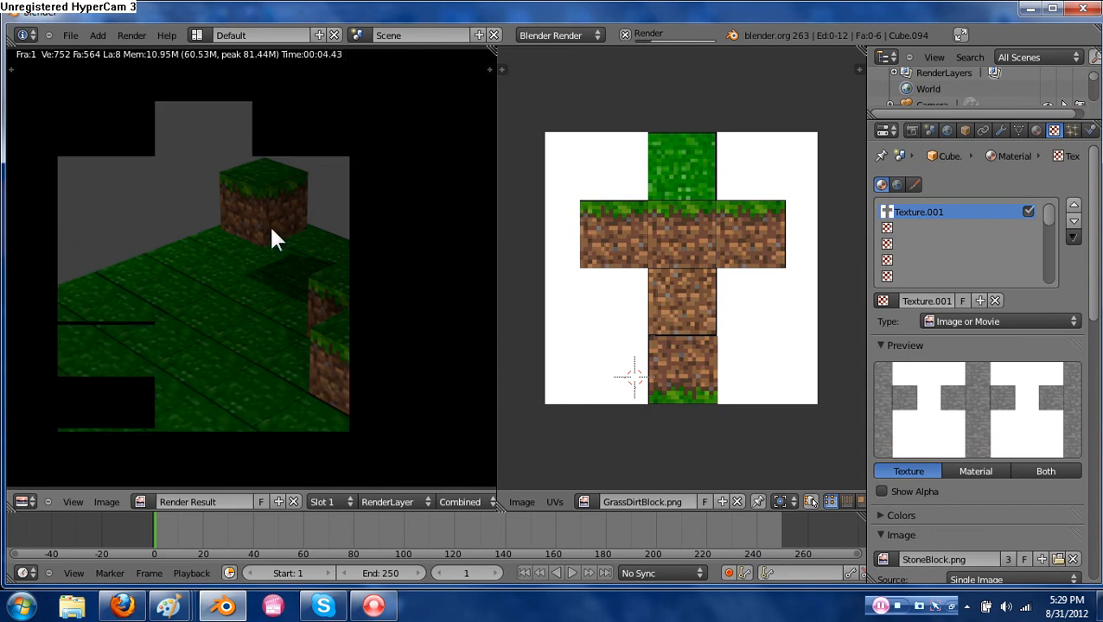
key(Escape)
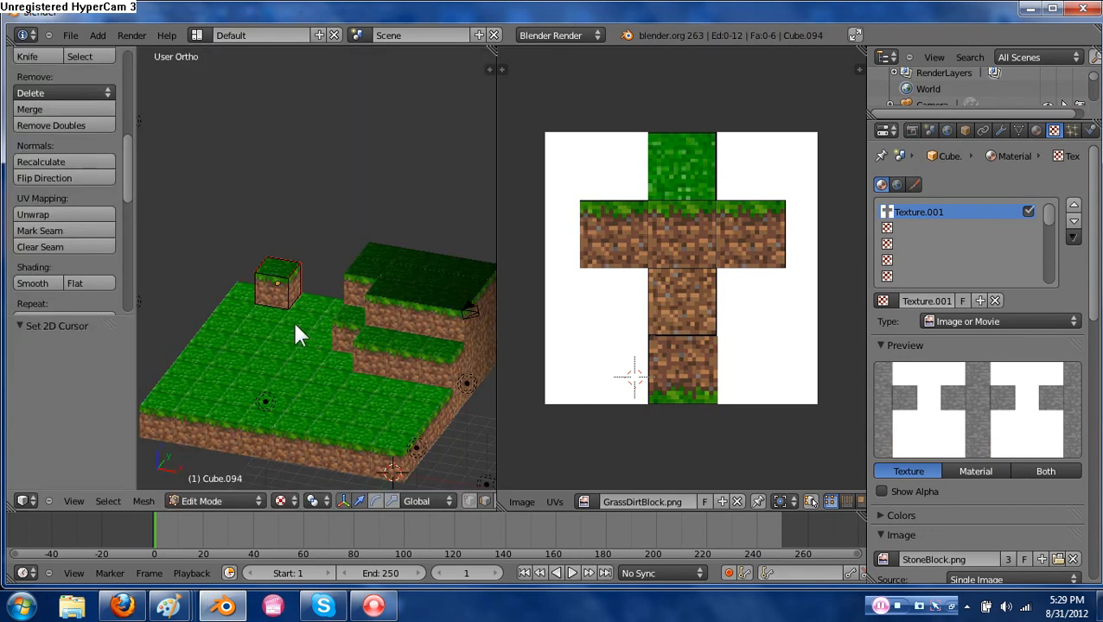
Leave Edit Mode and delete the lone block standing on the grass terrain.
key(Tab)
right_click(280, 287)
key(x)
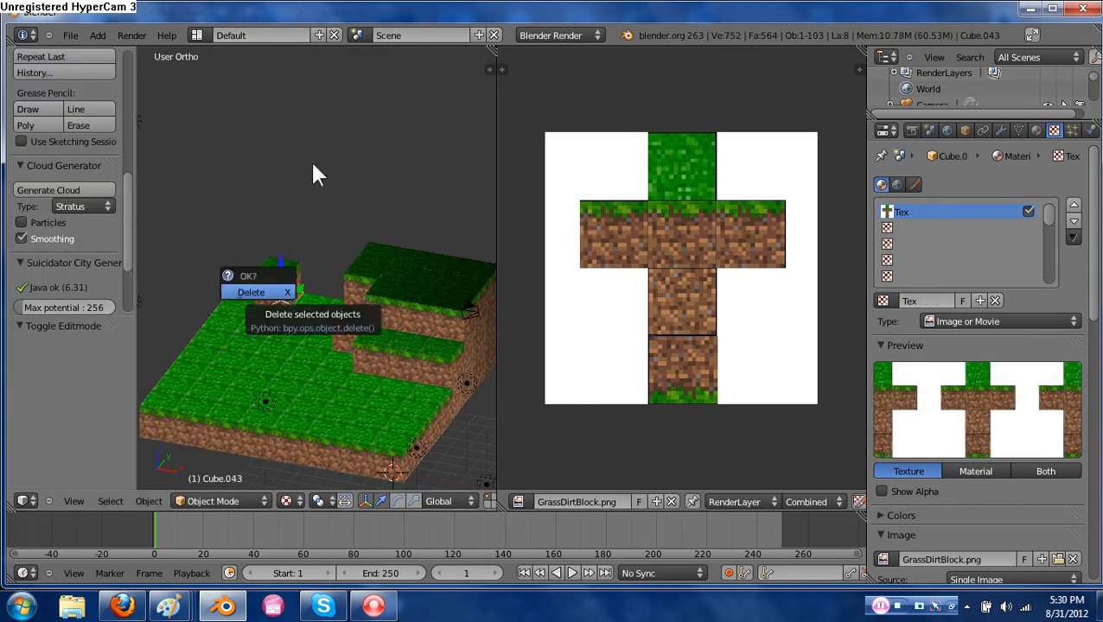
click(283, 291)
right_click(283, 287)
key(x)
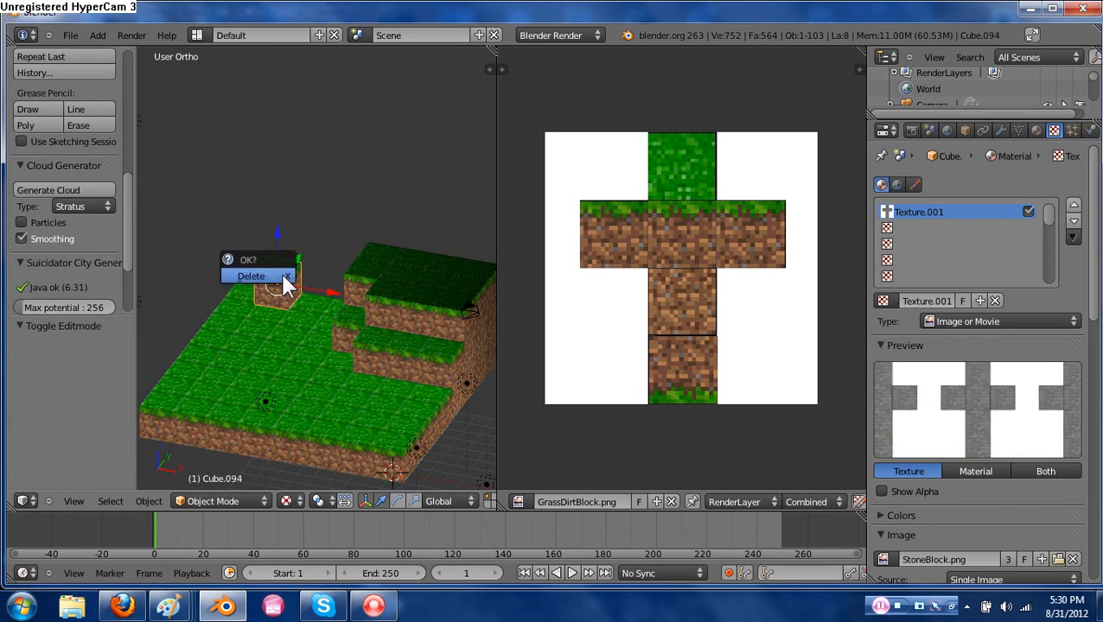
click(284, 278)
Add a mesh cube and raise it 13.503 units along Z above the terrain.
key(shift+a)
mouse_move(283, 278)
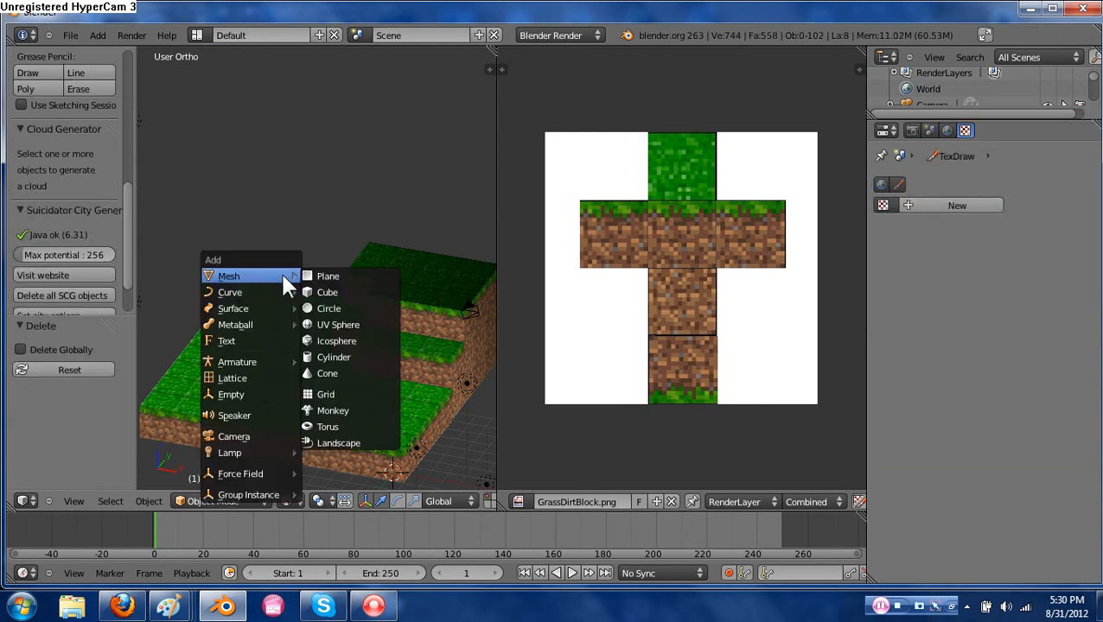
click(355, 290)
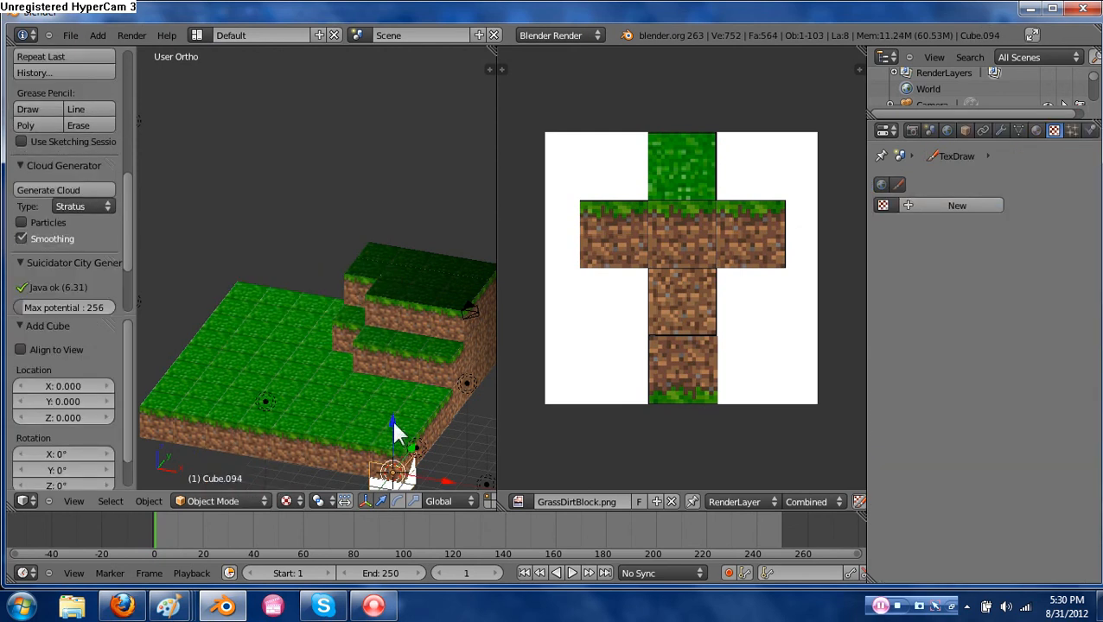
drag(393, 432, 376, 203)
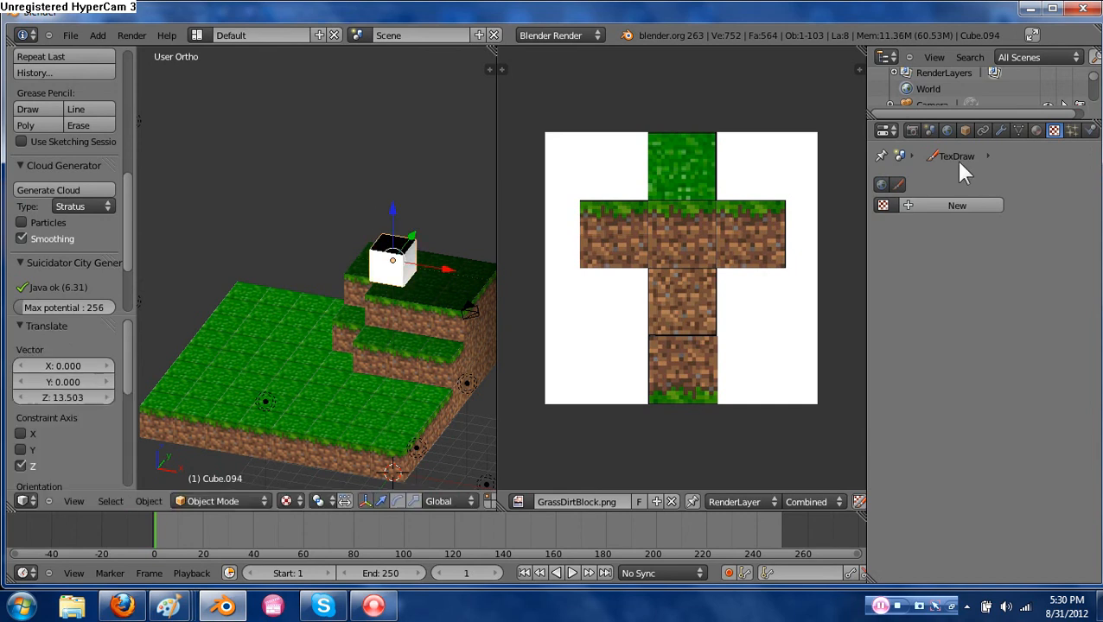
Give the new cube a new material, then move it 6.673 units along Y and back by 6.838 units.
click(1035, 129)
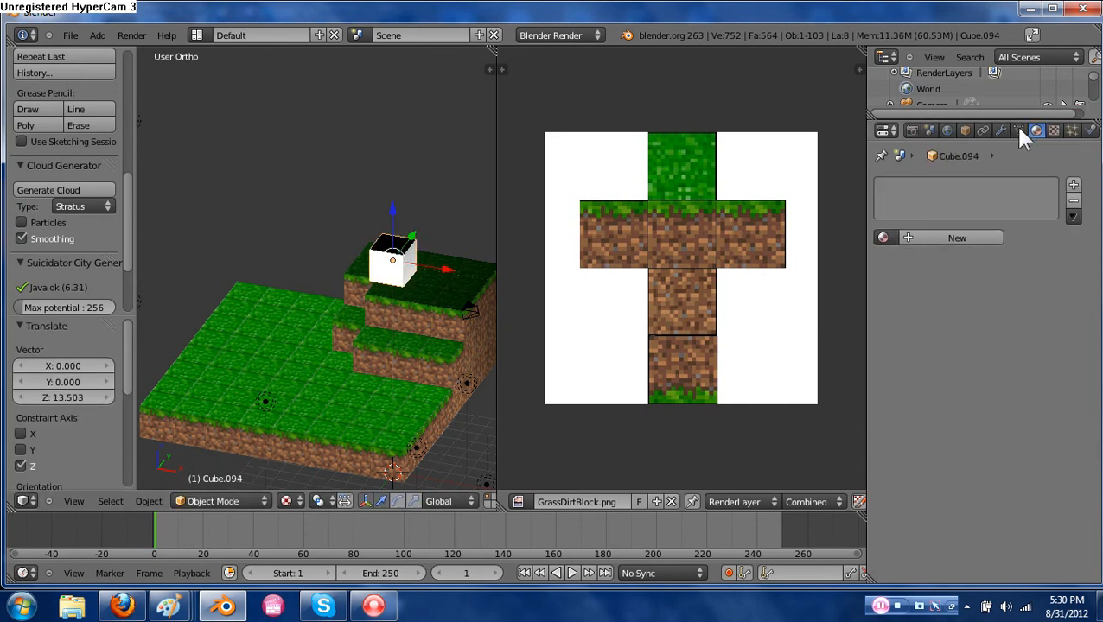
click(952, 242)
key(g)
key(y)
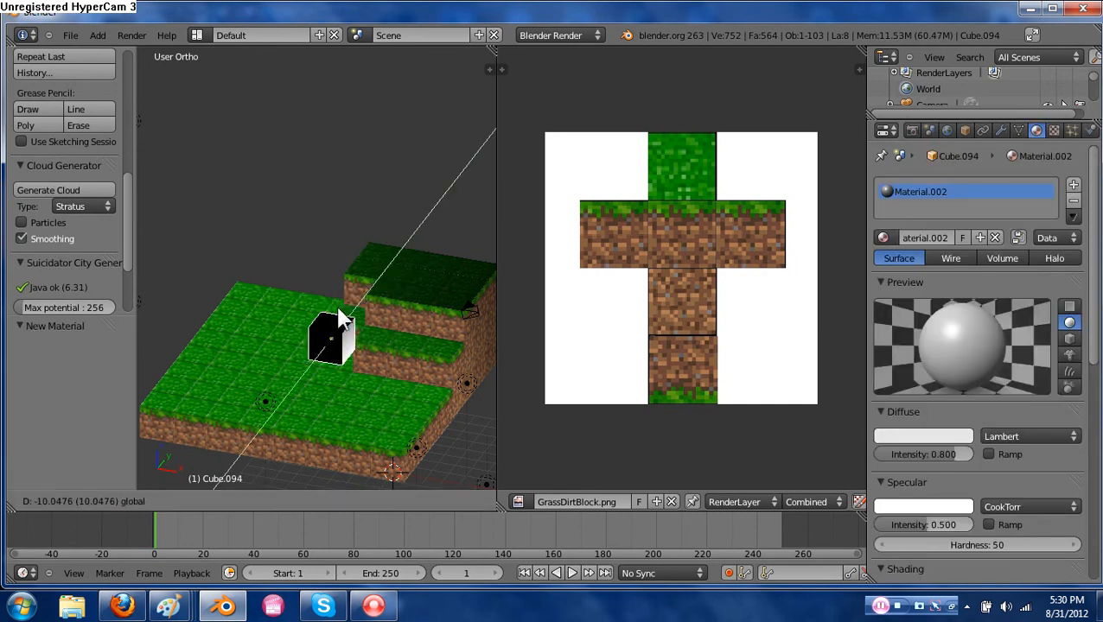
drag(338, 308, 453, 185)
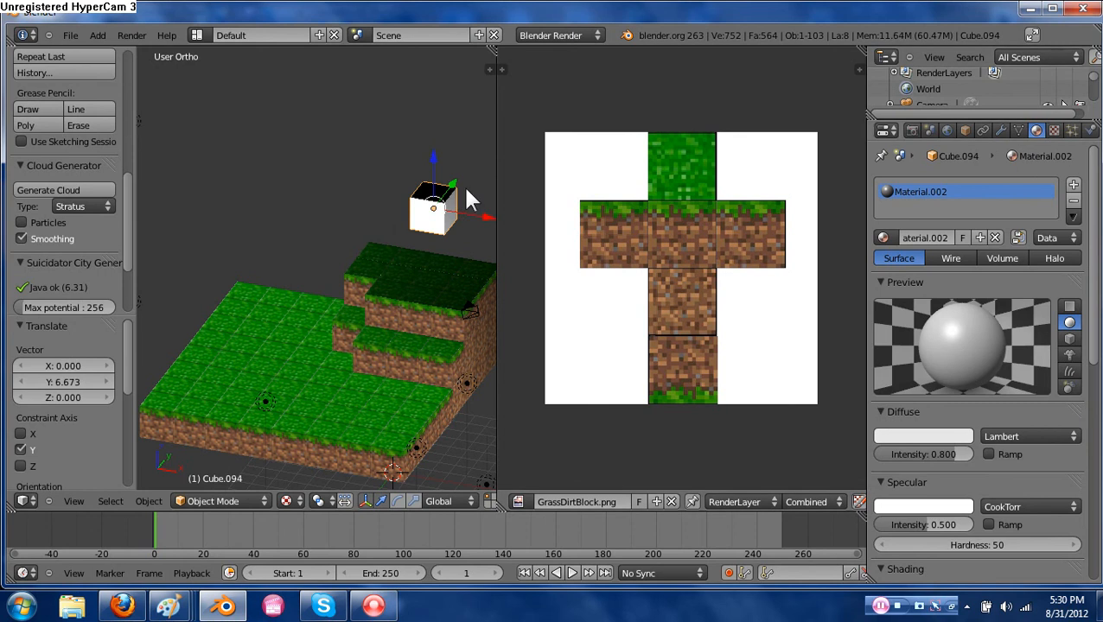
key(g)
key(y)
click(406, 235)
scroll(404, 231, up, 2)
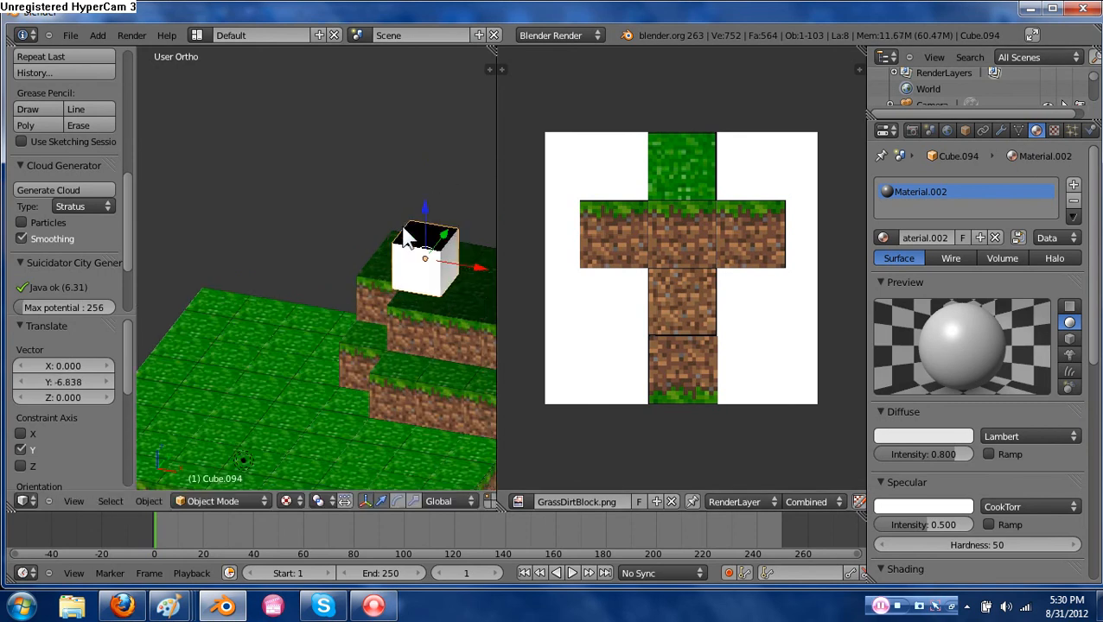
Enter Edit Mode on the new cube and switch the mesh selection to edges.
key(Tab)
key(KP_Decimal)
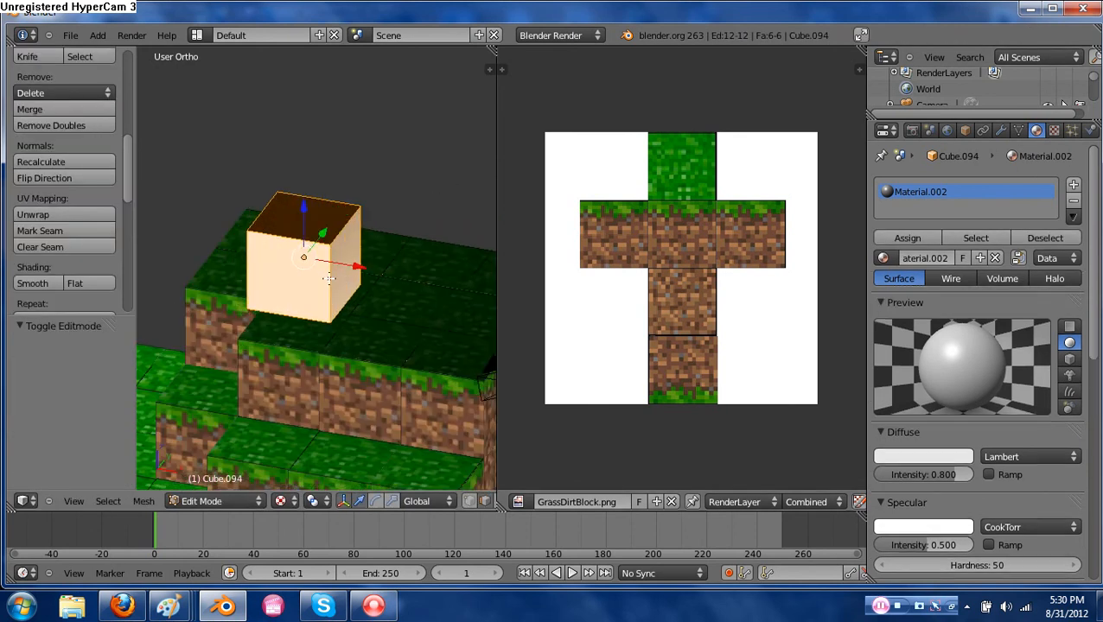
scroll(328, 278, up, 2)
key(ctrl+Tab)
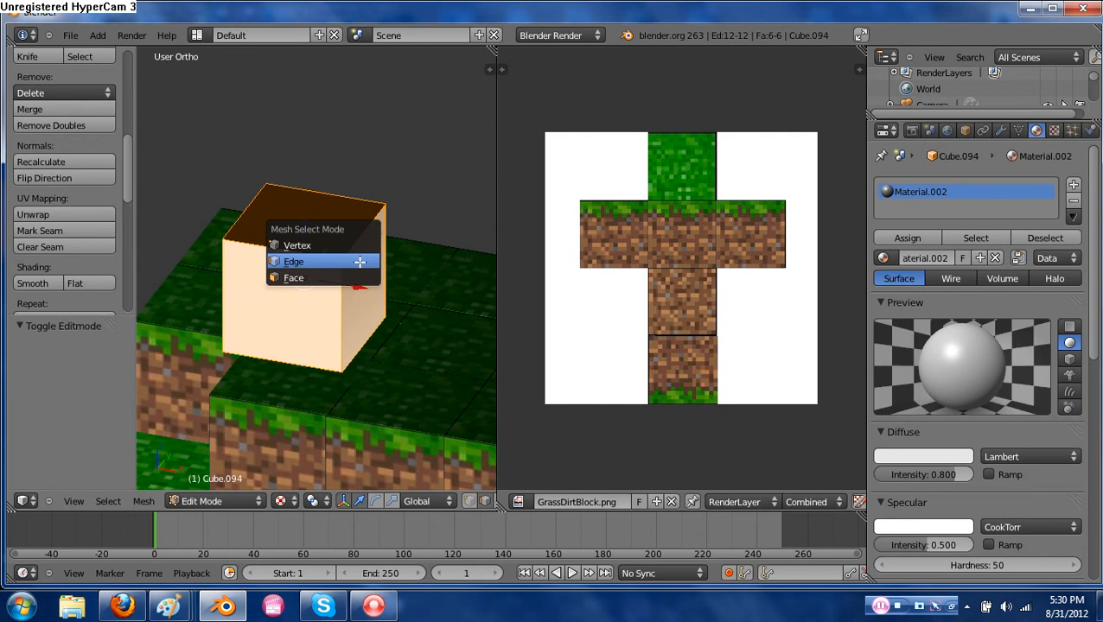
click(360, 261)
Select seven edges around the cube for a cross-shaped unfolding and mark them as seams.
right_click(362, 231)
right_click(360, 197)
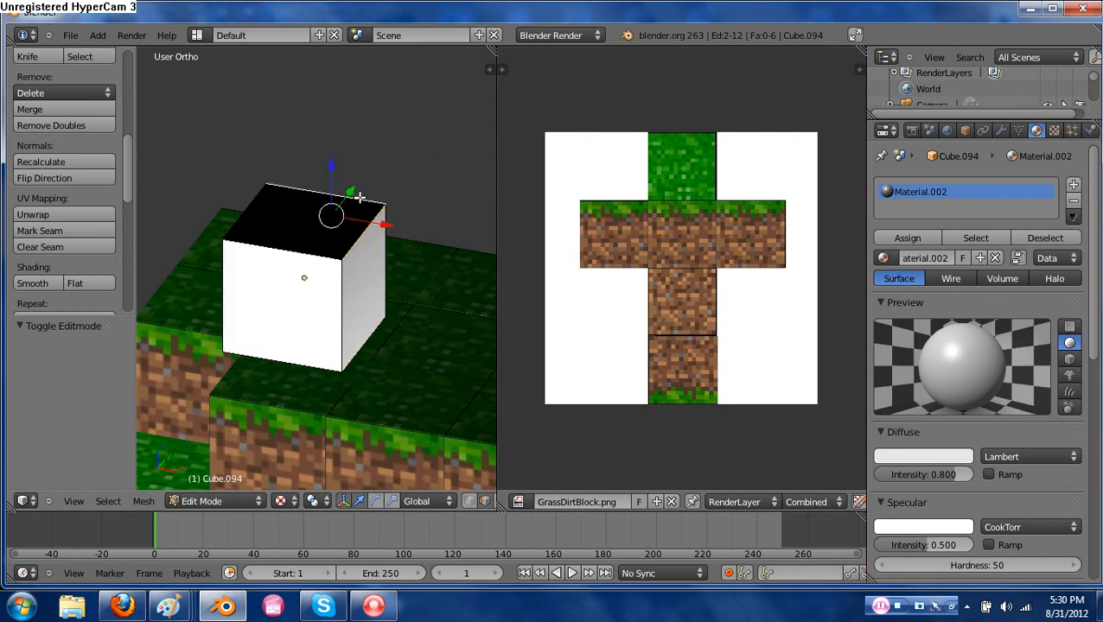
shift+right_click(252, 203)
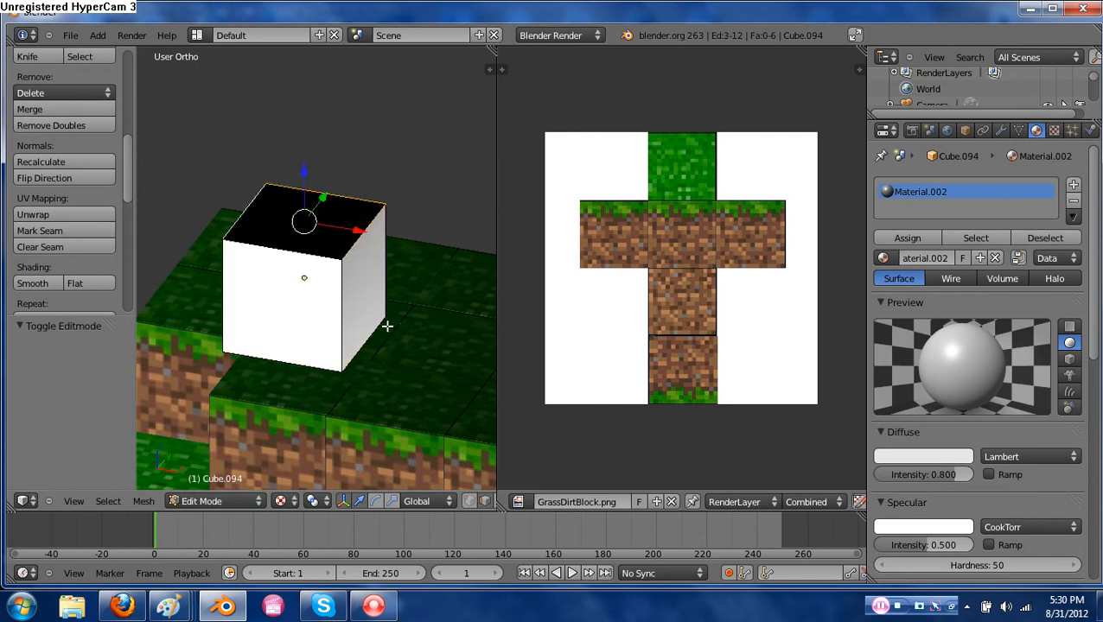
key(KP_Divide)
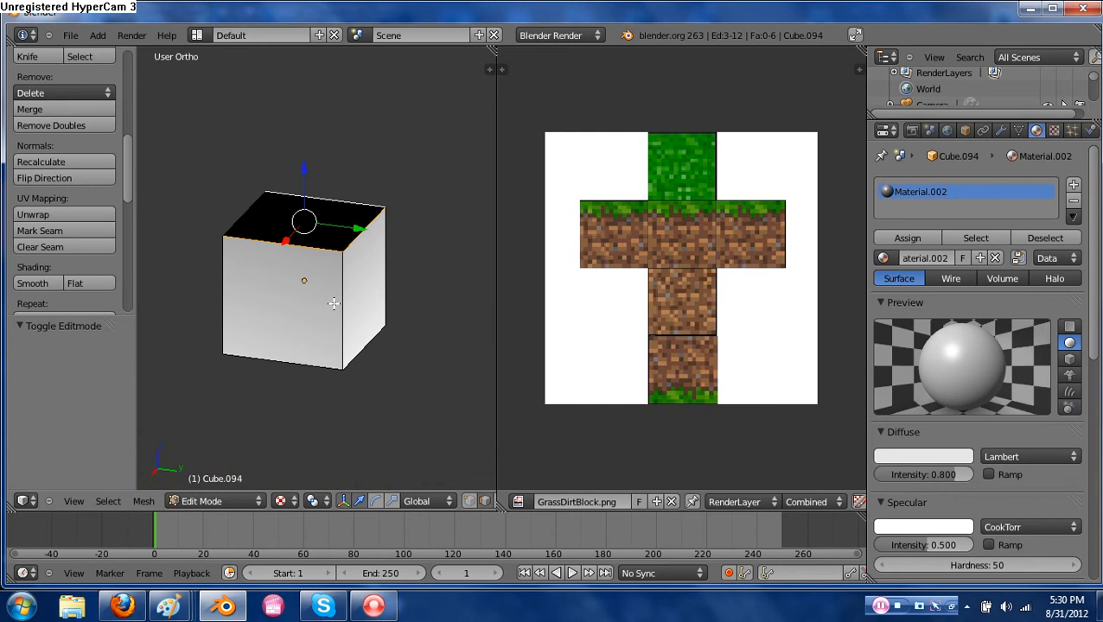
shift+right_click(336, 301)
shift+right_click(371, 309)
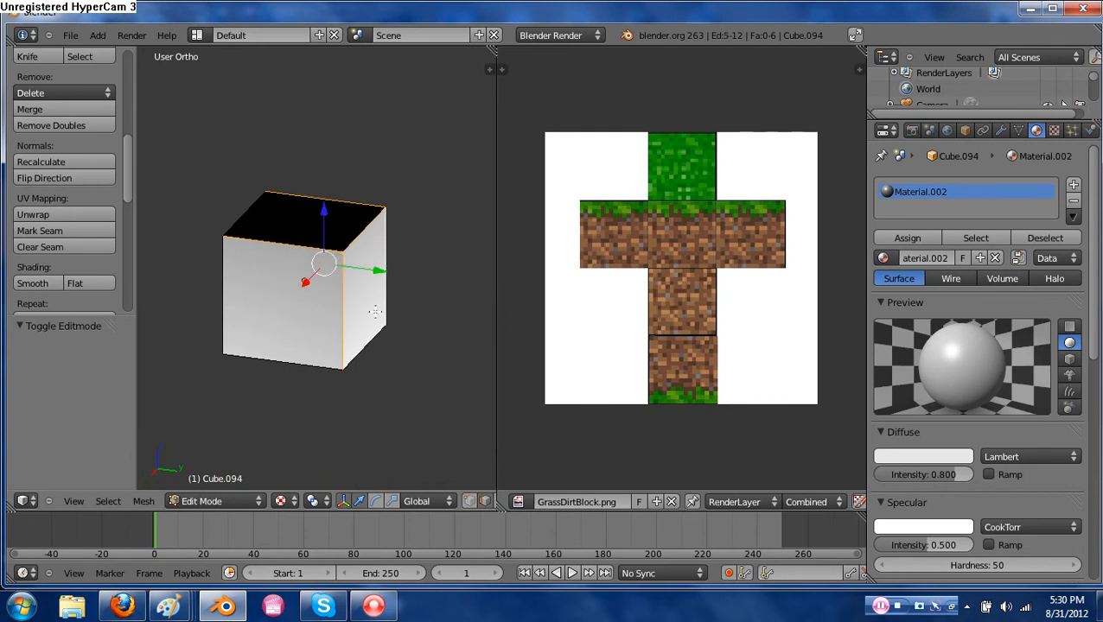
middle_drag(376, 311, 328, 356)
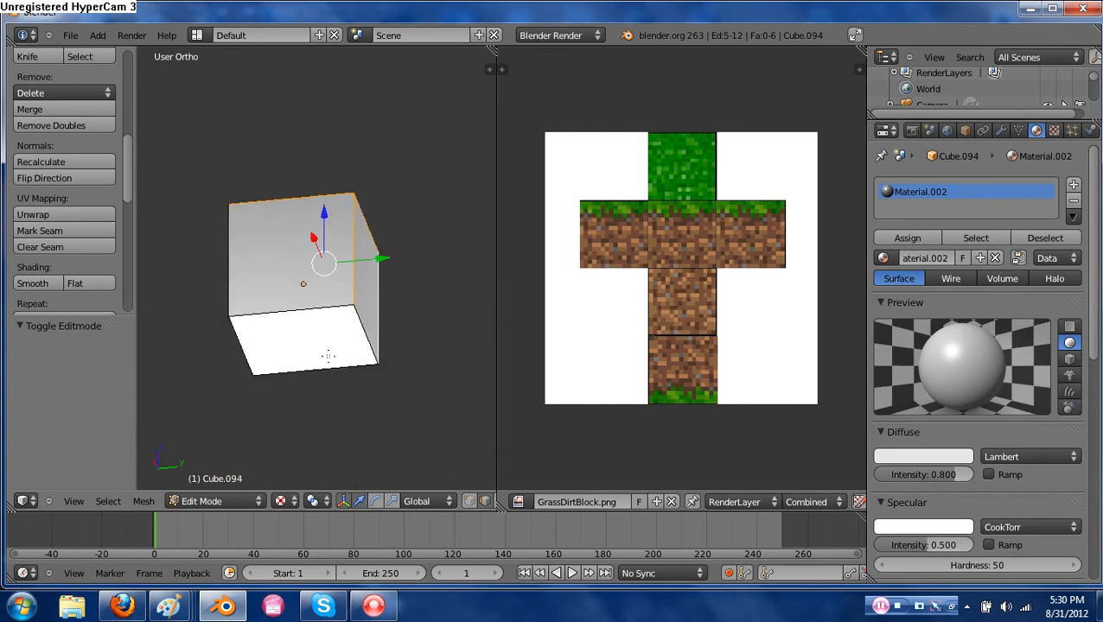
shift+right_click(327, 333)
shift+right_click(349, 369)
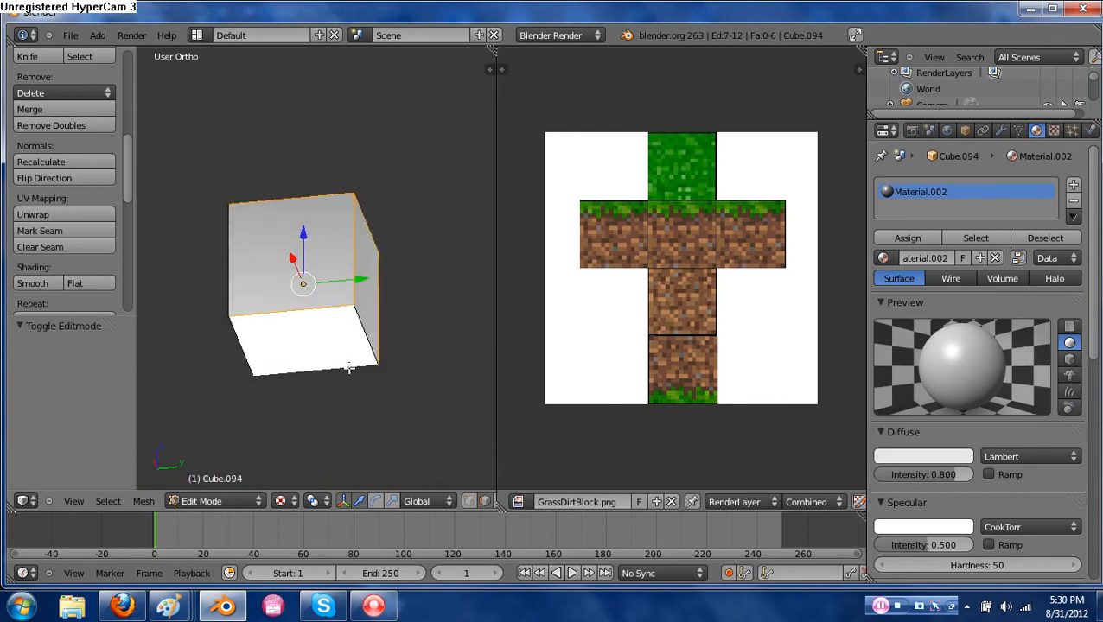
middle_drag(337, 422, 264, 315)
scroll(264, 315, down, 2)
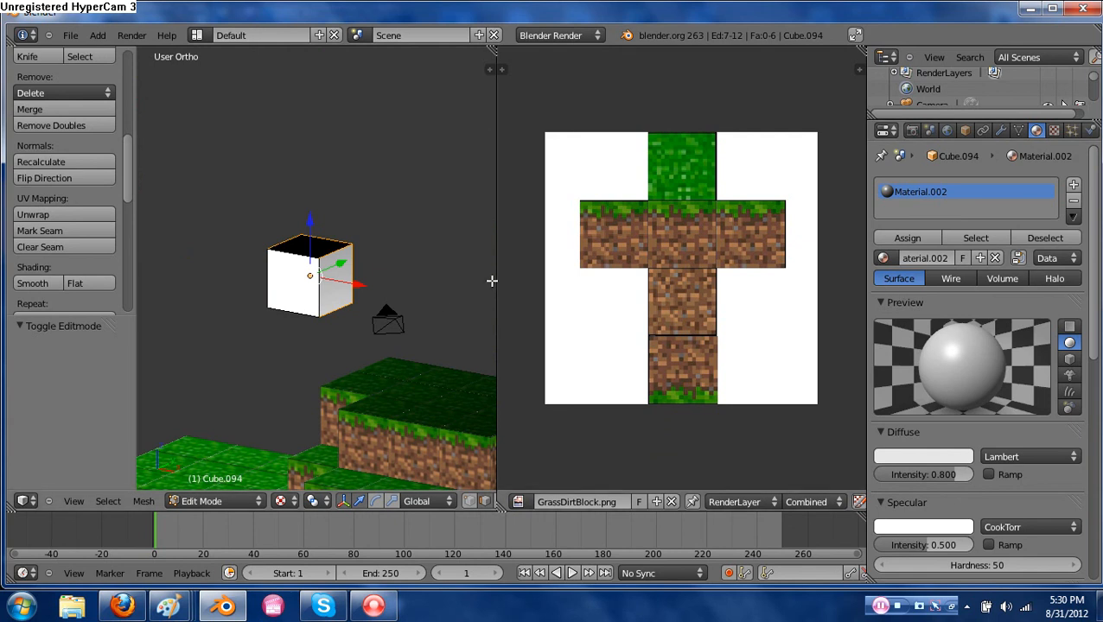
key(ctrl+e)
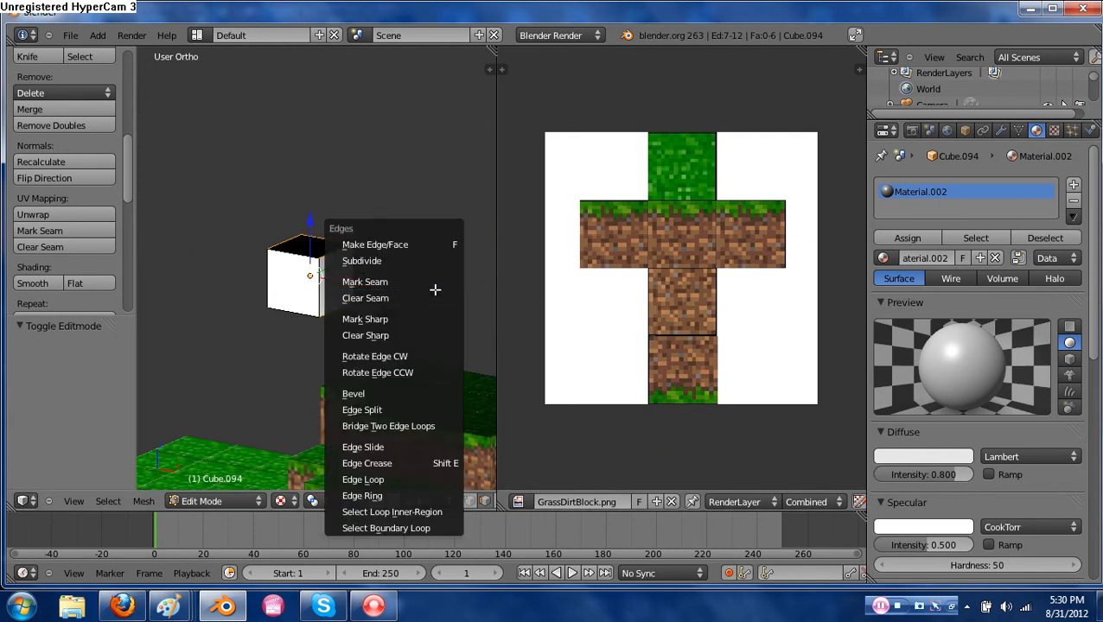
click(435, 282)
key(u)
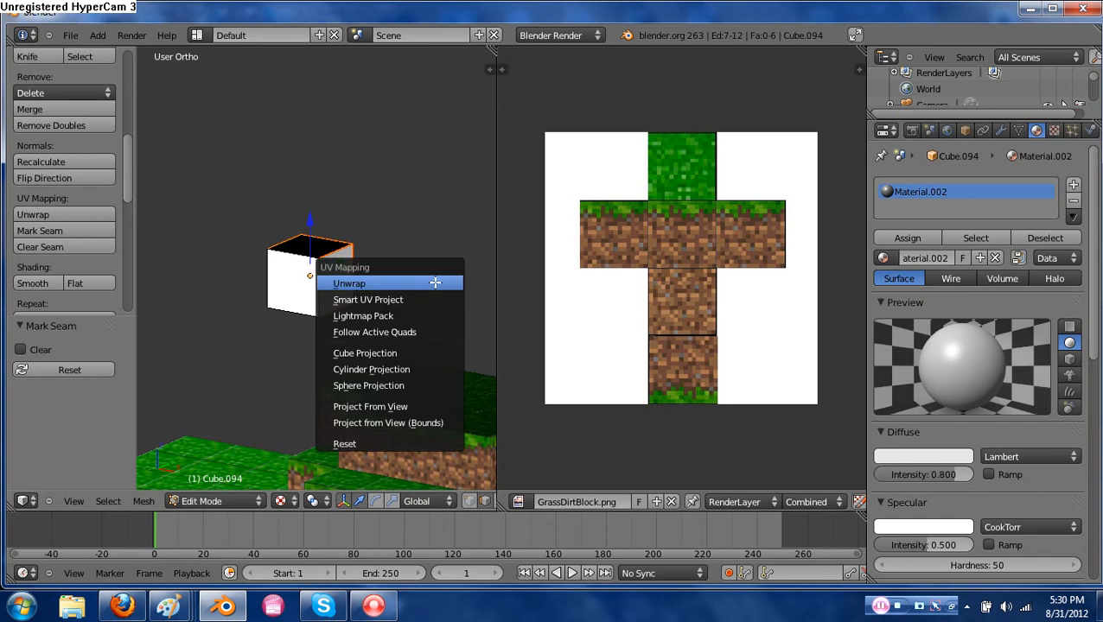
key(Escape)
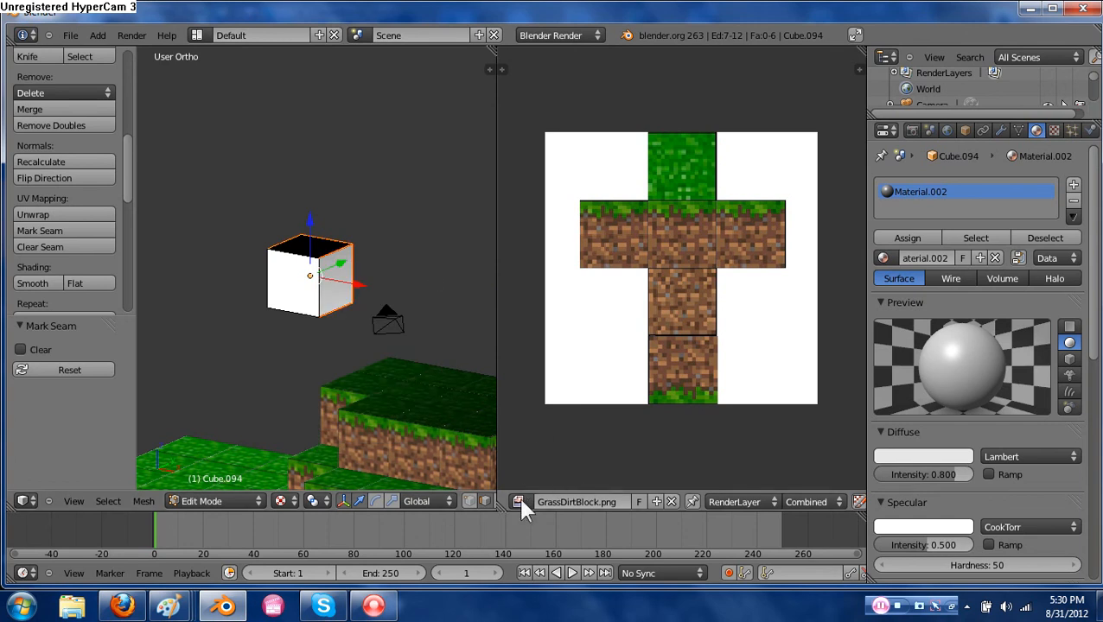
Unlink GrassDirtBlock.png from the UV editor and try to open StoneBlock.png from the Blendercraft2 folder.
click(672, 503)
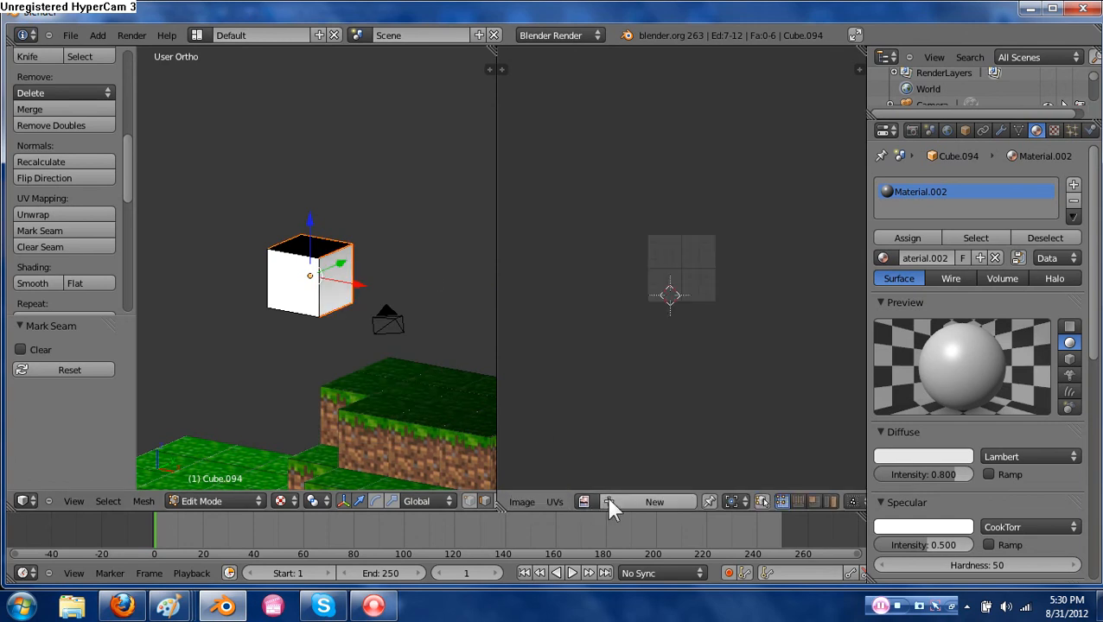
click(607, 500)
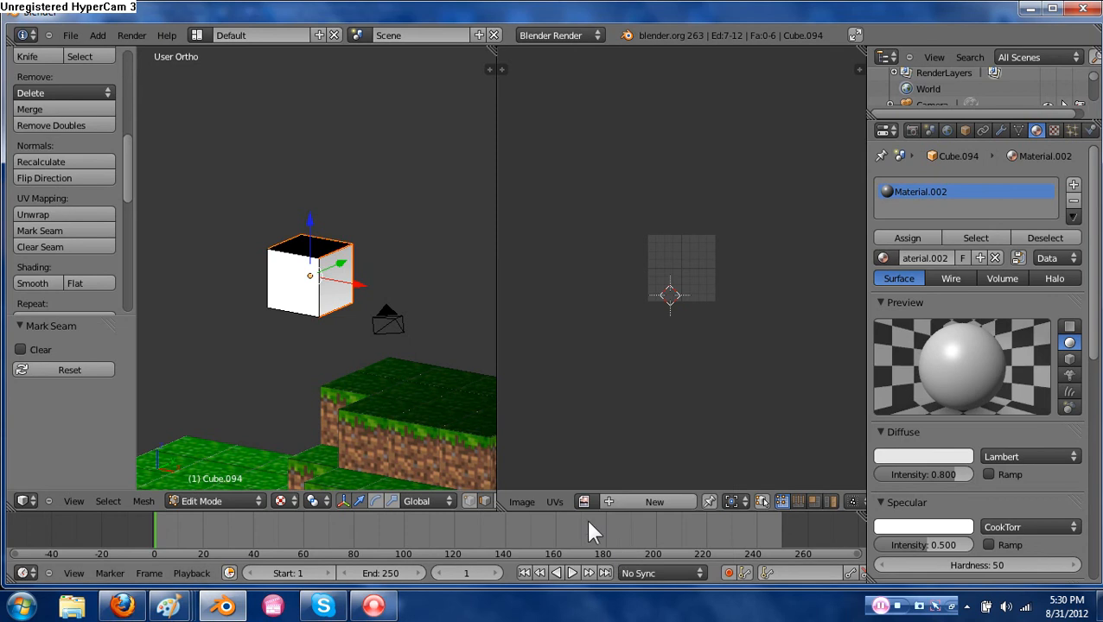
click(523, 502)
click(531, 469)
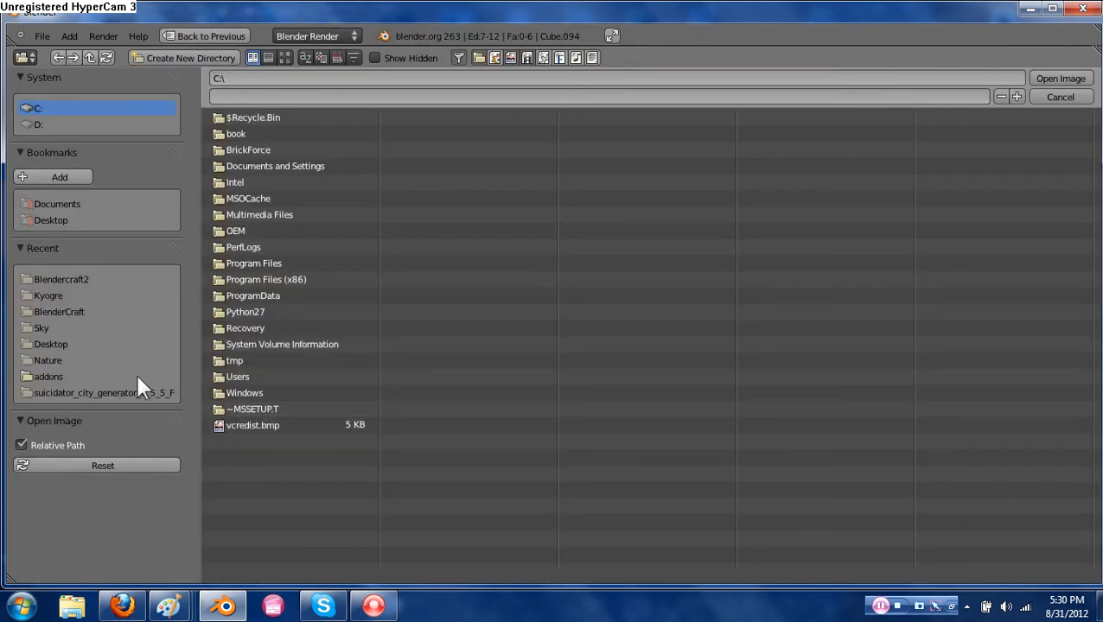
click(89, 279)
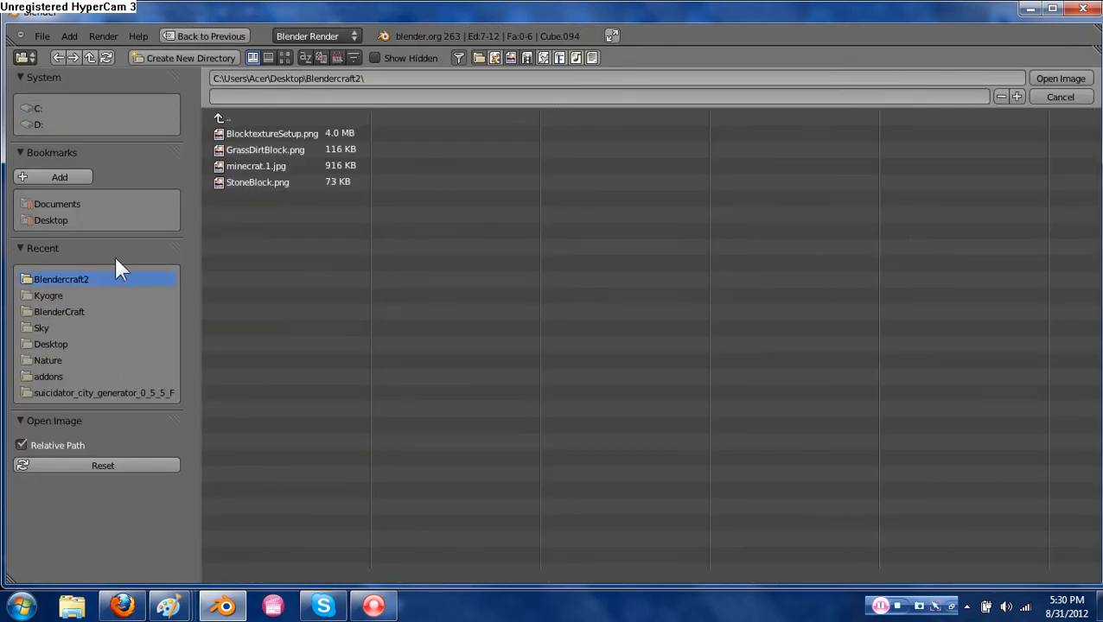
double_click(261, 180)
scroll(701, 372, up, 5)
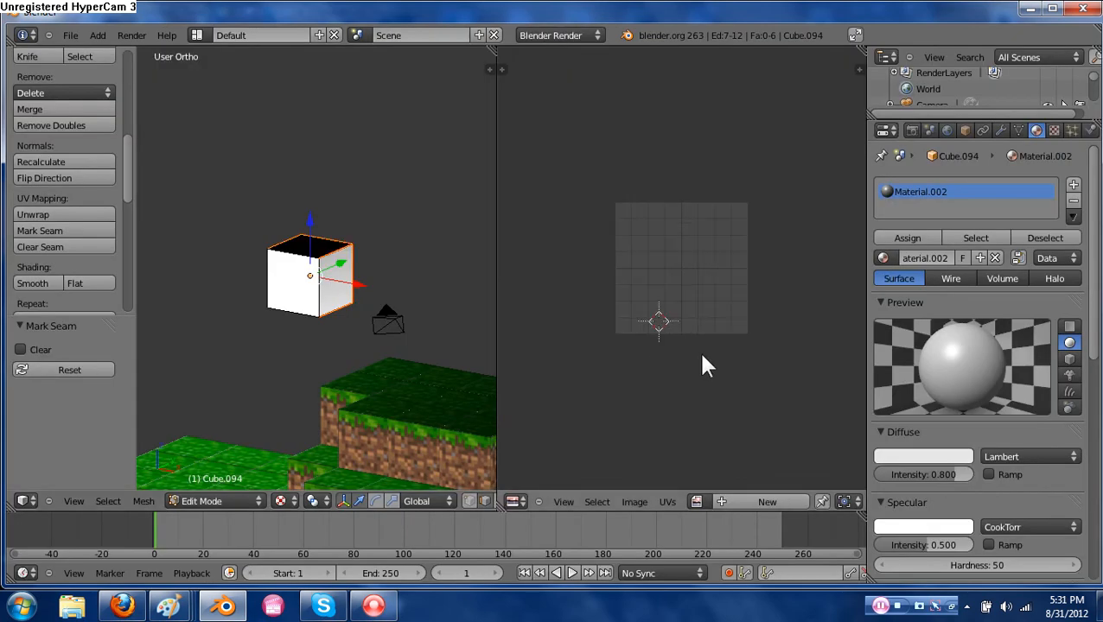
Select the entire cube mesh and unwrap it along the marked seams.
key(a)
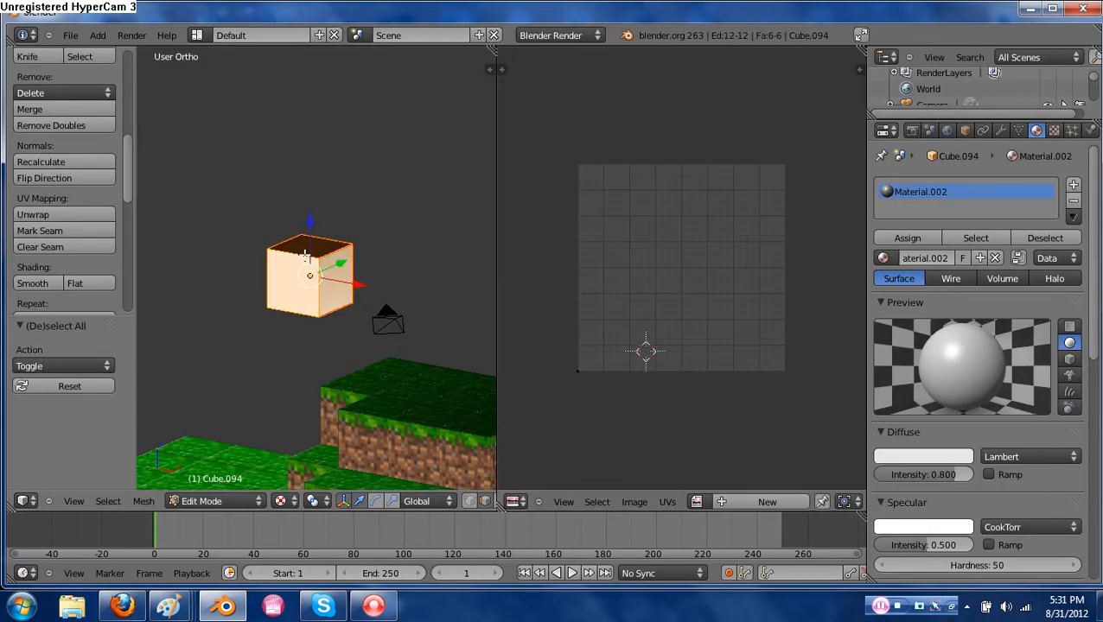
key(u)
click(304, 256)
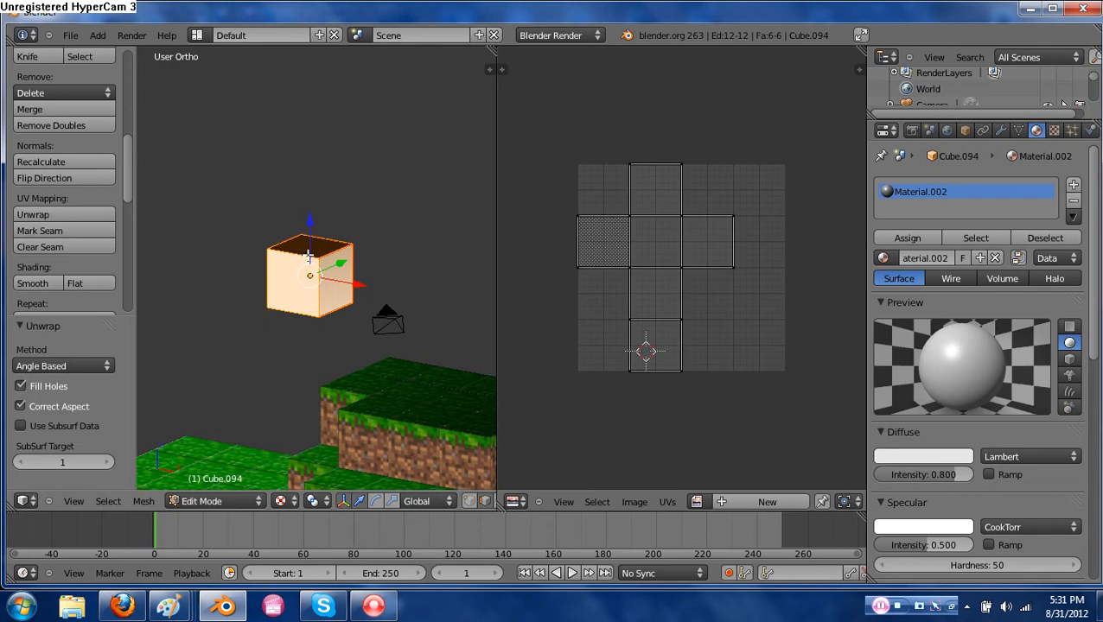
Create a blank 1024 × 1024 image in the UV editor with the default options.
click(634, 503)
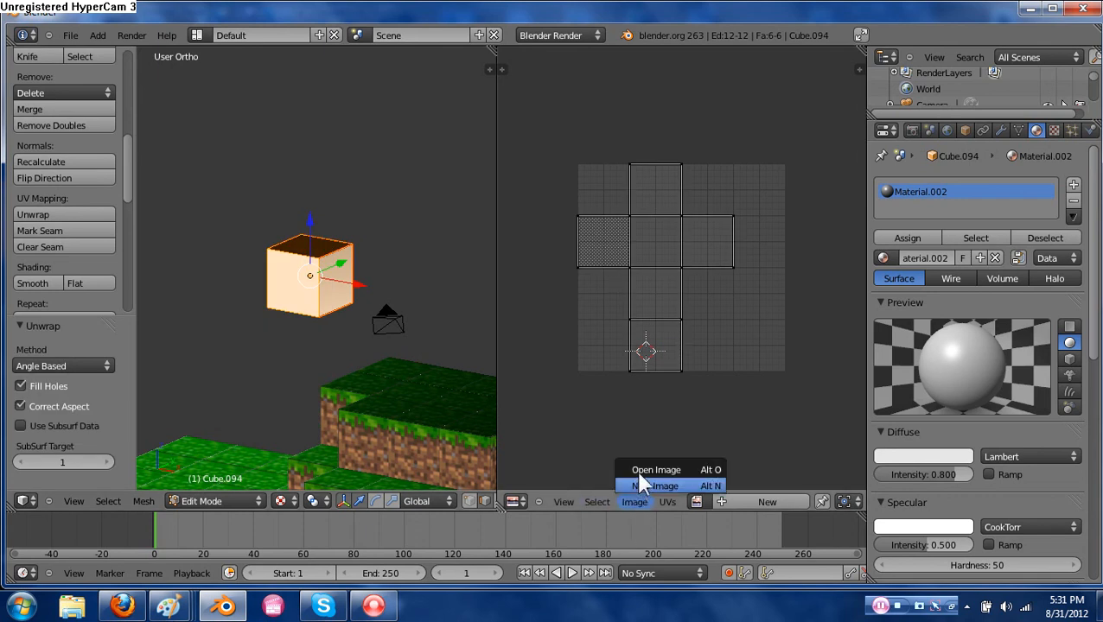
click(638, 485)
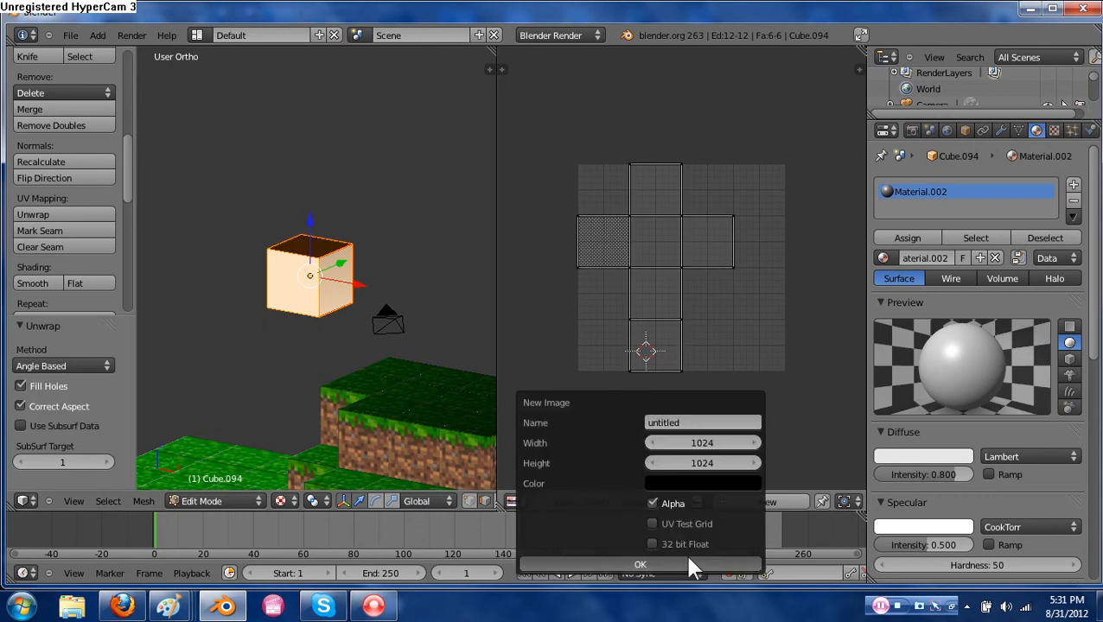
click(689, 566)
Open StoneBlock.png from the Blendercraft2 folder as the image behind the cube's UV layout.
click(636, 503)
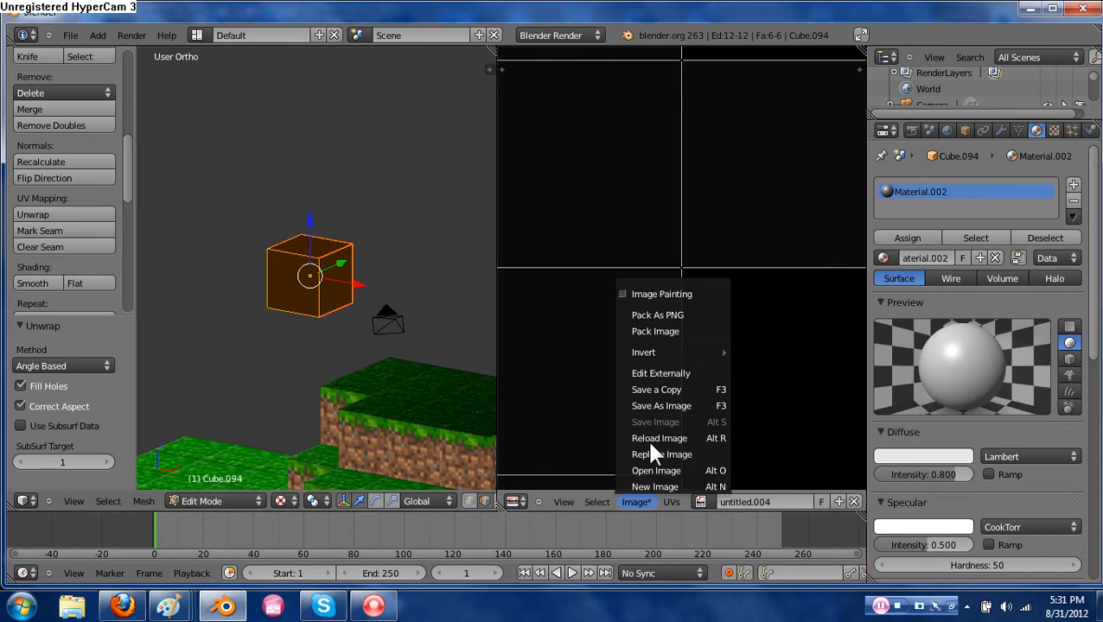
click(663, 474)
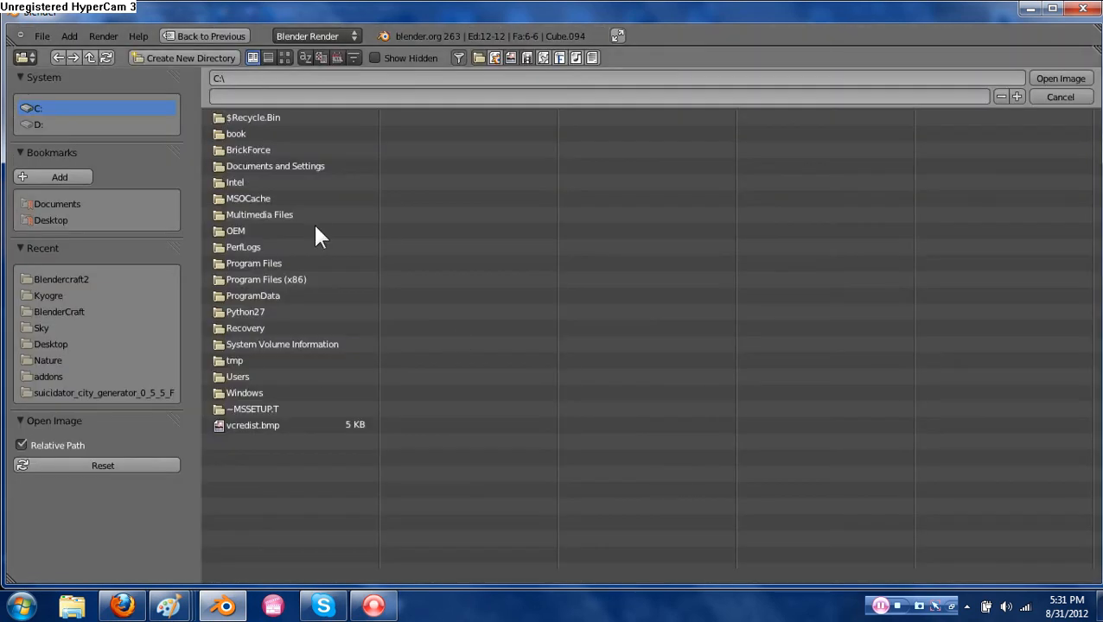
click(70, 281)
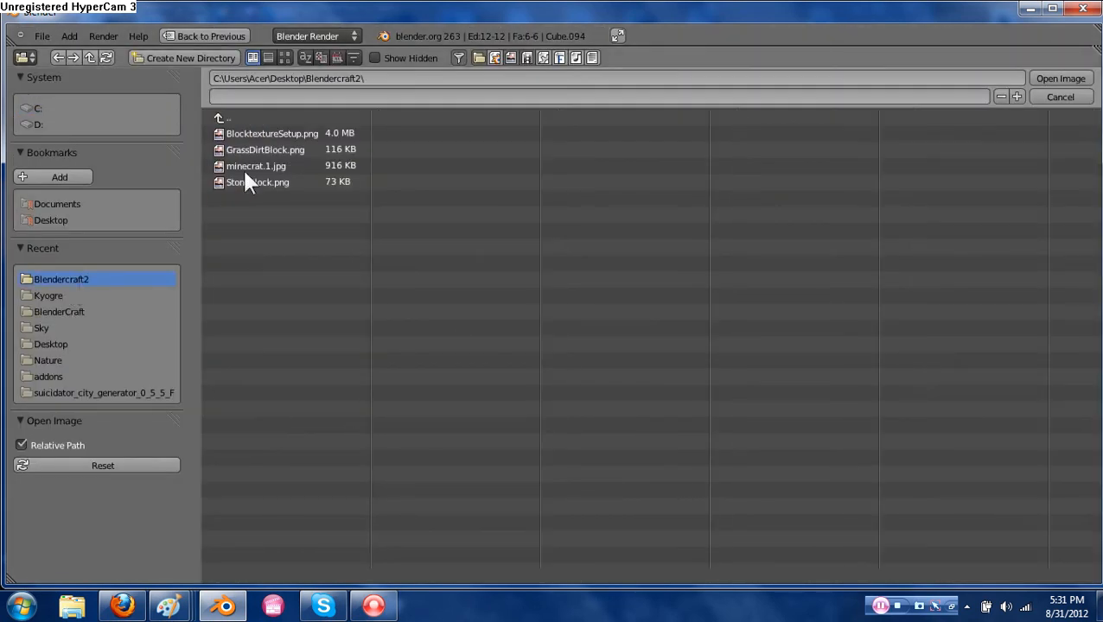
click(253, 183)
key(Return)
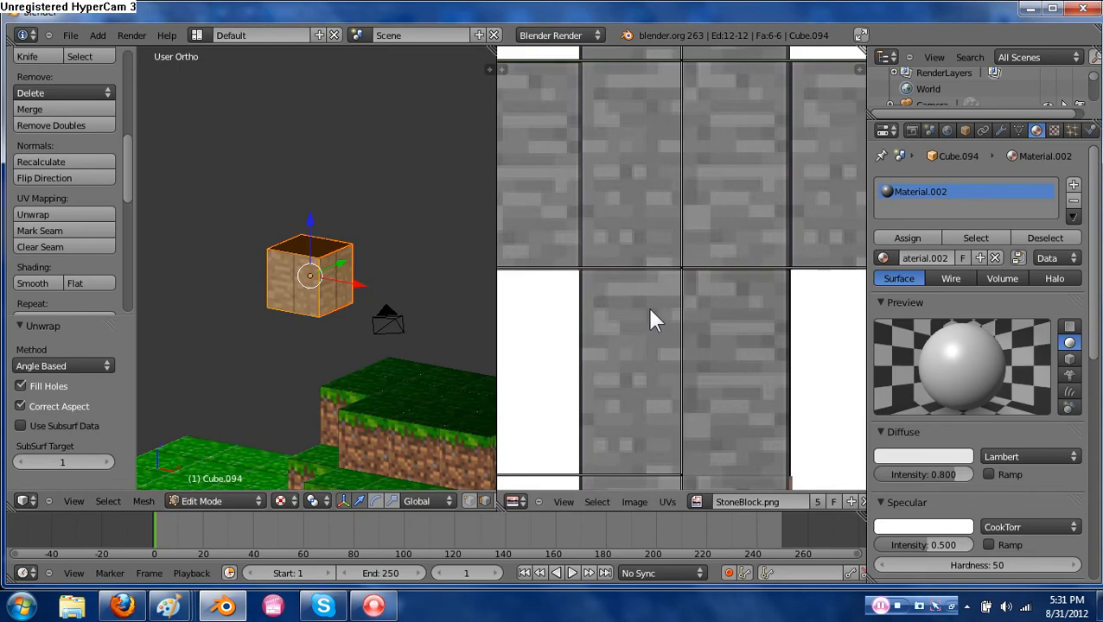
Select the whole UV layout and move it 0.128 along X onto the stone cross of the image.
scroll(722, 316, down, 4)
scroll(714, 302, down, 2)
scroll(694, 281, up, 2)
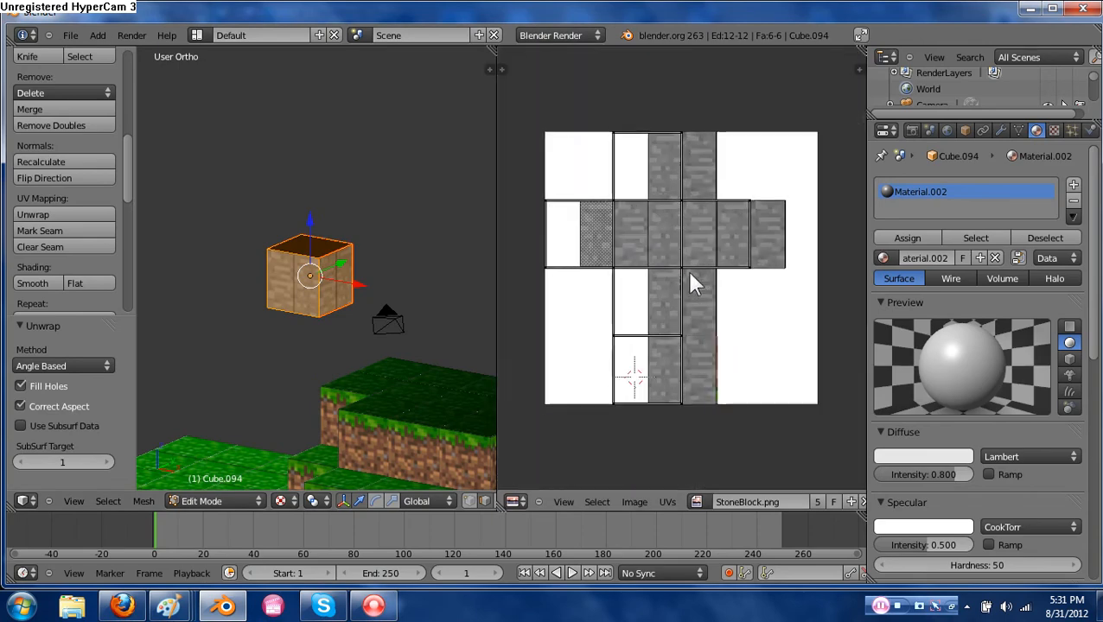
key(a)
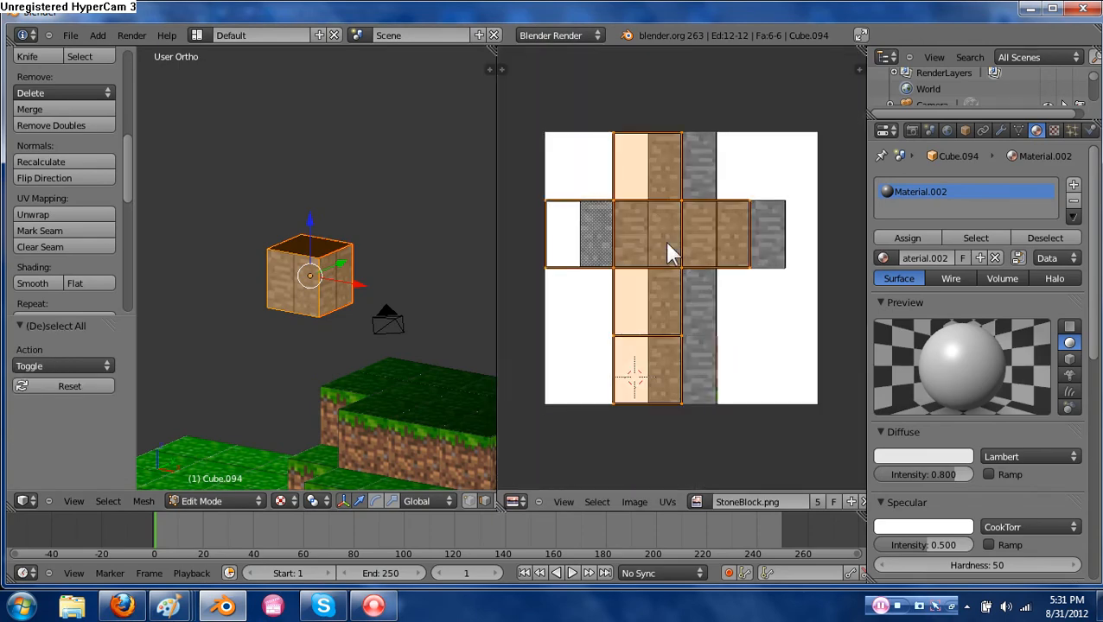
key(g)
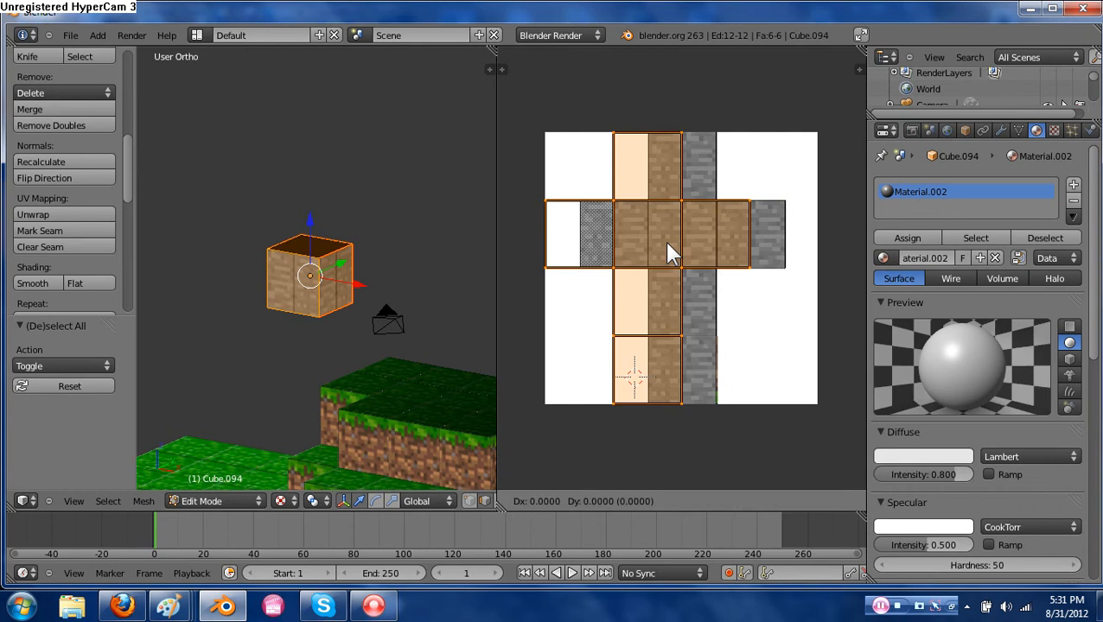
key(x)
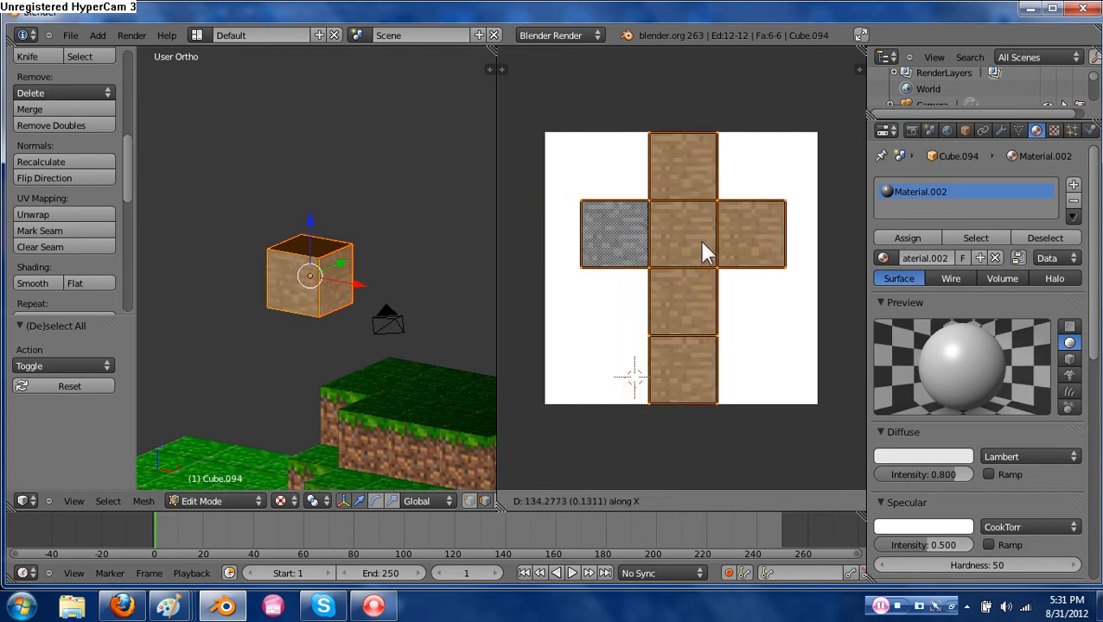
click(702, 246)
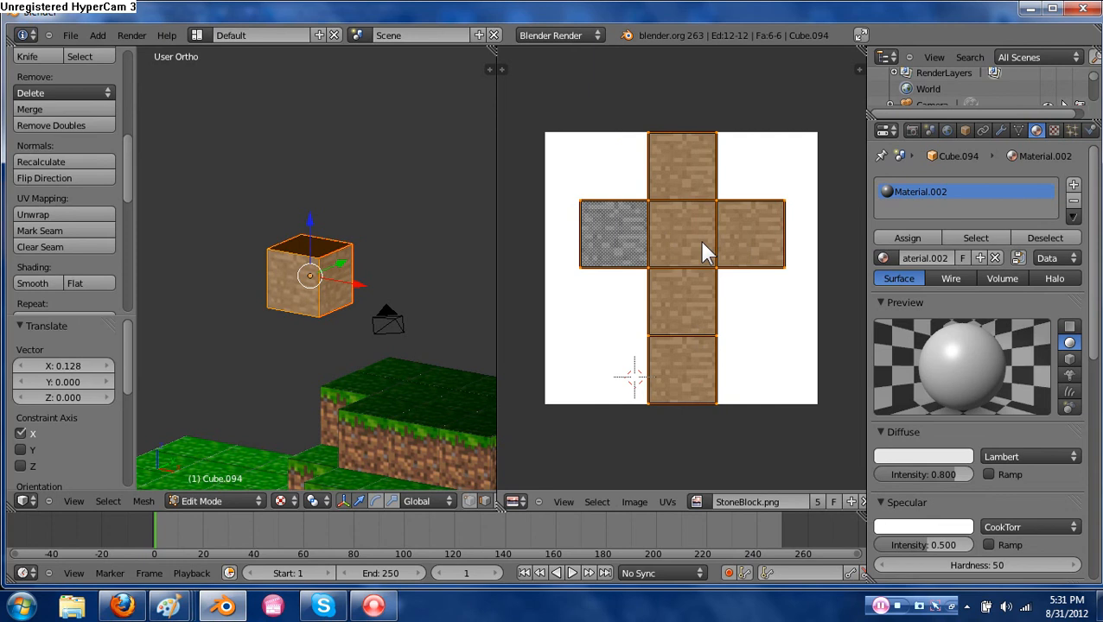
Add a new texture to the cube's material, set its type to Image or Movie, and load StoneBlock.png from the Blendercraft2 folder.
click(1053, 130)
click(940, 298)
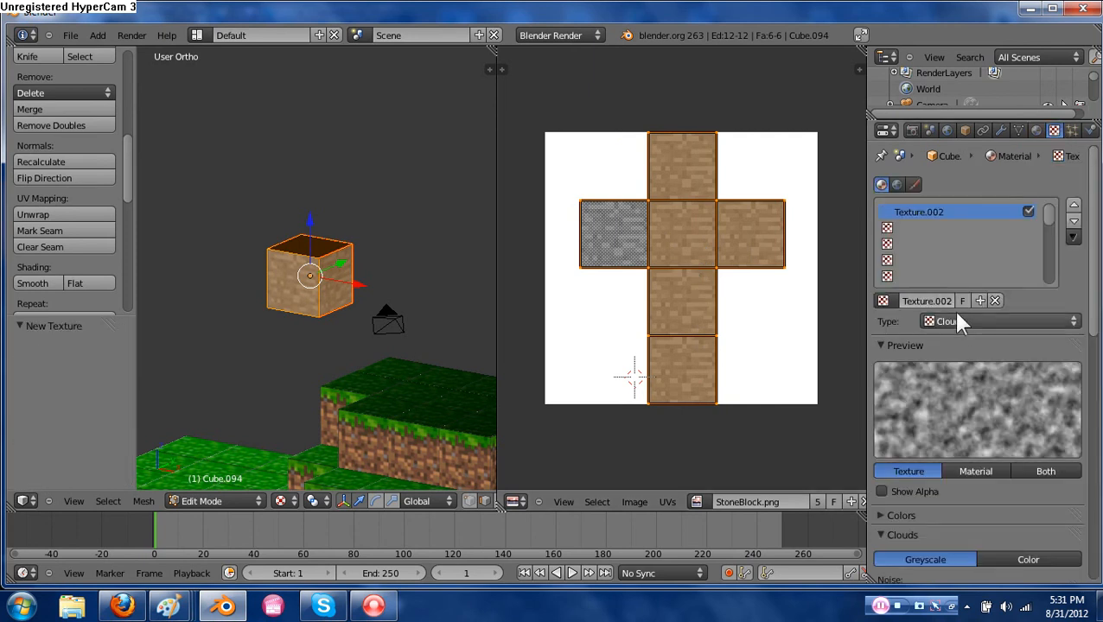
click(959, 322)
click(959, 214)
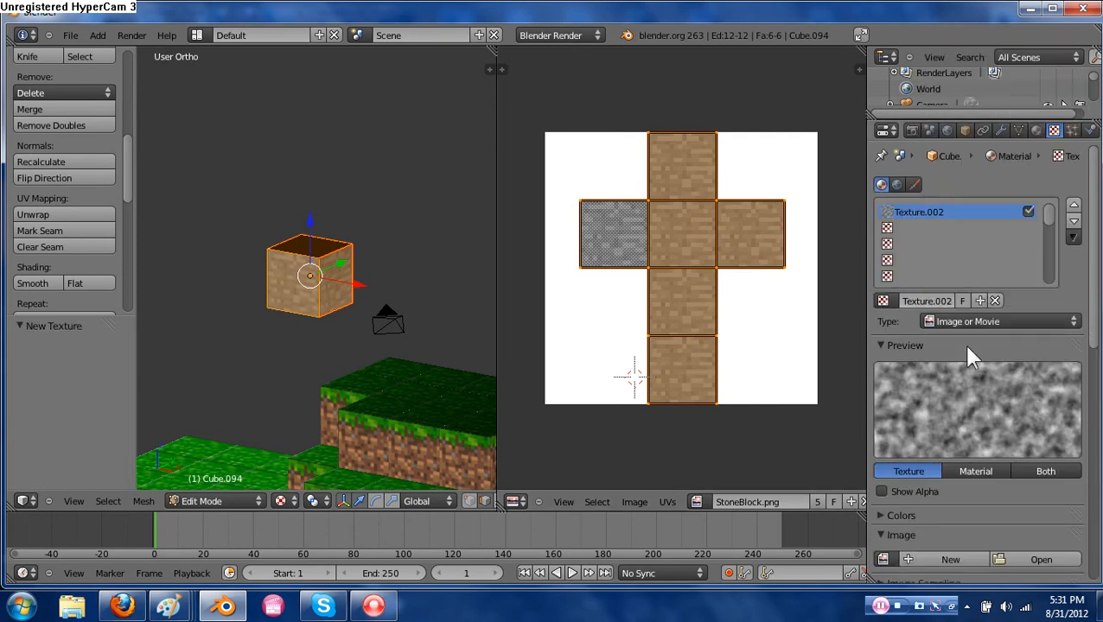
click(1027, 559)
click(51, 280)
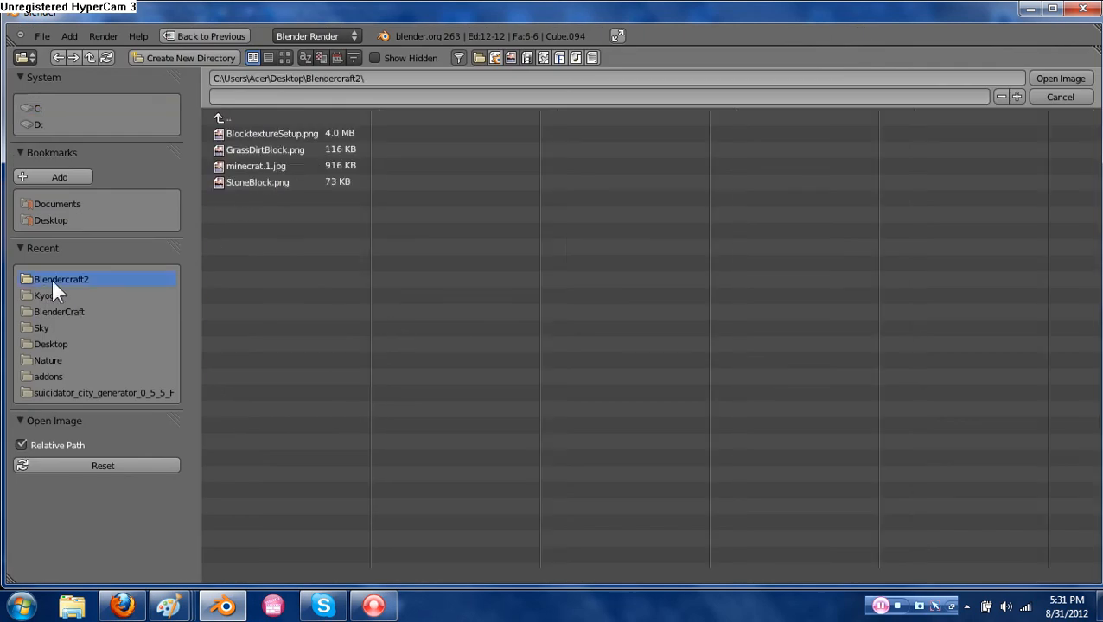
double_click(256, 183)
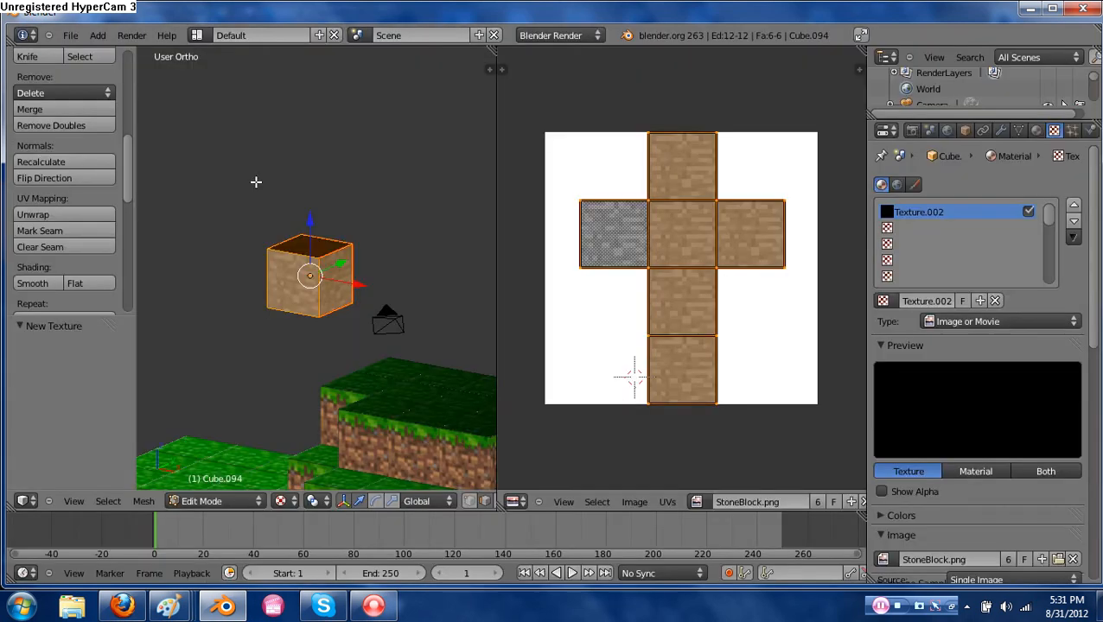
scroll(1040, 503, down, 7)
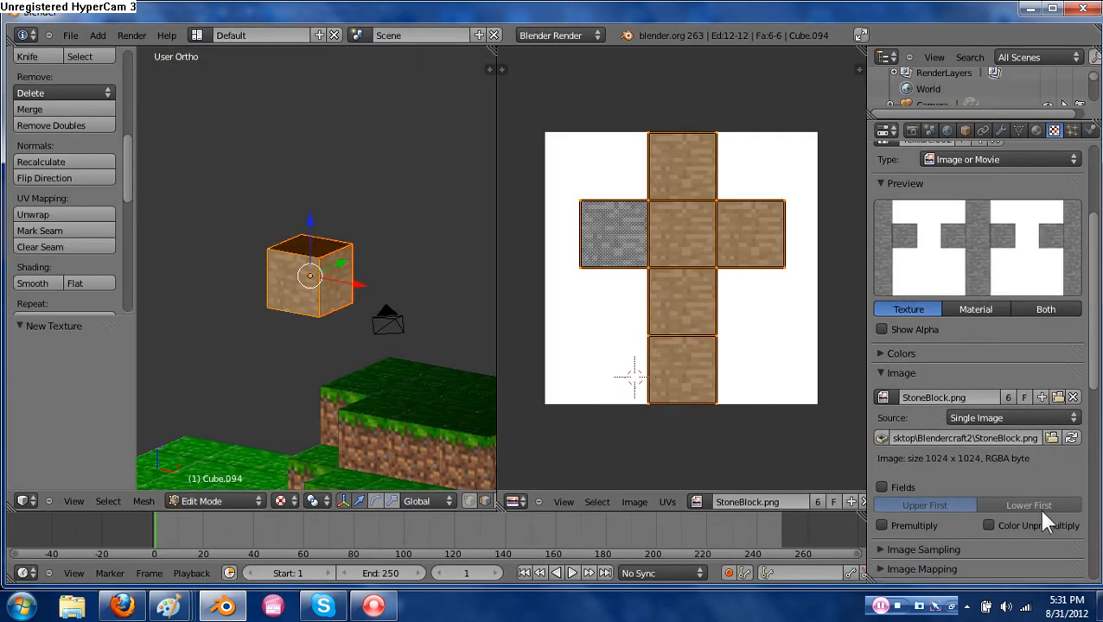
Set the stone texture's mapping coordinates to UV and lower the stone cube along Z by 2.637 and 8.19 to the grass.
click(985, 512)
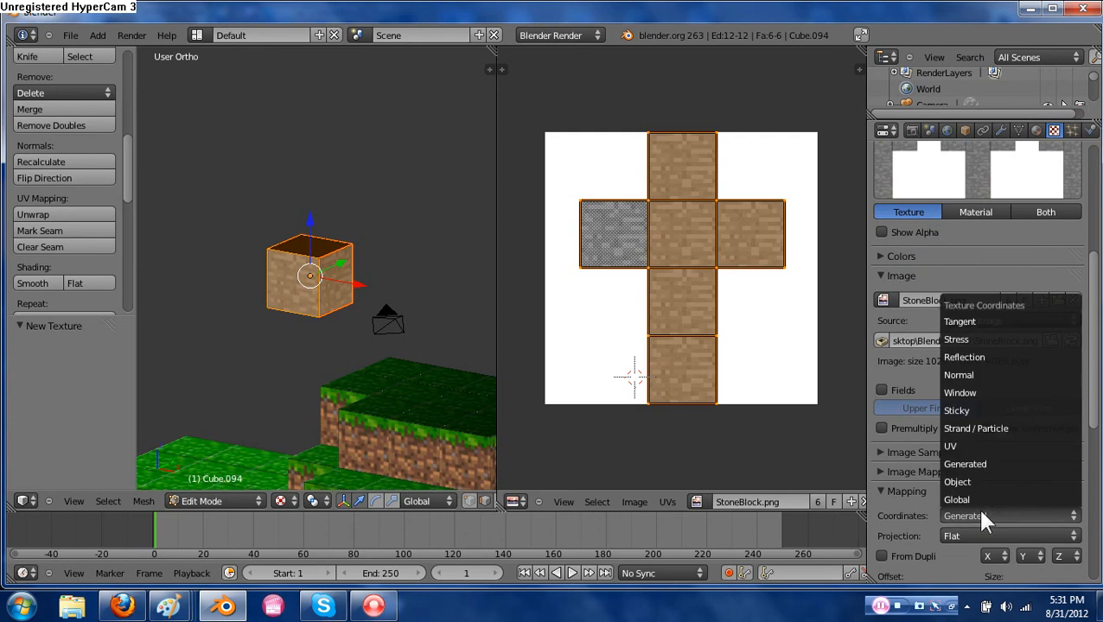
click(971, 446)
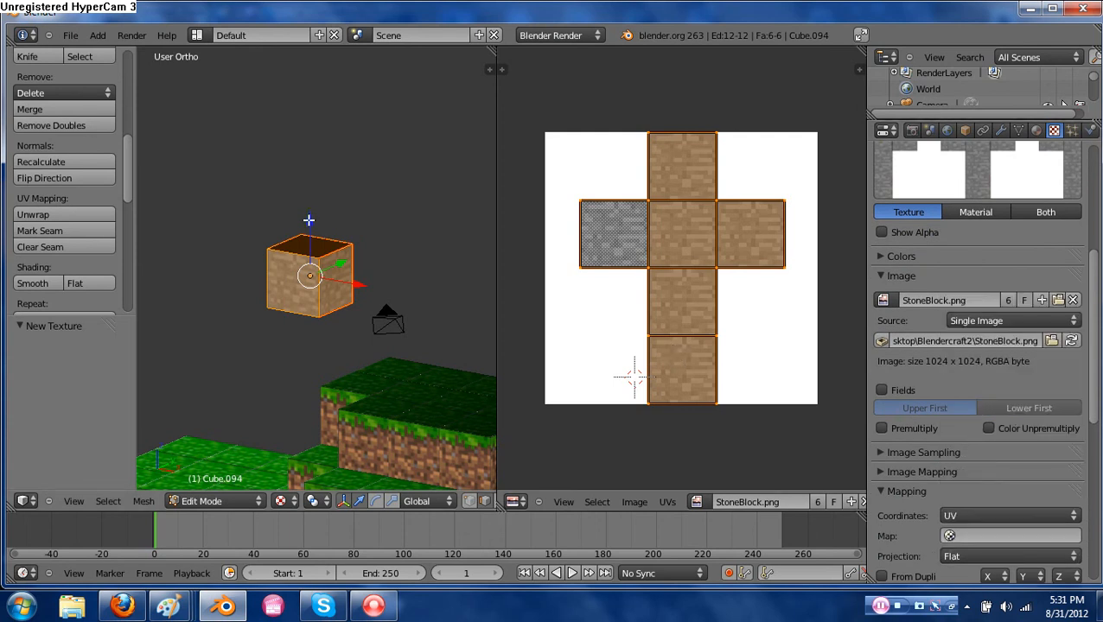
drag(309, 221, 312, 304)
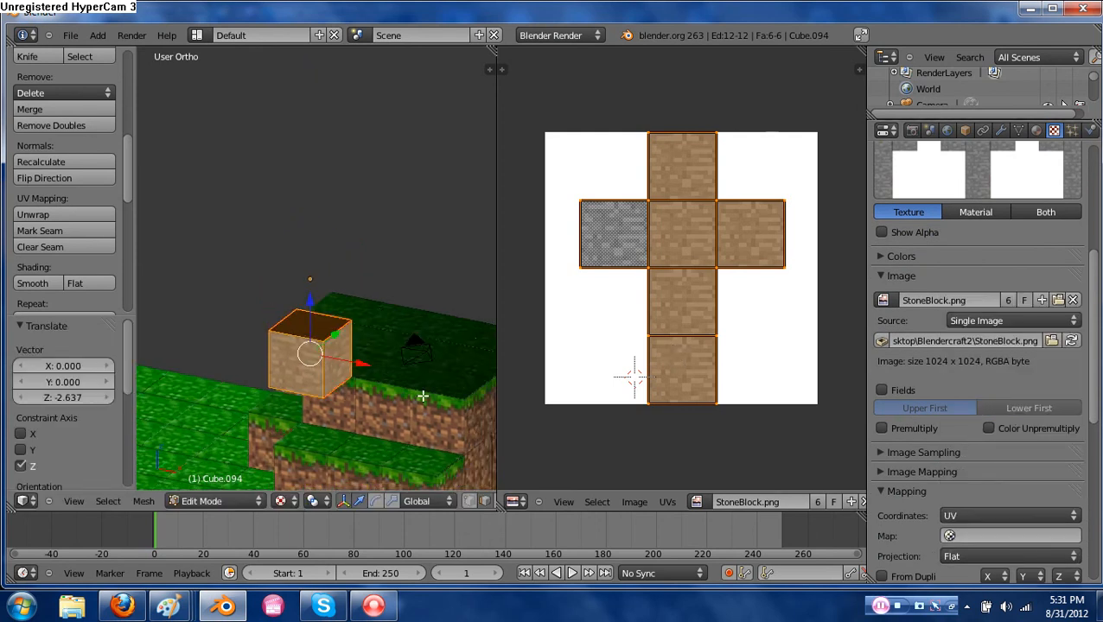
middle_drag(422, 396, 362, 245)
drag(368, 238, 370, 361)
middle_drag(431, 426, 417, 417)
Join the UV editor area into the 3D view so the 3D view fills its space.
drag(492, 50, 562, 50)
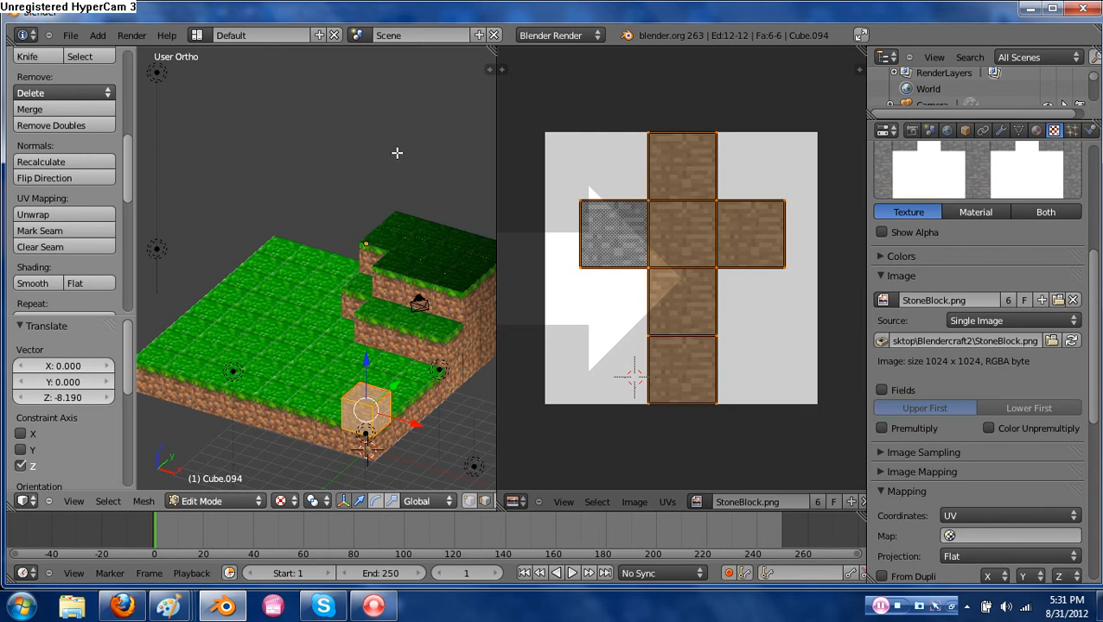
drag(397, 153, 345, 183)
Align the stone cube with the terrain blocks in side view, raising it slightly and shifting it 0.177 along Y.
key(KP_3)
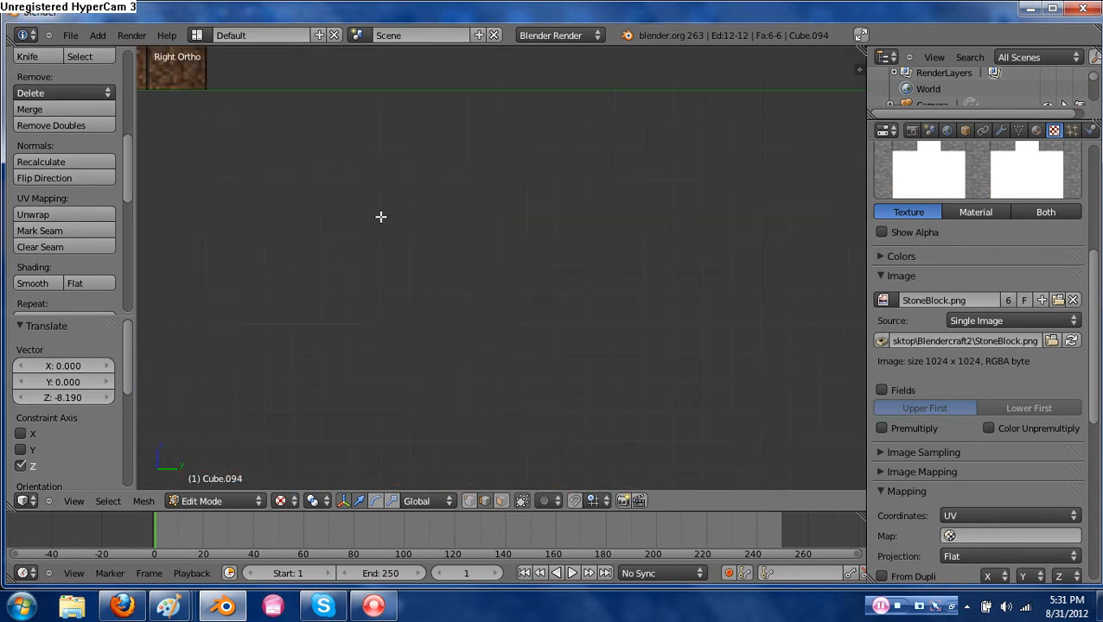
shift+middle_drag(273, 137, 436, 254)
shift+middle_drag(372, 210, 478, 288)
shift+middle_drag(327, 165, 538, 269)
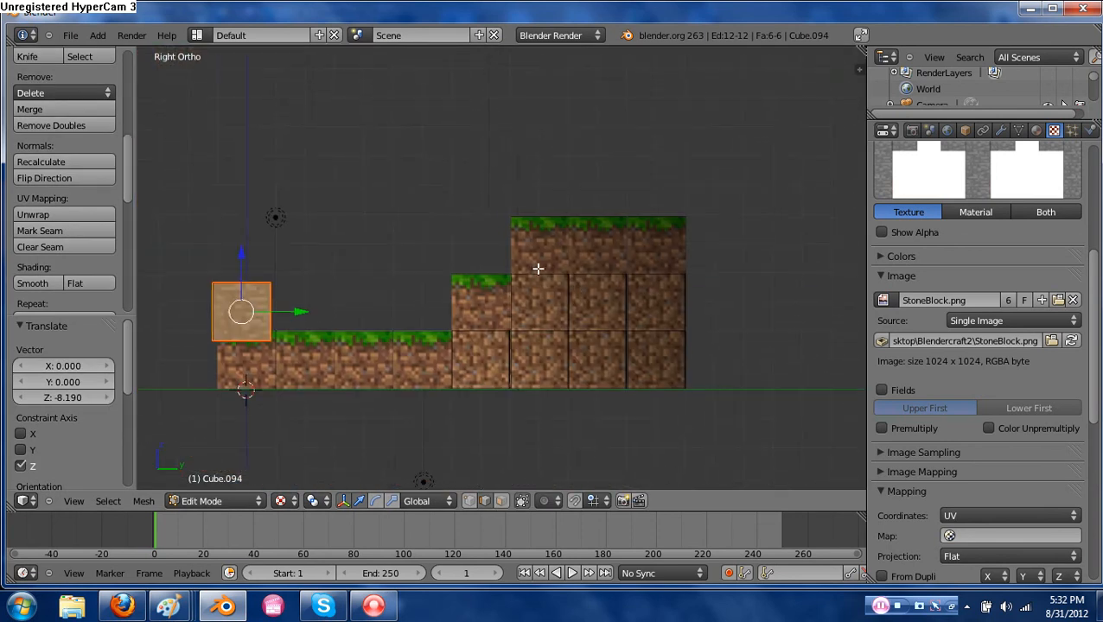
shift+middle_drag(300, 317, 291, 291)
scroll(241, 260, up, 3)
shift+middle_drag(438, 297, 752, 291)
drag(349, 229, 351, 214)
drag(412, 273, 419, 273)
key(KP_1)
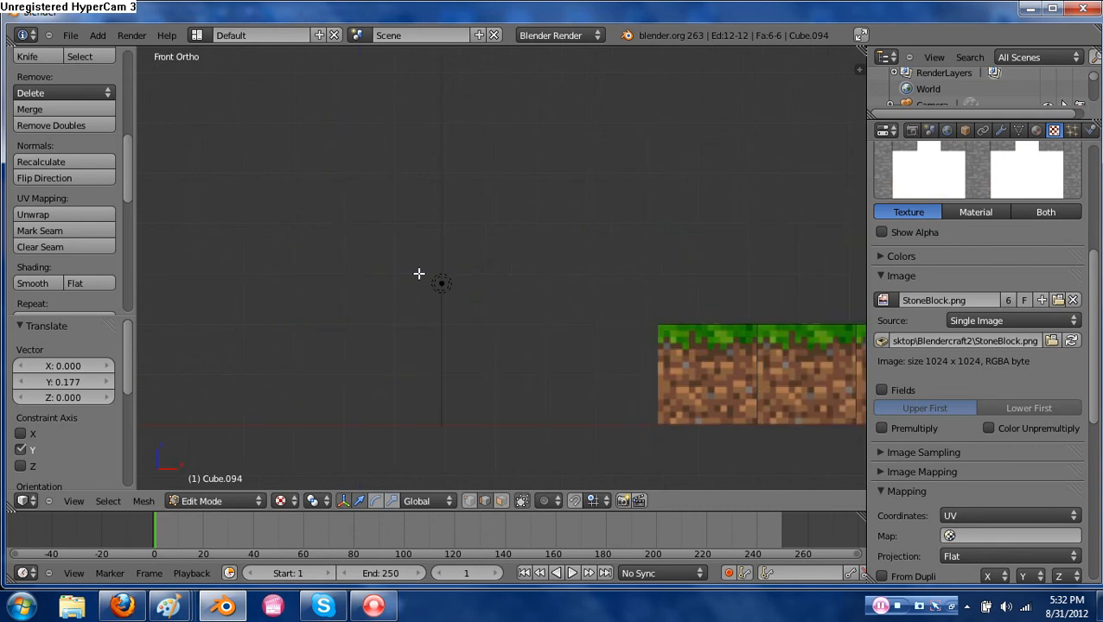
shift+middle_drag(629, 270, 280, 273)
shift+middle_drag(810, 279, 522, 281)
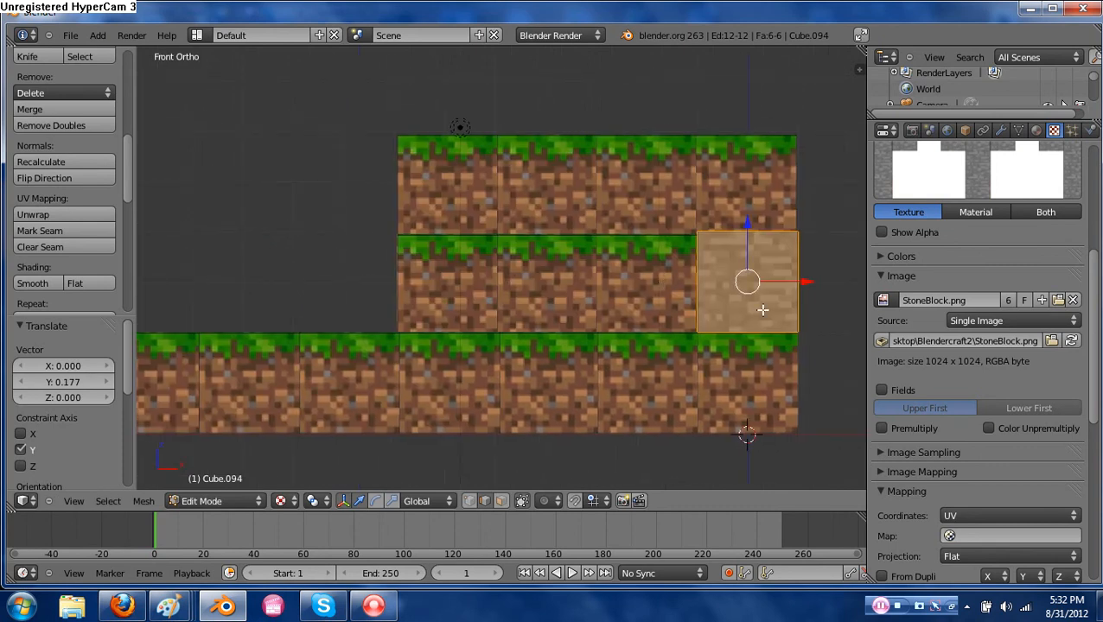
Move the stone cube 15.941 along Y to the far side of the raised grass blocks.
middle_drag(751, 288, 429, 384)
scroll(665, 364, down, 4)
key(g)
key(y)
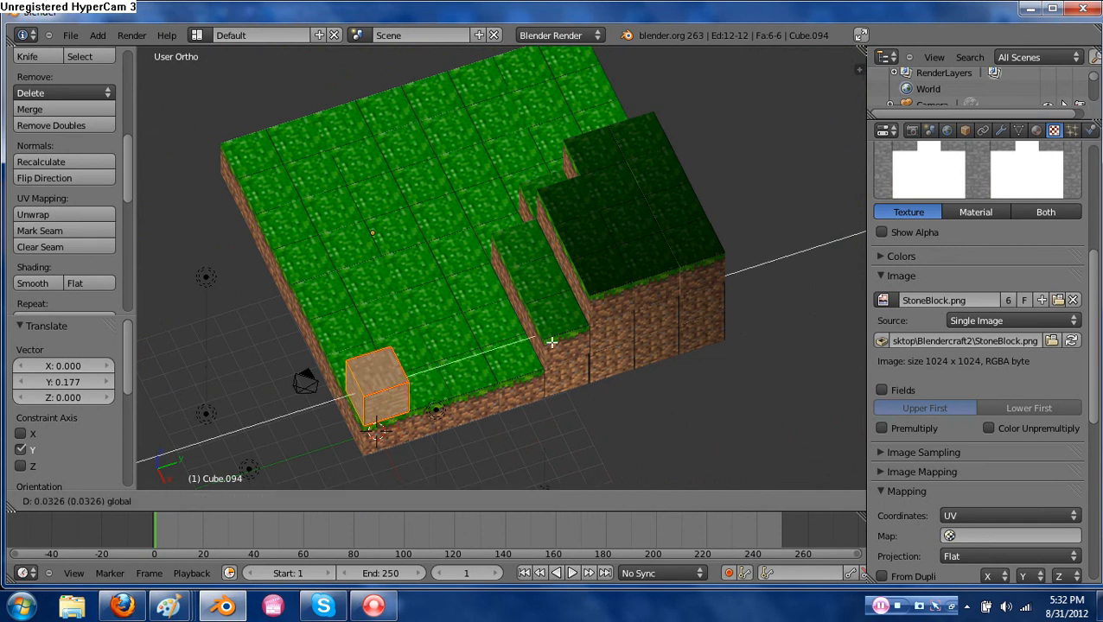
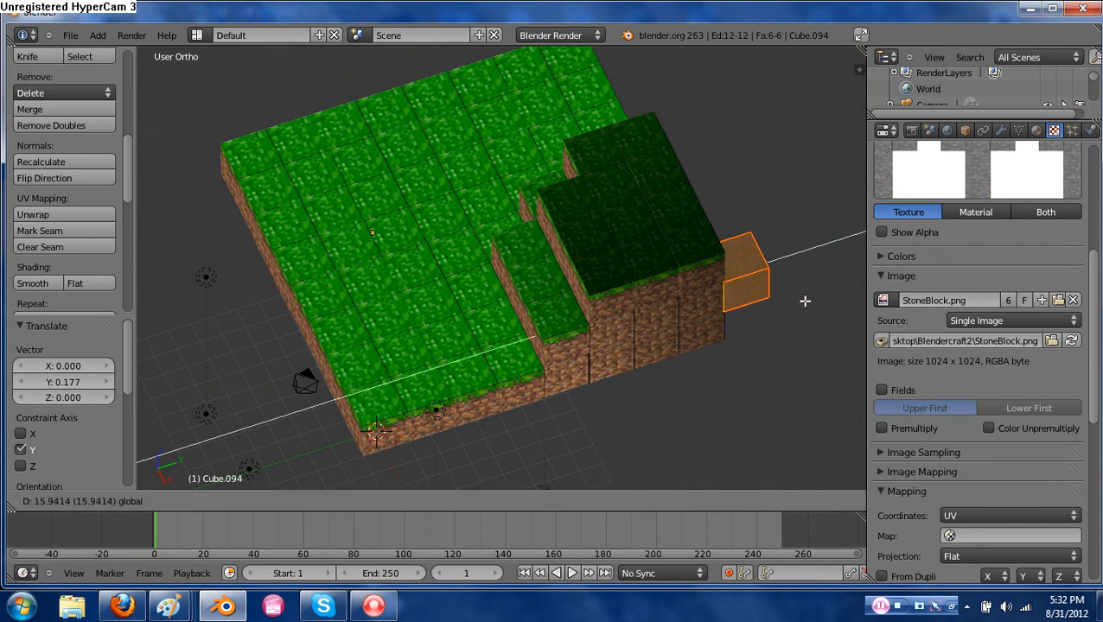
click(805, 300)
Stack three copies of the stone cube above it, spaced 1.985 along Z, and return to Object Mode.
middle_drag(618, 396, 527, 298)
shift+middle_drag(527, 298, 415, 233)
scroll(540, 299, up, 2)
shift+scroll(540, 299, up, 2)
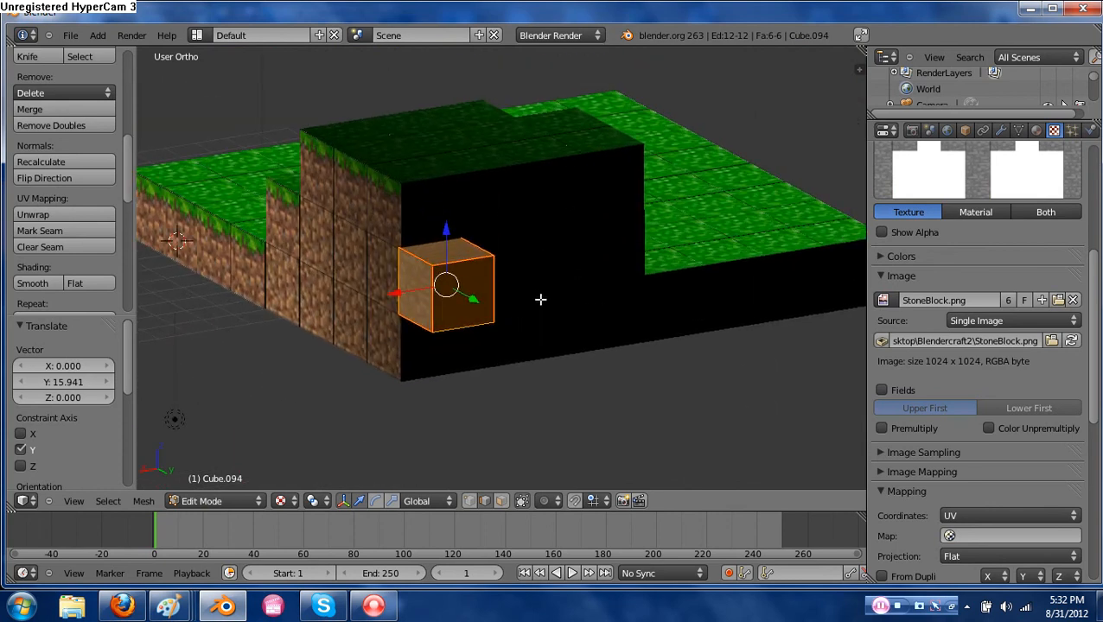
key(shift+d)
right_click(527, 298)
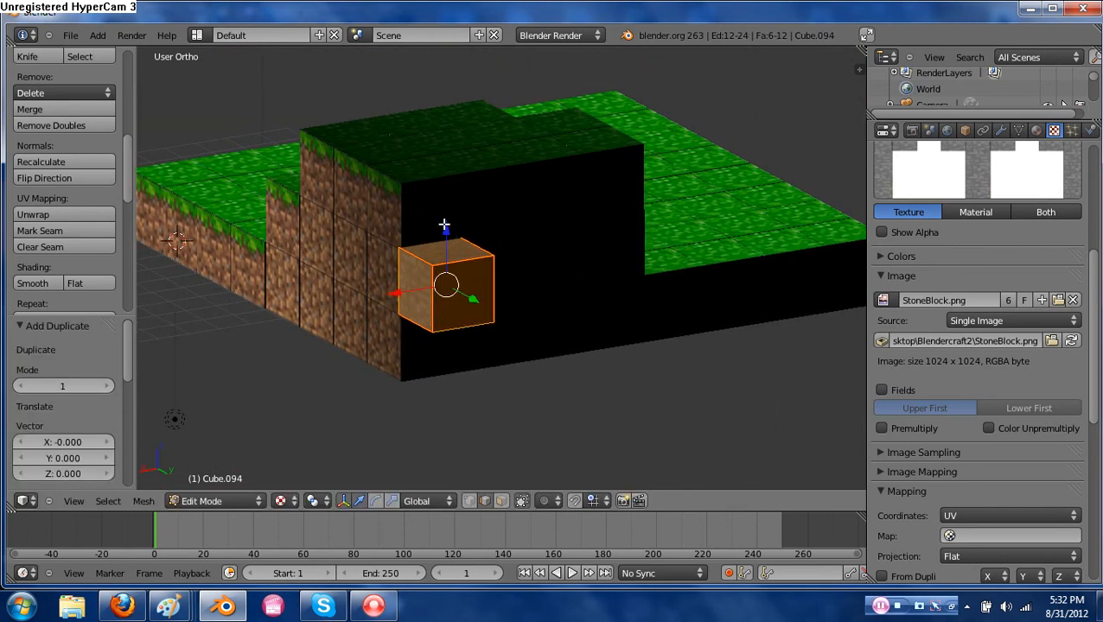
drag(446, 229, 441, 165)
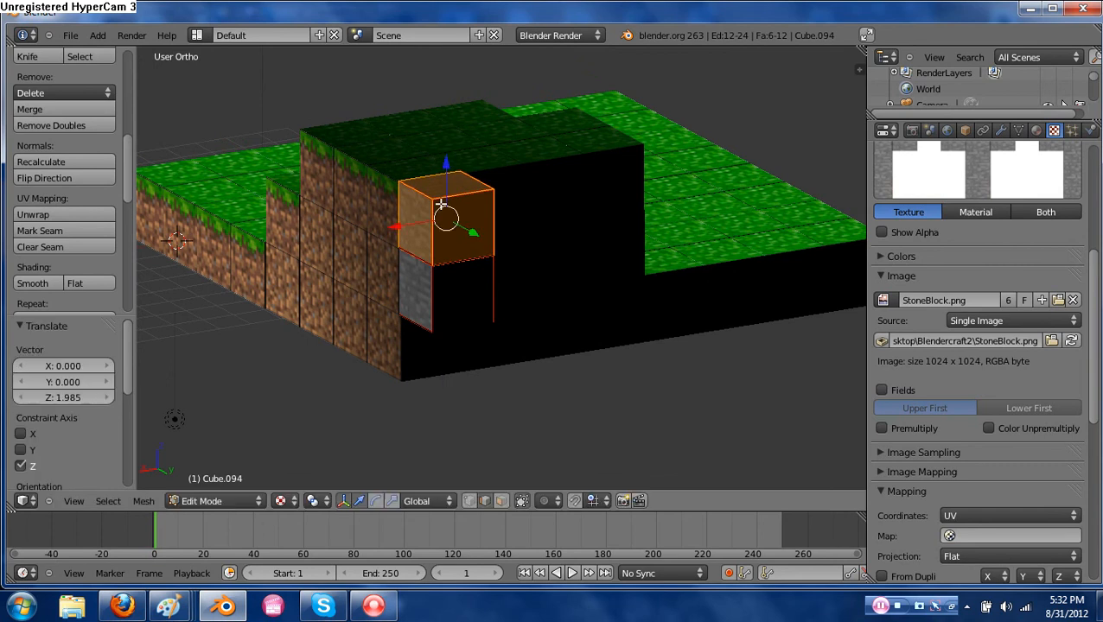
right_click(442, 187)
shift+middle_drag(442, 186, 445, 257)
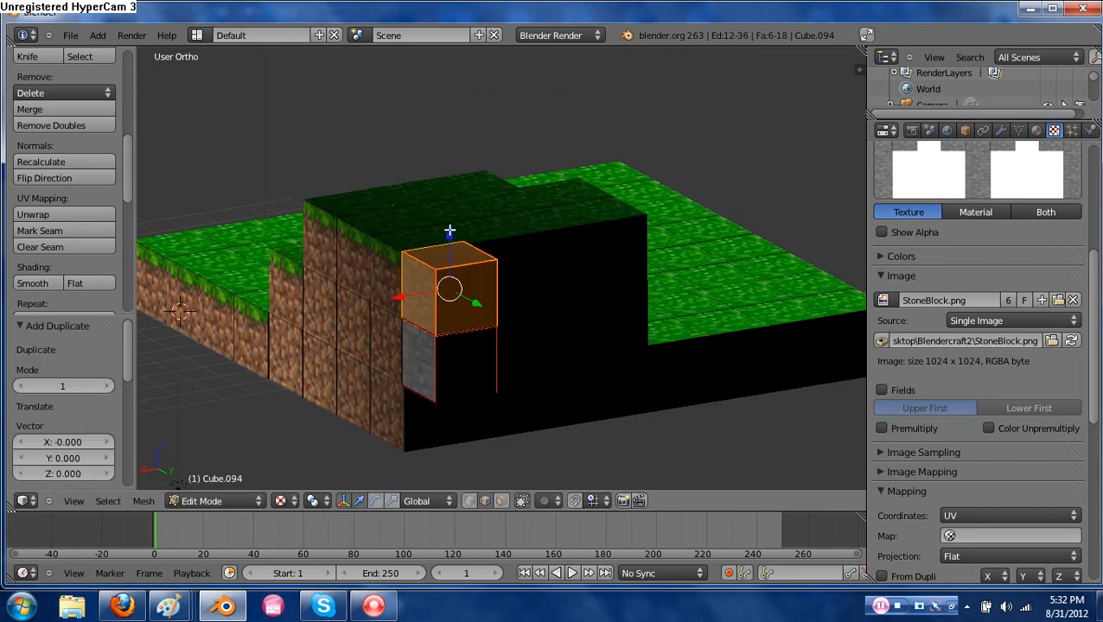
drag(448, 231, 445, 99)
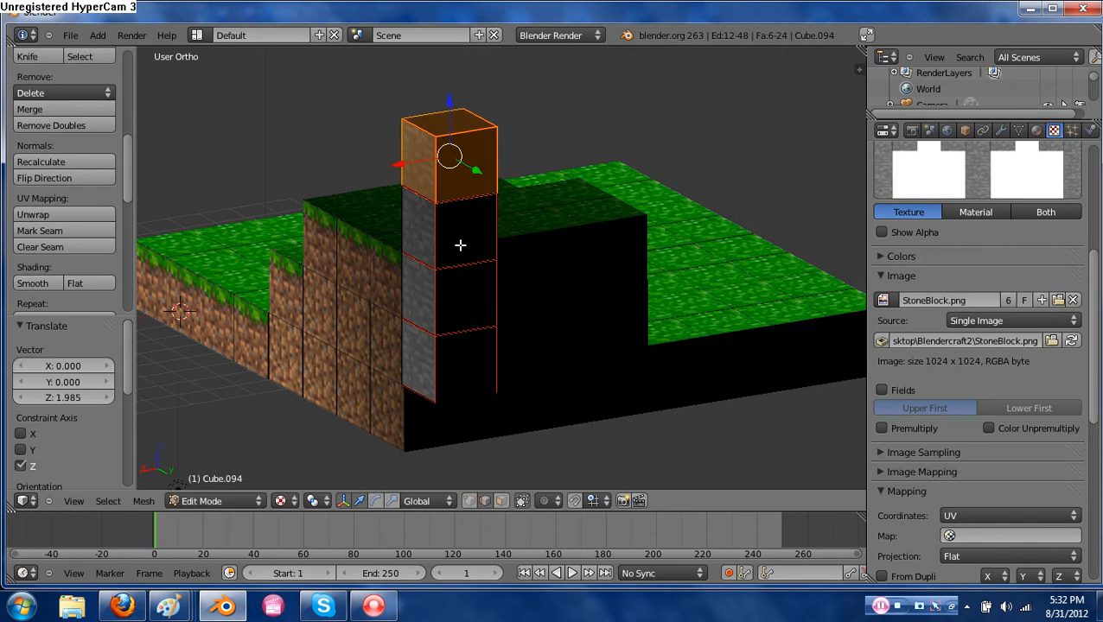
key(Tab)
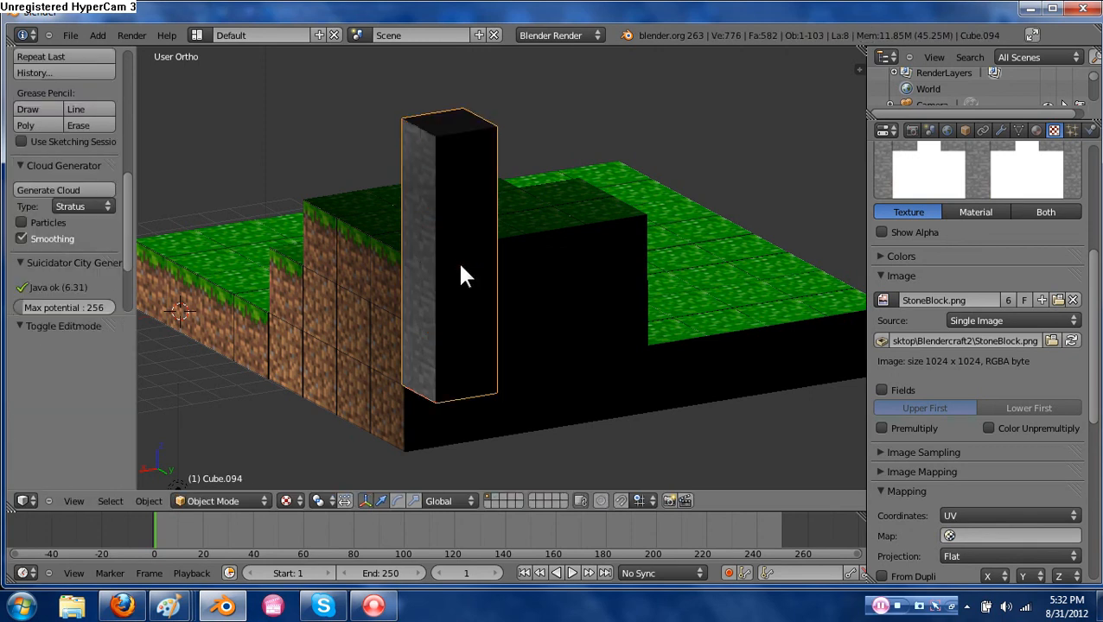
Try to duplicate the stone column and move the copy along X.
middle_drag(448, 298, 502, 281)
key(shift+d)
right_click(458, 289)
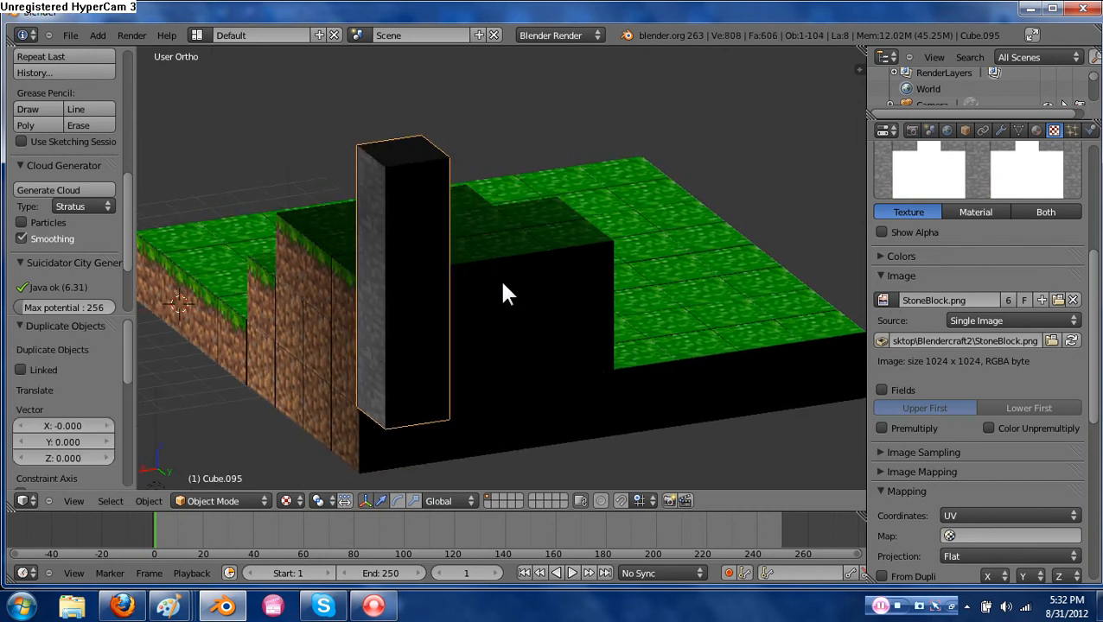
scroll(377, 378, down, 5)
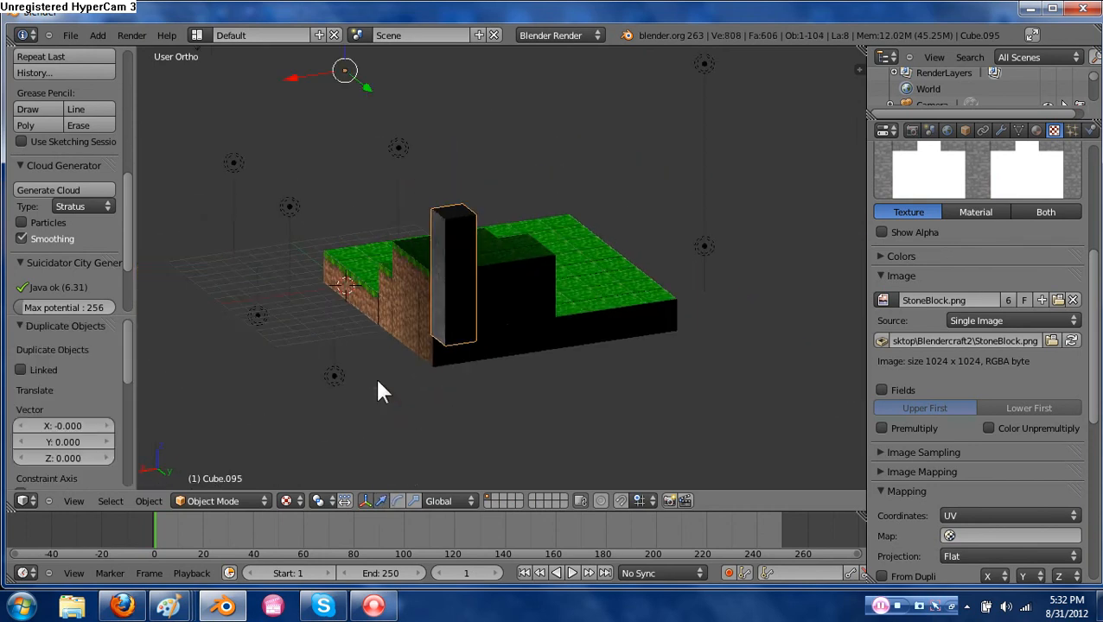
scroll(378, 358, down, 2)
scroll(412, 323, up, 6)
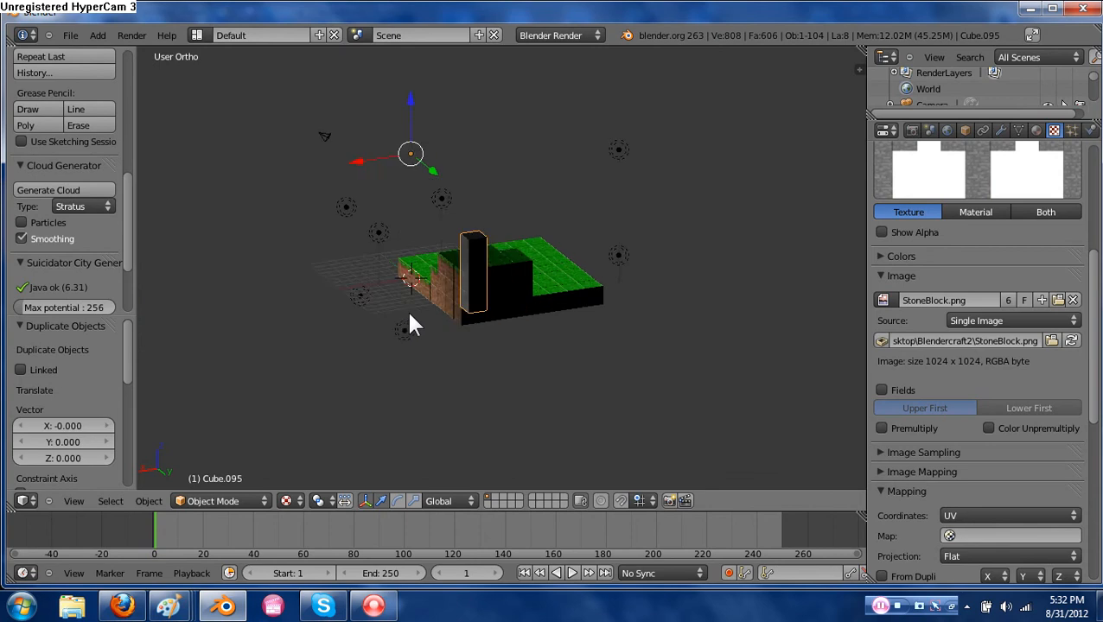
scroll(450, 255, down, 4)
drag(355, 161, 507, 244)
Undo the column duplicate and the earlier stone cube edits back to the plain untextured cube.
key(ctrl+z)
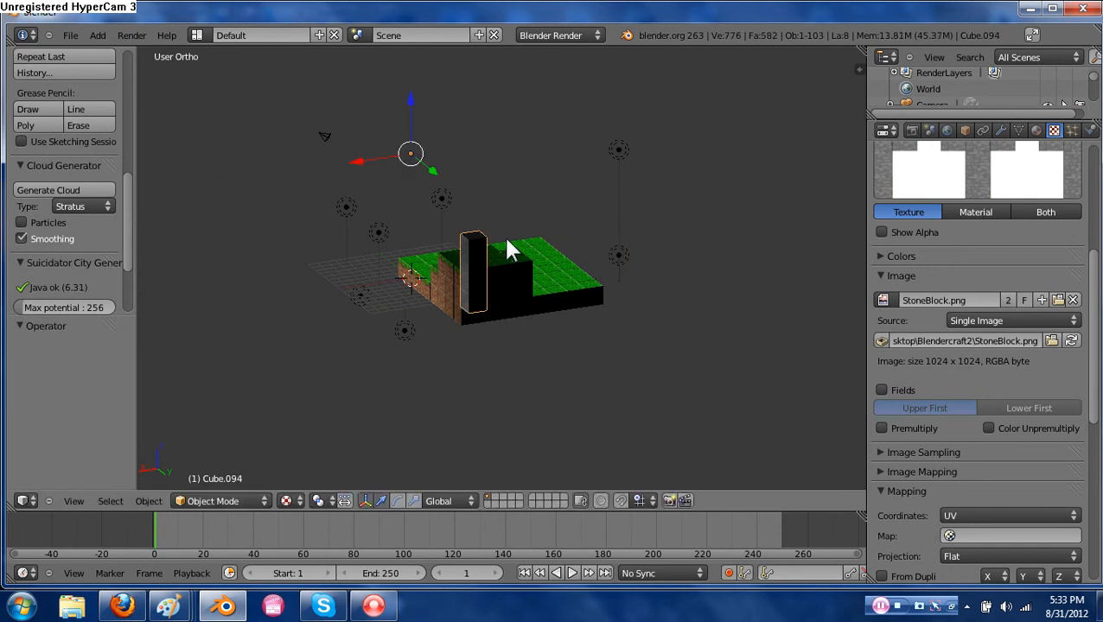
key(ctrl+z)
key(ctrl+z)
key(ctrl+z)
key(ctrl+z)
middle_drag(507, 241, 448, 374)
scroll(457, 370, up, 3)
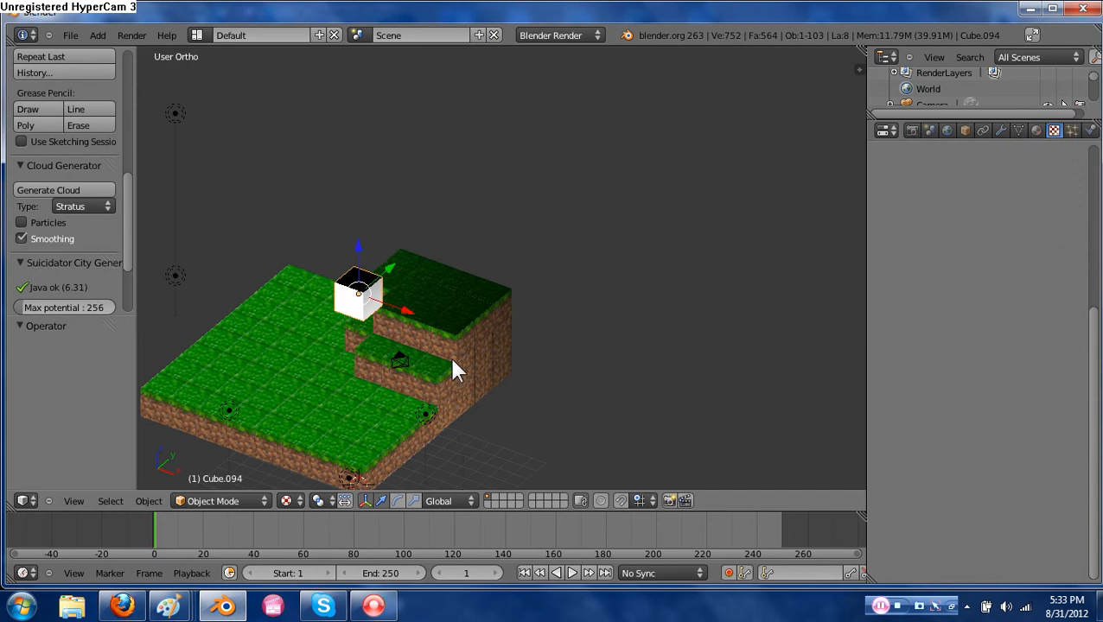
scroll(428, 357, up, 4)
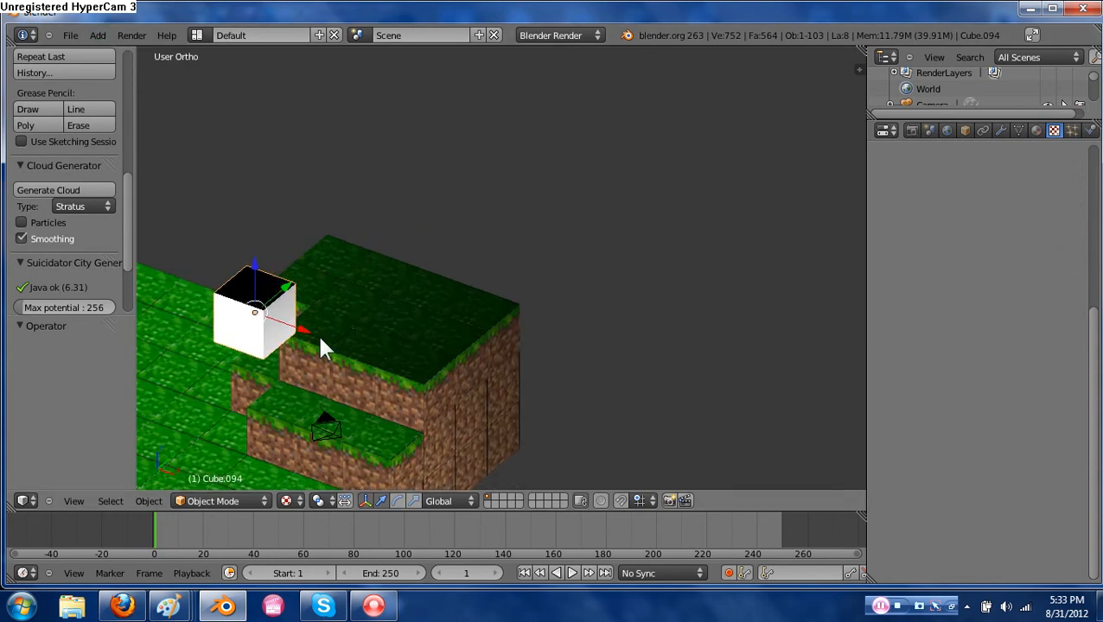
Delete the plain white cube floating above the terrain.
middle_drag(320, 337, 453, 243)
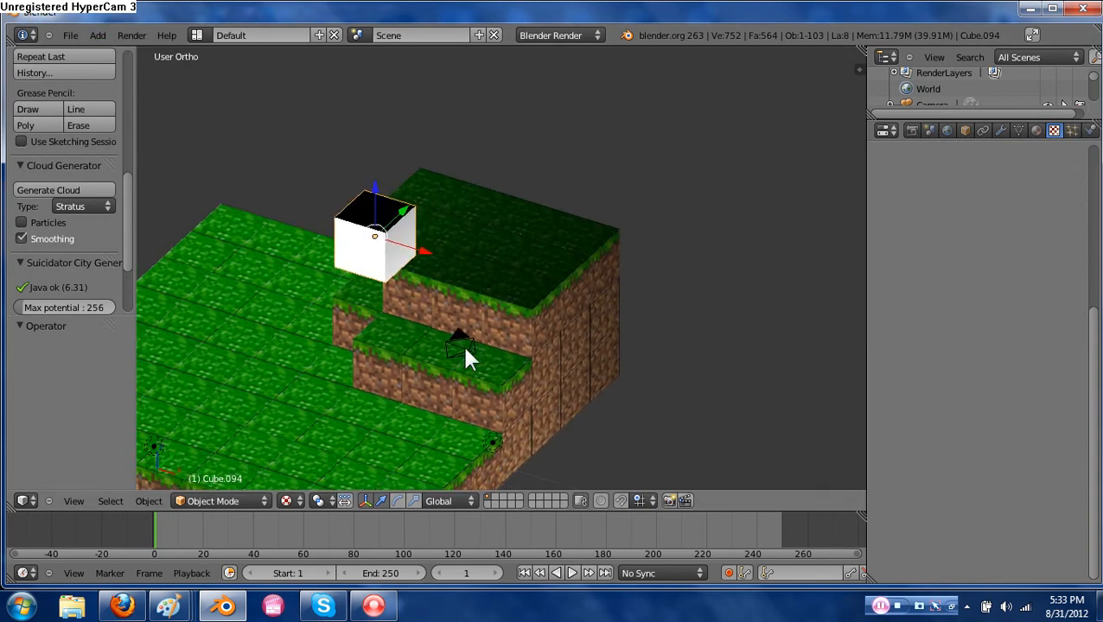
shift+middle_drag(466, 357, 520, 308)
key(x)
click(537, 336)
Delete three adjacent grass blocks in one row of the flat ground to leave a trench.
scroll(509, 315, up, 2)
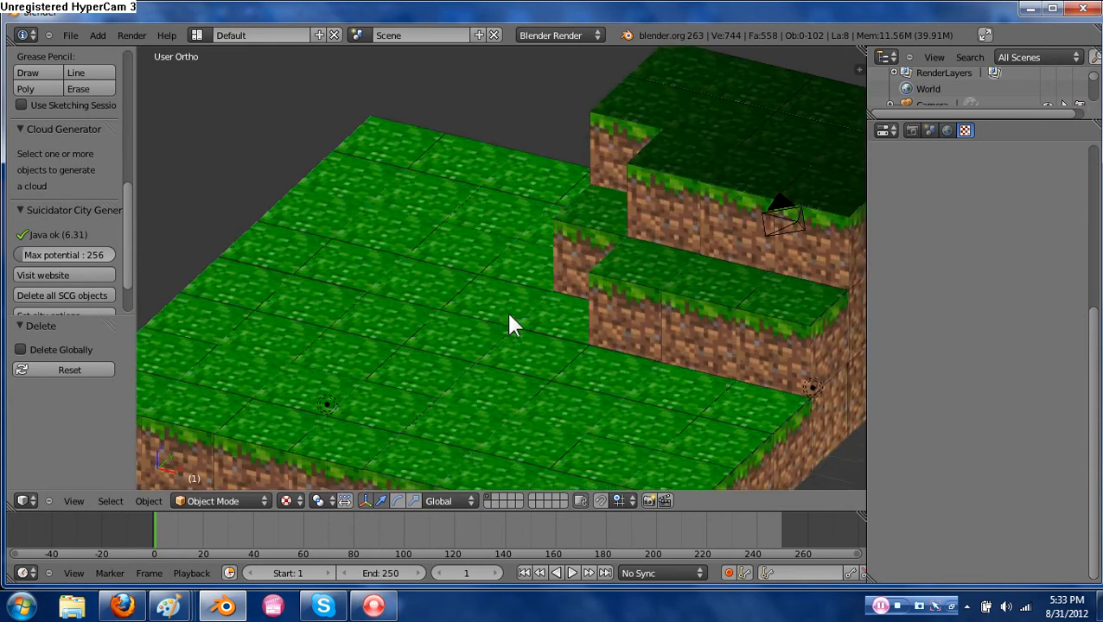
shift+middle_drag(494, 357, 498, 331)
right_click(493, 355)
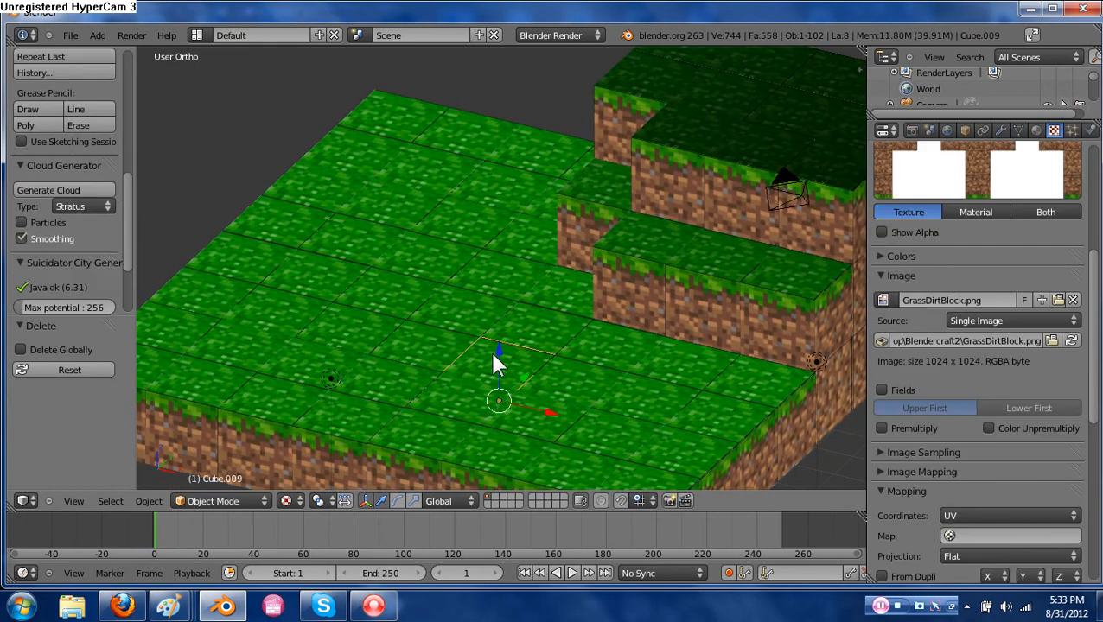
key(x)
click(488, 356)
right_click(438, 346)
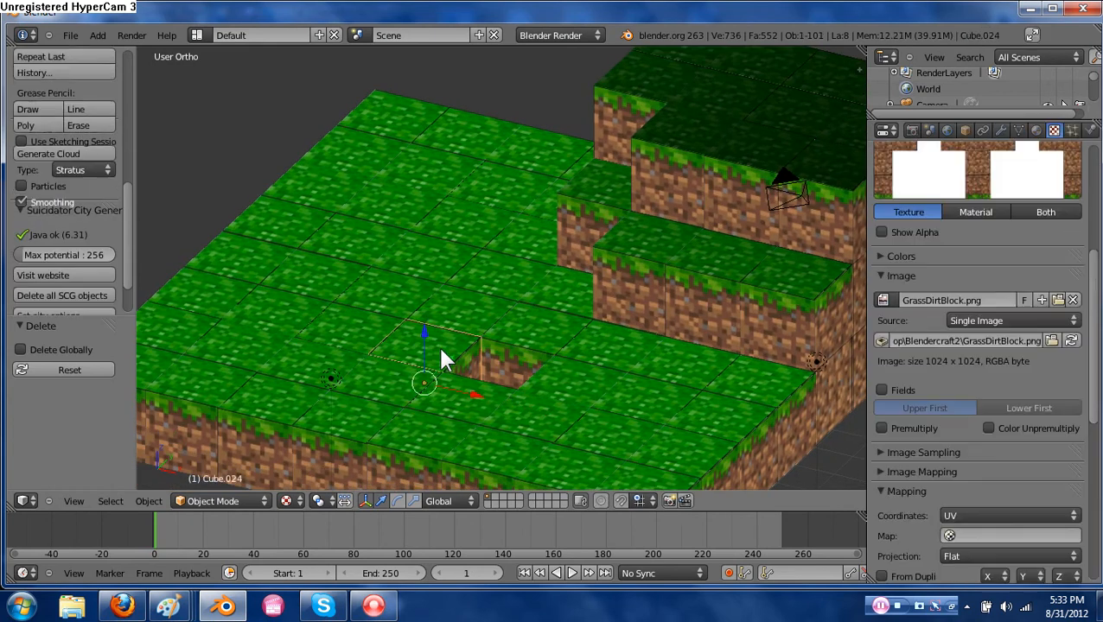
key(x)
click(424, 347)
right_click(364, 322)
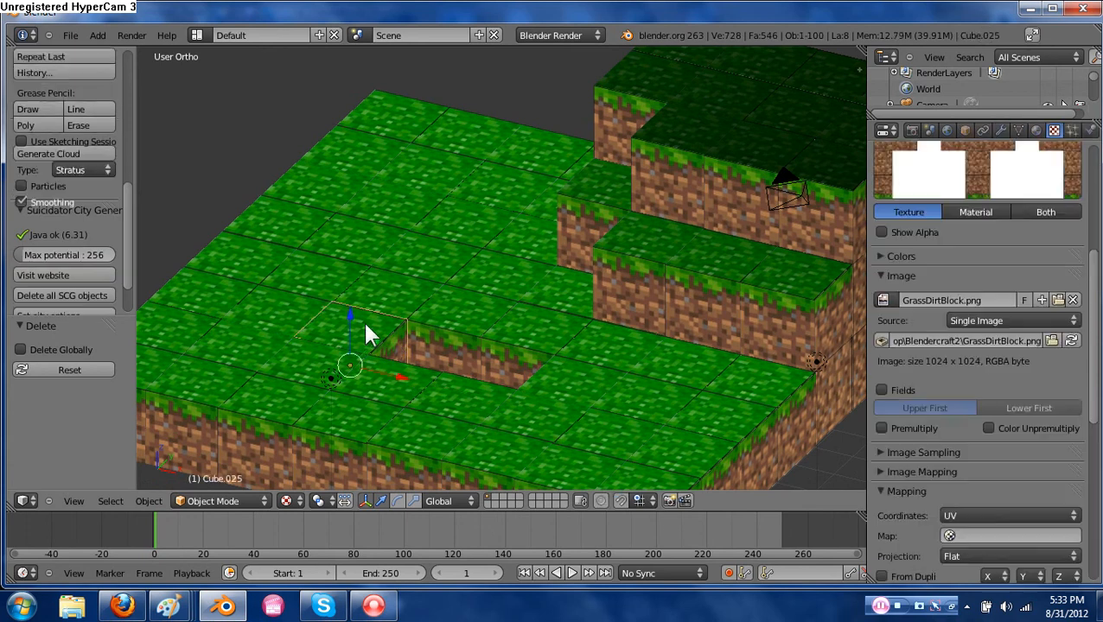
key(x)
click(367, 330)
right_click(371, 346)
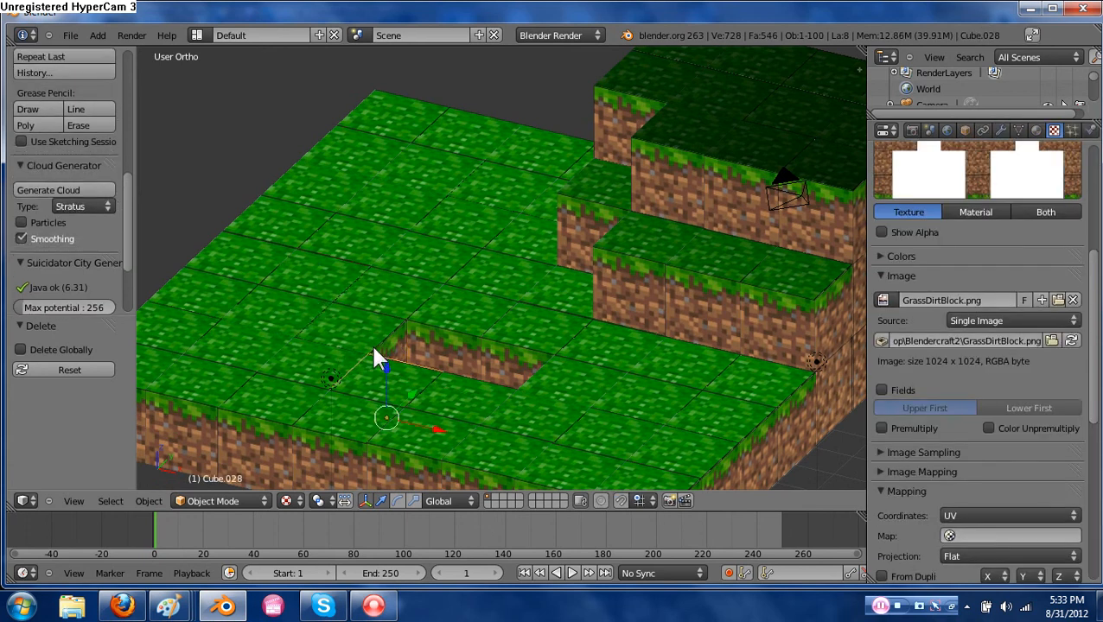
key(x)
click(370, 337)
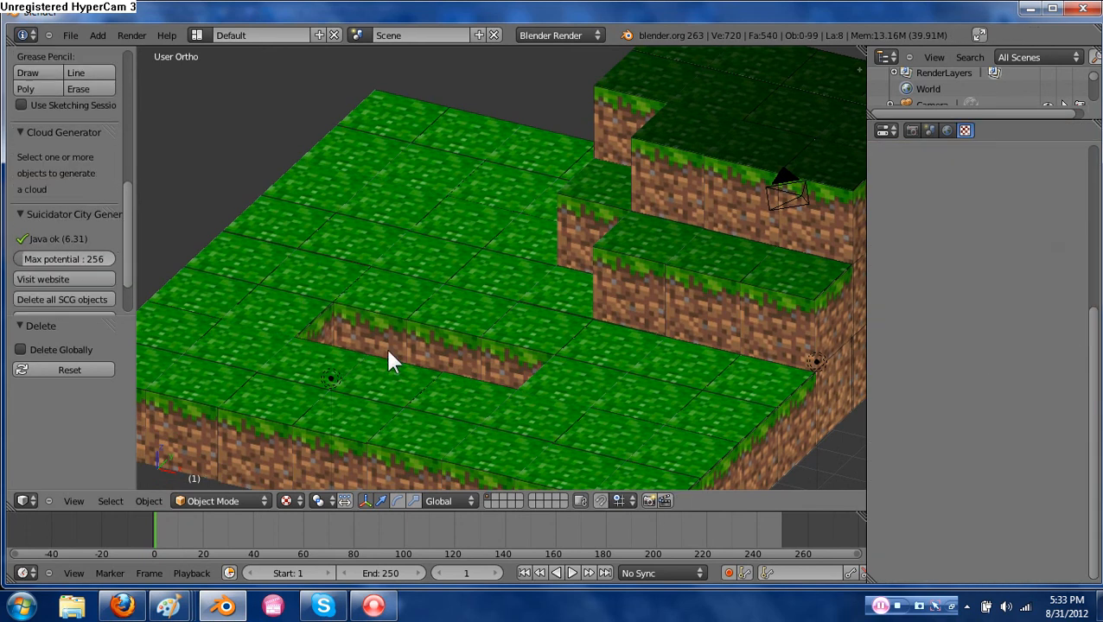
Add a mesh cube, raise it above the grass, and shift it -0.848 along X next to the trench's end.
middle_drag(390, 321, 380, 293)
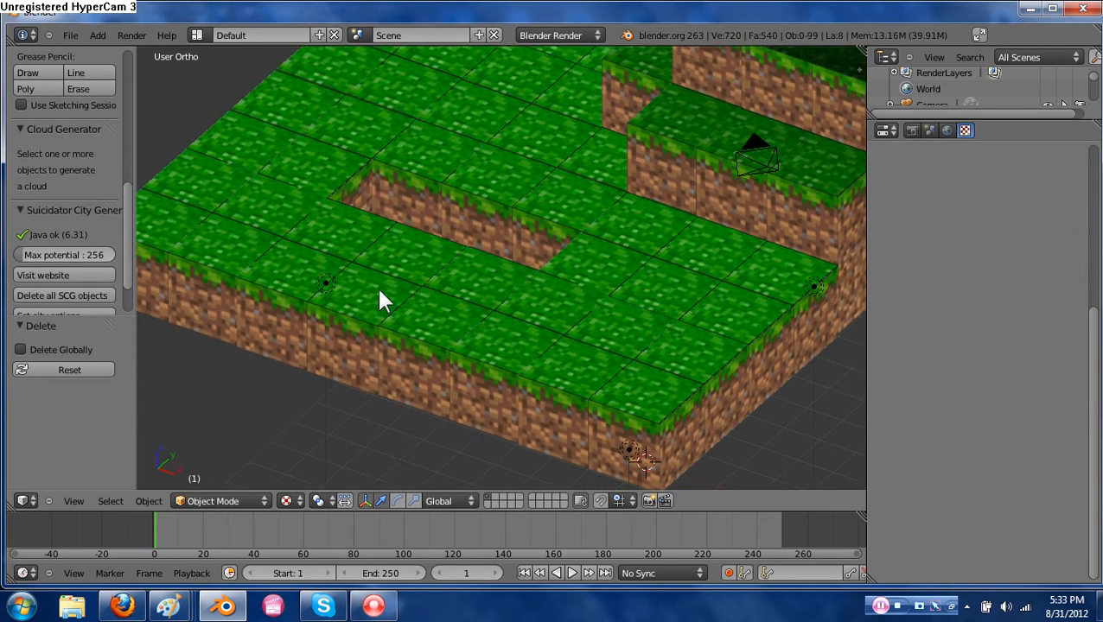
key(shift+a)
mouse_move(381, 294)
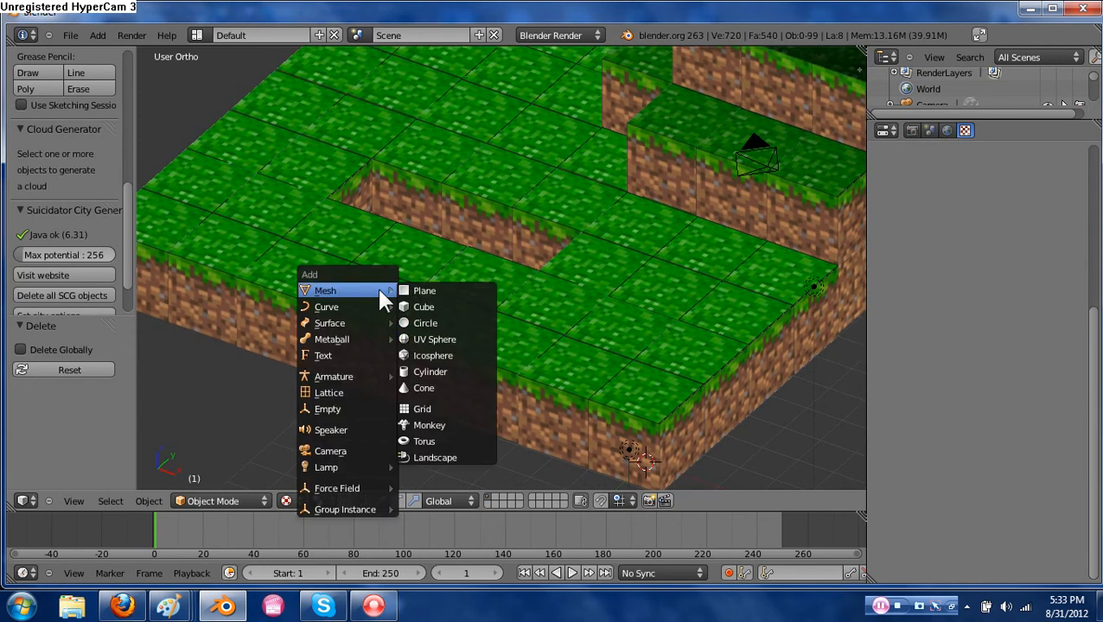
click(463, 308)
drag(644, 410, 617, 207)
shift+middle_drag(659, 241, 580, 321)
drag(598, 343, 932, 183)
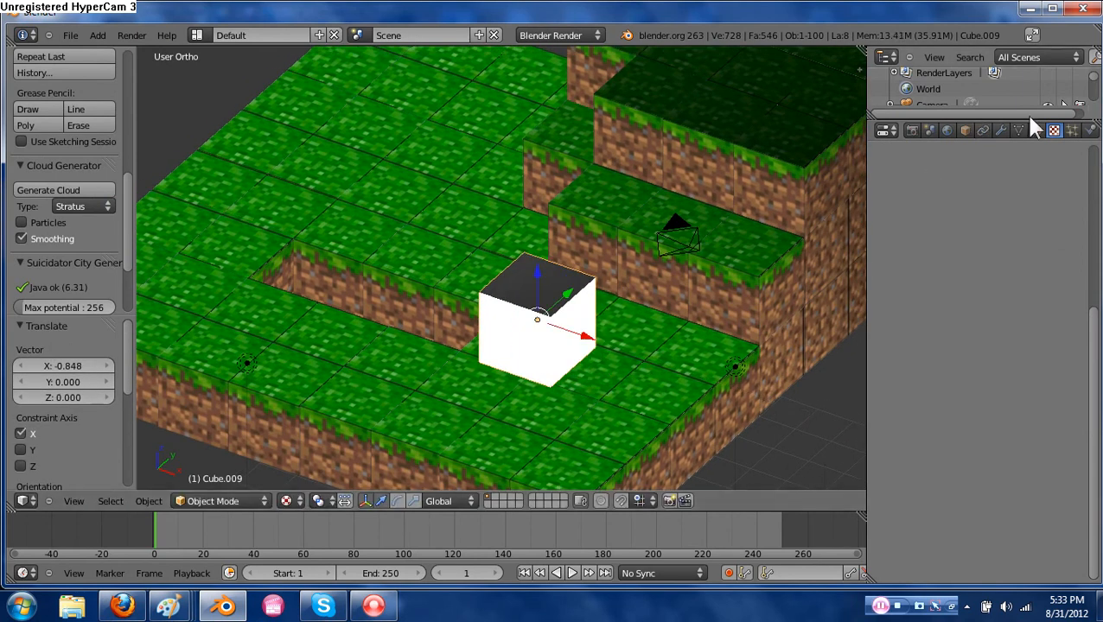
Give the new cube a new material and a new texture of type Image or Movie.
click(1037, 131)
click(960, 239)
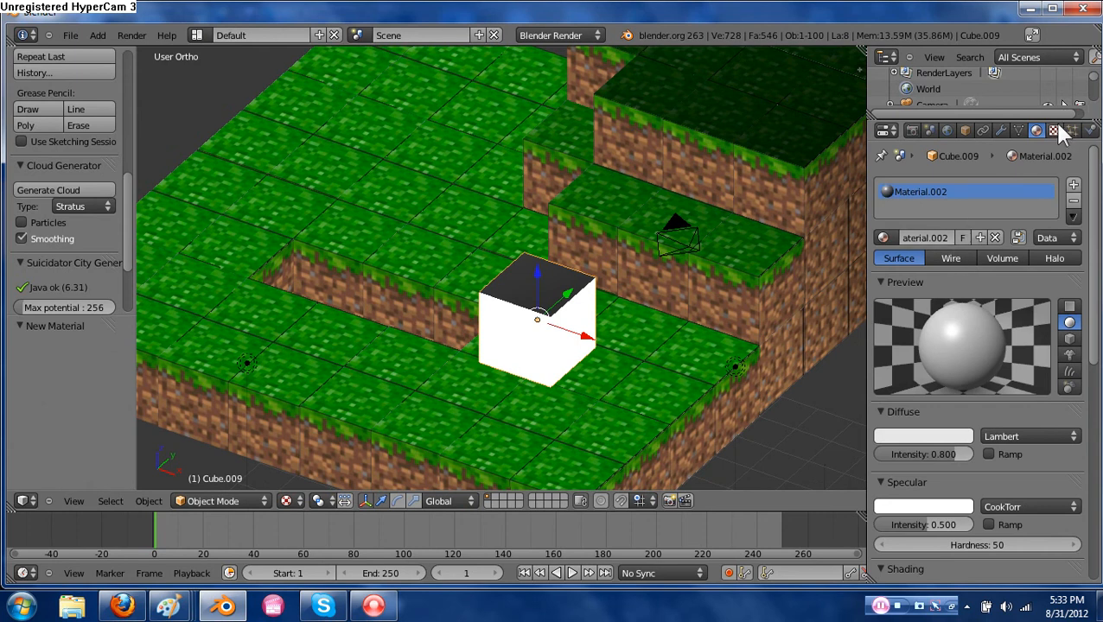
click(1054, 131)
click(962, 300)
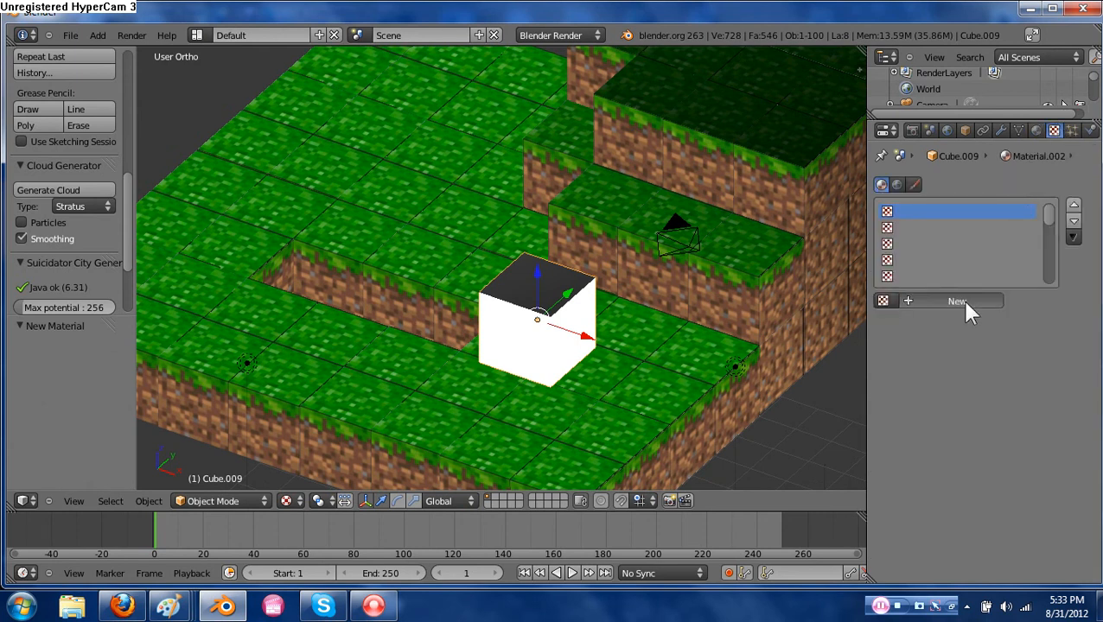
click(967, 320)
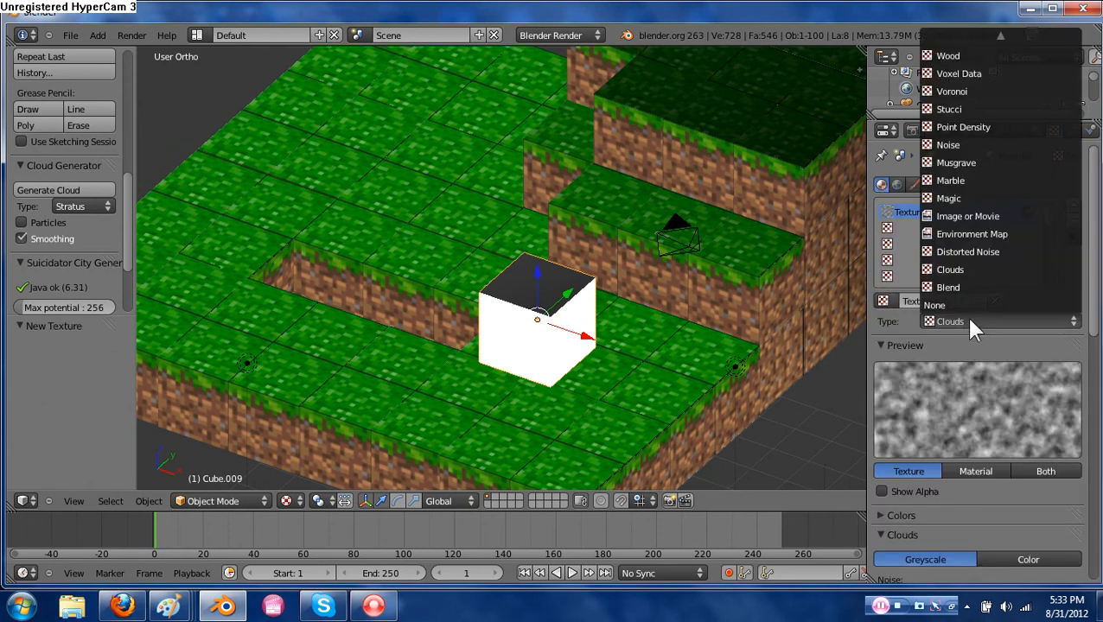
click(964, 216)
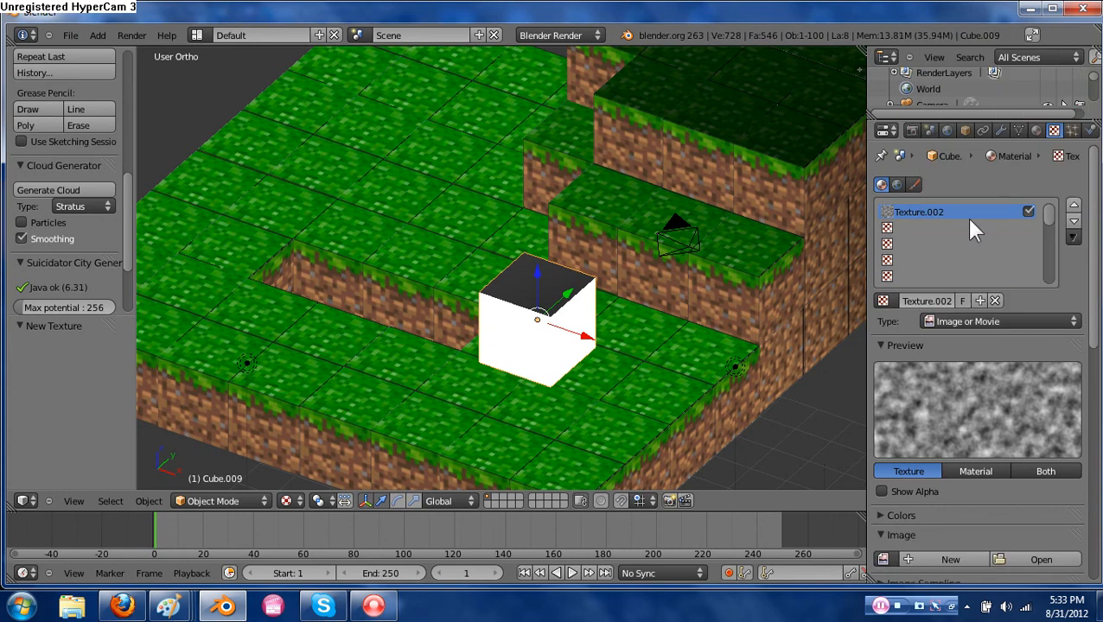
Load Waterblock.png from the BlenderCraft folder as the texture's image, browsing the files as thumbnails.
click(1035, 559)
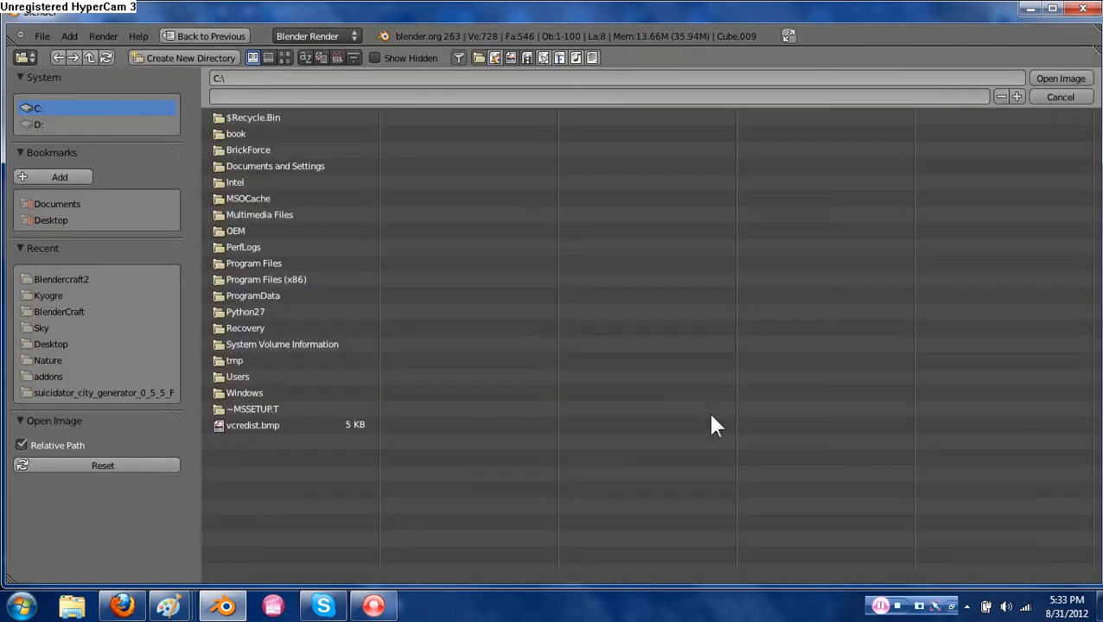
click(63, 312)
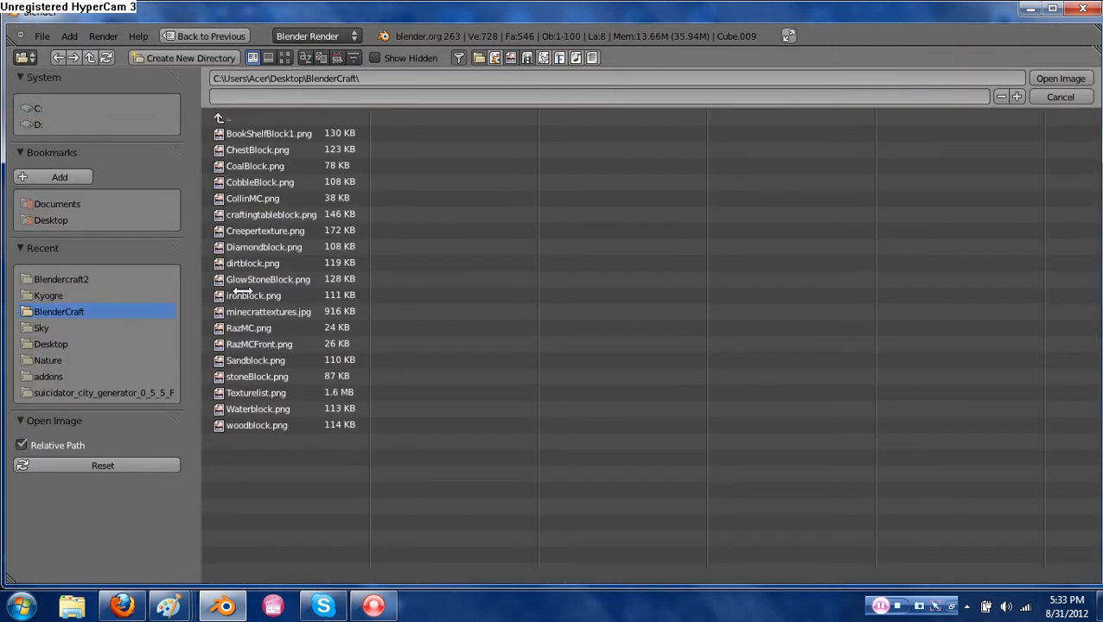
click(287, 57)
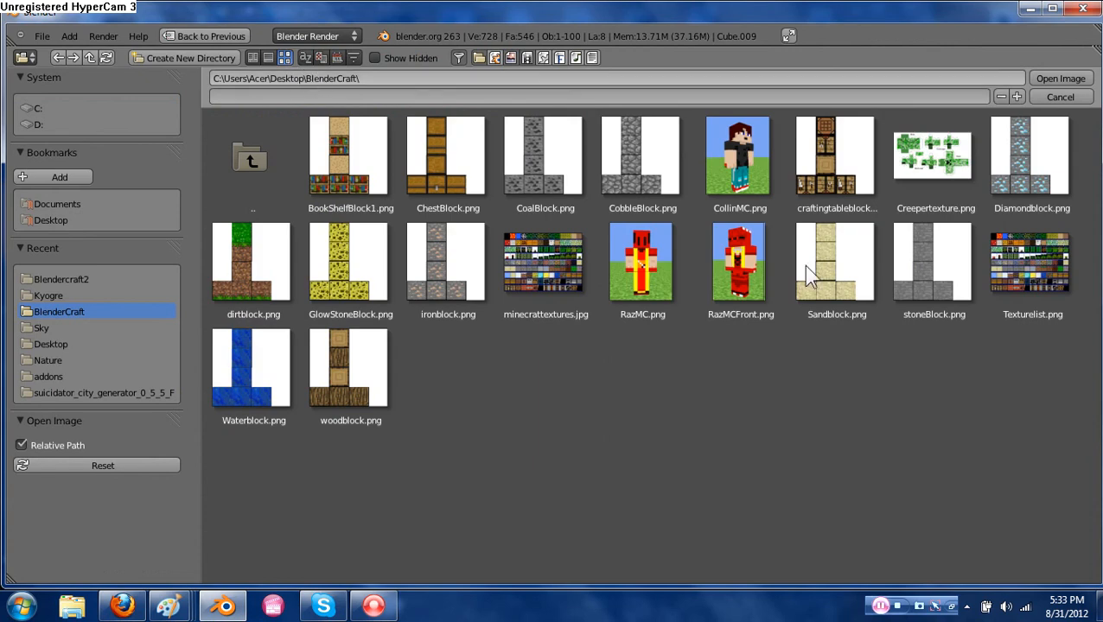
double_click(264, 384)
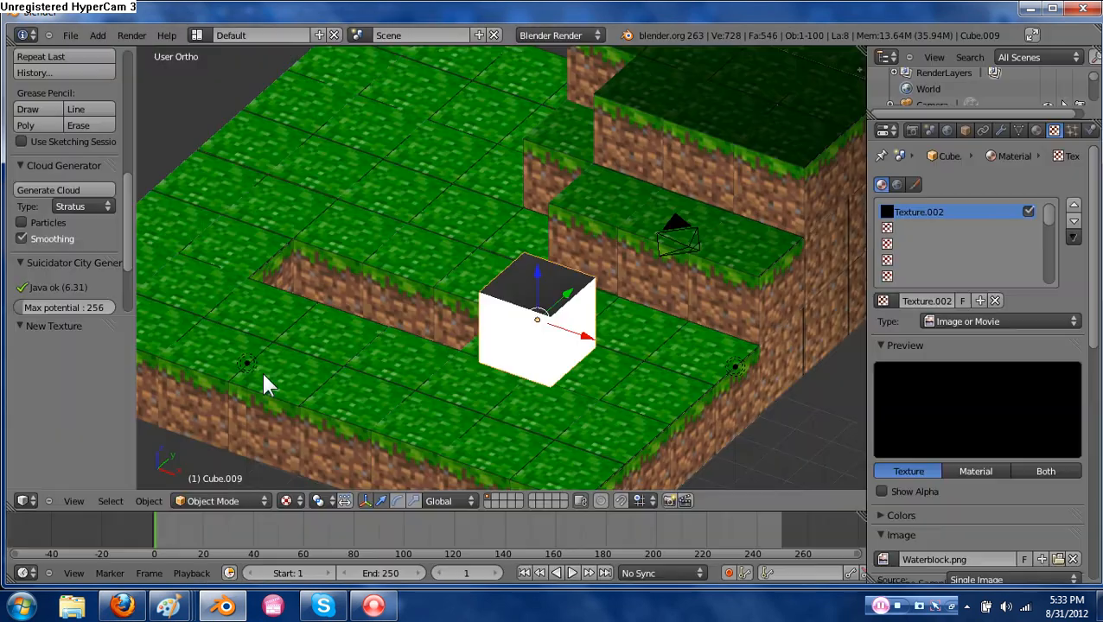
Enter Edit Mode on the cube, frame it, select its nearest vertical edge, and use edge select mode.
key(Tab)
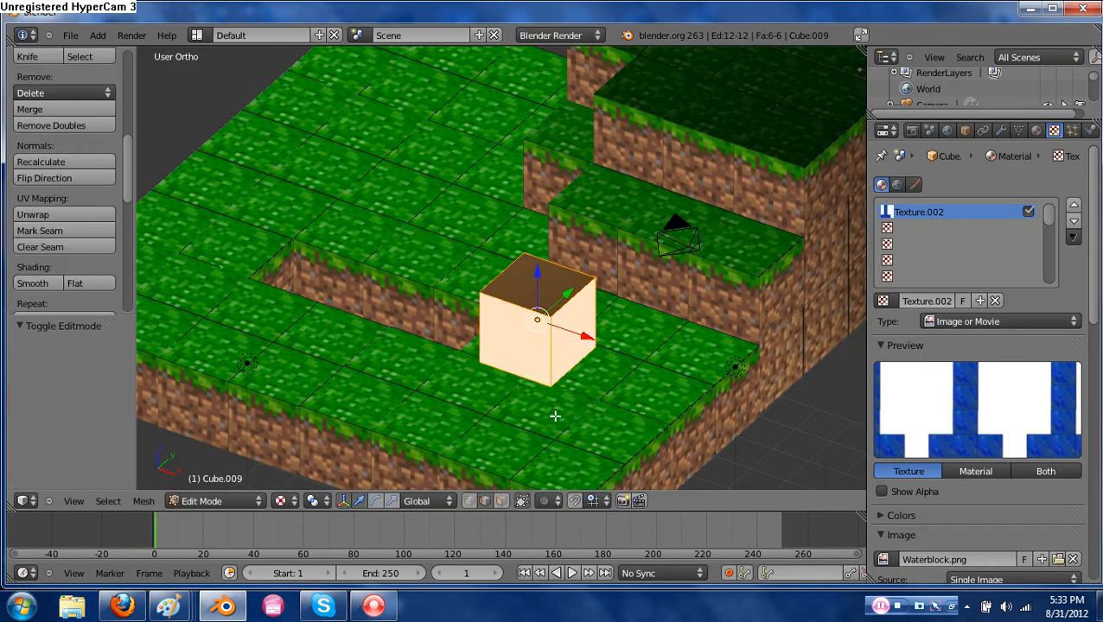
key(KP_Decimal)
right_click(577, 318)
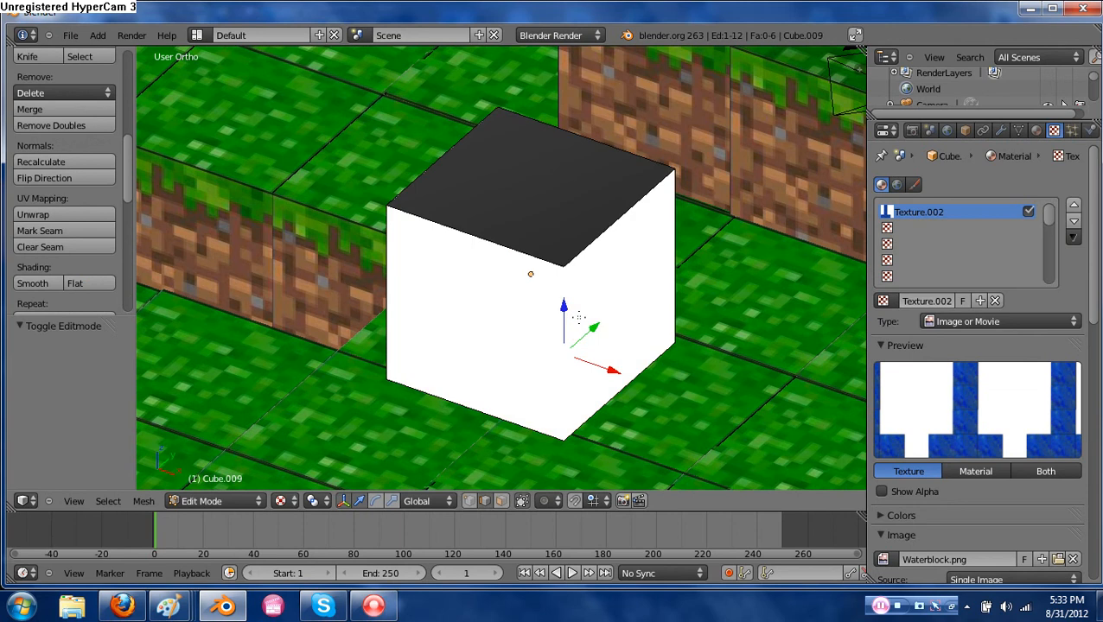
key(ctrl+Tab)
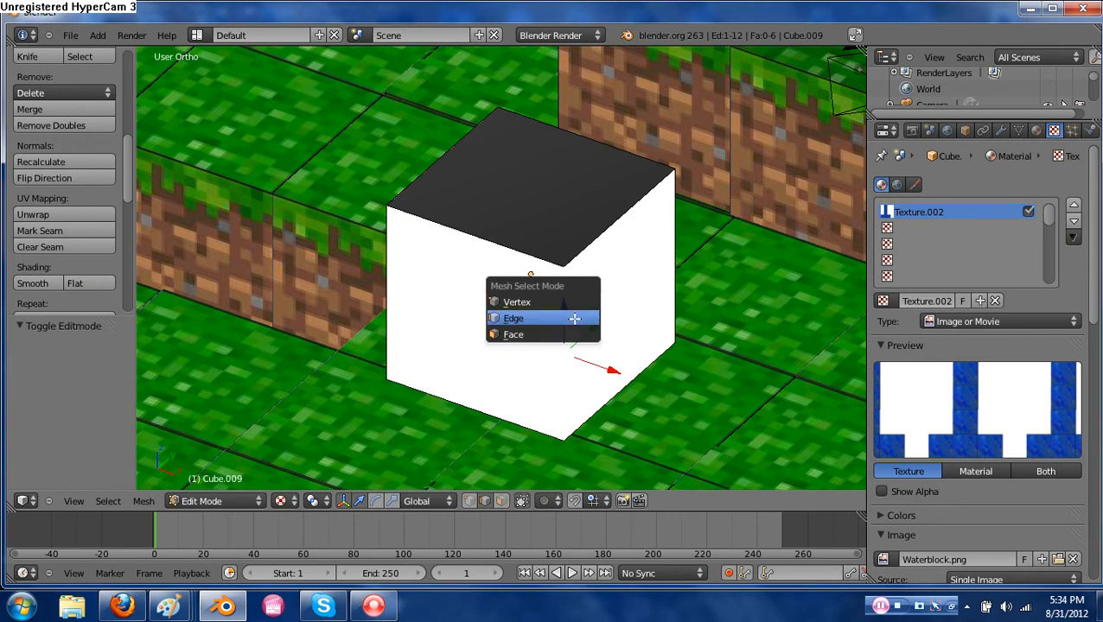
click(575, 318)
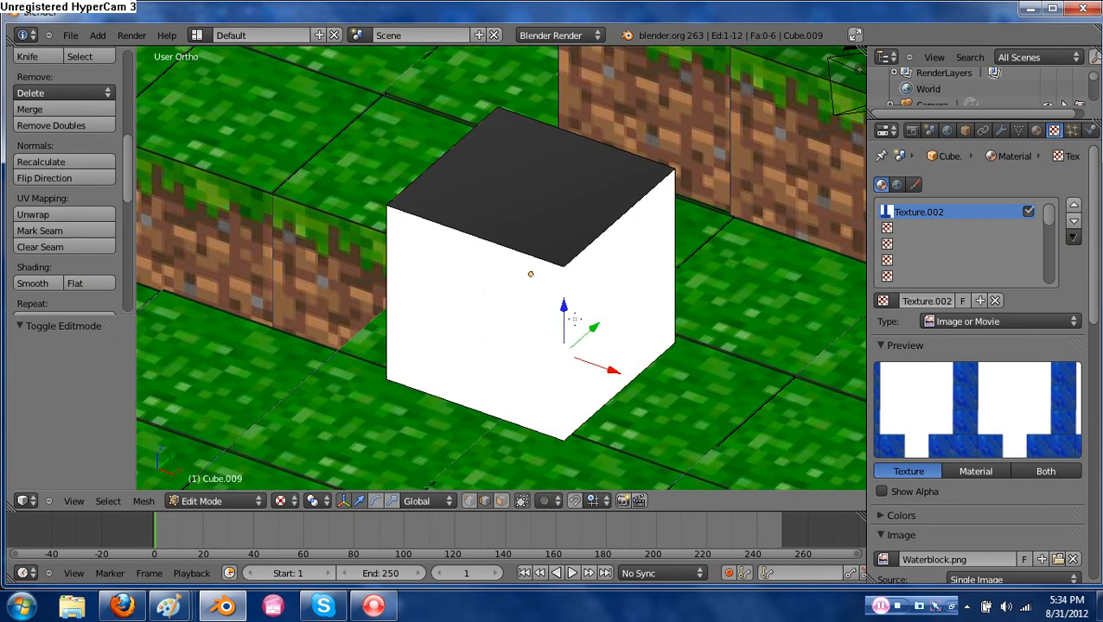
Extend the selection to three top edges, a second vertical and two opposite bottom edges, and mark all seven as seams in Solid shading.
shift+right_click(629, 218)
shift+right_click(575, 144)
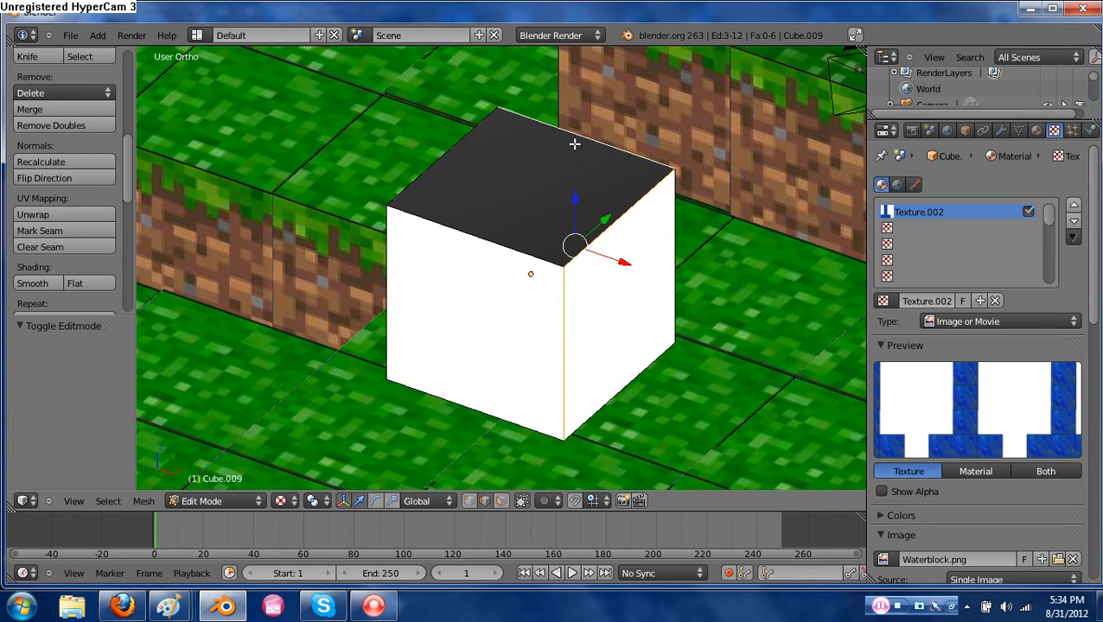
shift+right_click(456, 151)
shift+right_click(401, 261)
middle_drag(537, 370, 553, 320)
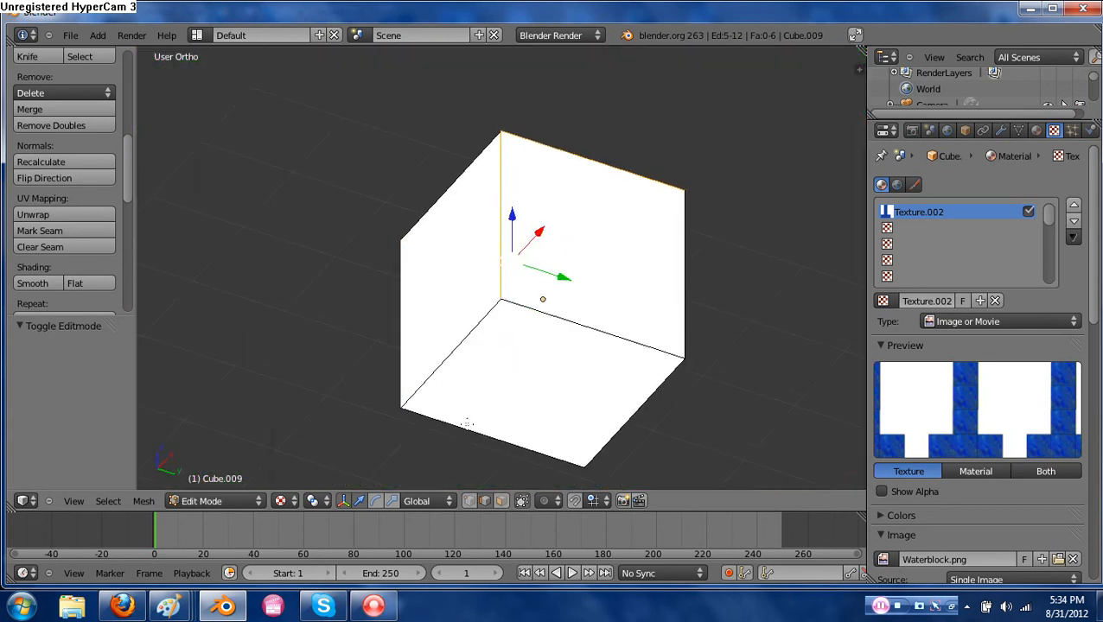
shift+right_click(541, 318)
shift+right_click(460, 427)
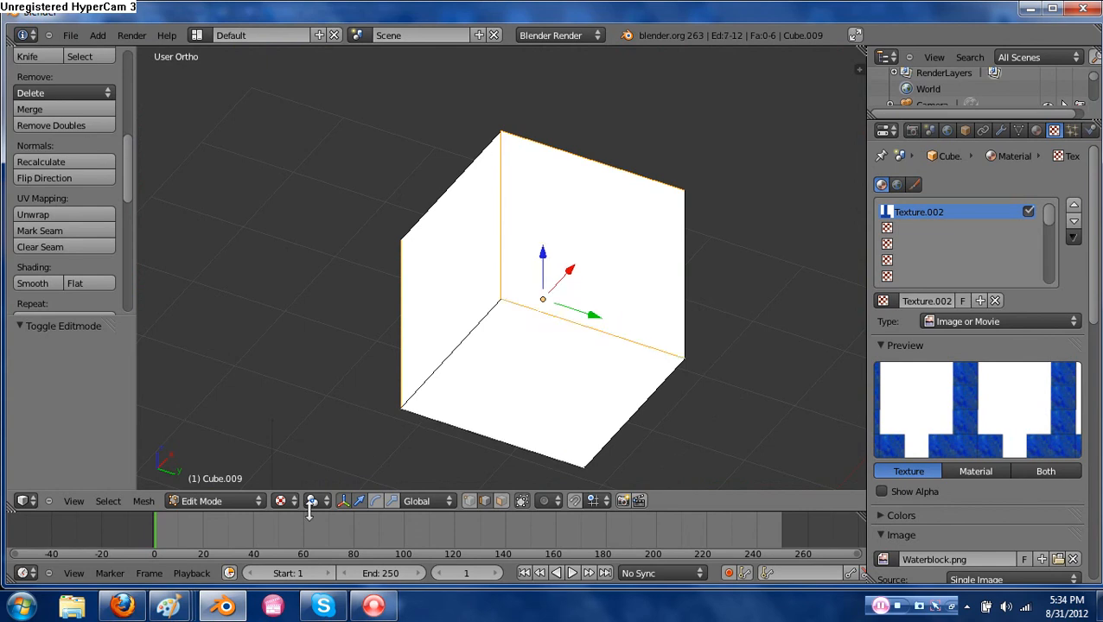
click(276, 501)
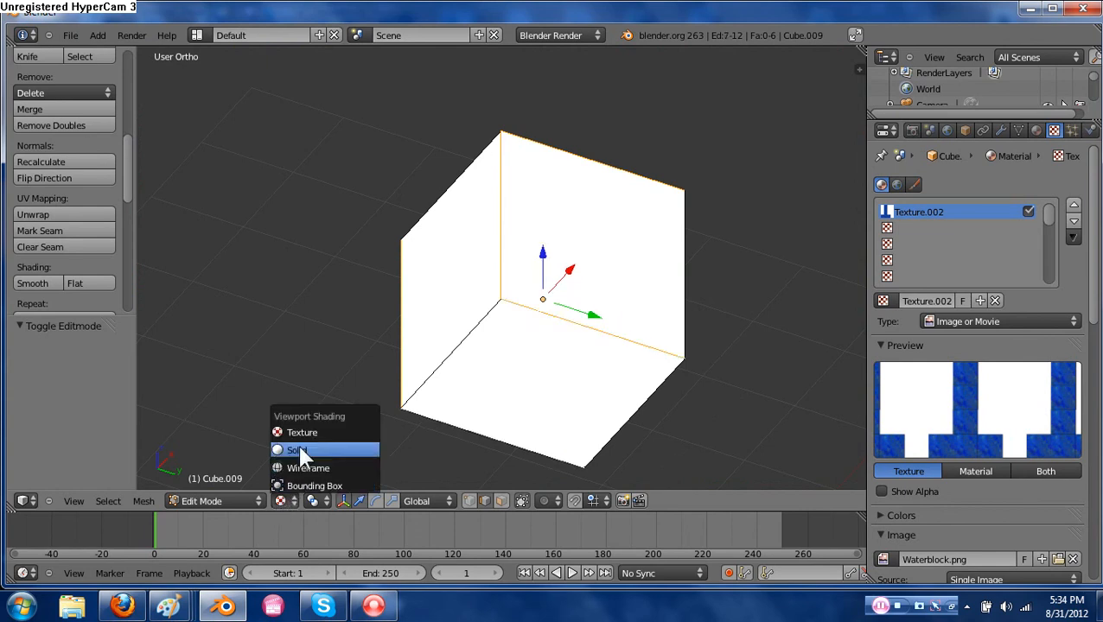
click(297, 445)
middle_drag(416, 401, 692, 412)
mouse_move(658, 458)
middle_down()
mouse_move(706, 501)
mouse_move(833, 459)
mouse_move(675, 481)
mouse_move(663, 467)
middle_up()
scroll(636, 399, down, 2)
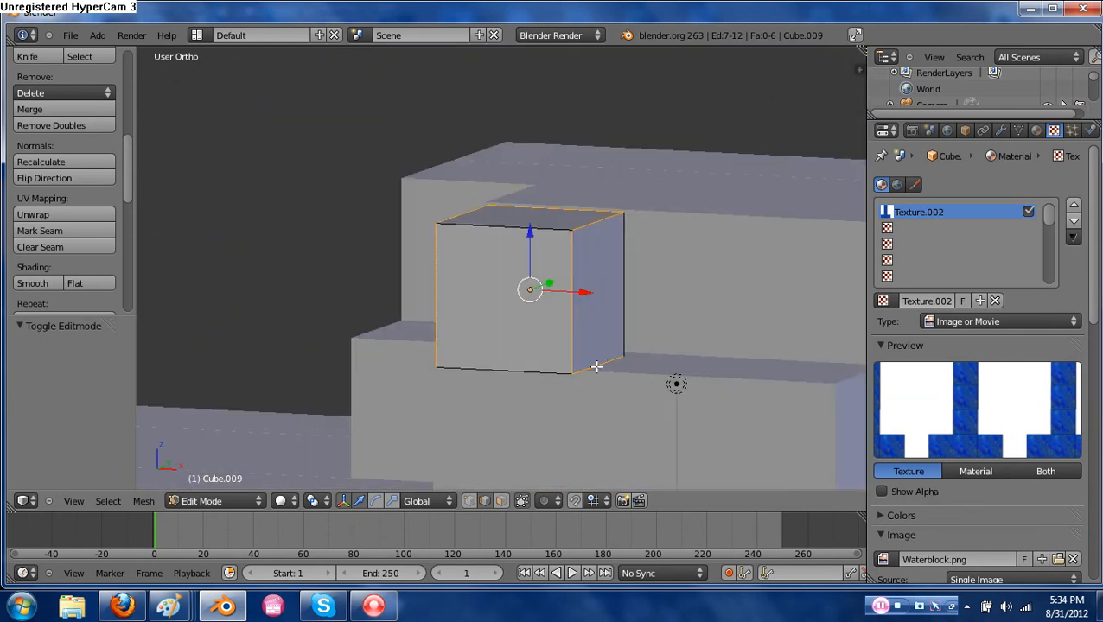
middle_drag(597, 367, 597, 366)
key(ctrl+e)
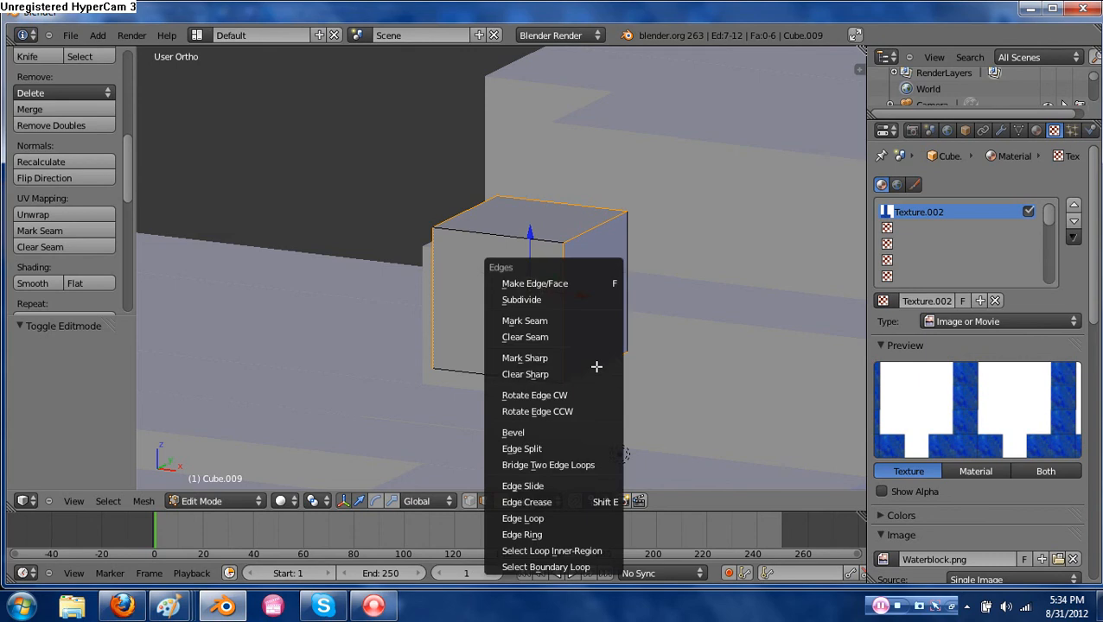
click(580, 323)
Select the whole cube mesh and UV unwrap it along the marked seams.
key(a)
key(a)
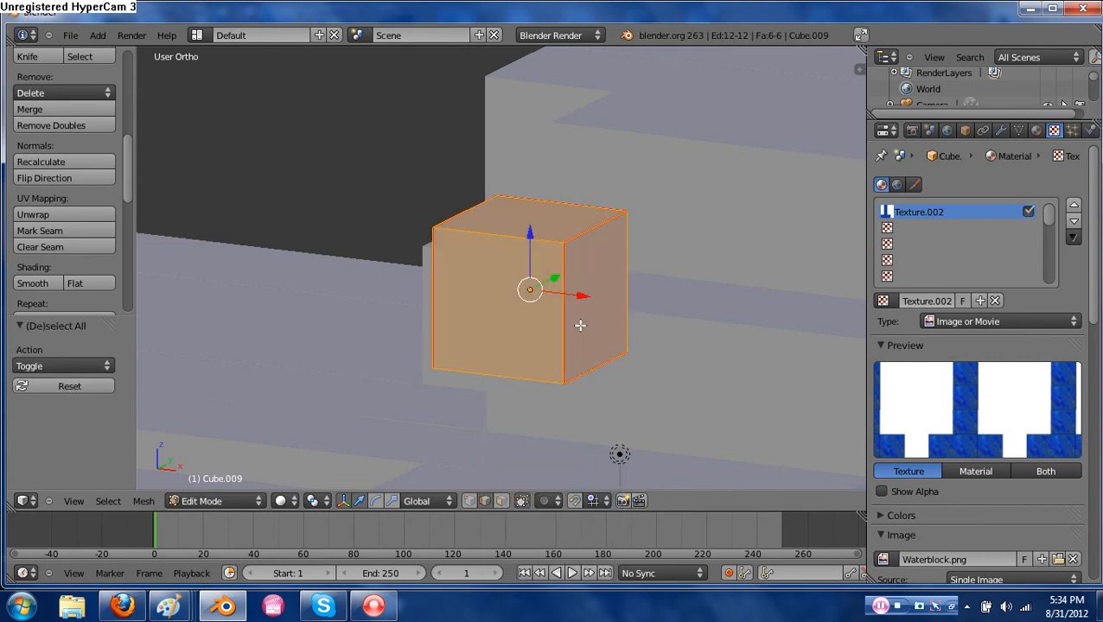
key(u)
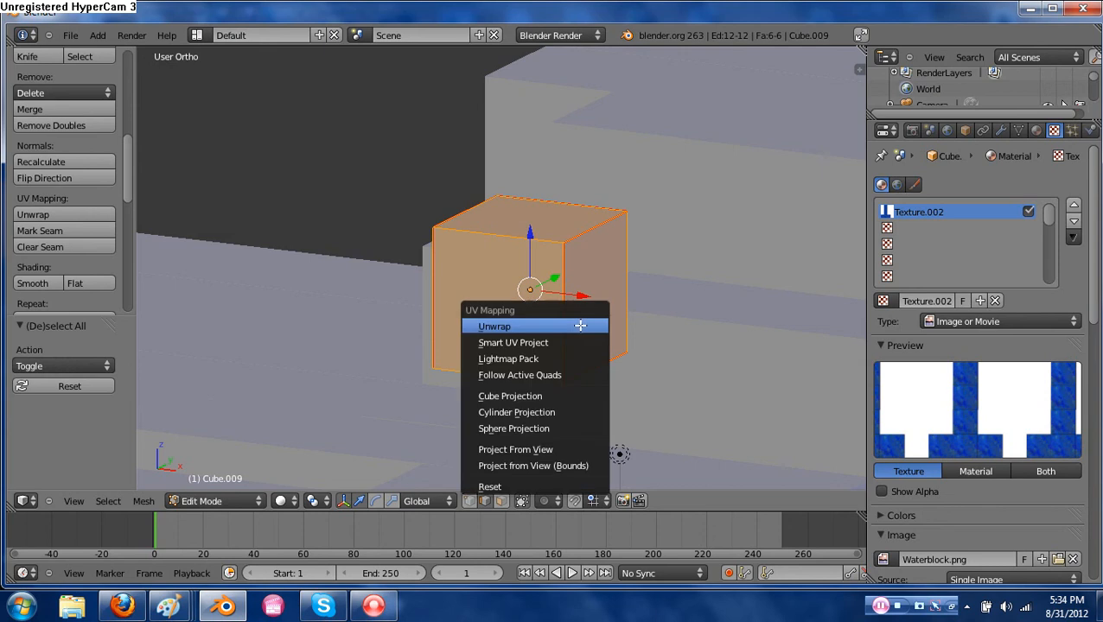
click(580, 325)
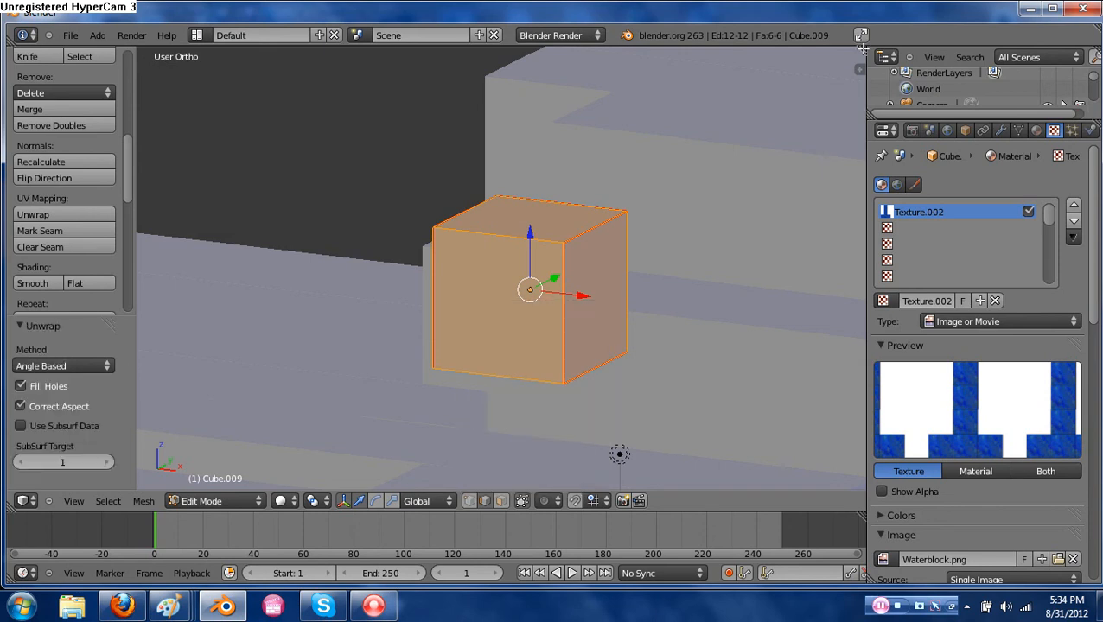
Split the 3D view vertically in two and change the new area to the UV/Image Editor.
drag(863, 49, 514, 101)
key(t)
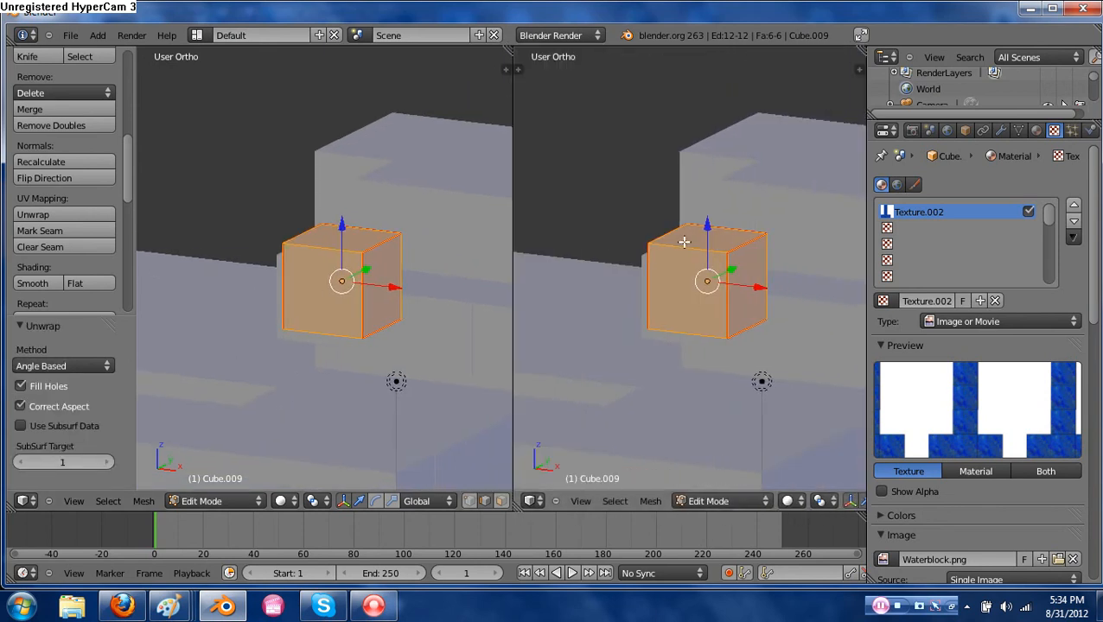
click(615, 501)
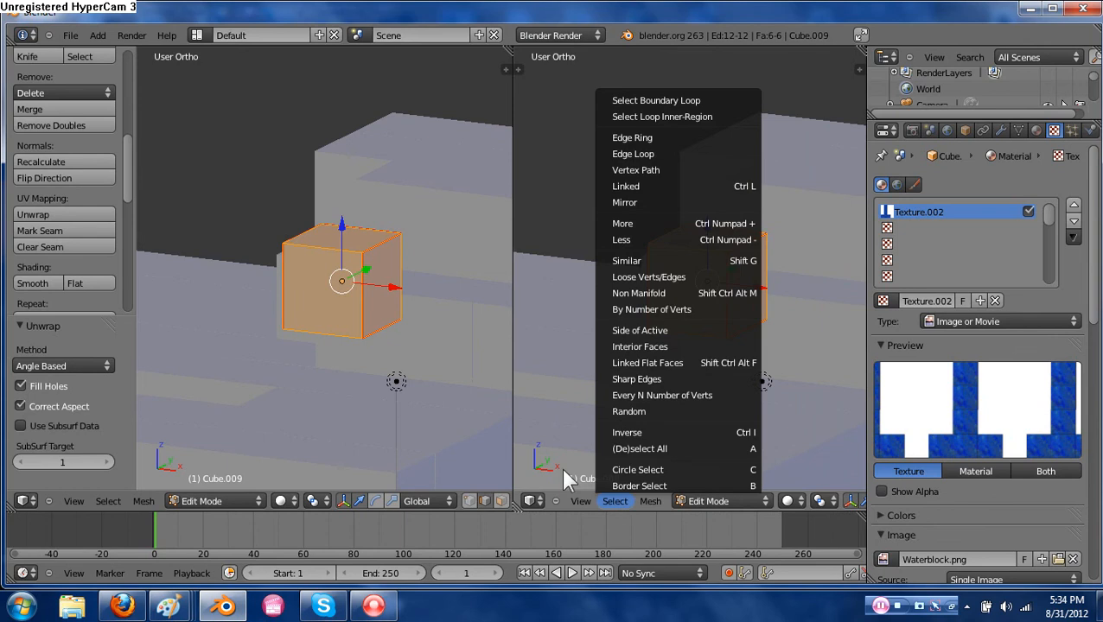
click(532, 501)
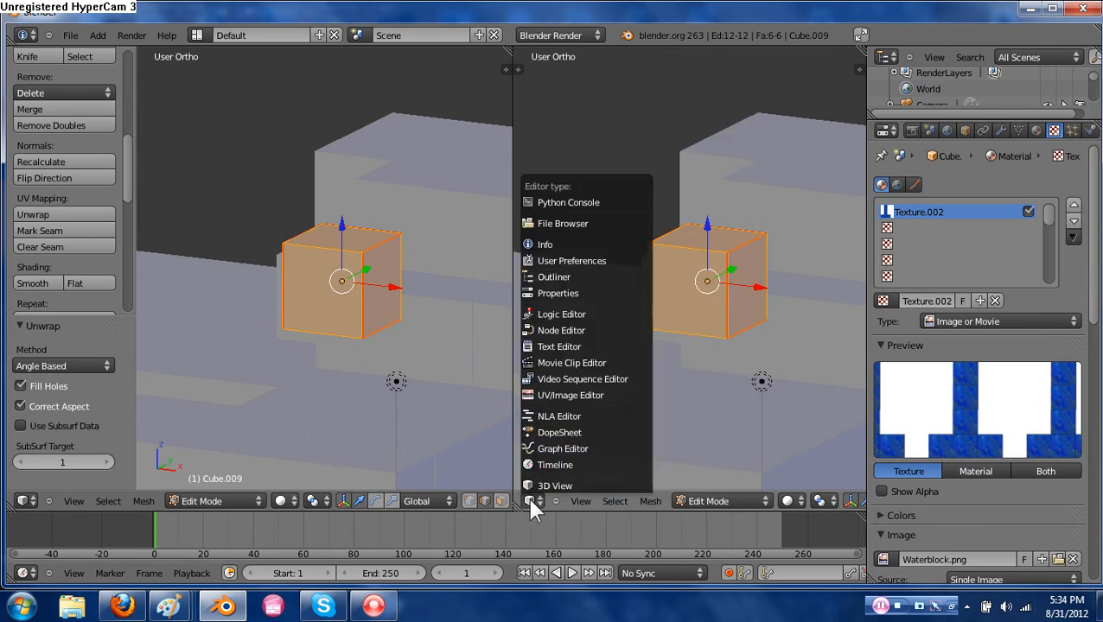
click(557, 394)
click(801, 502)
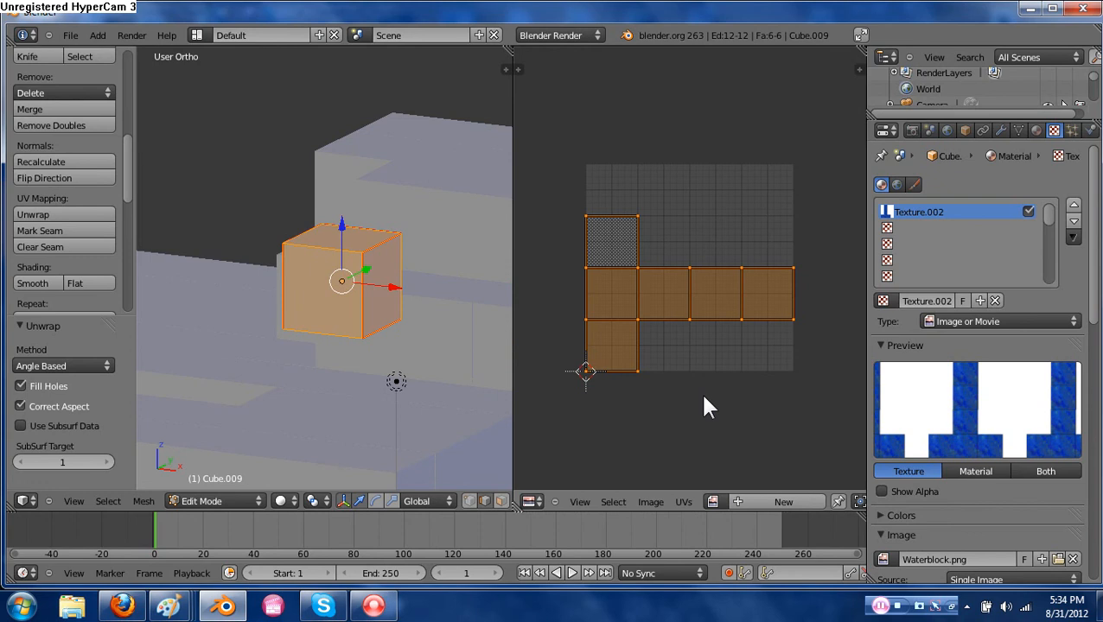
Rotate the cube's UV layout by 90° and again by 180° so its crossbar lies at the base.
text(r90)
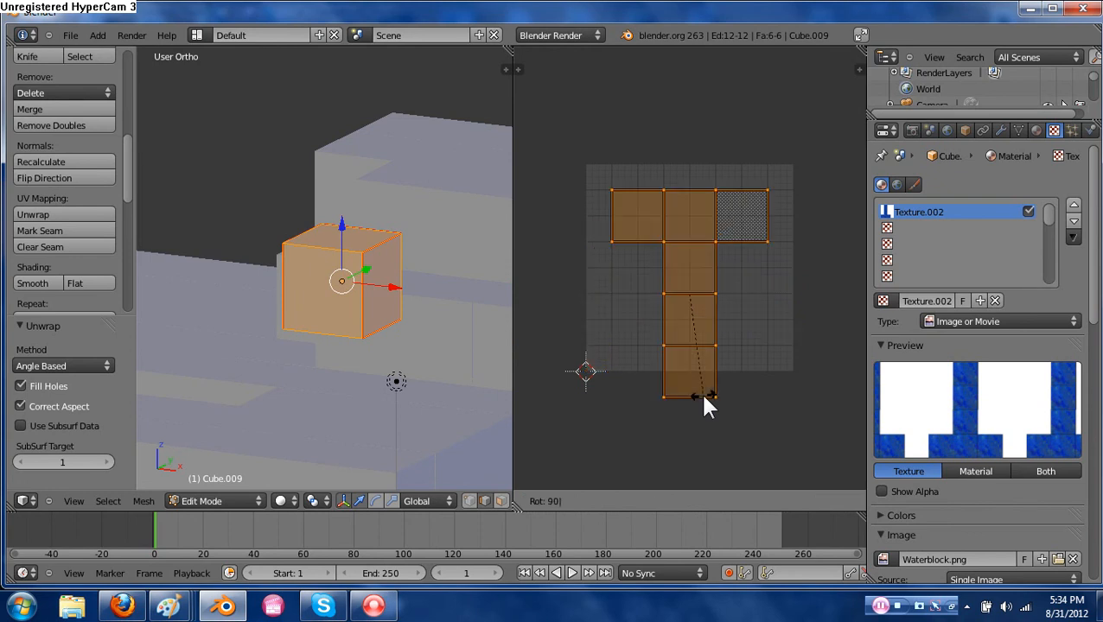
key(Return)
text(r)
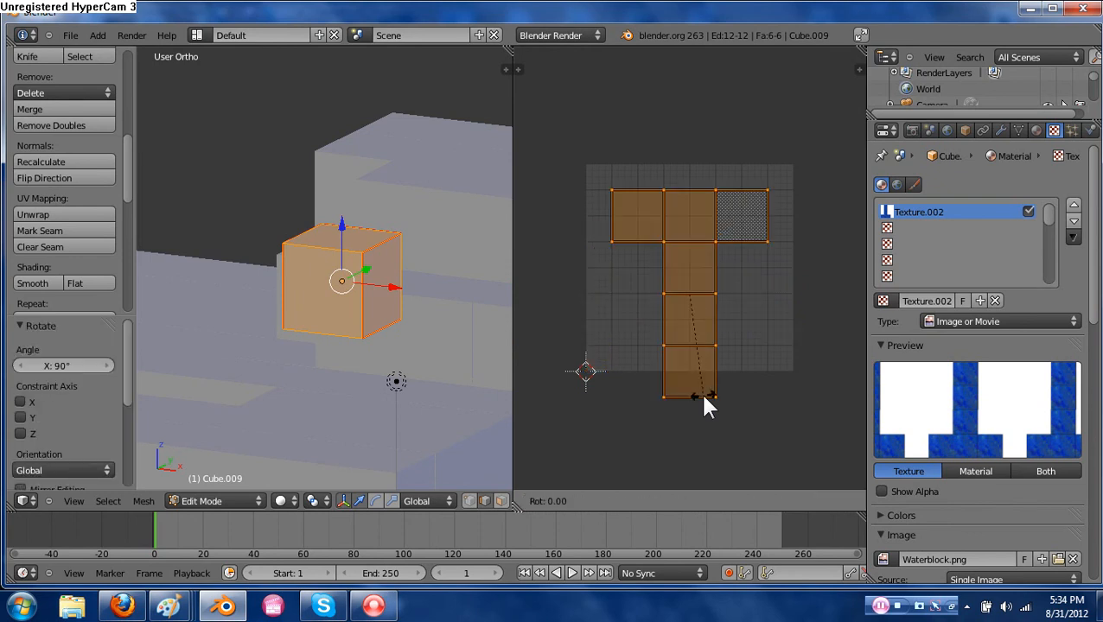
text(180)
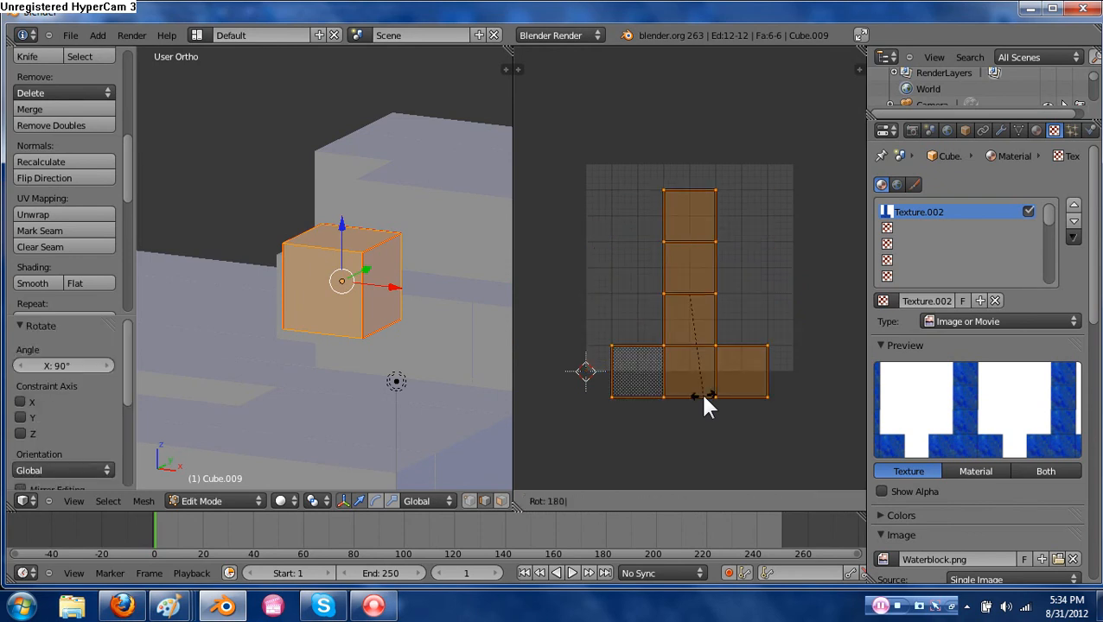
key(Return)
Move the UV layout up by about 0.133 into the image bounds and scale it to 0.990.
key(g)
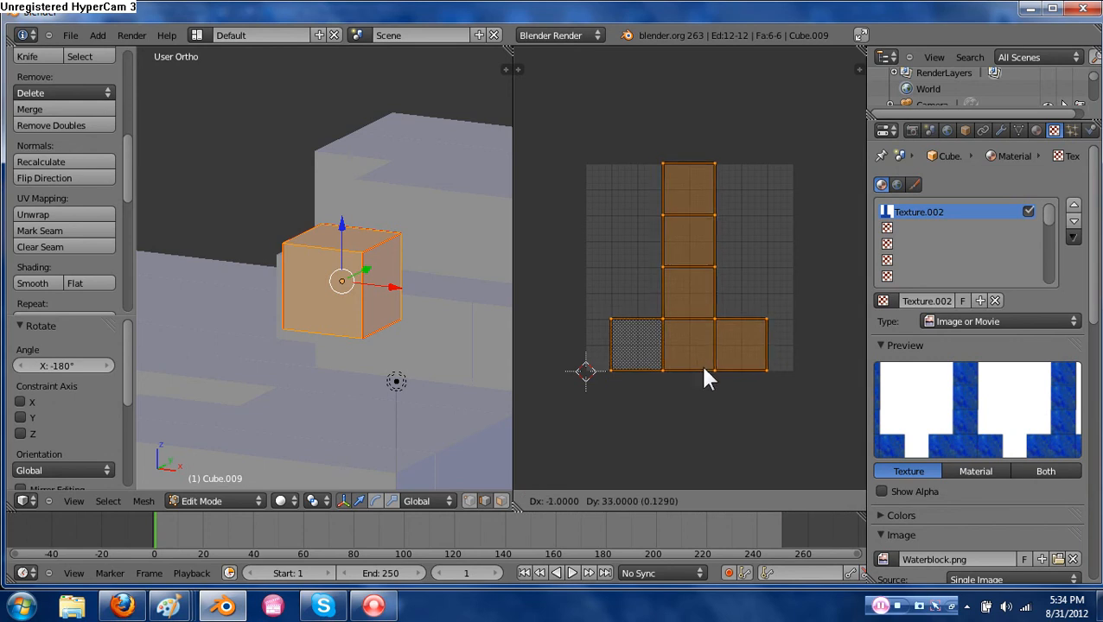
click(704, 370)
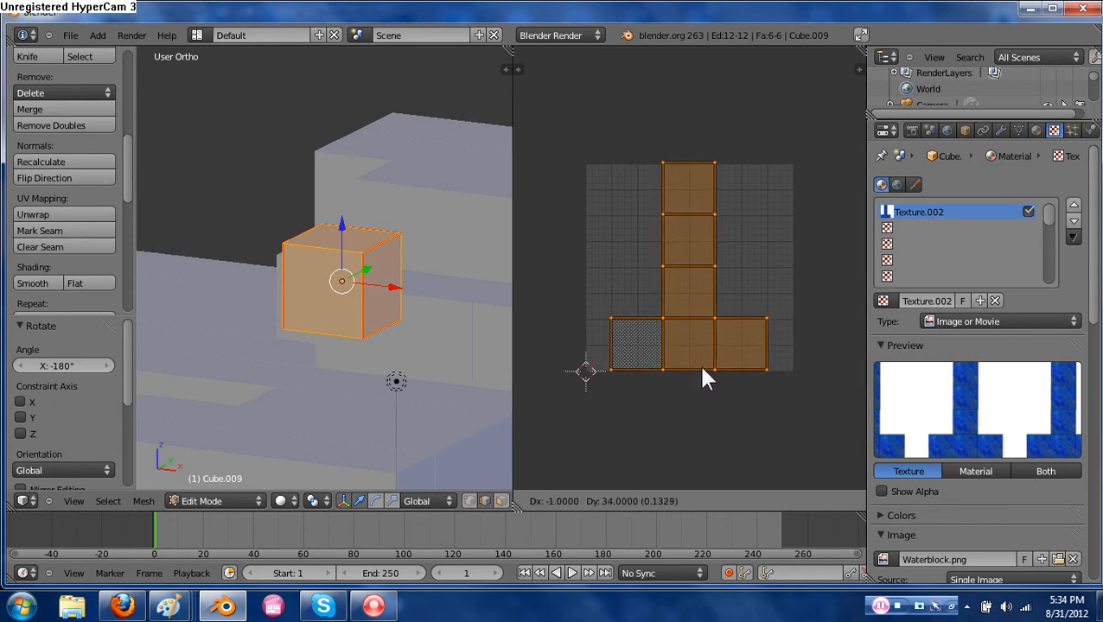
key(s)
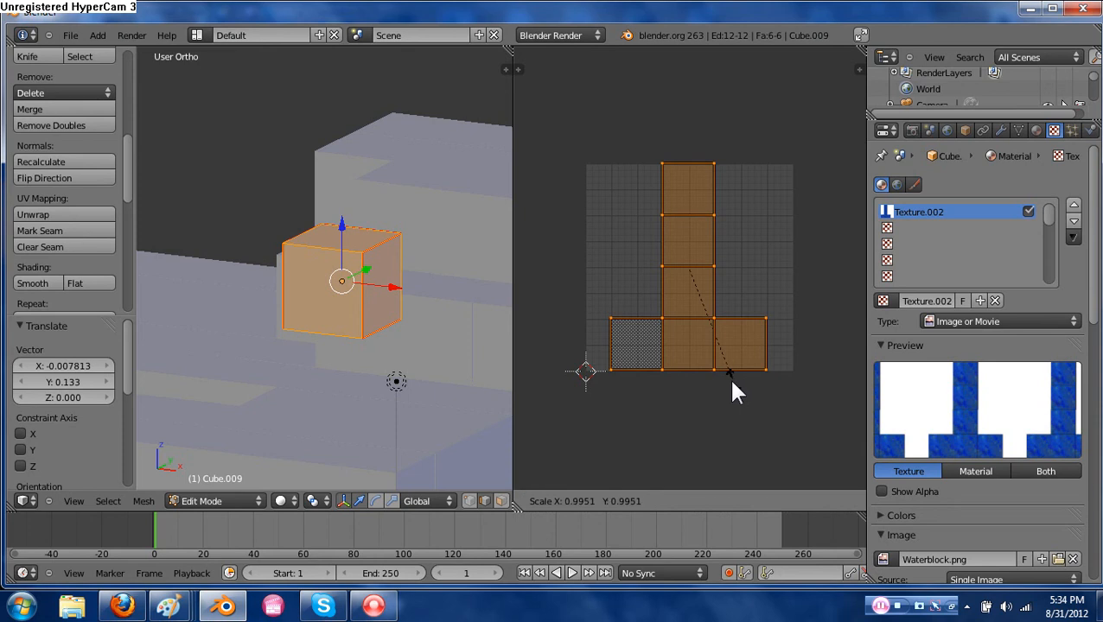
click(736, 386)
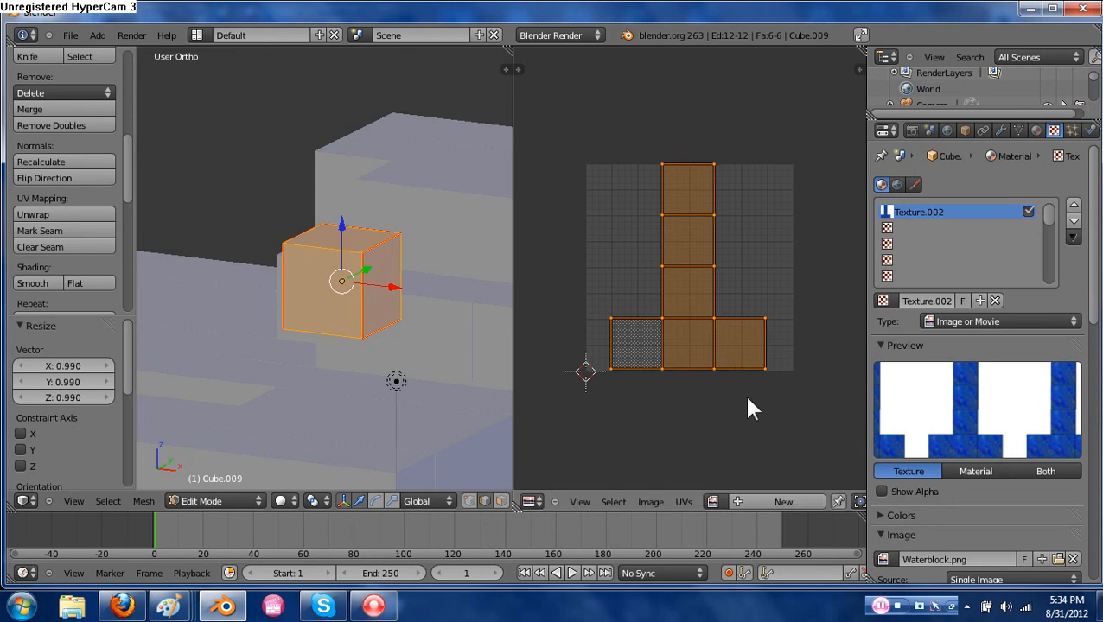
Create a blank 1024 by 1024 black image behind the UV layout.
click(770, 500)
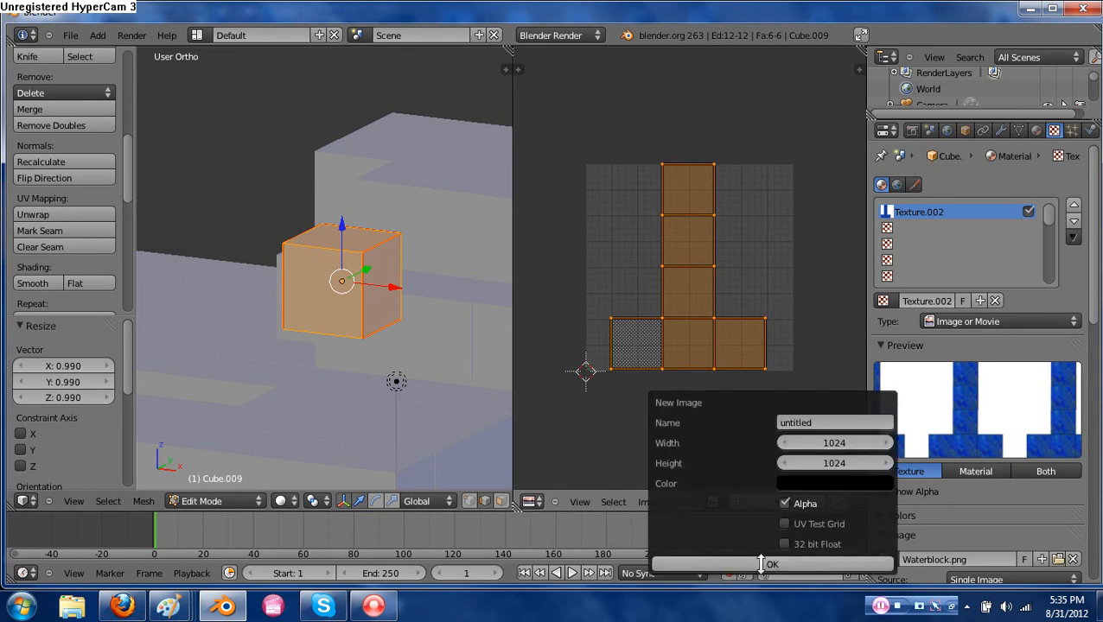
click(766, 566)
scroll(683, 424, down, 5)
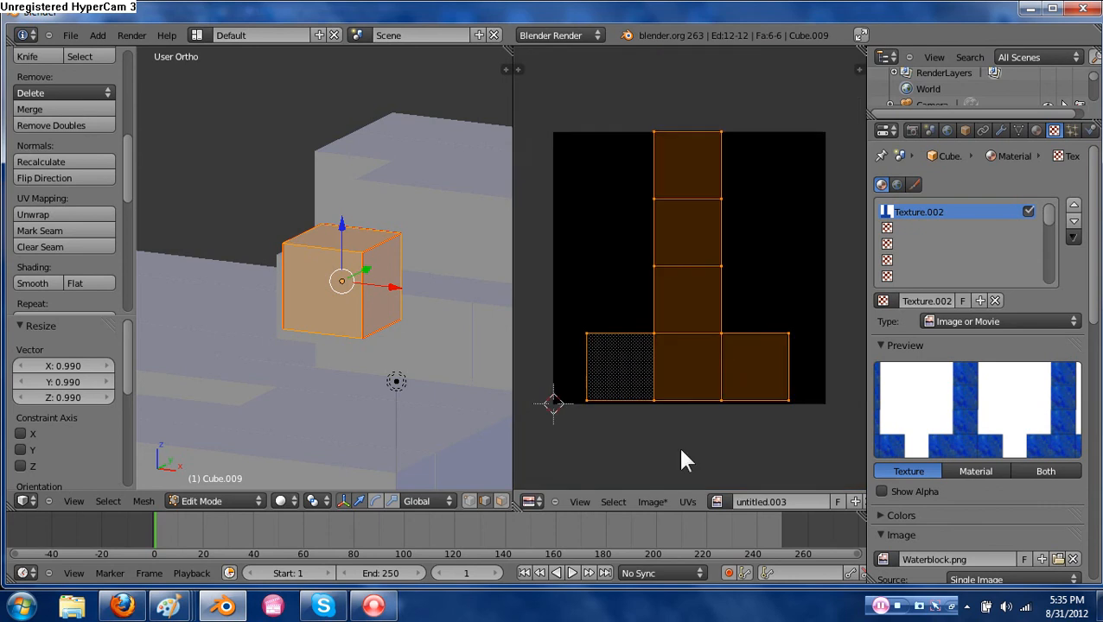
Open Waterblock.png from the BlenderCraft folder as the image behind the UV layout.
click(653, 501)
click(659, 471)
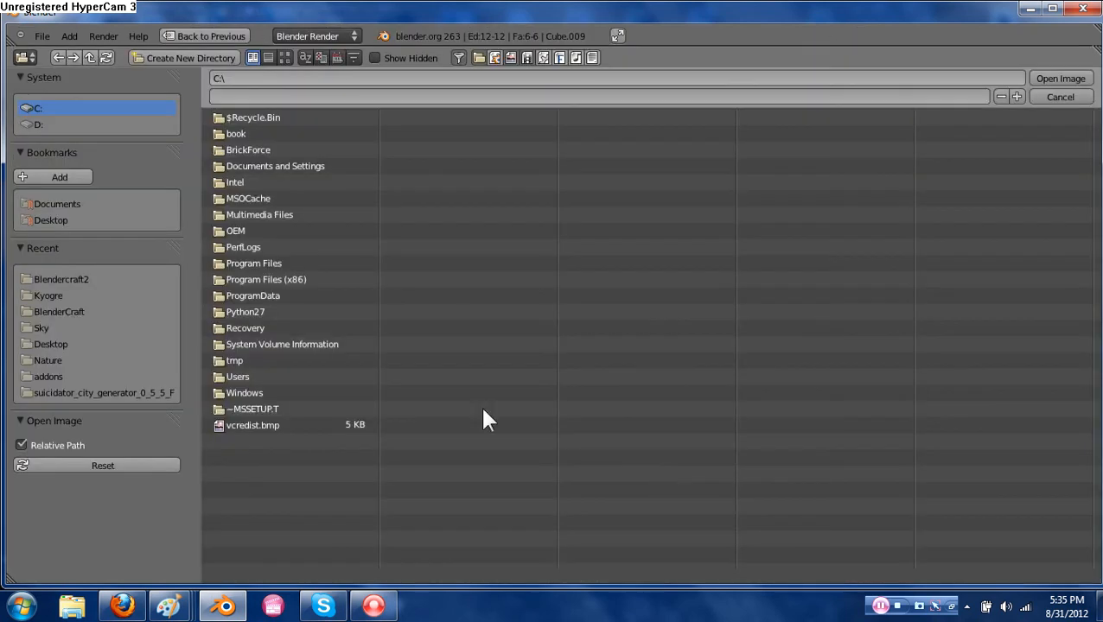
click(76, 312)
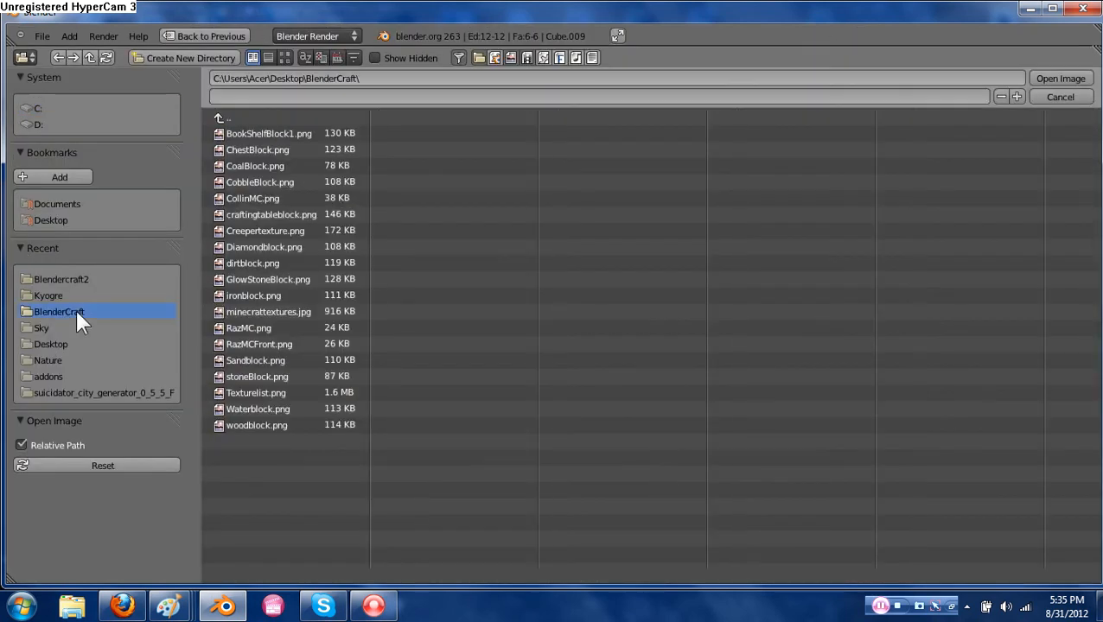
click(285, 56)
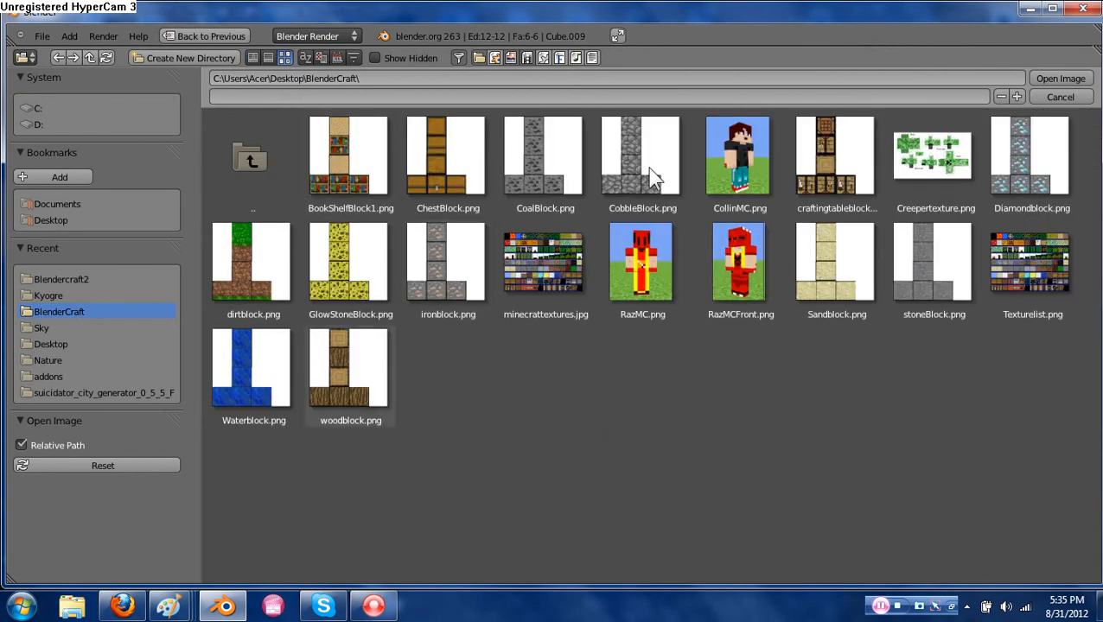
click(249, 385)
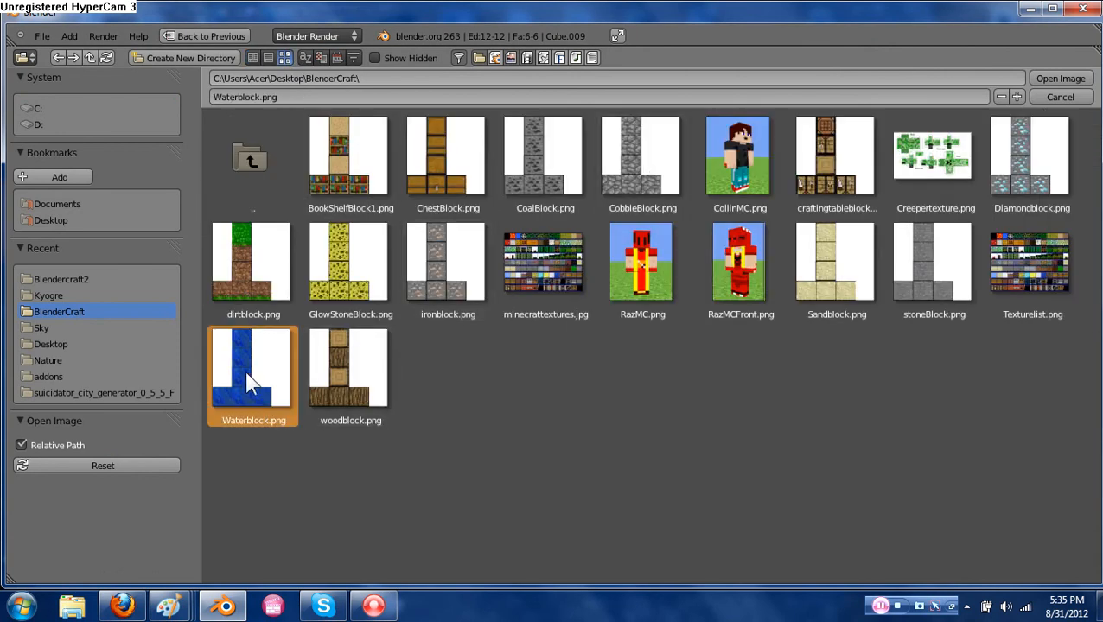
drag(290, 383, 274, 391)
click(1062, 80)
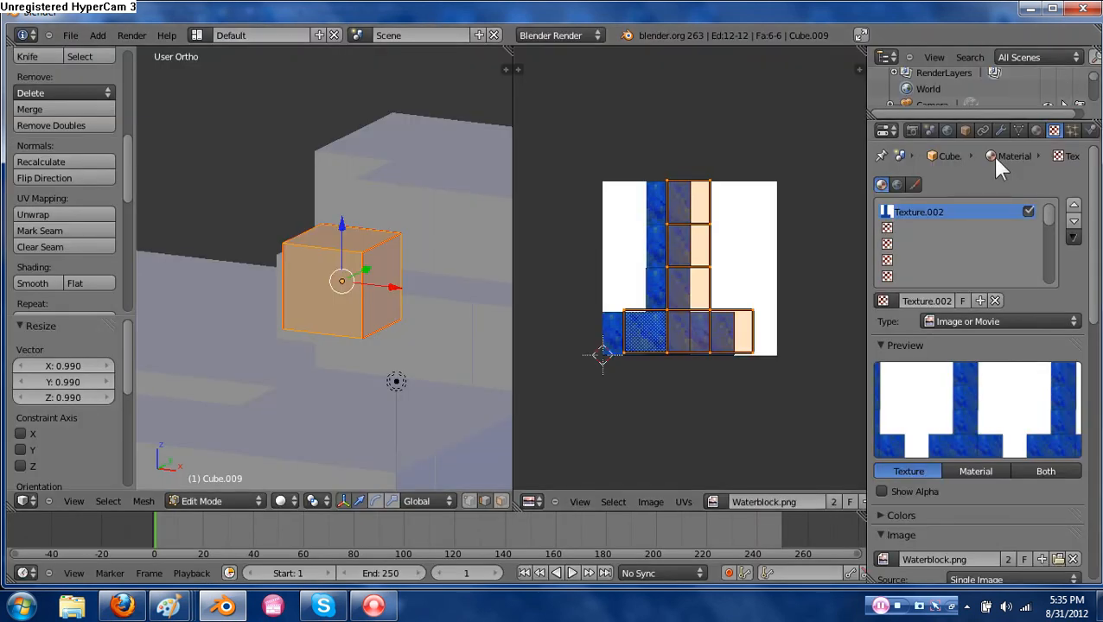
Move the UV layout by about -0.116 in X and -0.012 in Y onto the blue water squares.
scroll(693, 339, up, 2)
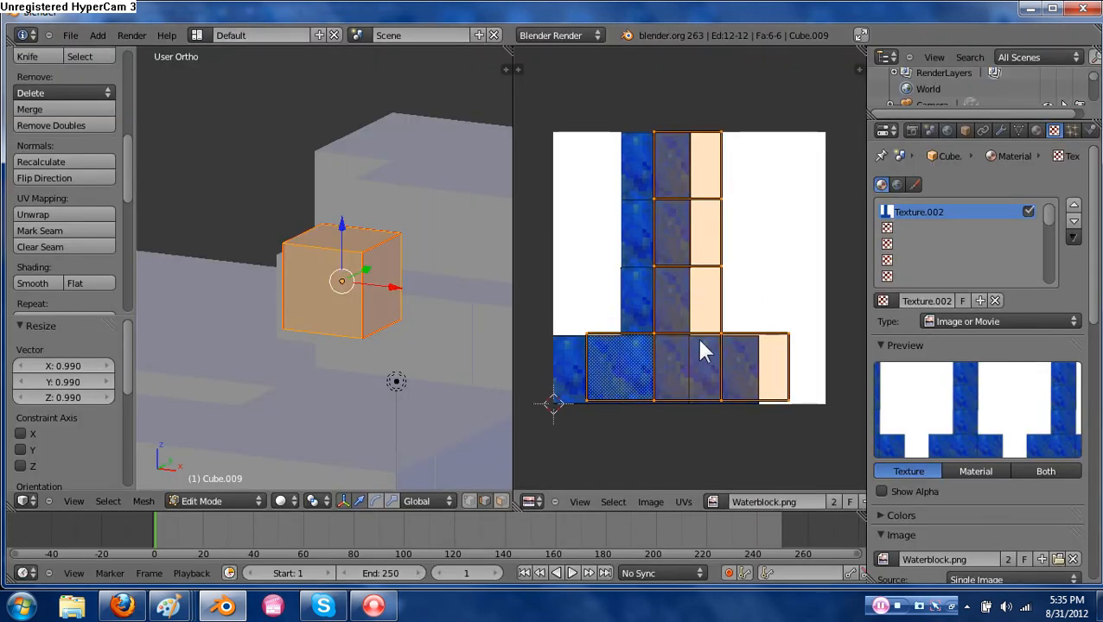
key(g)
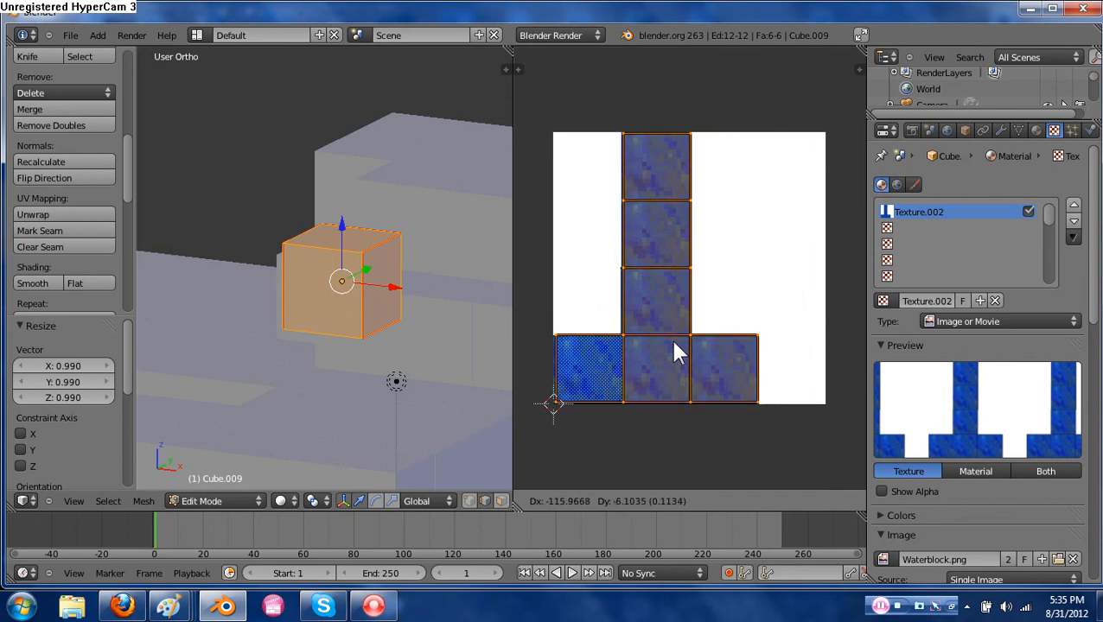
click(672, 347)
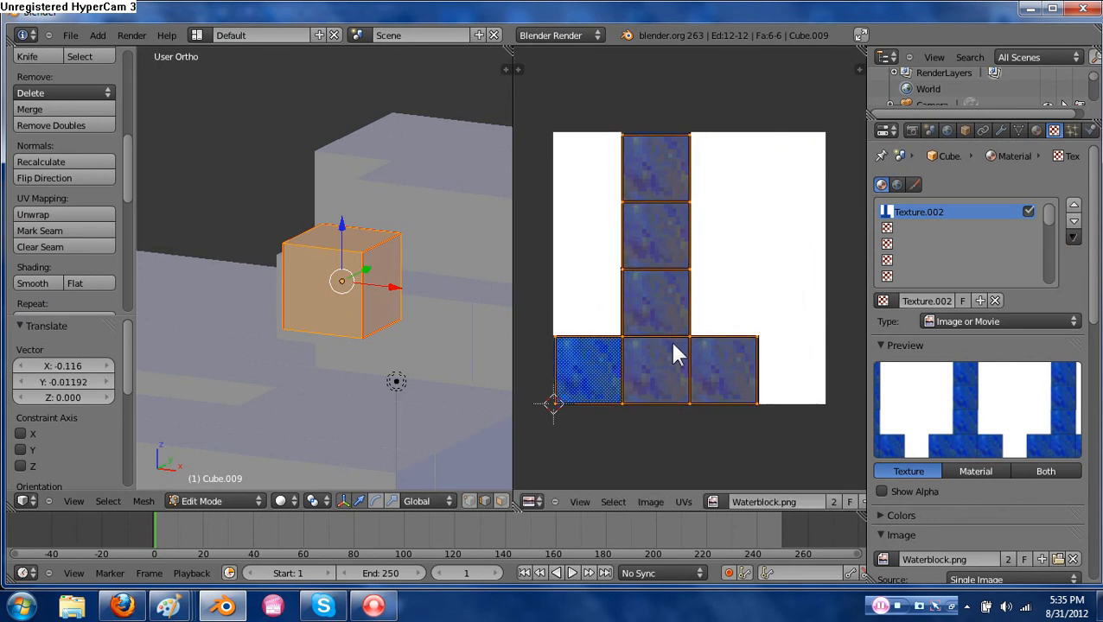
Switch the 3D view's shading to Texture and inspect the water cube up close.
middle_drag(397, 335, 340, 382)
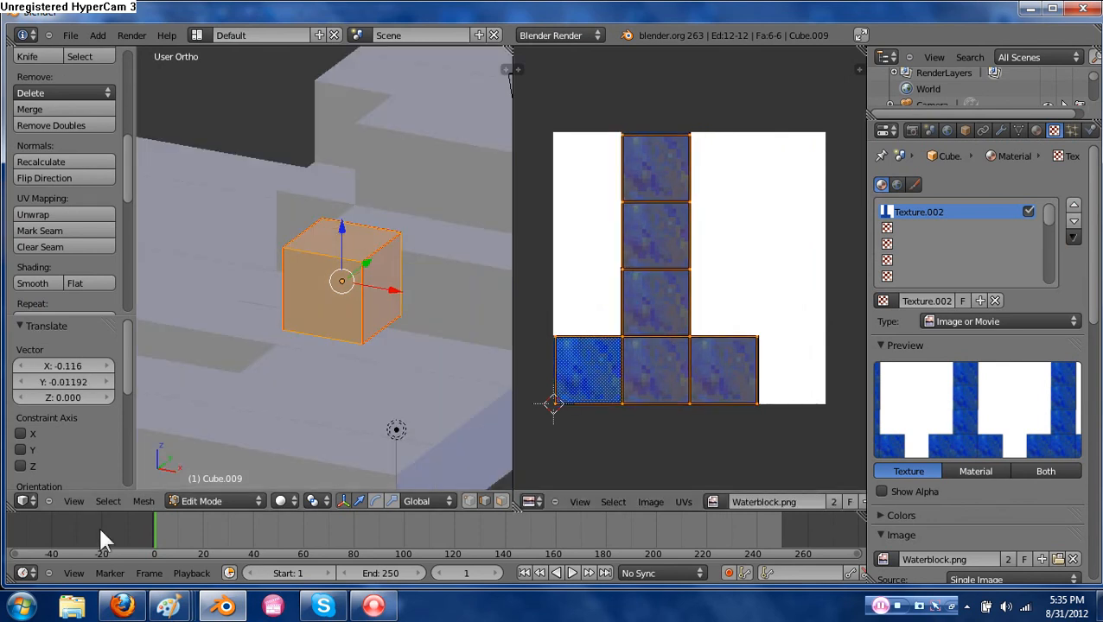
click(282, 502)
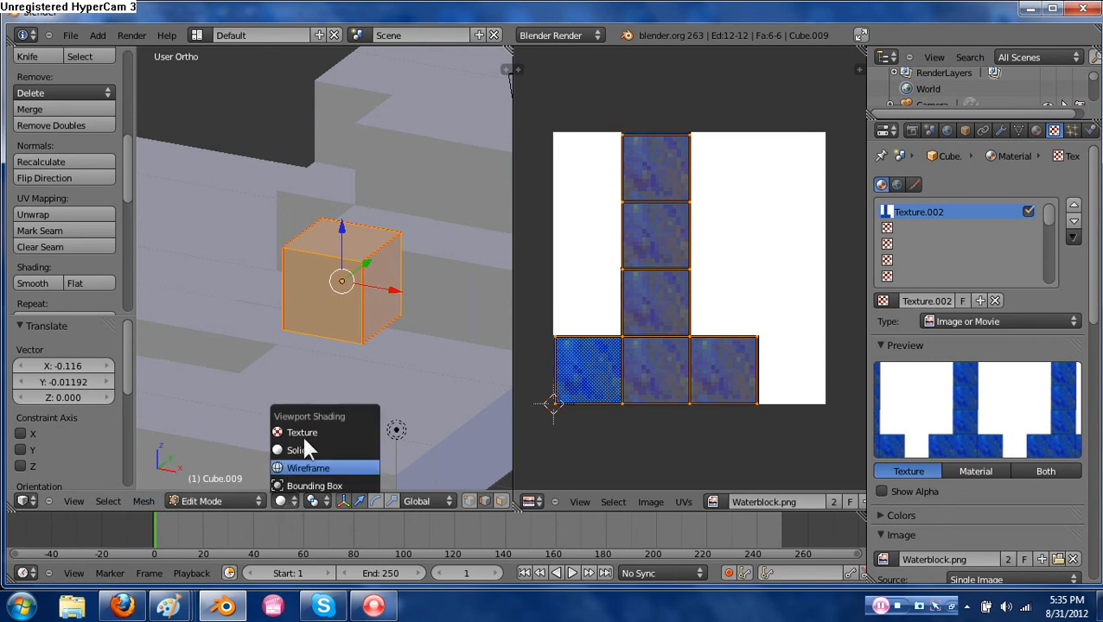
click(304, 431)
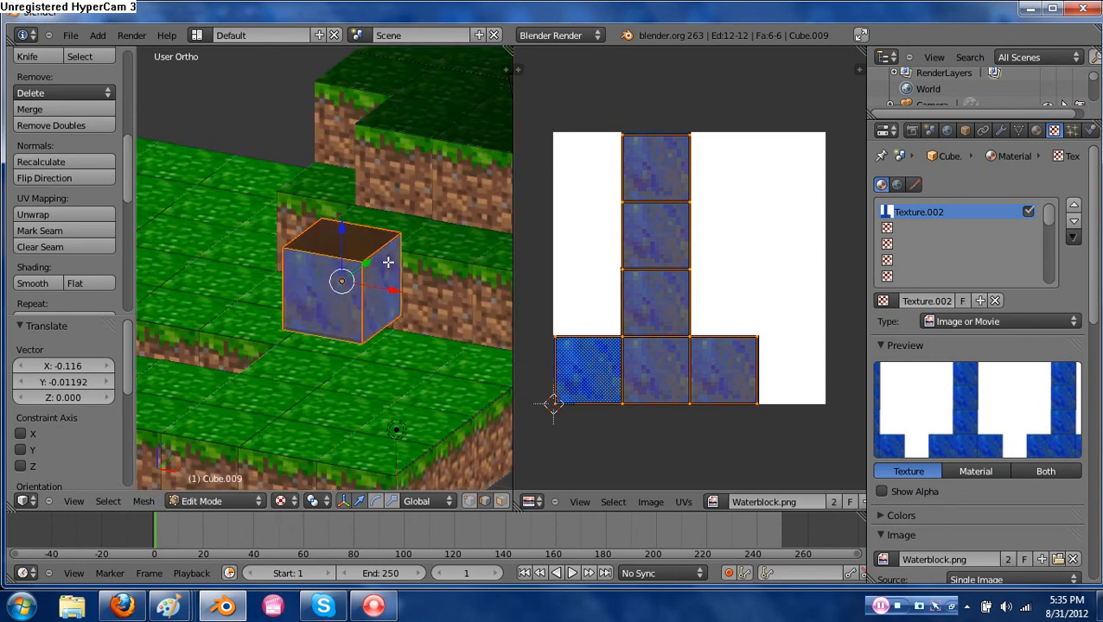
middle_drag(391, 326, 423, 309)
scroll(413, 318, up, 2)
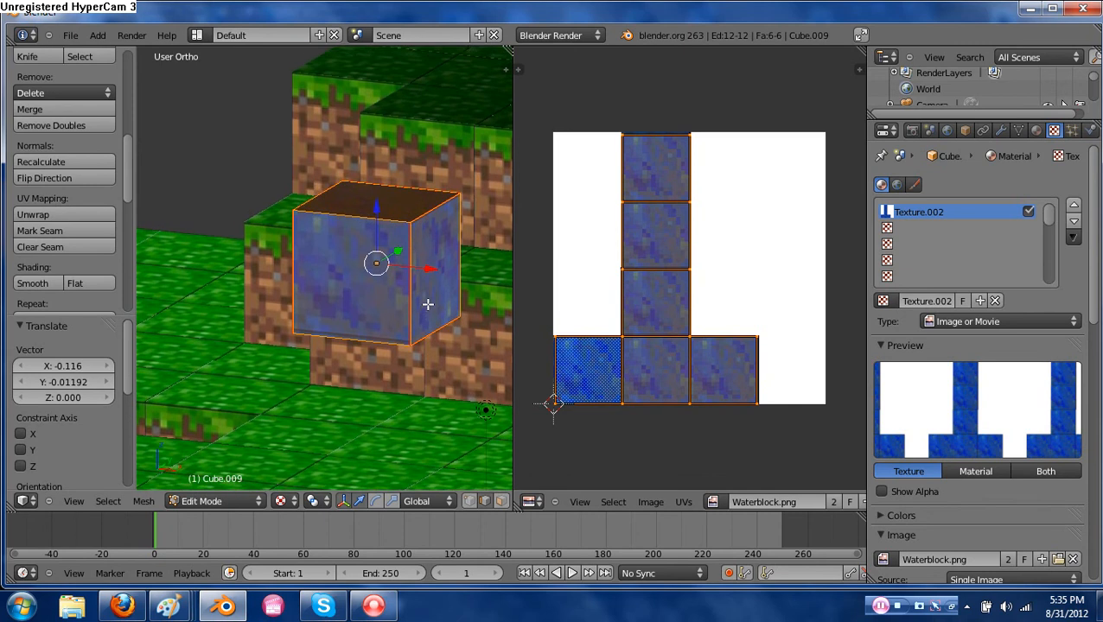
Scale the water cube to about 0.922 along Z, and merge the UV editor area back into the 3D view.
key(s)
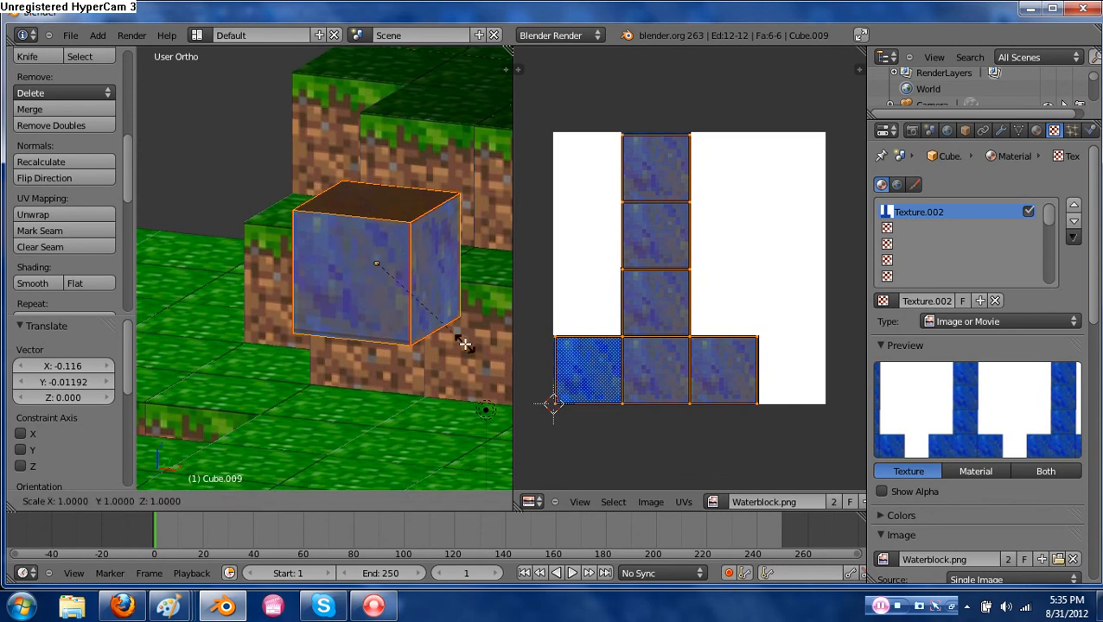
key(z)
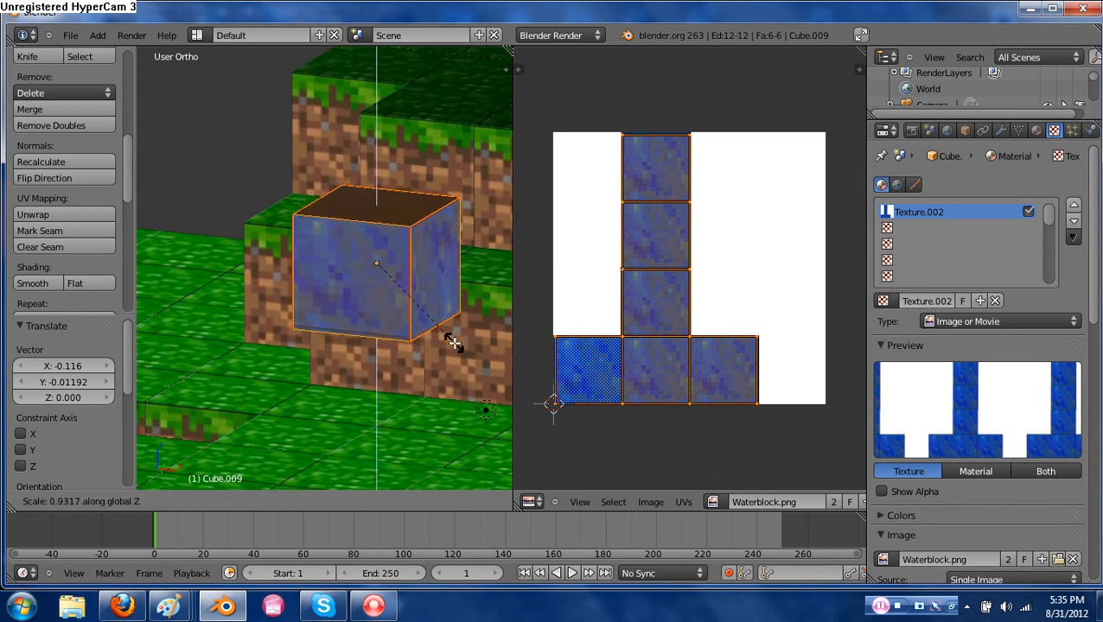
click(451, 339)
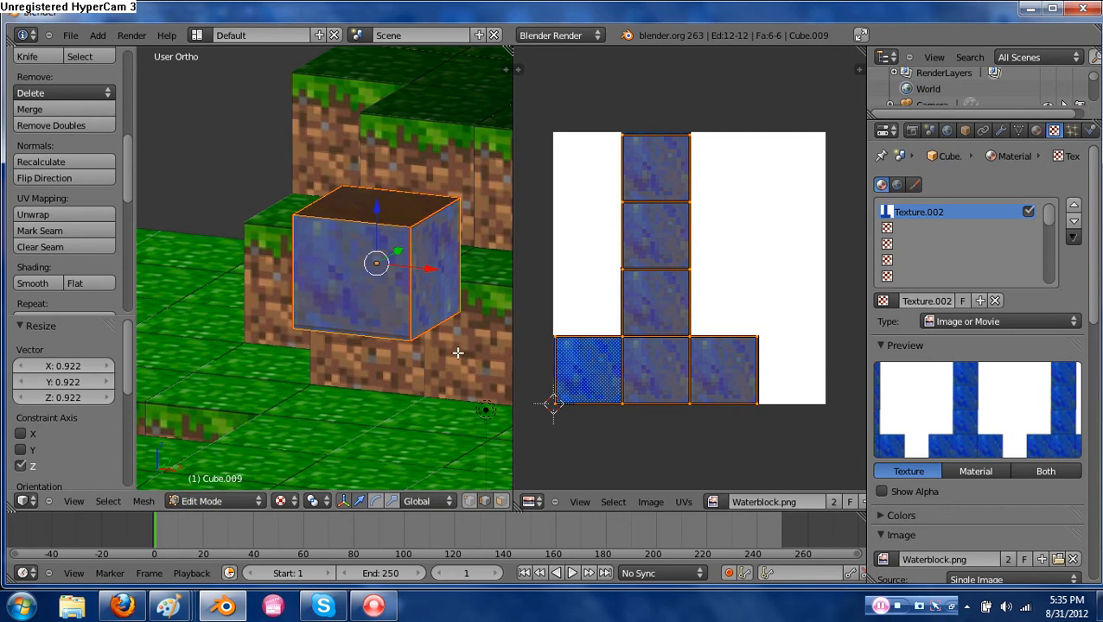
middle_drag(458, 353, 459, 389)
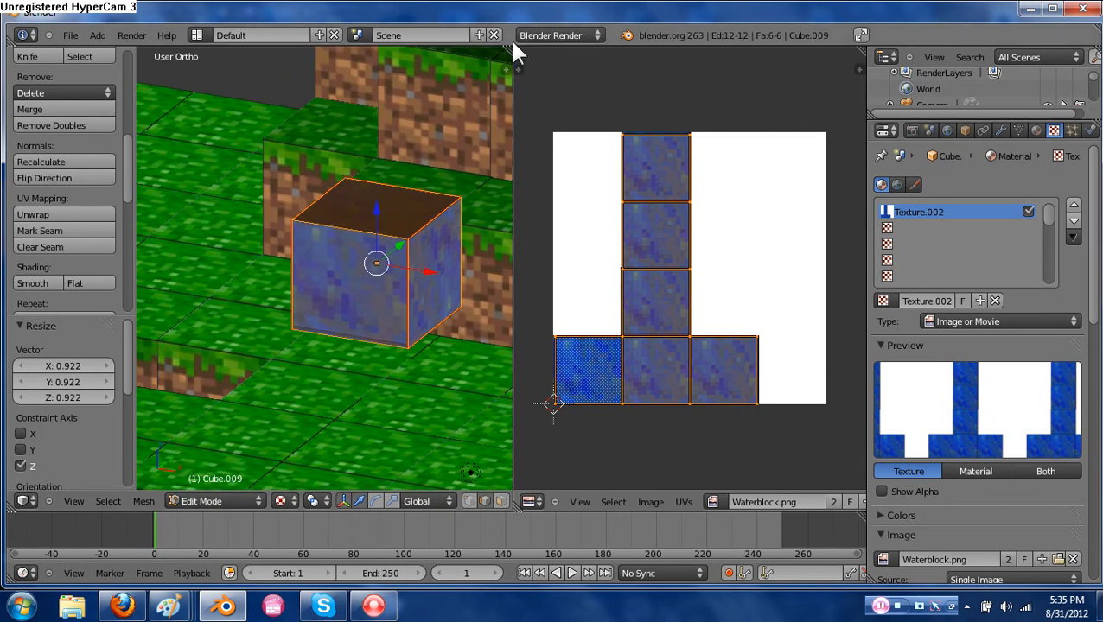
drag(631, 51, 778, 95)
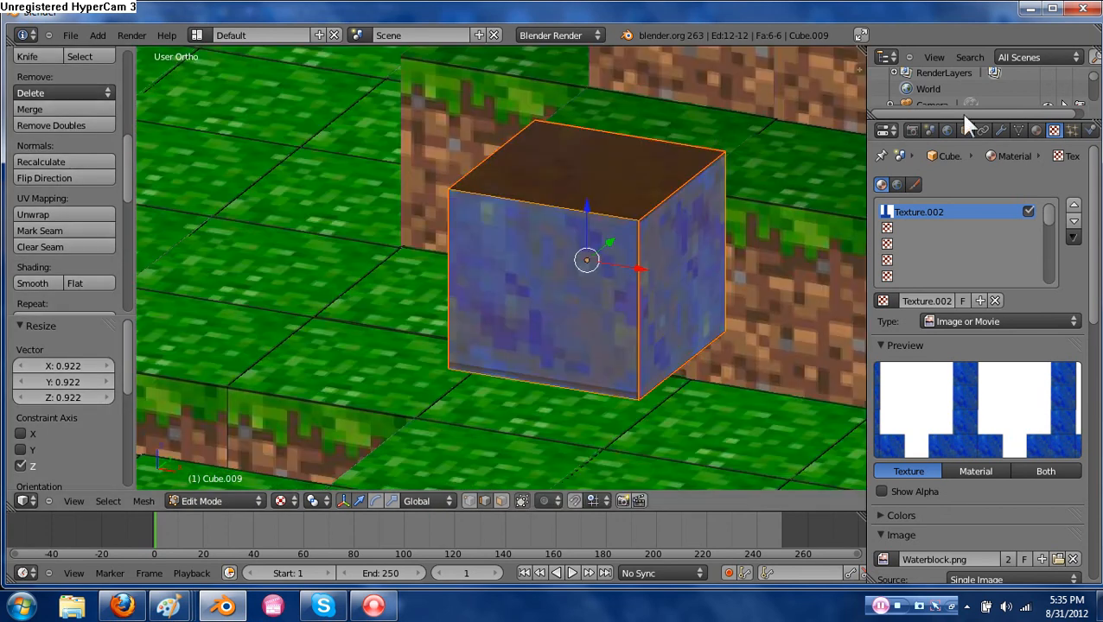
Set the water material's specular intensity to about 0.113.
click(1037, 131)
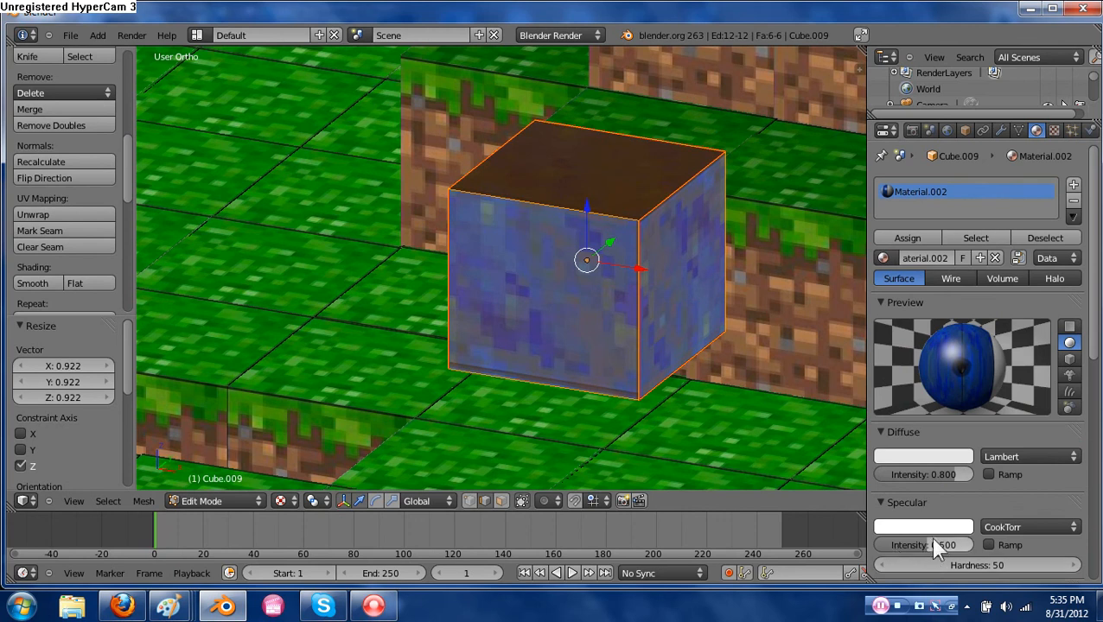
scroll(931, 536, down, 3)
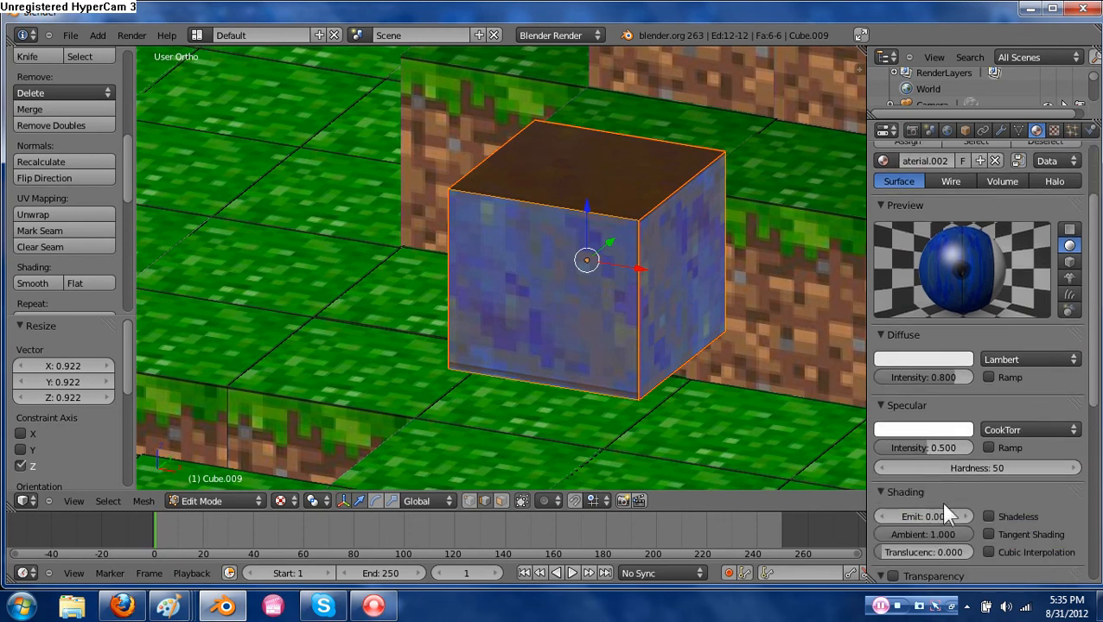
drag(917, 446, 883, 446)
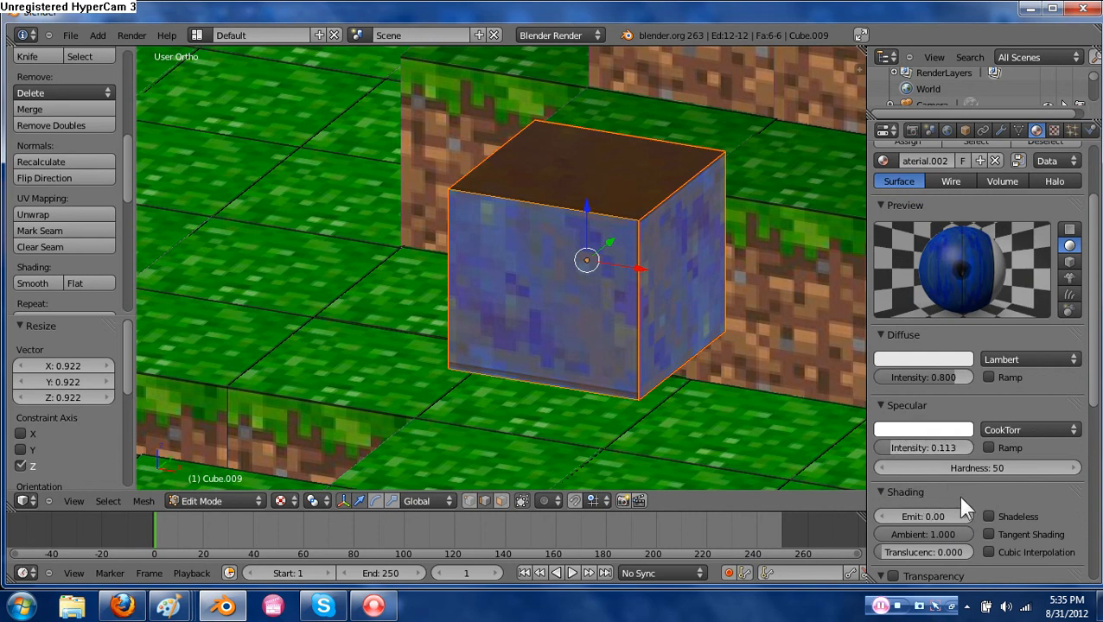
Enable Z Transparency on the water material with an alpha of about 0.765.
scroll(957, 493, down, 2)
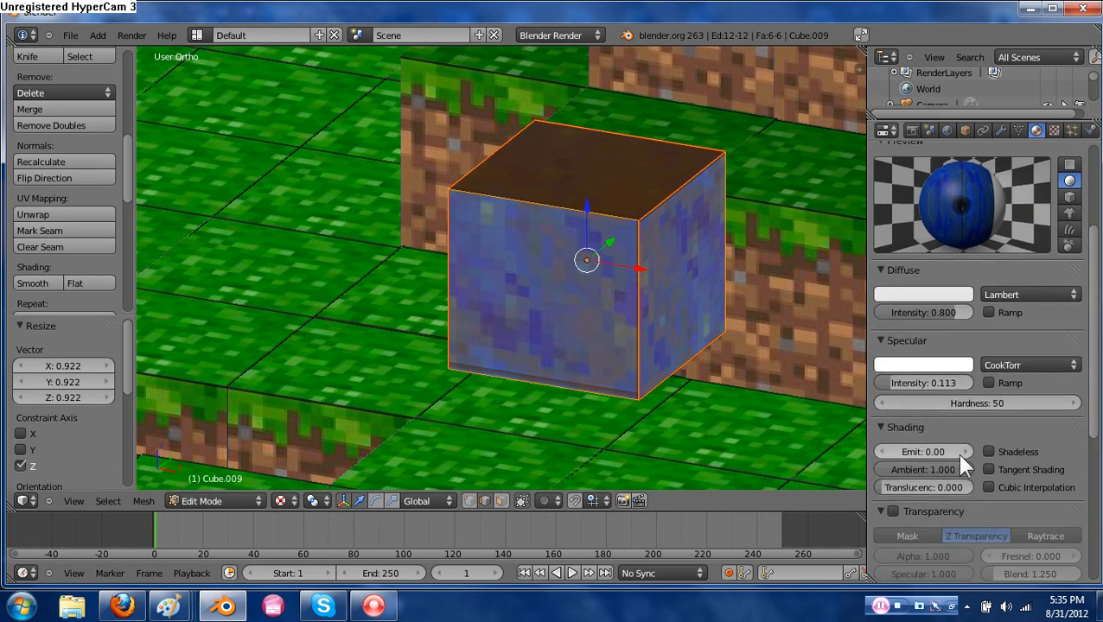
scroll(957, 453, down, 2)
click(893, 446)
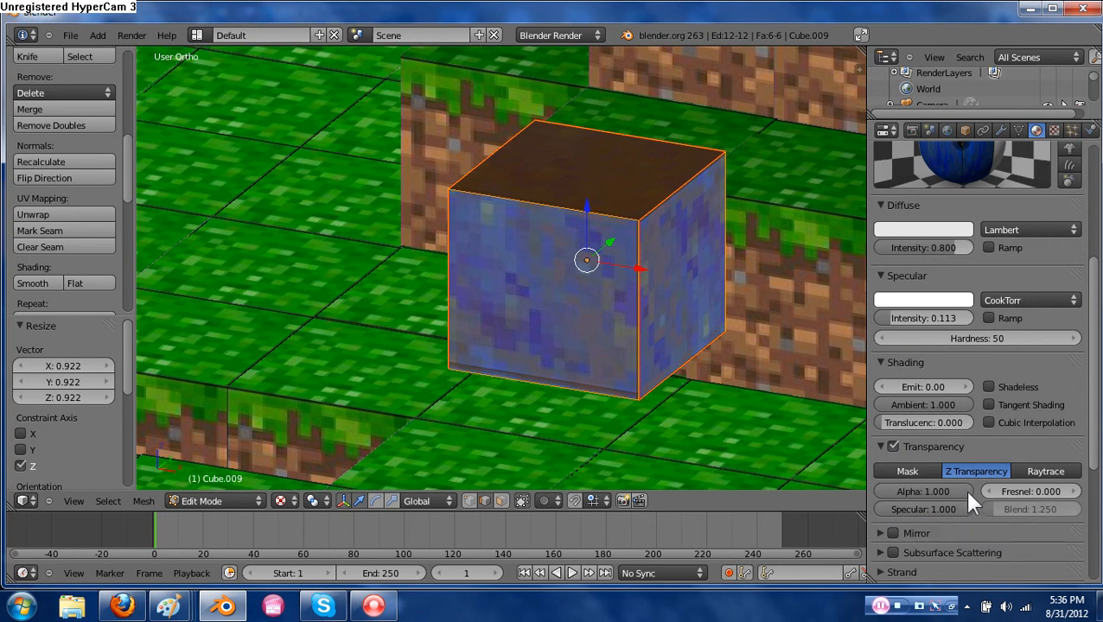
mouse_move(958, 485)
mouse_down()
mouse_move(925, 486)
mouse_move(939, 489)
mouse_up()
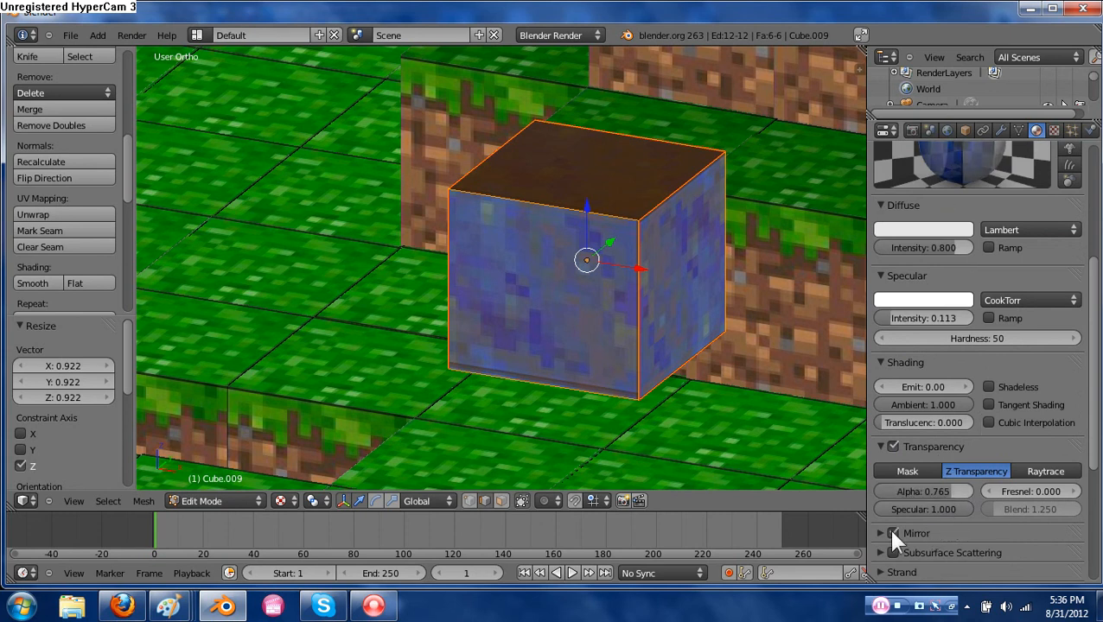
Enable Mirror on the water material with a reflectivity of about 0.134.
scroll(890, 528, down, 2)
click(880, 501)
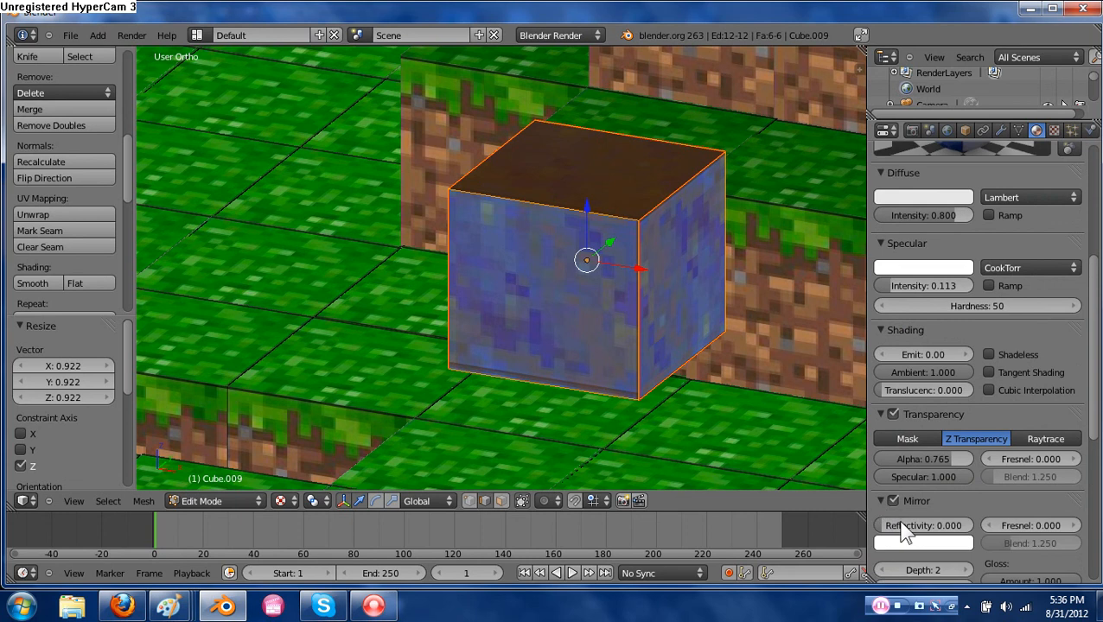
drag(899, 529, 900, 530)
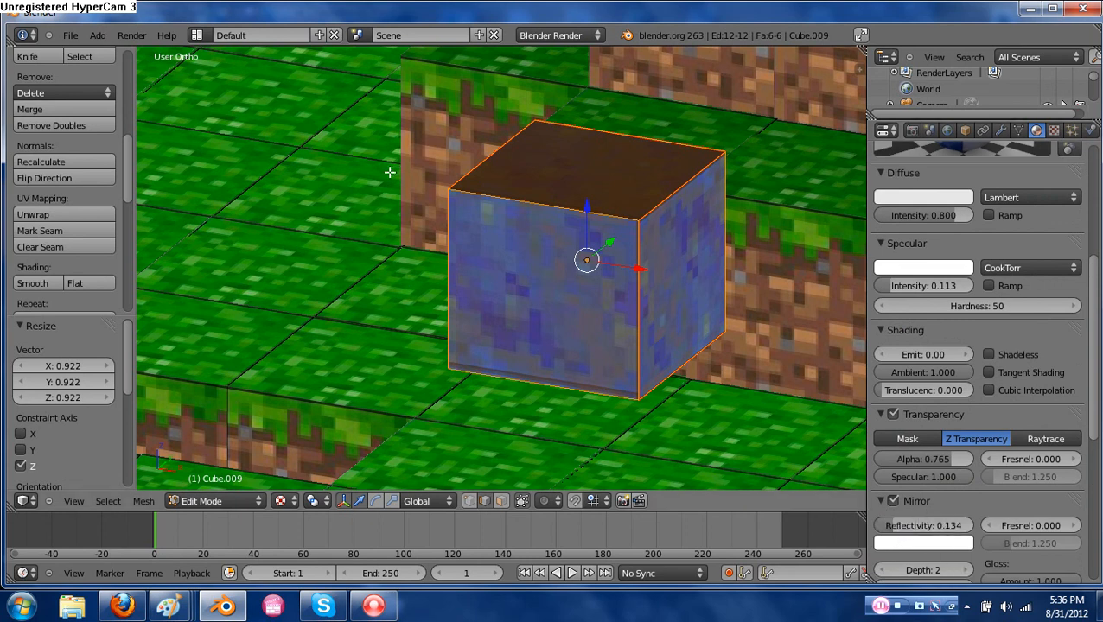
Start a still render of the scene to check the water material.
click(129, 36)
click(136, 49)
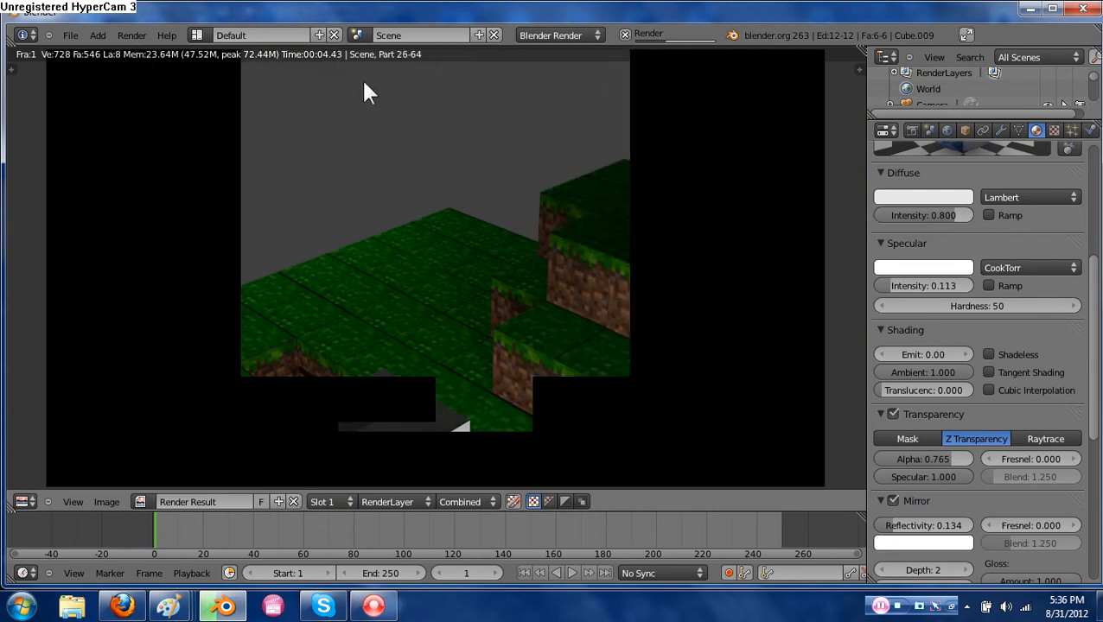
Set the Waterblock.png texture's mapping coordinates to UV.
click(1054, 130)
scroll(1002, 353, down, 3)
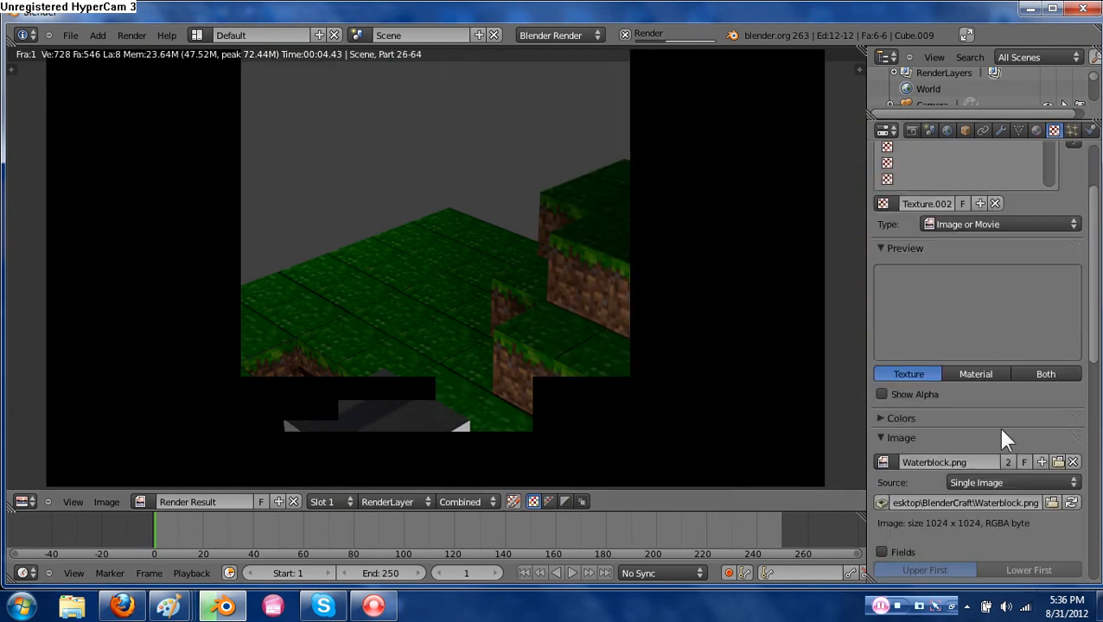
scroll(1007, 467, down, 5)
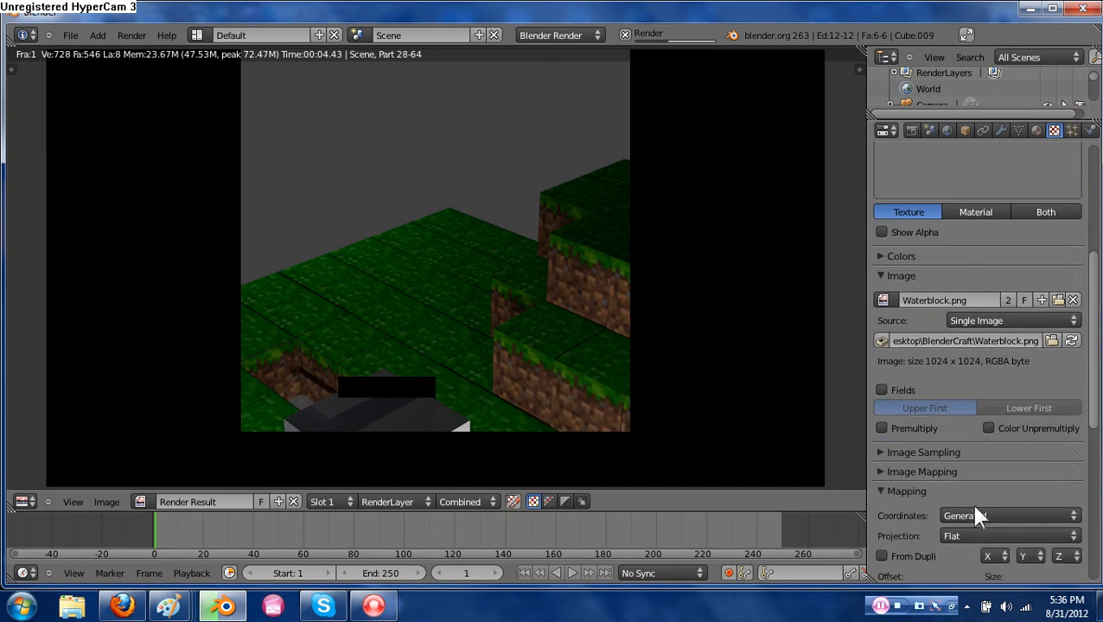
click(975, 517)
click(968, 458)
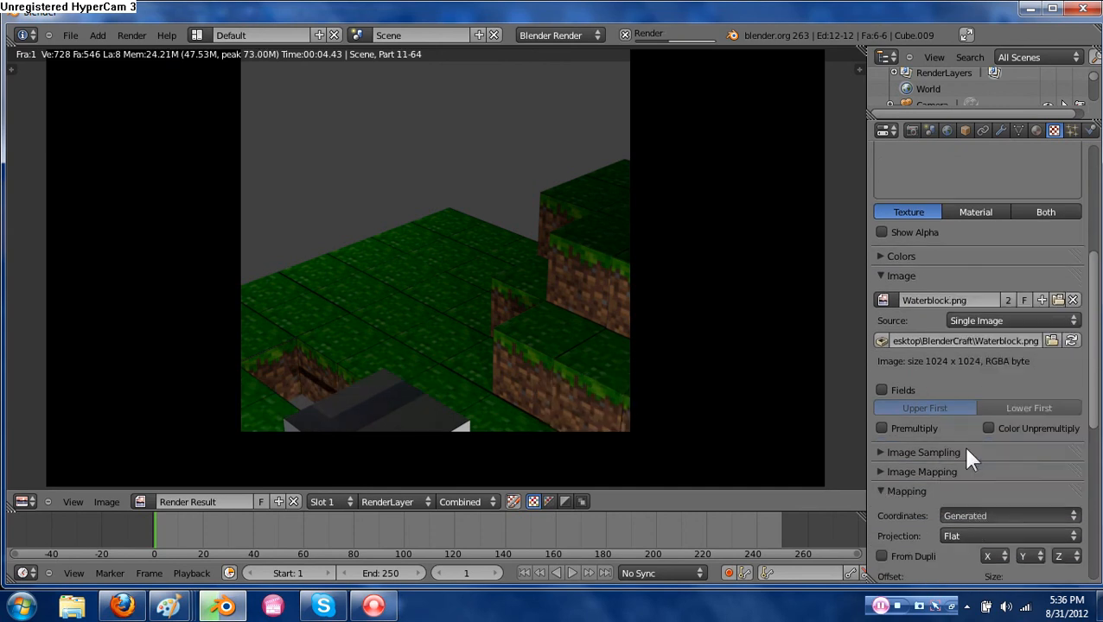
click(961, 448)
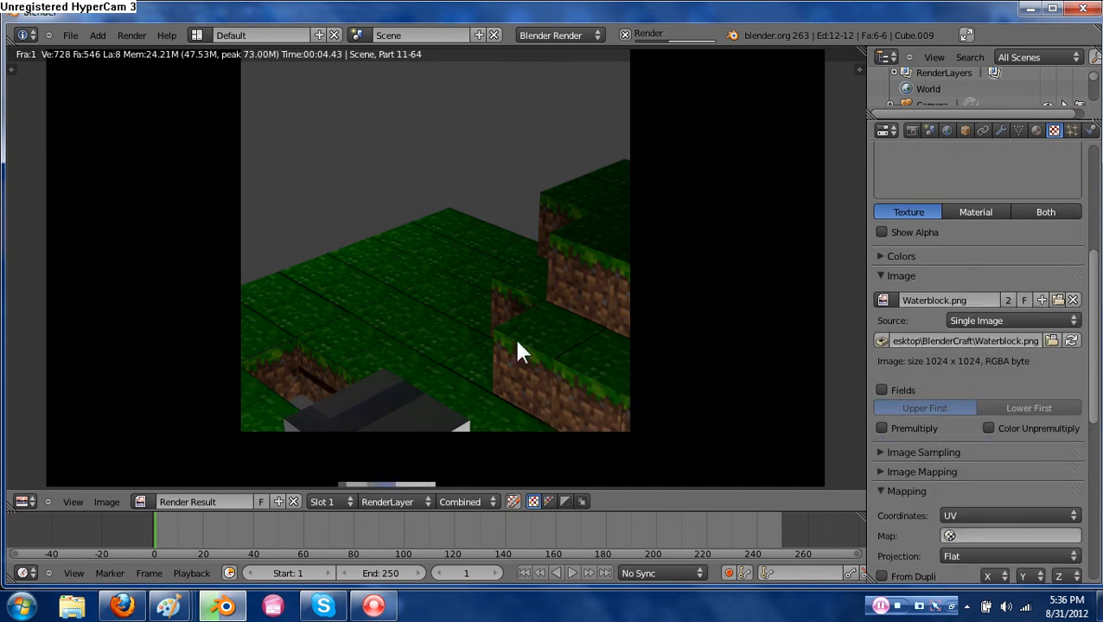
Cancel the running render, render the still image again, and view the whole result.
click(131, 35)
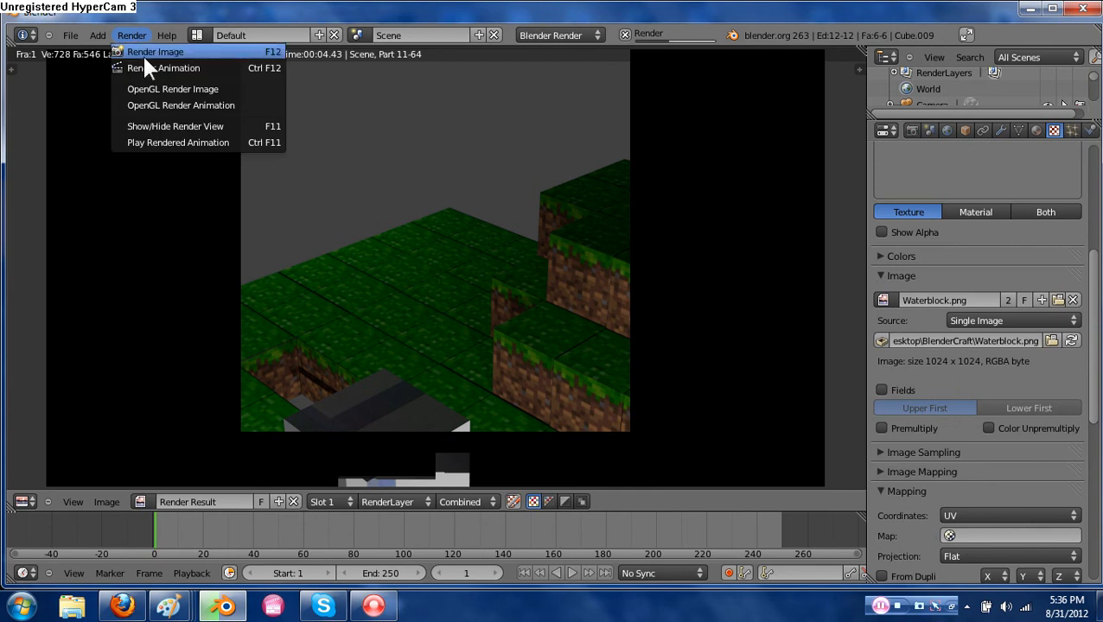
click(145, 54)
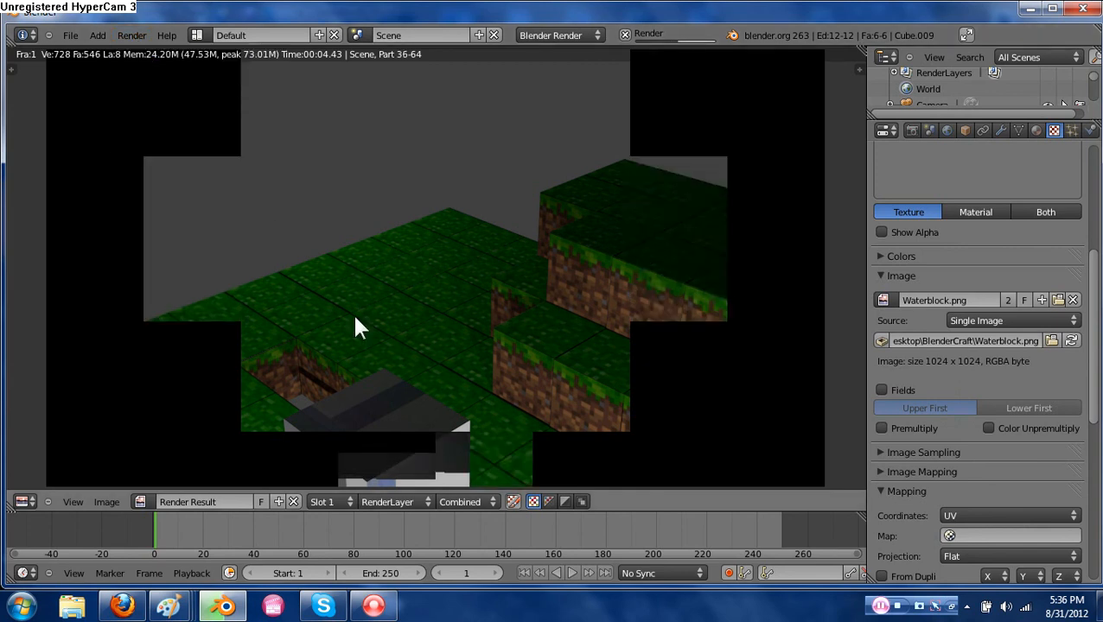
key(Escape)
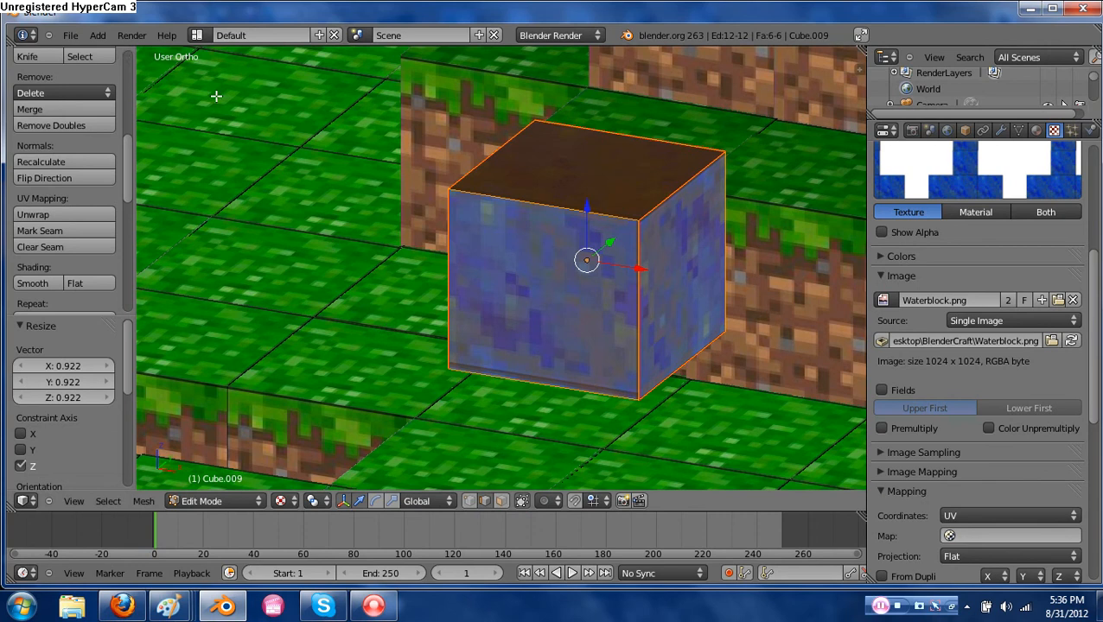
click(131, 36)
click(137, 51)
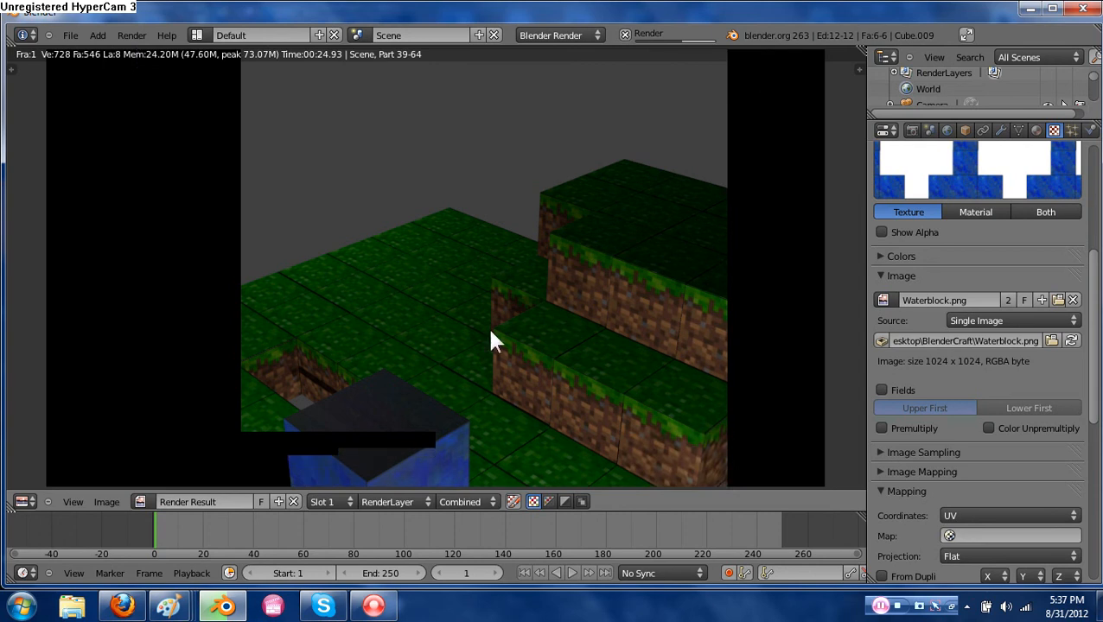
scroll(487, 334, down, 2)
scroll(488, 334, up, 2)
scroll(487, 334, down, 2)
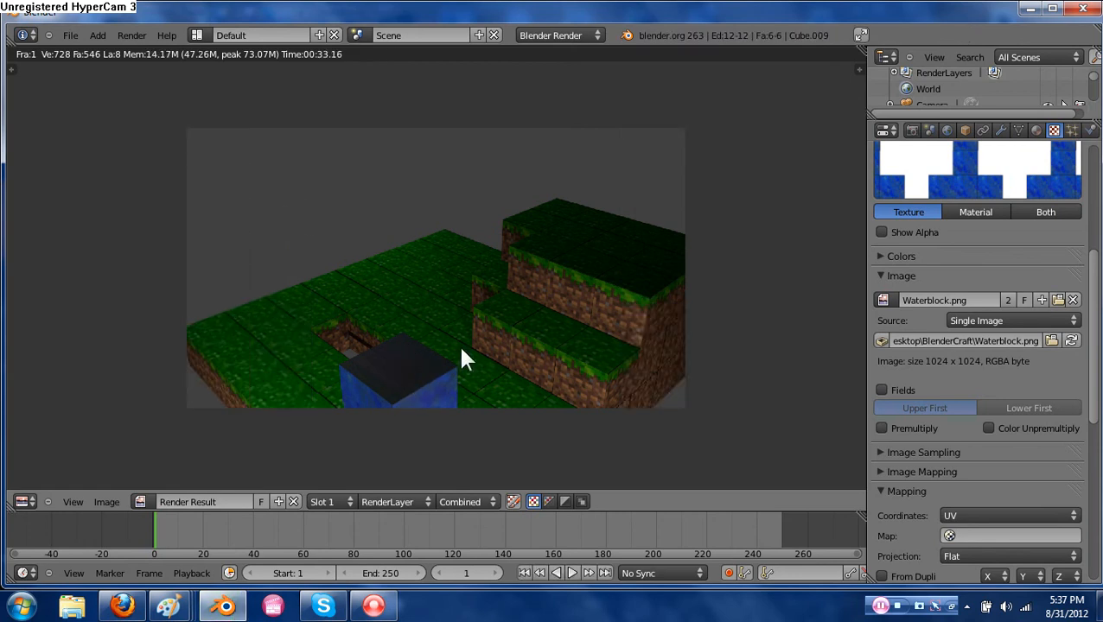
Leave the render and move the water block about 2.53 units along Y.
key(Escape)
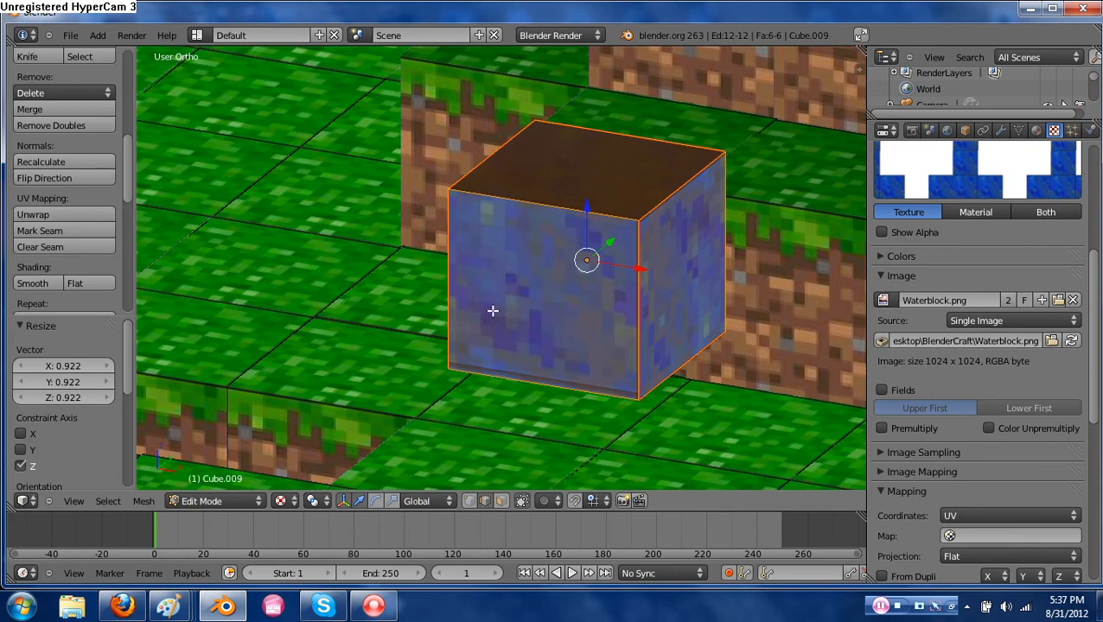
scroll(581, 335, down, 2)
middle_drag(593, 310, 568, 288)
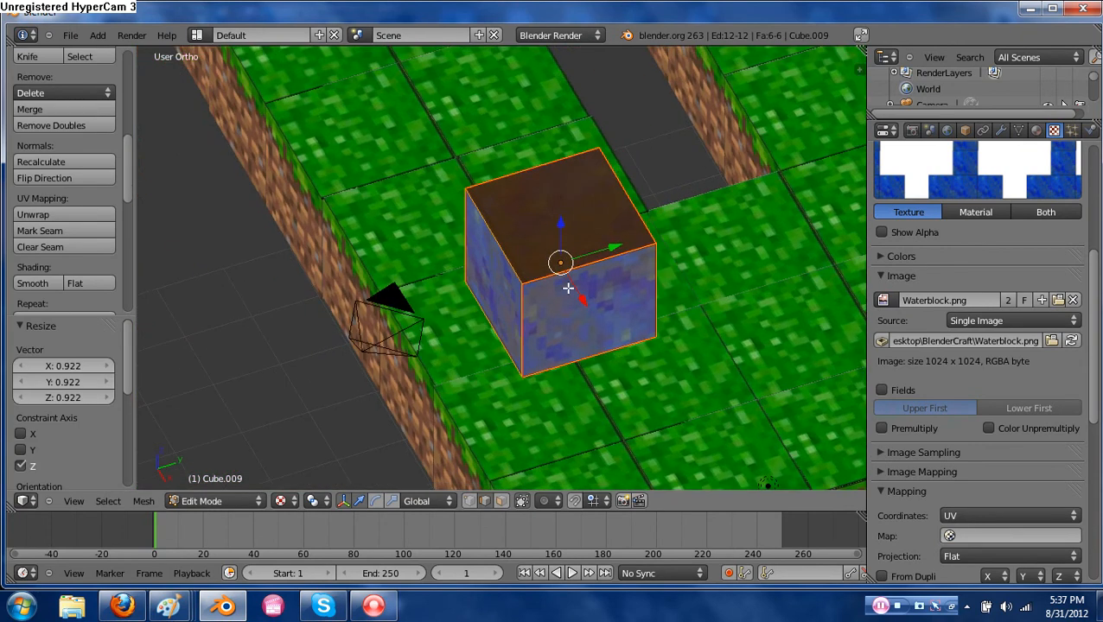
drag(617, 250, 717, 254)
middle_drag(717, 253, 752, 277)
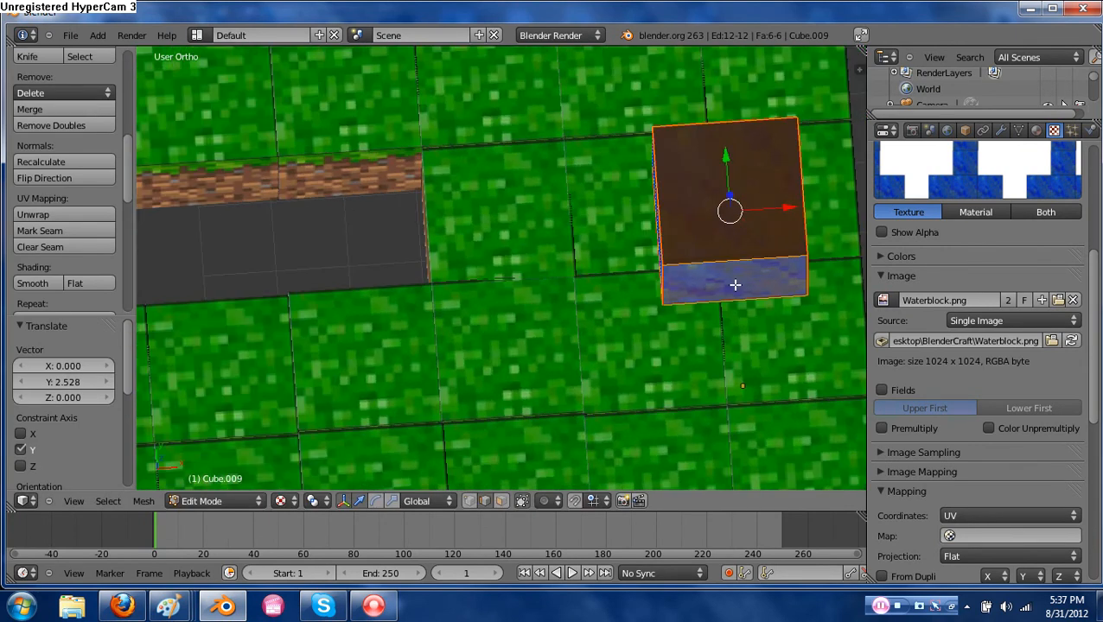
Split the 3D view in two, with a front view on one side and a right-side view of the water block on the other.
key(KP_1)
scroll(577, 368, down, 3)
shift+middle_drag(576, 411, 574, 212)
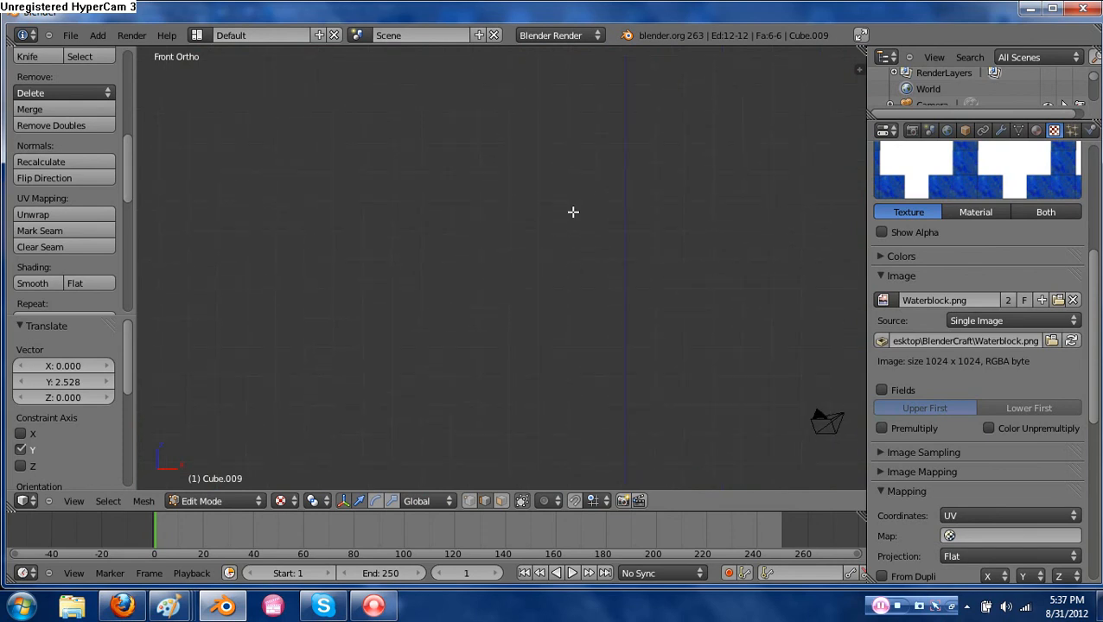
shift+middle_drag(622, 387, 592, 227)
shift+middle_drag(599, 297, 610, 116)
drag(862, 45, 532, 87)
key(t)
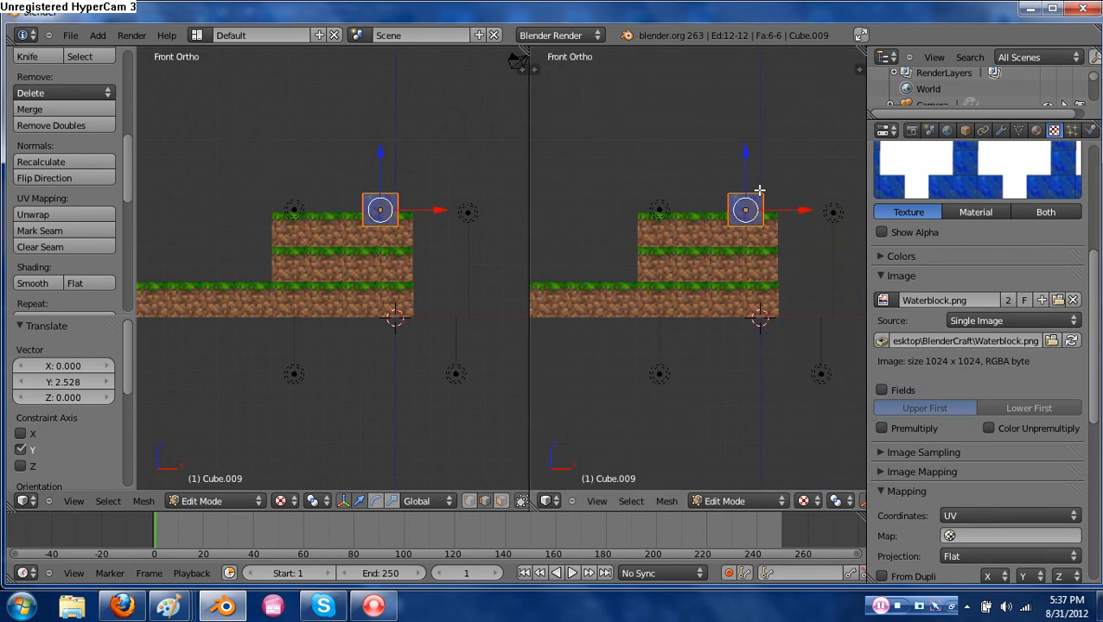
key(KP_3)
shift+middle_drag(799, 289, 667, 337)
scroll(694, 312, up, 4)
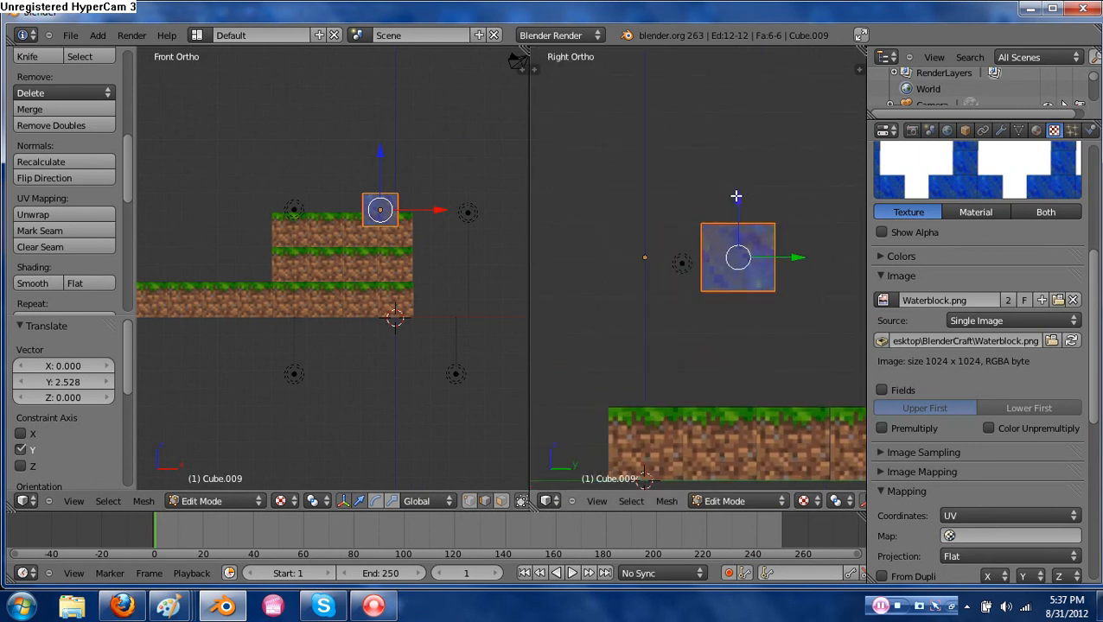
Lower the water block about 3.14 units on Z, then shift it about -0.48 on Y and 0.87 on X to match the grid.
drag(748, 195, 747, 312)
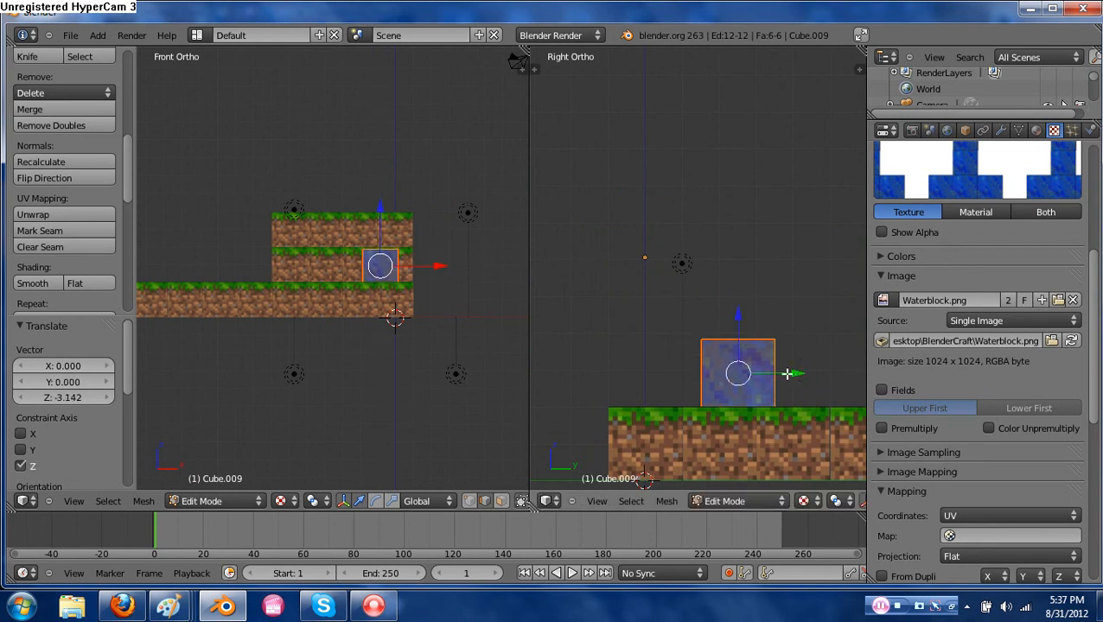
drag(793, 374, 778, 375)
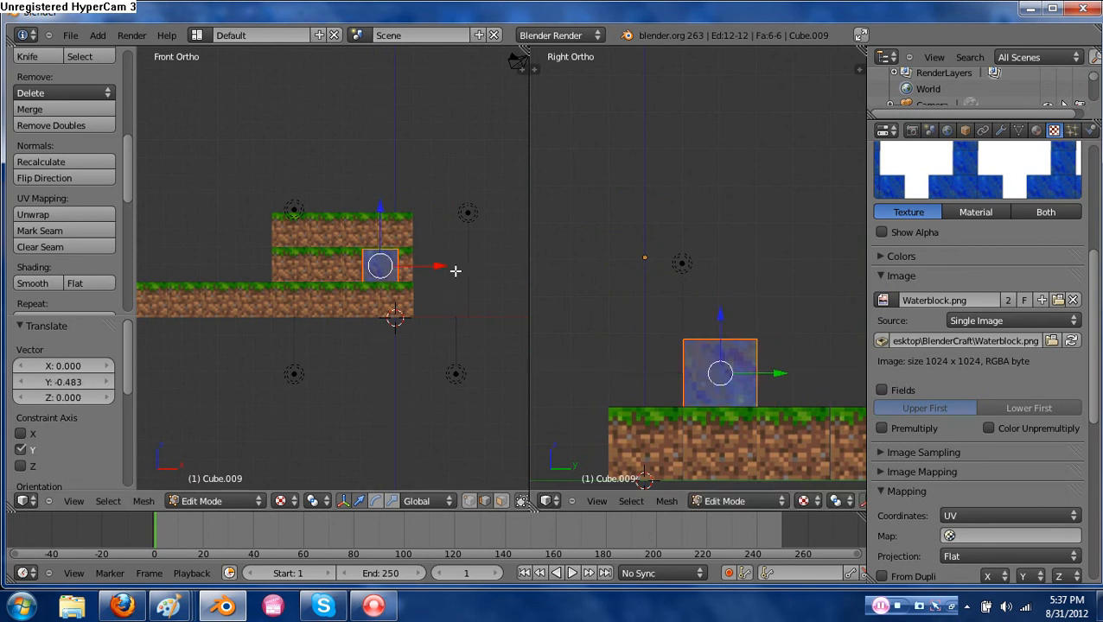
drag(438, 268, 454, 269)
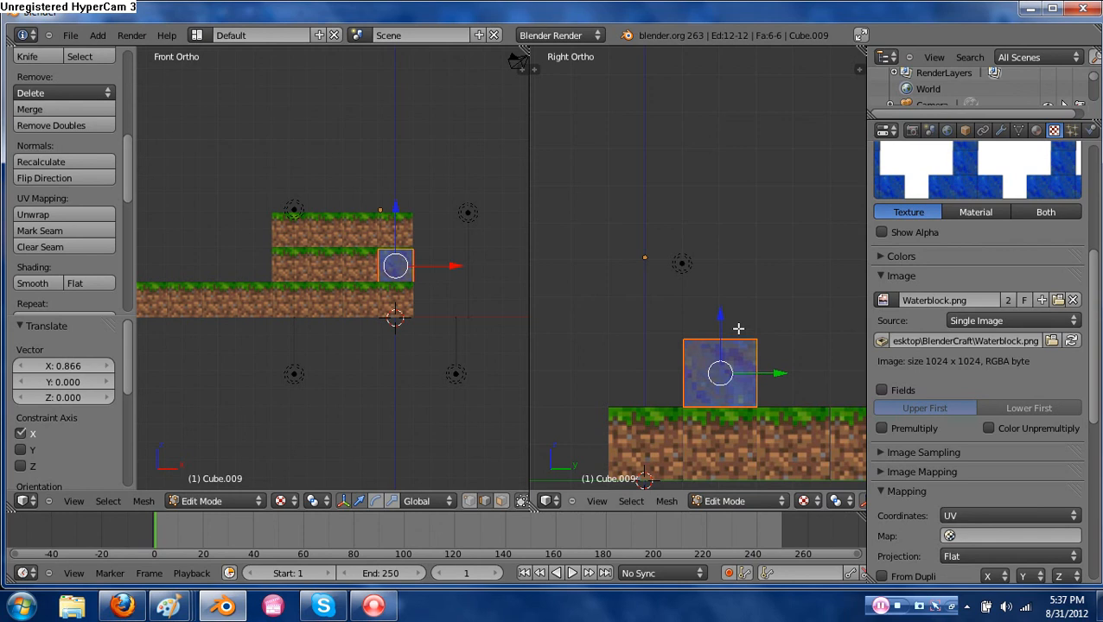
Move the water block about -5.91 on X and 1.98 on Y, over the end of the trench in the top view.
key(KP_7)
key(g)
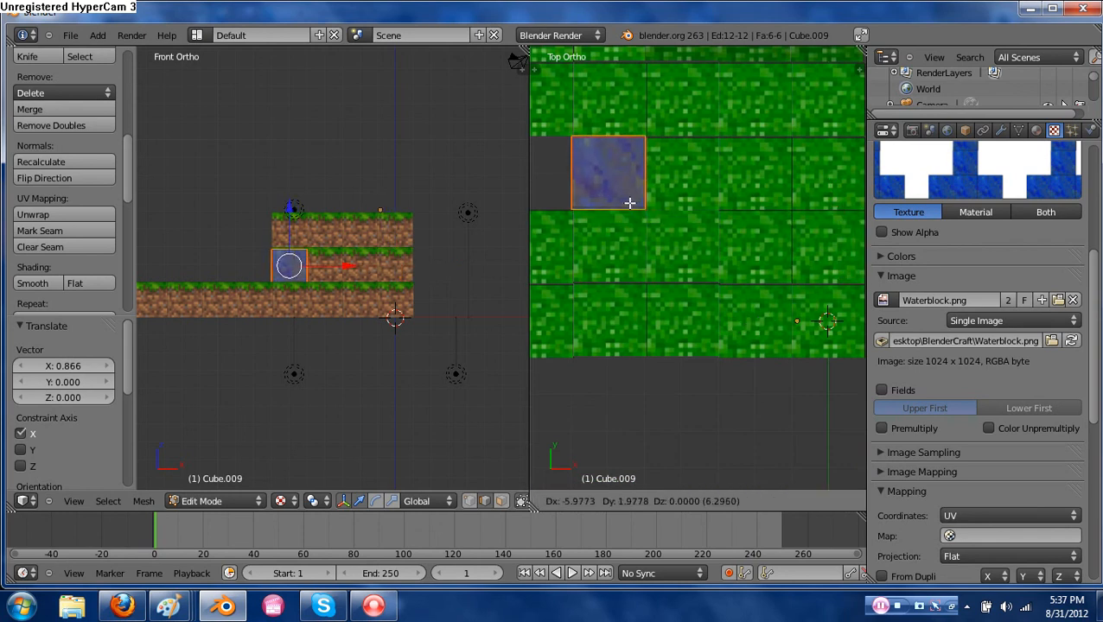
click(632, 203)
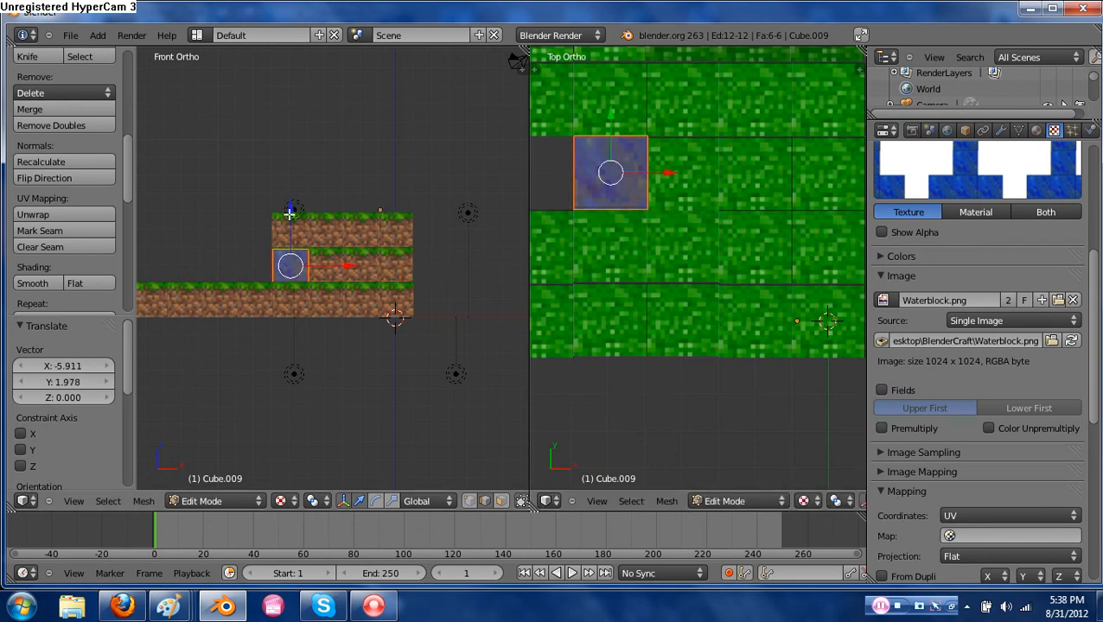
middle_drag(592, 243, 591, 182)
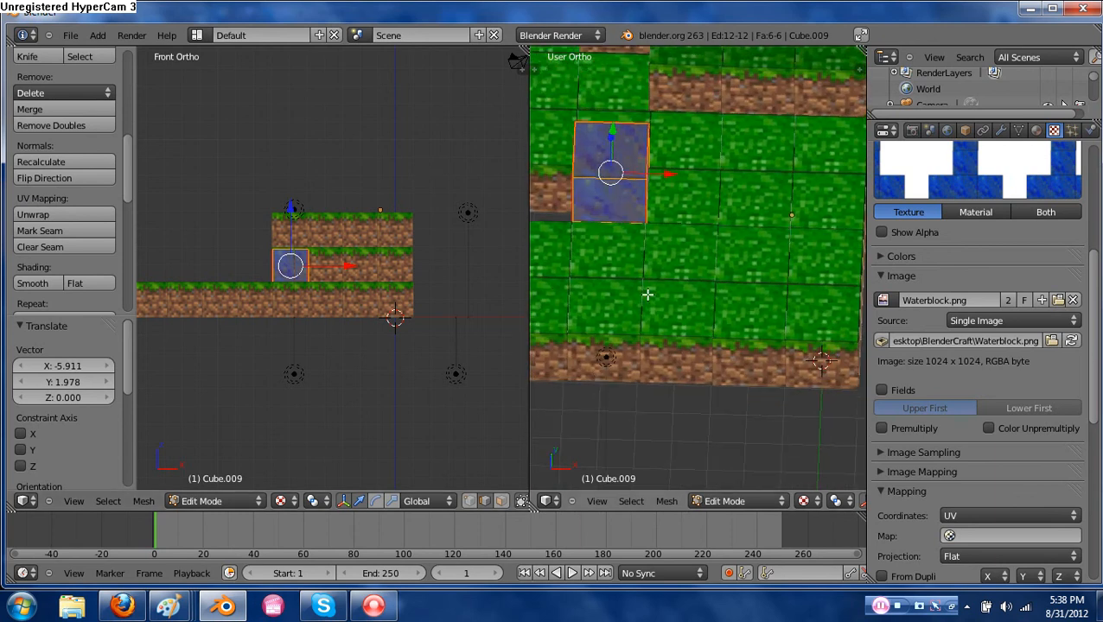
In wireframe front view, lower the water block about 1.96 units into the trench and return to Object Mode.
shift+middle_drag(288, 327, 328, 305)
key(z)
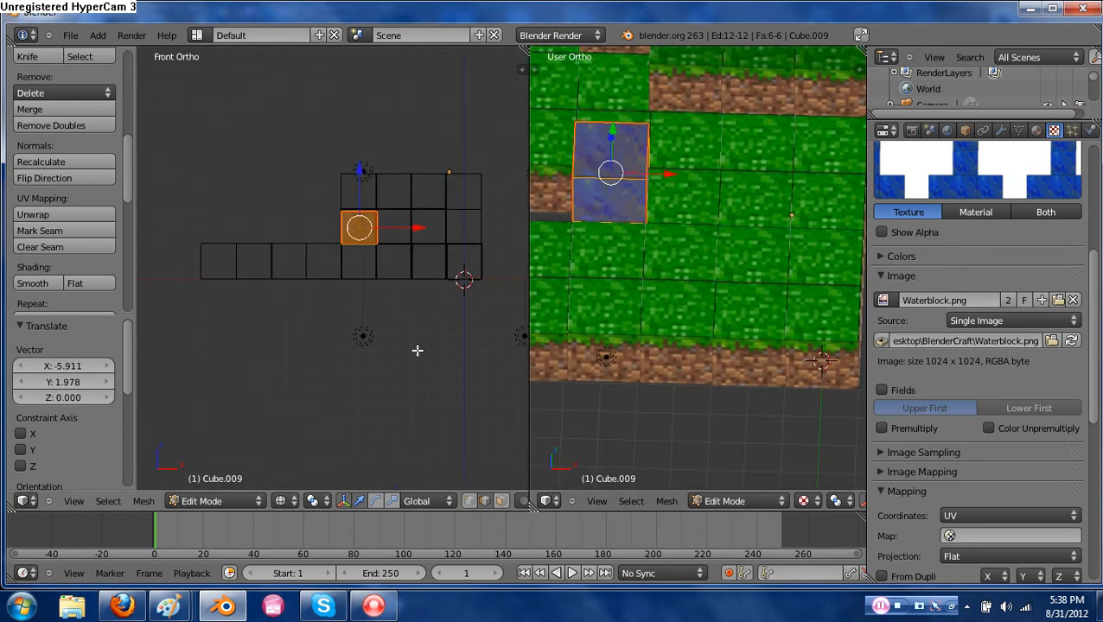
shift+middle_drag(418, 350, 417, 336)
scroll(417, 336, up, 5)
shift+middle_drag(424, 226, 394, 366)
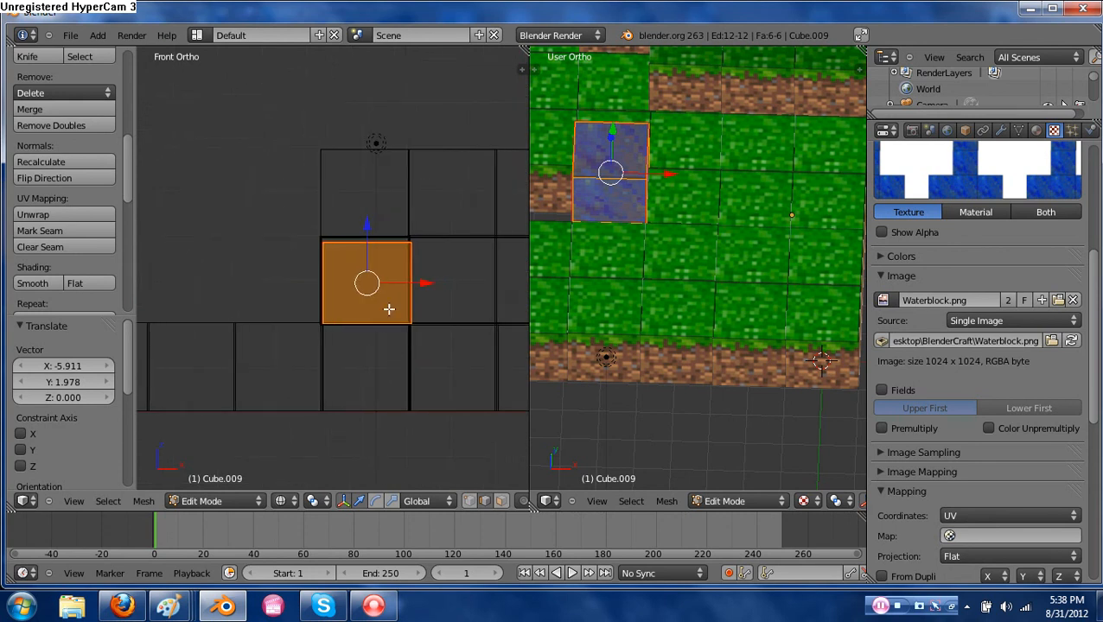
key(g)
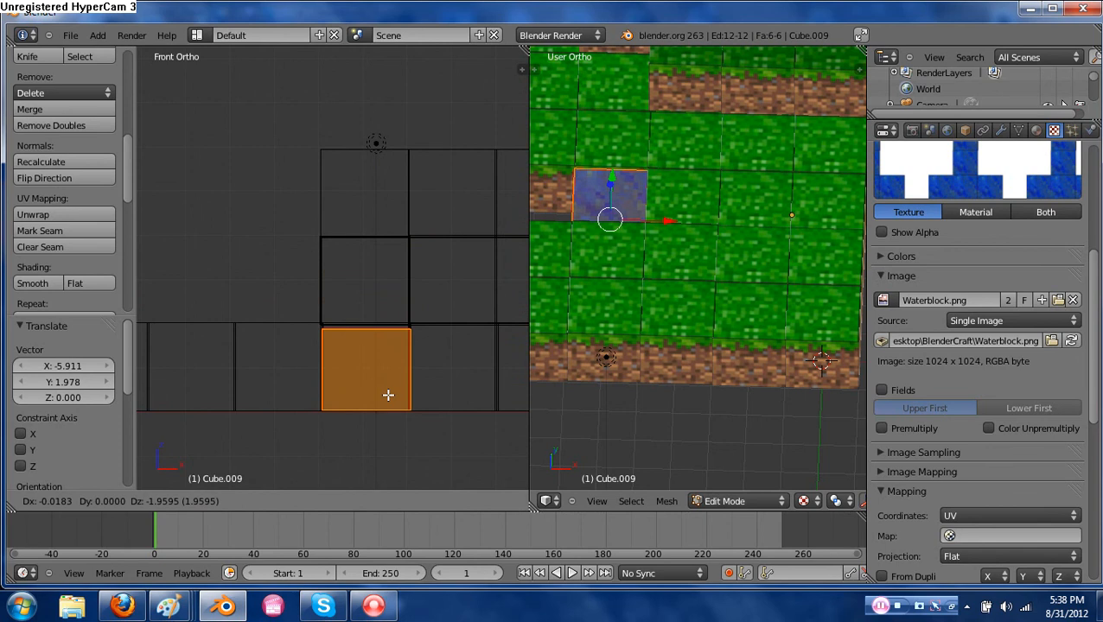
click(388, 395)
shift+middle_drag(382, 384, 460, 387)
key(Tab)
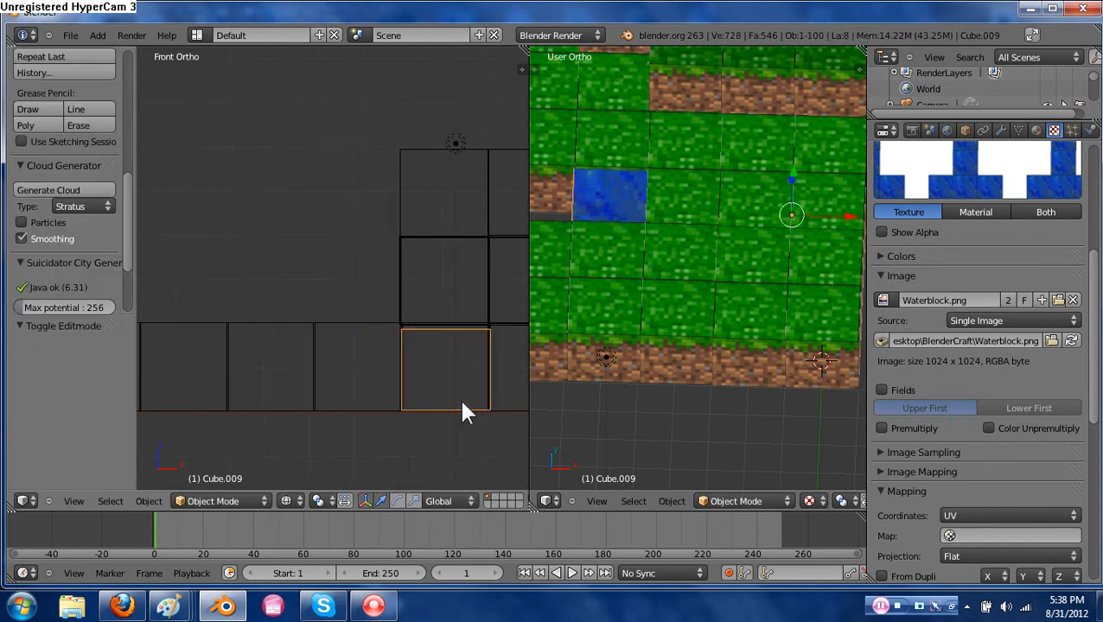
Duplicate the water block twice, placing each copy one block further along negative X to fill the trench.
key(shift+d)
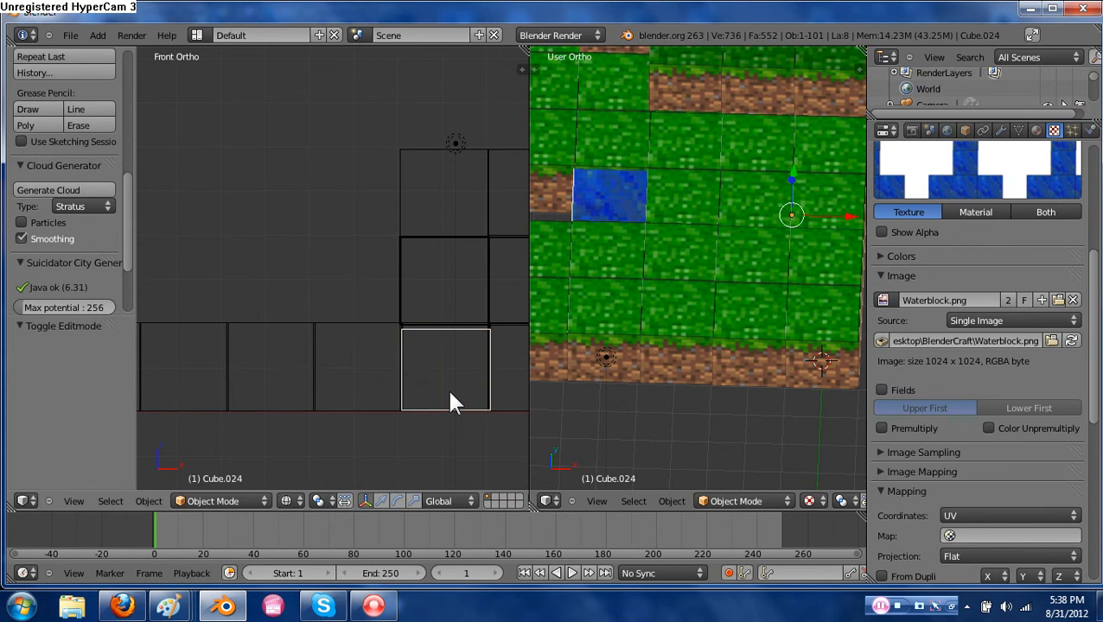
click(384, 393)
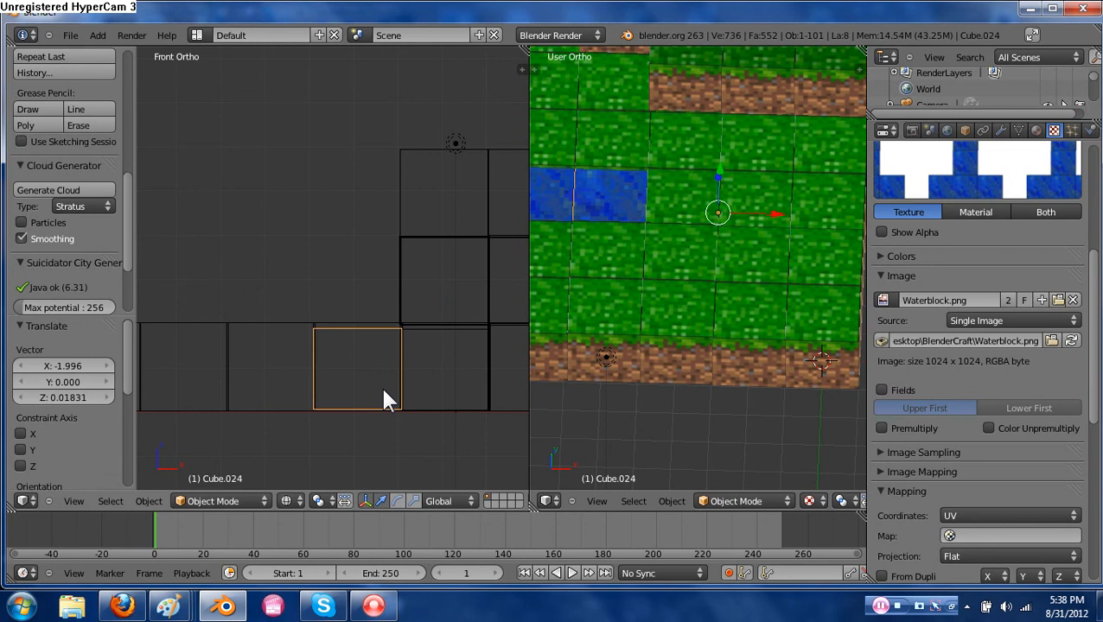
key(shift+d)
click(383, 390)
shift+middle_drag(353, 389, 435, 387)
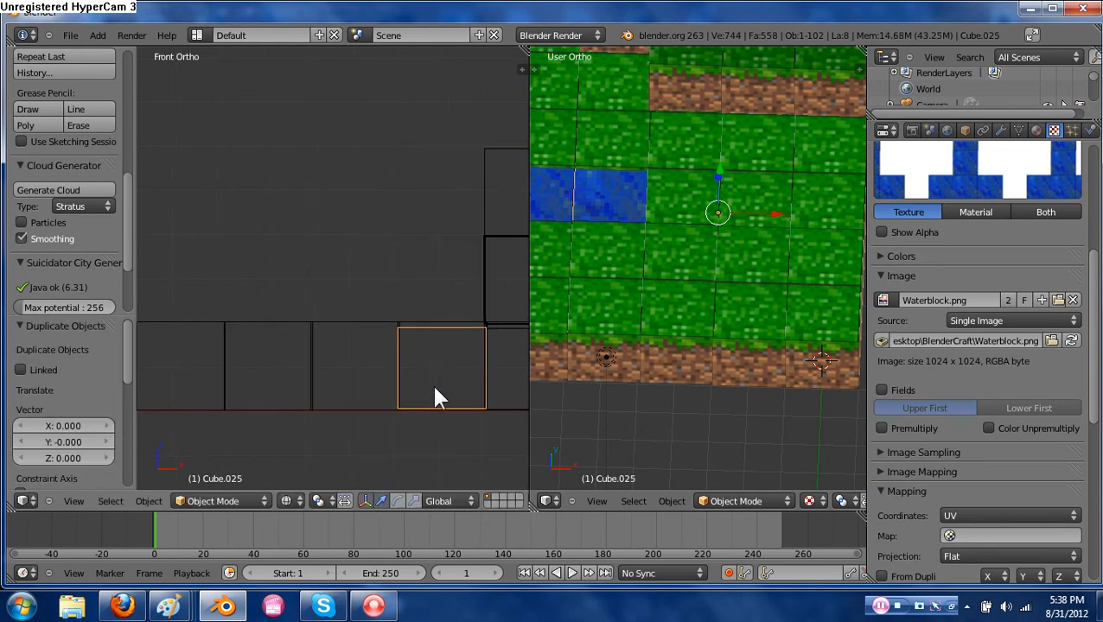
key(g)
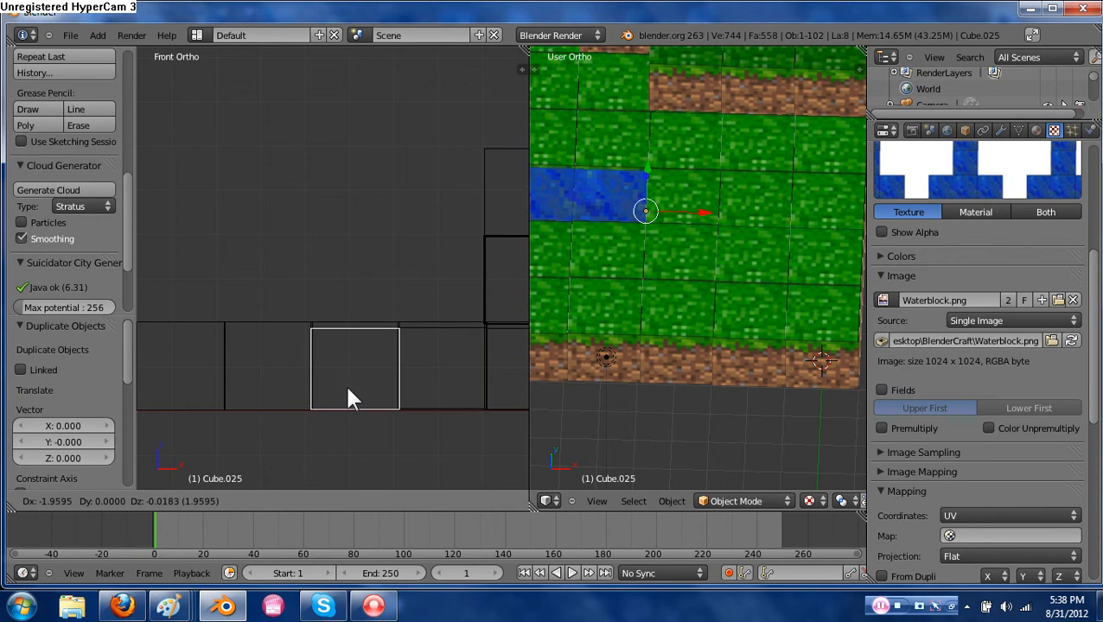
click(347, 398)
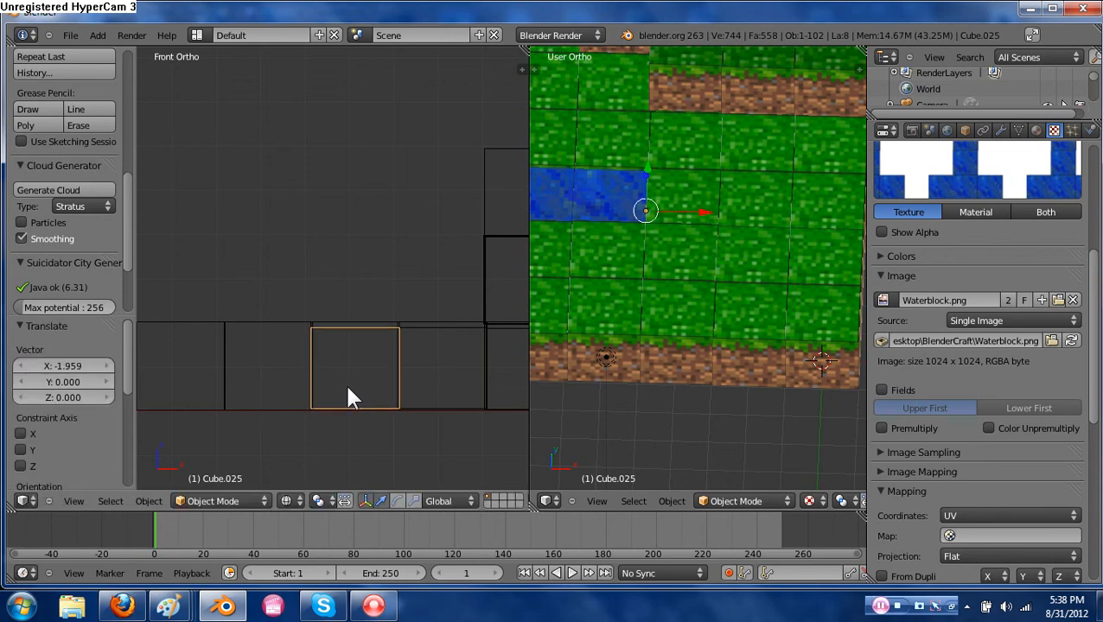
Duplicate the last water block once more and move the copy about -1.98 units on X.
key(shift+d)
right_click(345, 382)
key(g)
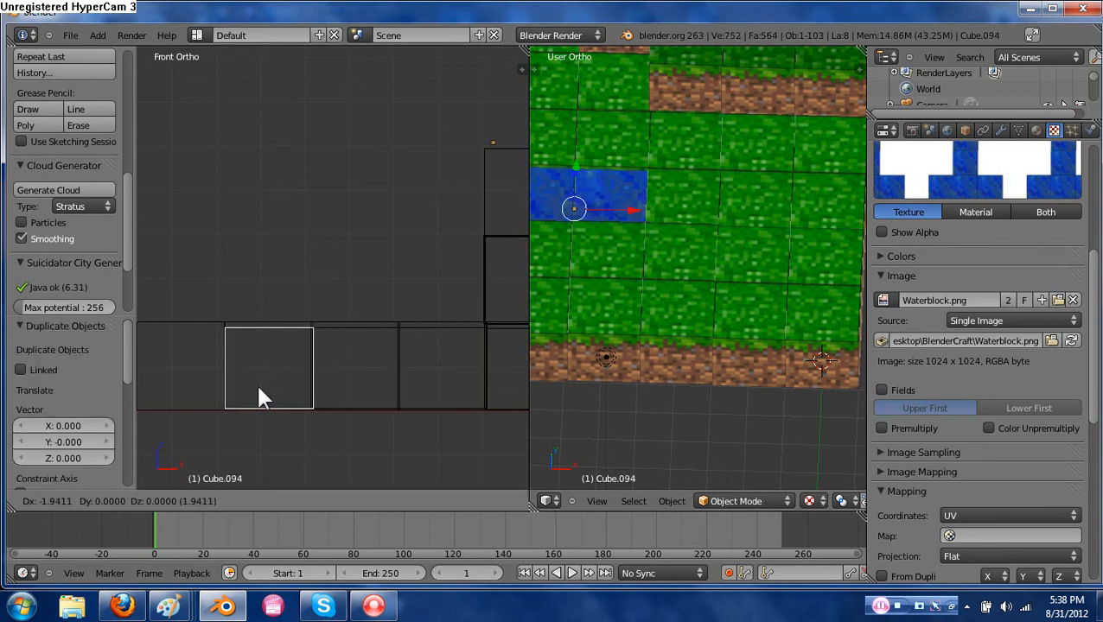
click(258, 383)
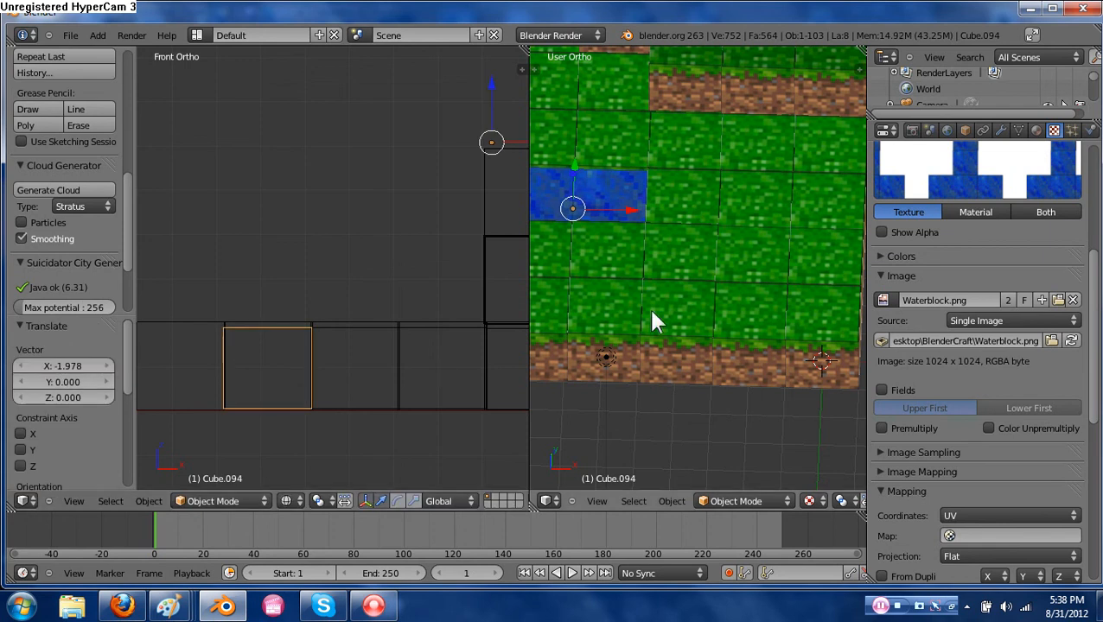
Show the wireframe view in solid shading and undo the last move of the newest water block copy.
shift+middle_drag(652, 312, 761, 296)
shift+middle_drag(673, 291, 698, 307)
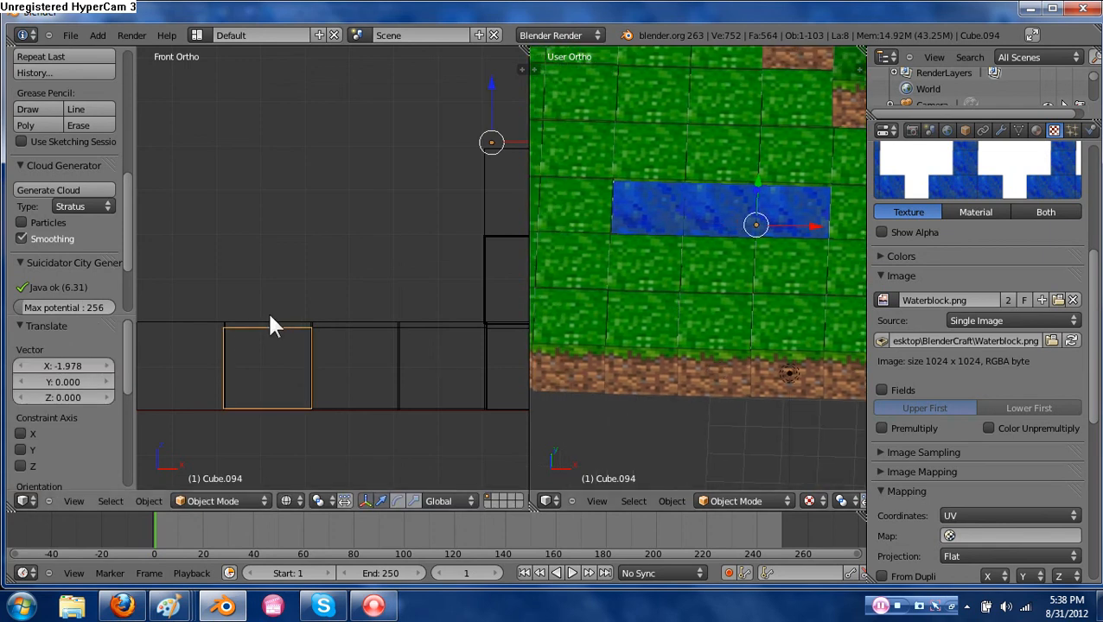
mouse_move(271, 319)
middle_down()
mouse_move(349, 323)
mouse_move(322, 348)
middle_up()
key(z)
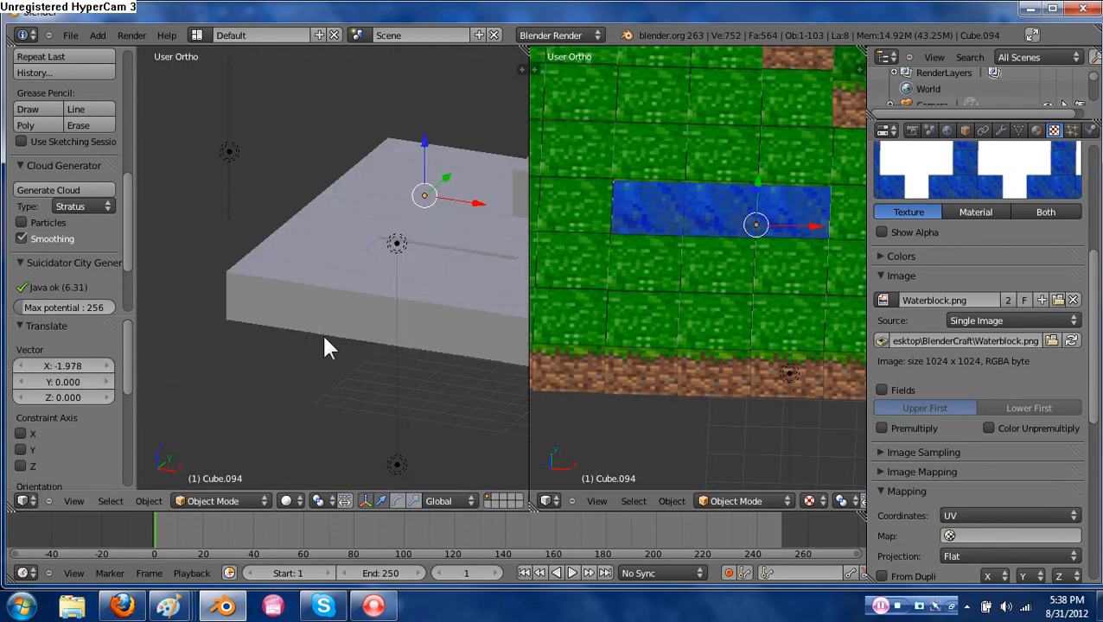
shift+middle_drag(419, 291, 393, 327)
key(ctrl+z)
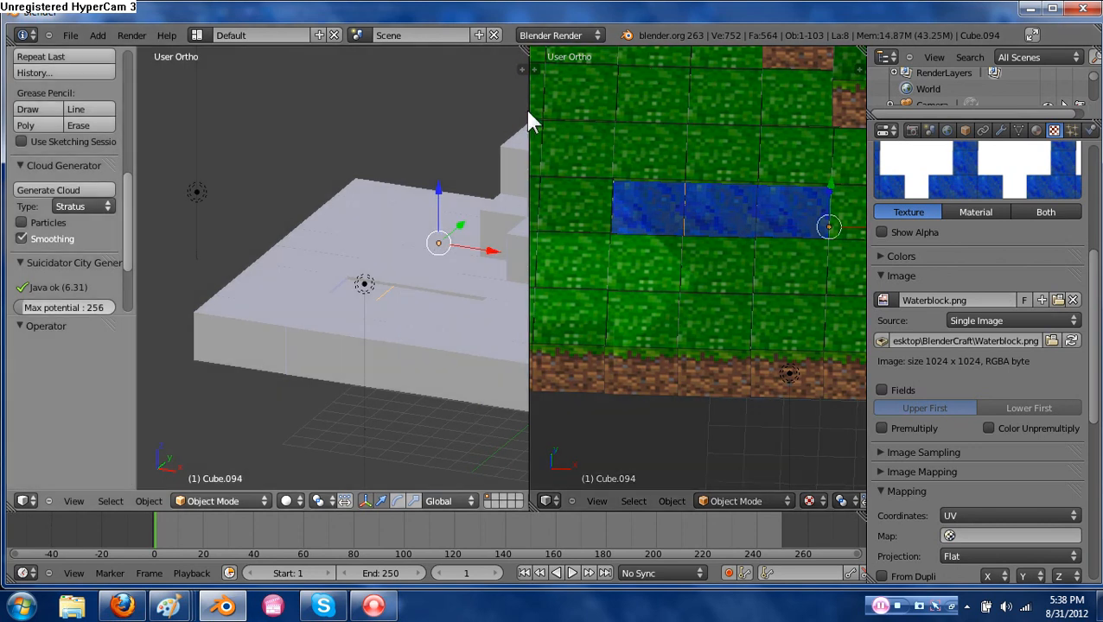
Merge the two views back into one, render the still image to check the water, and leave the render.
drag(528, 112, 530, 113)
click(129, 40)
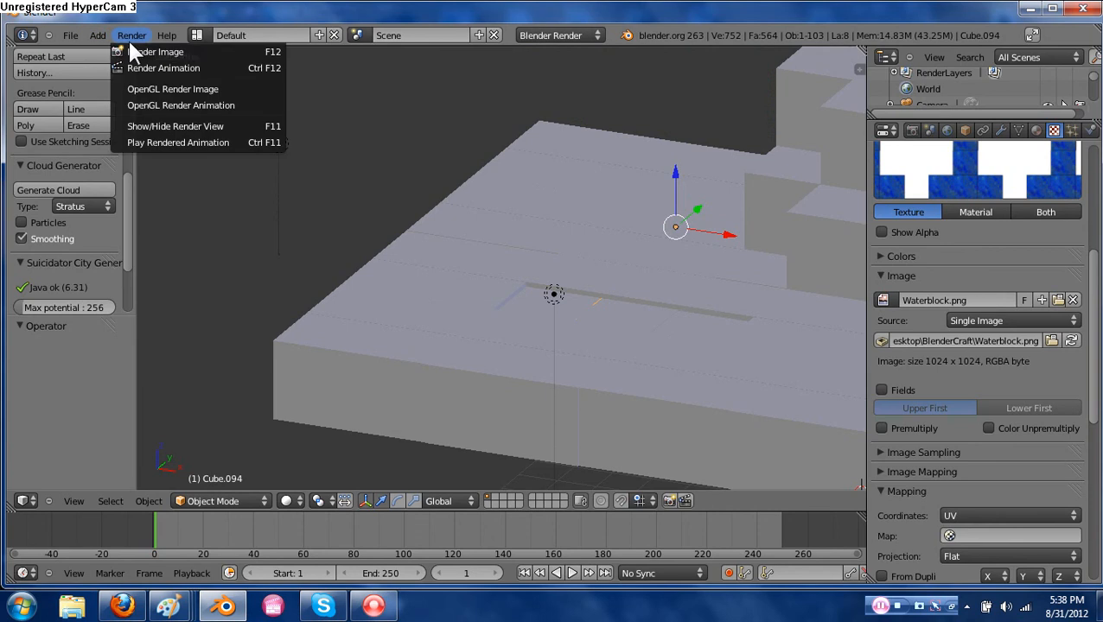
click(143, 52)
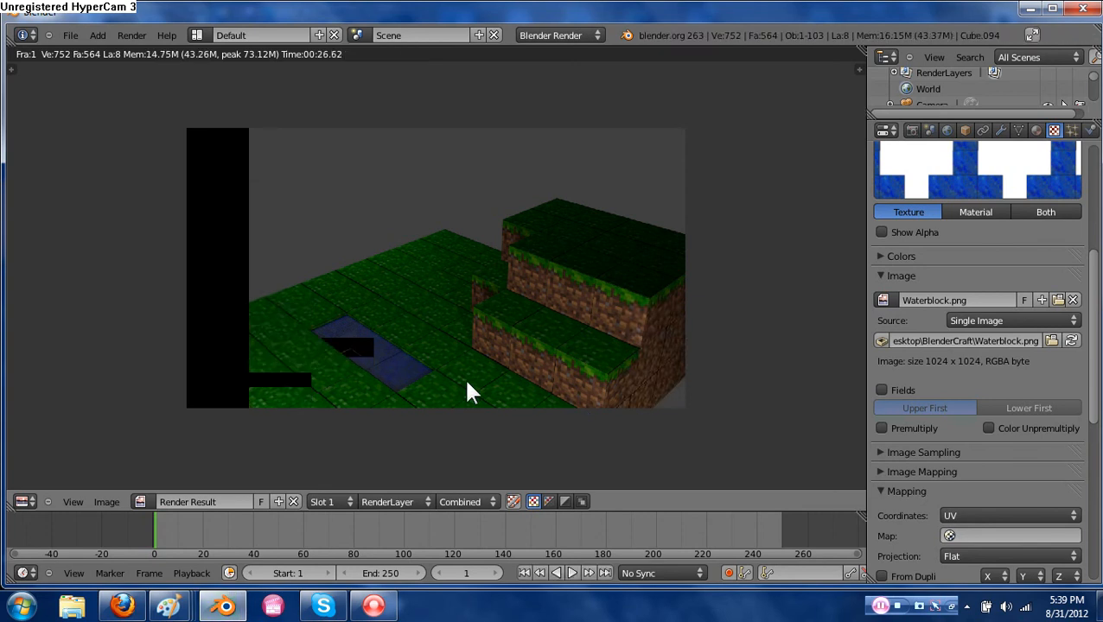
key(Escape)
Circle-select the grass blocks in the terrain's far negative-X corner, duplicate them, and raise the copies about 6.36 units on Z.
scroll(535, 358, down, 3)
middle_drag(536, 356, 559, 388)
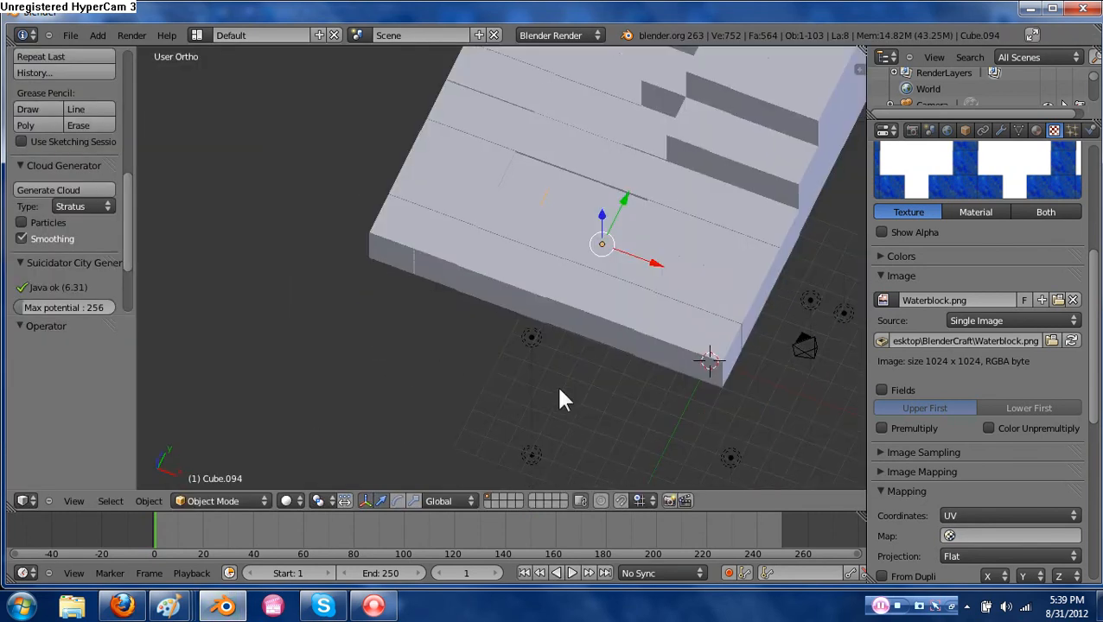
key(KP_7)
shift+middle_drag(441, 97, 506, 381)
key(a)
key(c)
mouse_move(448, 94)
mouse_down()
mouse_move(543, 186)
mouse_move(393, 256)
mouse_move(465, 121)
mouse_move(475, 127)
mouse_up()
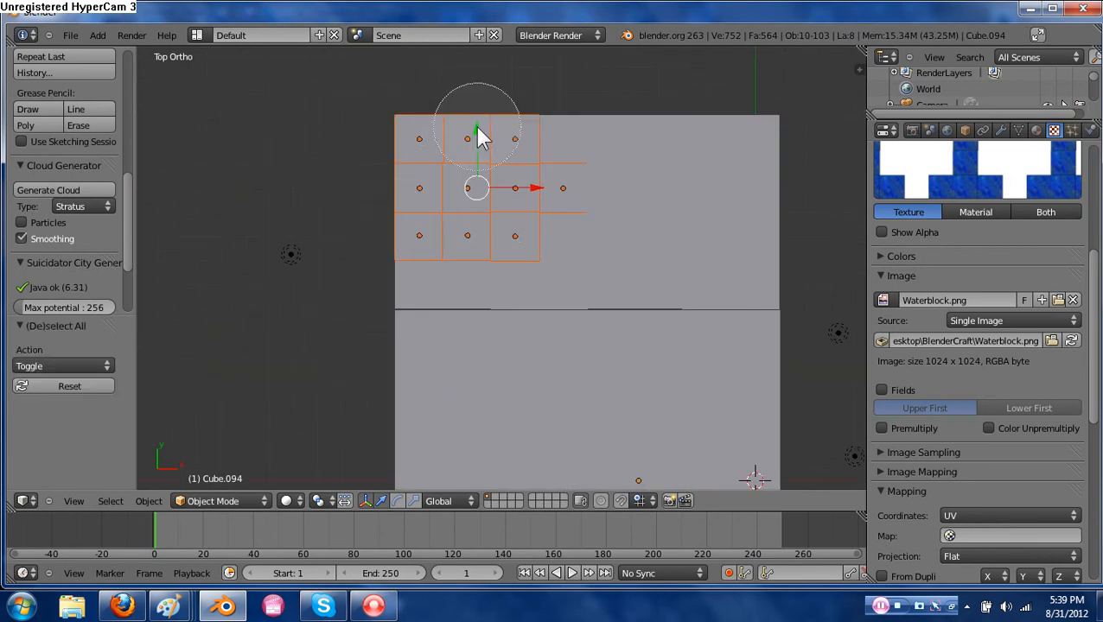
key(Escape)
middle_drag(502, 319, 492, 250)
key(g)
click(493, 213)
scroll(494, 216, down, 1)
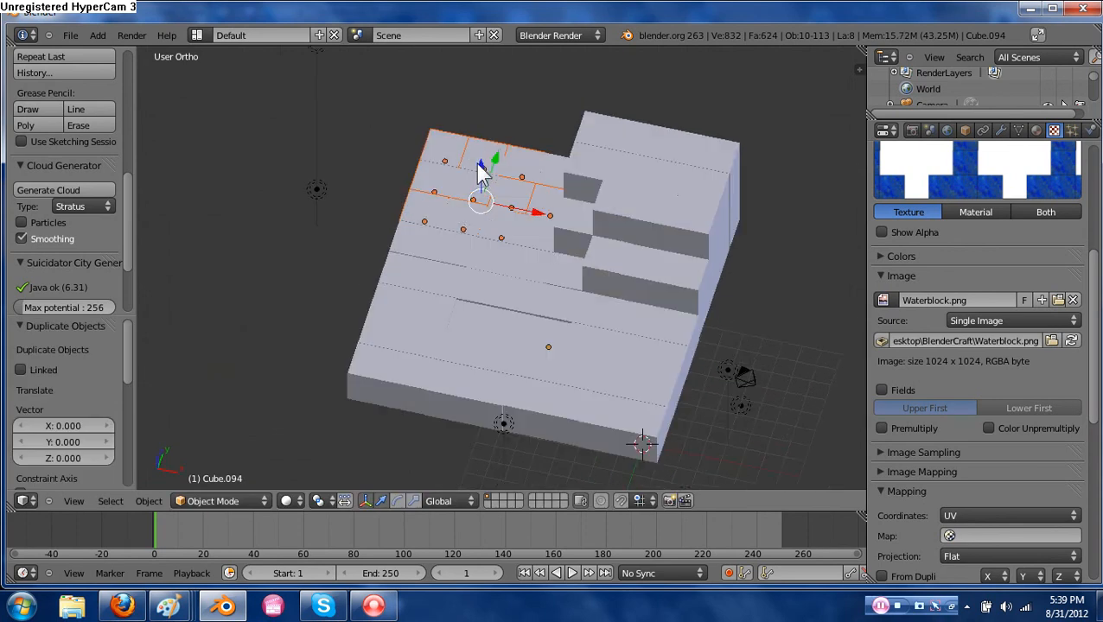
drag(478, 165, 527, 247)
Shift the raised block group along Y and about -3.94 units on X to float beside the terrain.
middle_drag(527, 247, 512, 253)
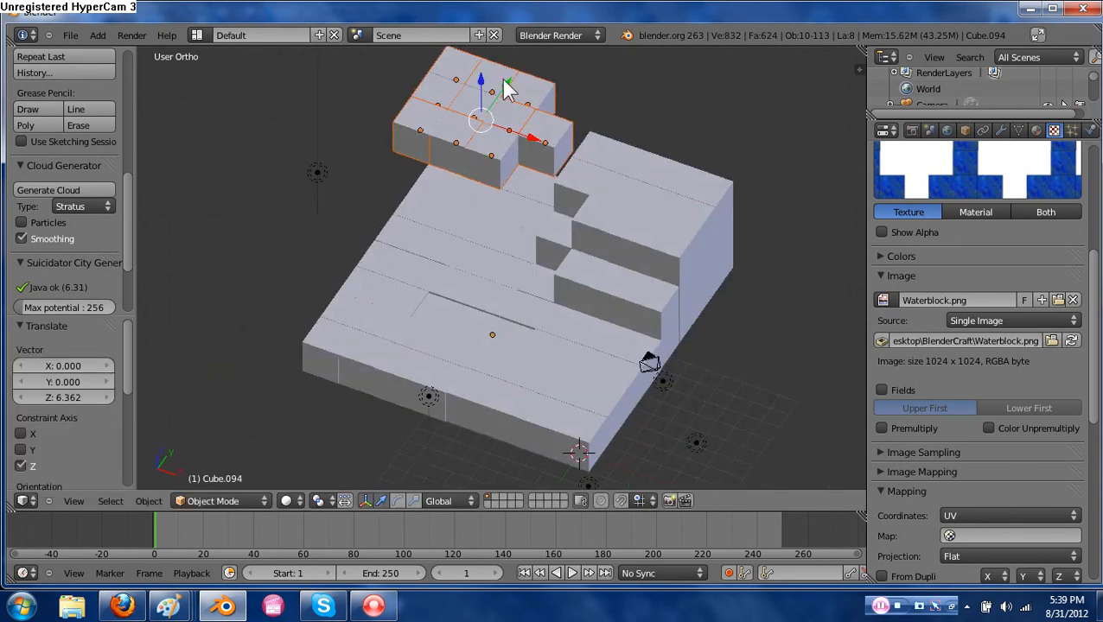
drag(504, 89, 429, 207)
middle_drag(418, 279, 391, 219)
drag(445, 249, 388, 229)
Select the camera and split the 3D view, showing the camera's view in the second area.
right_click(465, 211)
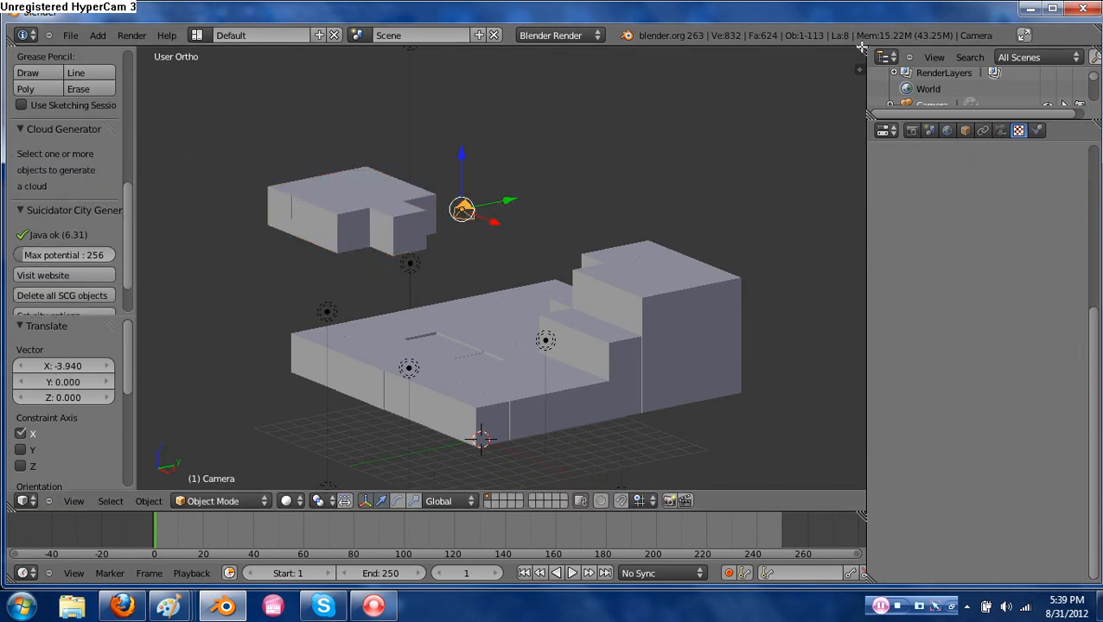
drag(860, 51, 480, 156)
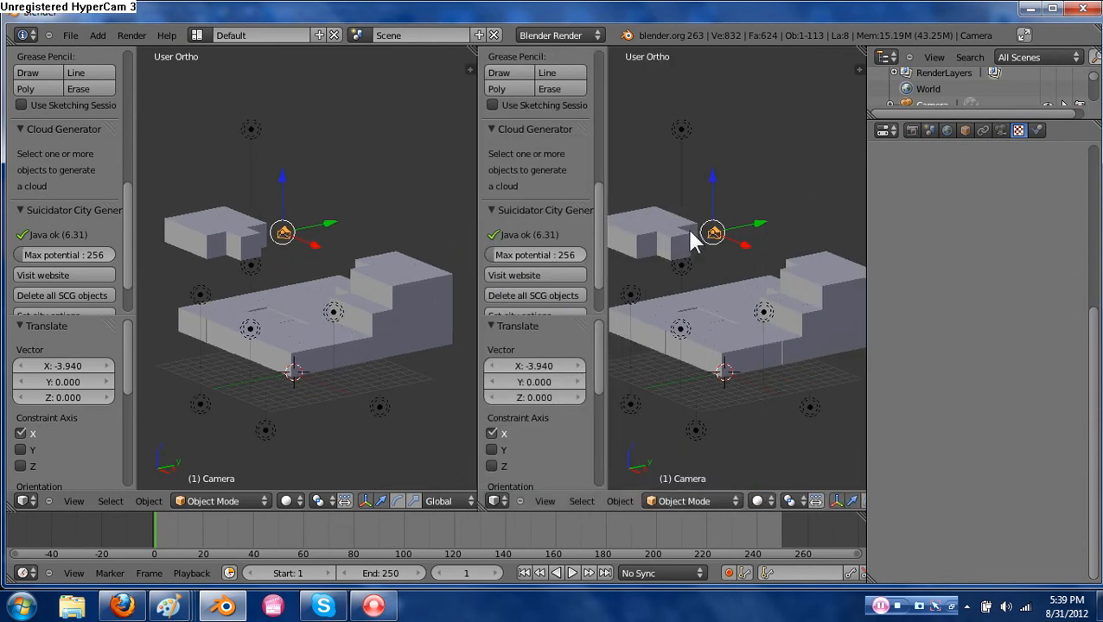
key(t)
key(KP_0)
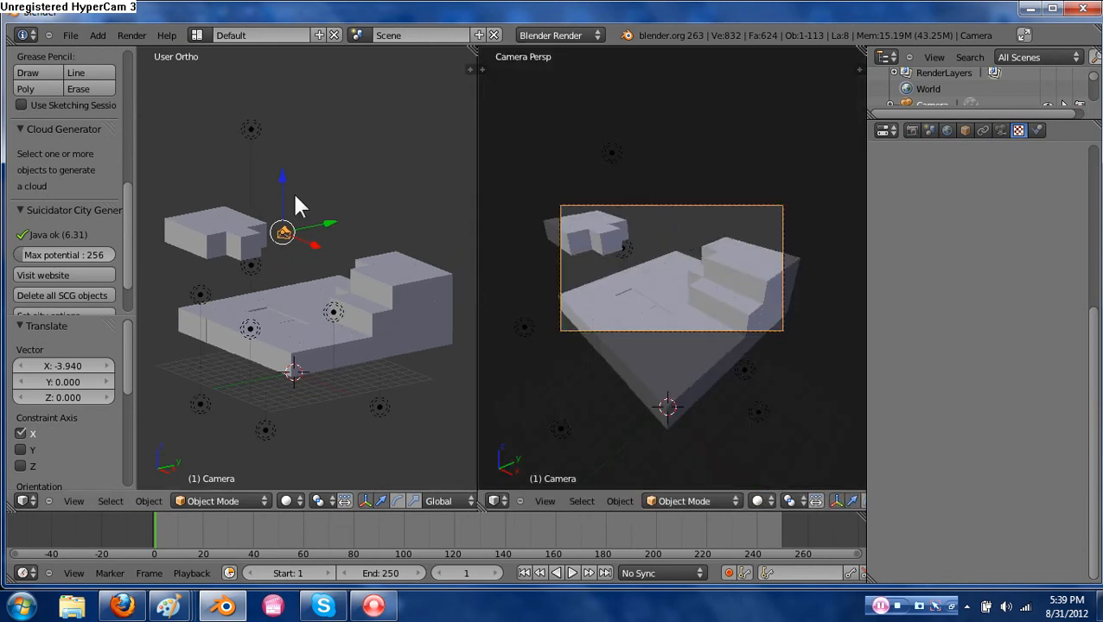
Lower the camera, move it about -4.36 units on X, and rotate it about 4.57° around global Z.
drag(281, 177, 281, 237)
middle_drag(281, 239, 313, 328)
drag(313, 327, 275, 302)
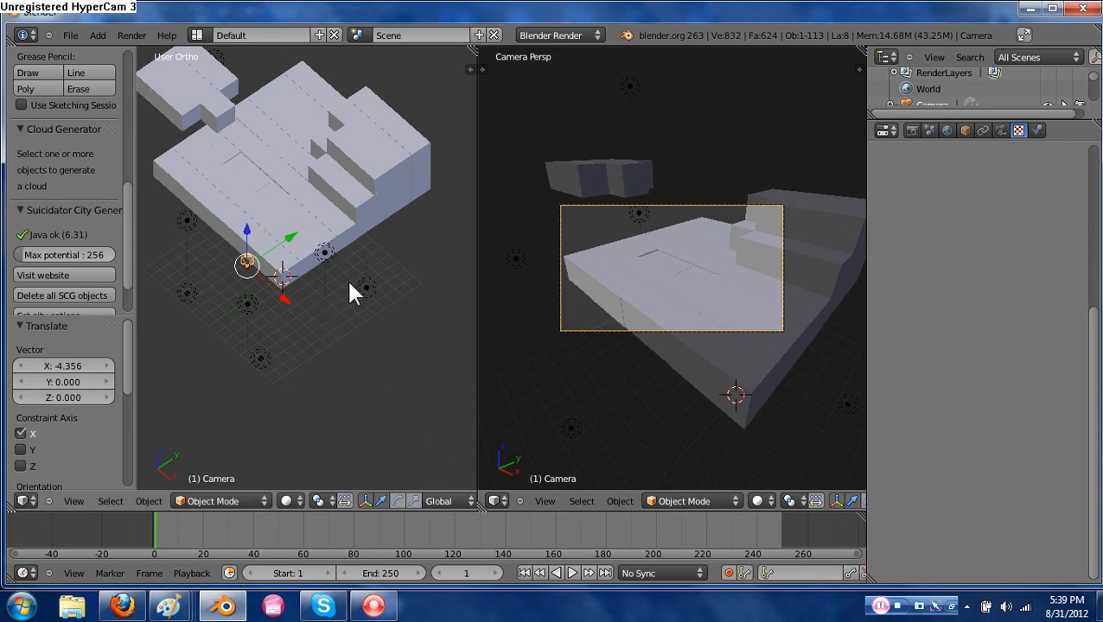
key(r)
key(z)
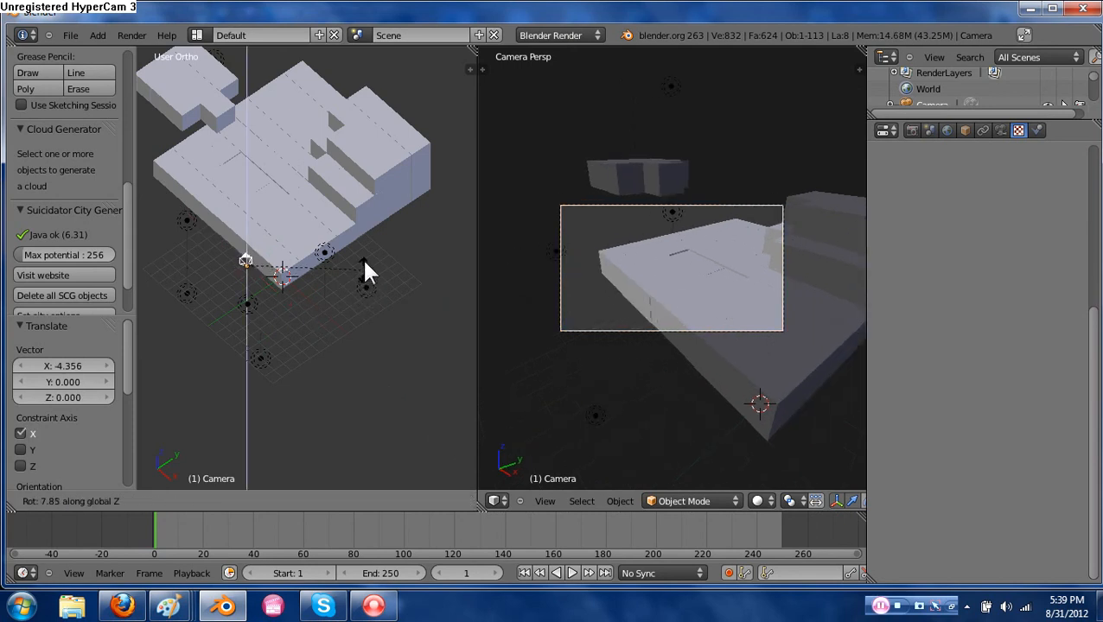
click(359, 273)
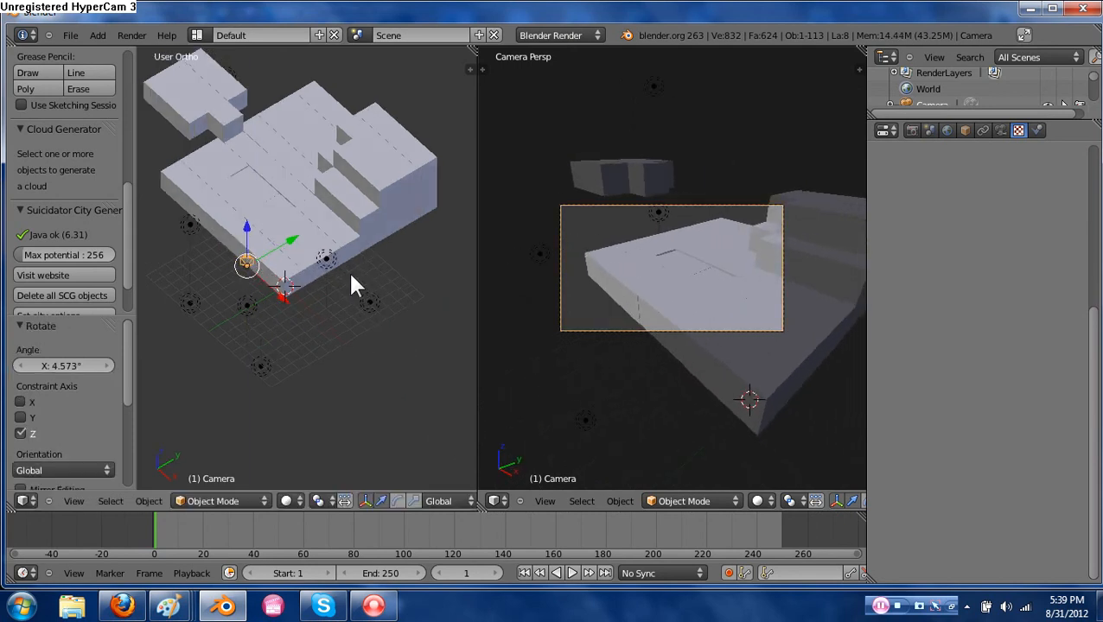
Move the camera about 8.25 units on Y and rotate it about 29.4° around global Z toward the water.
middle_drag(348, 270, 294, 279)
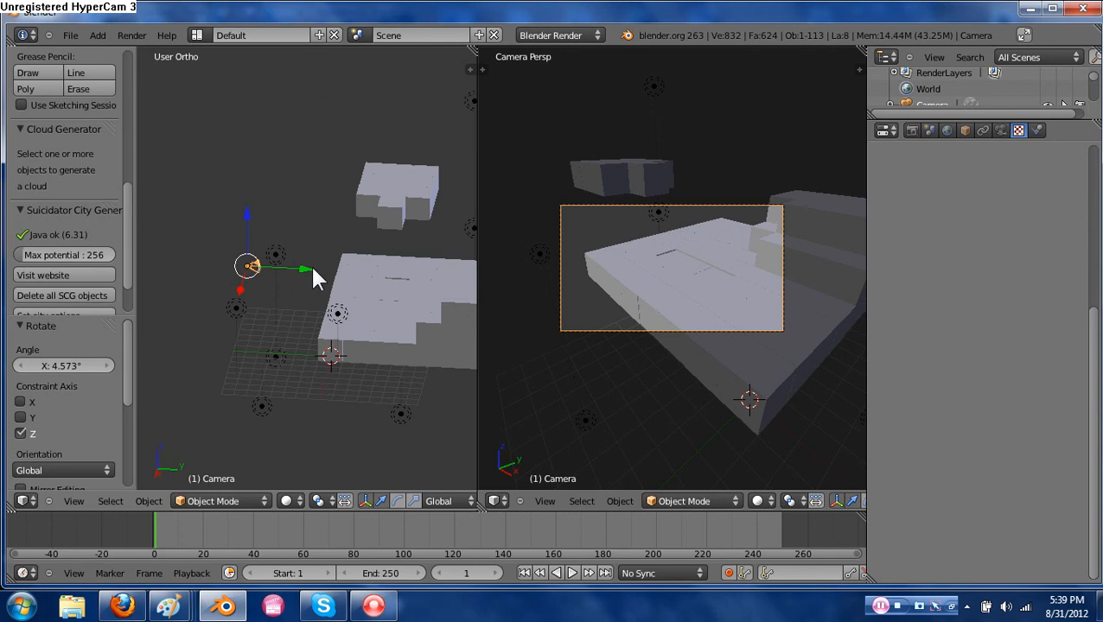
drag(314, 271, 404, 270)
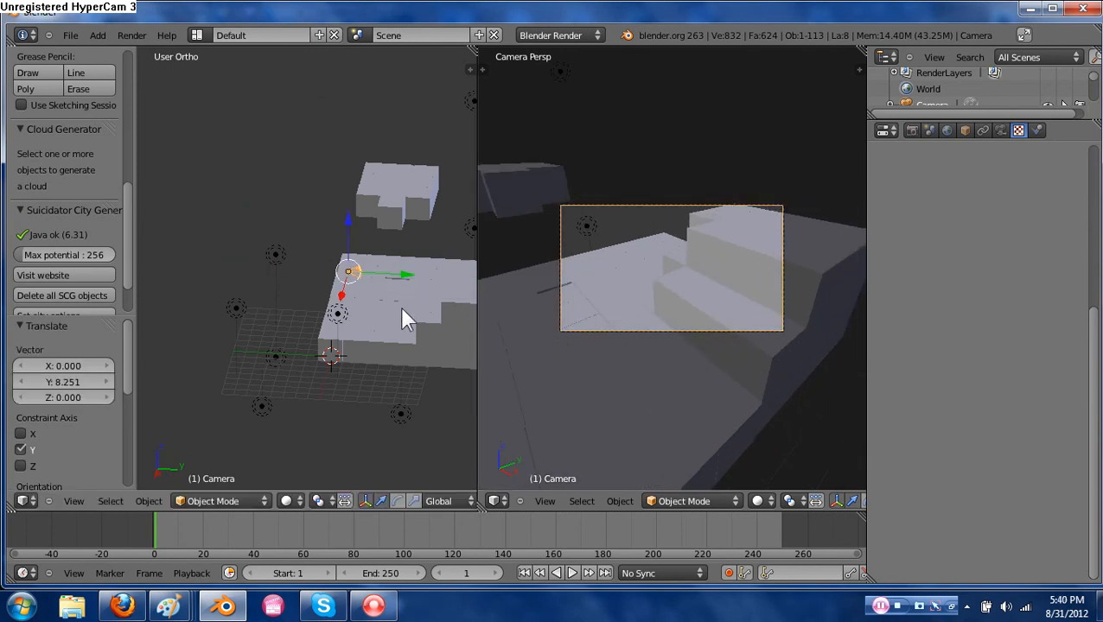
key(r)
key(z)
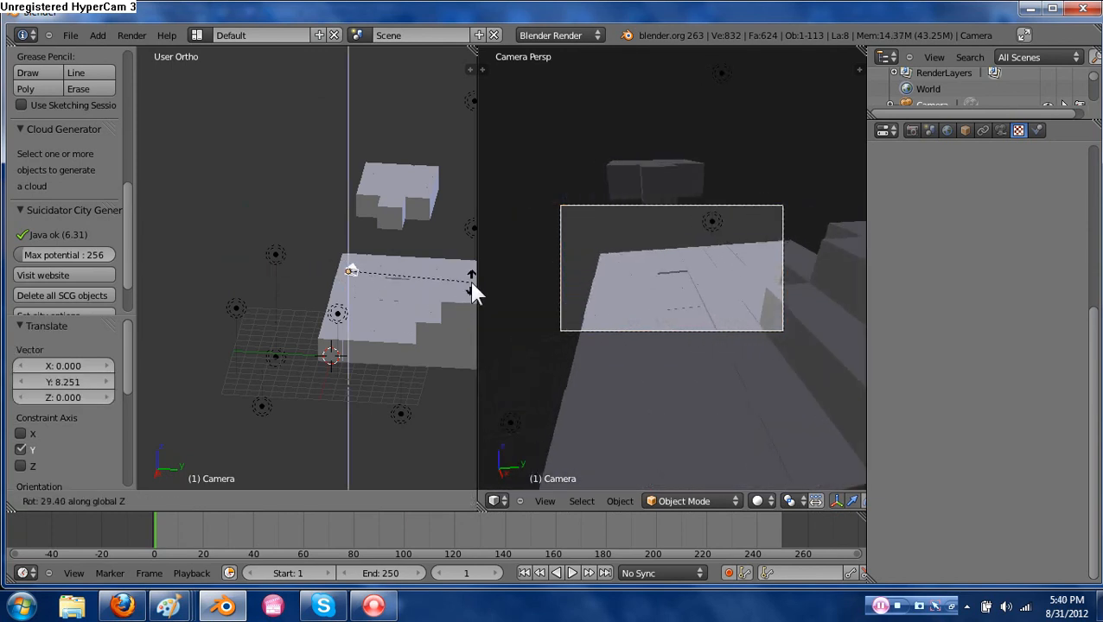
click(474, 294)
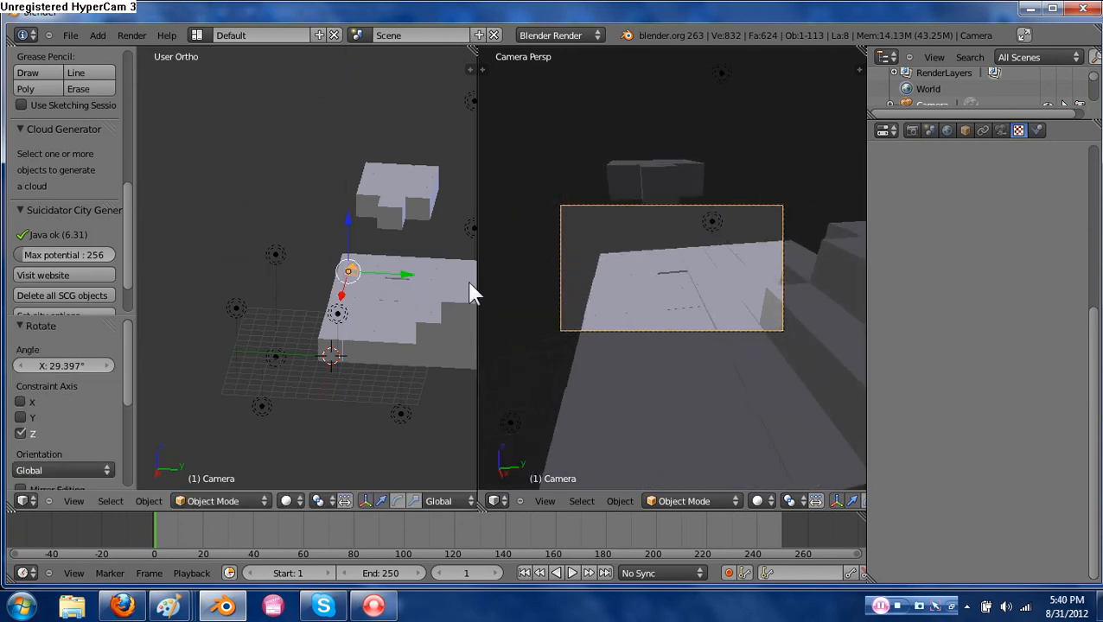
Render a still image from the new camera position to check the lighting, and leave the render.
click(132, 35)
click(130, 49)
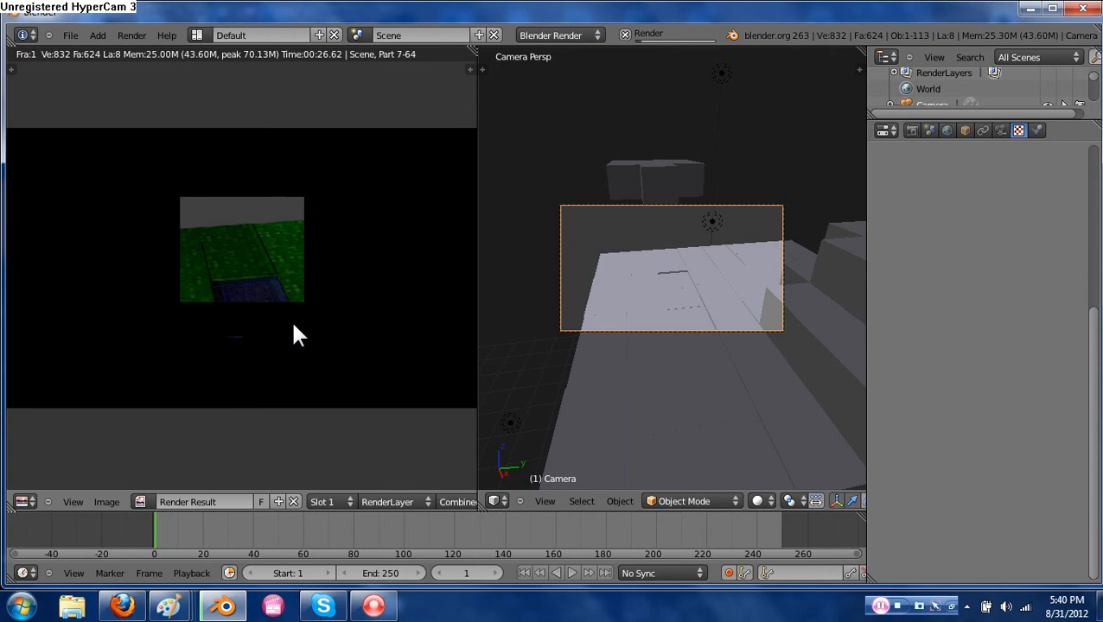
key(Escape)
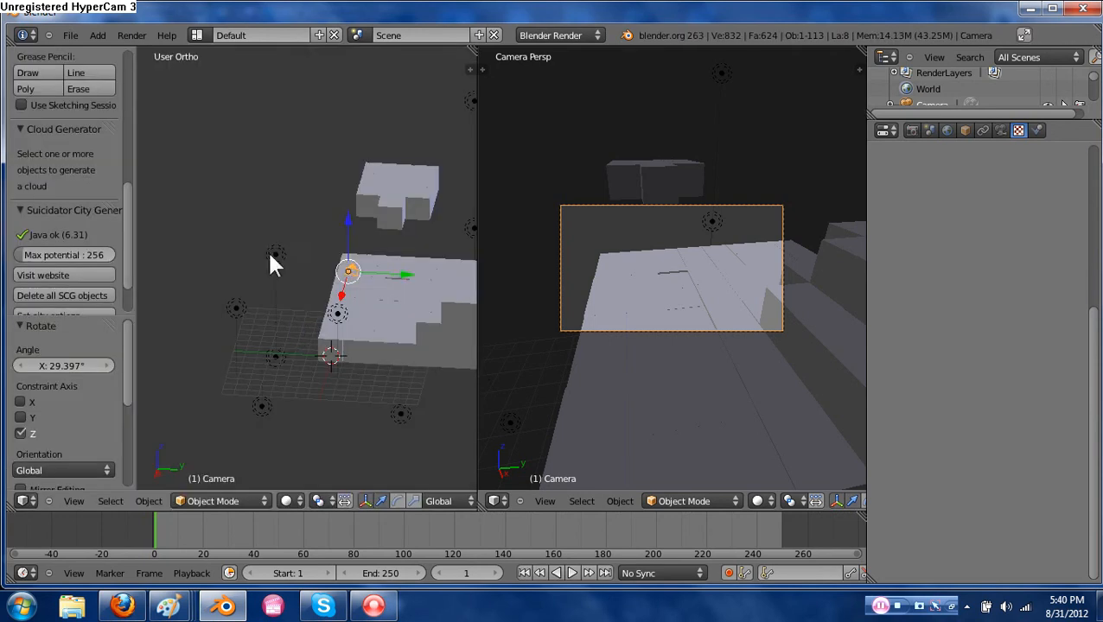
Duplicate the lamp floating beside the terrain and shift the copy about 9.89 units along Y over the grass.
right_click(279, 258)
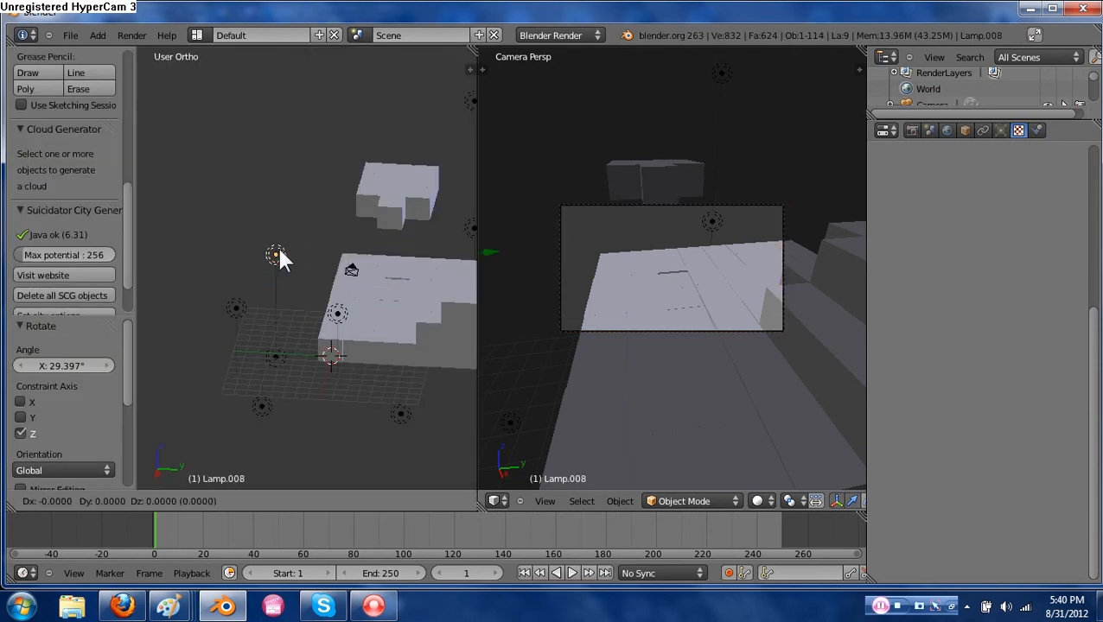
key(shift+d)
key(y)
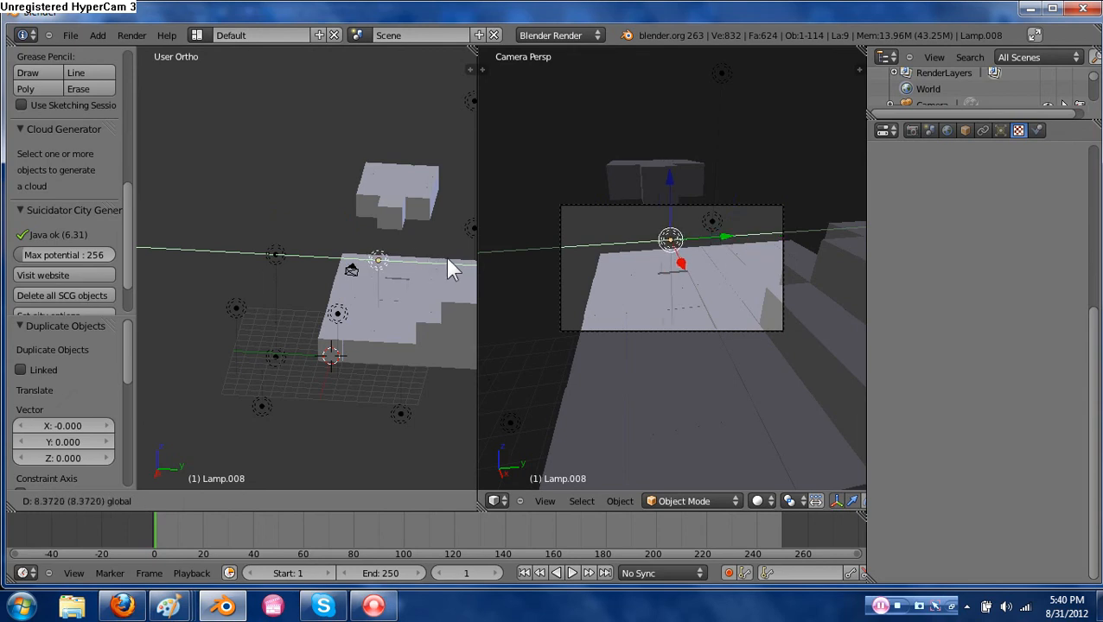
click(451, 258)
Render the still image with the added lamp, merge the two views into one, inspect the grass and water closely, and leave the render.
click(127, 35)
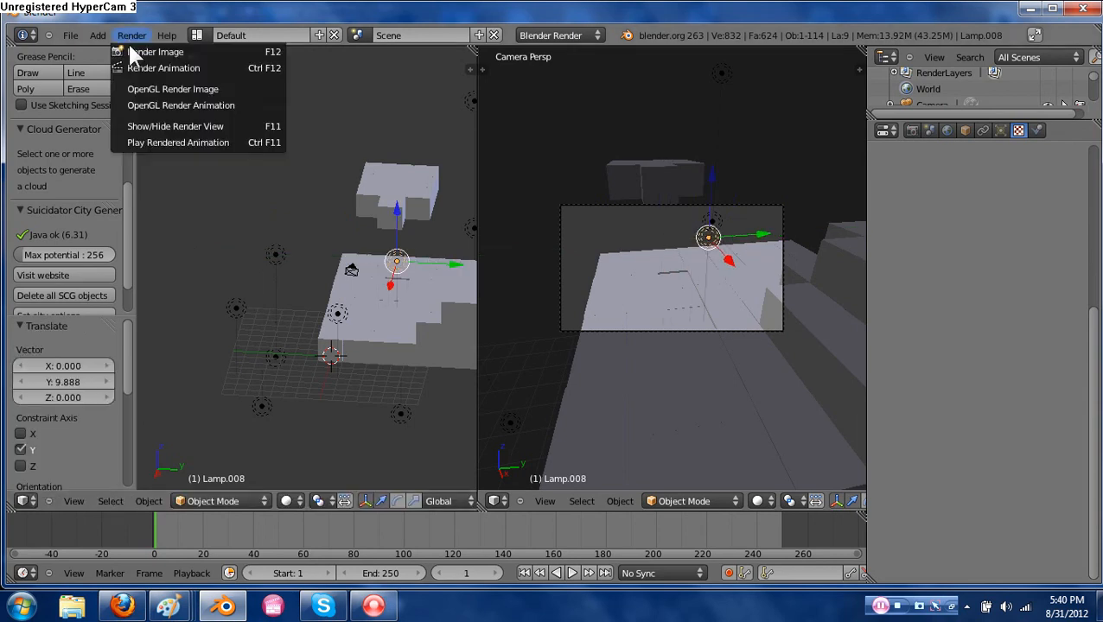
click(130, 49)
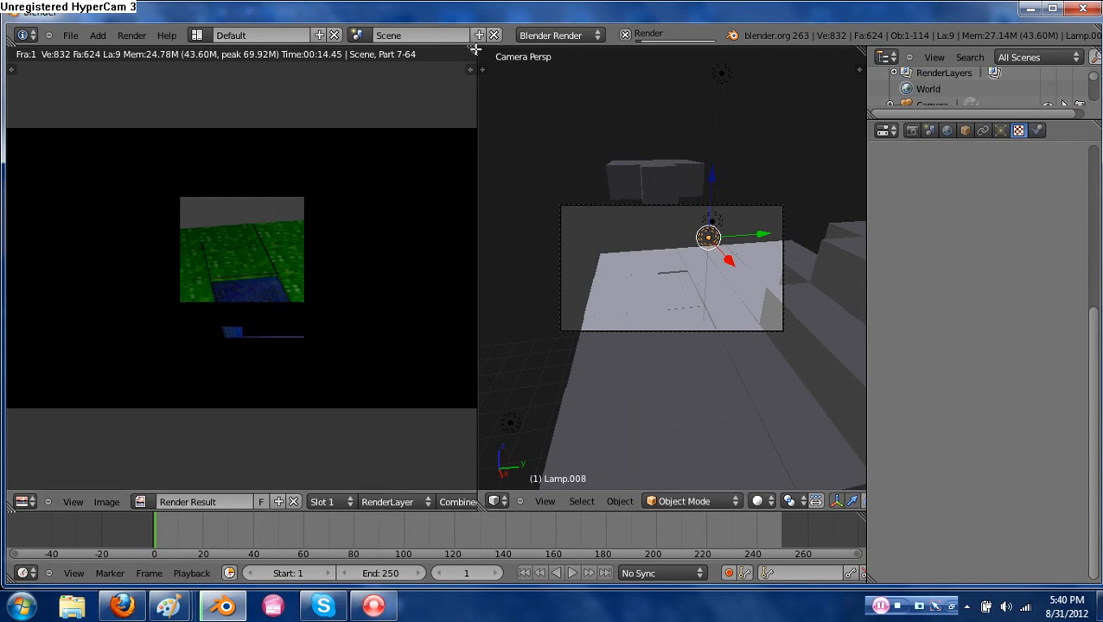
drag(511, 50, 543, 59)
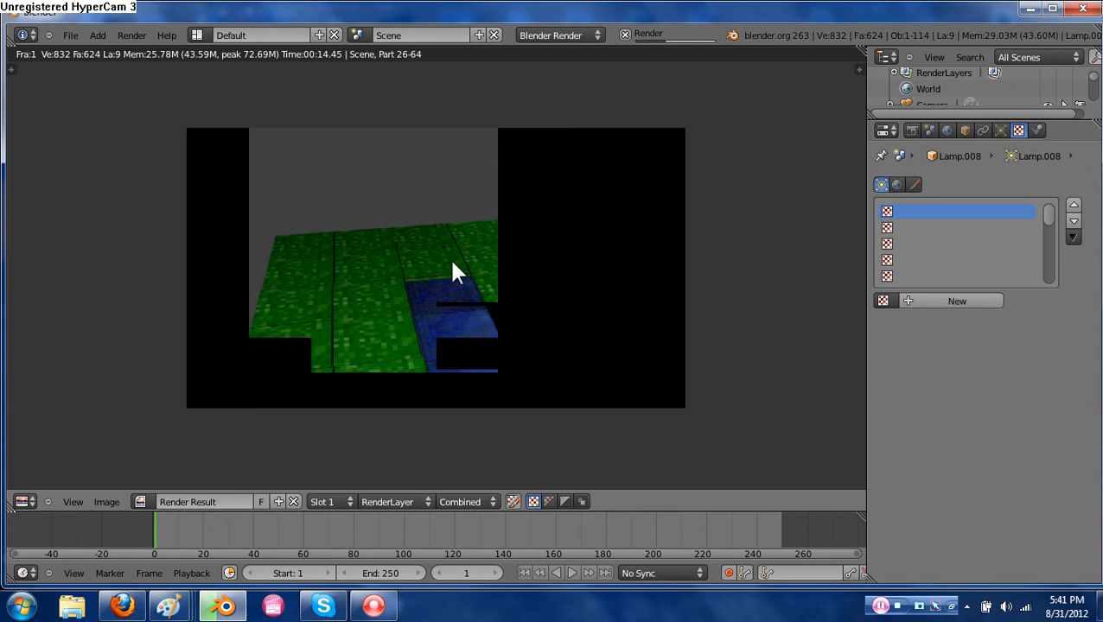
scroll(401, 287, up, 4)
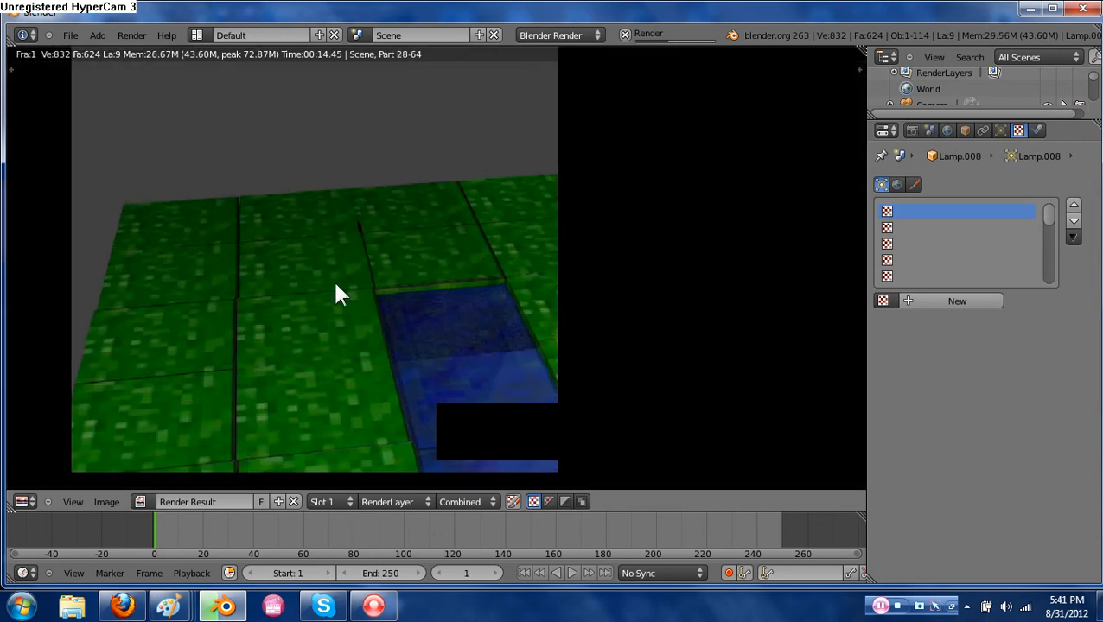
scroll(394, 330, down, 3)
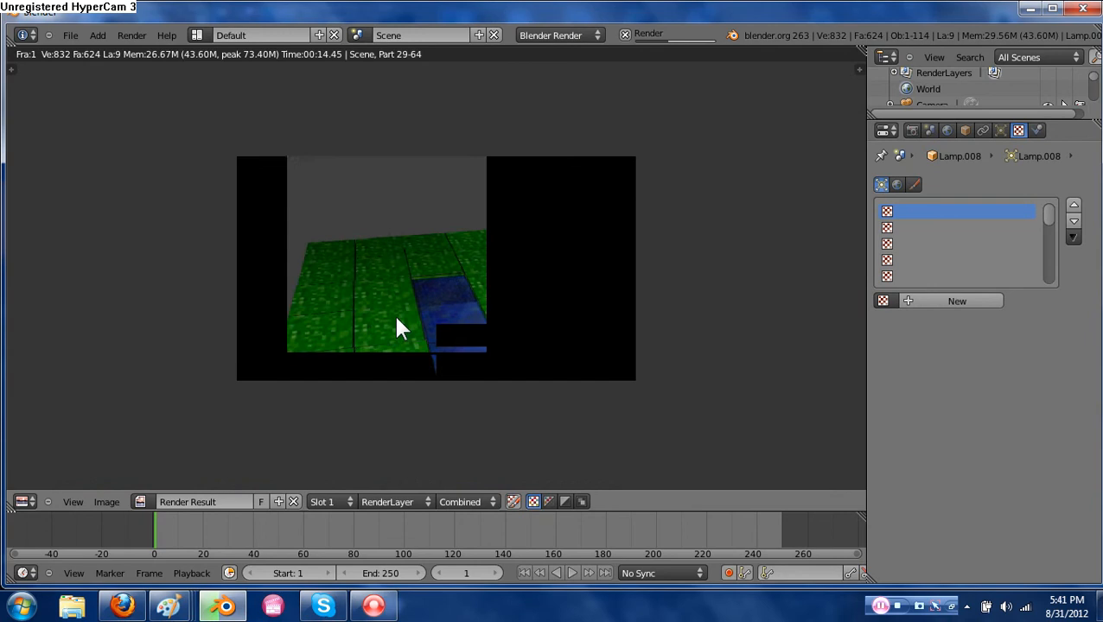
scroll(396, 329, up, 2)
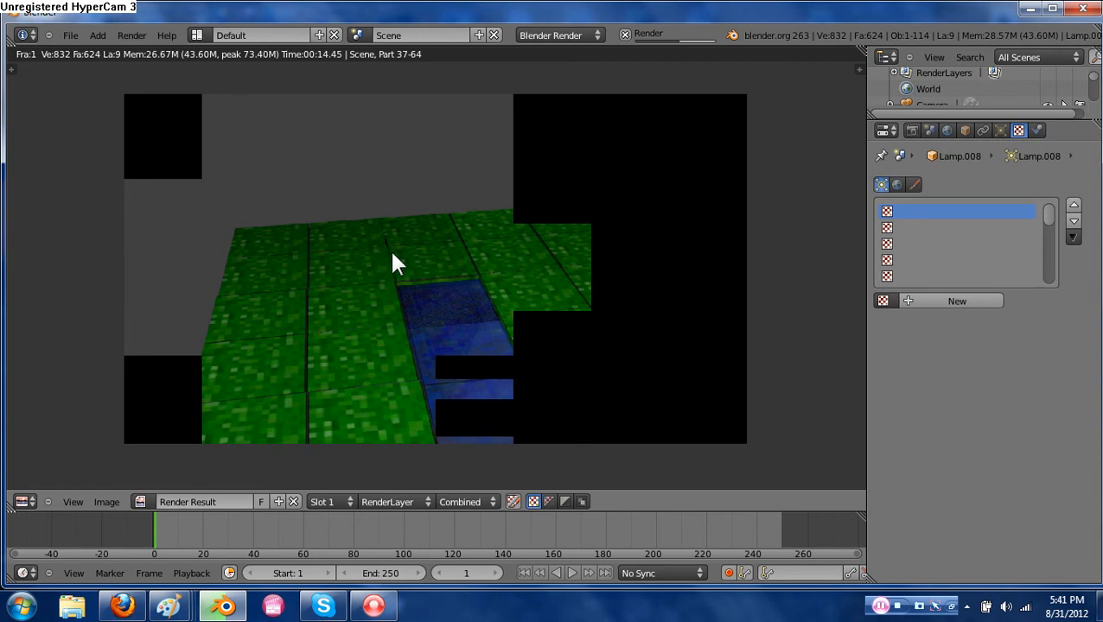
key(Escape)
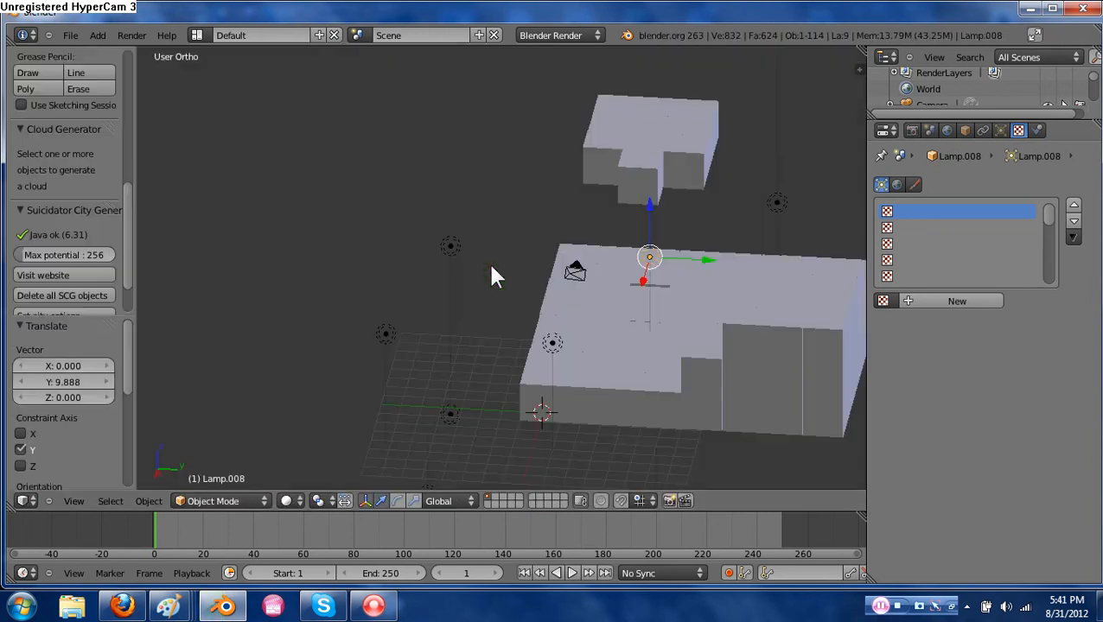
Close the Blender scene, minimize the StoneBlock image in Paint, and close the untitled texture sheet.
click(1084, 11)
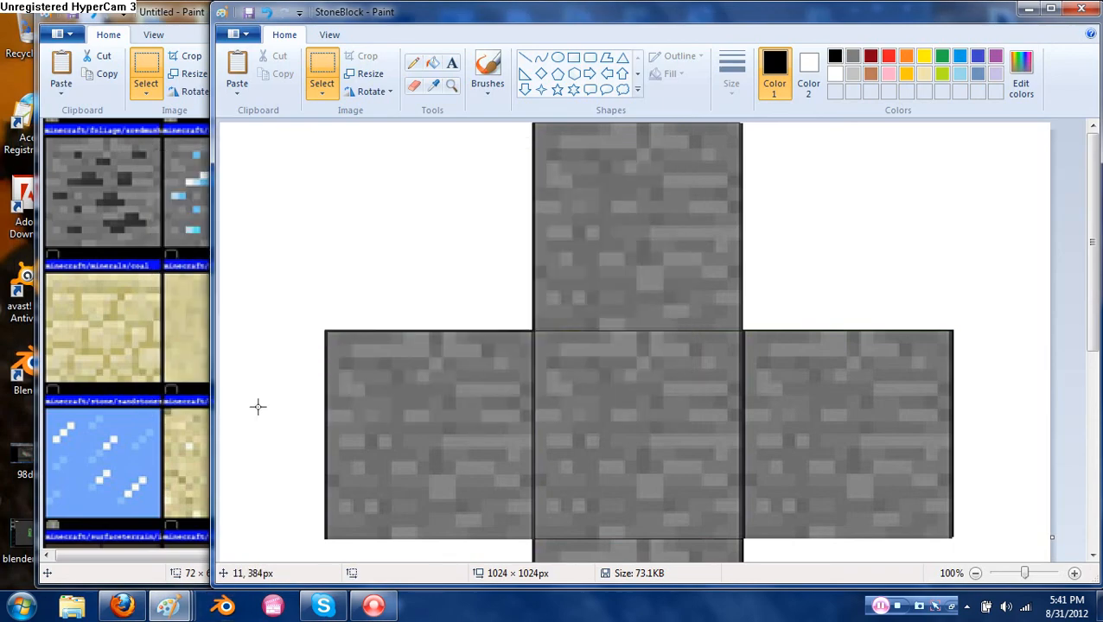
click(1032, 10)
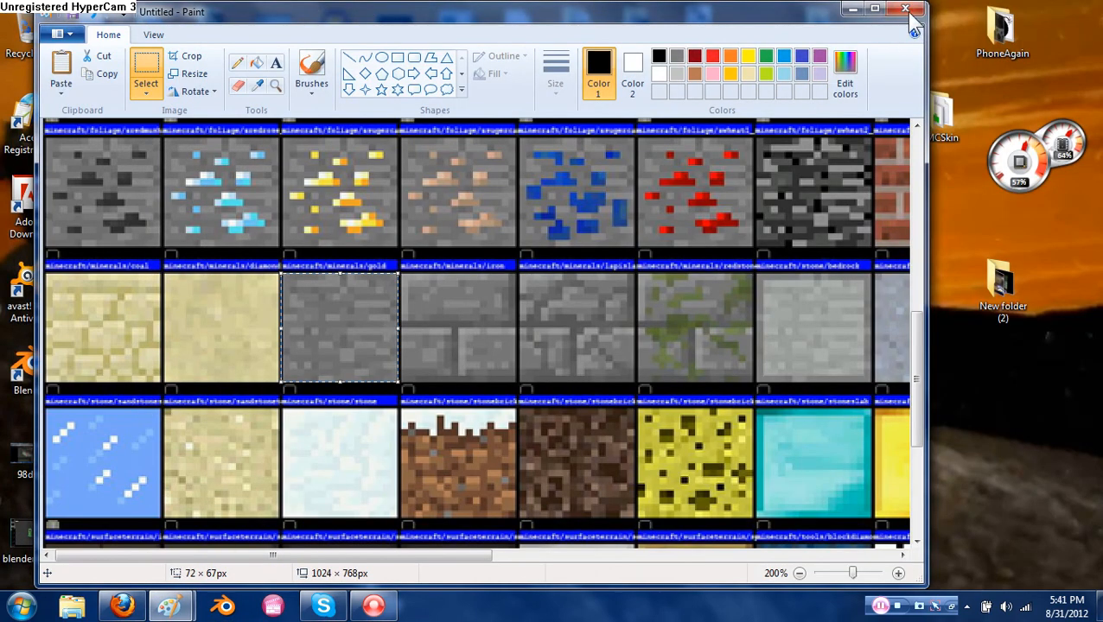
click(905, 9)
click(512, 305)
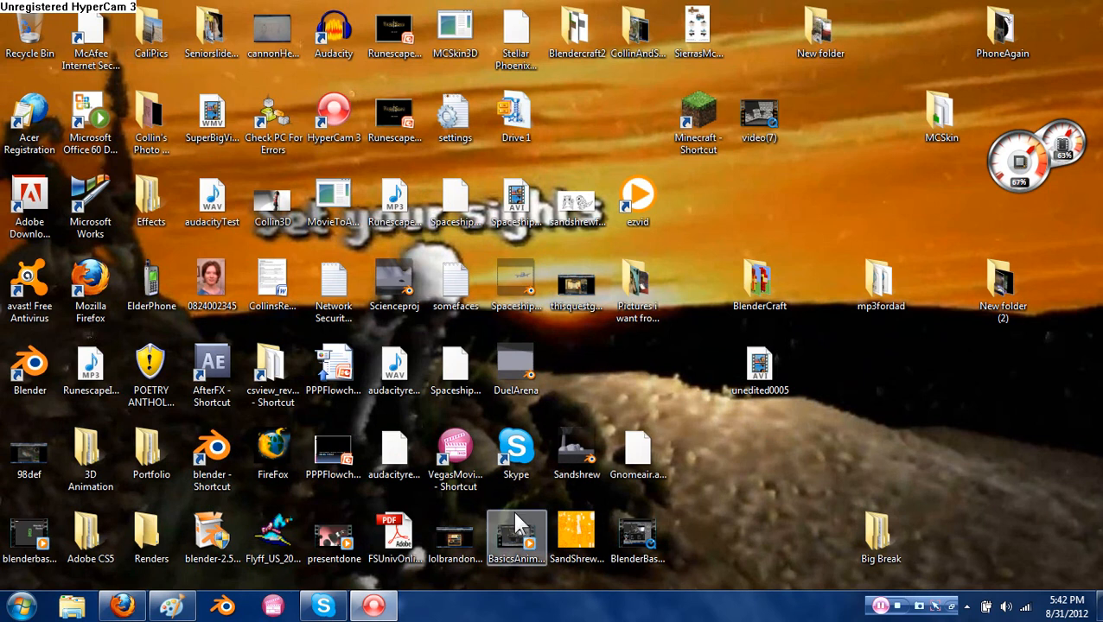
Open the BlenderCraft folder on the desktop and launch the BlenderCraft scene file in Blender.
double_click(758, 289)
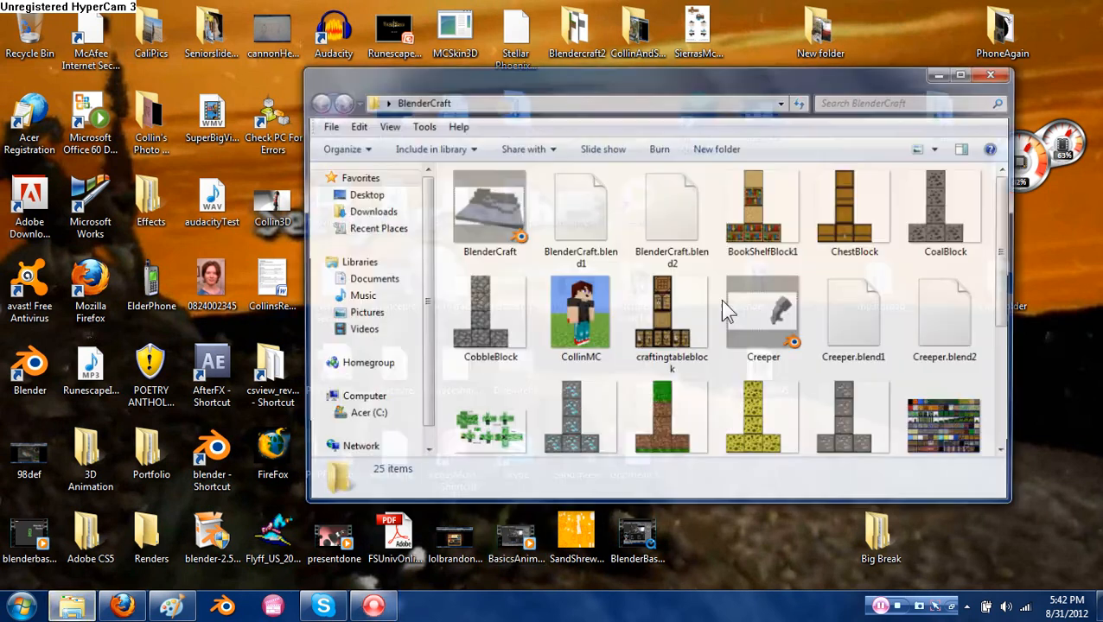
click(512, 216)
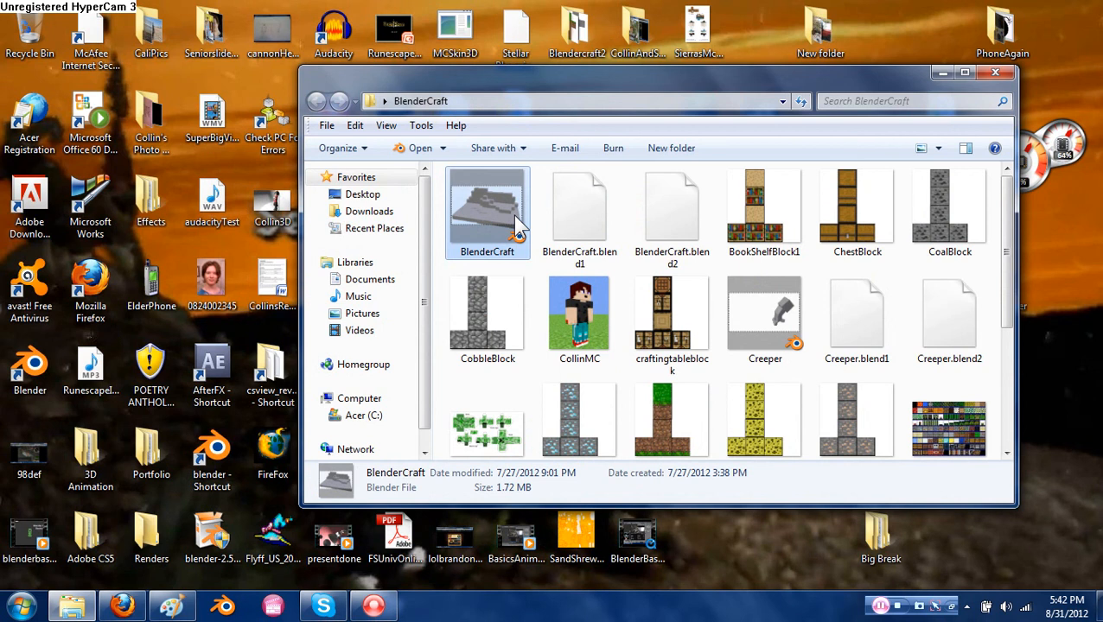
double_click(513, 216)
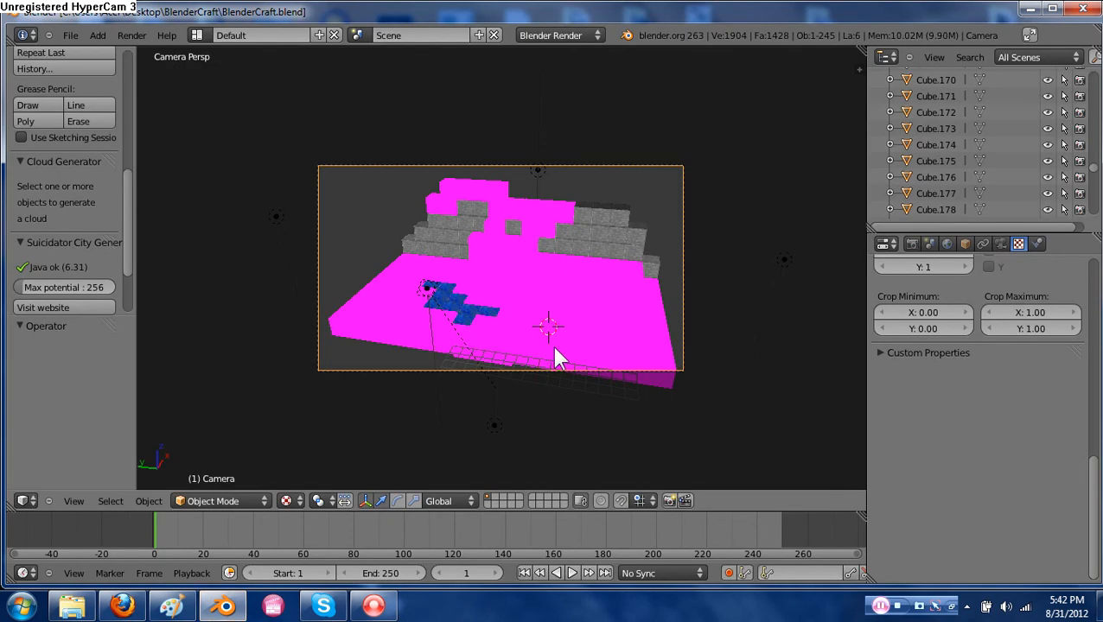
Inspect the BlenderCraft terrain outside the camera view, render its still image, and leave the render.
scroll(556, 354, up, 3)
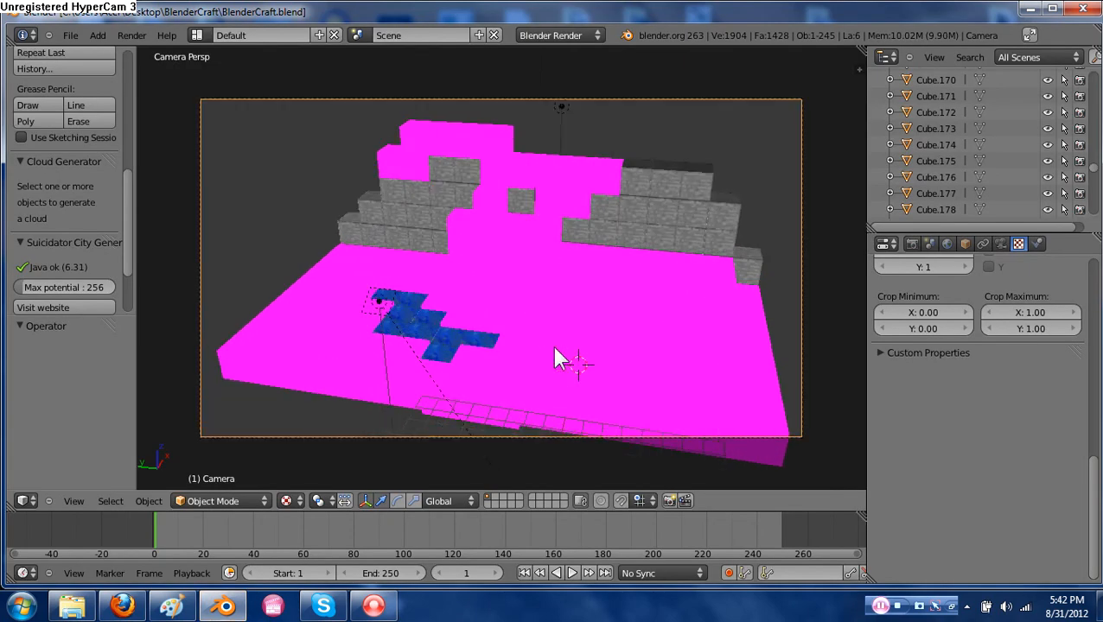
key(KP_0)
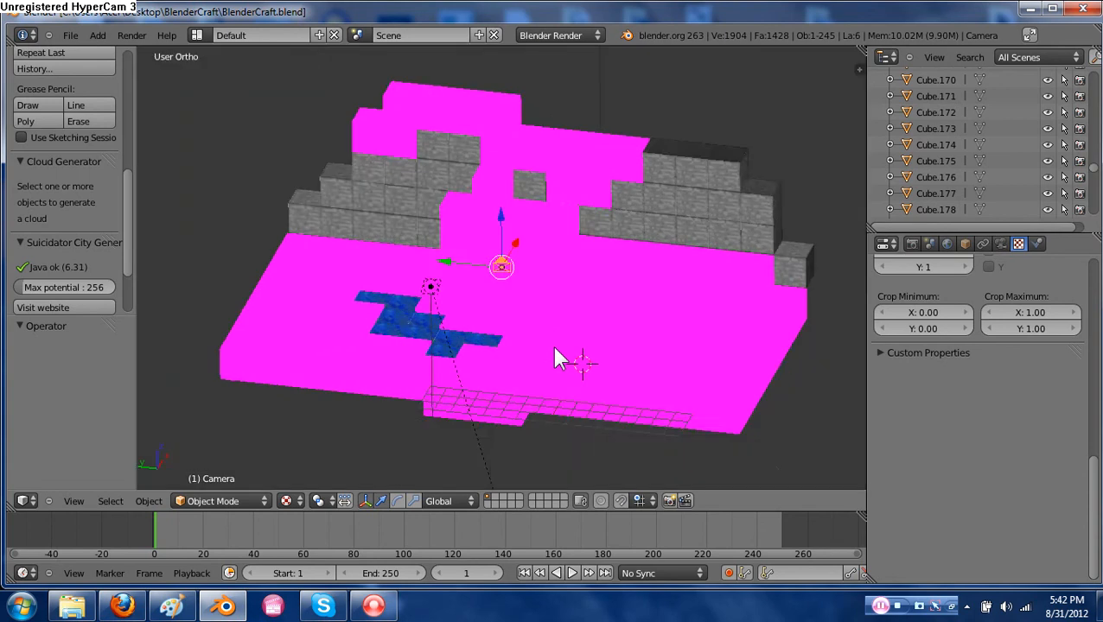
scroll(571, 369, down, 3)
shift+middle_drag(596, 347, 538, 316)
scroll(560, 316, up, 3)
scroll(558, 305, up, 1)
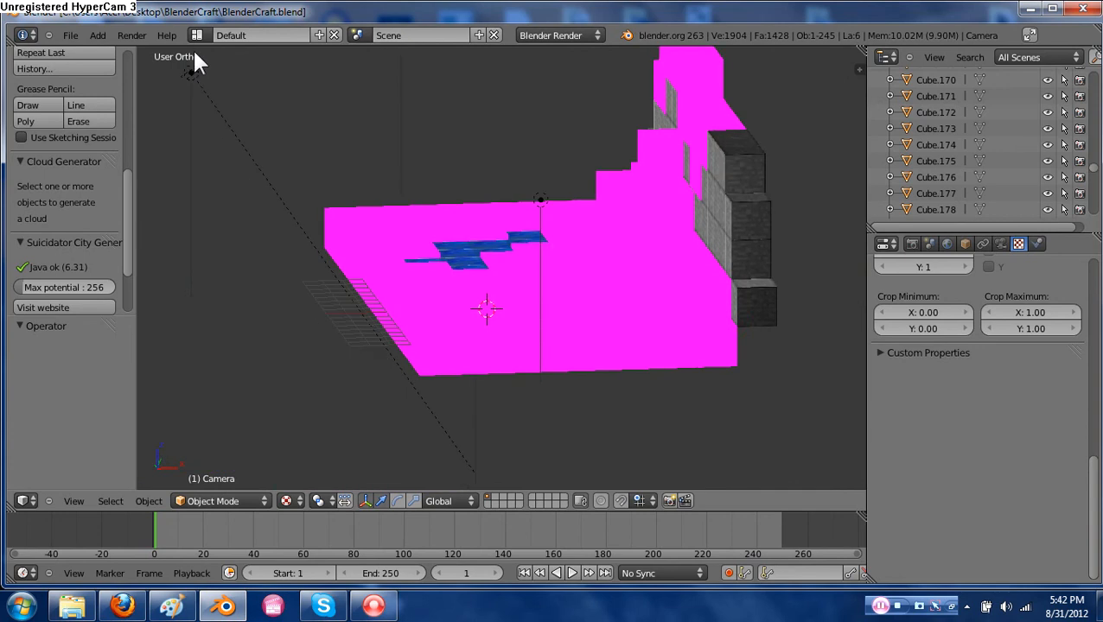
click(141, 40)
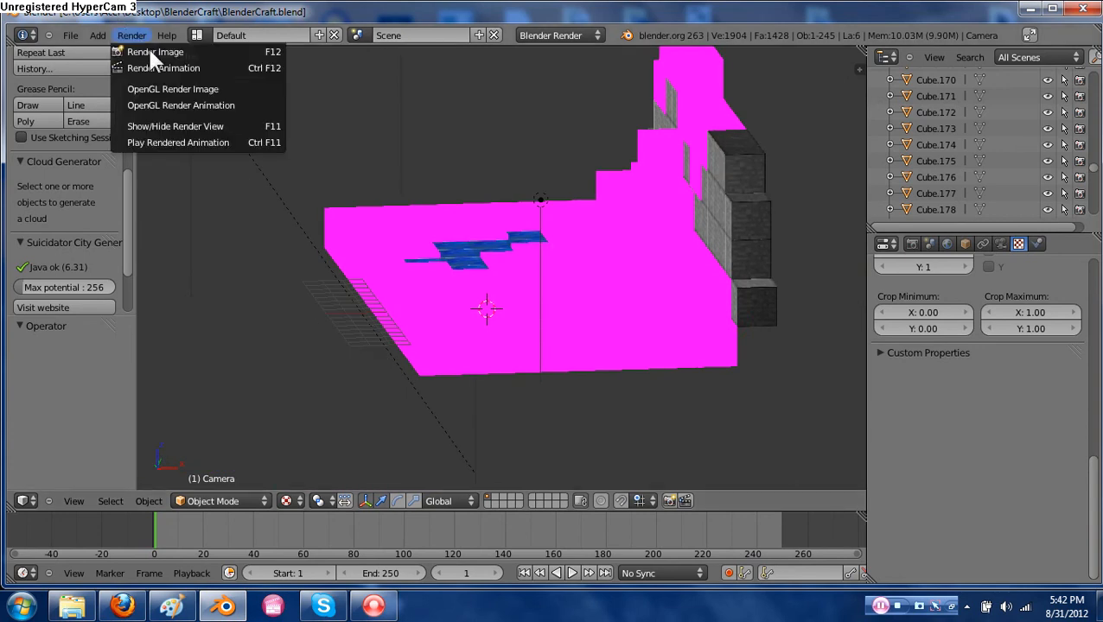
click(150, 50)
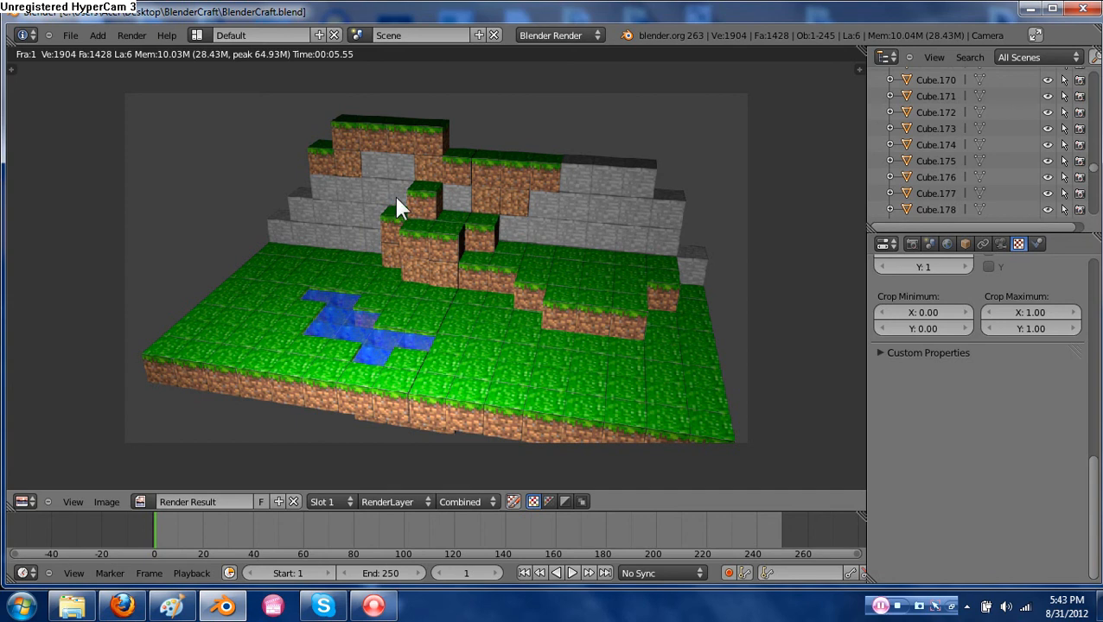
key(Escape)
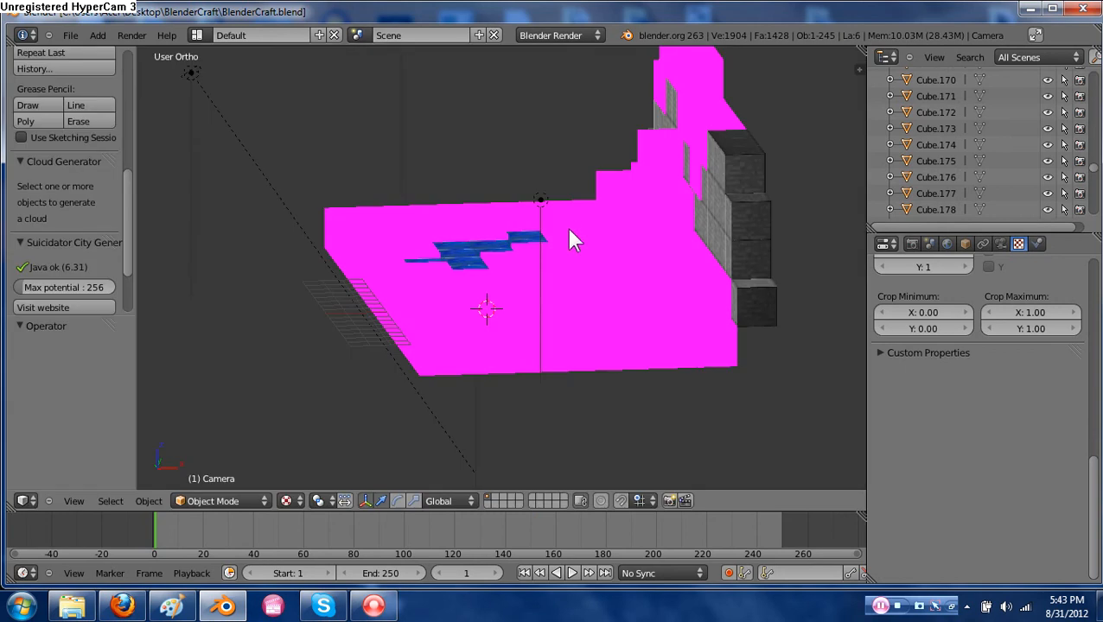
Look over the BlenderCraft terrain from other angles and close the scene.
scroll(462, 217, up, 5)
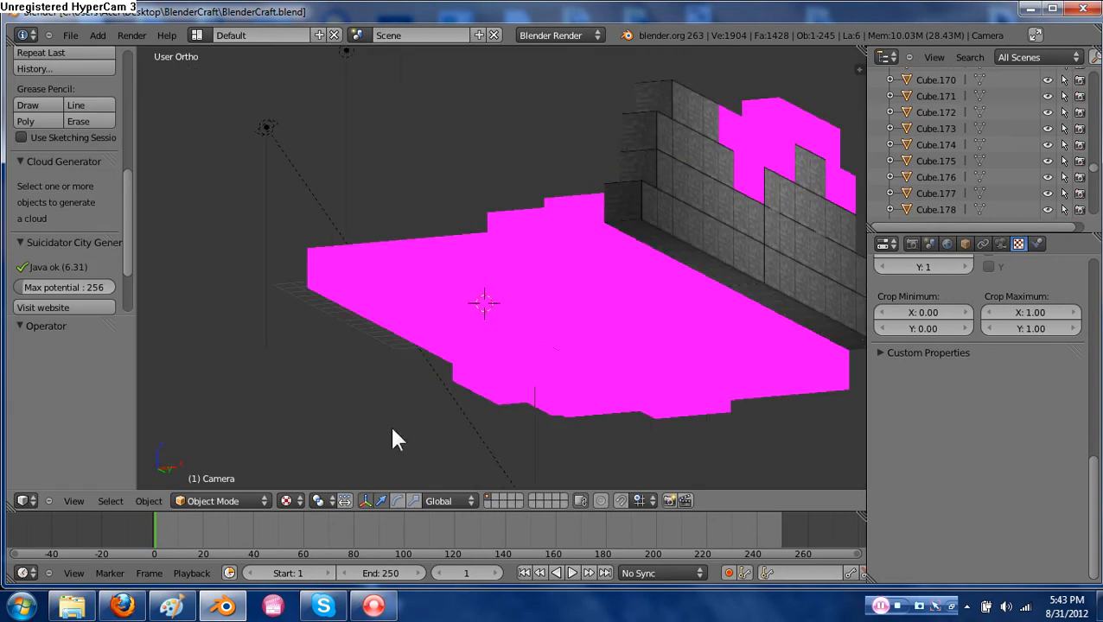
middle_drag(575, 349, 570, 371)
scroll(488, 378, down, 2)
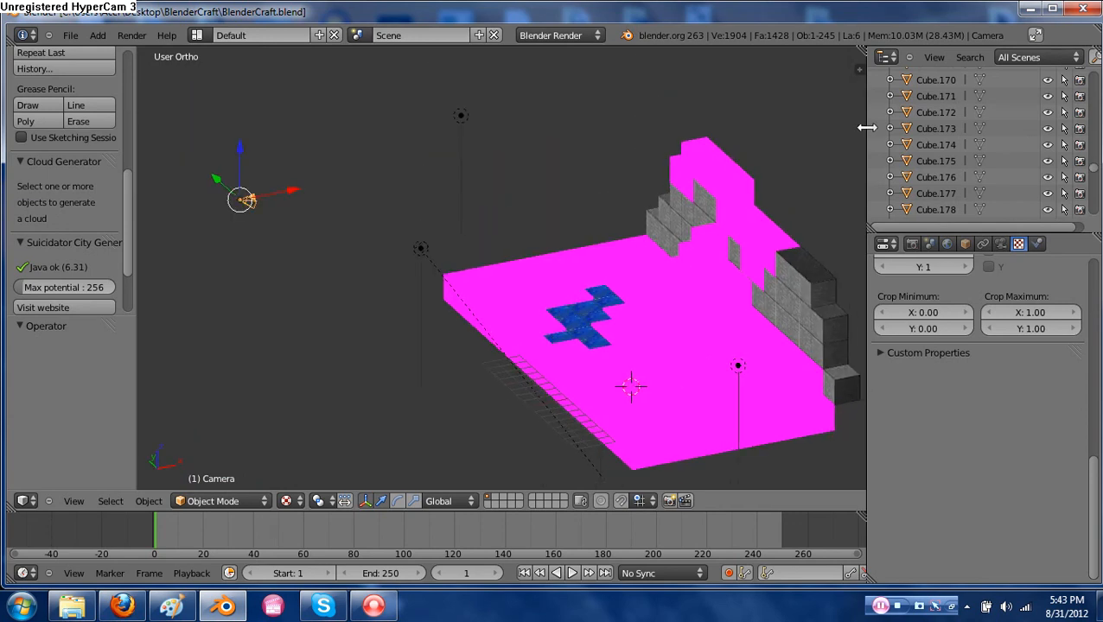
click(1083, 8)
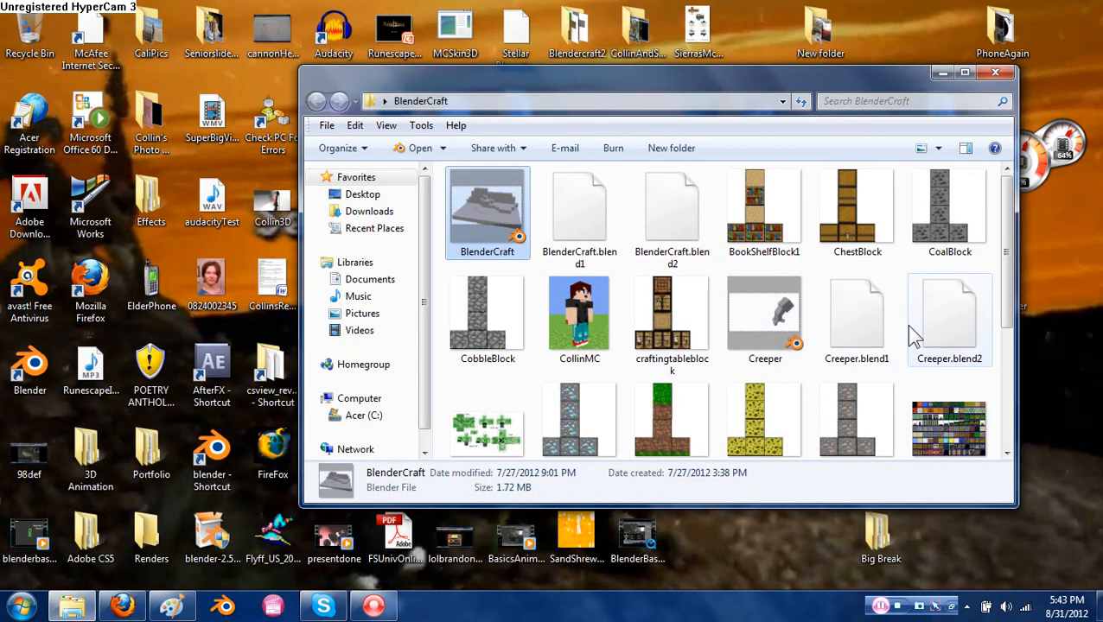
Look through the BlenderCraft folder and open the Creeper scene file in Blender.
scroll(908, 341, down, 2)
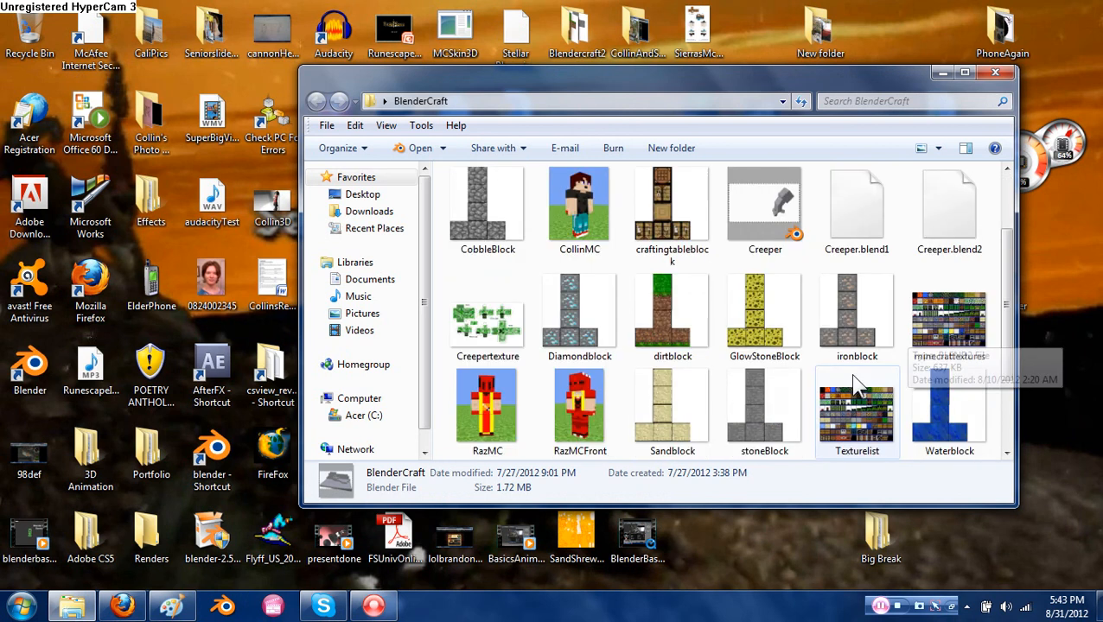
scroll(852, 380, down, 1)
scroll(850, 374, up, 3)
click(765, 333)
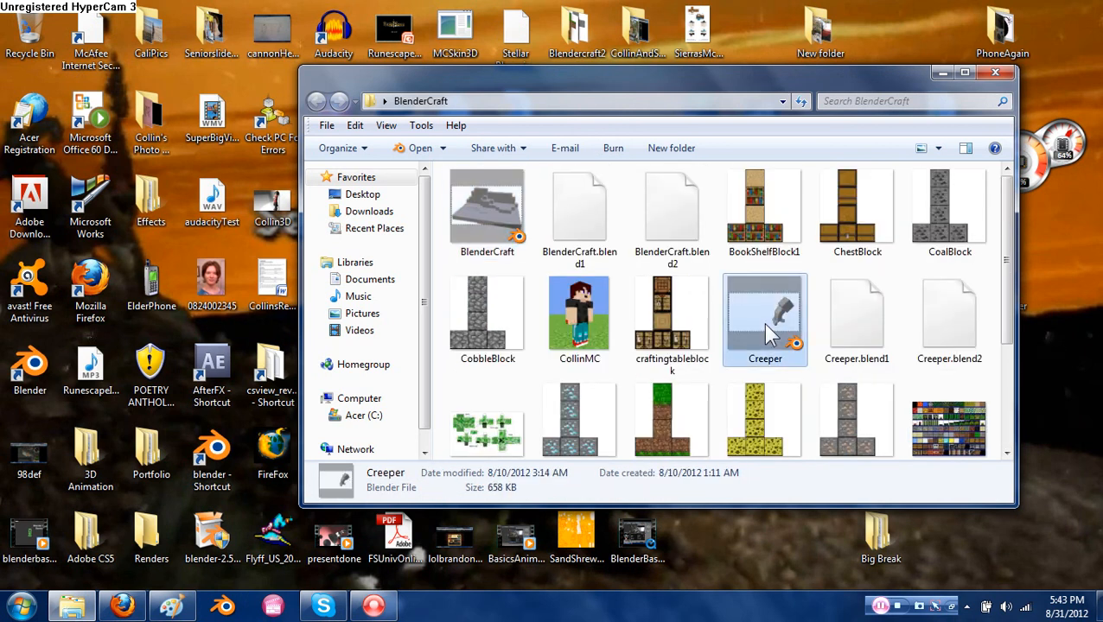
double_click(762, 323)
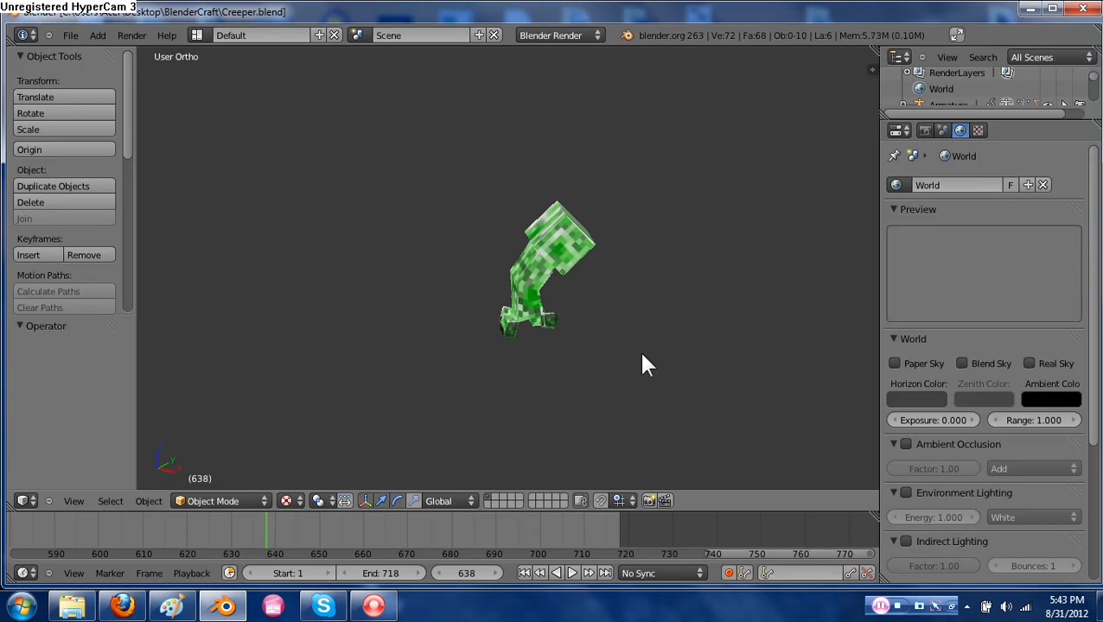
Play the creeper animation from its first frame, watch it up close from different angles, and close the scene.
scroll(605, 340, up, 2)
middle_drag(674, 374, 426, 363)
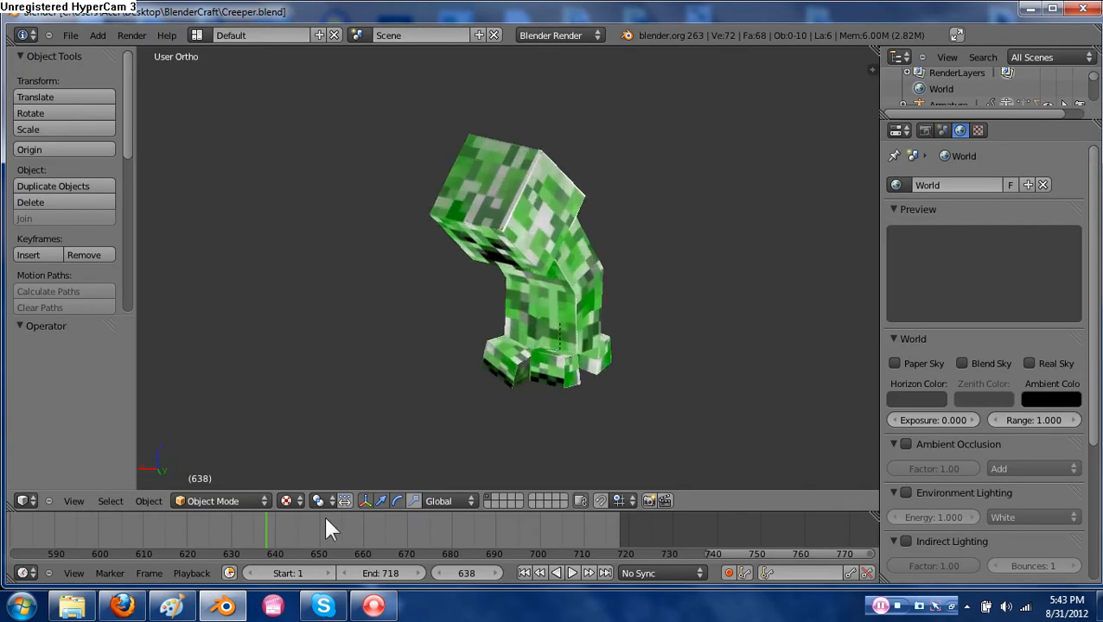
click(524, 573)
click(572, 574)
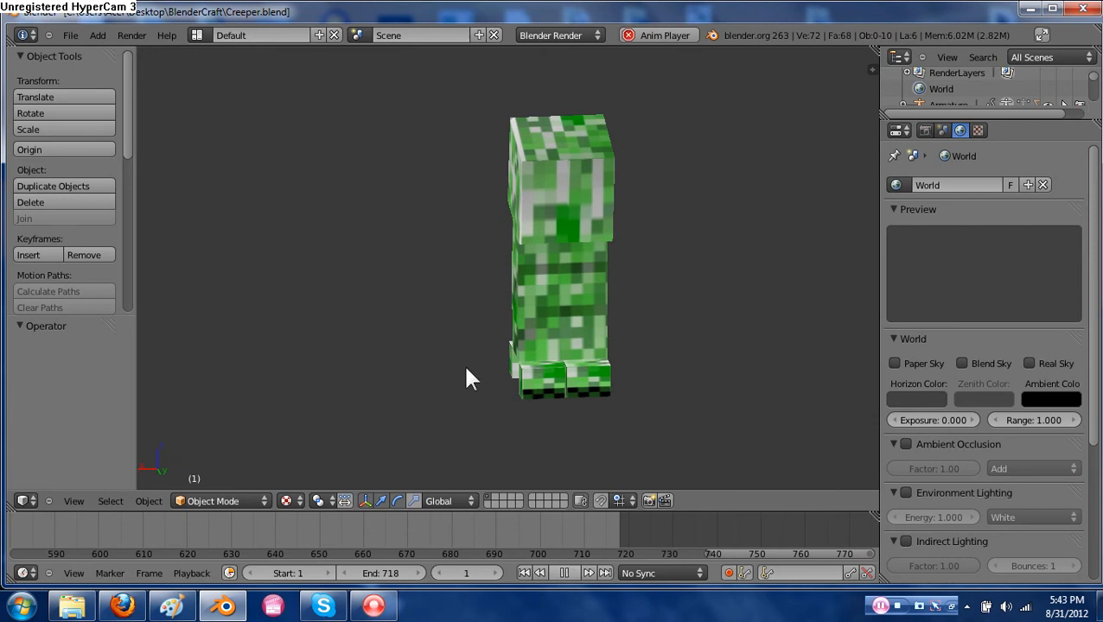
middle_drag(462, 363, 689, 307)
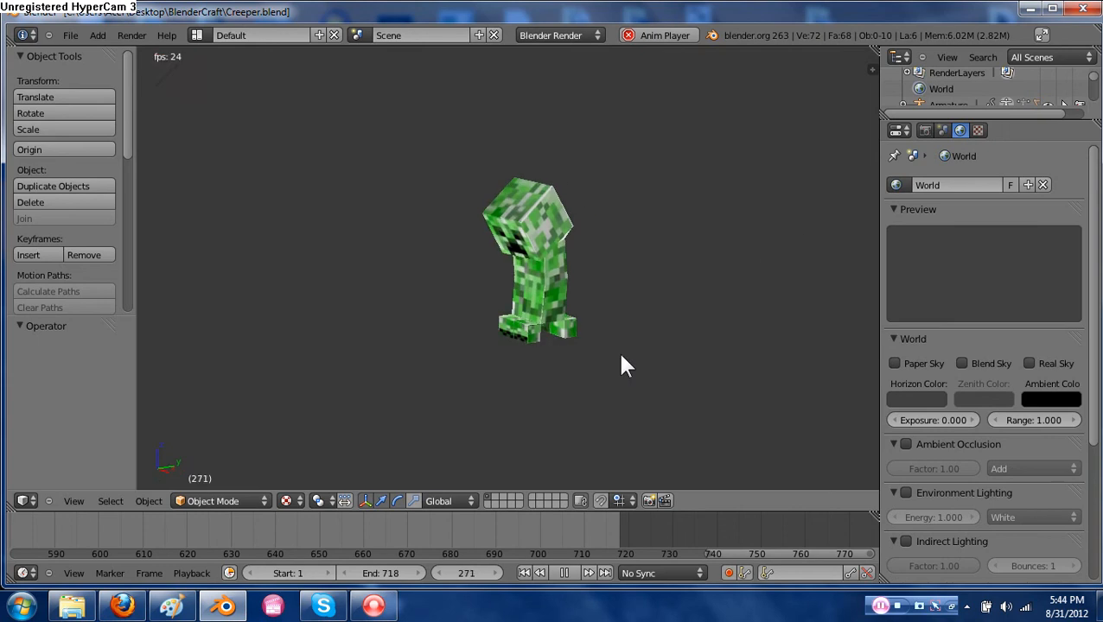
scroll(689, 338, up, 3)
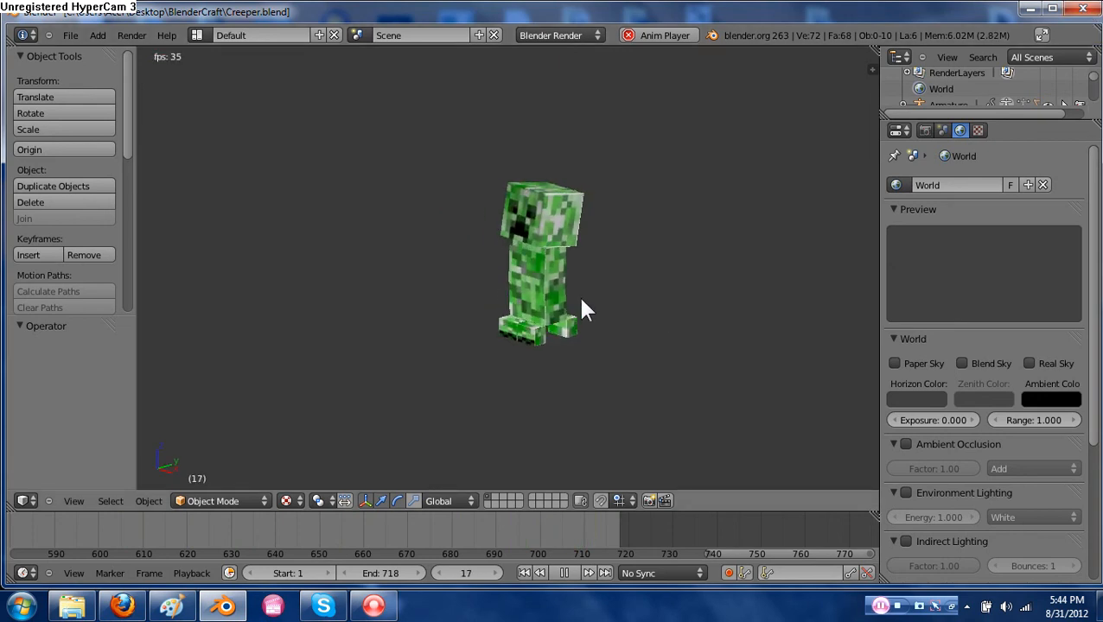
scroll(644, 283, up, 3)
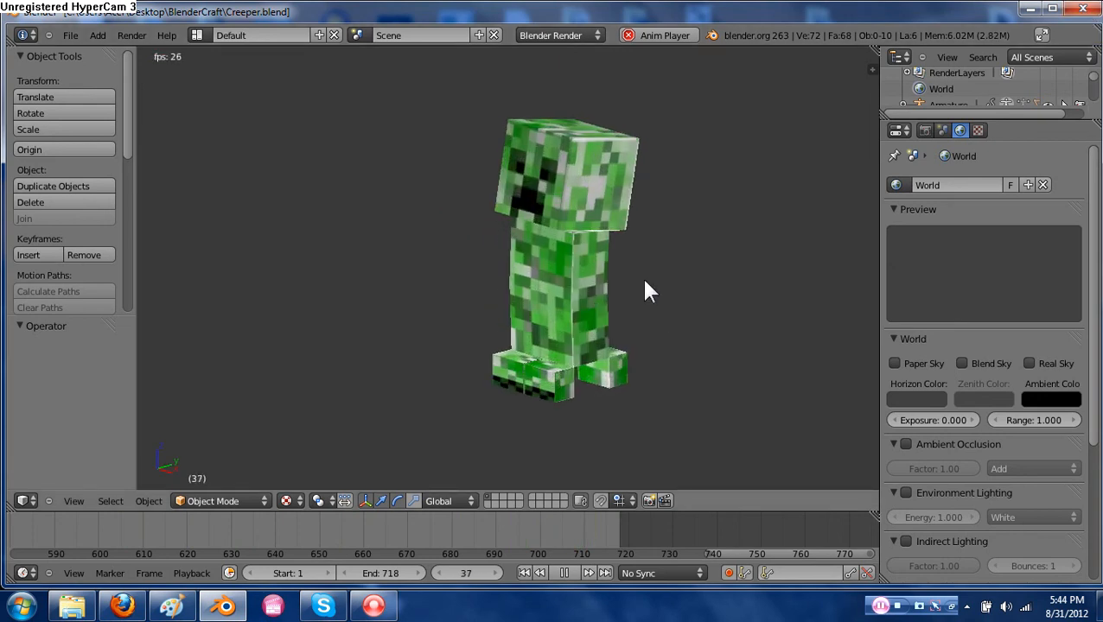
click(1084, 11)
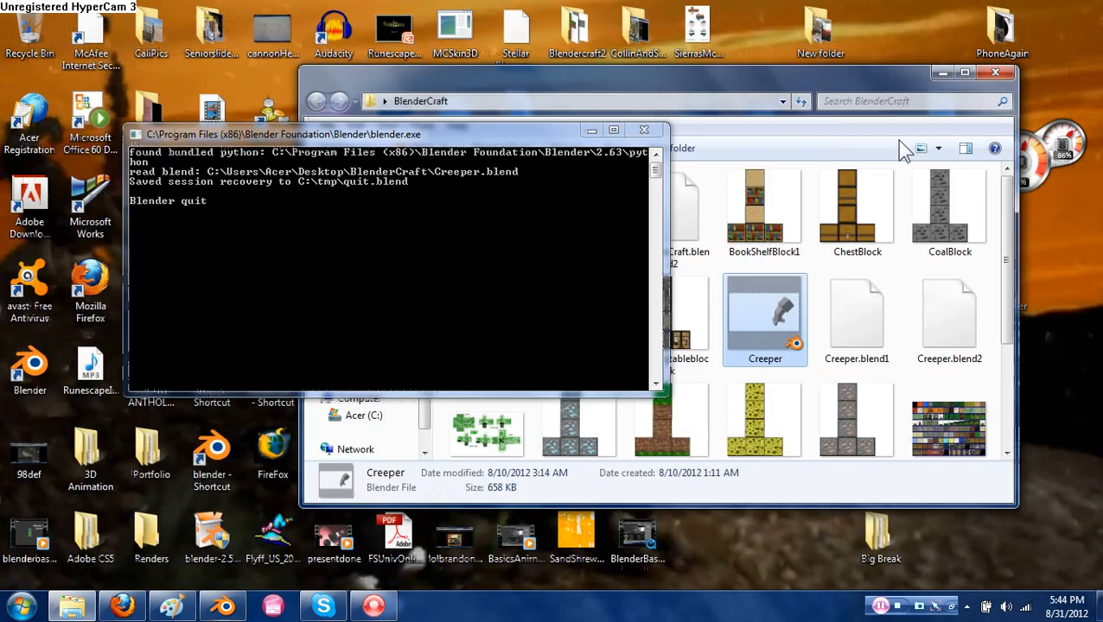
scroll(696, 389, down, 3)
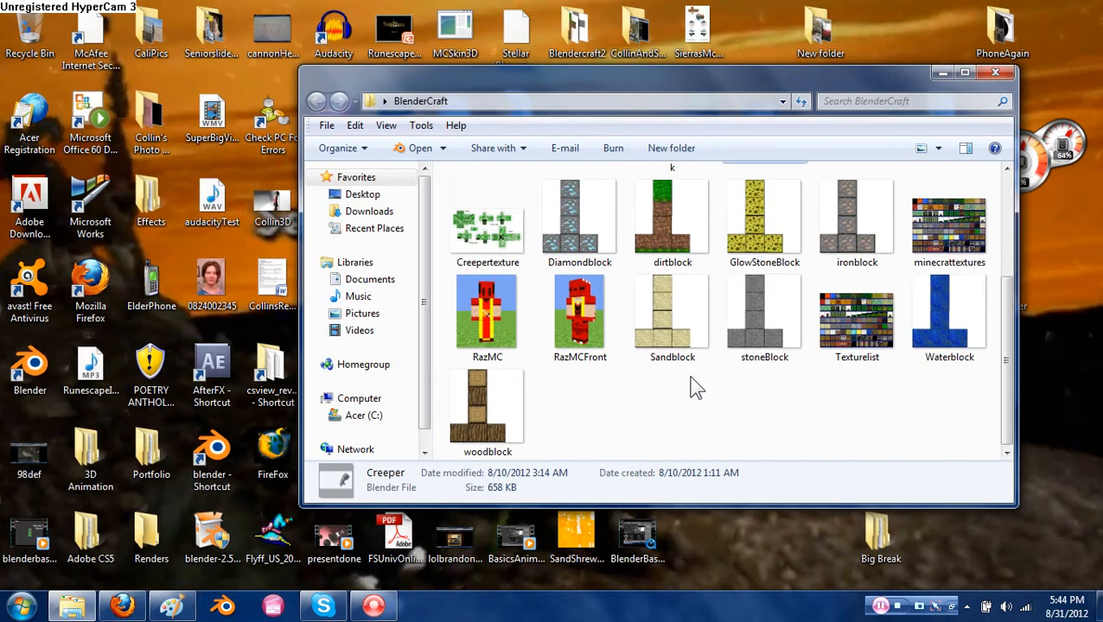
scroll(696, 389, up, 3)
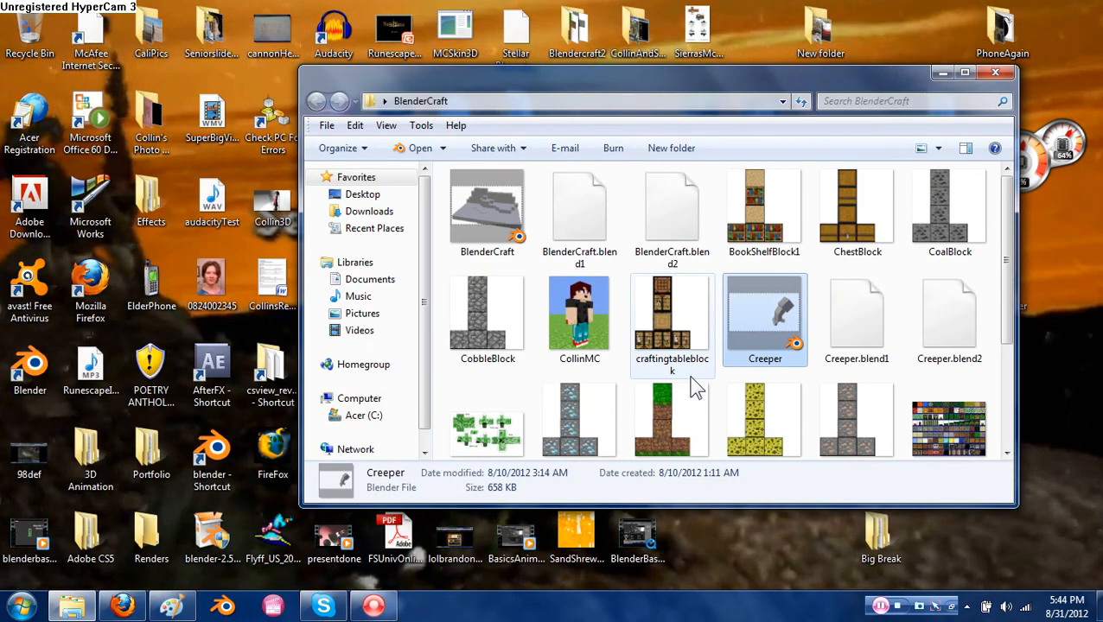
scroll(696, 389, down, 3)
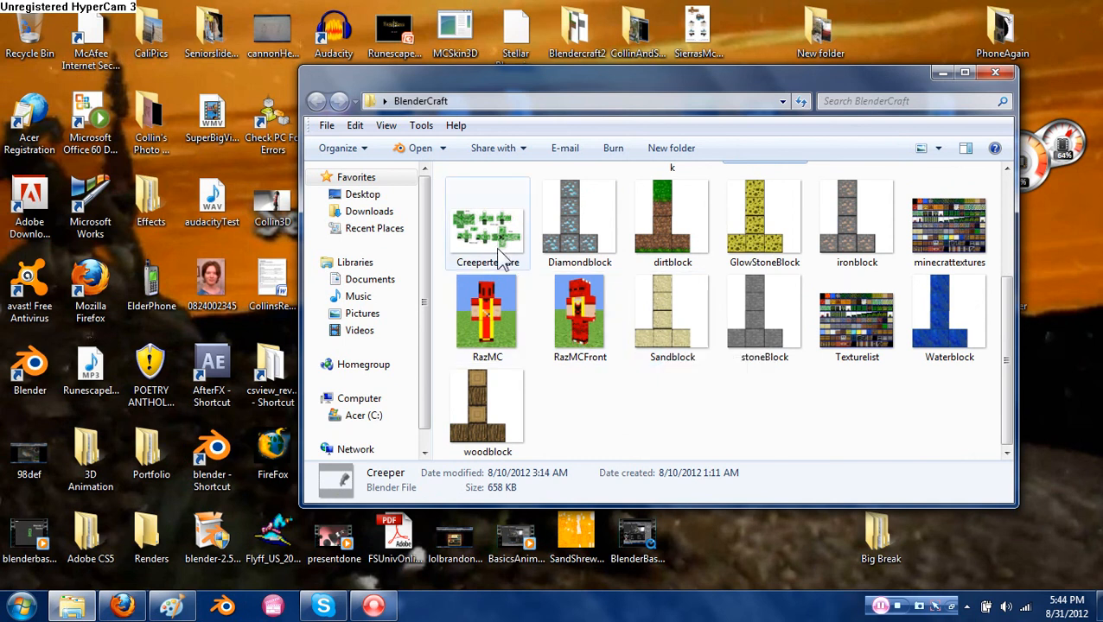
scroll(497, 248, up, 3)
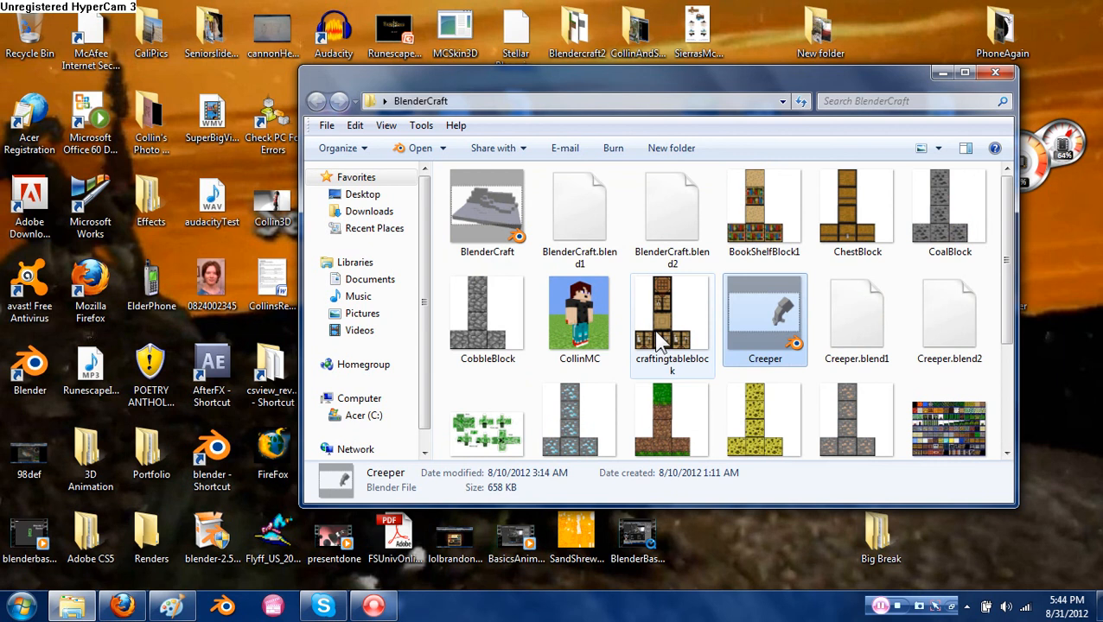
click(899, 607)
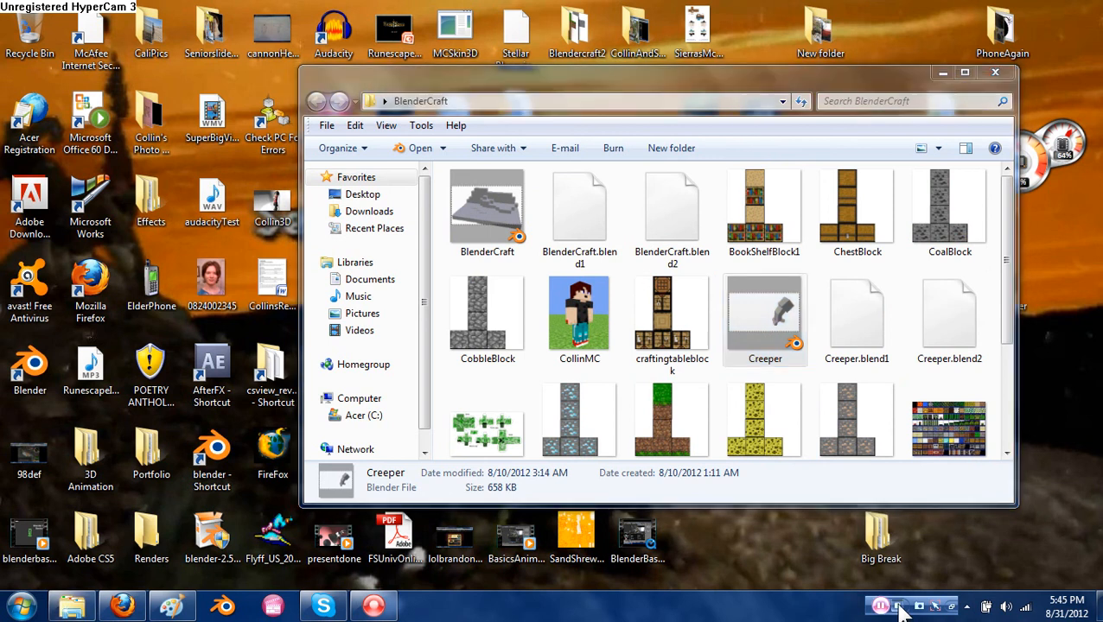